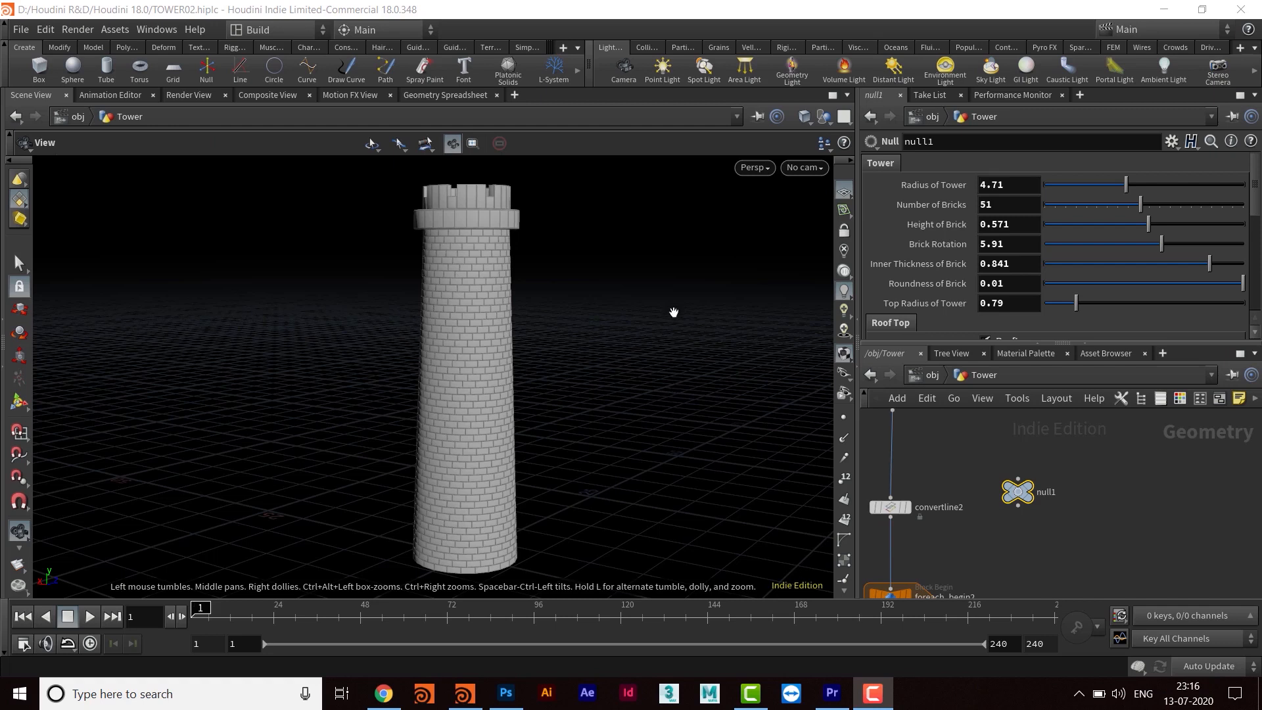
# - Enlarge the parameter area of the null1 controller so the Roof Top settings show together with the Tower settings
pyautogui.moveTo(1086, 529); pyautogui.dragTo(1011, 543, button='middle')
pyautogui.scroll(1, 1032, 562)
pyautogui.moveTo(929, 458); pyautogui.dragTo(1069, 576)
pyautogui.moveTo(1026, 410); pyautogui.dragTo(1025, 417, button='middle')
pyautogui.moveTo(1025, 343); pyautogui.dragTo(1026, 464)
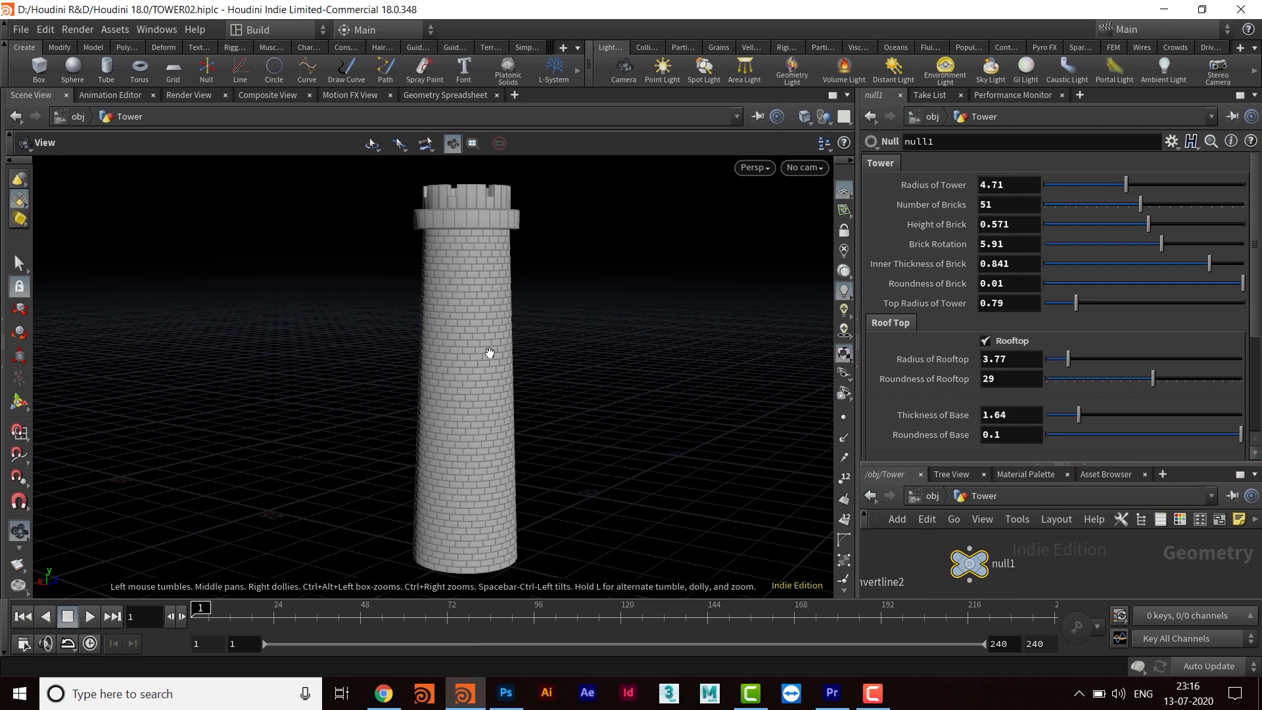
# - Examine the brick tower and its crenellated top from several distances and angles
pyautogui.scroll(3, 515, 378)
pyautogui.scroll(-4, 546, 368)
pyautogui.scroll(2, 551, 372)
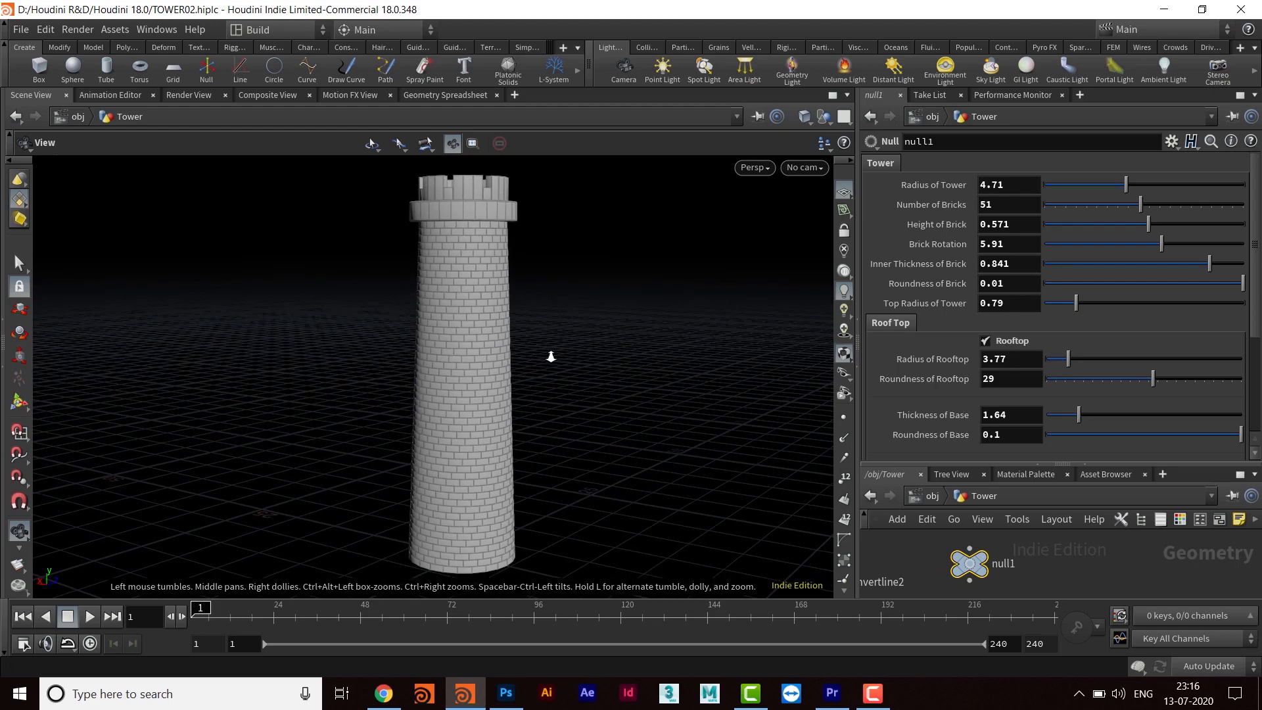
pyautogui.scroll(-3, 552, 355)
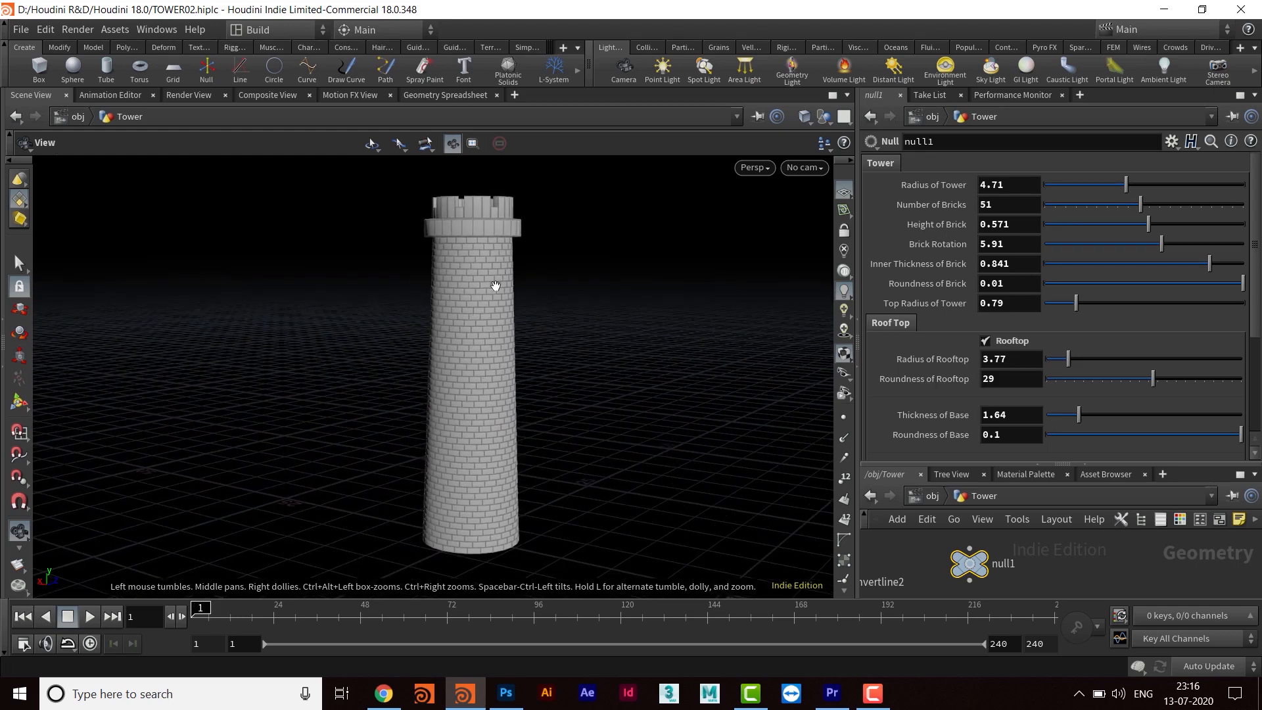
pyautogui.scroll(2, 496, 285)
pyautogui.scroll(-2, 493, 249)
pyautogui.moveTo(489, 227); pyautogui.dragTo(468, 248)
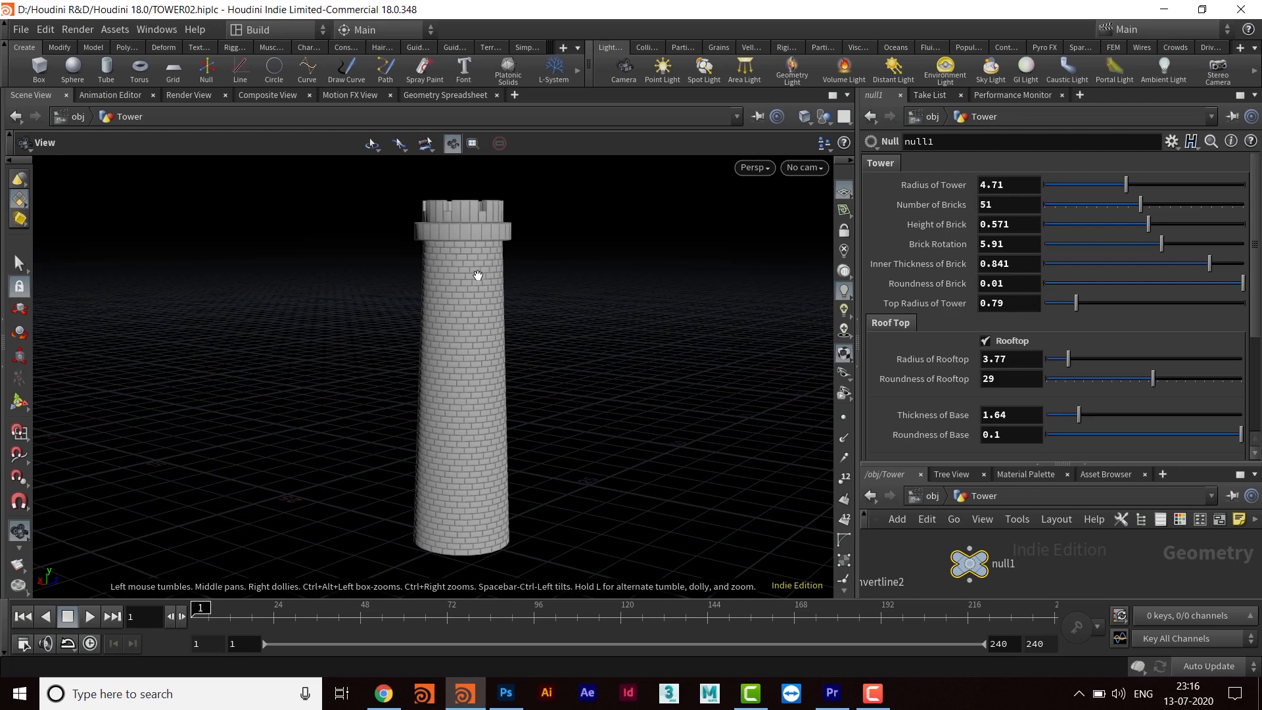
pyautogui.moveTo(496, 335); pyautogui.dragTo(498, 343)
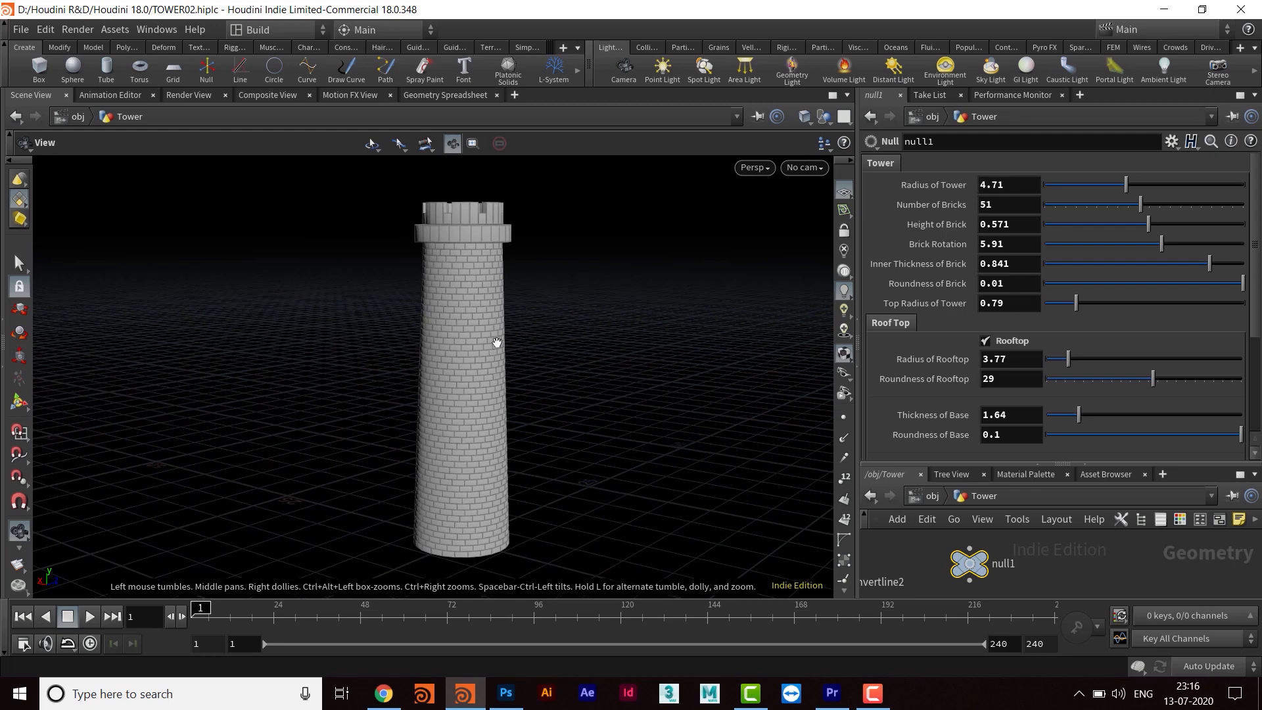
# - Turn off the Rooftop option so only the brick shaft of the tower remains
pyautogui.click(985, 341)
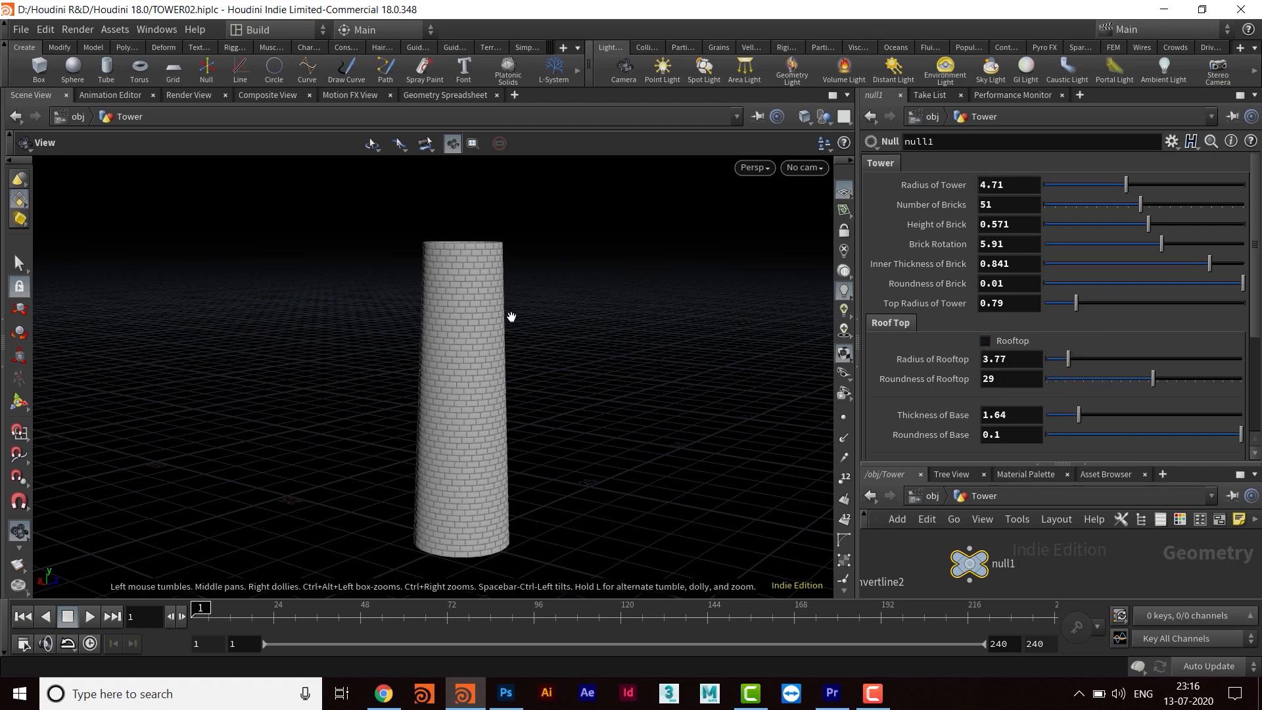
pyautogui.scroll(3, 507, 386)
pyautogui.scroll(-1, 669, 401)
pyautogui.scroll(-2, 669, 401)
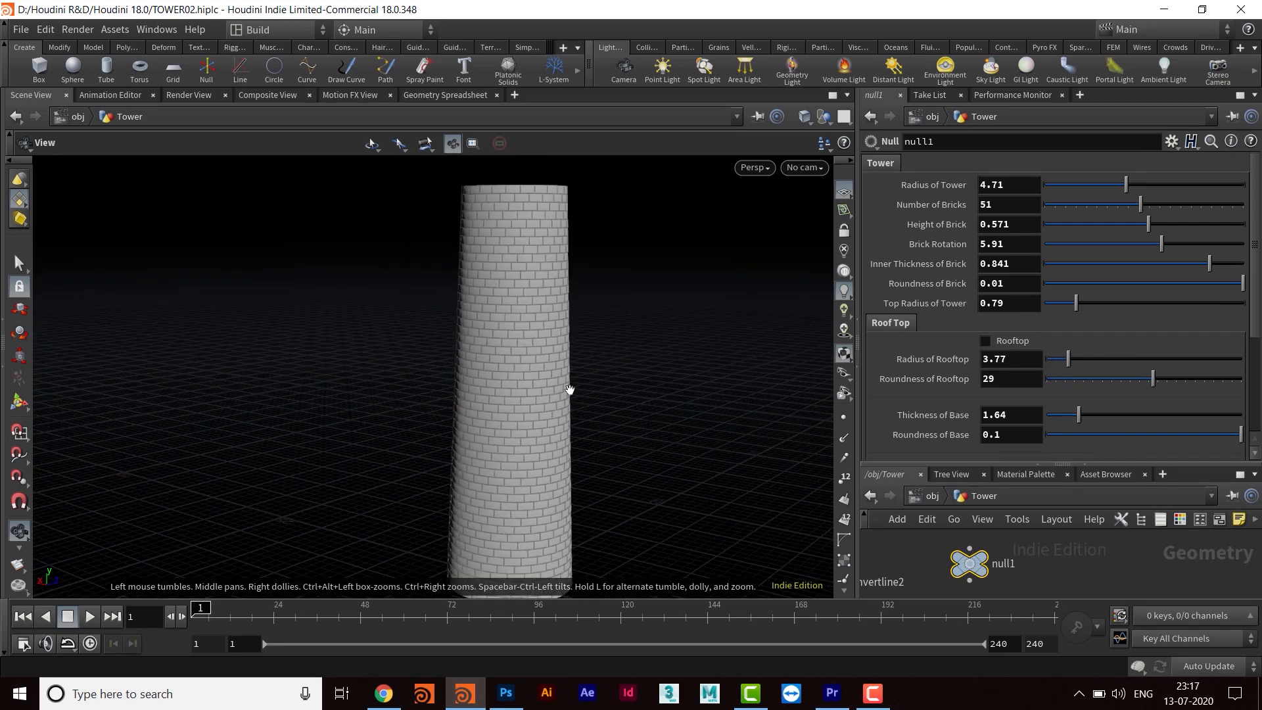
# - Increase the Radius of Tower to 4.9
pyautogui.moveTo(535, 395); pyautogui.dragTo(491, 383, button='middle')
pyautogui.scroll(-4, 534, 307)
pyautogui.scroll(2, 520, 353)
pyautogui.scroll(1, 550, 353)
pyautogui.scroll(1, 478, 358)
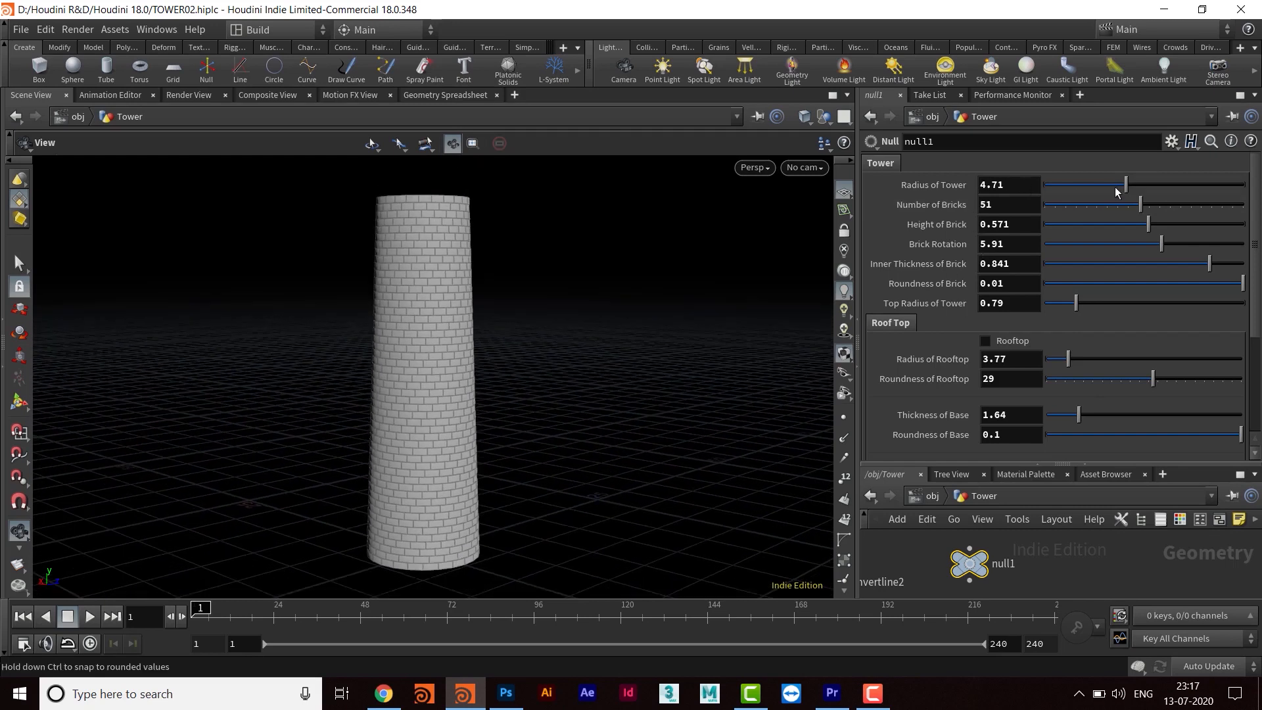
pyautogui.moveTo(1107, 184)
pyautogui.mouseDown()
pyautogui.moveTo(1054, 196)
pyautogui.moveTo(1131, 192)
pyautogui.mouseUp()
pyautogui.scroll(2, 617, 333)
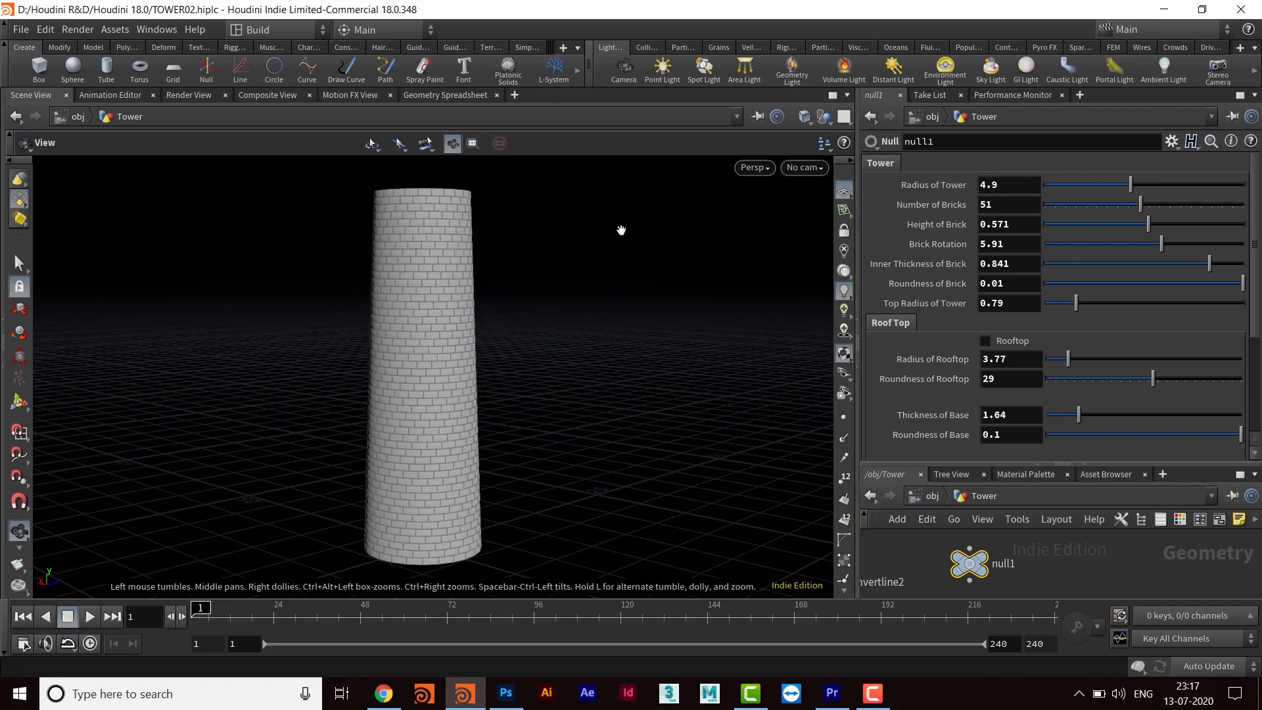
# - Lower the Number of Bricks to 12 and inspect the shortened tower from above
pyautogui.moveTo(1142, 205); pyautogui.dragTo(1060, 221)
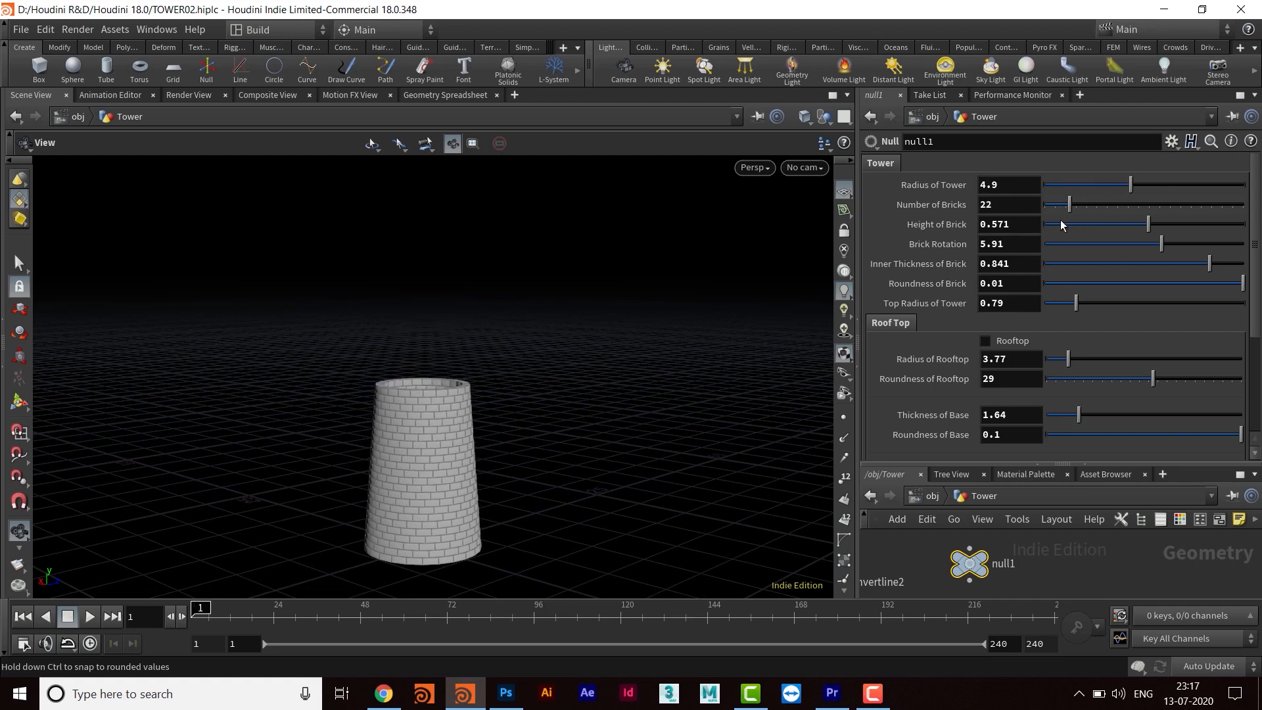
pyautogui.moveTo(388, 499); pyautogui.dragTo(403, 374, button='middle')
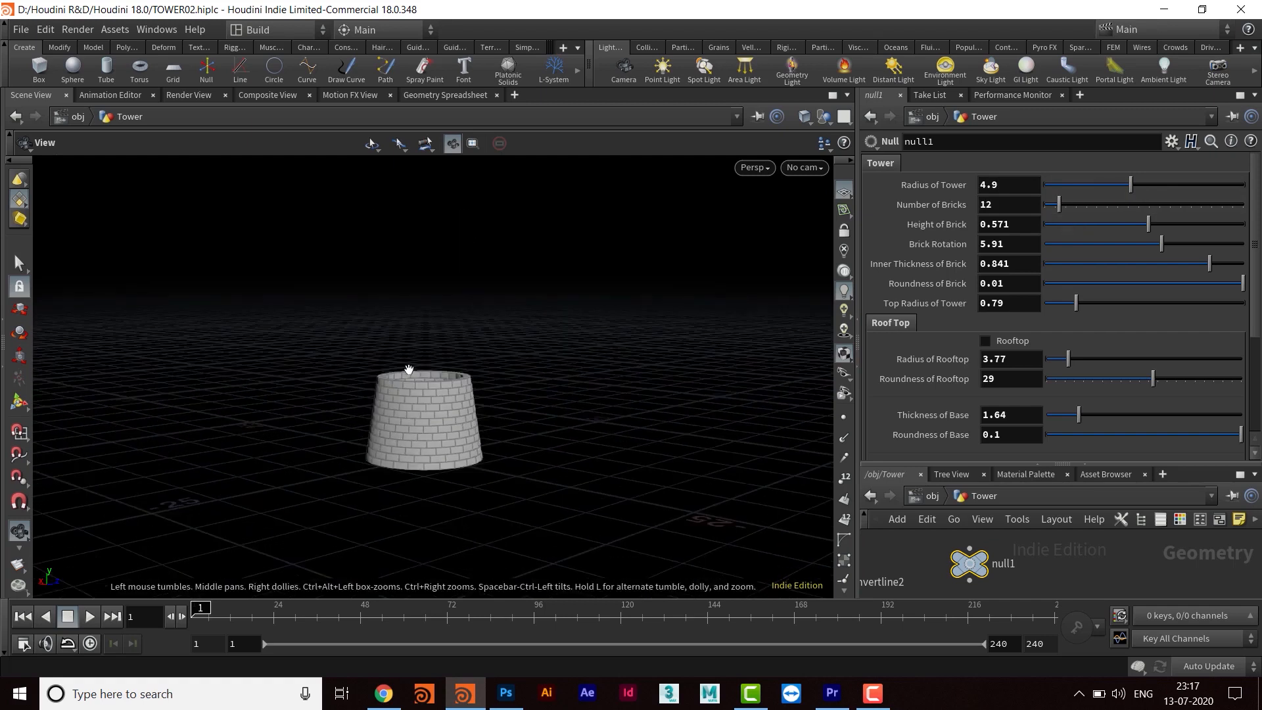
pyautogui.scroll(4, 451, 381)
pyautogui.moveTo(491, 349); pyautogui.dragTo(503, 432)
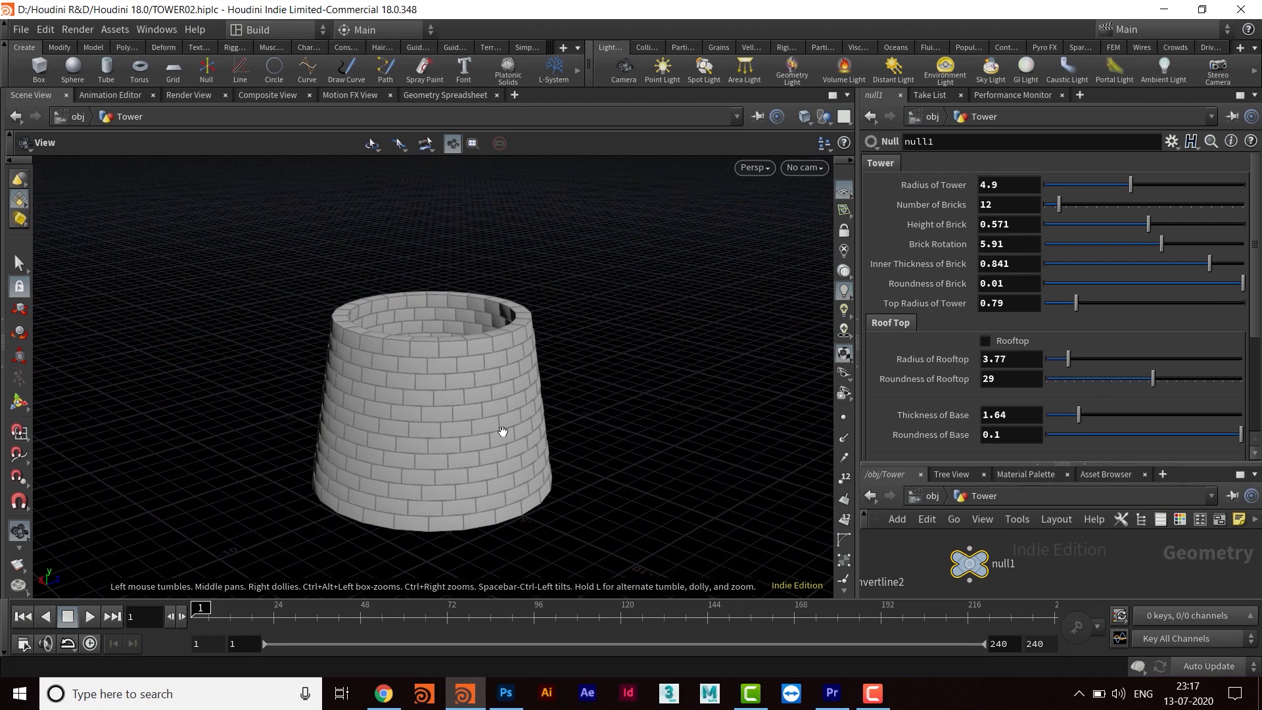
pyautogui.scroll(3, 501, 456)
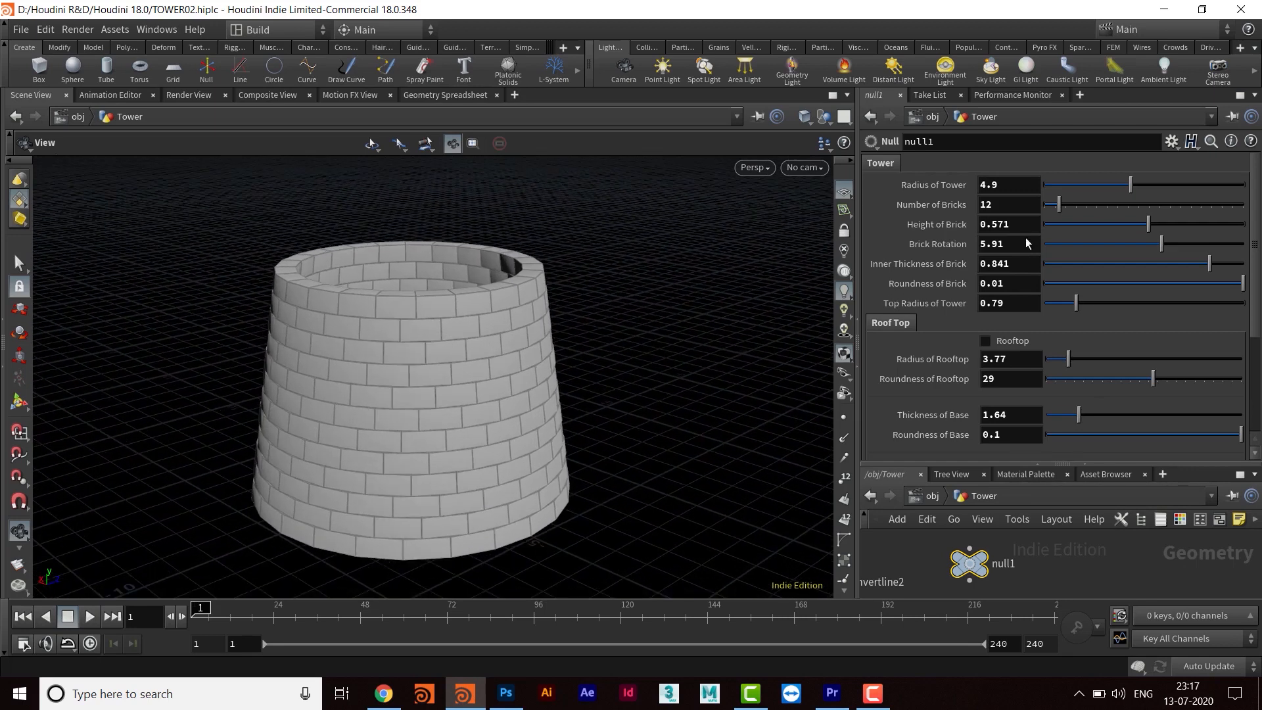
# - Reset the Top Radius of Tower to 1 for a straight cylindrical wall
pyautogui.moveTo(509, 369); pyautogui.dragTo(525, 355, button='middle')
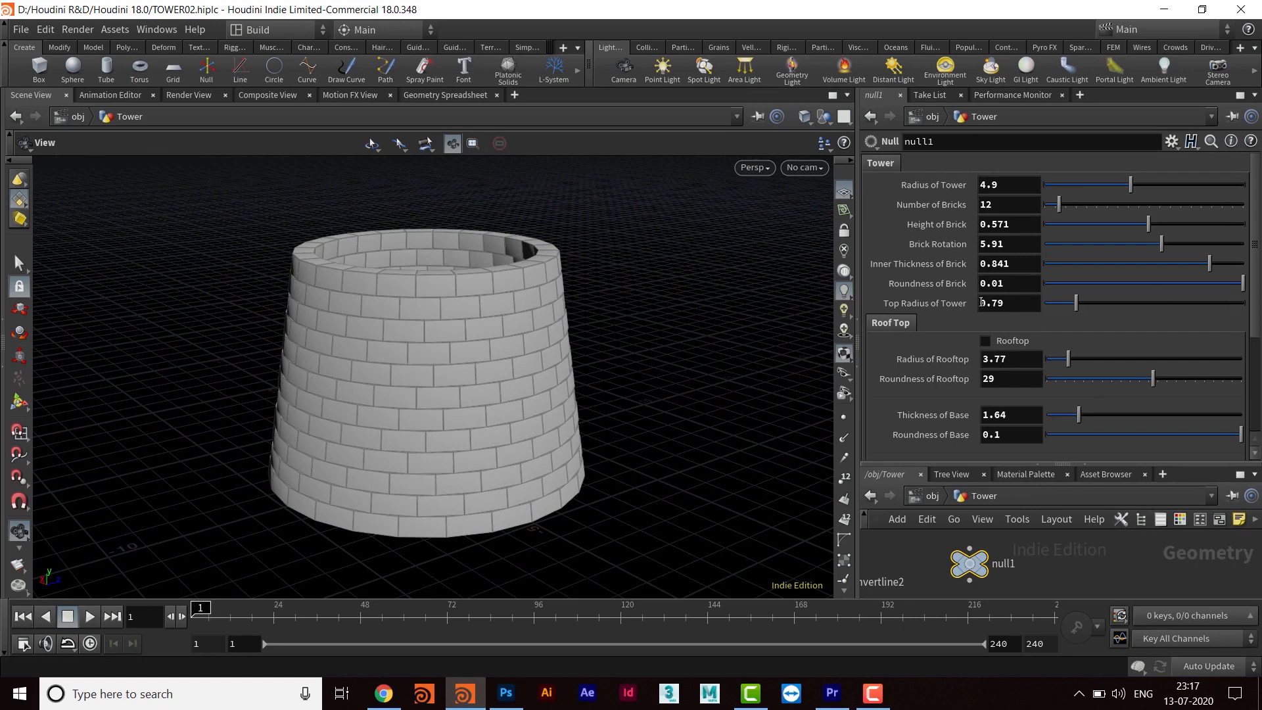
pyautogui.keyDown('ctrl'); pyautogui.middleClick(946, 305); pyautogui.keyUp('ctrl')
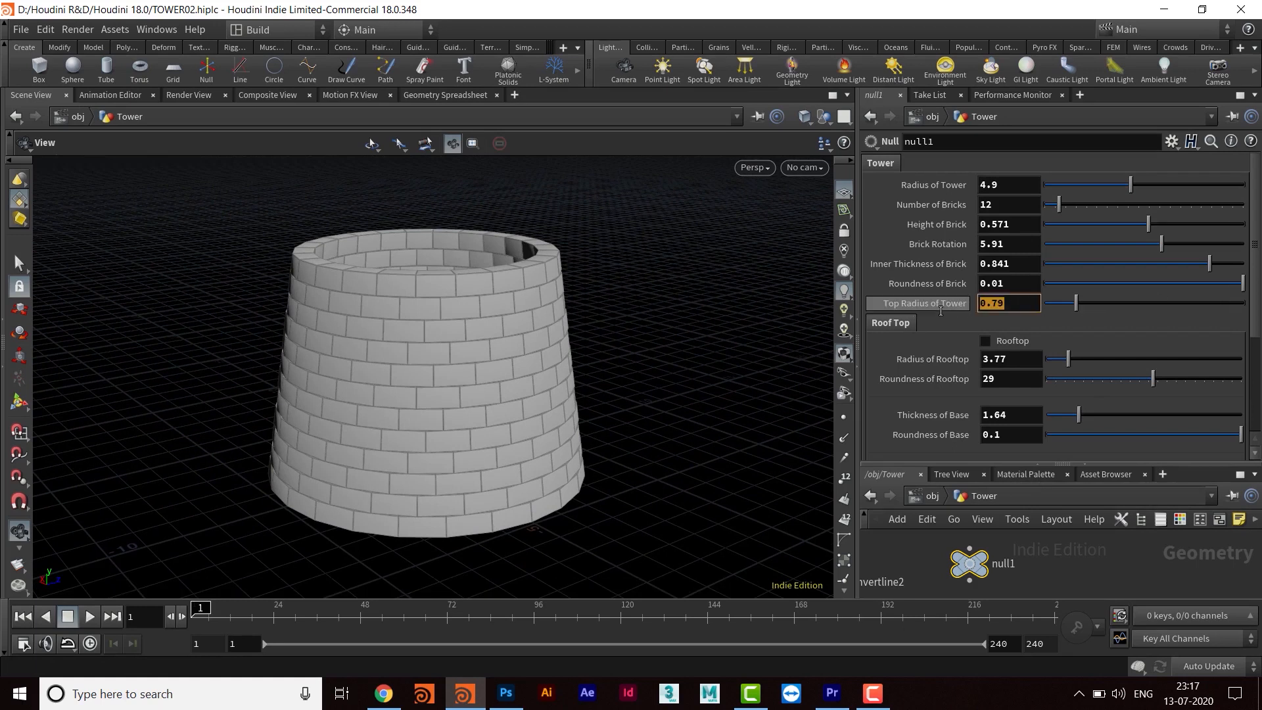
pyautogui.moveTo(507, 349); pyautogui.dragTo(442, 357)
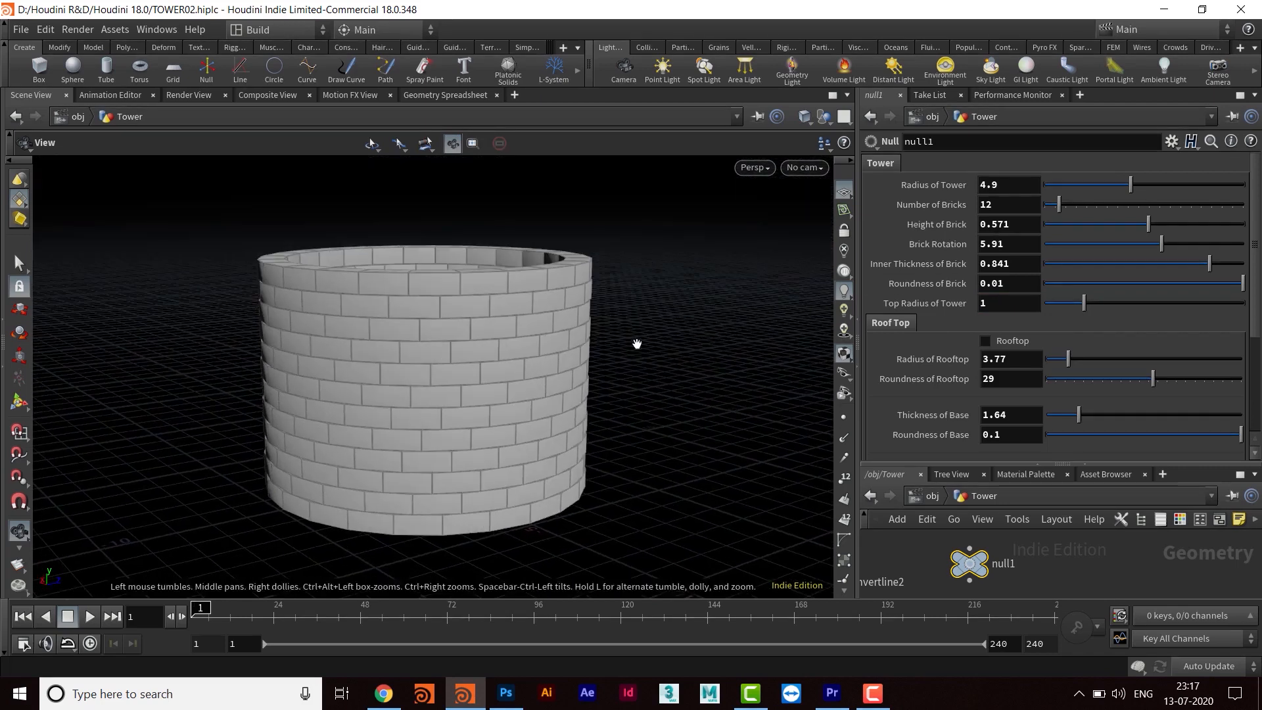
pyautogui.scroll(1, 485, 347)
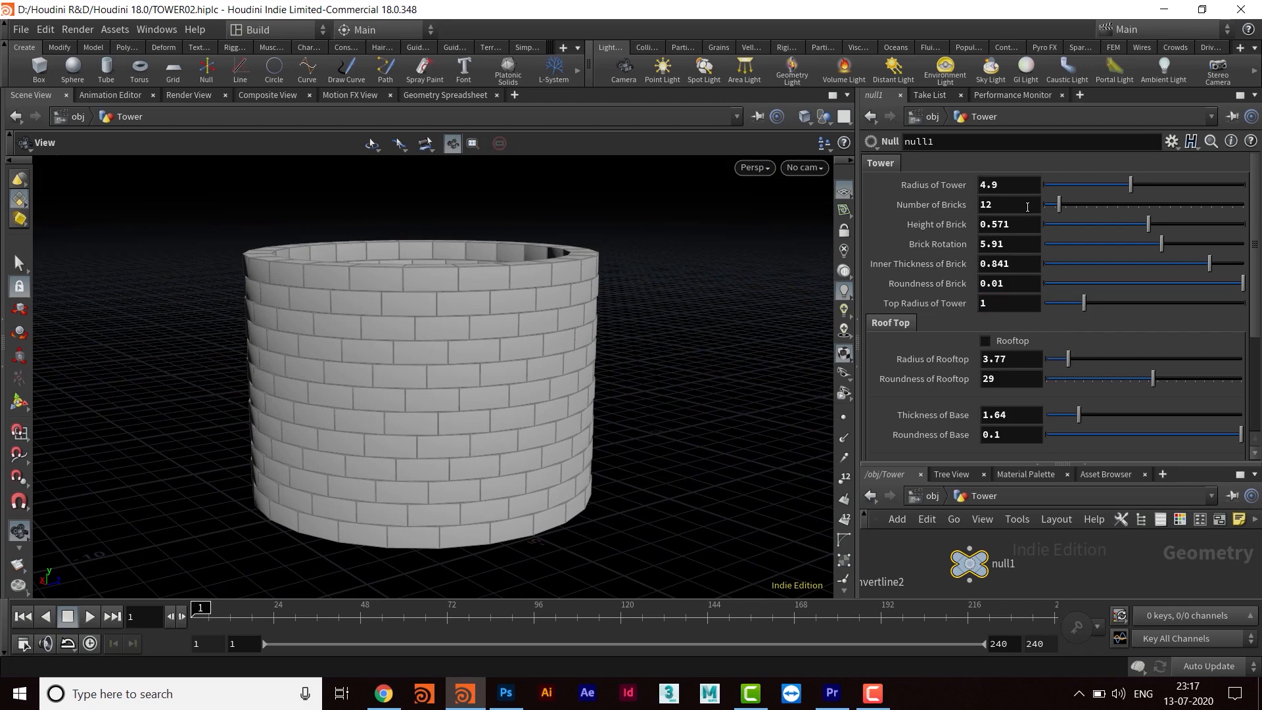
# - Set the Number of Bricks to 5 to reduce the tower to a few brick courses
pyautogui.moveTo(1035, 207); pyautogui.dragTo(963, 209)
pyautogui.write('5')
pyautogui.press('Return')
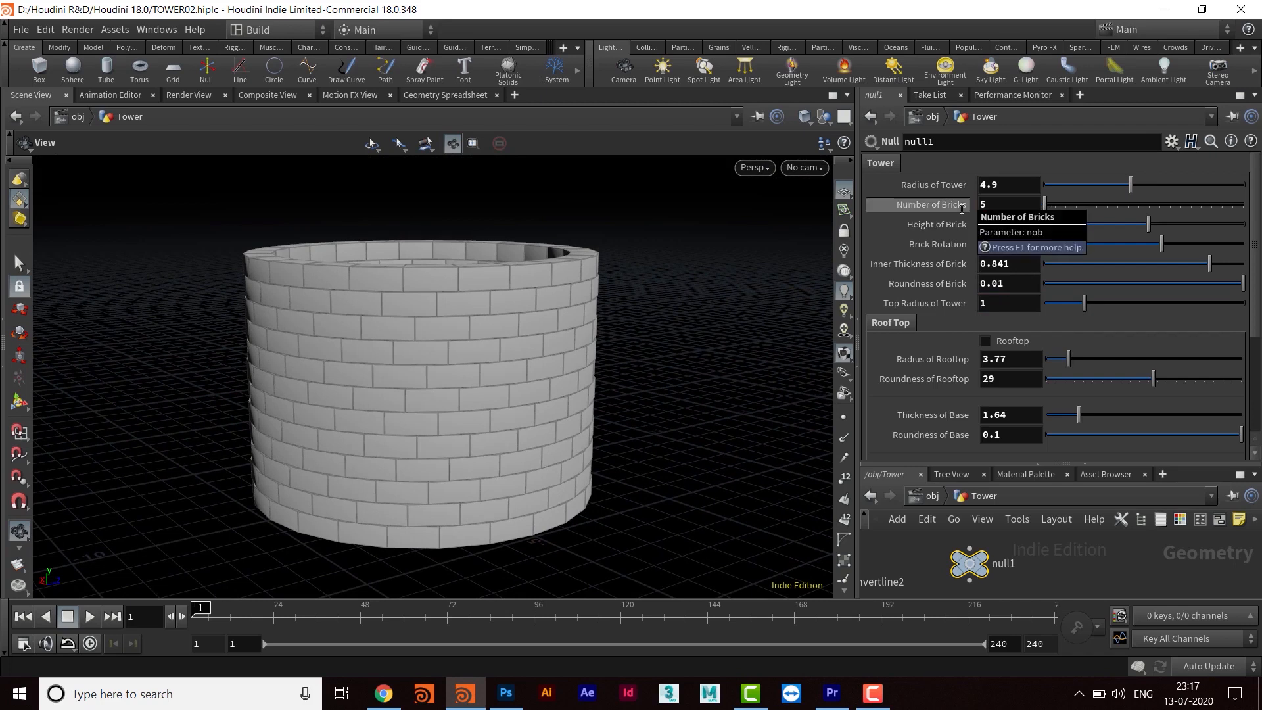
pyautogui.scroll(2, 535, 417)
pyautogui.moveTo(530, 394)
pyautogui.mouseDown()
pyautogui.moveTo(524, 419)
pyautogui.moveTo(519, 395)
pyautogui.mouseUp()
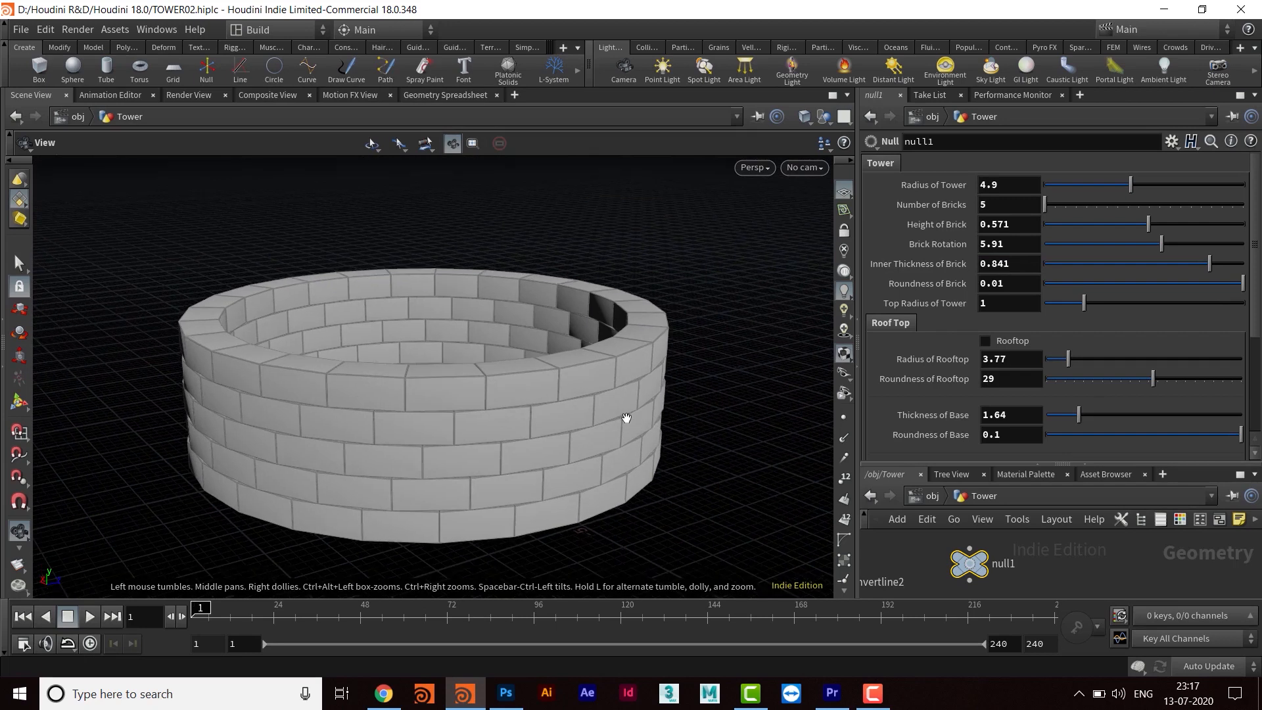
# - Increase the Height of Brick to 0.86
pyautogui.scroll(-1, 534, 441)
pyautogui.moveTo(534, 441); pyautogui.dragTo(527, 442)
pyautogui.scroll(2, 527, 443)
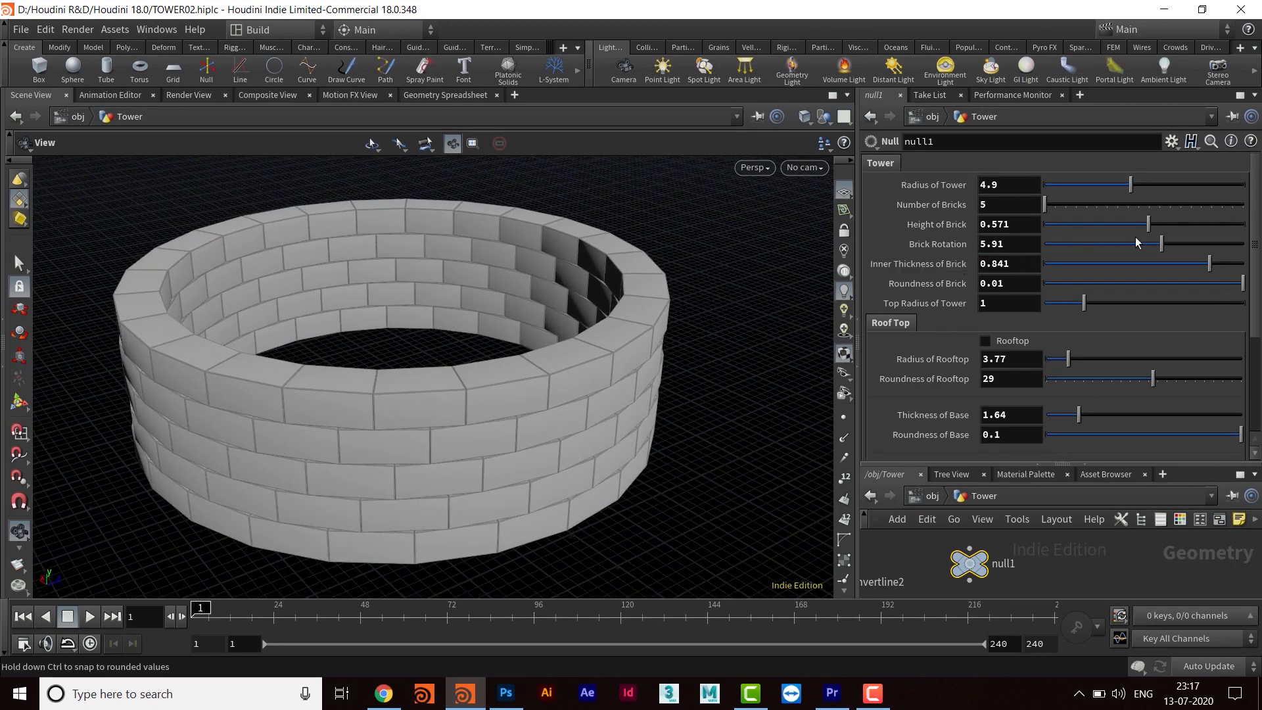
pyautogui.moveTo(1144, 224); pyautogui.dragTo(1213, 224)
pyautogui.scroll(-3, 589, 322)
pyautogui.moveTo(578, 341); pyautogui.dragTo(546, 335)
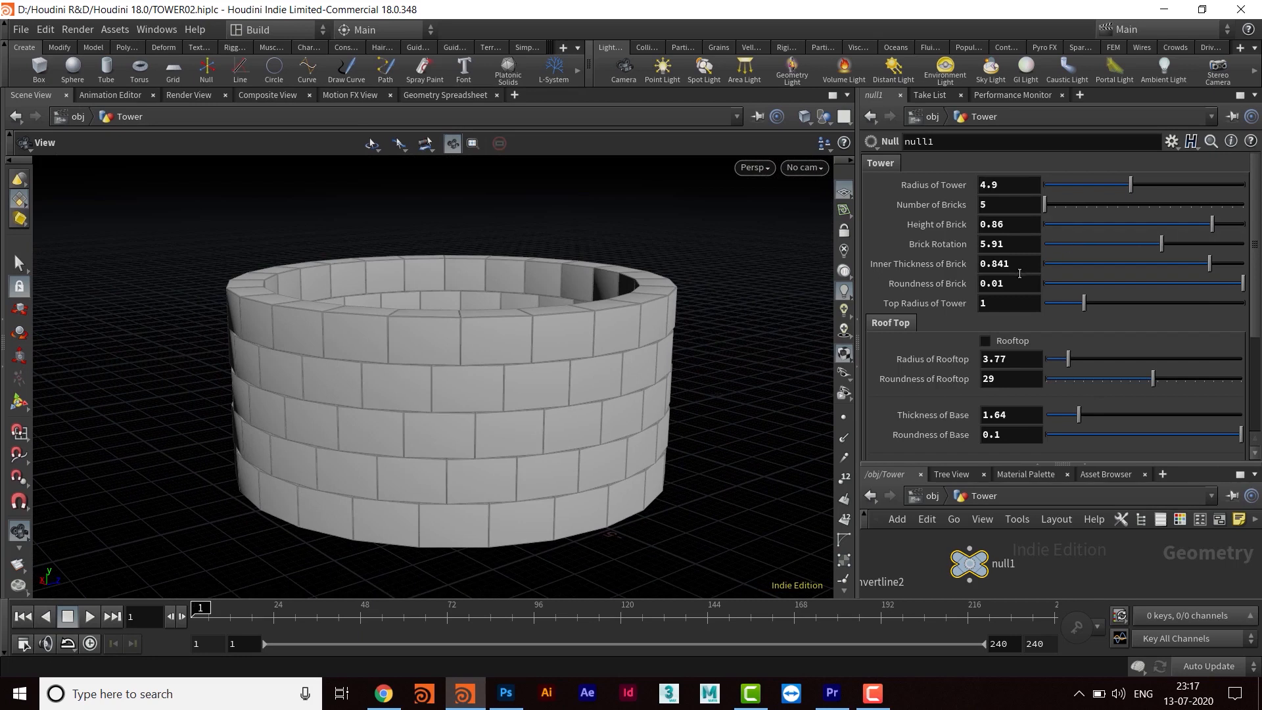
# - Set the Brick Rotation to 0 so the vertical joints of all courses line up
pyautogui.click(934, 253)
pyautogui.write('0')
pyautogui.press('Return')
pyautogui.scroll(3, 624, 404)
pyautogui.scroll(-5, 494, 397)
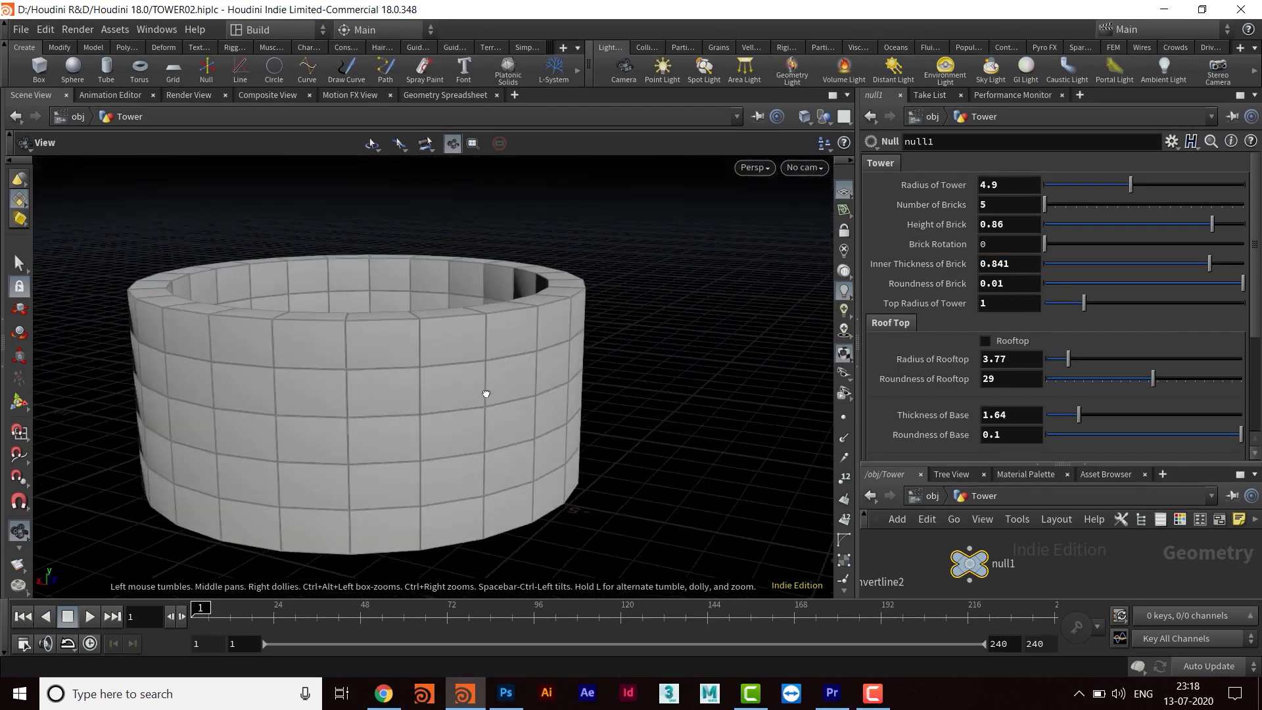
# - Set the Brick Rotation to 5 to stagger the brick courses
pyautogui.moveTo(992, 245); pyautogui.dragTo(939, 250)
pyautogui.write('5')
pyautogui.press('Return')
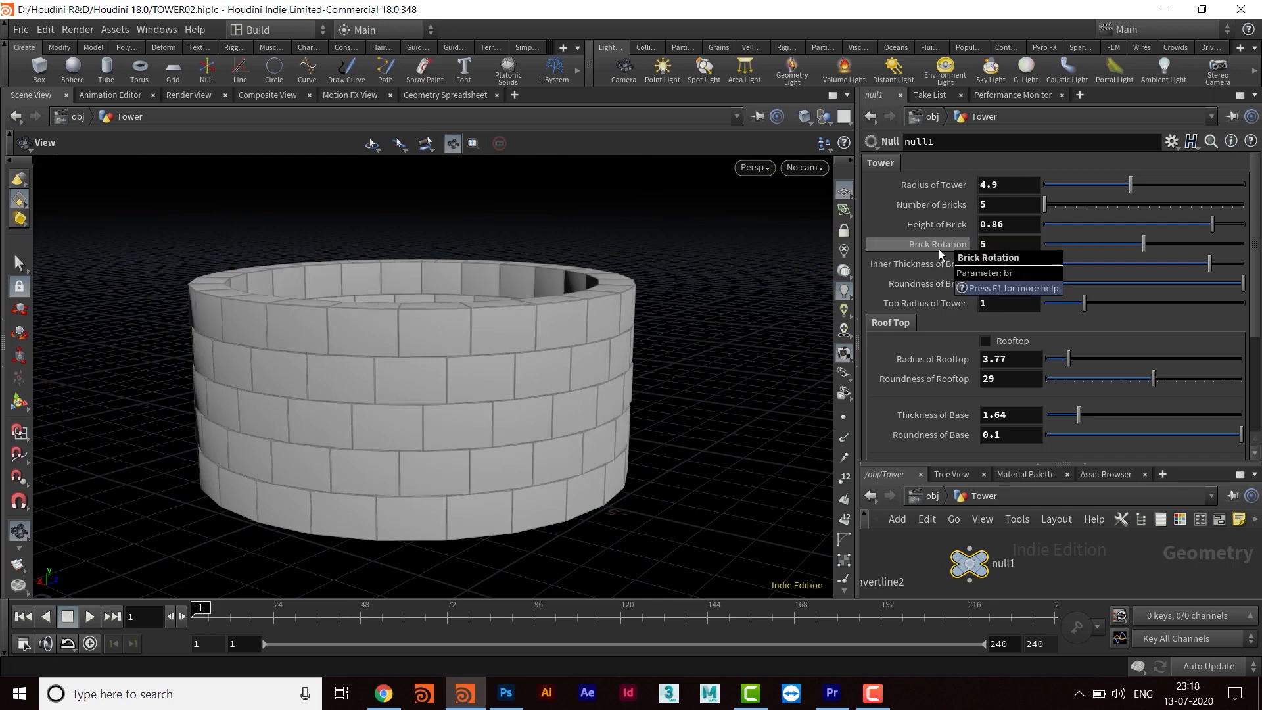
pyautogui.moveTo(501, 355); pyautogui.dragTo(505, 355, button='middle')
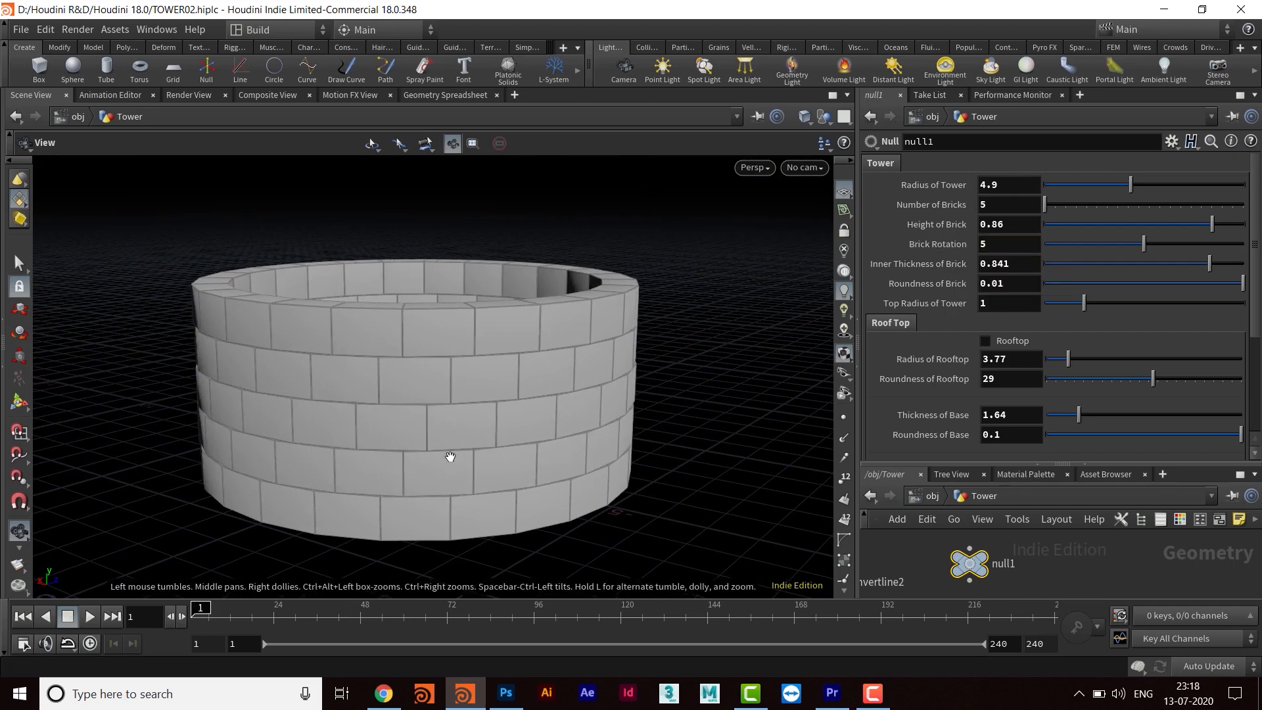
pyautogui.moveTo(507, 401); pyautogui.dragTo(524, 414, button='middle')
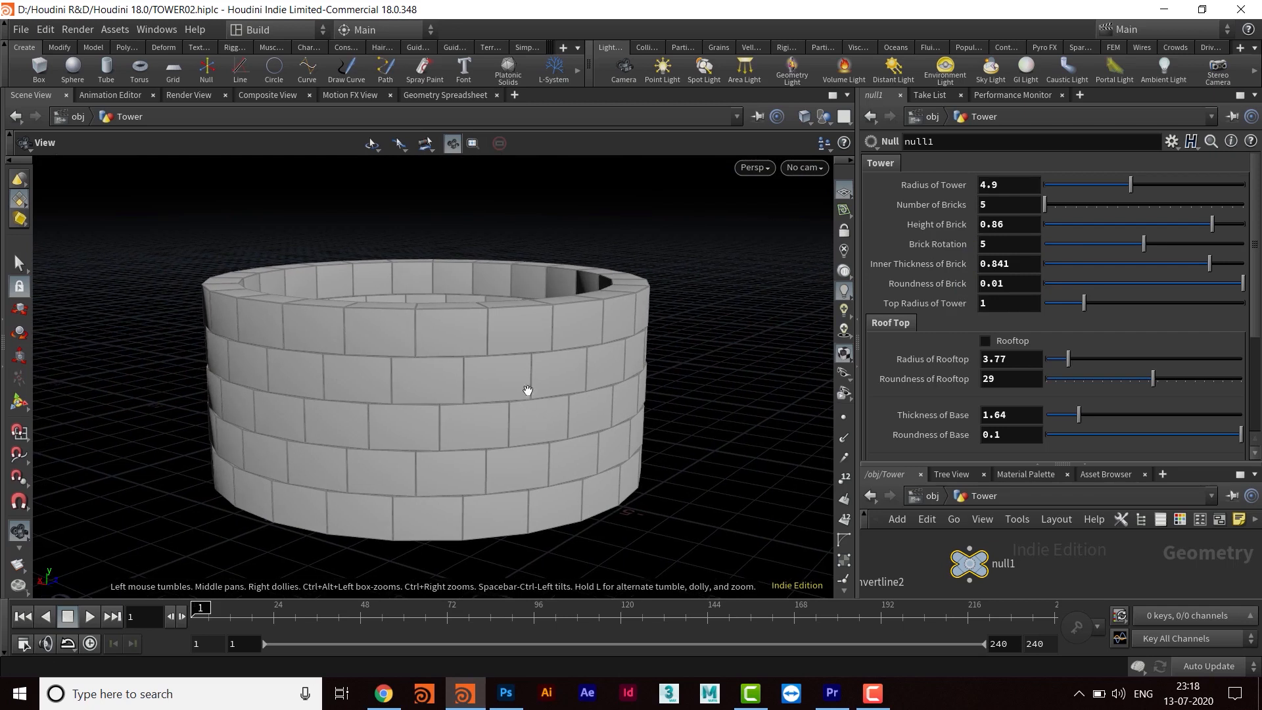
pyautogui.moveTo(526, 403); pyautogui.dragTo(535, 403, button='middle')
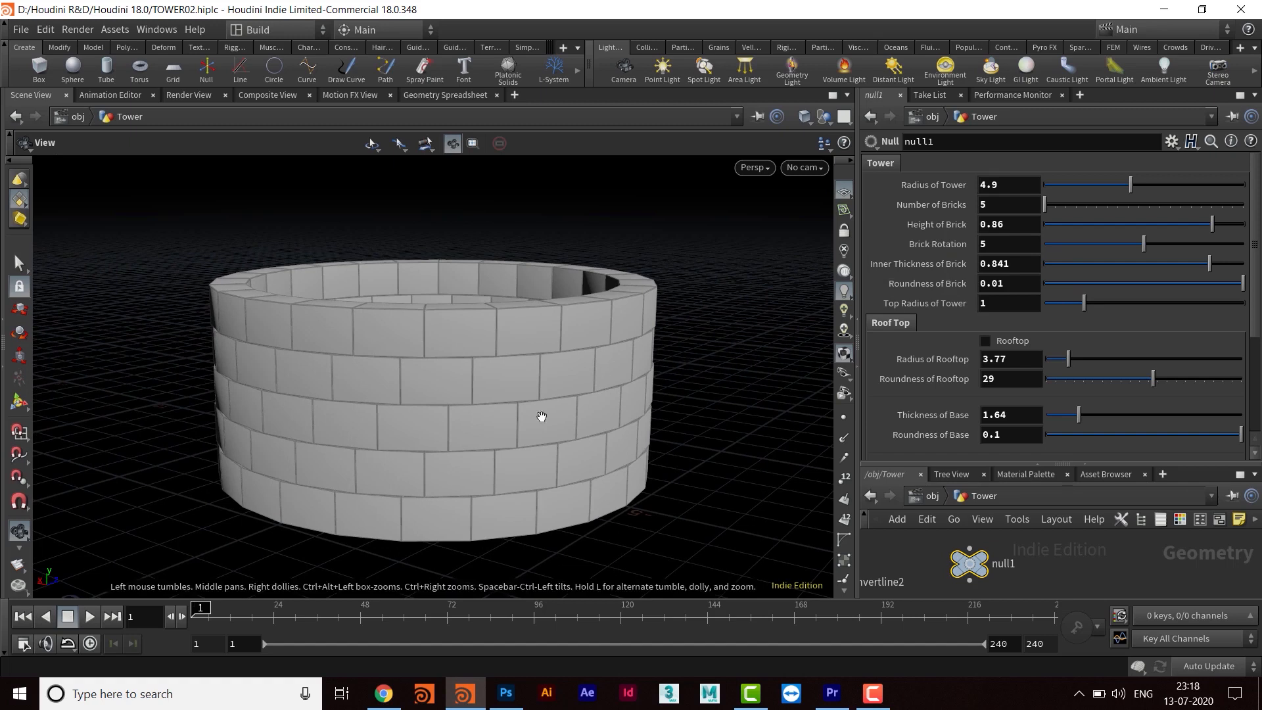
# - Reduce the Roundness of Brick to compare the brick edges up close, and bring it back to 0.01
pyautogui.scroll(5, 529, 358)
pyautogui.scroll(6, 526, 359)
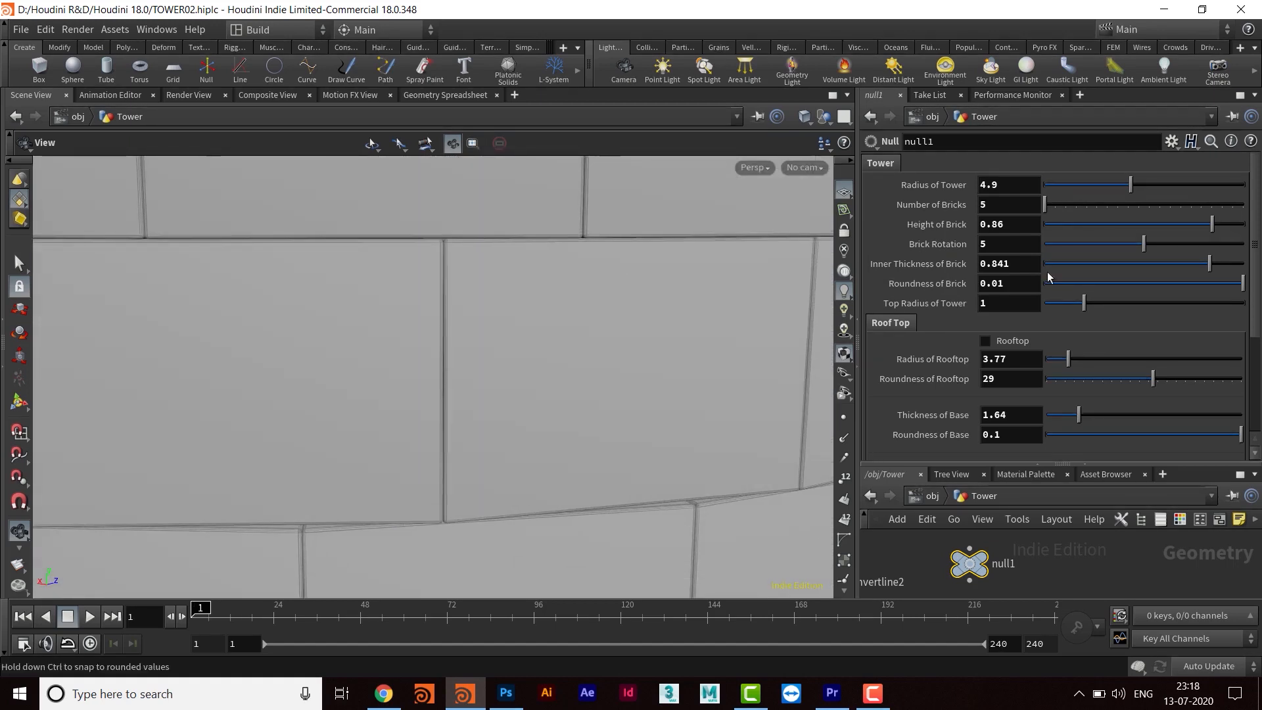
pyautogui.moveTo(1226, 289); pyautogui.dragTo(1047, 284)
pyautogui.moveTo(1144, 284); pyautogui.dragTo(1245, 284)
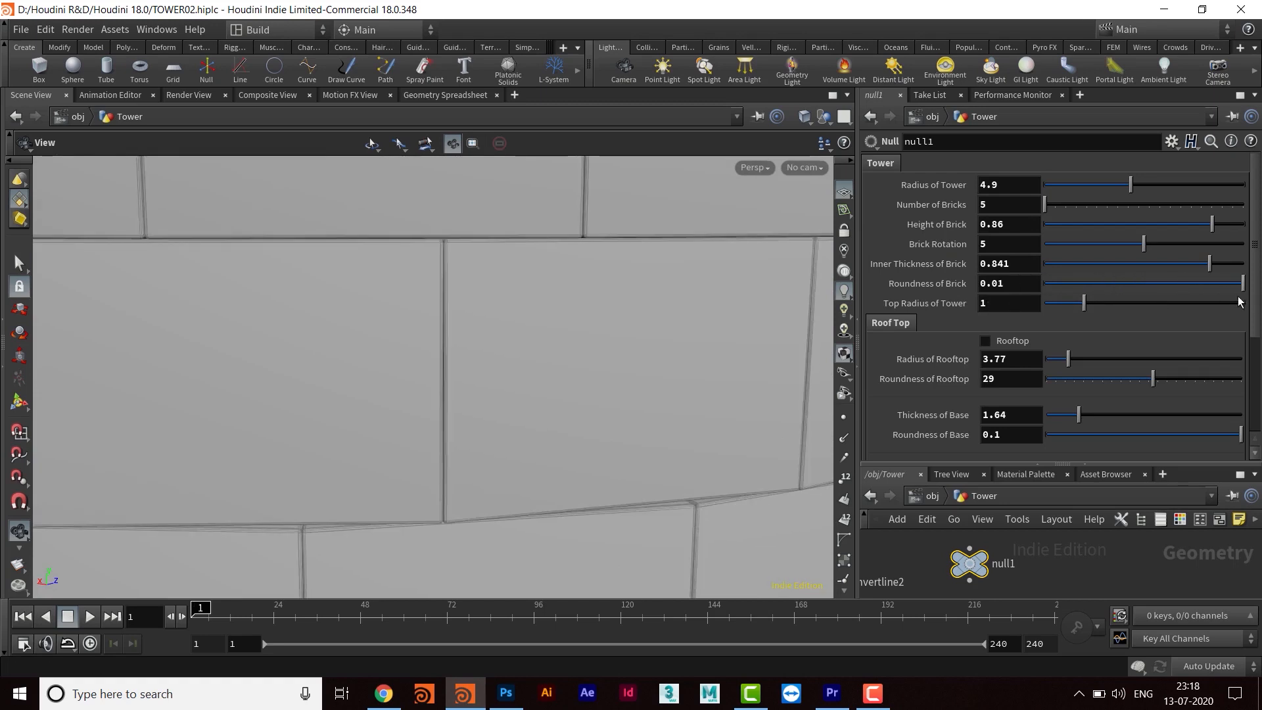
# - Set the Inner Thickness of Brick to 0.99 and view the thin wall from above
pyautogui.press('h')
pyautogui.moveTo(468, 295); pyautogui.dragTo(573, 350)
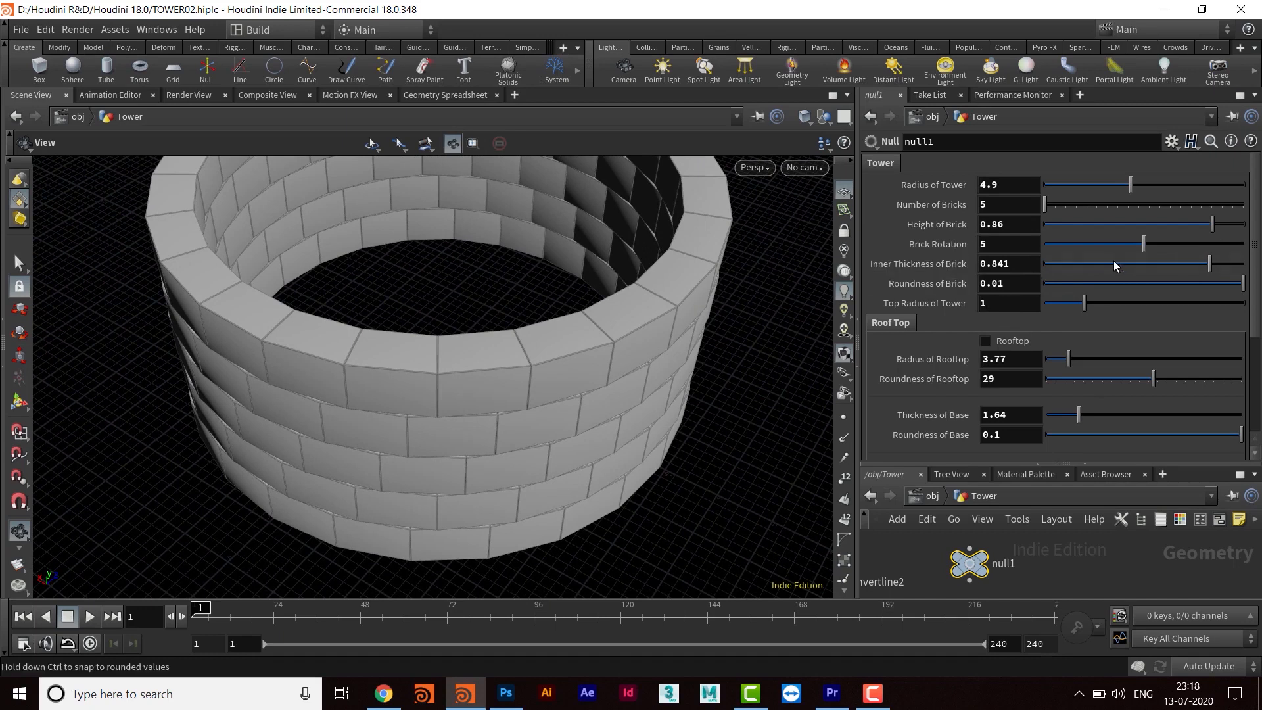
pyautogui.moveTo(1209, 263); pyautogui.dragTo(1255, 278)
pyautogui.scroll(-5, 607, 365)
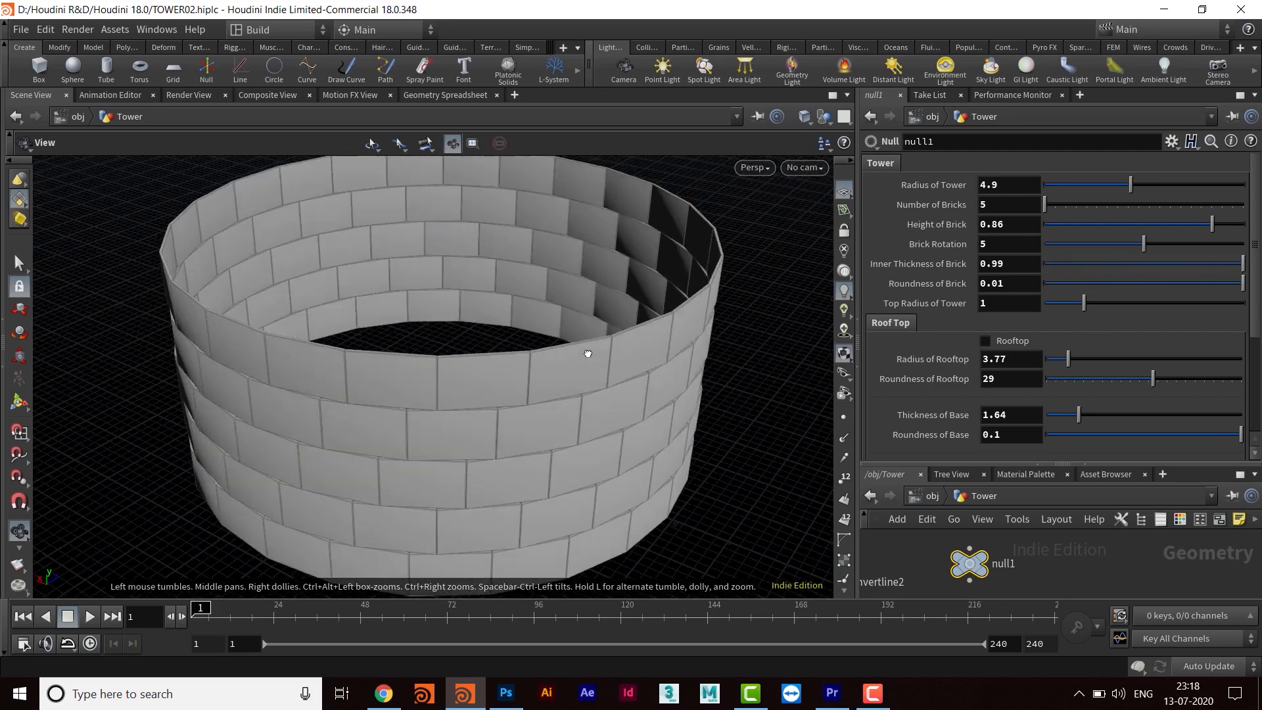
pyautogui.moveTo(528, 346); pyautogui.dragTo(595, 336)
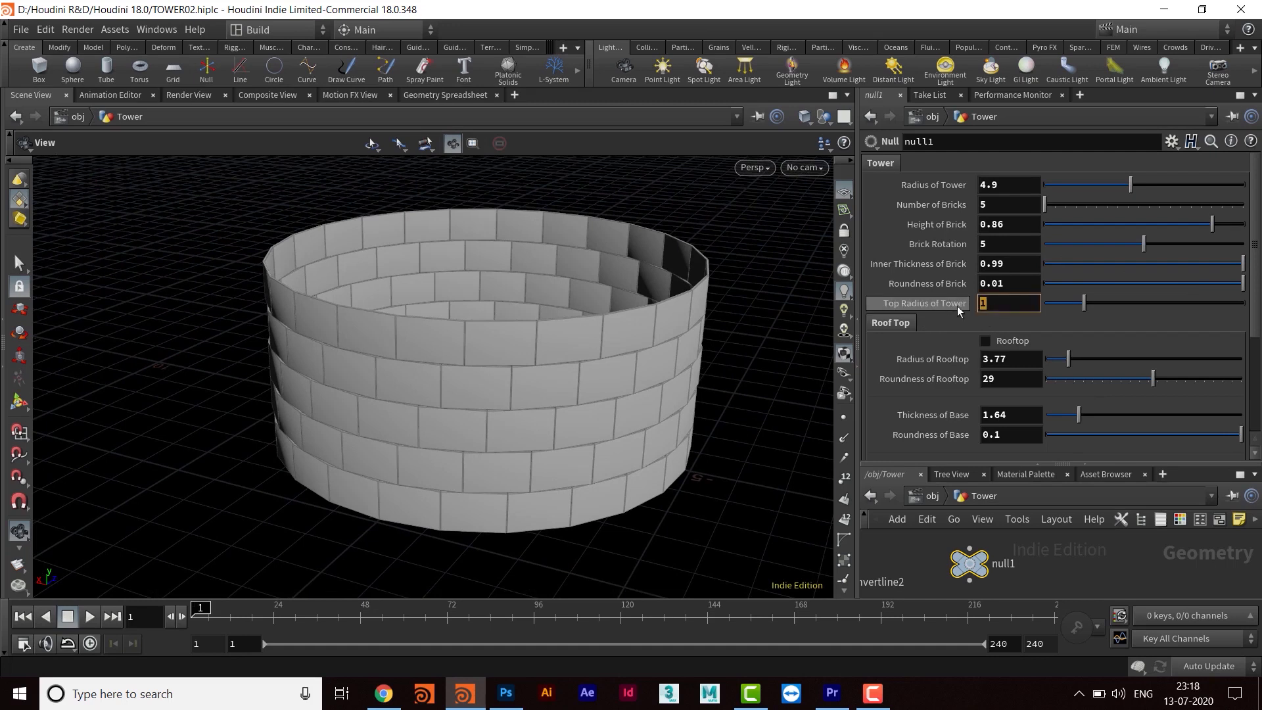
# - Set the Top Radius of Tower to 0 and inspect the resulting shape
pyautogui.write('0')
pyautogui.press('Return')
pyautogui.moveTo(508, 404); pyautogui.dragTo(929, 322)
# - Adjust the Top Radius of Tower to 0.75 so the tower tapers upward
pyautogui.moveTo(1045, 303); pyautogui.dragTo(1127, 304)
pyautogui.moveTo(455, 374); pyautogui.dragTo(526, 353)
pyautogui.moveTo(1086, 305); pyautogui.dragTo(1076, 307)
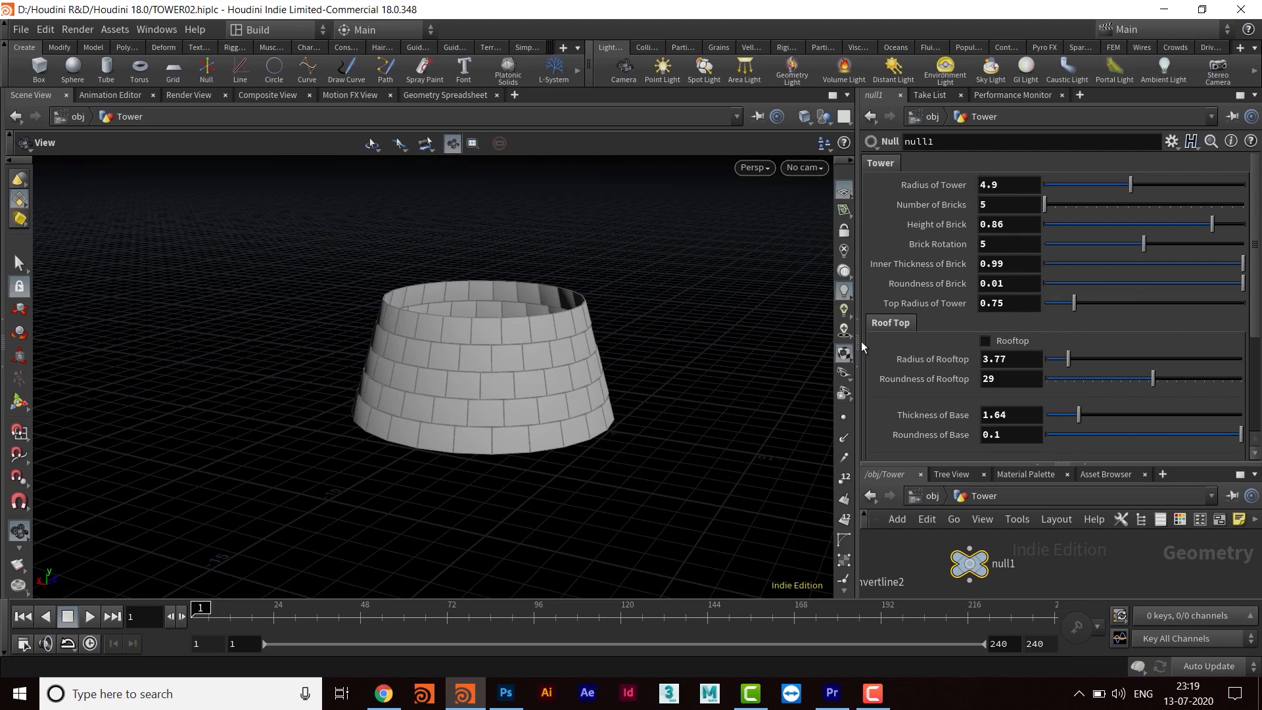
# - Set the Number of Bricks to 50 and reduce it to 36, checking the tower's full height
pyautogui.scroll(-3, 596, 370)
pyautogui.moveTo(597, 369); pyautogui.dragTo(563, 440, button='middle')
pyautogui.click(1010, 209)
pyautogui.write('50')
pyautogui.press('Return')
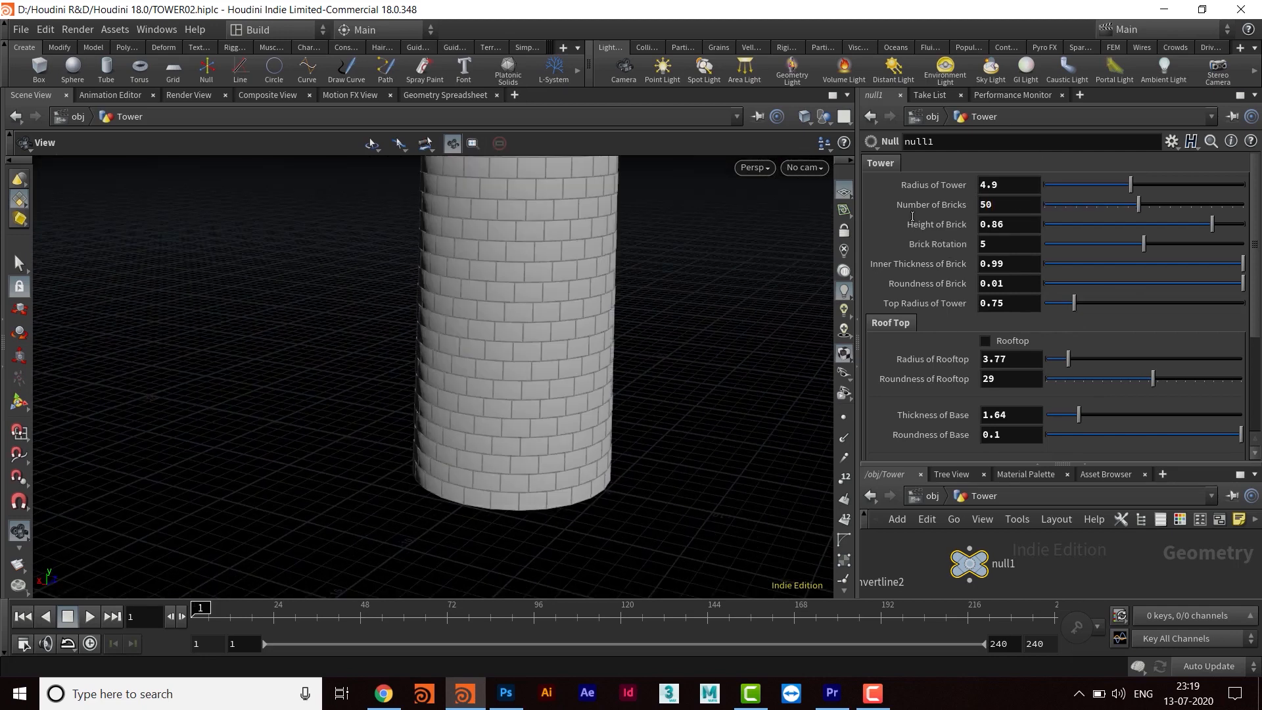
pyautogui.moveTo(276, 428); pyautogui.dragTo(473, 395, button='middle')
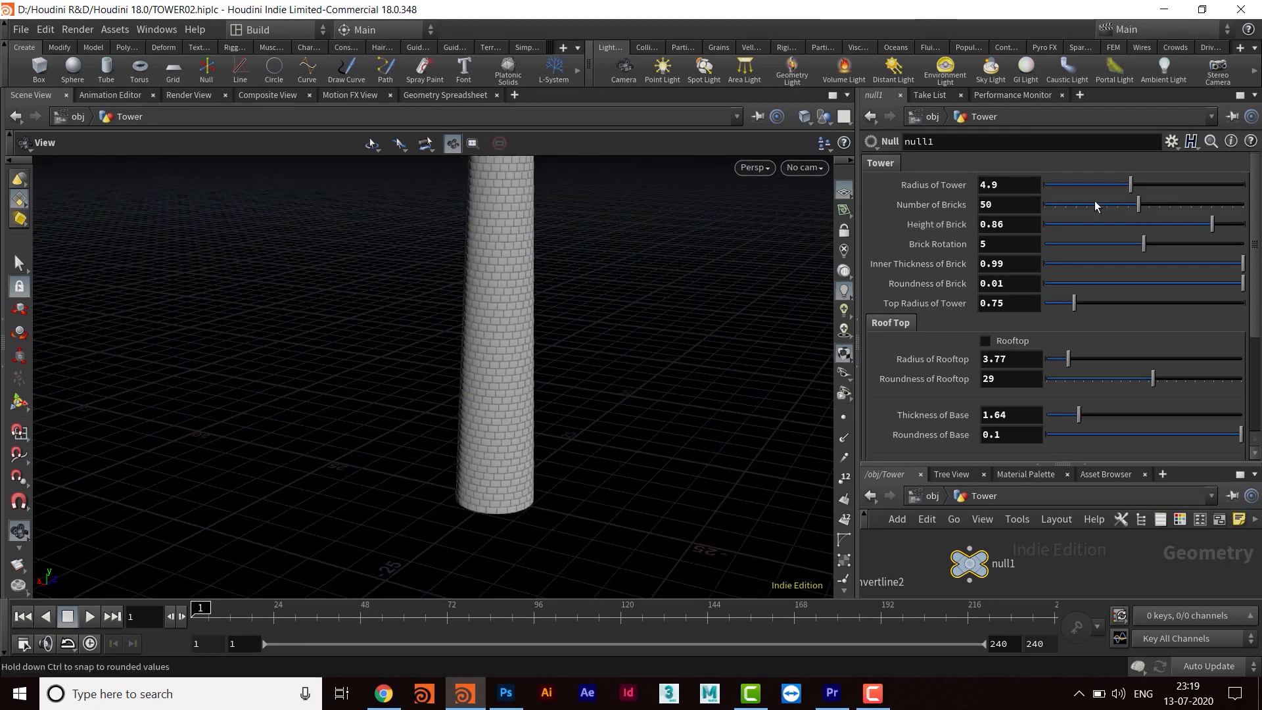
pyautogui.moveTo(1119, 207); pyautogui.dragTo(1111, 209)
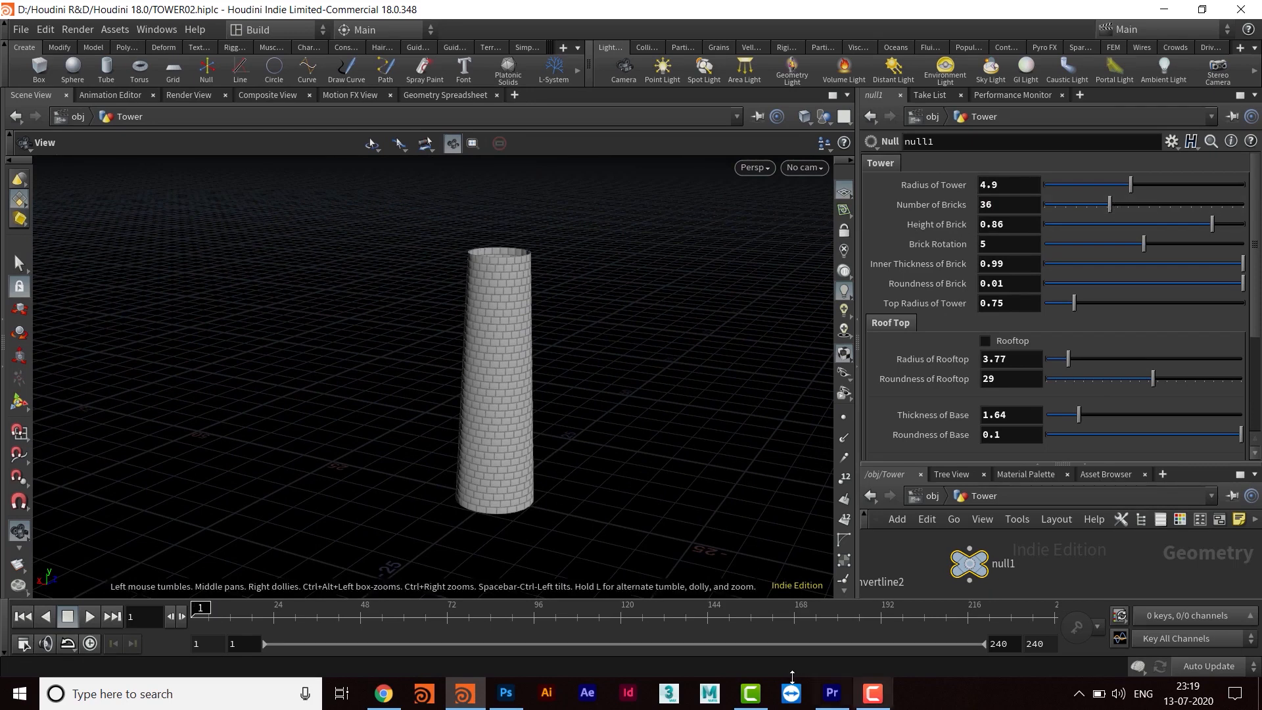
pyautogui.click(873, 693)
pyautogui.click(1197, 628)
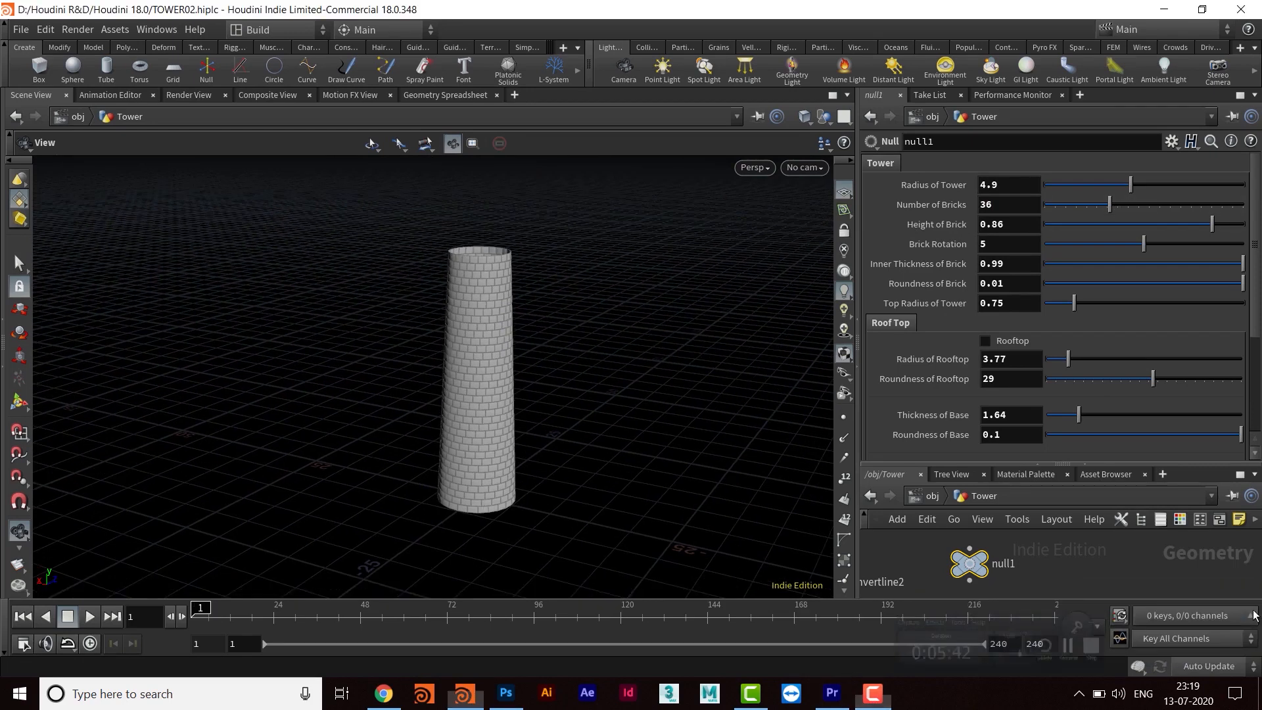
# - Examine the tapered brick tower from several angles and distances
pyautogui.moveTo(574, 403); pyautogui.dragTo(550, 357, button='right')
pyautogui.moveTo(549, 357); pyautogui.dragTo(513, 346, button='middle')
pyautogui.moveTo(513, 347); pyautogui.dragTo(499, 386)
pyautogui.moveTo(462, 421); pyautogui.dragTo(449, 393, button='middle')
pyautogui.moveTo(449, 393); pyautogui.dragTo(504, 416)
pyautogui.moveTo(504, 417)
pyautogui.mouseDown(button='right')
pyautogui.moveTo(485, 403)
pyautogui.moveTo(521, 410)
pyautogui.mouseUp(button='right')
pyautogui.moveTo(521, 411); pyautogui.dragTo(566, 409, button='middle')
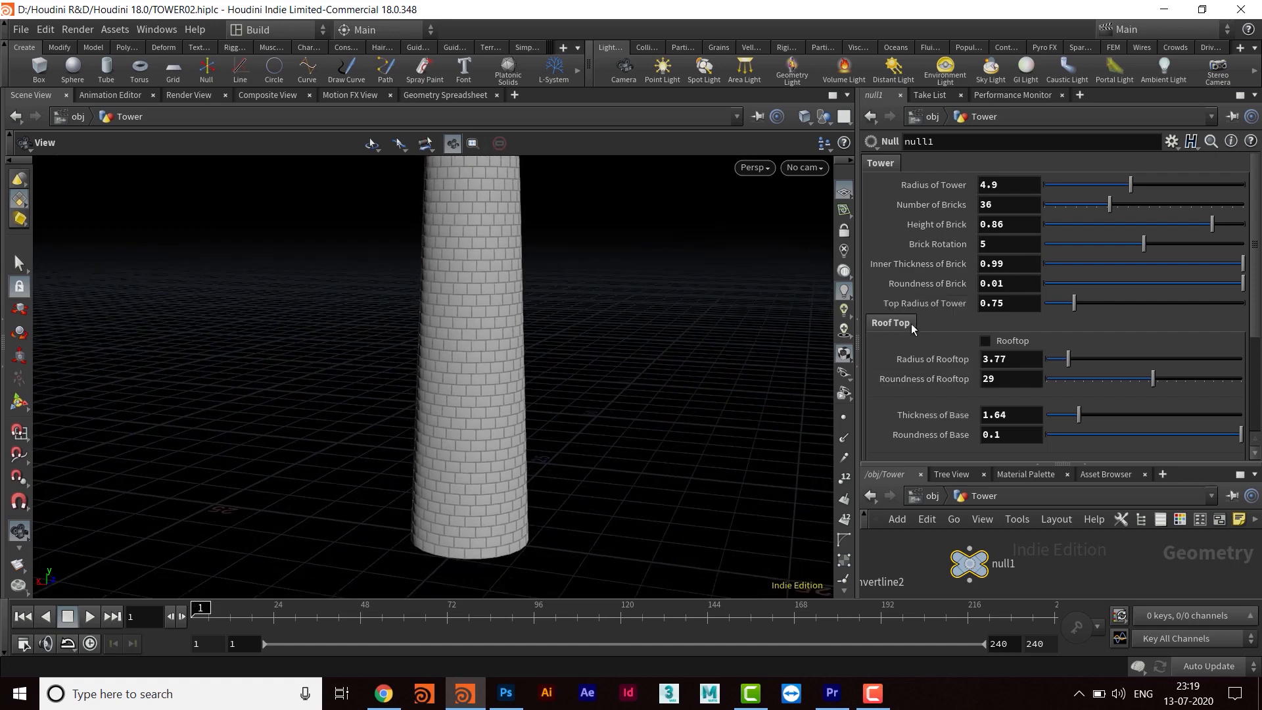
# - Enable the Rooftop option and inspect the battlement on top of the tower
pyautogui.moveTo(436, 248); pyautogui.dragTo(701, 364)
pyautogui.scroll(5, 510, 357)
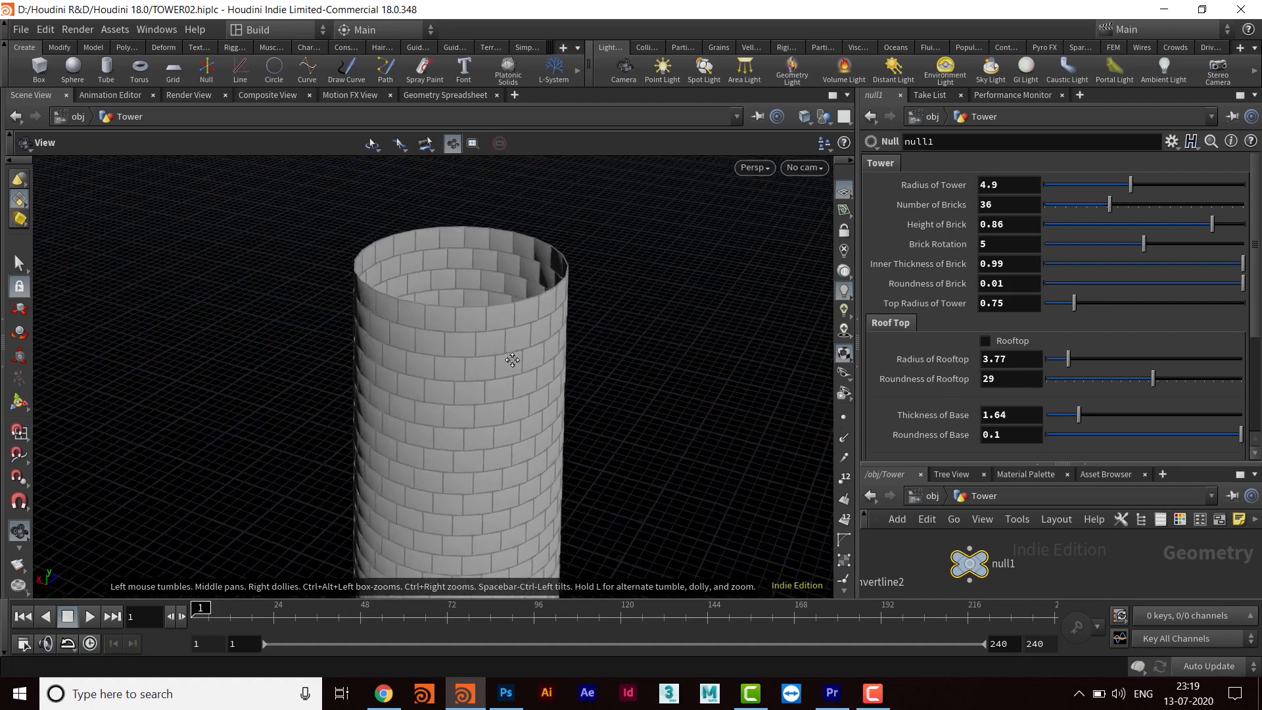
pyautogui.click(985, 341)
pyautogui.moveTo(562, 304); pyautogui.dragTo(671, 361)
pyautogui.moveTo(670, 361); pyautogui.dragTo(606, 324, button='right')
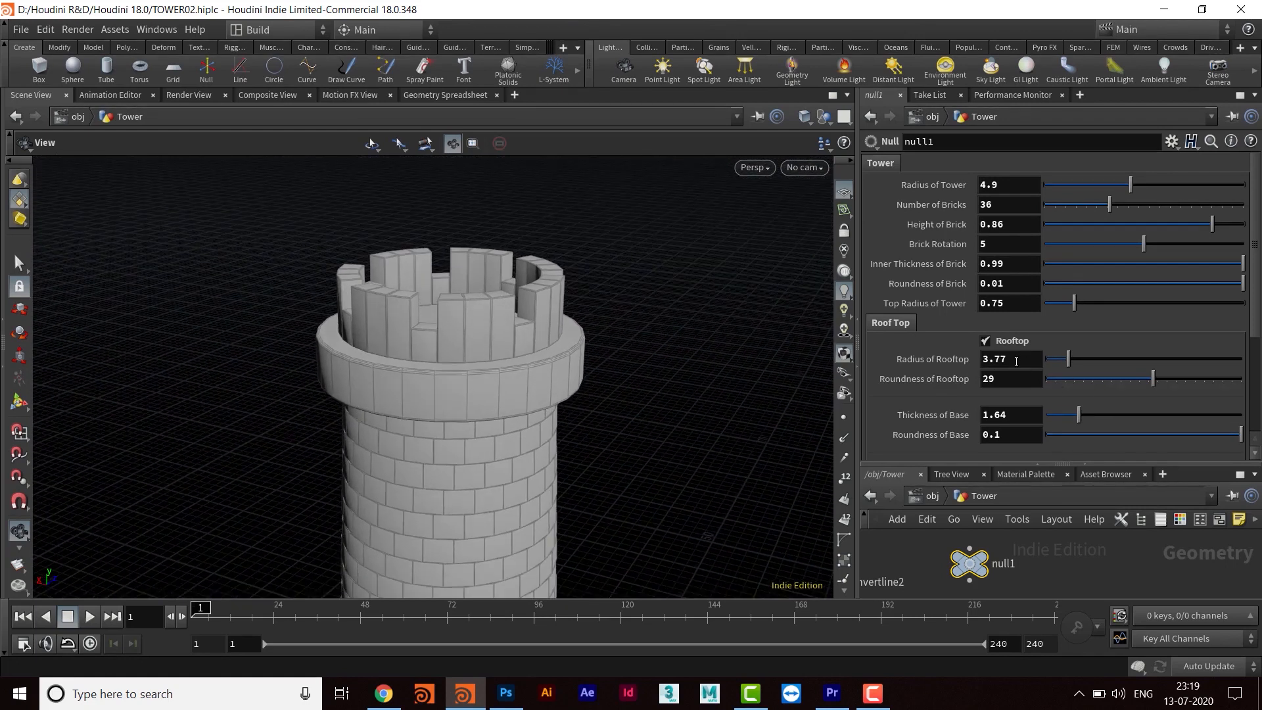
# - Try a Radius of Rooftop of 4.3 and a Roundness of Rooftop of 12
pyautogui.moveTo(769, 355); pyautogui.dragTo(513, 355)
pyautogui.moveTo(1069, 359); pyautogui.dragTo(1083, 380)
pyautogui.moveTo(1000, 386); pyautogui.dragTo(968, 384)
pyautogui.moveTo(1152, 385); pyautogui.dragTo(1075, 395)
pyautogui.moveTo(603, 361)
pyautogui.mouseDown()
pyautogui.moveTo(605, 403)
pyautogui.moveTo(603, 351)
pyautogui.mouseUp()
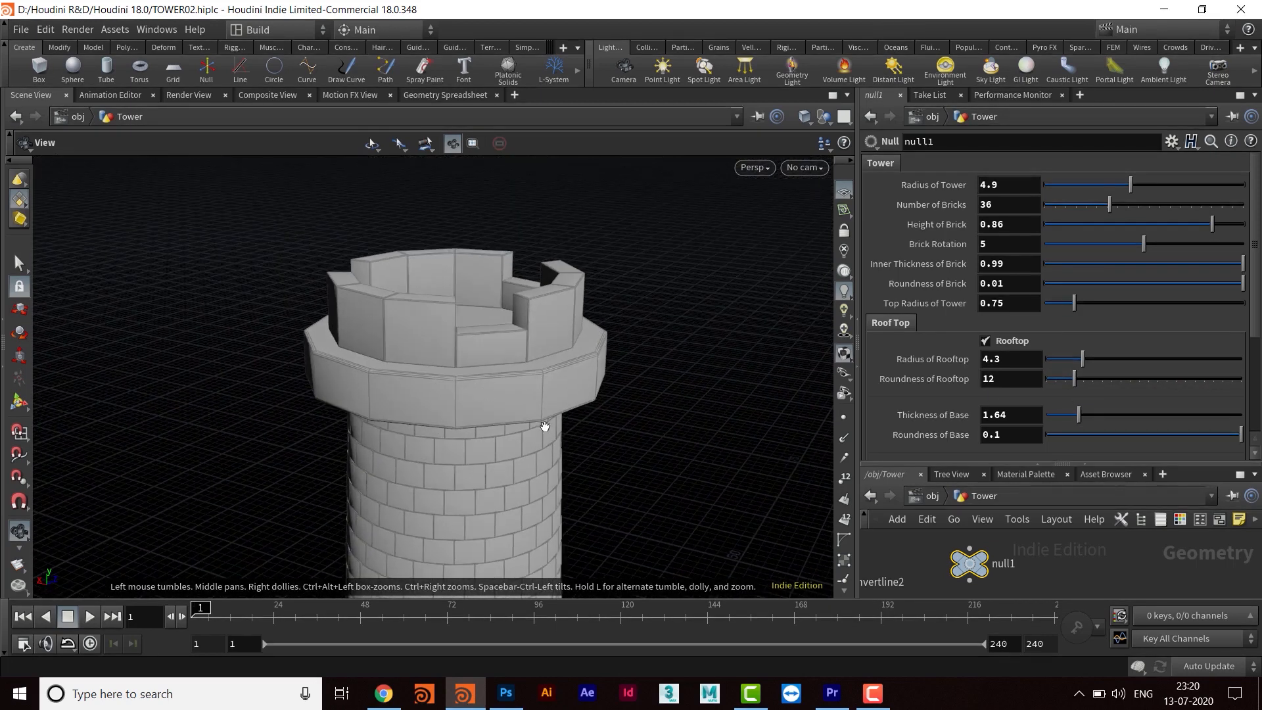
# - Set the Radius of Rooftop to 4.4 and the Roundness of Rooftop to 29
pyautogui.moveTo(545, 426); pyautogui.dragTo(552, 404)
pyautogui.moveTo(1096, 359); pyautogui.dragTo(1154, 372)
pyautogui.moveTo(537, 339); pyautogui.dragTo(559, 326)
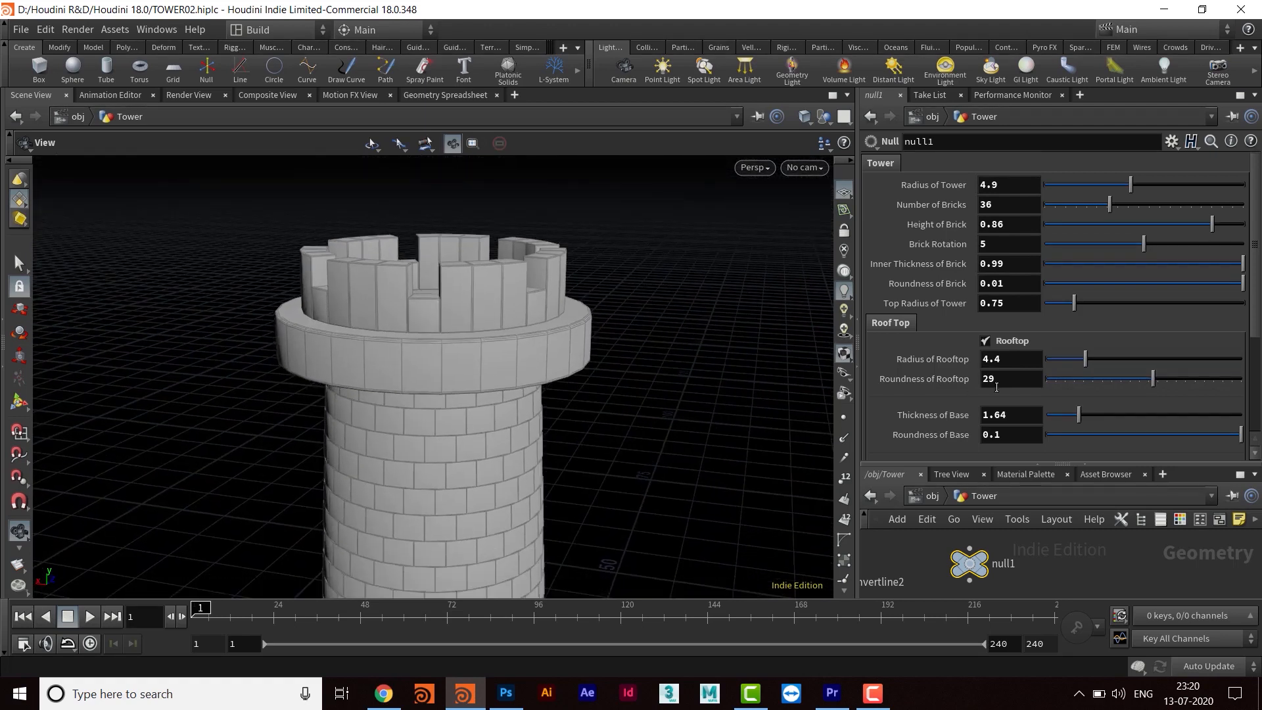
# - Set the Thickness of Base of the rooftop to 3.72 and check the thicker ring
pyautogui.scroll(-3, 996, 387)
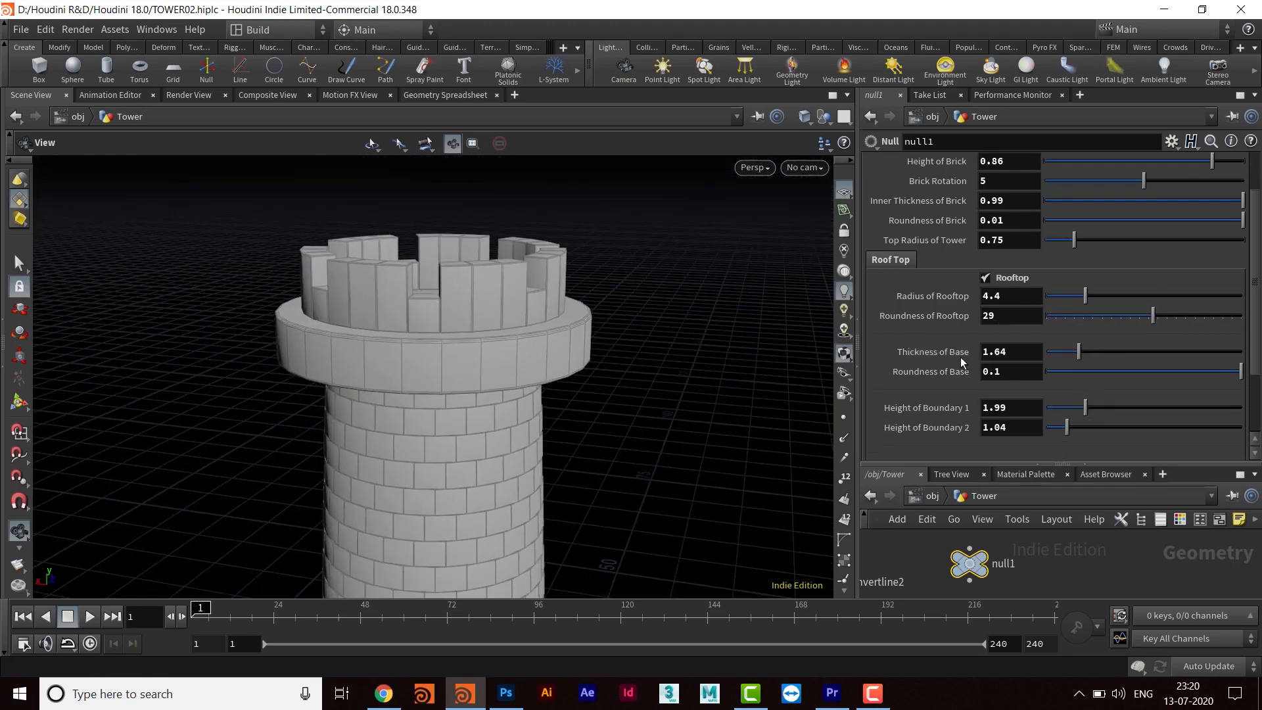
pyautogui.moveTo(578, 369); pyautogui.dragTo(545, 372)
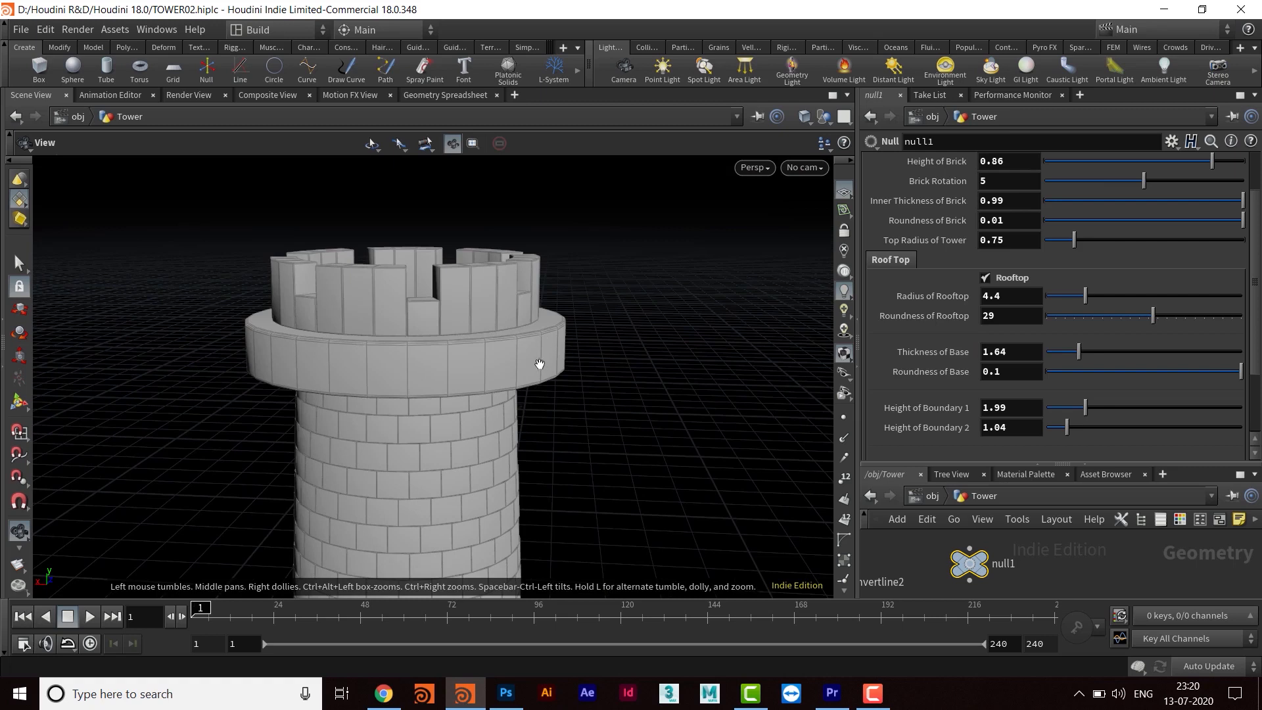
pyautogui.scroll(5, 581, 384)
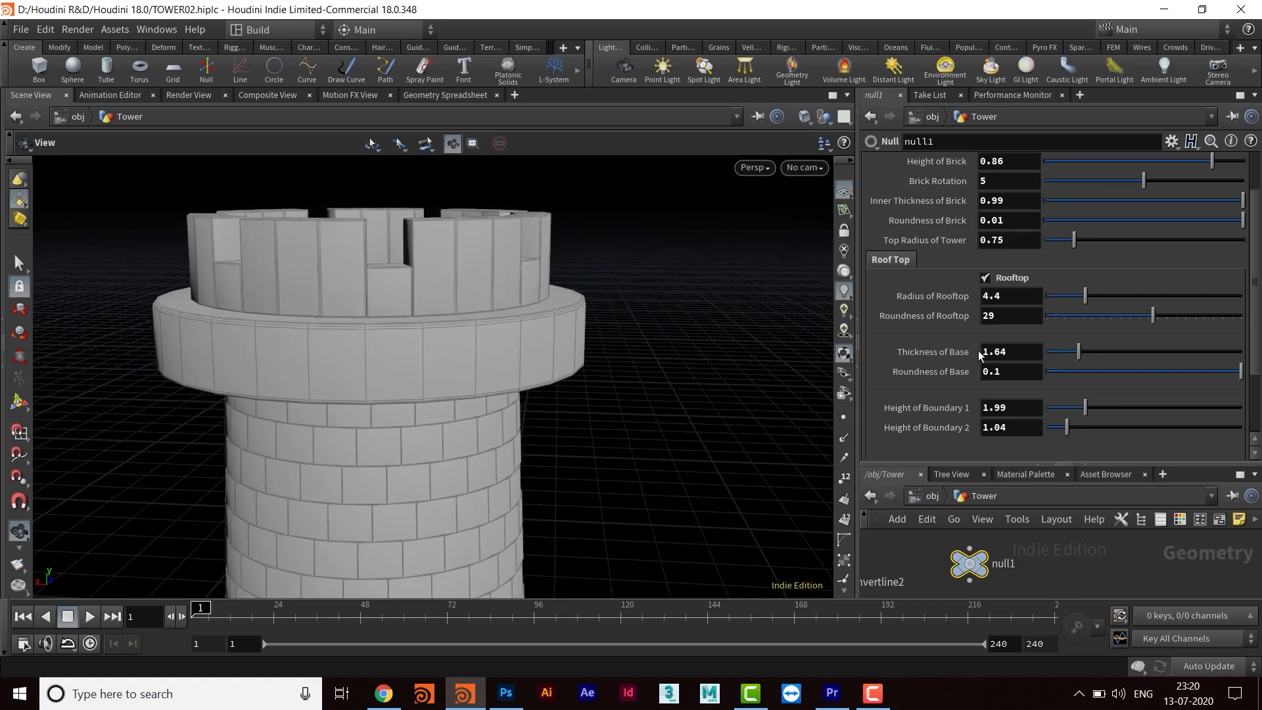
pyautogui.moveTo(1082, 351); pyautogui.dragTo(1121, 355)
pyautogui.scroll(-3, 561, 335)
pyautogui.moveTo(515, 336); pyautogui.dragTo(578, 342)
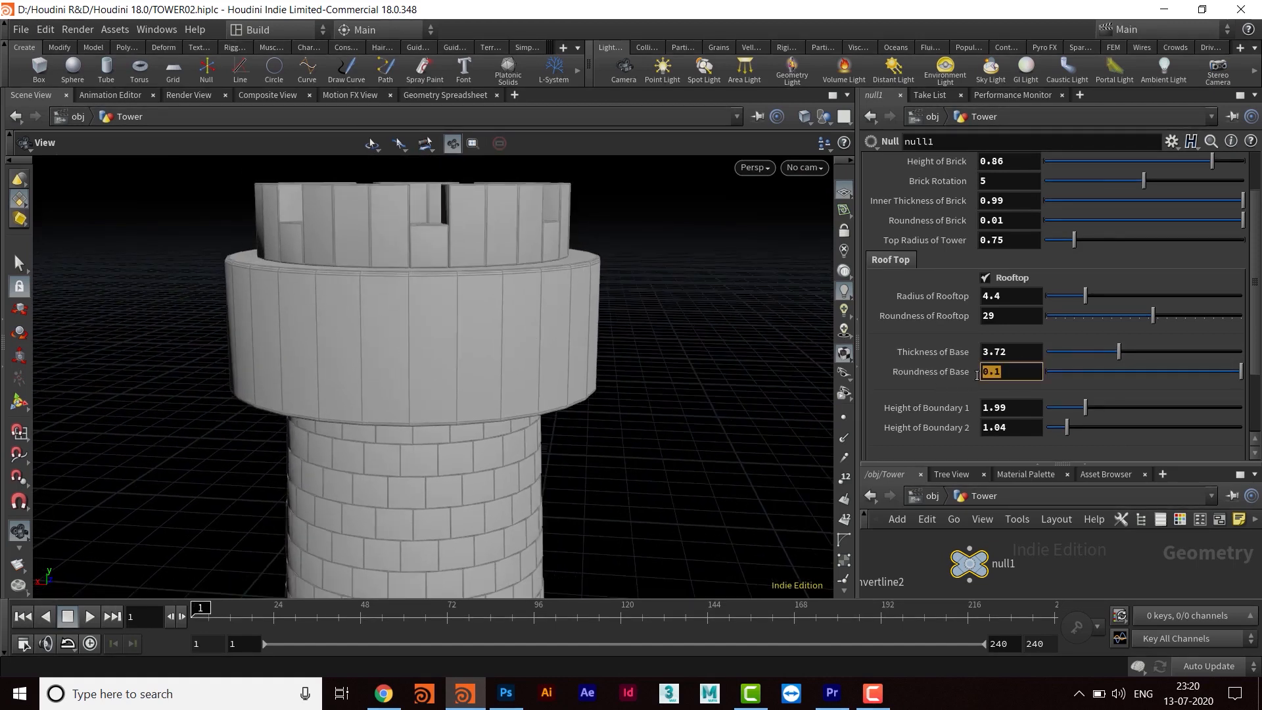
# - Try a lower Roundness of Base on the rooftop ring and undo the change
pyautogui.scroll(5, 571, 329)
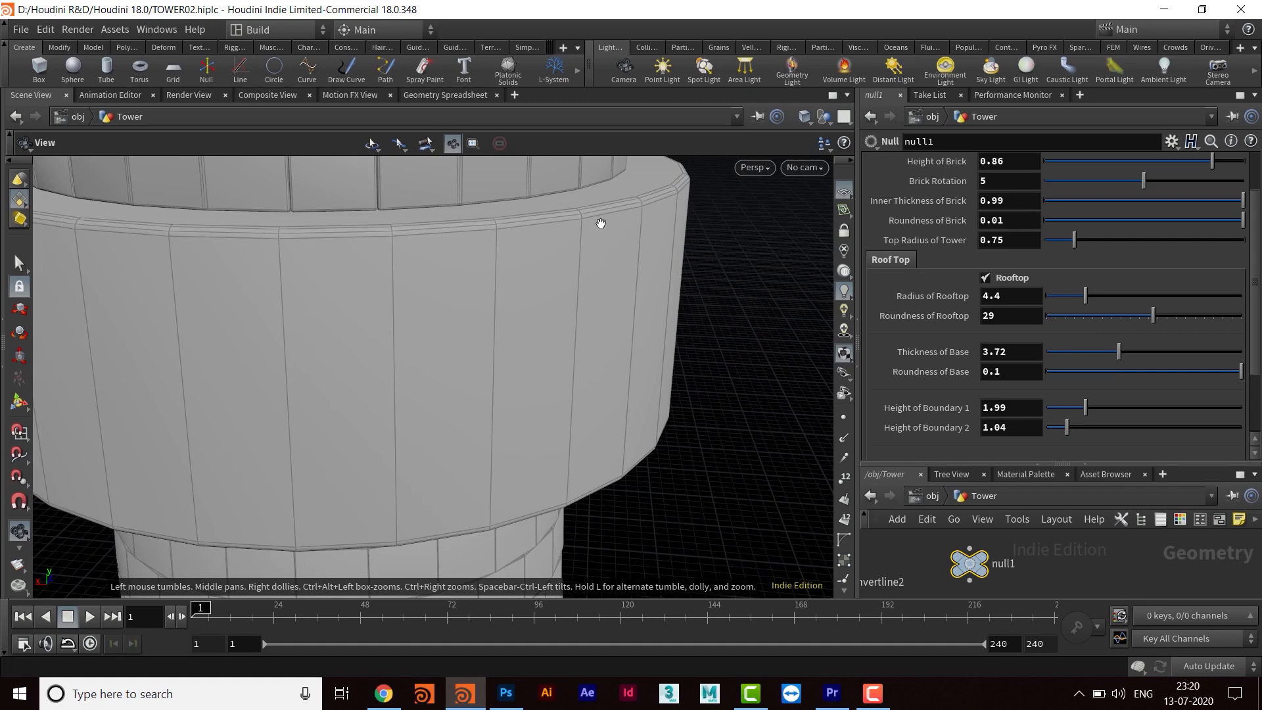
pyautogui.moveTo(1238, 375); pyautogui.dragTo(1084, 381)
pyautogui.hotkey('ctrl', 'z')
pyautogui.moveTo(713, 344); pyautogui.dragTo(541, 300)
pyautogui.scroll(-5, 579, 322)
pyautogui.moveTo(572, 341); pyautogui.dragTo(456, 290)
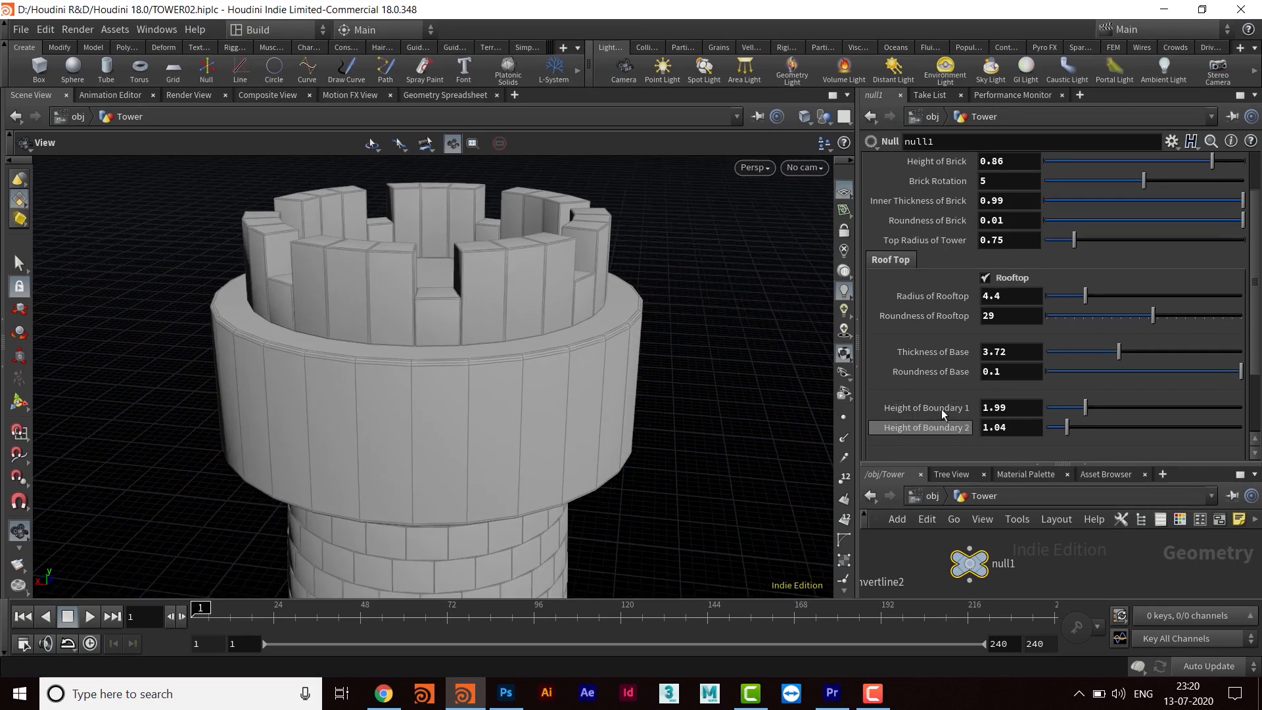
# - Set the Height of Boundary 1 to 1.96 and the Height of Boundary 2 to 1.08
pyautogui.moveTo(677, 418); pyautogui.dragTo(629, 353)
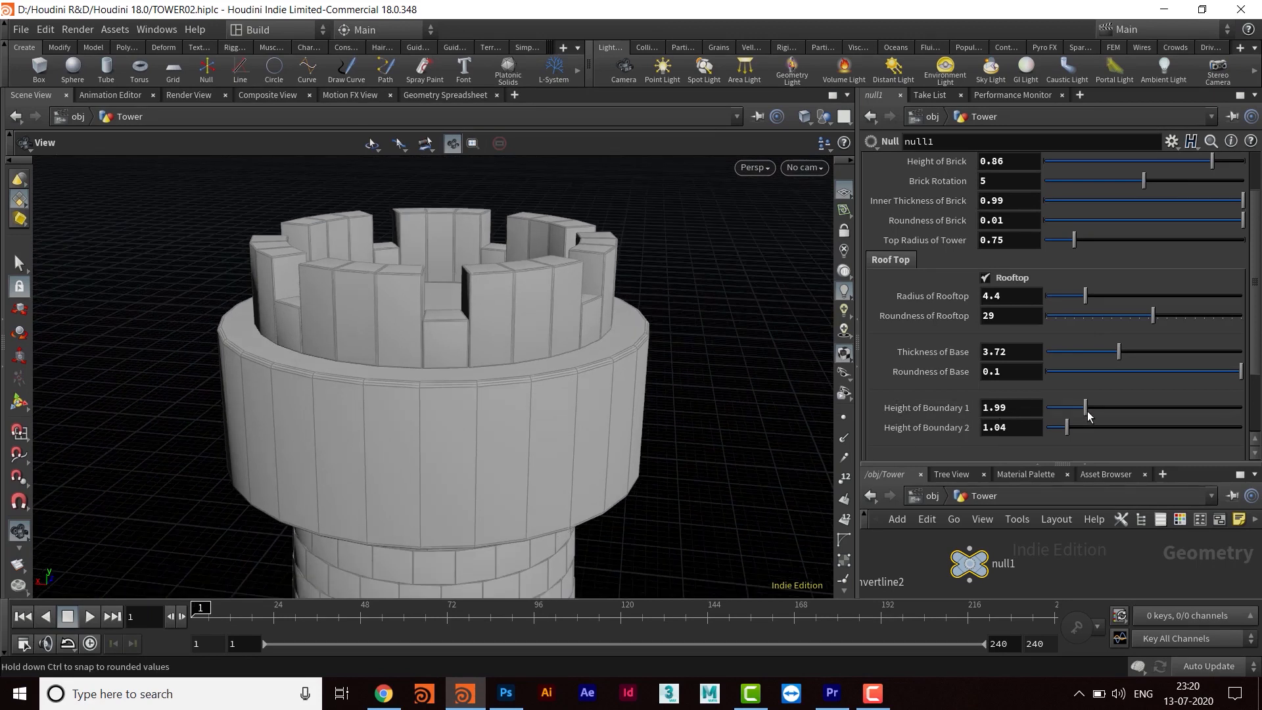
pyautogui.moveTo(1088, 414)
pyautogui.mouseDown()
pyautogui.moveTo(1058, 415)
pyautogui.moveTo(1111, 410)
pyautogui.moveTo(1082, 413)
pyautogui.mouseUp()
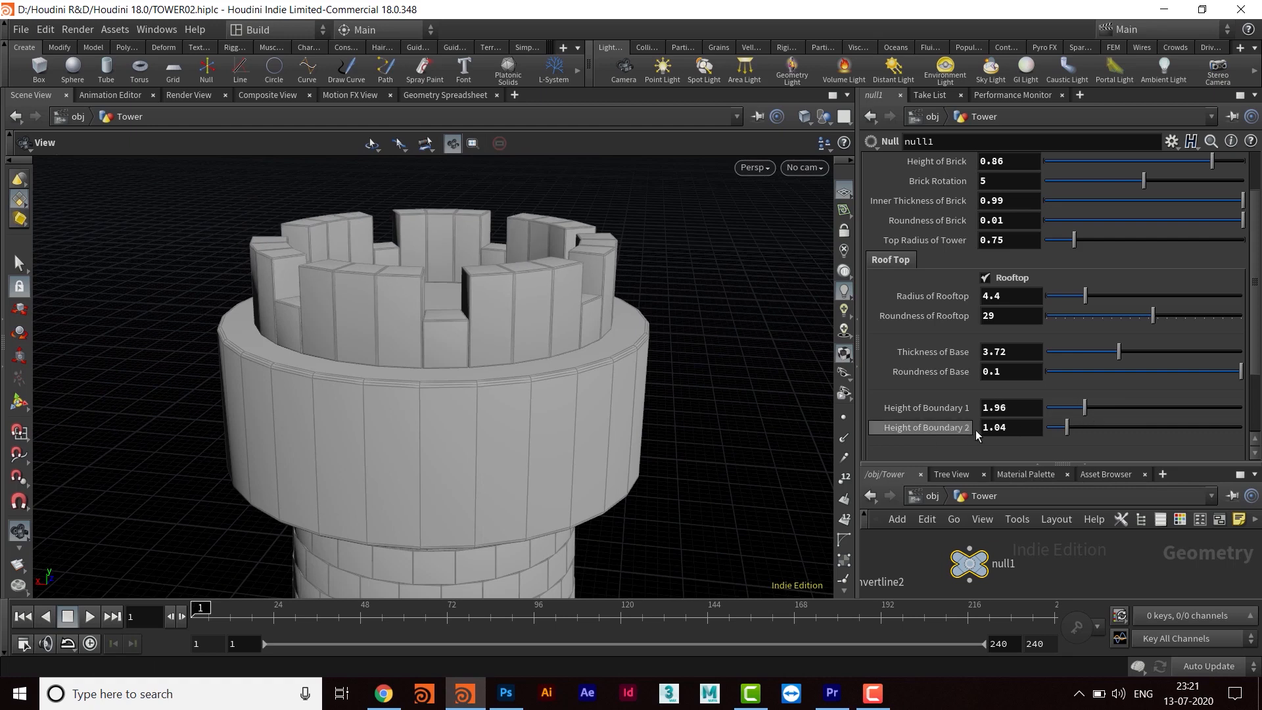
pyautogui.moveTo(1065, 427); pyautogui.dragTo(1067, 429)
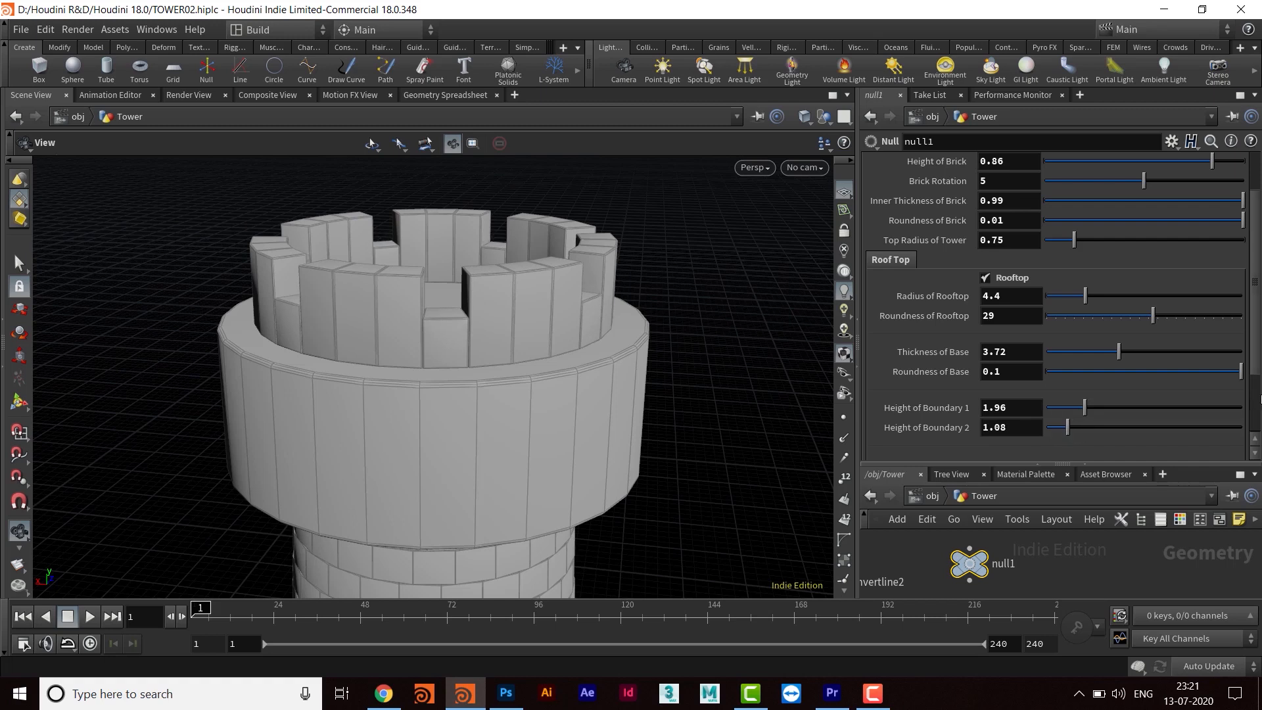
# - Set Out of Stones 2 to 2 in the stone probability settings so tall and short boundary stones alternate
pyautogui.scroll(-3, 1257, 295)
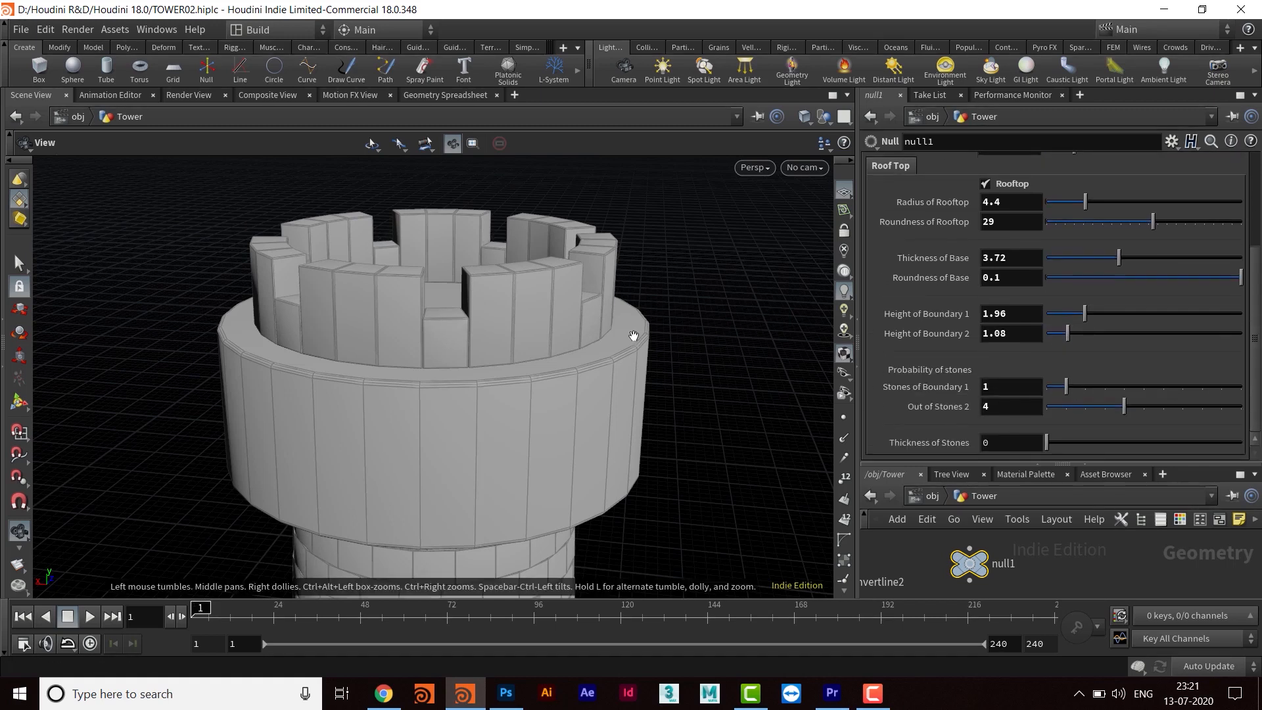
pyautogui.moveTo(498, 353); pyautogui.dragTo(503, 349, button='middle')
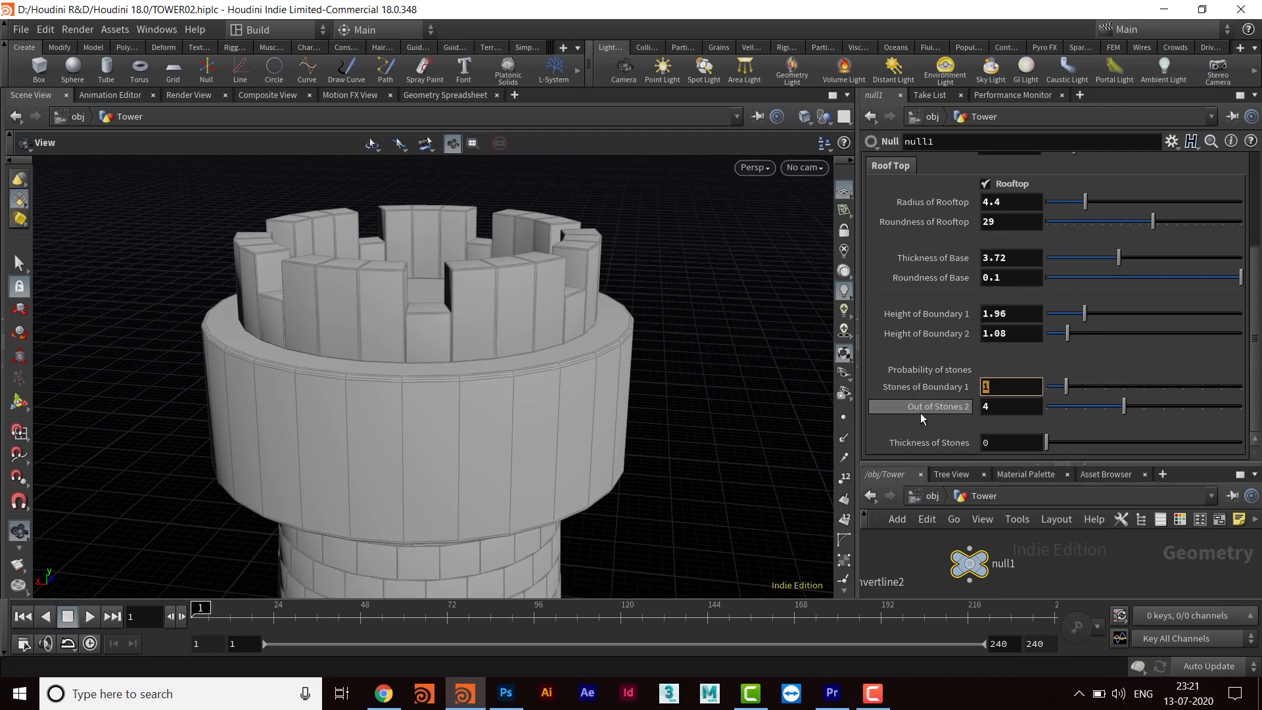
pyautogui.press('Tab')
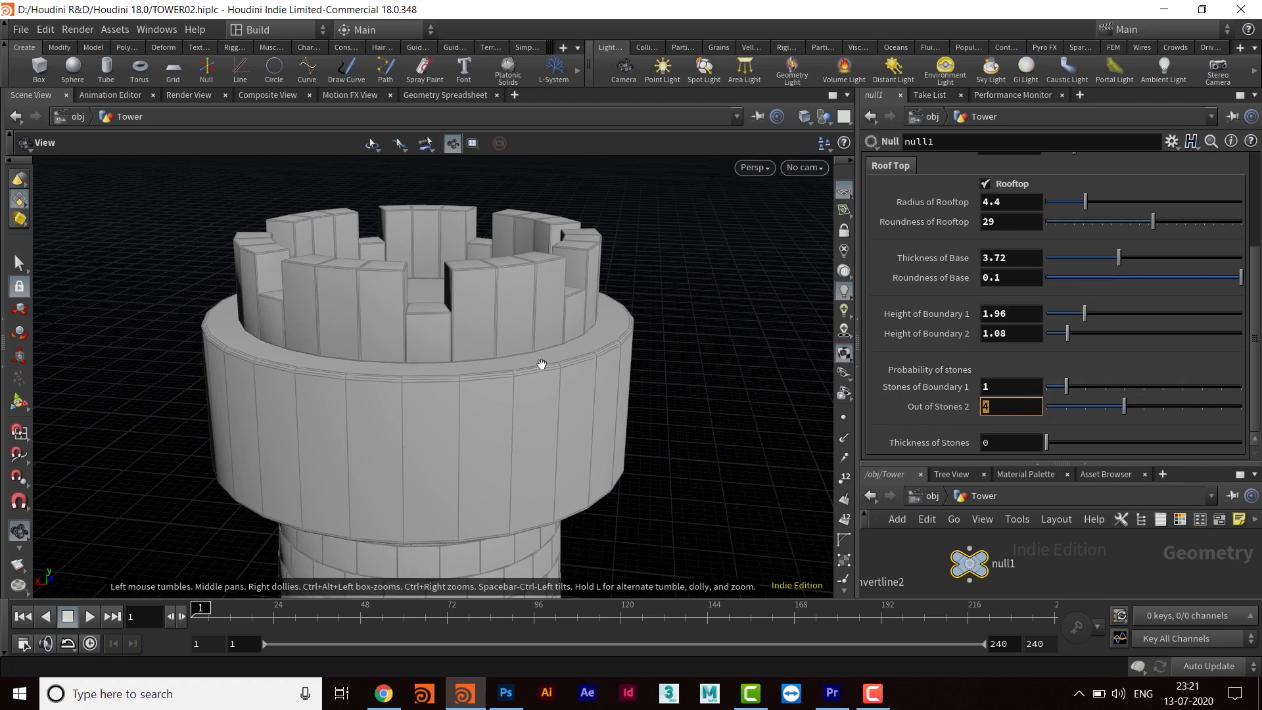
pyautogui.moveTo(579, 329); pyautogui.dragTo(554, 322)
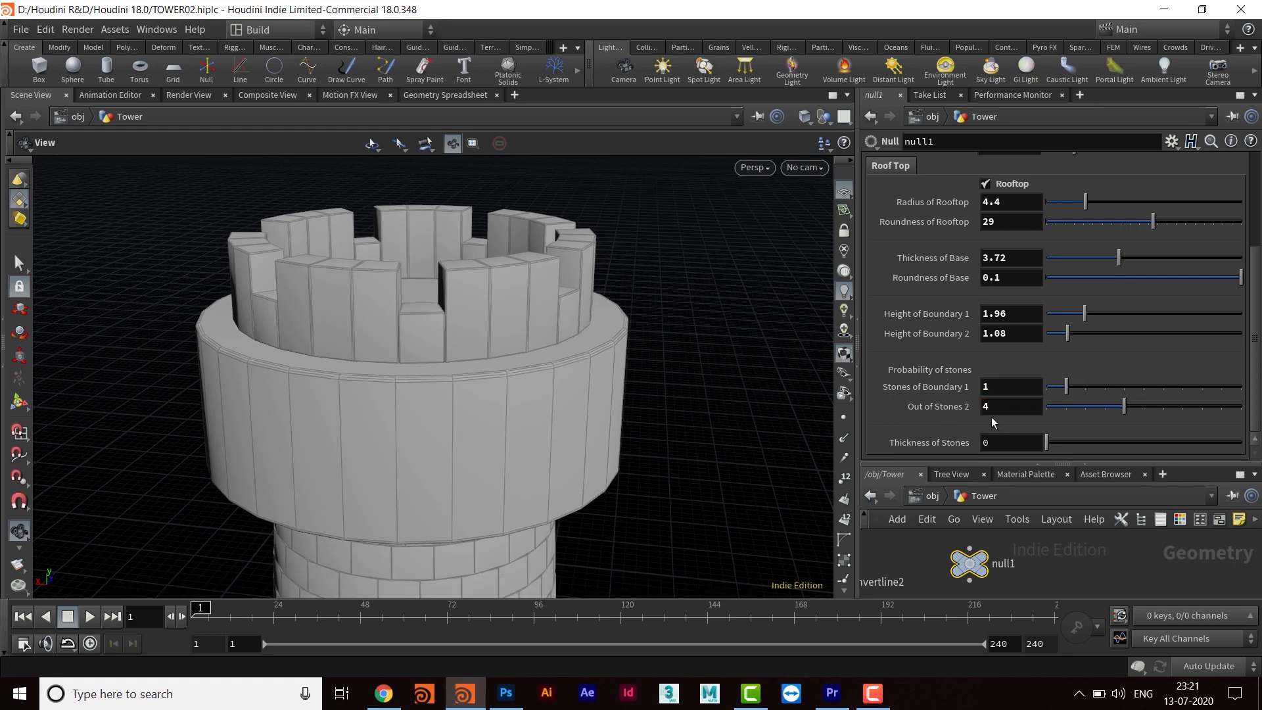
pyautogui.moveTo(567, 335); pyautogui.dragTo(579, 335)
pyautogui.moveTo(445, 318); pyautogui.dragTo(395, 336)
pyautogui.moveTo(634, 357); pyautogui.dragTo(374, 319)
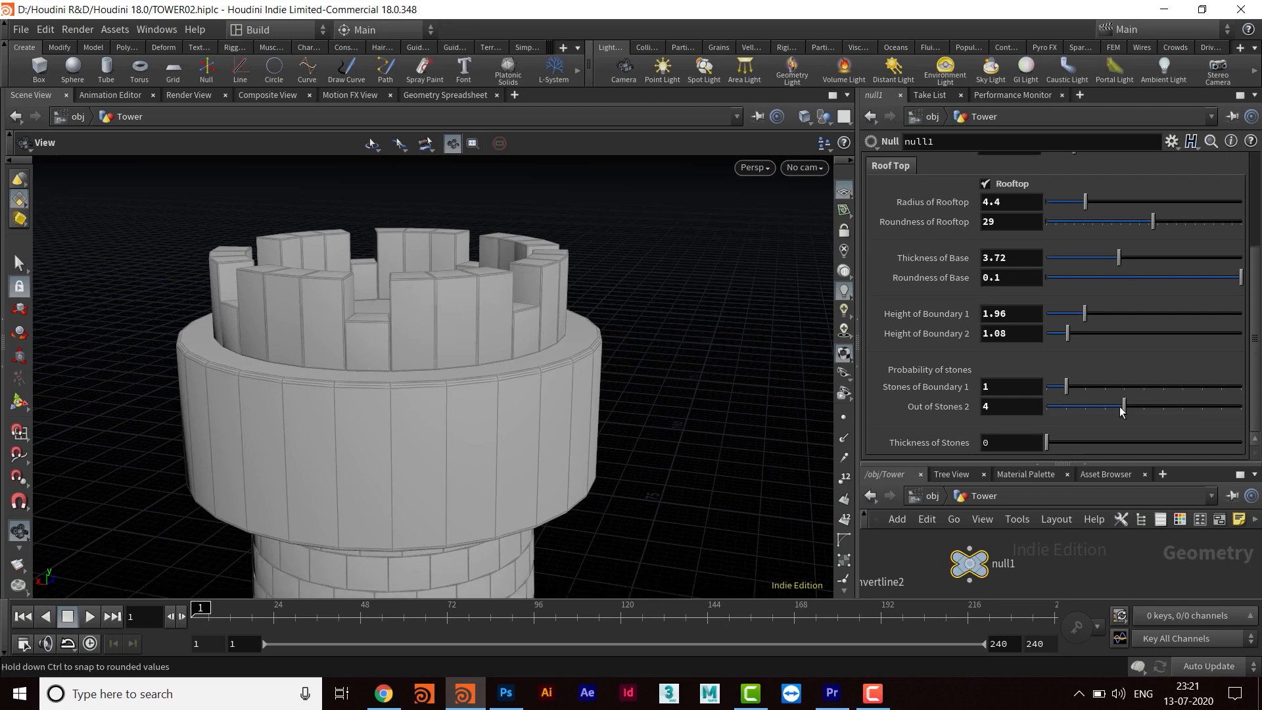
pyautogui.moveTo(1122, 411); pyautogui.dragTo(1071, 411)
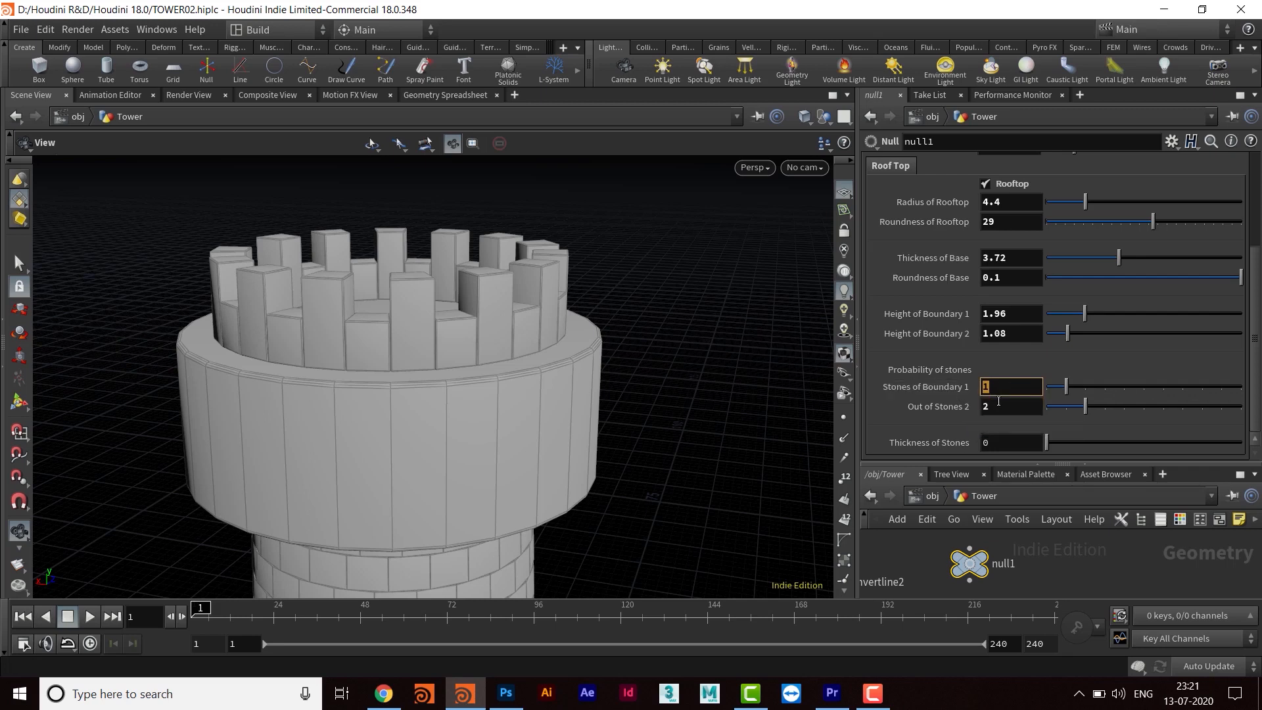
pyautogui.moveTo(994, 407); pyautogui.dragTo(978, 419)
# - Examine the alternating boundary stones from several angles along with the Thickness of Stones setting
pyautogui.scroll(2, 537, 356)
pyautogui.moveTo(536, 356); pyautogui.dragTo(617, 350, button='middle')
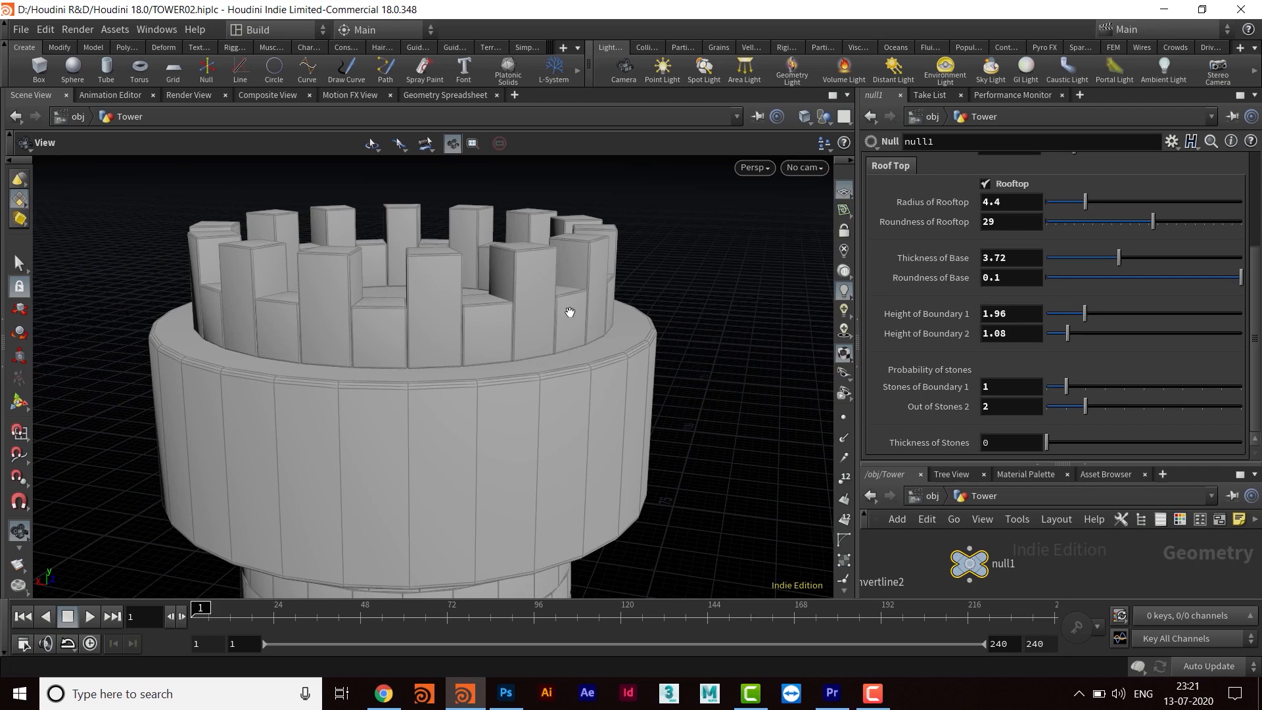
pyautogui.moveTo(530, 303); pyautogui.dragTo(460, 316)
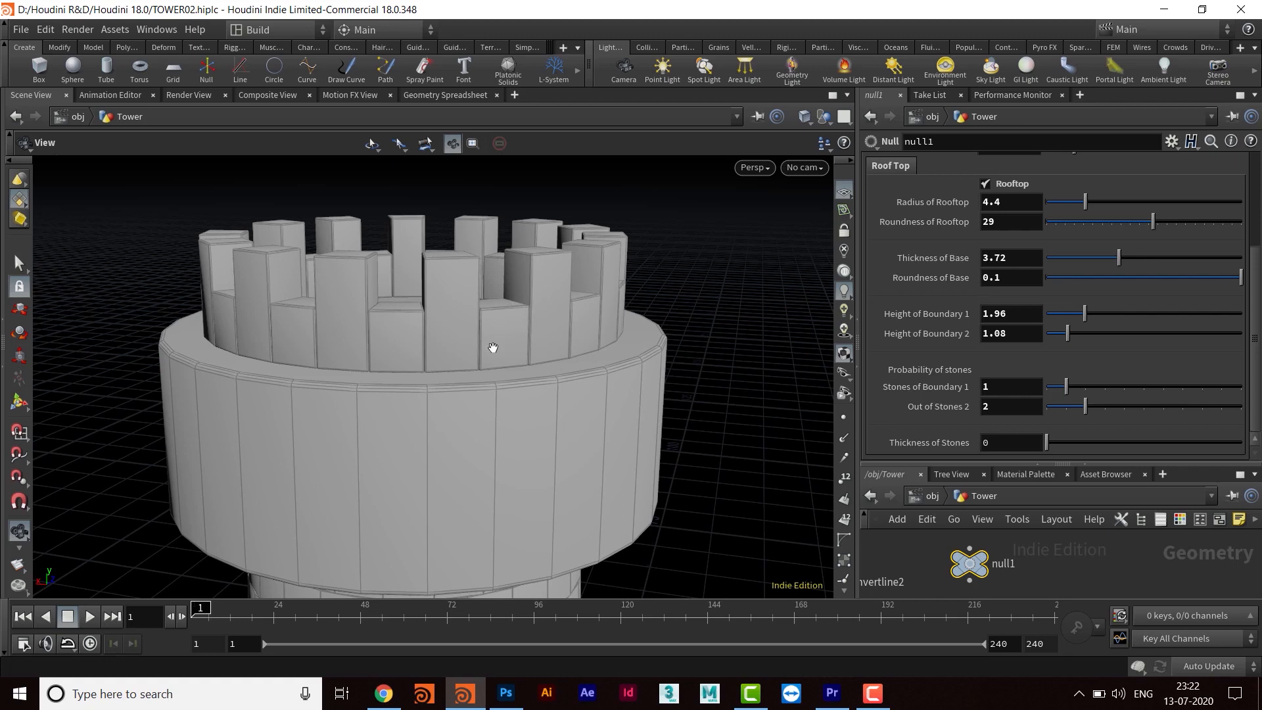
pyautogui.moveTo(464, 335); pyautogui.dragTo(460, 346)
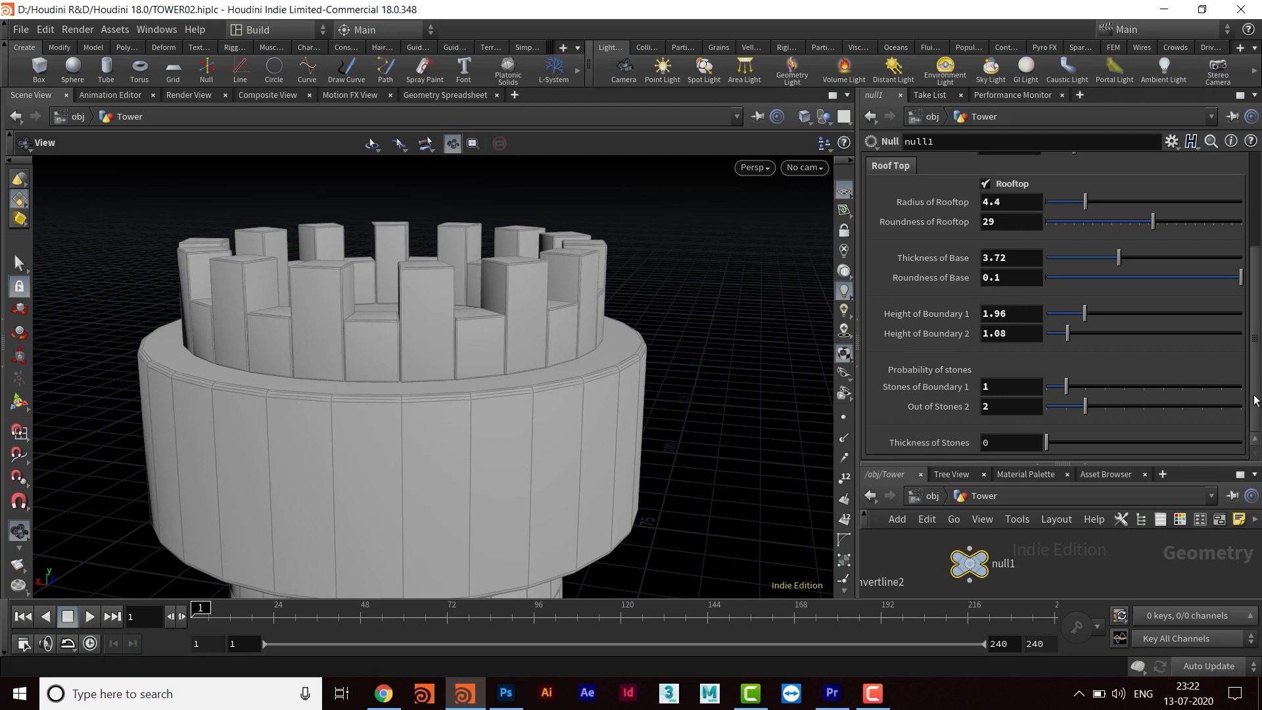
pyautogui.moveTo(658, 372); pyautogui.dragTo(589, 359)
pyautogui.moveTo(1048, 449); pyautogui.dragTo(1005, 458)
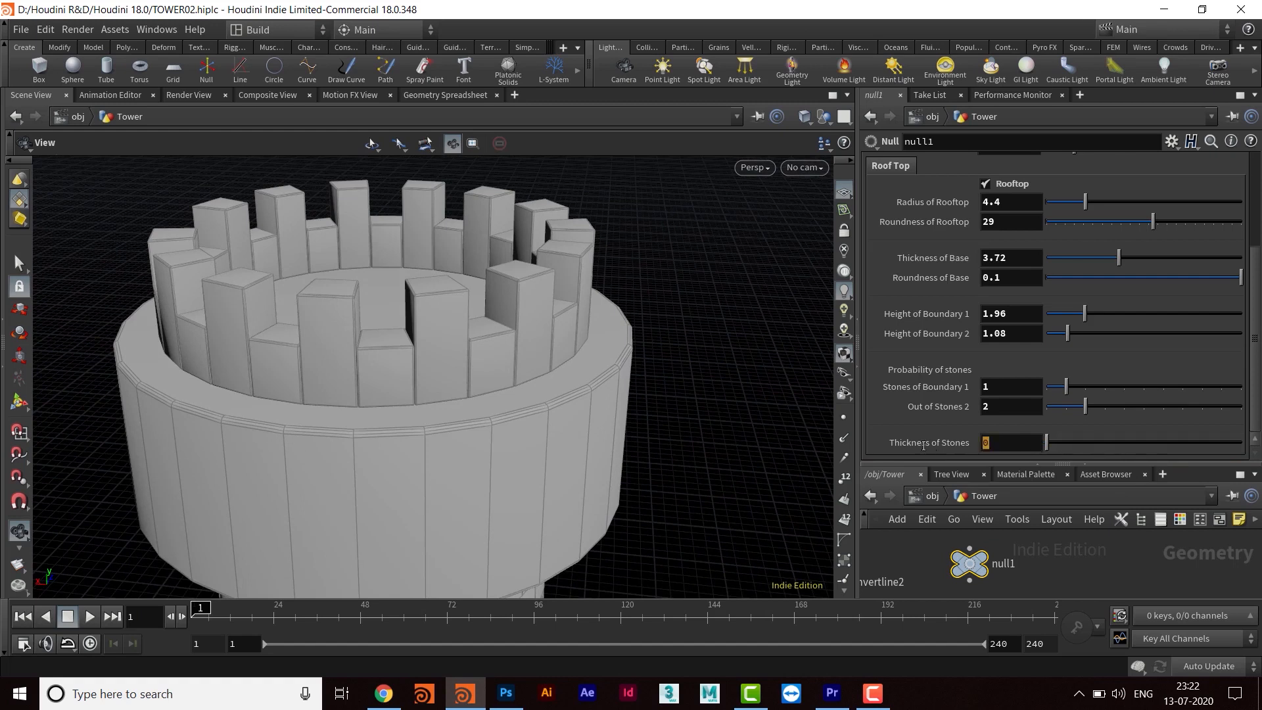
pyautogui.moveTo(435, 349); pyautogui.dragTo(478, 289)
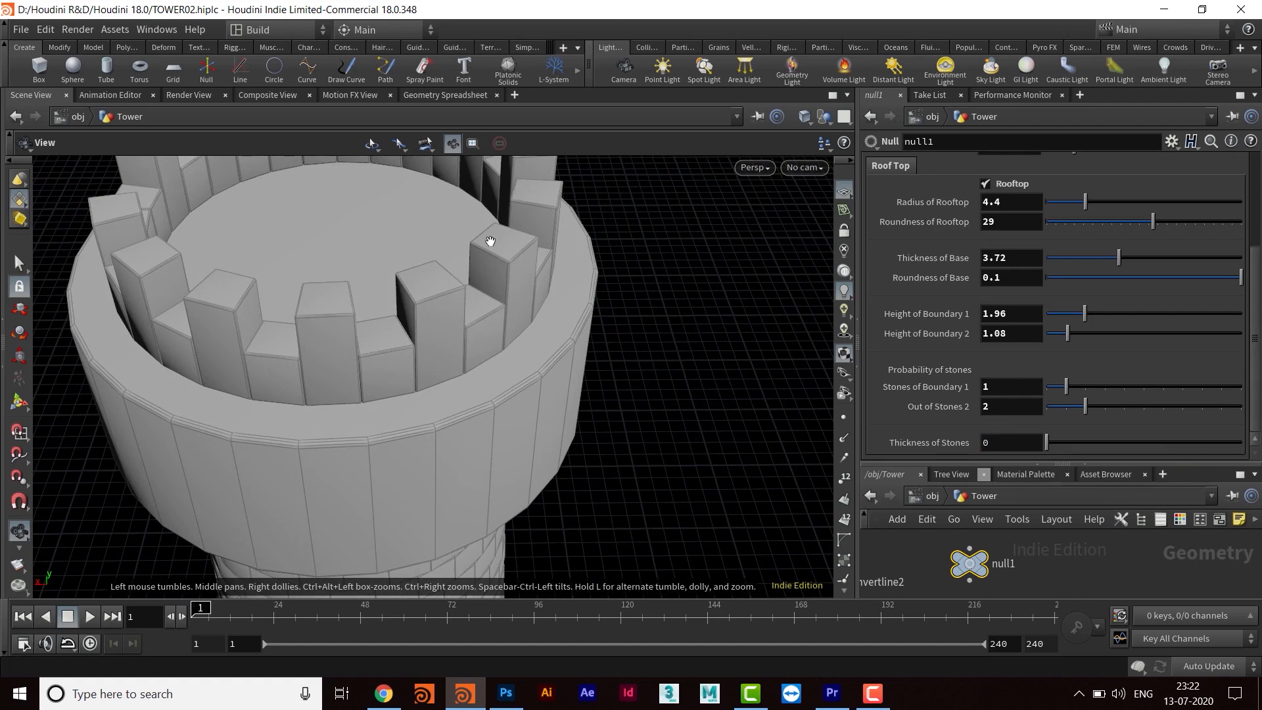
pyautogui.moveTo(507, 254); pyautogui.dragTo(552, 343)
pyautogui.moveTo(629, 421); pyautogui.dragTo(575, 394)
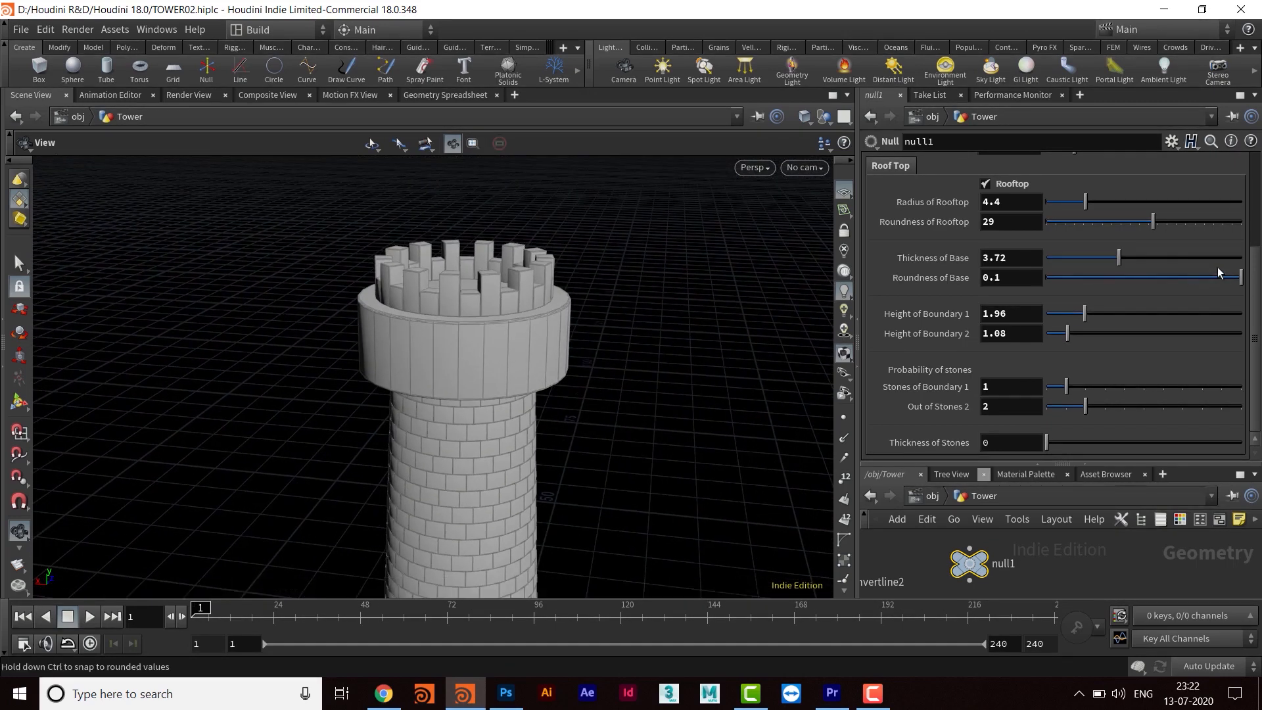
# - Turn off the Rooftop option and view the whole tower without its battlement
pyautogui.scroll(3, 1177, 296)
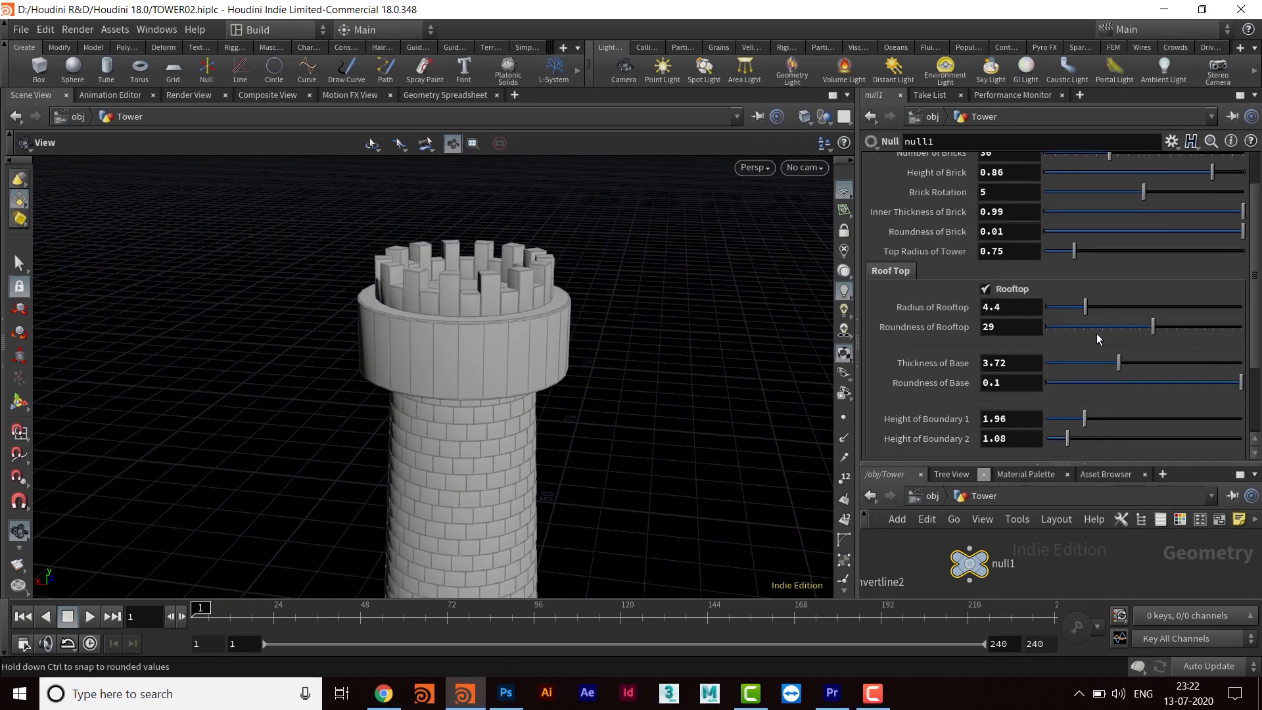
pyautogui.click(986, 293)
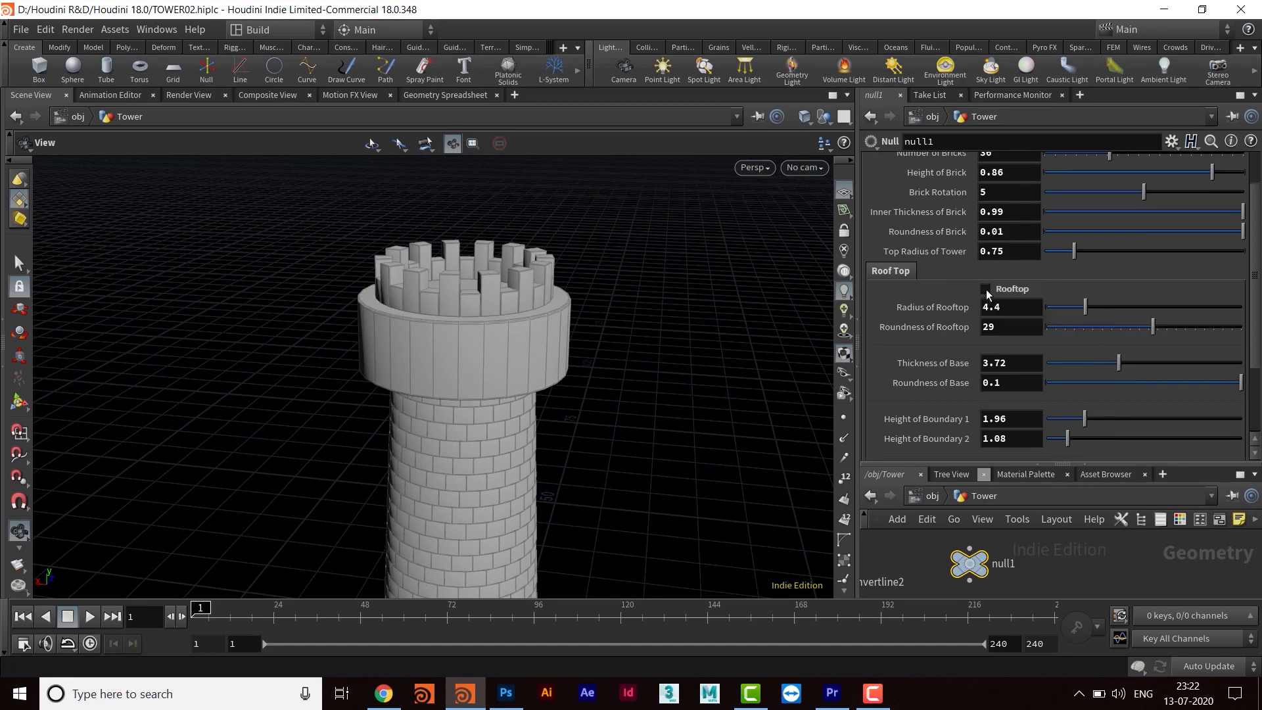
pyautogui.moveTo(464, 420); pyautogui.dragTo(518, 349)
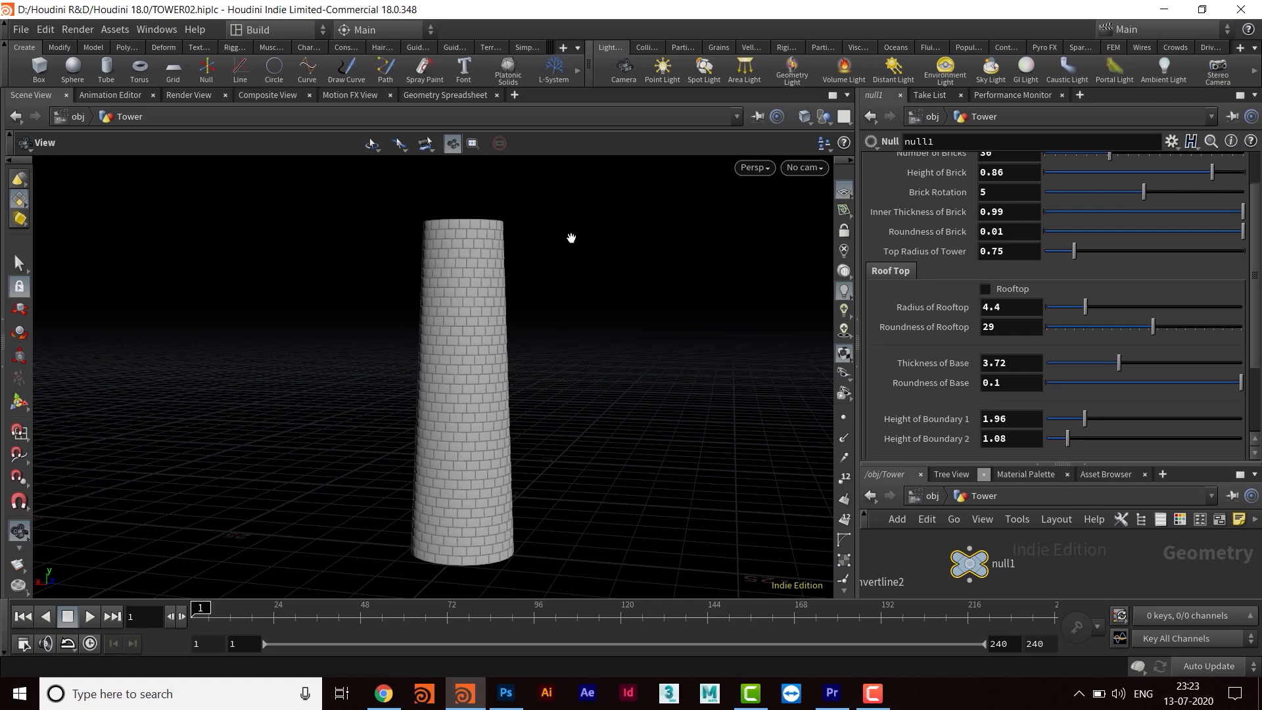
pyautogui.scroll(2, 1085, 225)
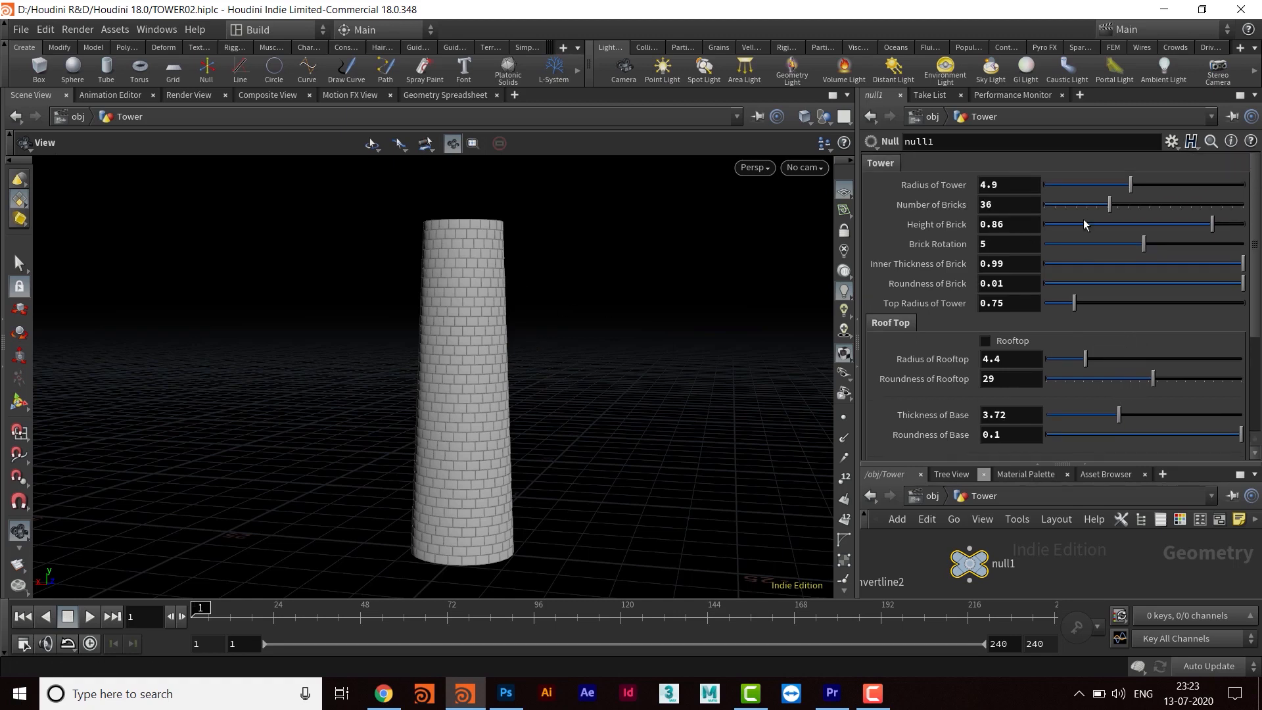
pyautogui.moveTo(445, 377); pyautogui.dragTo(561, 377)
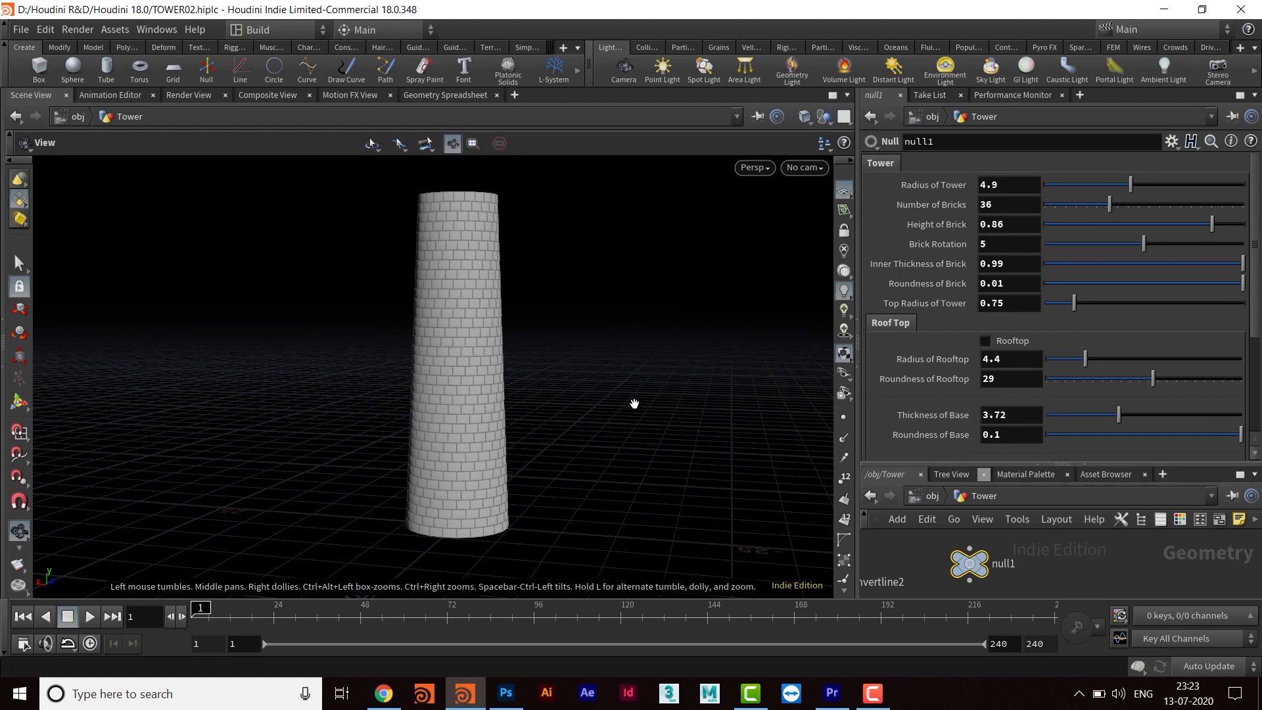
# - Start a new empty scene and adjust the view of its grid
pyautogui.click(20, 29)
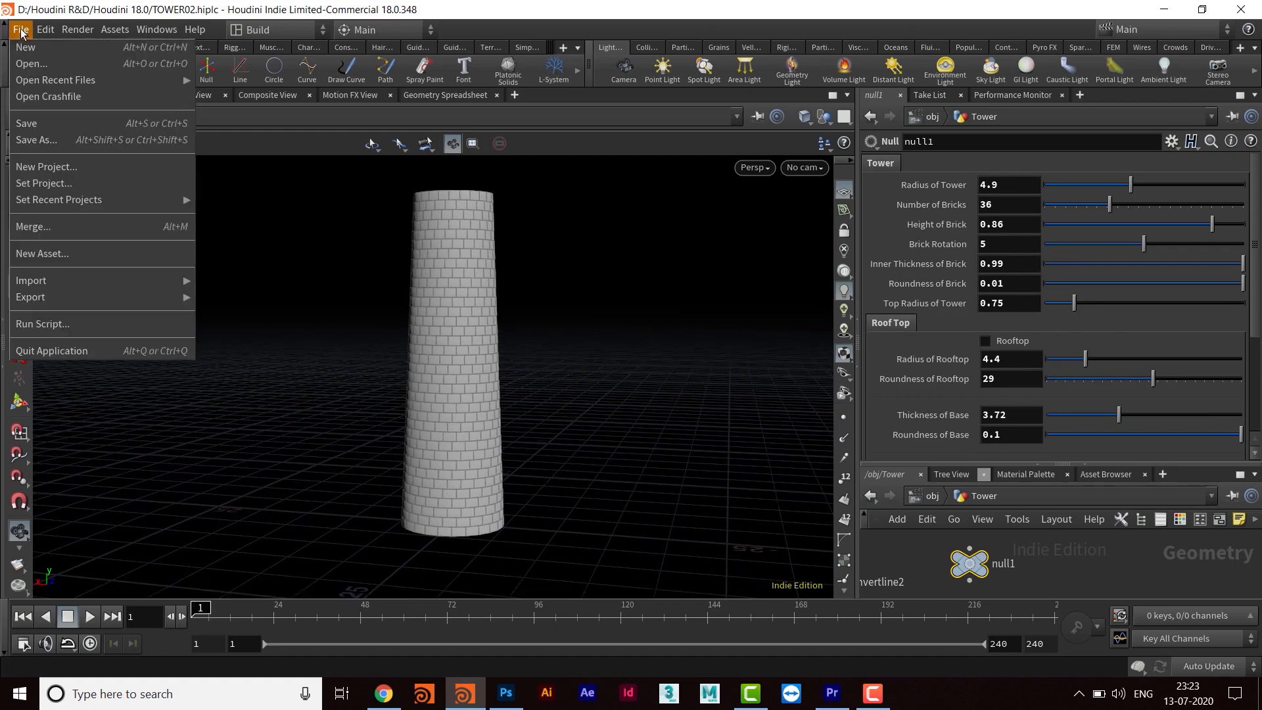
pyautogui.click(50, 47)
pyautogui.click(222, 95)
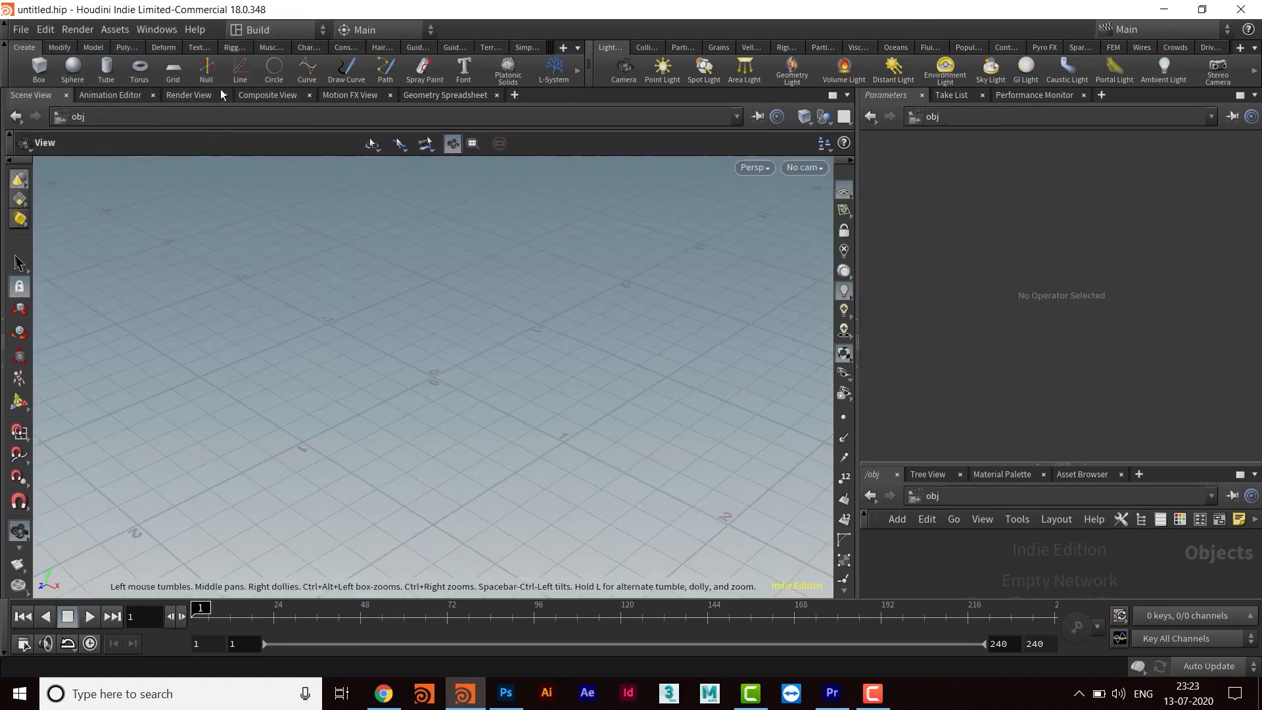
pyautogui.moveTo(484, 372); pyautogui.dragTo(489, 427)
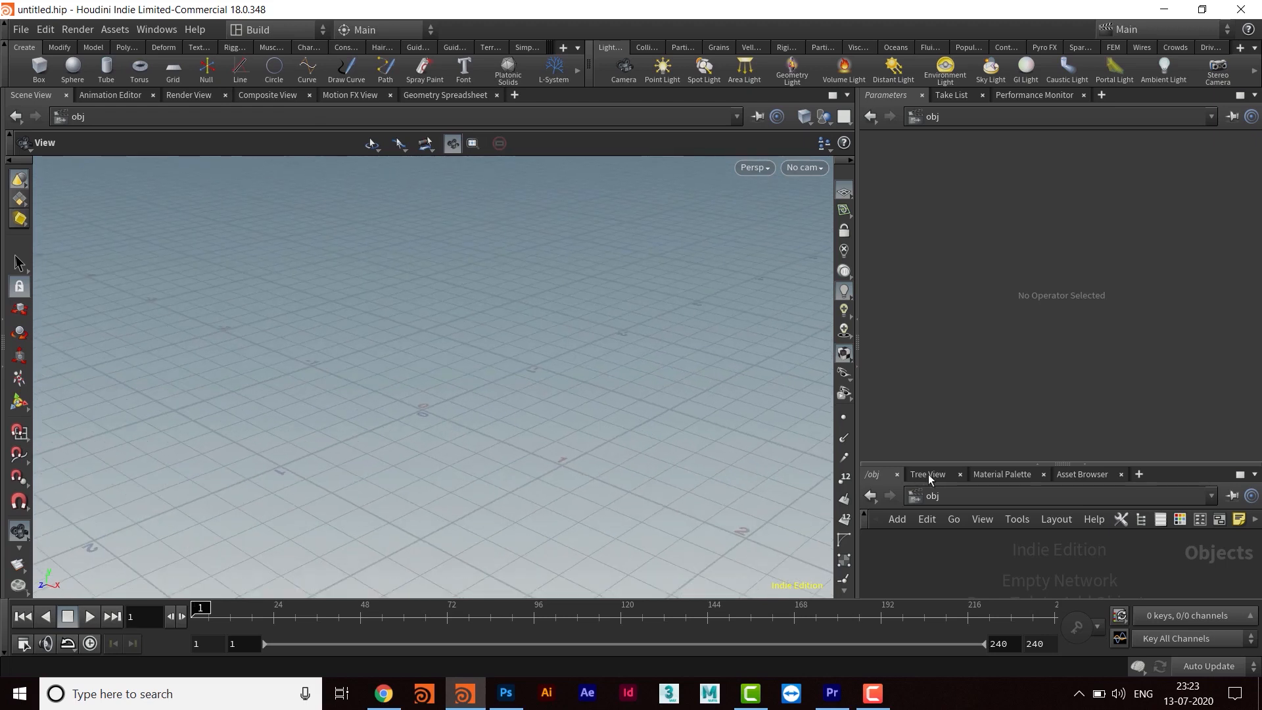
# - Enlarge the network editor area and add a Geometry object to the empty scene
pyautogui.moveTo(960, 464); pyautogui.dragTo(960, 284)
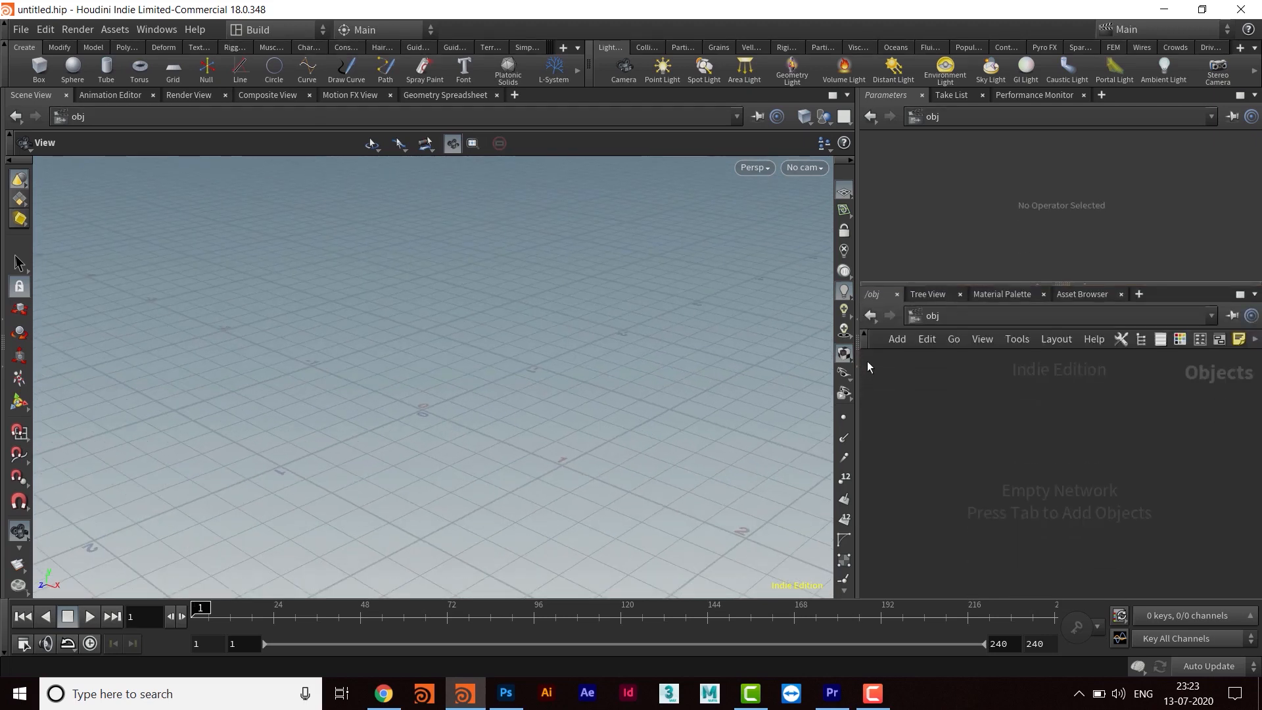
pyautogui.moveTo(856, 353); pyautogui.dragTo(677, 334)
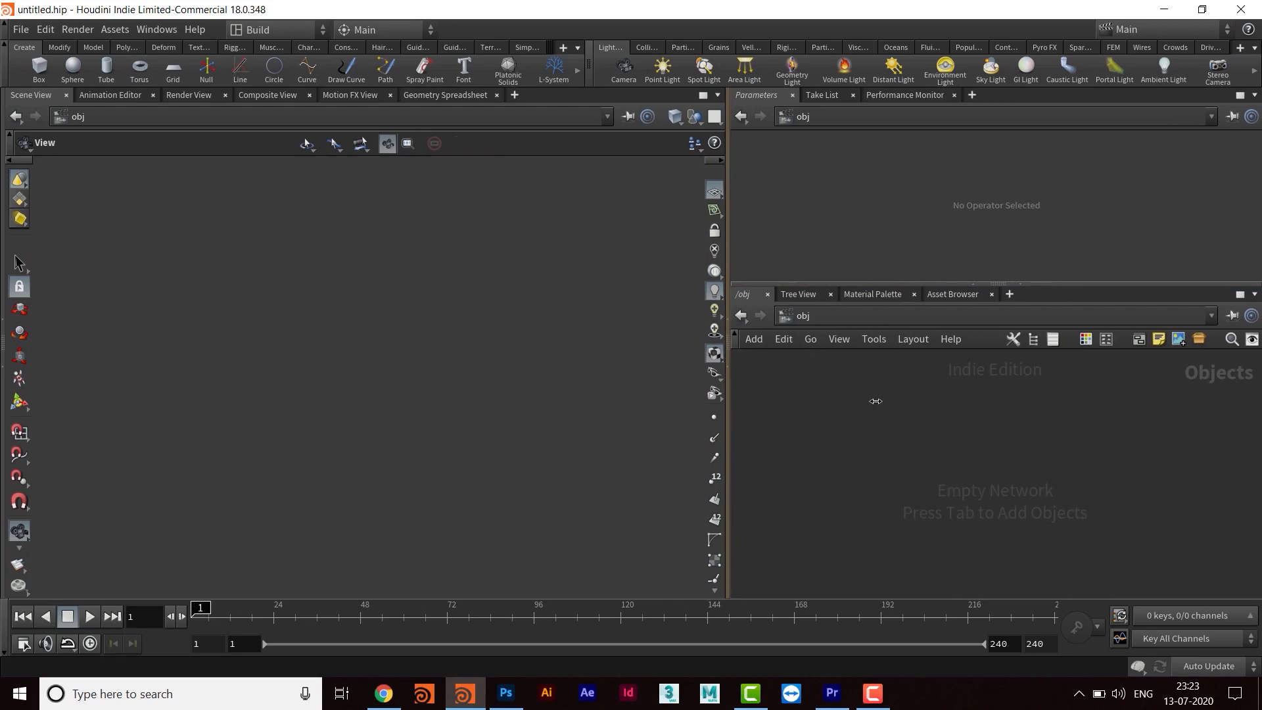
pyautogui.press('Tab')
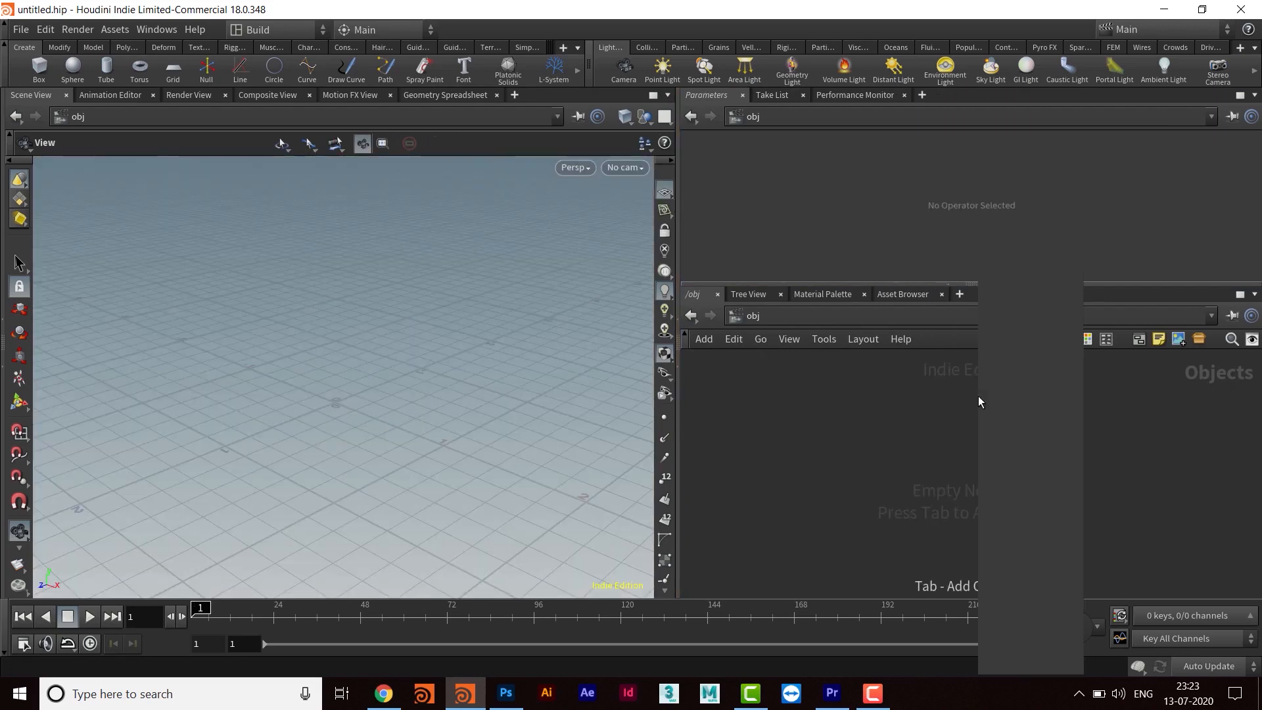
pyautogui.write('geo')
pyautogui.press('Return')
pyautogui.click(978, 396)
pyautogui.press('Return')
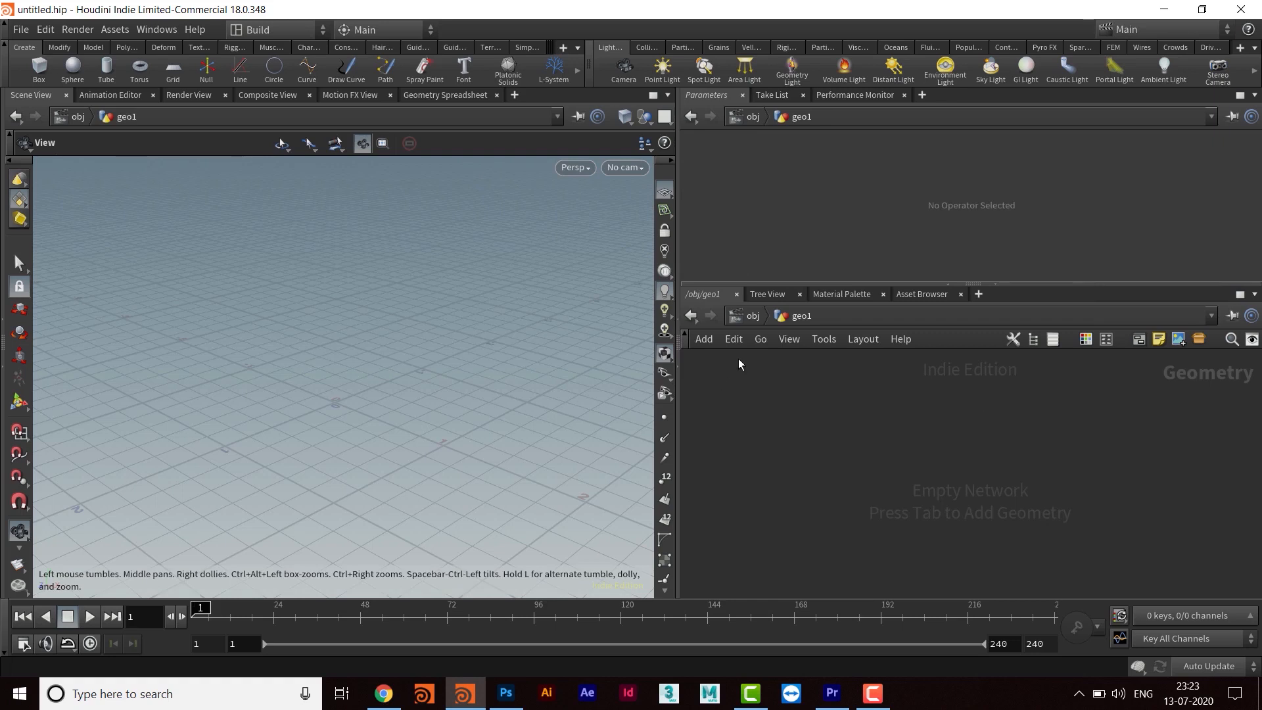
# - Rename the new geometry object to Tower at the object level and enter its network
pyautogui.click(750, 317)
pyautogui.scroll(3, 971, 512)
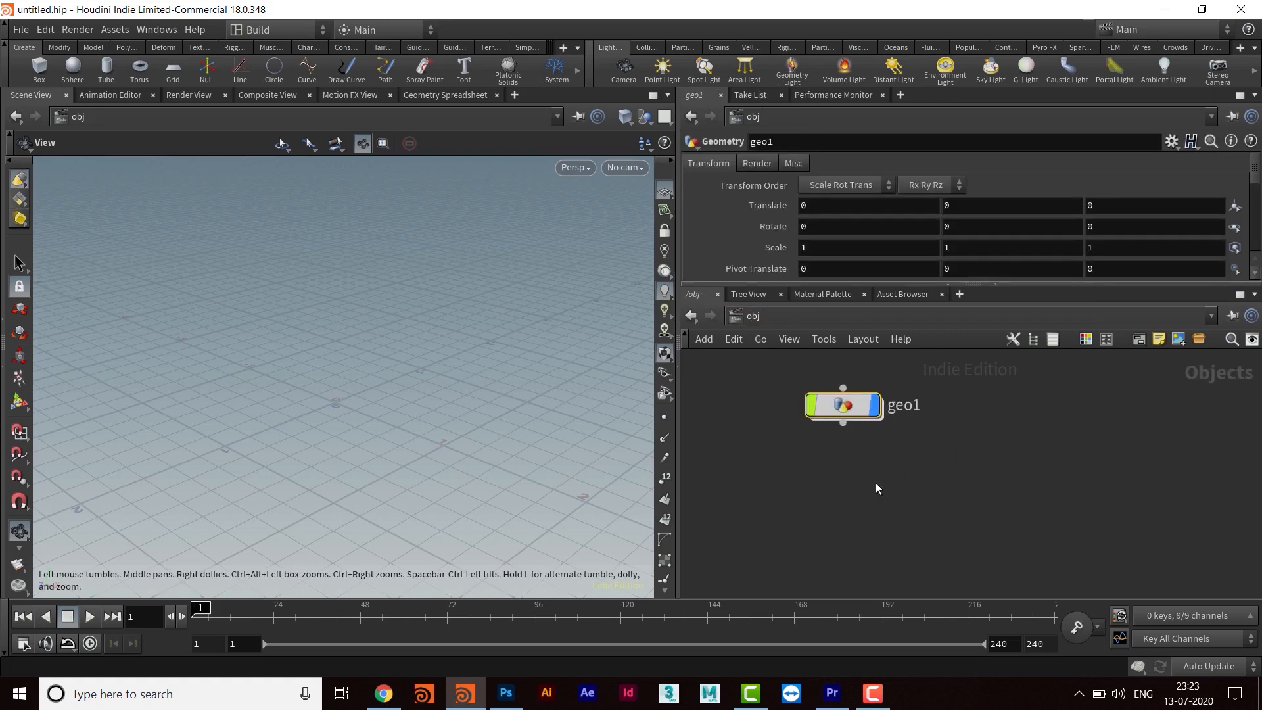
pyautogui.doubleClick(957, 504)
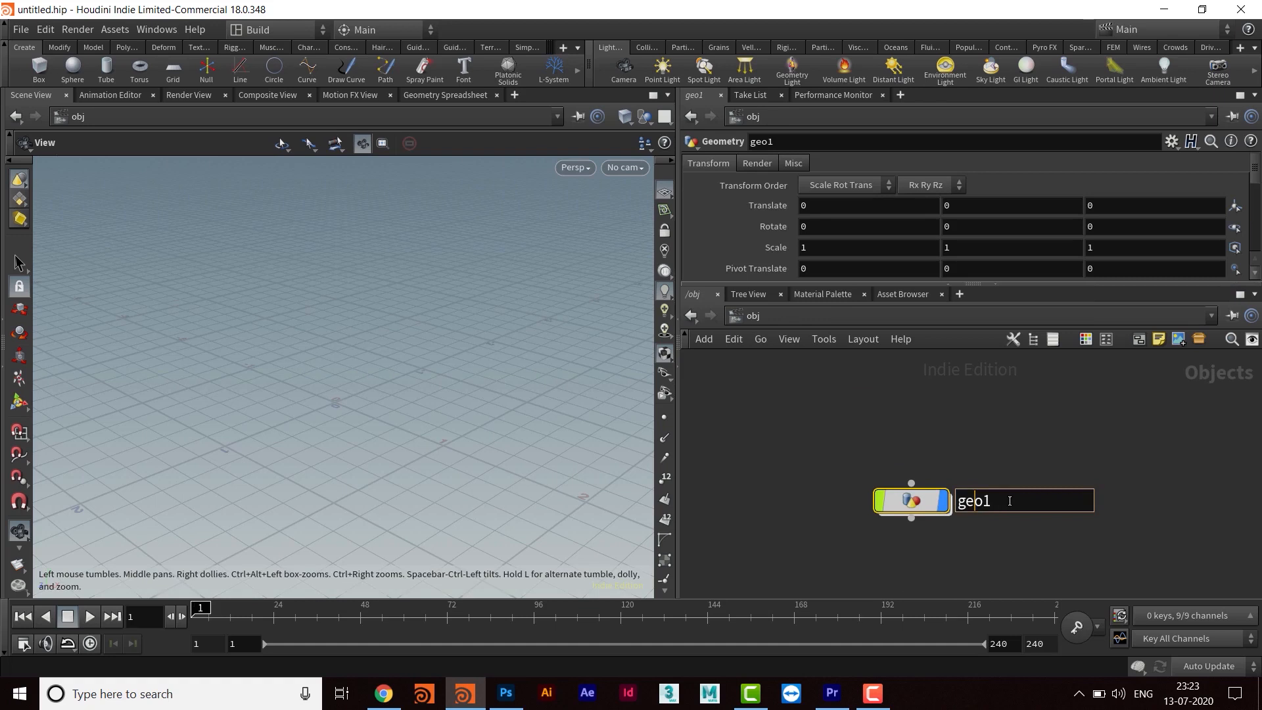
pyautogui.write('T')
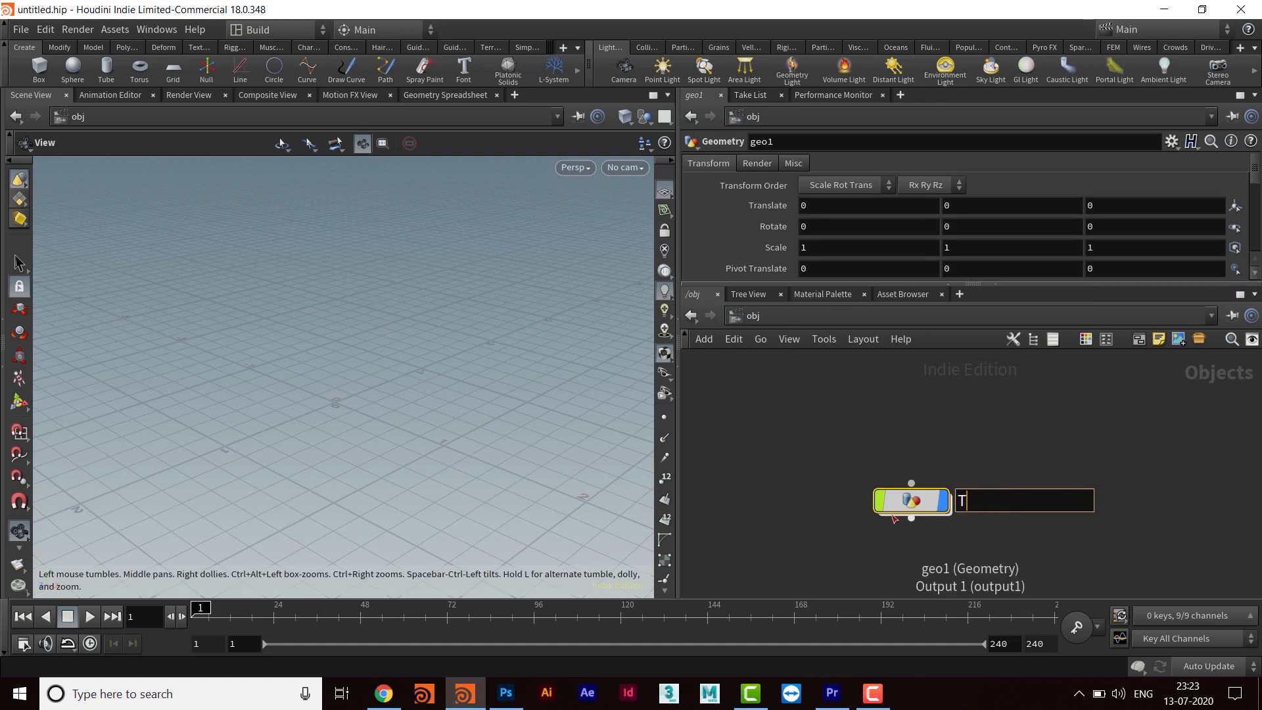
pyautogui.write('ower')
pyautogui.press('Return')
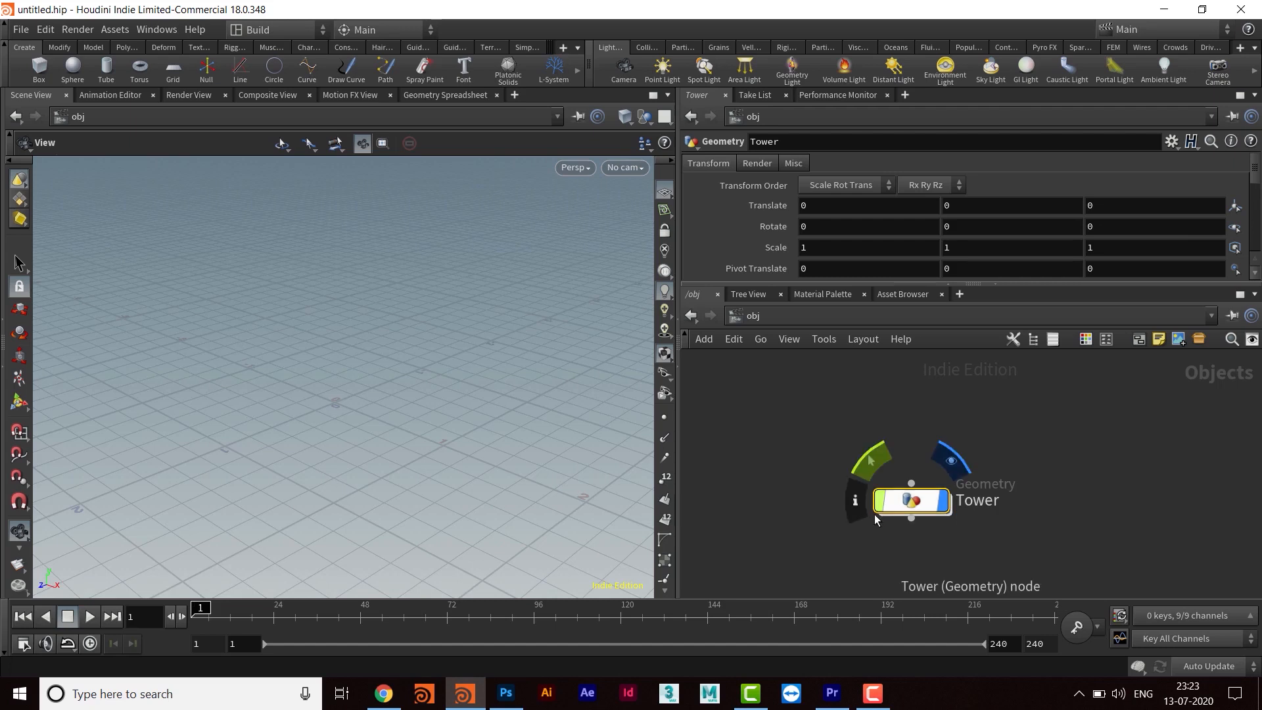
pyautogui.press('Return')
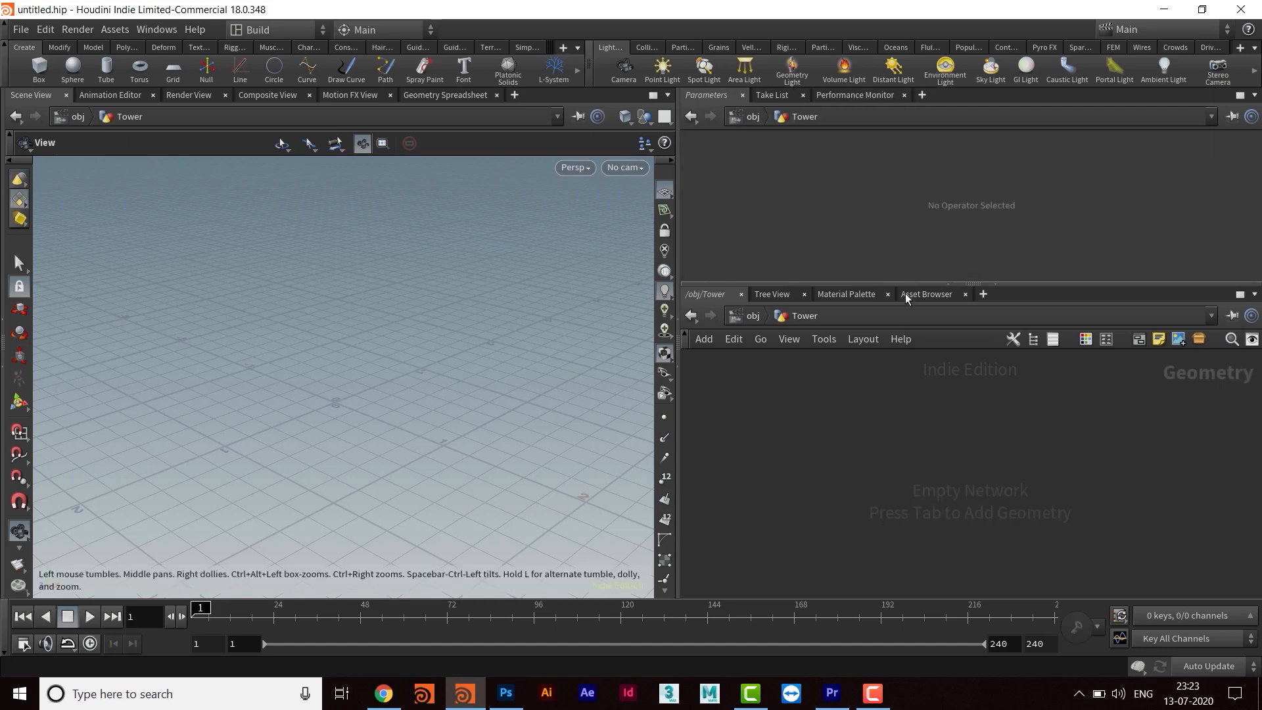
# - Add a Circle node inside the Tower network
pyautogui.moveTo(905, 284); pyautogui.dragTo(904, 246)
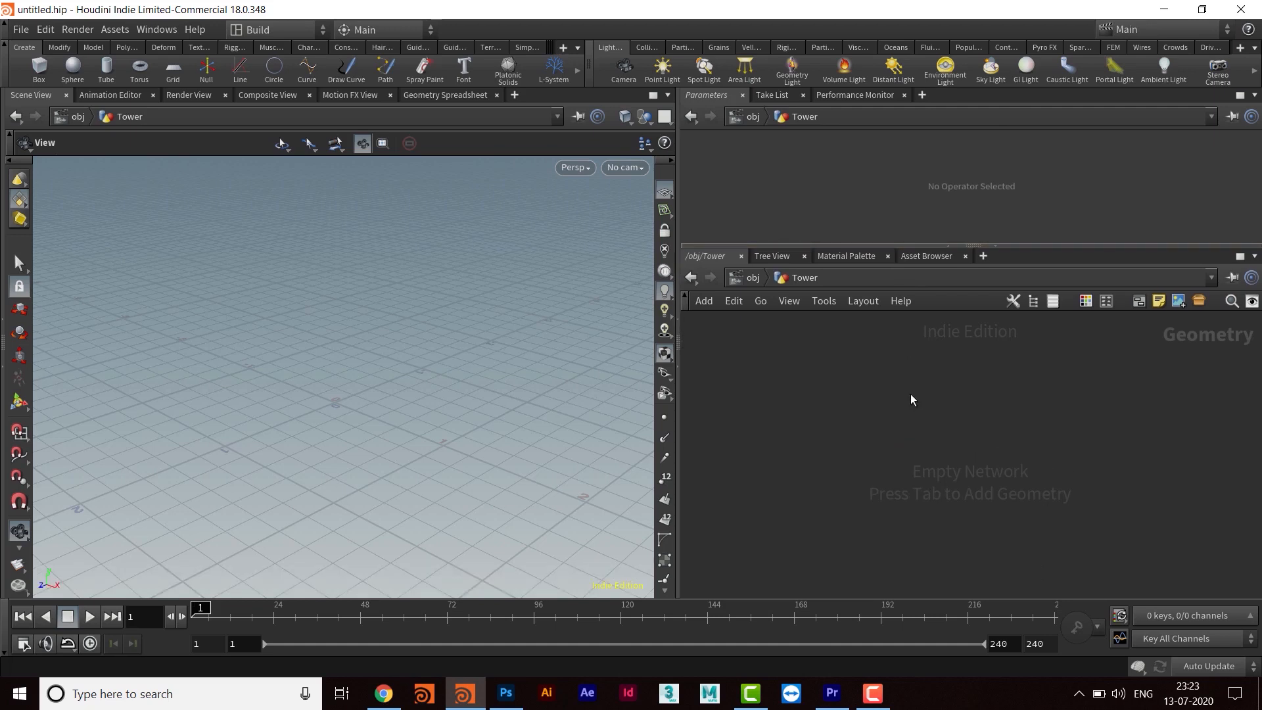
pyautogui.press('Tab')
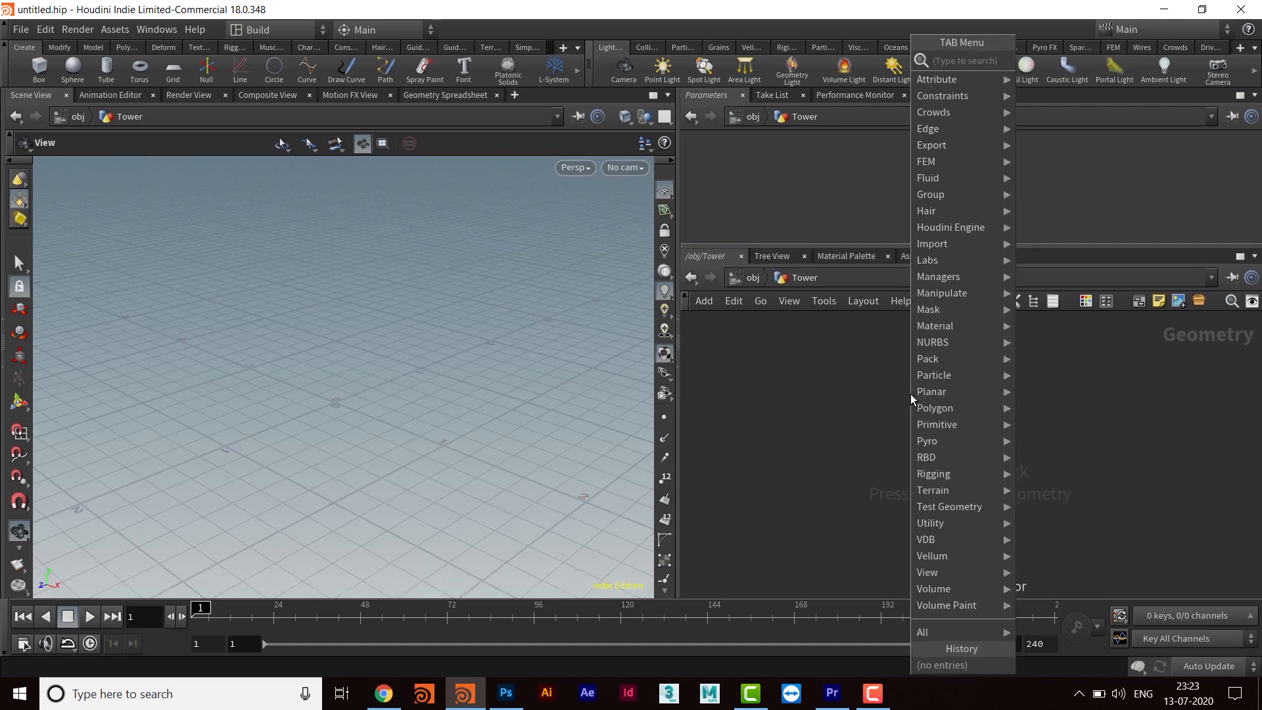
pyautogui.write('circl')
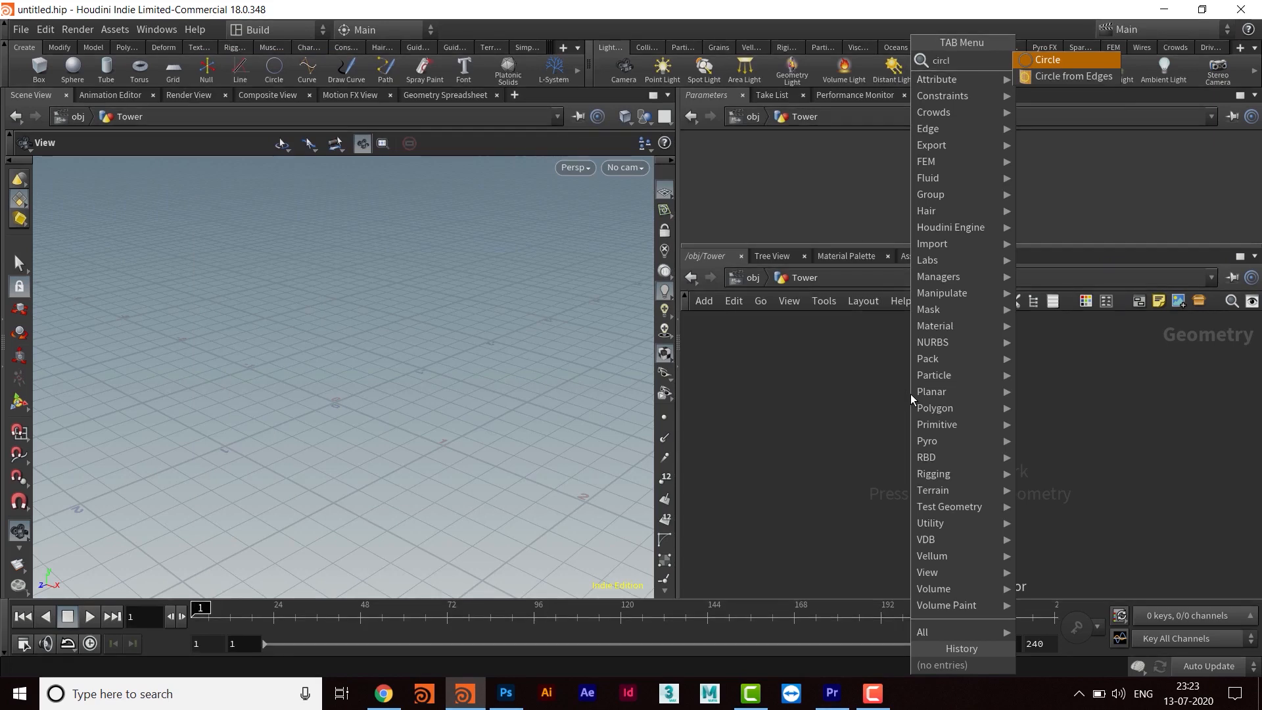
pyautogui.press('Return')
pyautogui.click(910, 393)
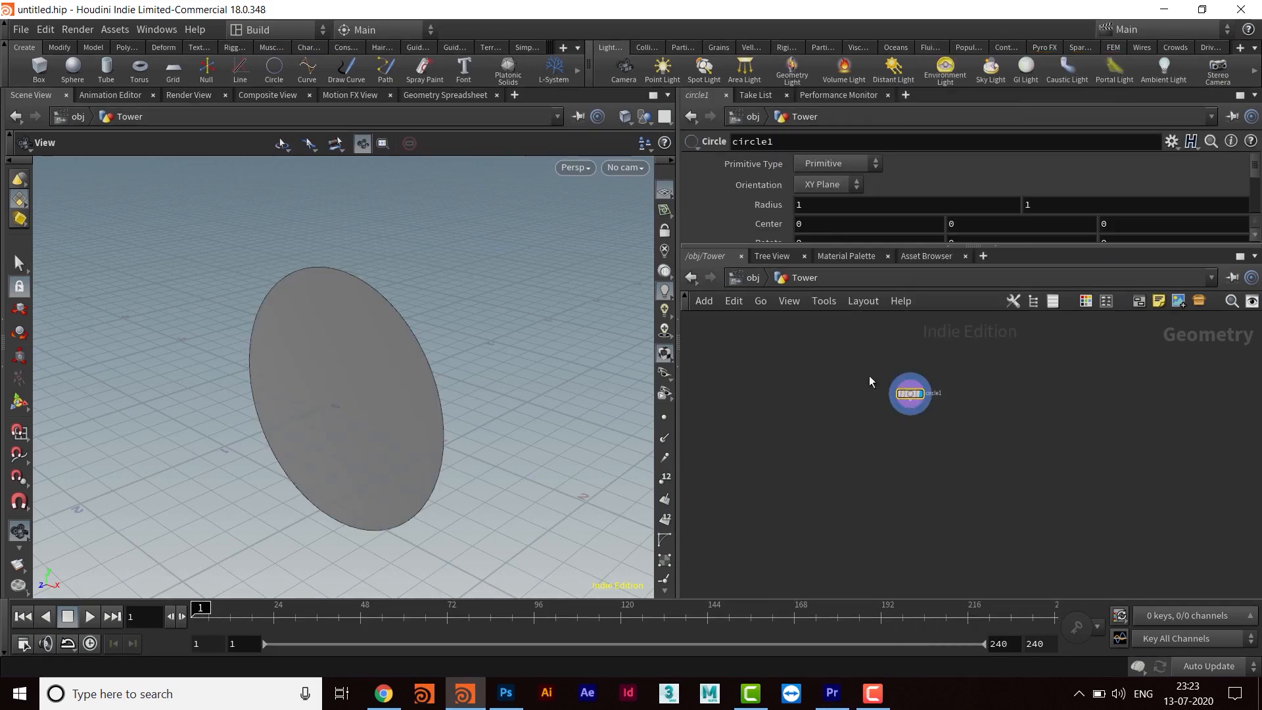
pyautogui.scroll(3, 969, 433)
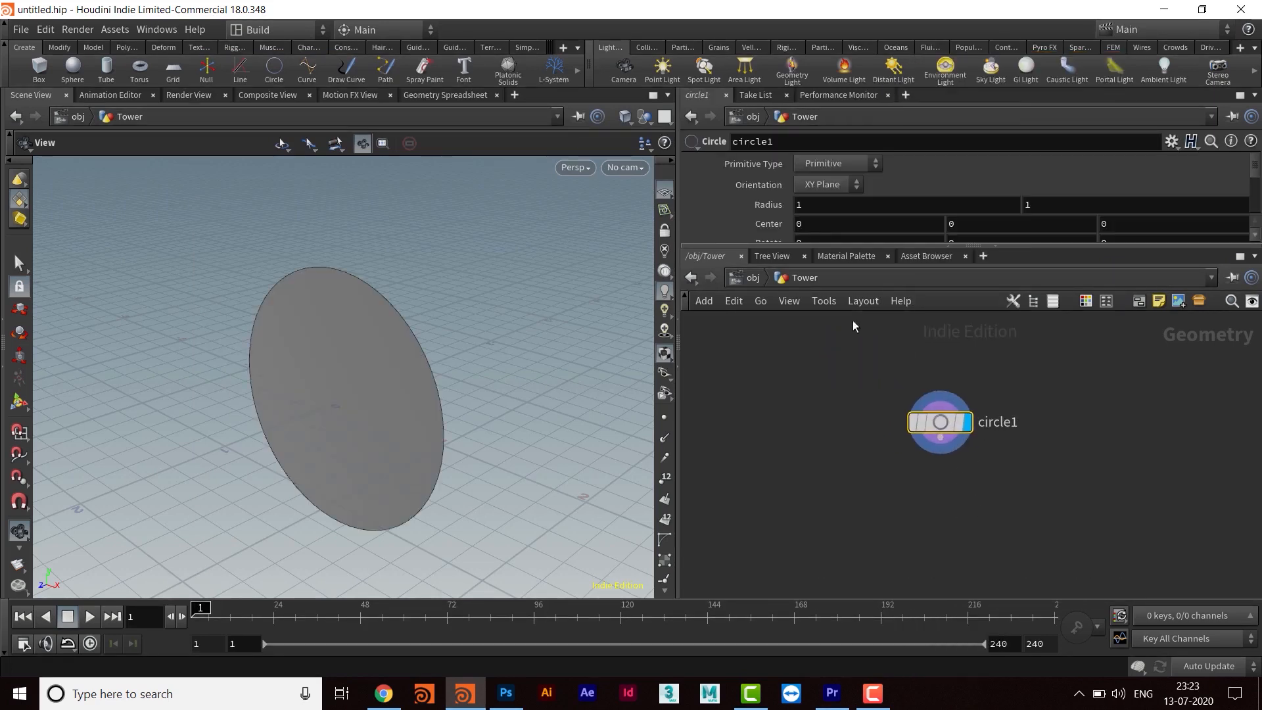
# - Set the circle's orientation to ZX Plane and its primitive type to Polygon
pyautogui.moveTo(518, 340); pyautogui.dragTo(493, 315)
pyautogui.click(830, 187)
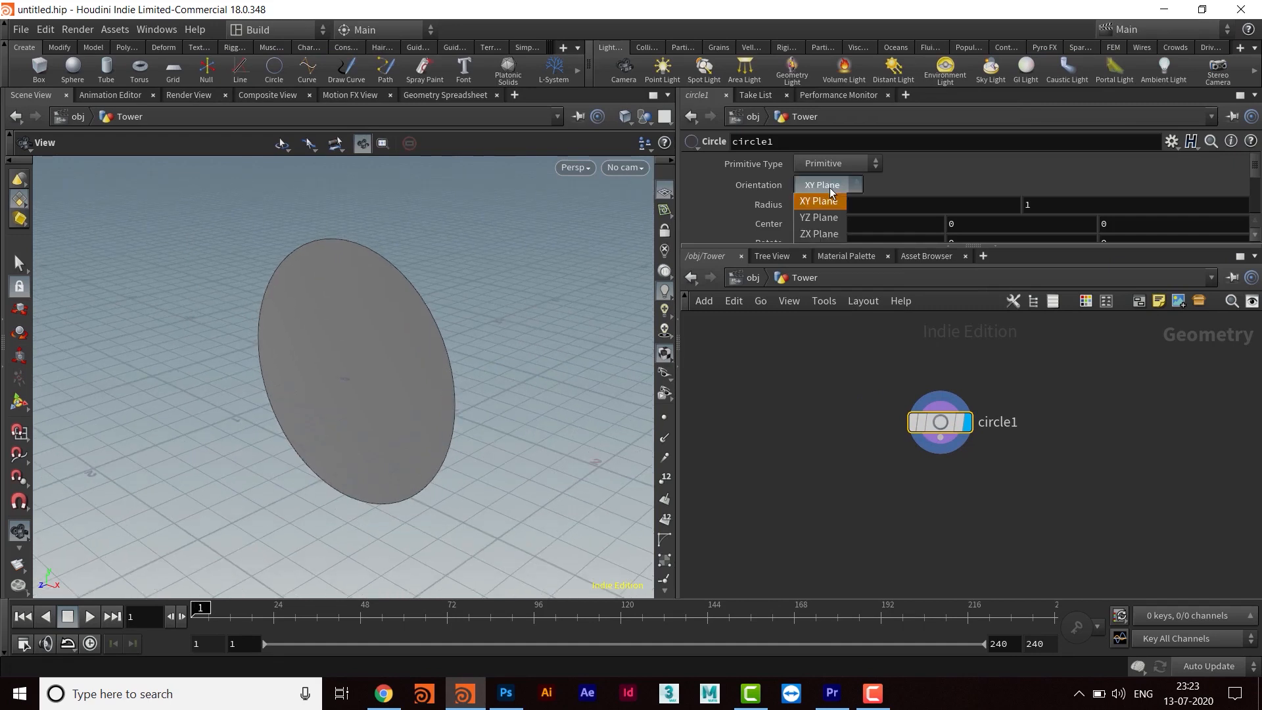
pyautogui.click(818, 235)
pyautogui.moveTo(502, 330); pyautogui.dragTo(570, 302)
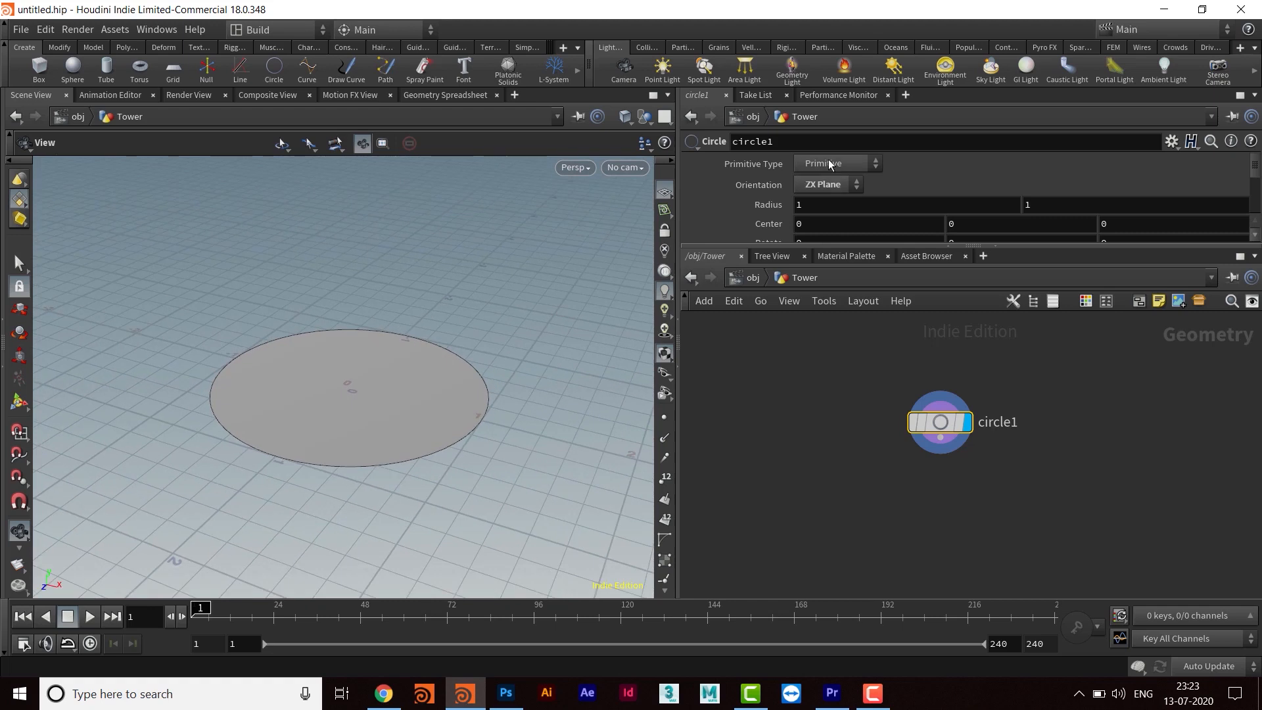
pyautogui.click(836, 164)
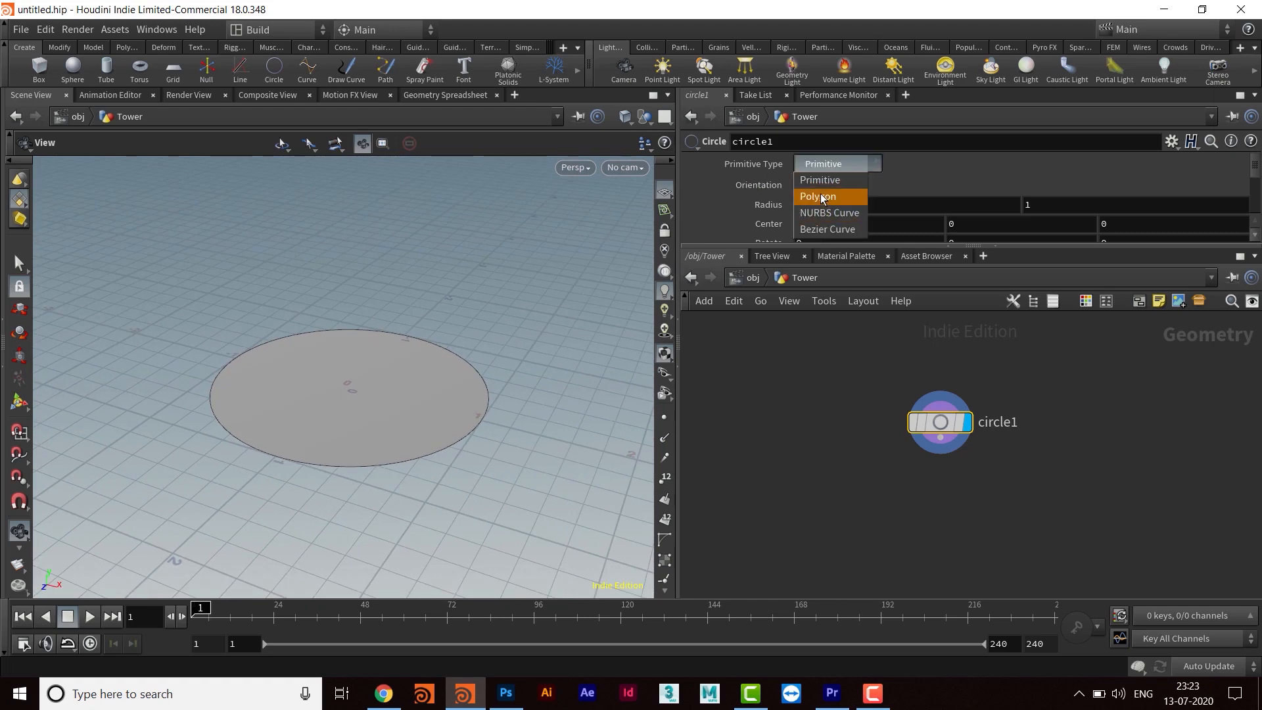
pyautogui.click(821, 193)
pyautogui.moveTo(524, 355); pyautogui.dragTo(470, 411)
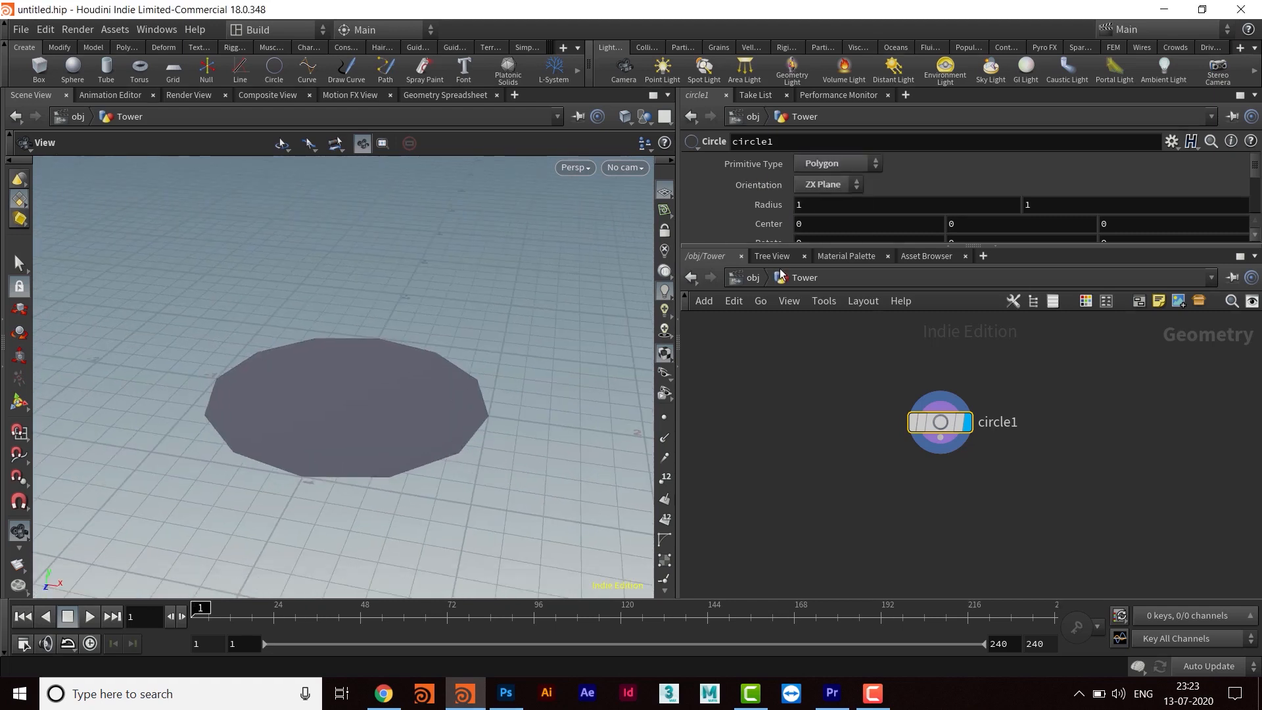
pyautogui.moveTo(839, 247); pyautogui.dragTo(837, 334)
pyautogui.moveTo(421, 414)
pyautogui.mouseDown()
pyautogui.moveTo(391, 384)
pyautogui.moveTo(409, 428)
pyautogui.moveTo(459, 436)
pyautogui.moveTo(467, 267)
pyautogui.moveTo(423, 485)
pyautogui.moveTo(386, 457)
pyautogui.moveTo(521, 428)
pyautogui.moveTo(431, 447)
pyautogui.moveTo(436, 460)
pyautogui.moveTo(439, 420)
pyautogui.mouseUp()
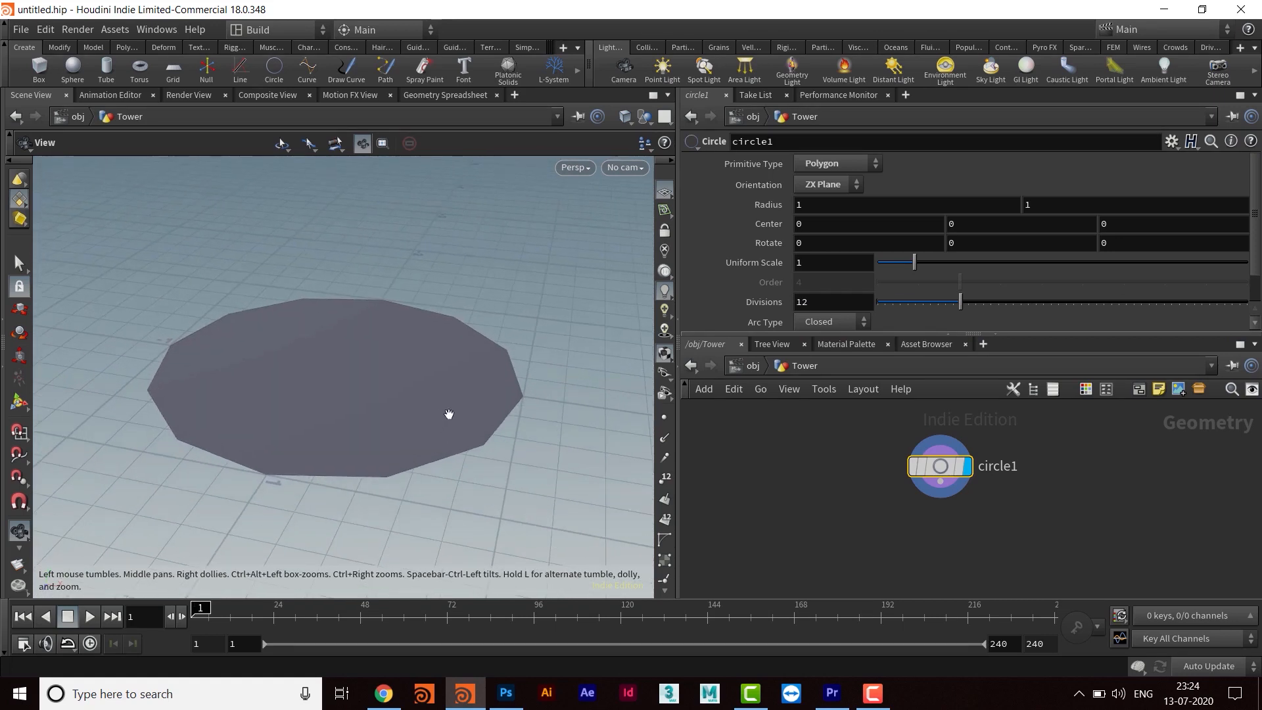
# - Append a Reverse node after the circle, align it underneath and display its output
pyautogui.moveTo(977, 333); pyautogui.dragTo(977, 258)
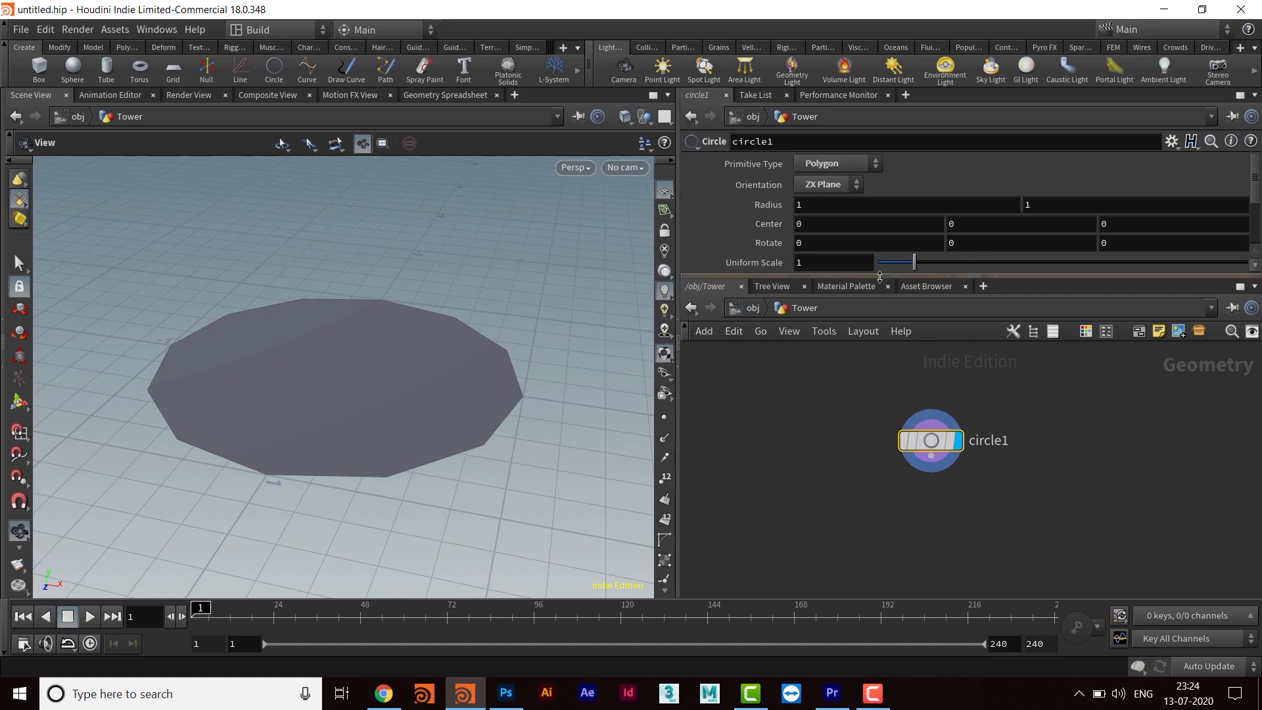
pyautogui.moveTo(879, 293)
pyautogui.mouseDown()
pyautogui.moveTo(879, 375)
pyautogui.moveTo(871, 298)
pyautogui.mouseUp()
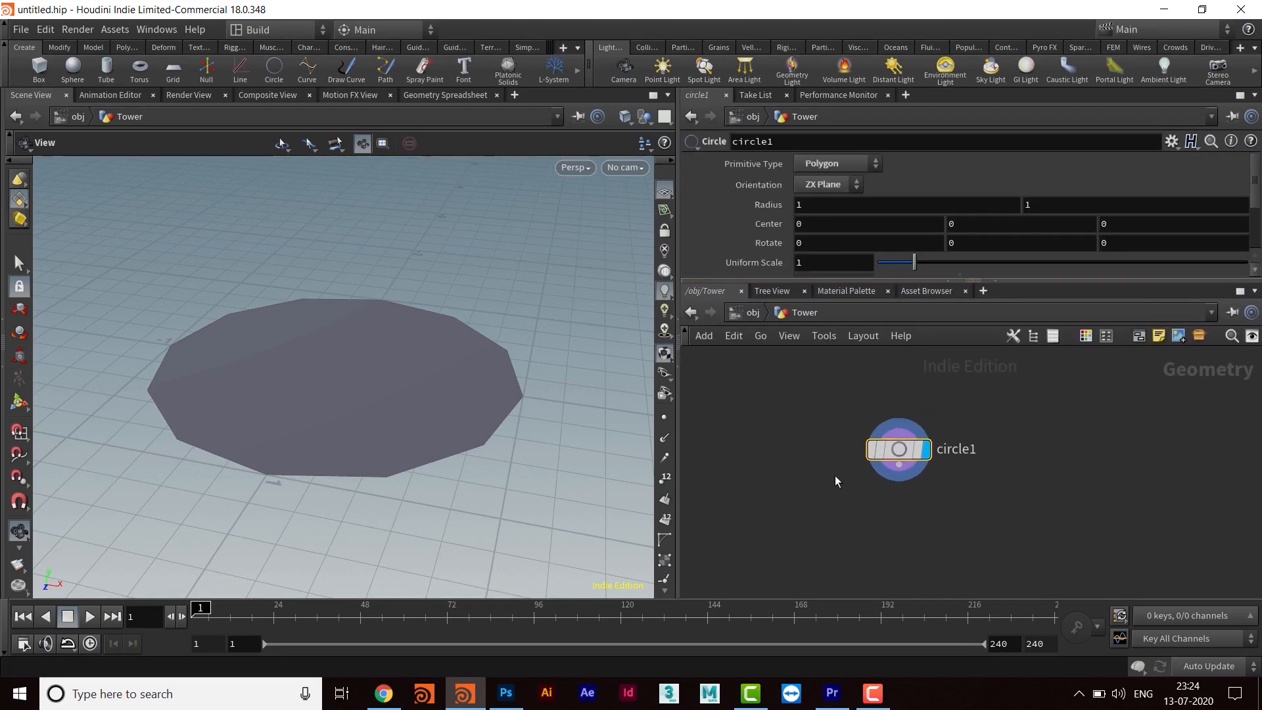
pyautogui.click(898, 426)
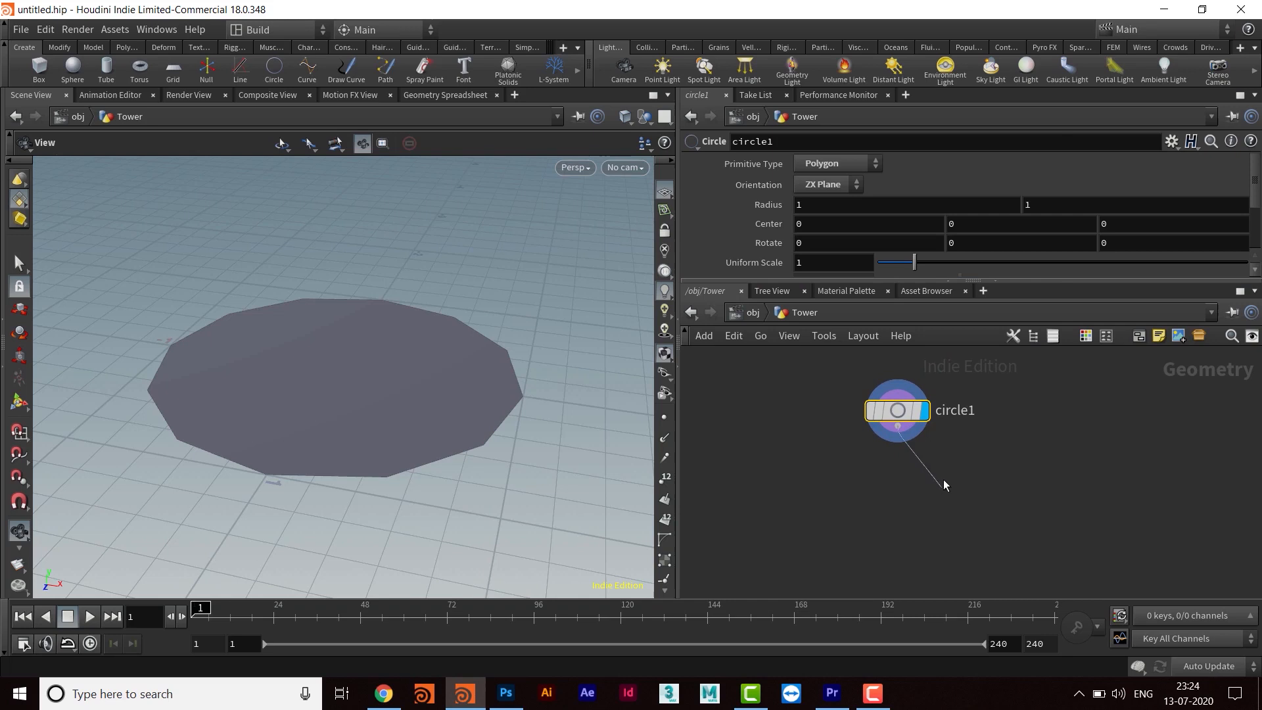
pyautogui.press('Tab')
pyautogui.write('rever')
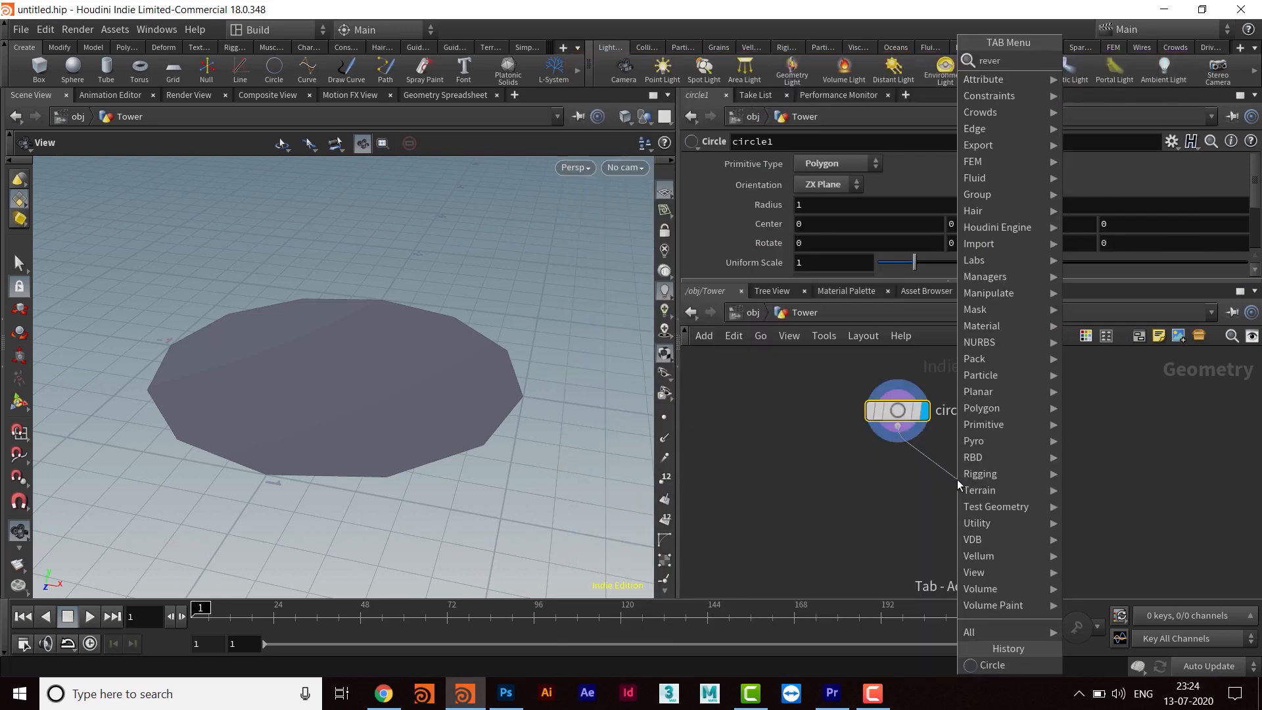
pyautogui.press('Return')
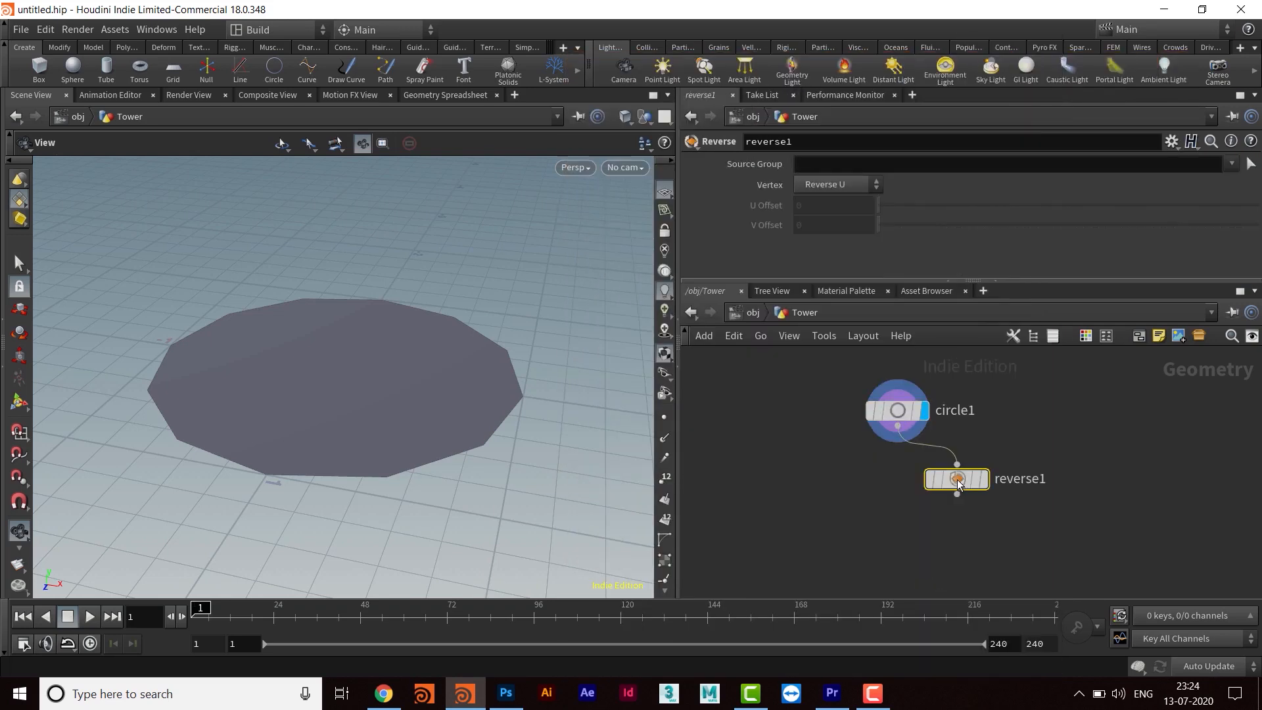
pyautogui.click(902, 484)
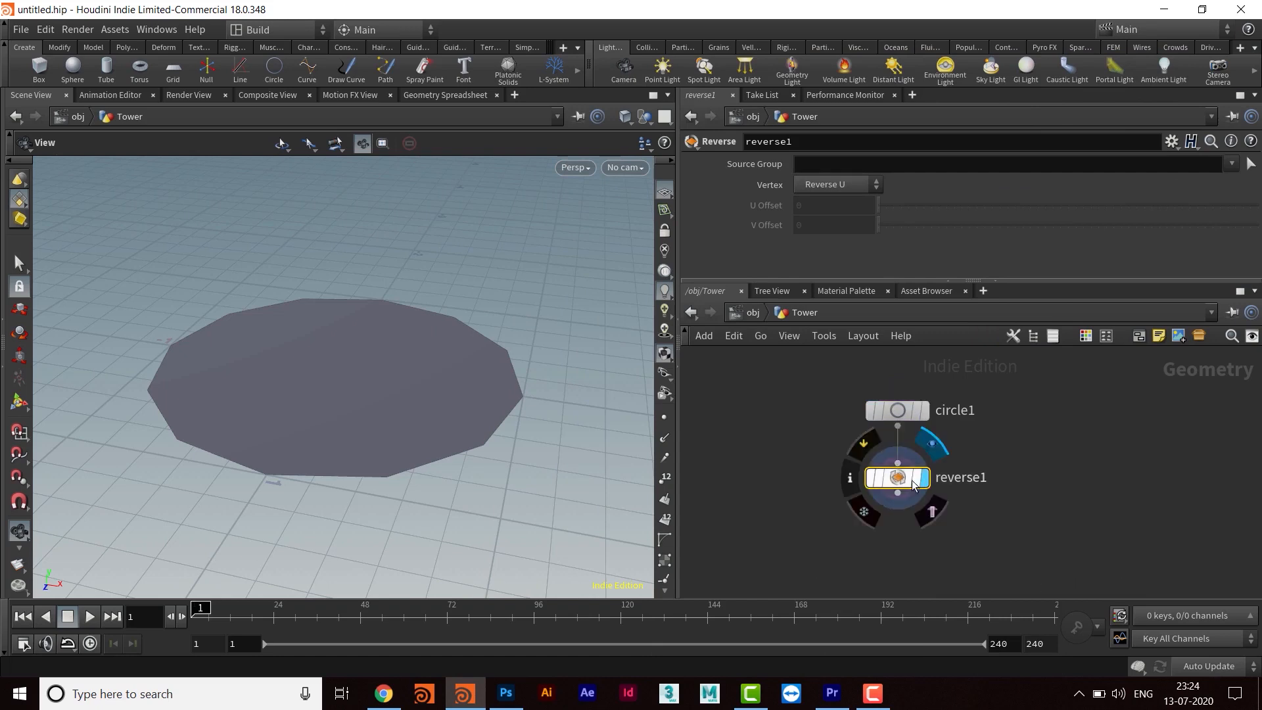
pyautogui.click(923, 477)
pyautogui.moveTo(317, 403); pyautogui.dragTo(420, 451)
# - Set the circle's Uniform Scale to 4 and frame the enlarged polygon
pyautogui.moveTo(868, 281); pyautogui.dragTo(868, 299)
pyautogui.moveTo(1008, 495); pyautogui.dragTo(995, 525, button='middle')
pyautogui.click(884, 449)
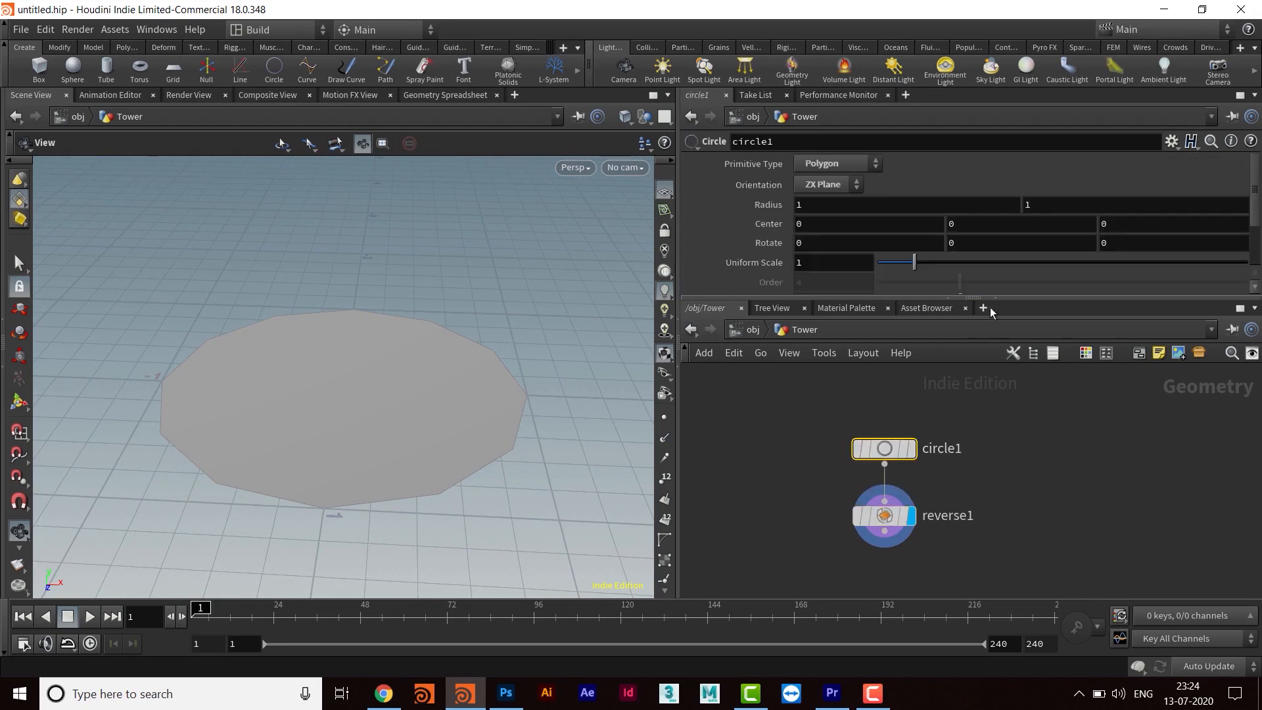
pyautogui.moveTo(1010, 299); pyautogui.dragTo(1009, 321)
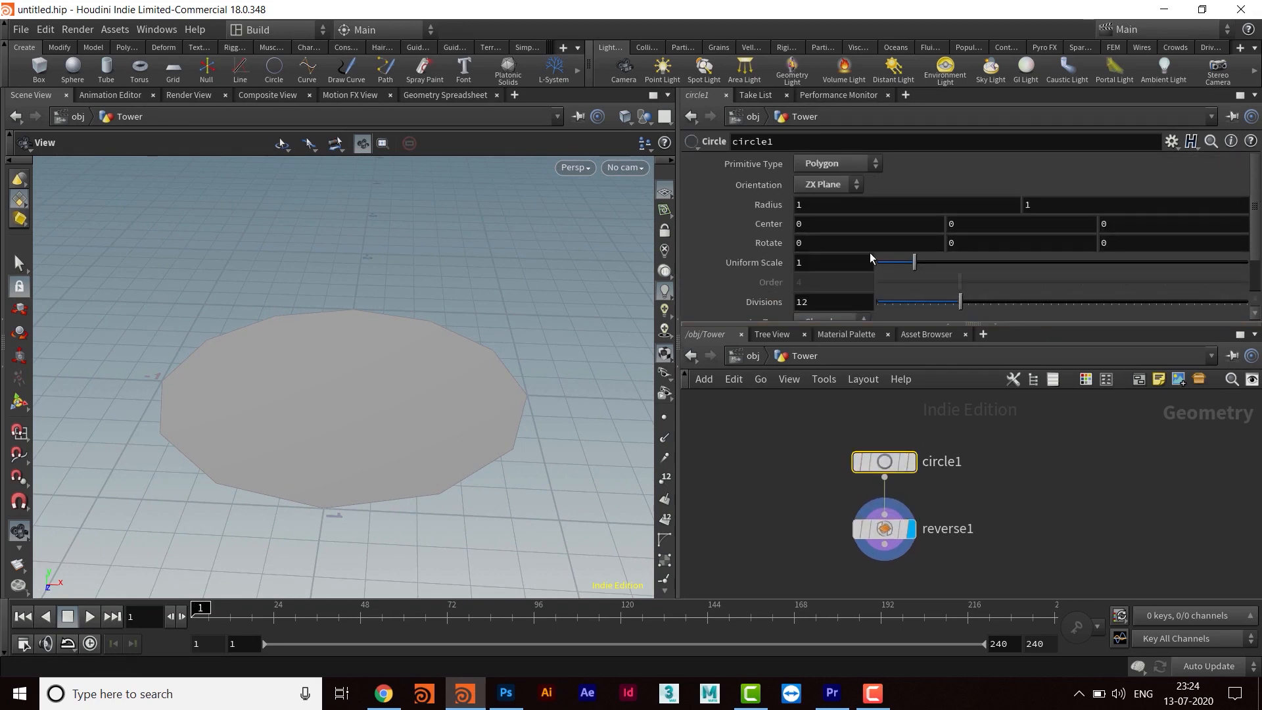
pyautogui.click(823, 269)
pyautogui.click(802, 266)
pyautogui.write('4')
pyautogui.press('Return')
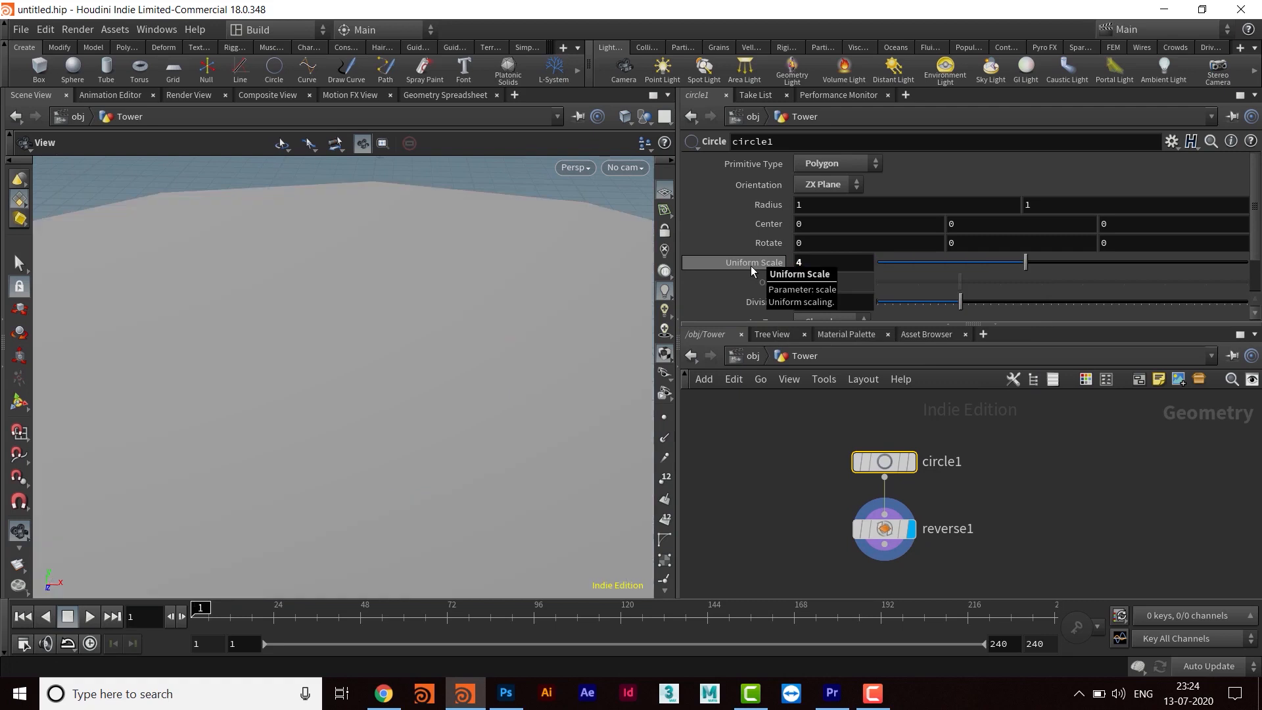
pyautogui.scroll(-5, 321, 361)
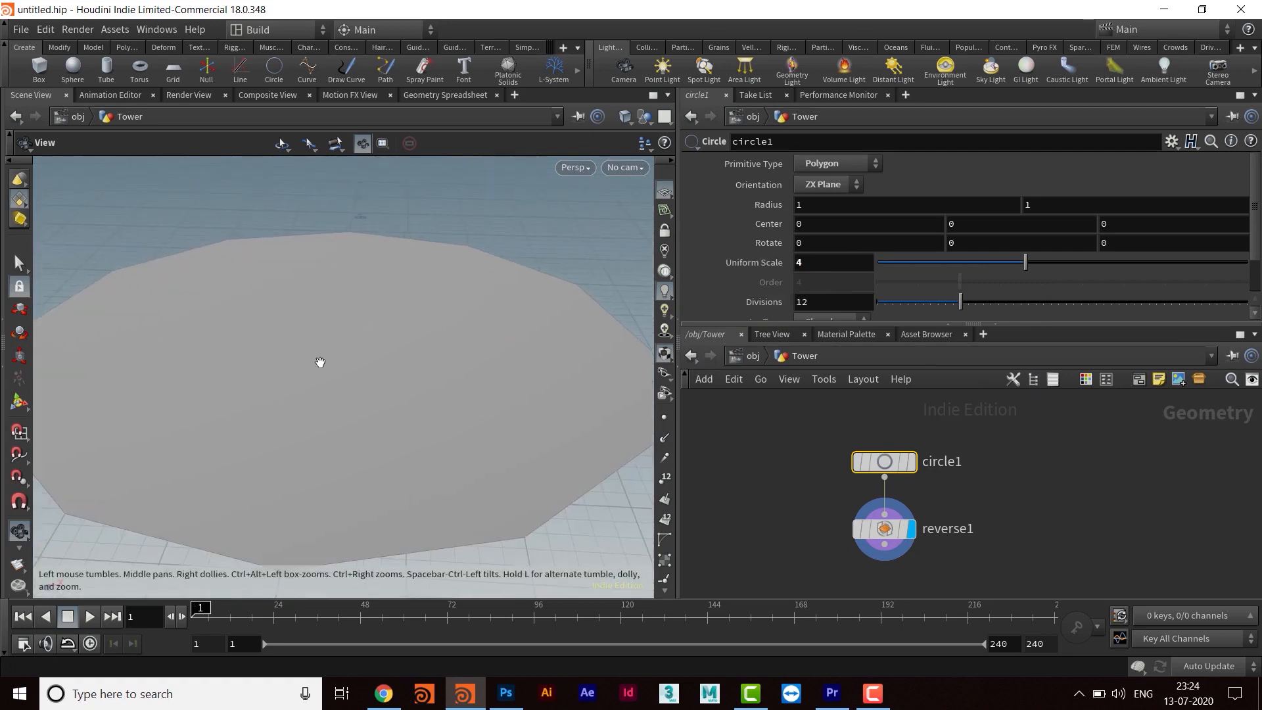
pyautogui.moveTo(357, 384); pyautogui.dragTo(355, 402)
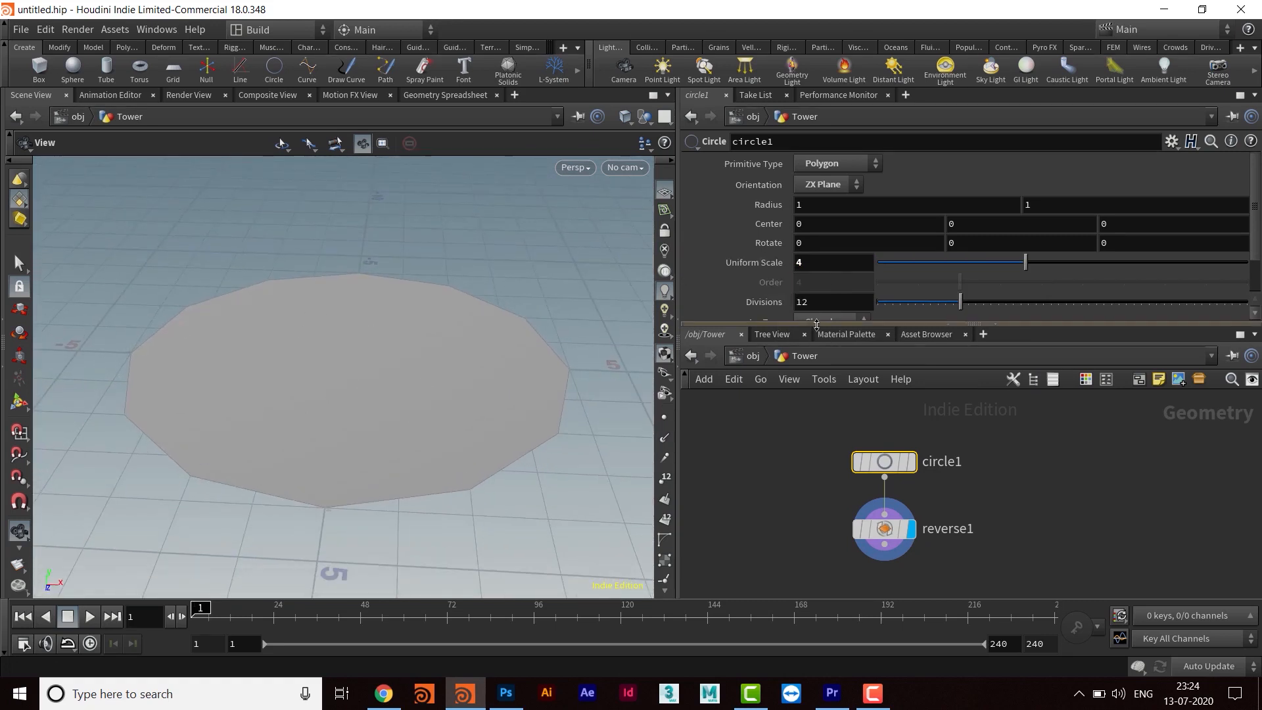
# - Set the circle's Divisions to 24
pyautogui.moveTo(816, 320); pyautogui.dragTo(815, 334)
pyautogui.click(803, 302)
pyautogui.write('24')
pyautogui.press('Return')
pyautogui.moveTo(491, 412)
pyautogui.mouseDown()
pyautogui.moveTo(507, 415)
pyautogui.moveTo(480, 389)
pyautogui.moveTo(493, 408)
pyautogui.mouseUp()
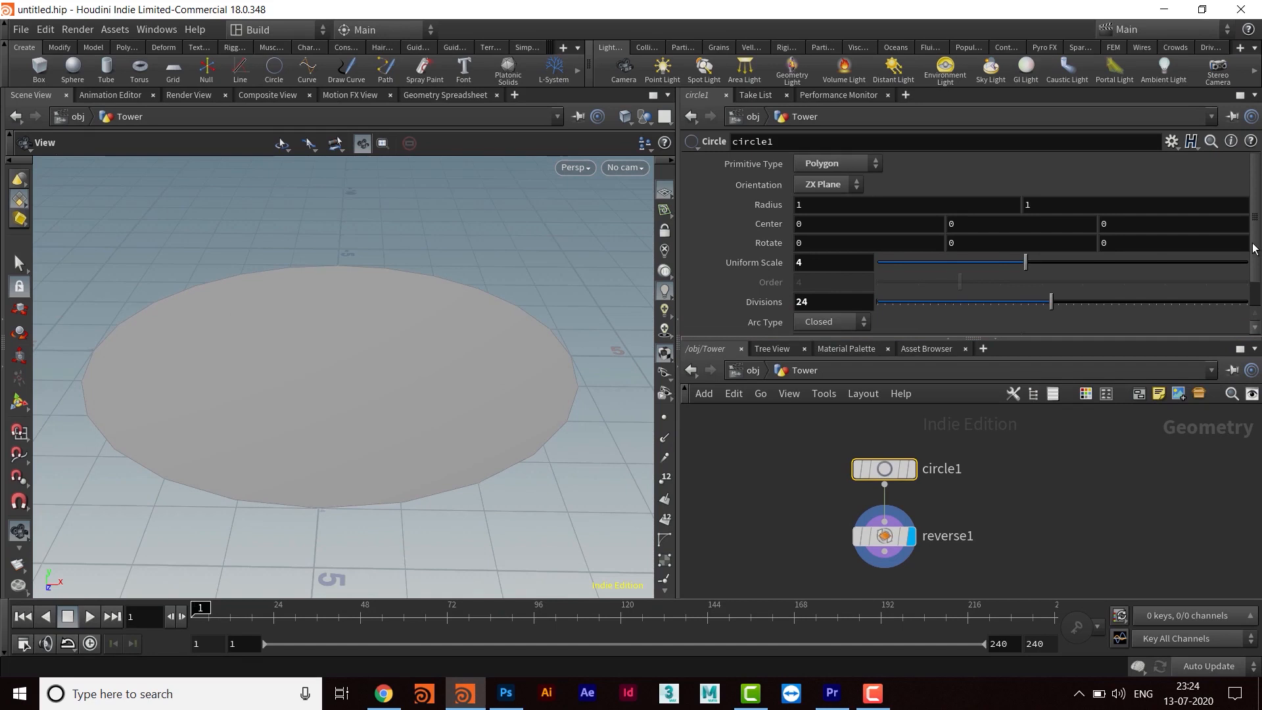
# - Change the circle's Arc Type to Open Arc
pyautogui.moveTo(1256, 254); pyautogui.dragTo(1256, 281)
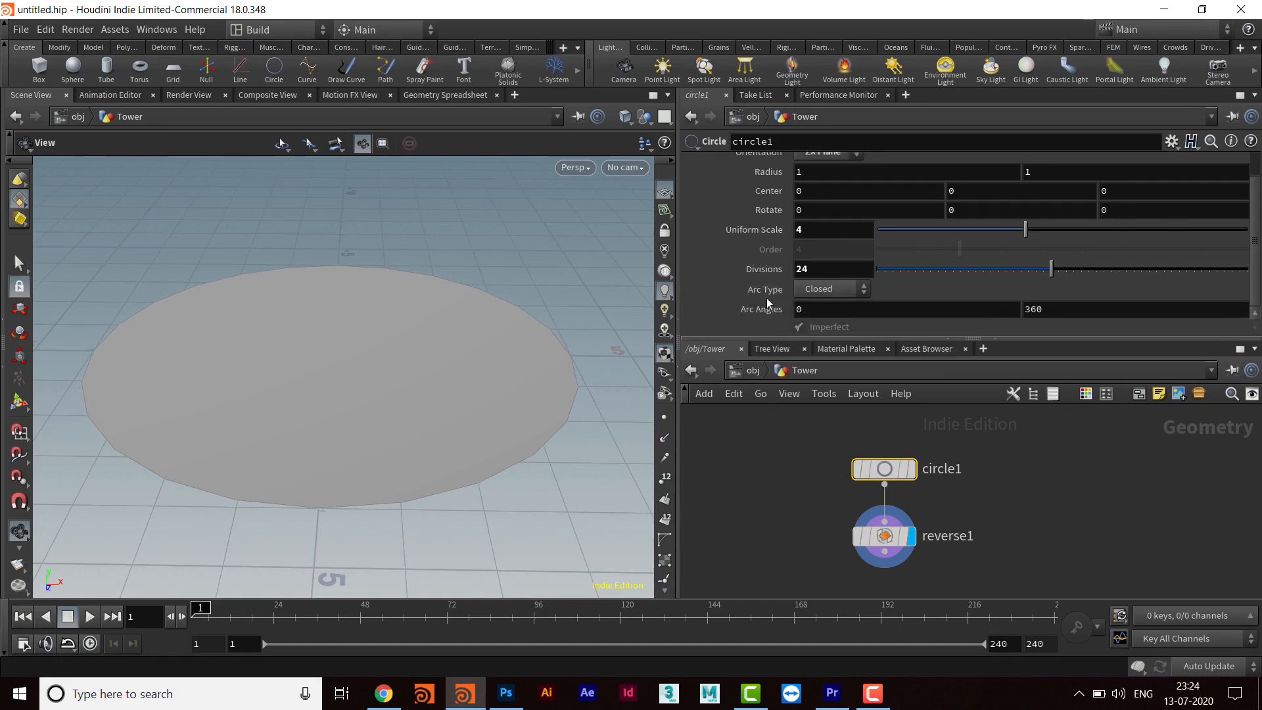
pyautogui.click(822, 289)
pyautogui.click(820, 321)
pyautogui.moveTo(546, 368)
pyautogui.mouseDown()
pyautogui.moveTo(532, 375)
pyautogui.moveTo(532, 344)
pyautogui.moveTo(556, 369)
pyautogui.mouseUp()
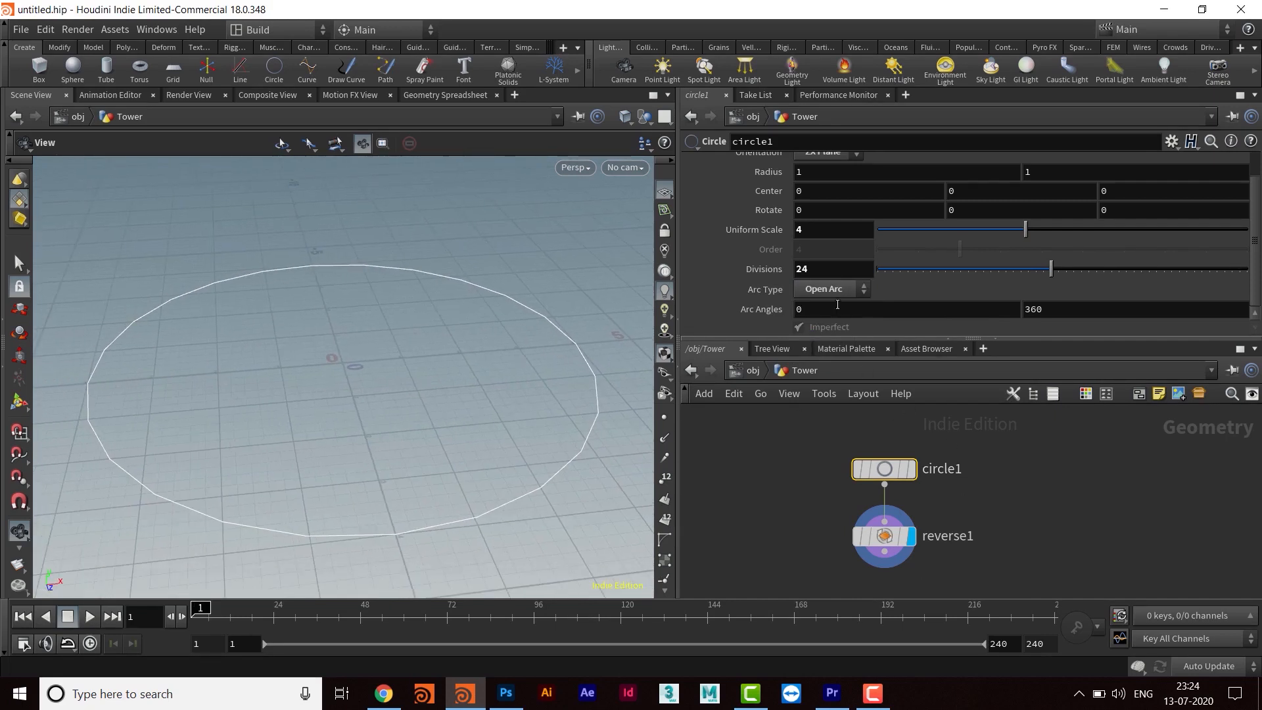
# - Delete the Reverse node below the circle and inspect the remaining open curve
pyautogui.moveTo(1000, 523); pyautogui.dragTo(988, 497, button='middle')
pyautogui.moveTo(791, 487); pyautogui.dragTo(965, 551)
pyautogui.press('Delete')
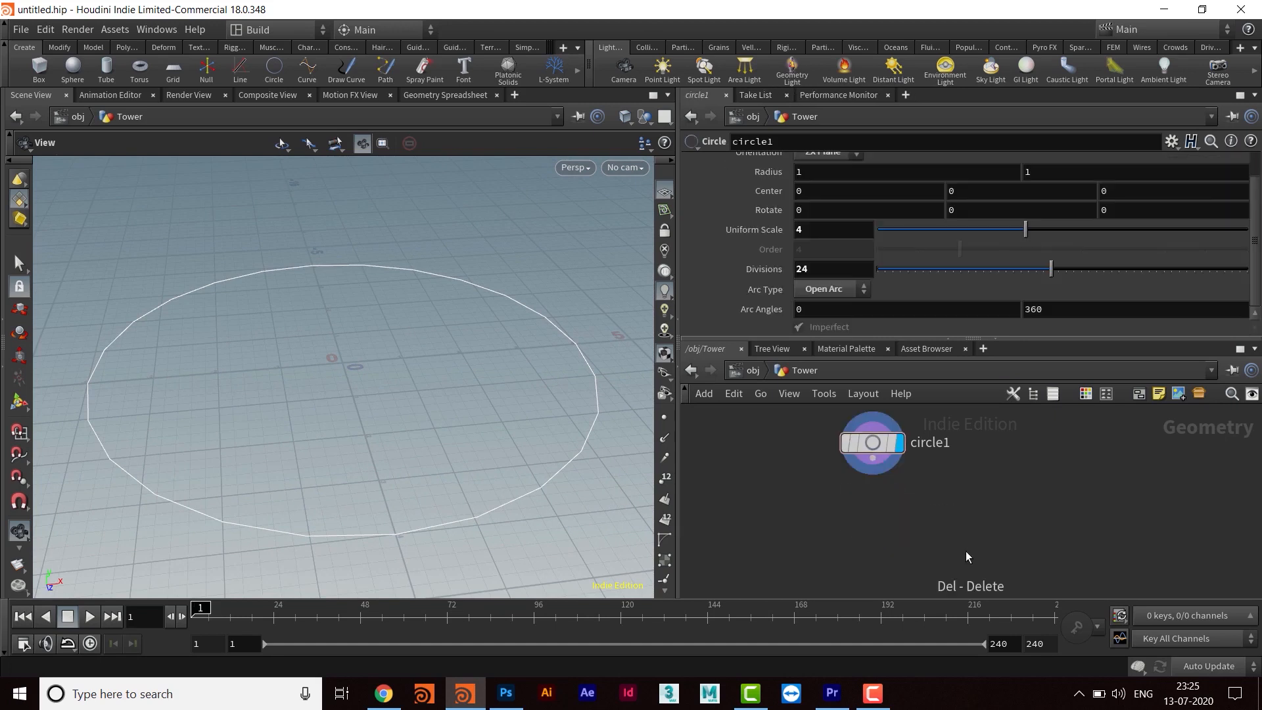
pyautogui.moveTo(381, 426); pyautogui.dragTo(288, 292)
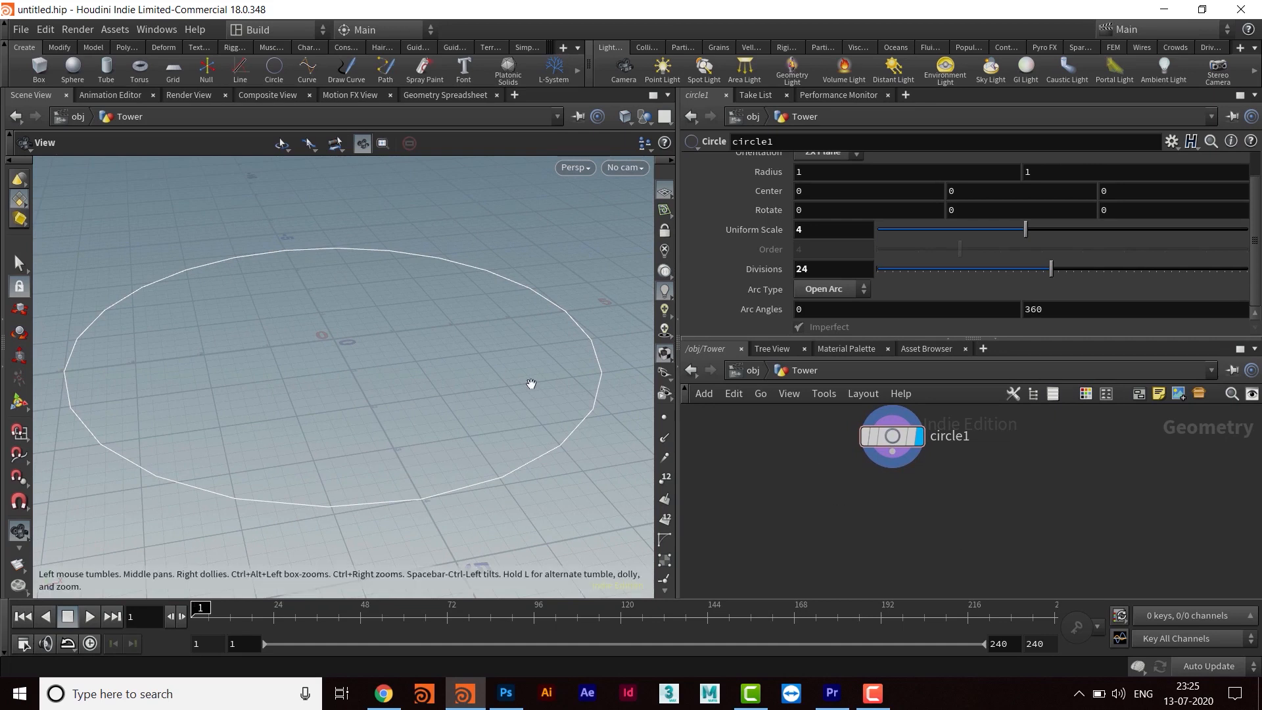
# - Show the circle's points and point numbers in a widened 3D viewport
pyautogui.moveTo(437, 417); pyautogui.dragTo(460, 409)
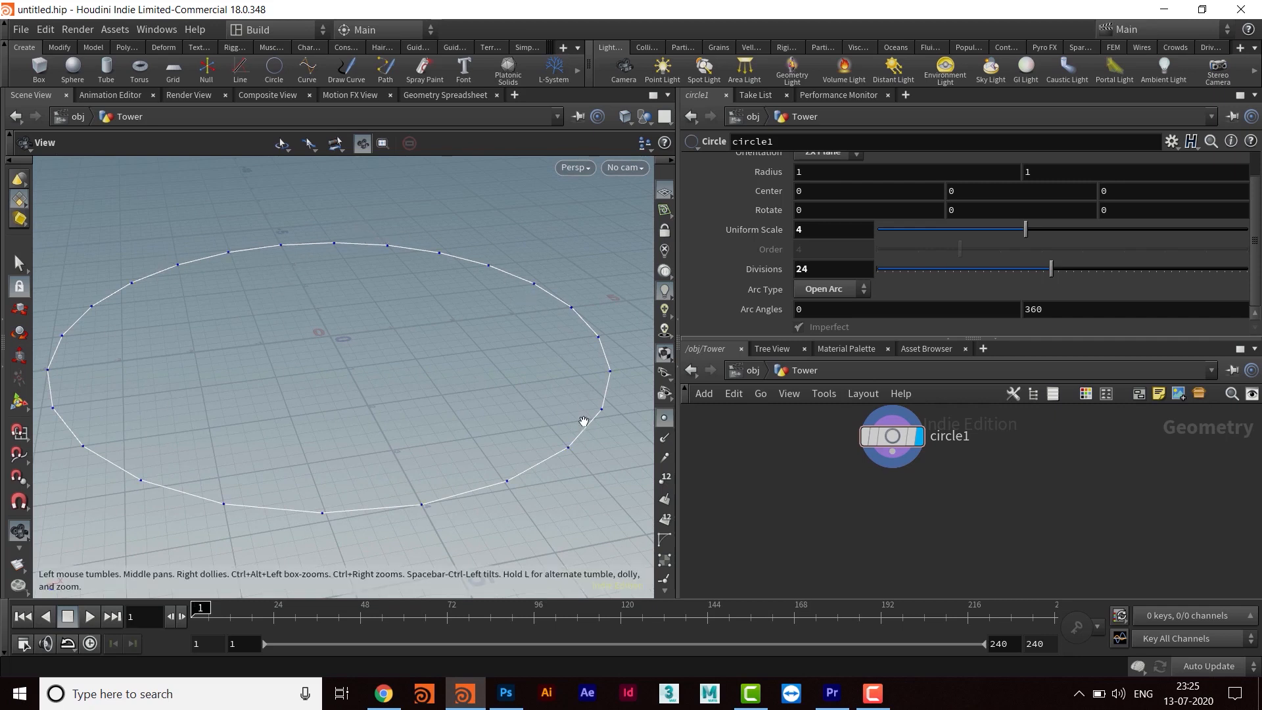
pyautogui.moveTo(678, 442); pyautogui.dragTo(737, 491)
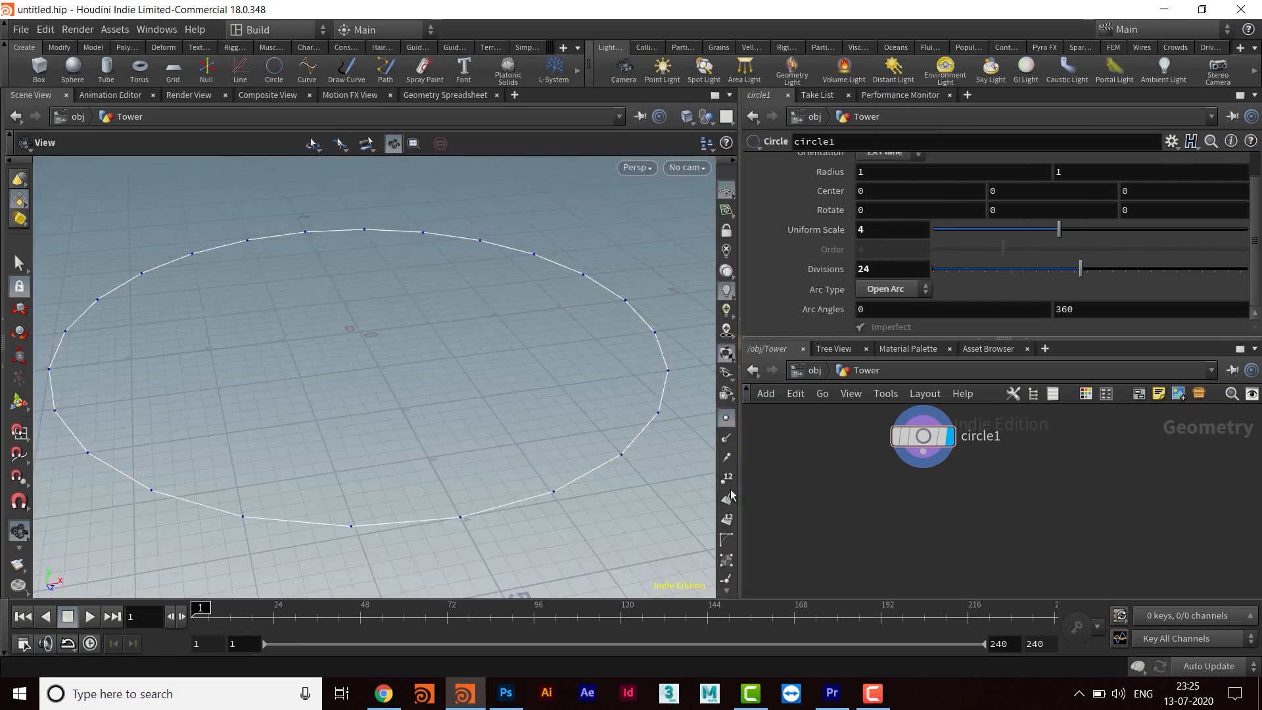
pyautogui.click(727, 478)
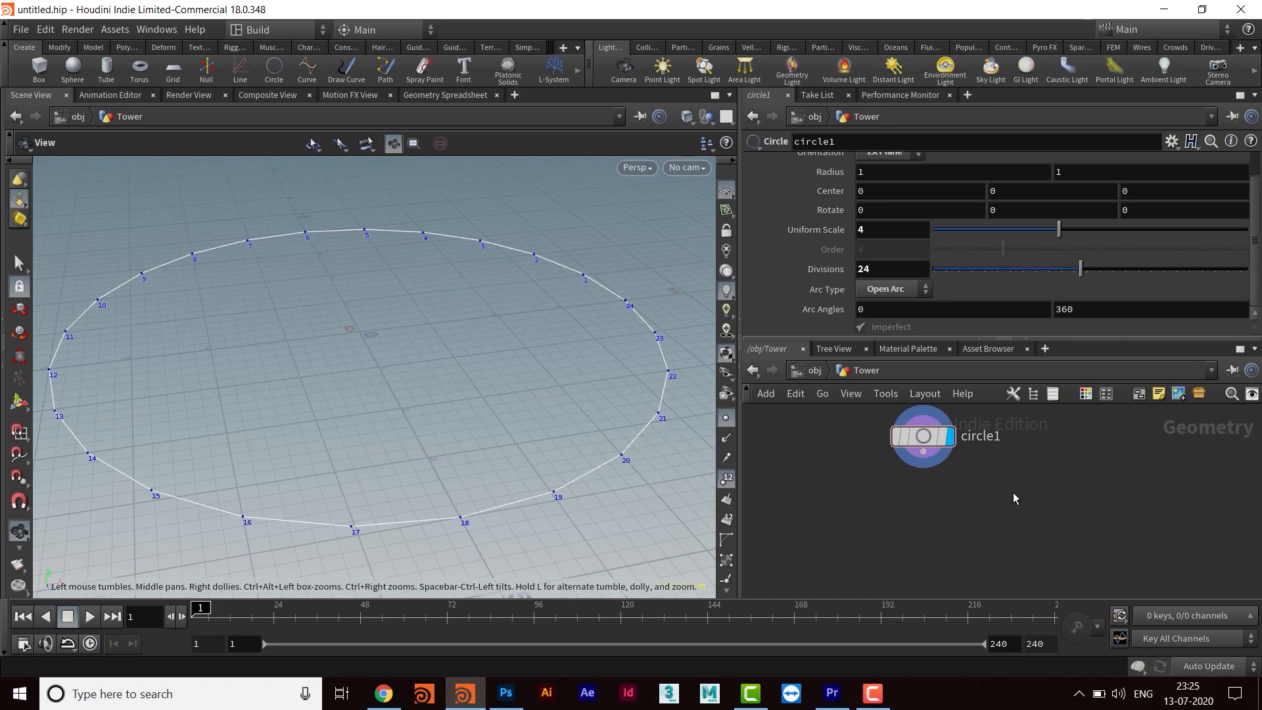
# - Turn on primitive numbers for the circle and bring the curve's primitive label into close view
pyautogui.moveTo(579, 377); pyautogui.dragTo(572, 414)
pyautogui.moveTo(631, 422); pyautogui.dragTo(568, 427, button='middle')
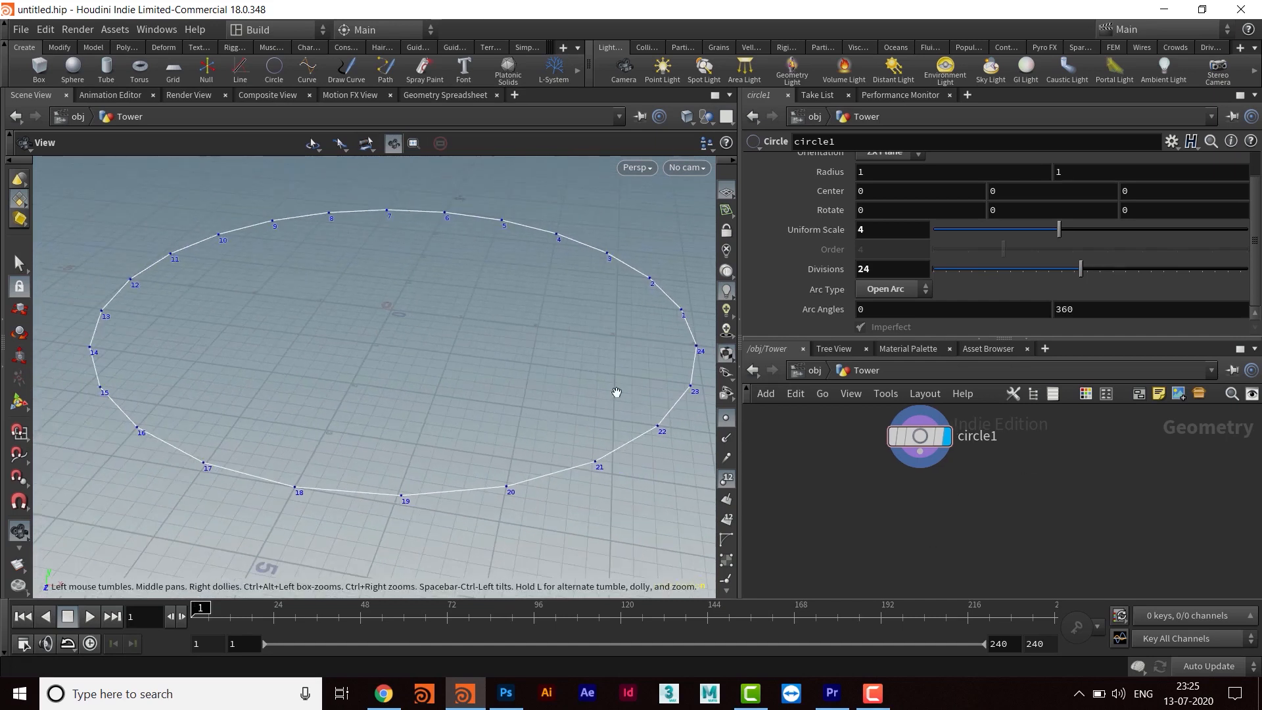
pyautogui.scroll(-3, 409, 400)
pyautogui.scroll(-1, 457, 382)
pyautogui.moveTo(537, 475); pyautogui.dragTo(473, 445, button='middle')
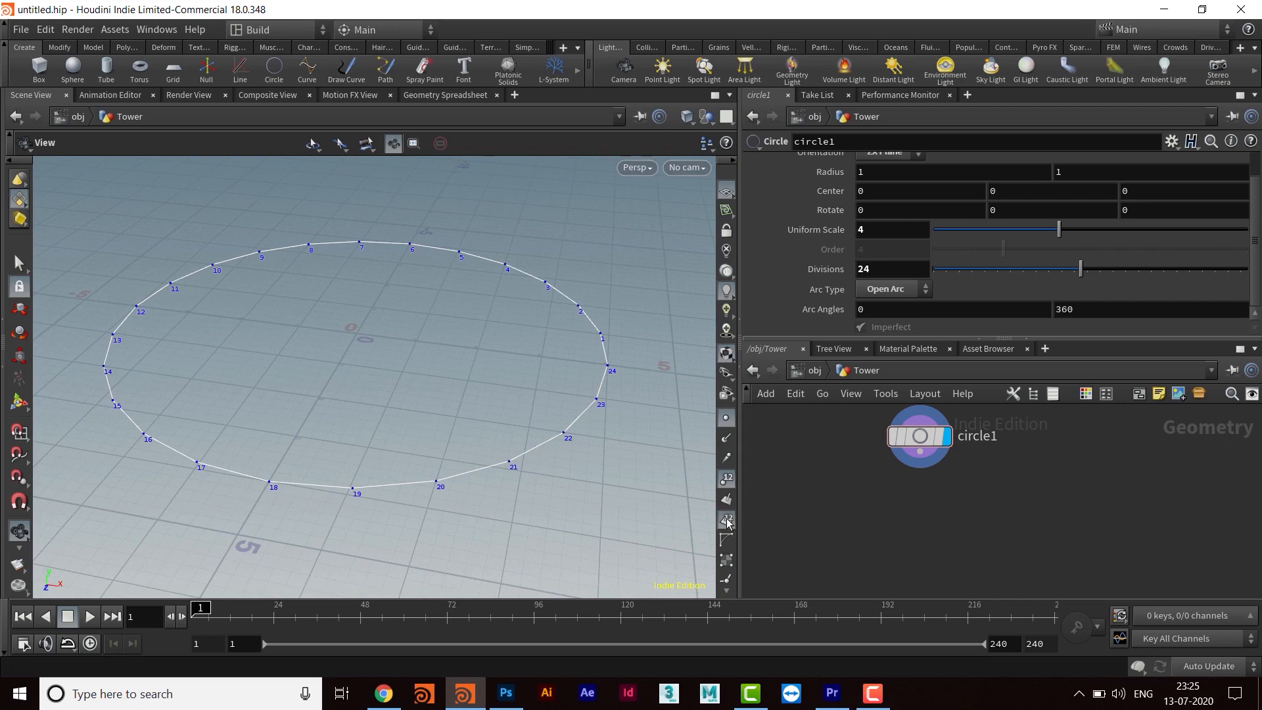
pyautogui.moveTo(371, 362); pyautogui.dragTo(367, 419)
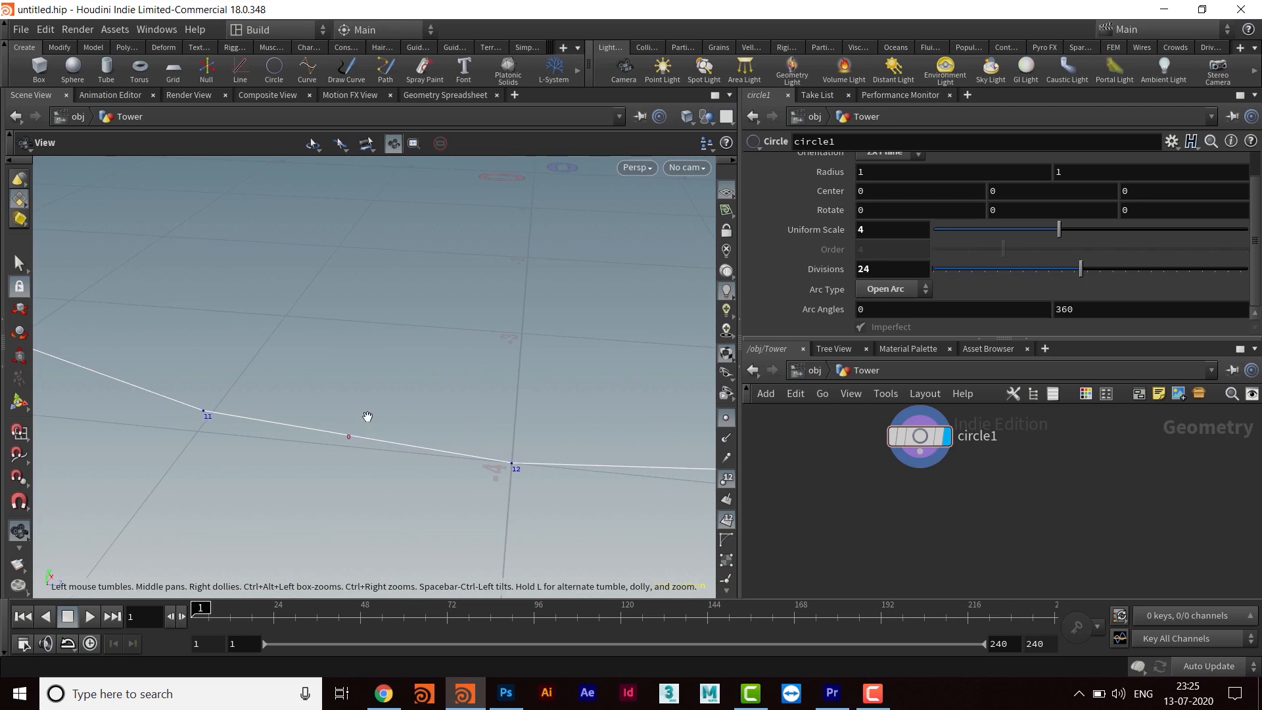
# - Open the viewport's display options and raise the guides' point marker size to 5.68
pyautogui.press('d')
pyautogui.moveTo(419, 250); pyautogui.dragTo(823, 114)
pyautogui.click(560, 128)
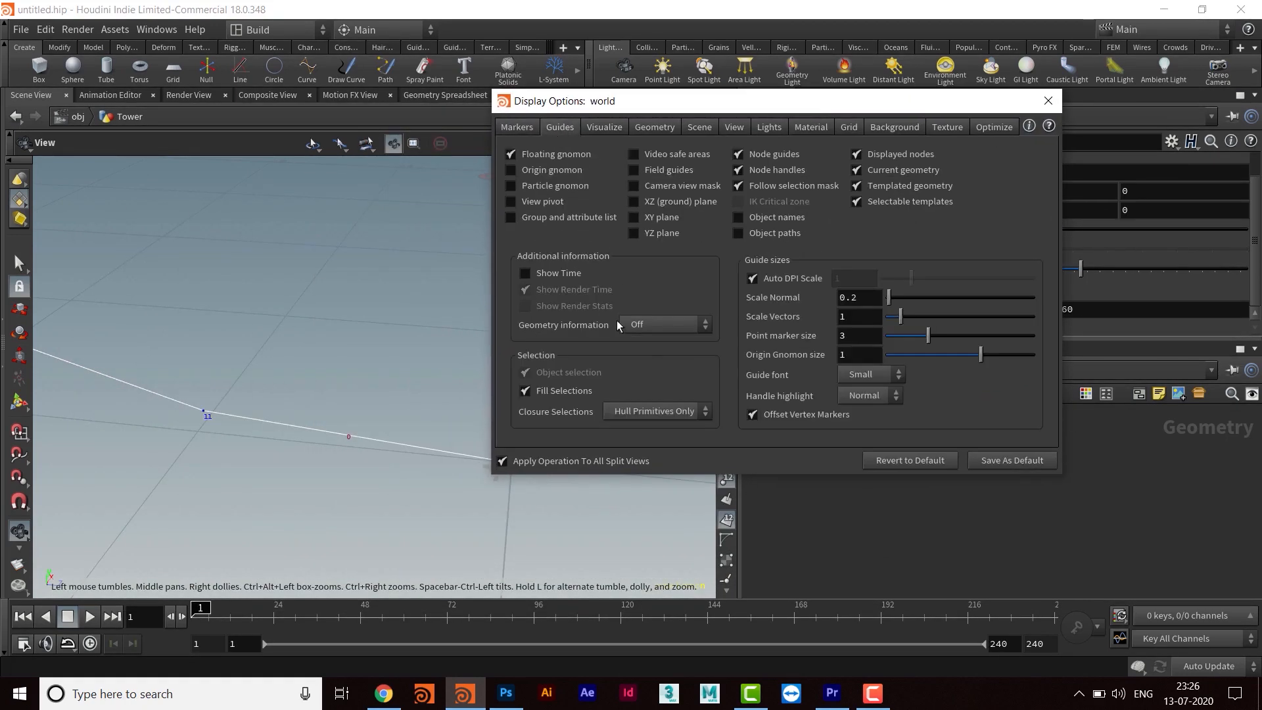
pyautogui.moveTo(725, 105); pyautogui.dragTo(881, 58)
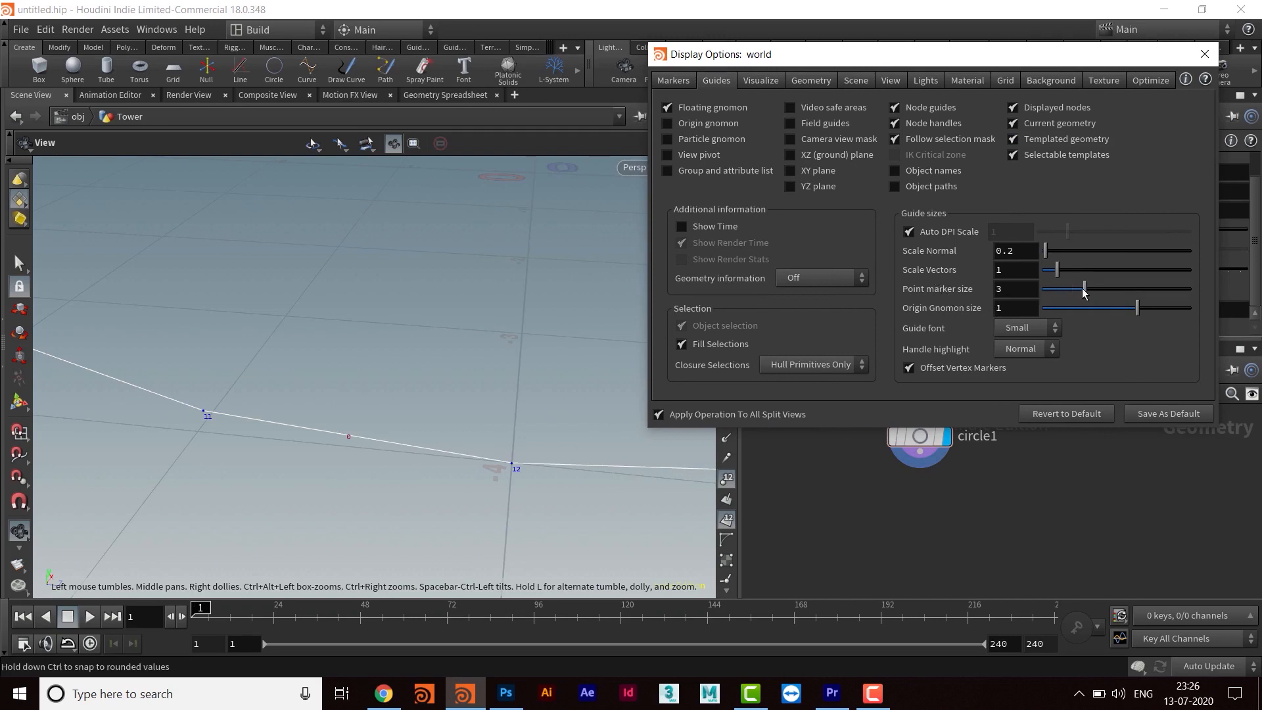
pyautogui.moveTo(1086, 293); pyautogui.dragTo(1143, 298)
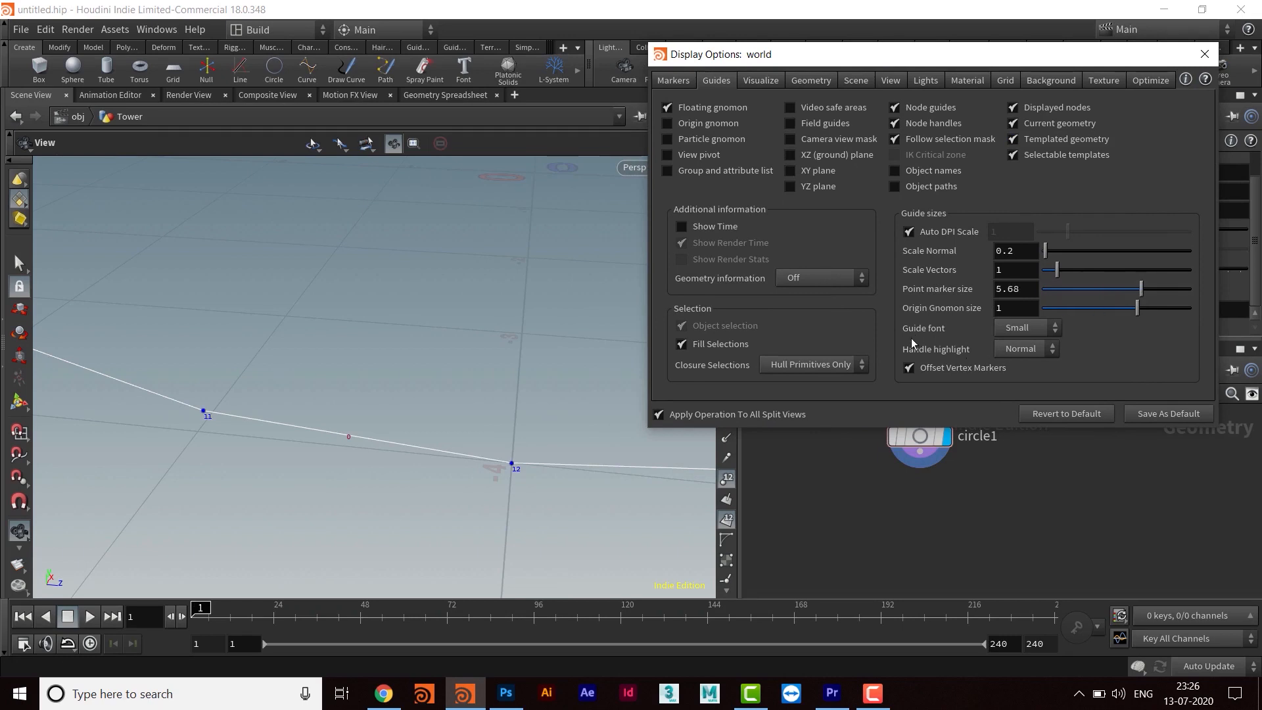
# - Set the viewport guide font to Large and close the display options
pyautogui.click(1045, 328)
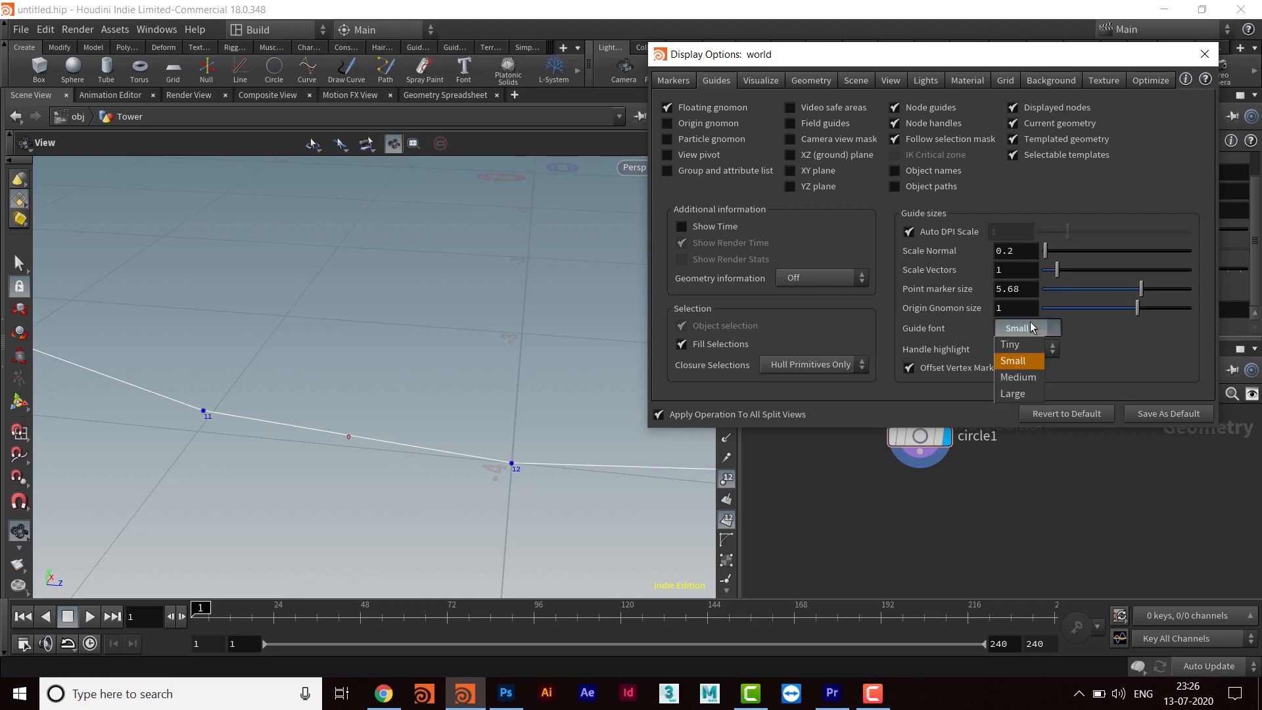
pyautogui.click(1030, 395)
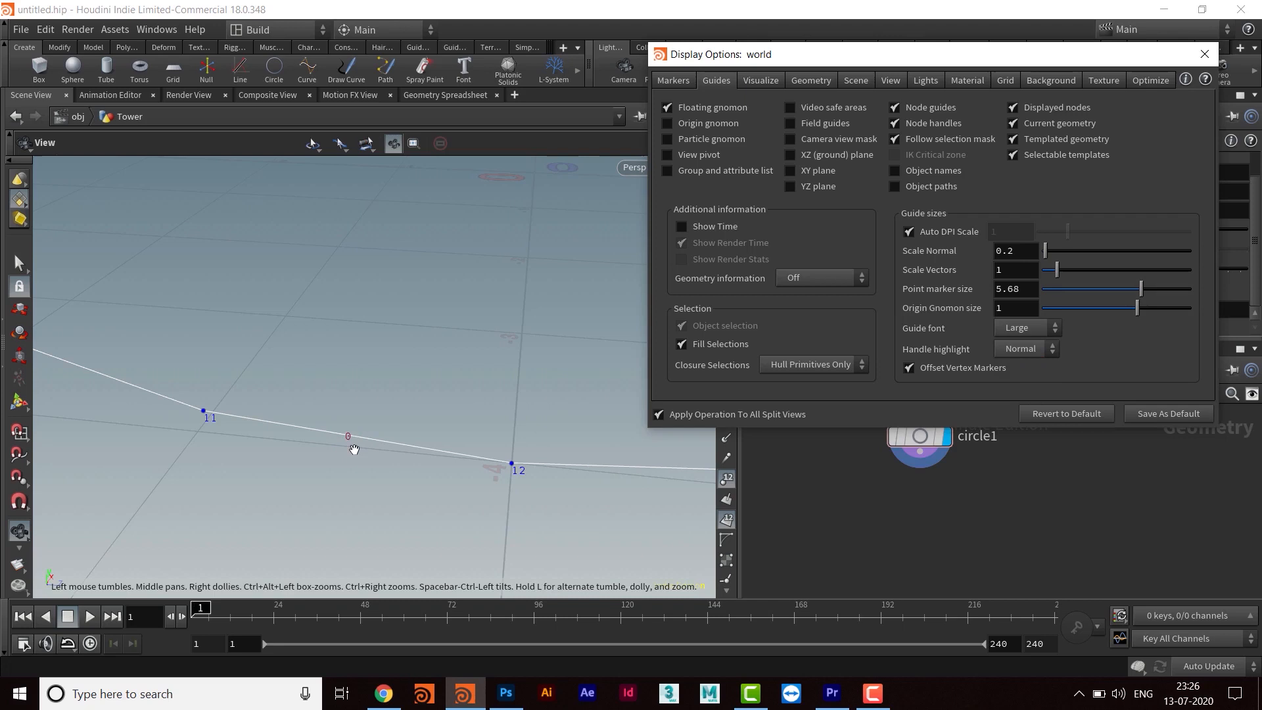
pyautogui.moveTo(1036, 66); pyautogui.dragTo(747, 119)
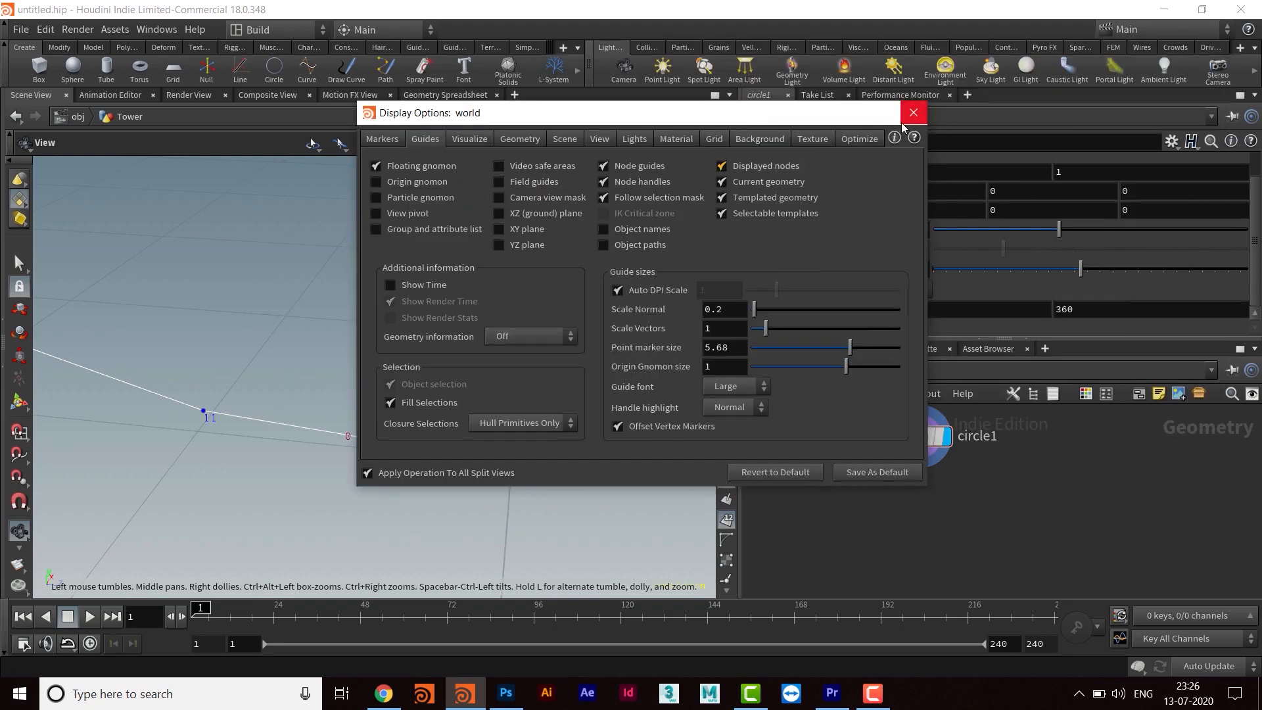
pyautogui.click(923, 109)
# - Examine the point numbers and the primitive number around the whole open-arc circle
pyautogui.scroll(-2, 433, 403)
pyautogui.scroll(3, 499, 394)
pyautogui.scroll(-1, 482, 428)
pyautogui.moveTo(482, 428); pyautogui.dragTo(454, 404, button='middle')
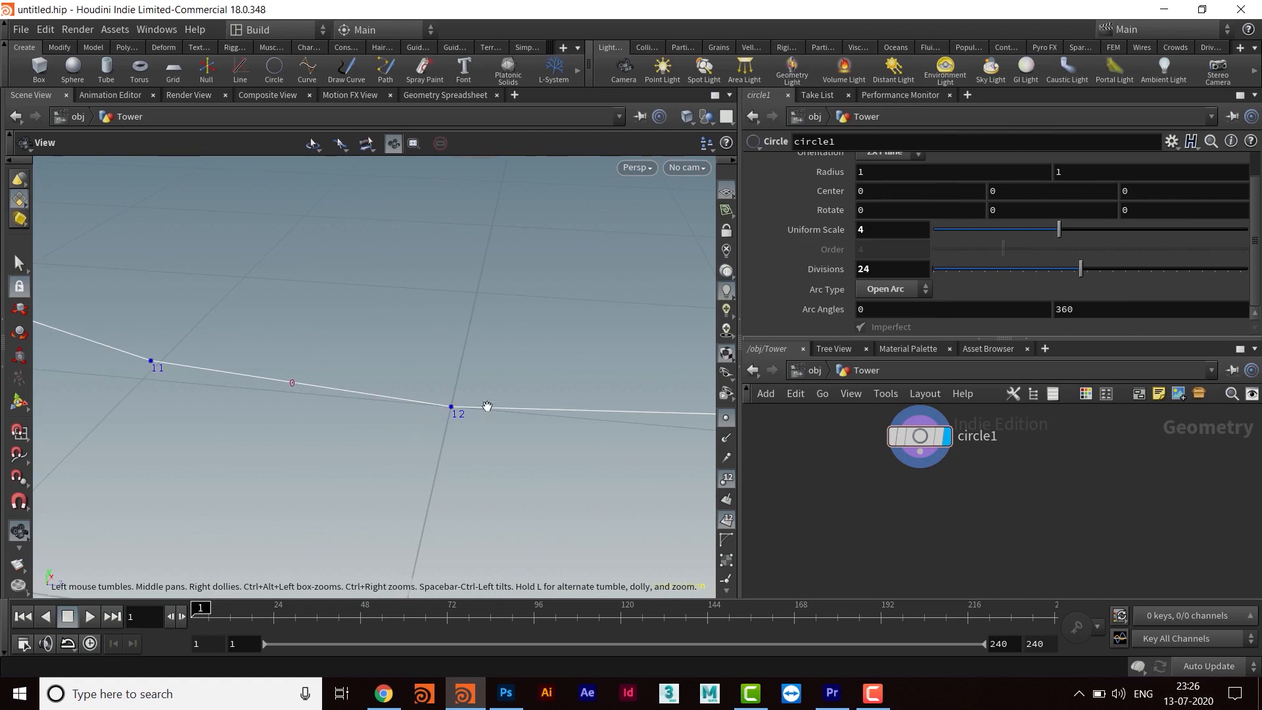
pyautogui.scroll(-5, 465, 442)
pyautogui.scroll(5, 348, 426)
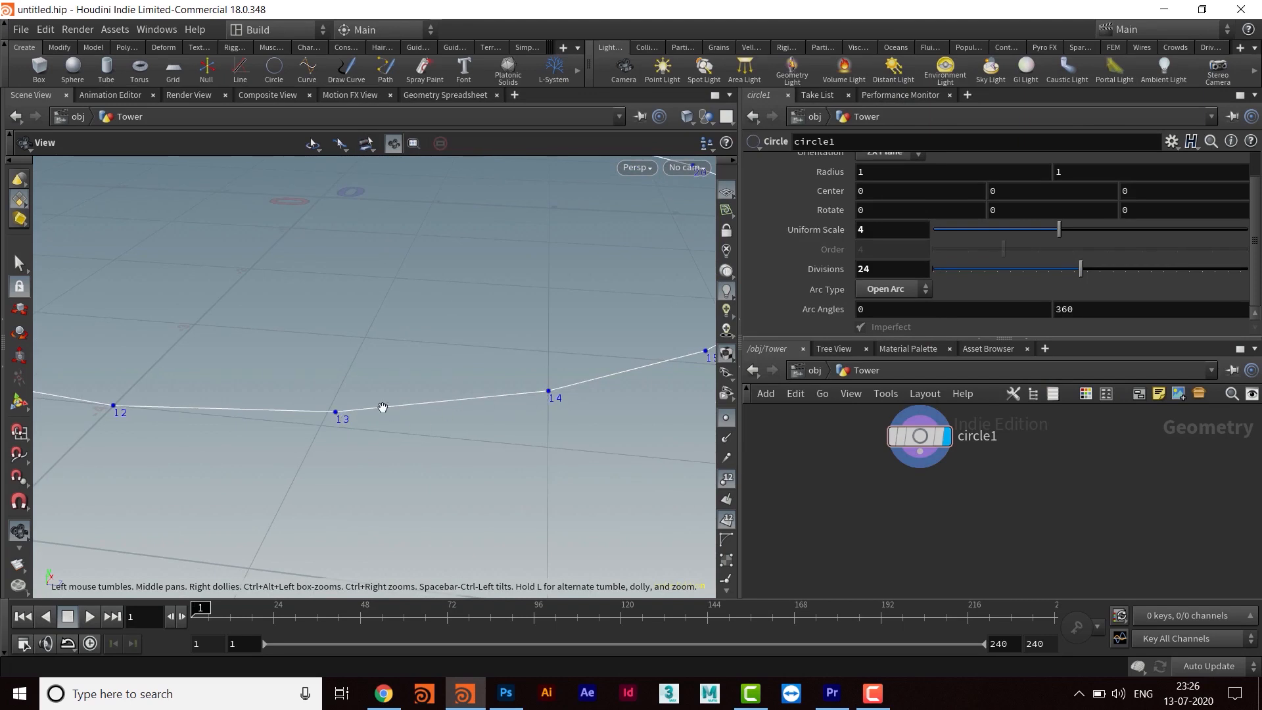
pyautogui.moveTo(451, 415); pyautogui.dragTo(358, 399)
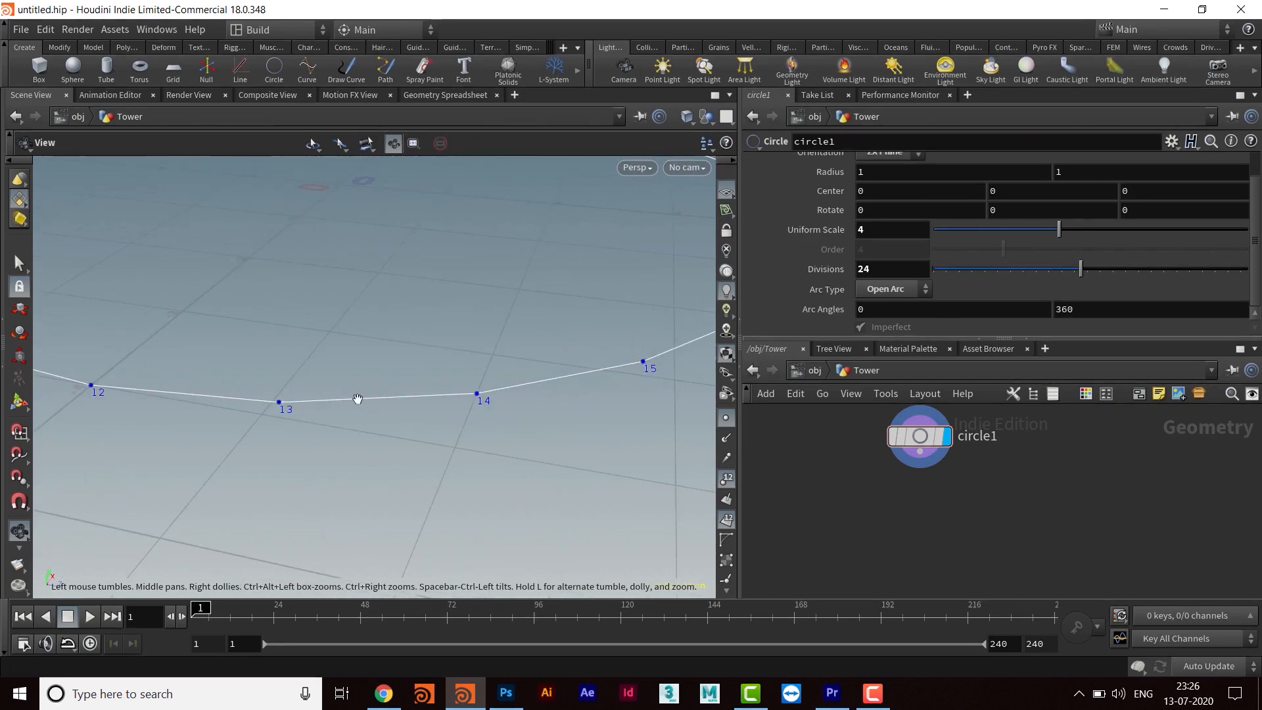
pyautogui.moveTo(408, 428); pyautogui.dragTo(464, 408, button='middle')
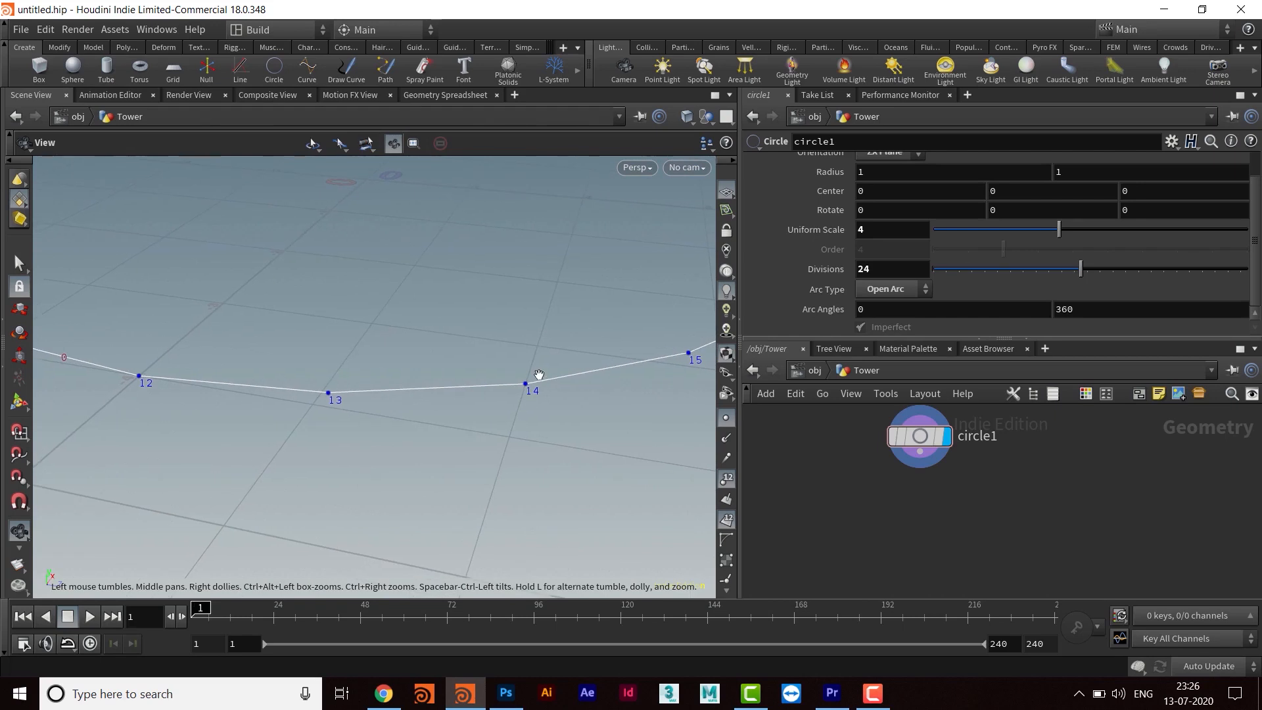
pyautogui.scroll(-10, 440, 397)
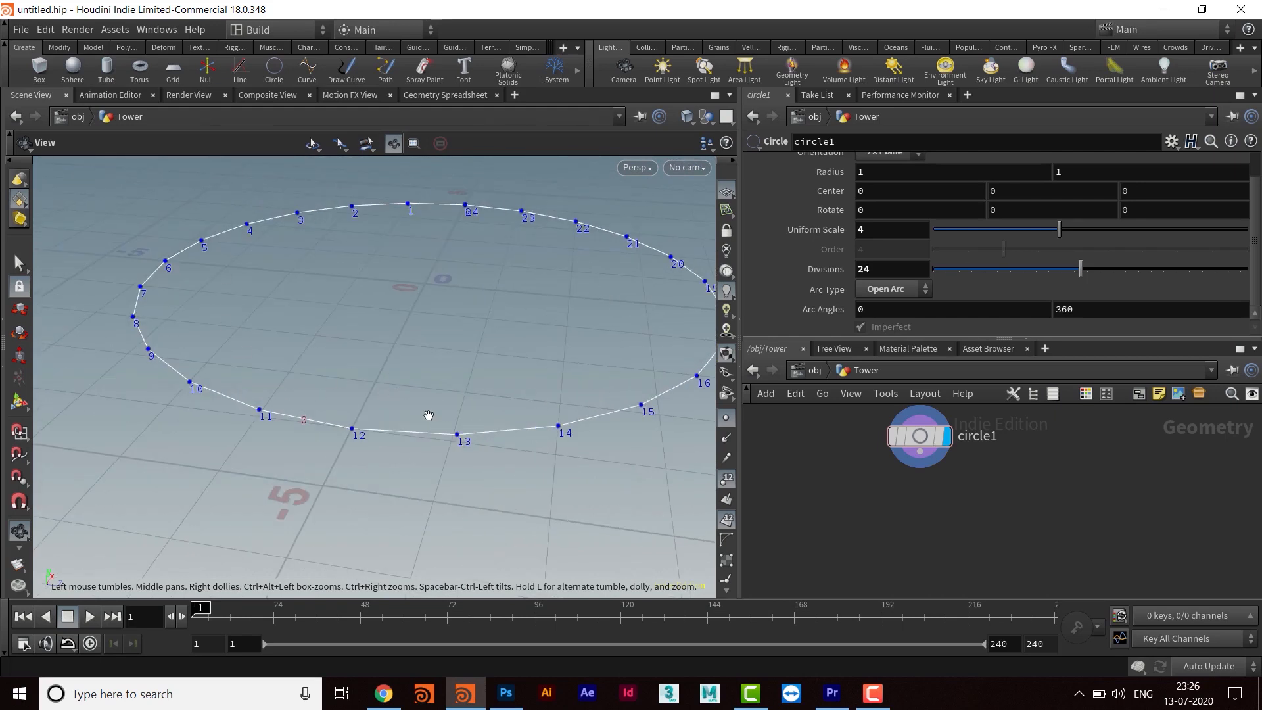
pyautogui.scroll(1, 428, 417)
pyautogui.moveTo(423, 450)
pyautogui.mouseDown()
pyautogui.moveTo(412, 459)
pyautogui.moveTo(451, 451)
pyautogui.moveTo(432, 449)
pyautogui.mouseUp()
pyautogui.moveTo(566, 428); pyautogui.dragTo(543, 438)
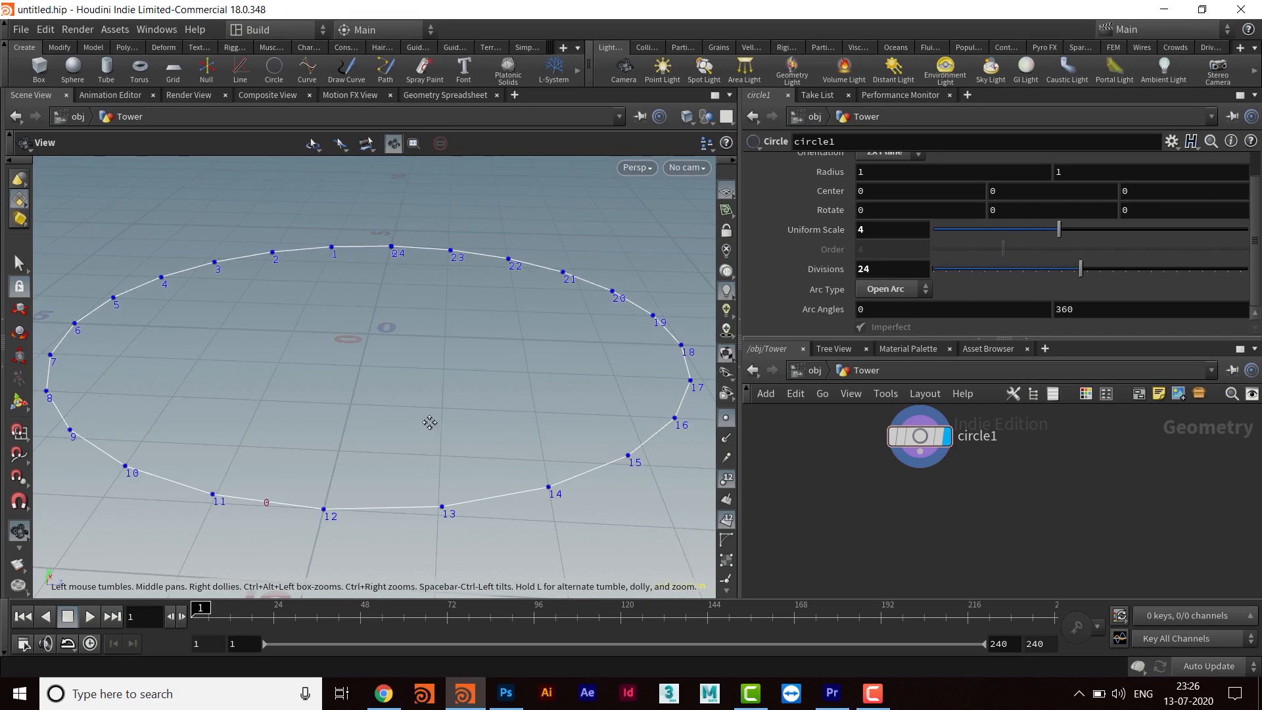
pyautogui.moveTo(431, 422); pyautogui.dragTo(428, 382)
pyautogui.moveTo(456, 502); pyautogui.dragTo(327, 437)
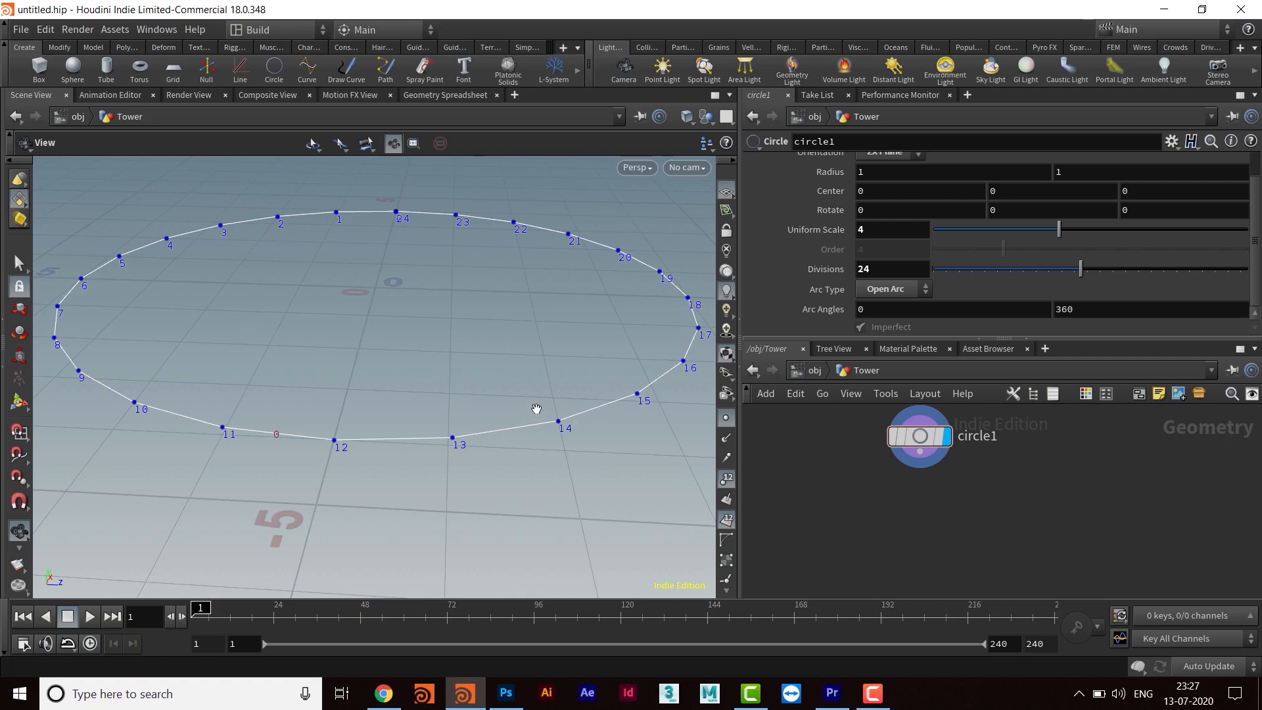
pyautogui.moveTo(530, 406); pyautogui.dragTo(478, 397)
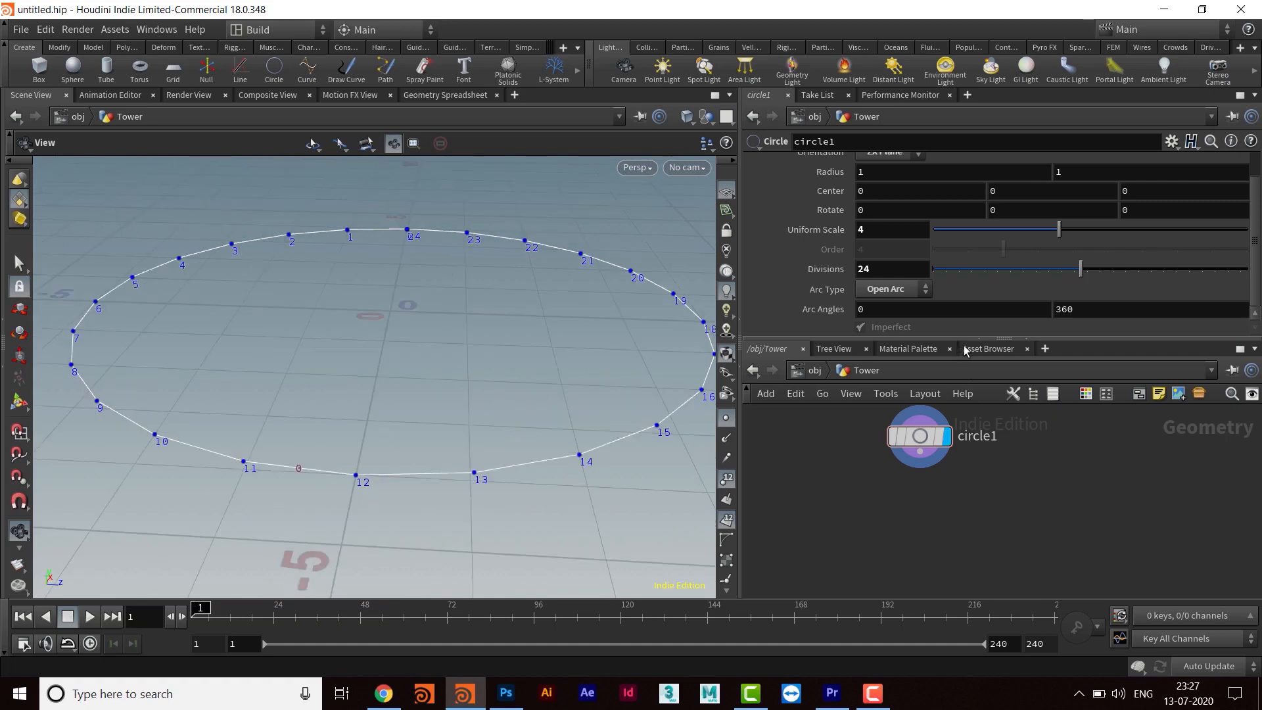
# - Add a Convert Line node fed by the circle node and lay out the network neatly
pyautogui.moveTo(965, 338); pyautogui.dragTo(966, 253)
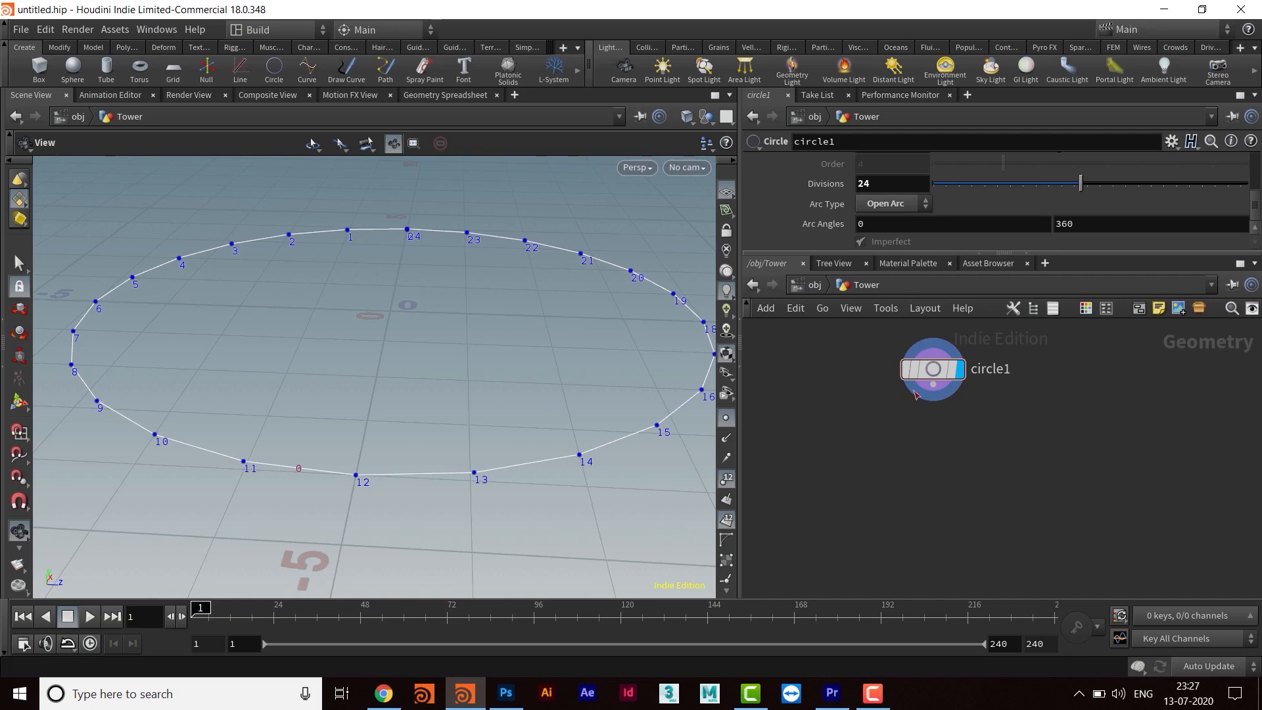
pyautogui.click(933, 385)
pyautogui.press('Tab')
pyautogui.write('convert')
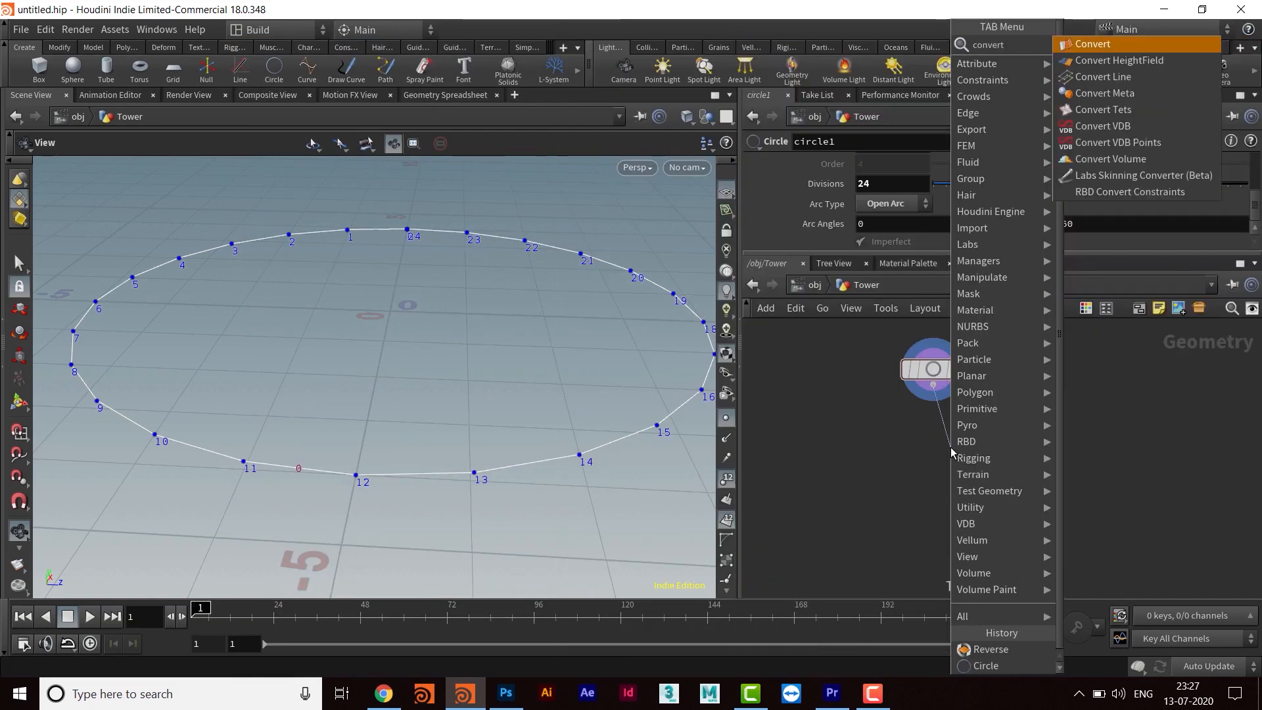
pyautogui.press('Down')
pyautogui.press('Down')
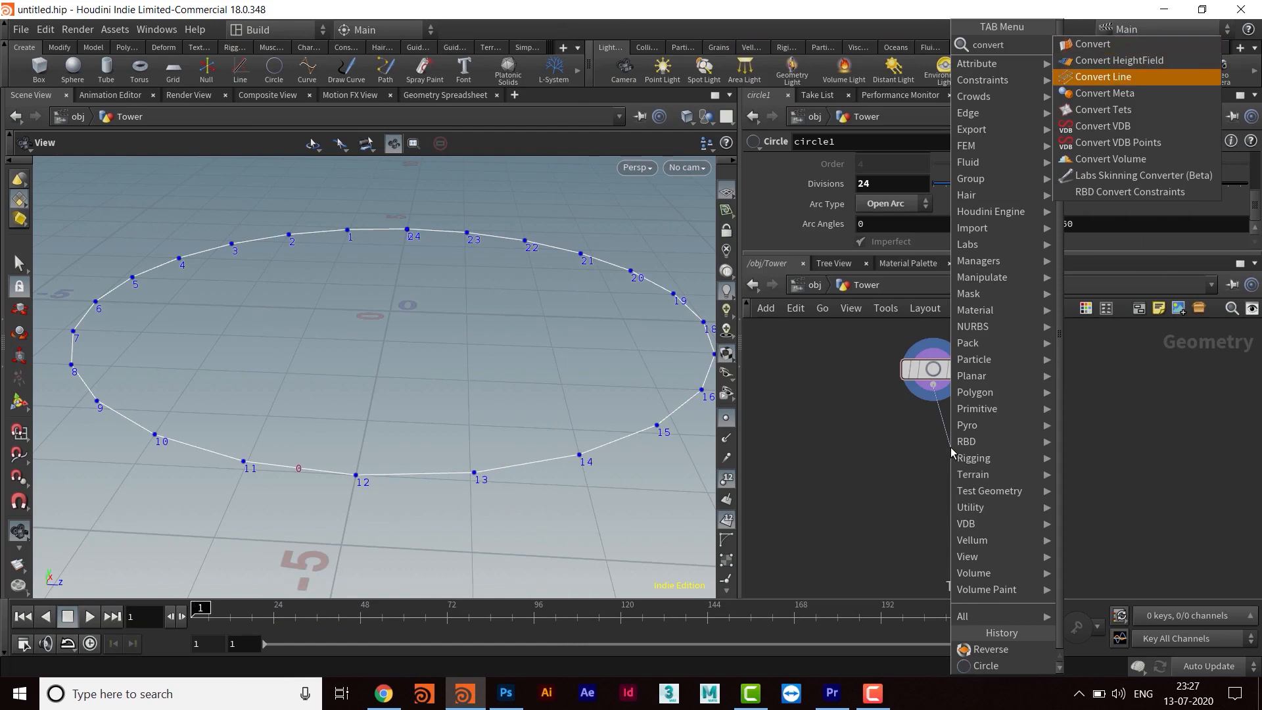
pyautogui.press('Return')
pyautogui.moveTo(951, 447); pyautogui.dragTo(920, 465)
pyautogui.press('l')
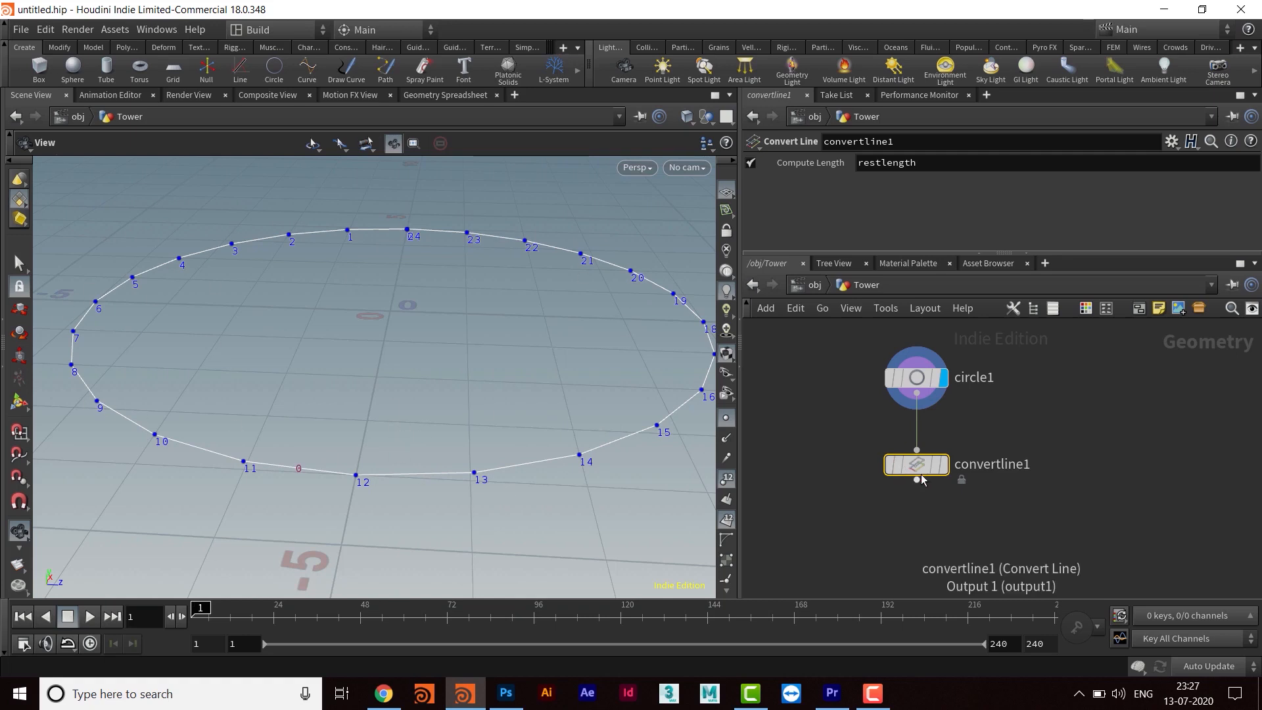
# - Display the Convert Line node's output and inspect the primitive numbers of the separate segments around the ring
pyautogui.moveTo(827, 428); pyautogui.dragTo(999, 503)
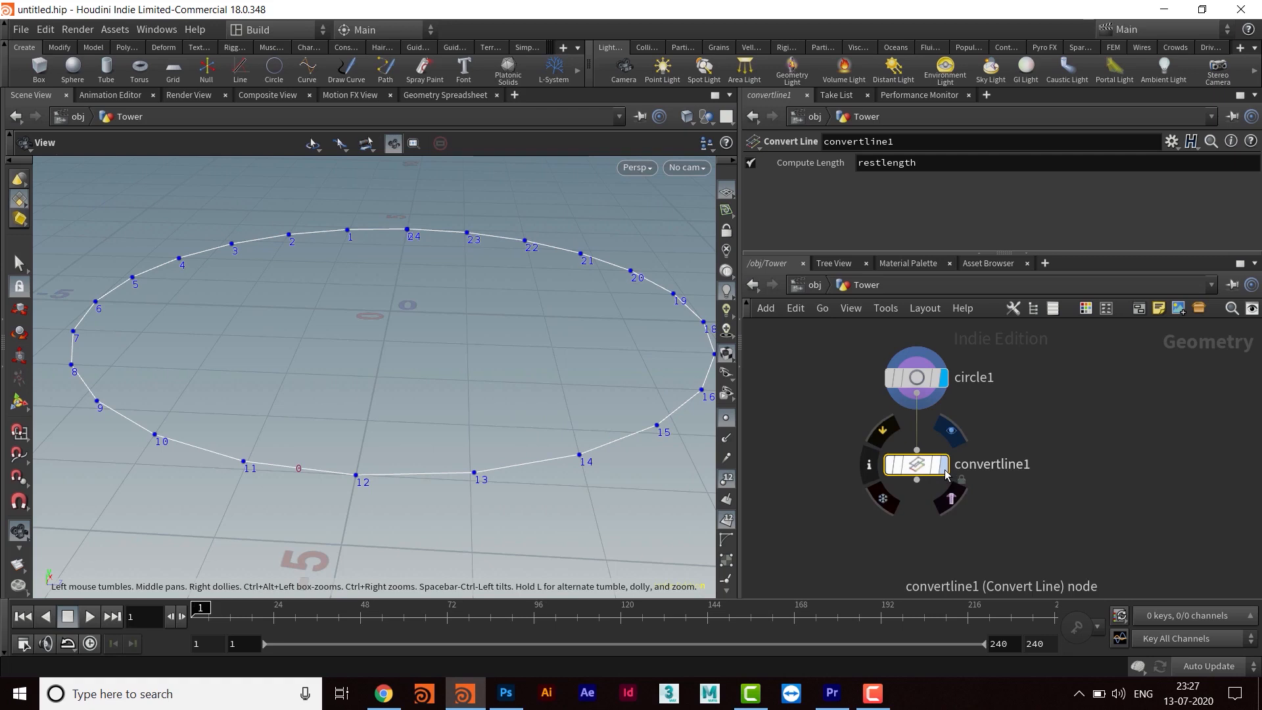
pyautogui.click(944, 468)
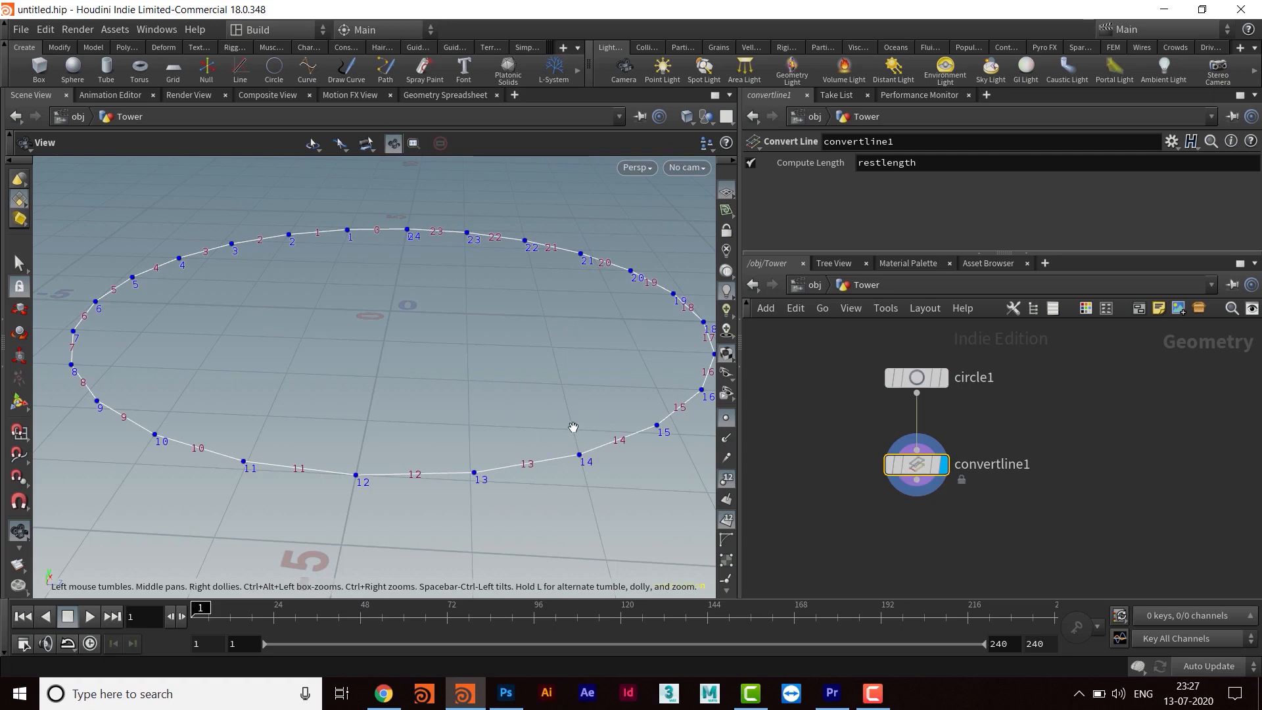
pyautogui.moveTo(572, 417); pyautogui.dragTo(393, 358, button='right')
pyautogui.moveTo(462, 435); pyautogui.dragTo(368, 421, button='right')
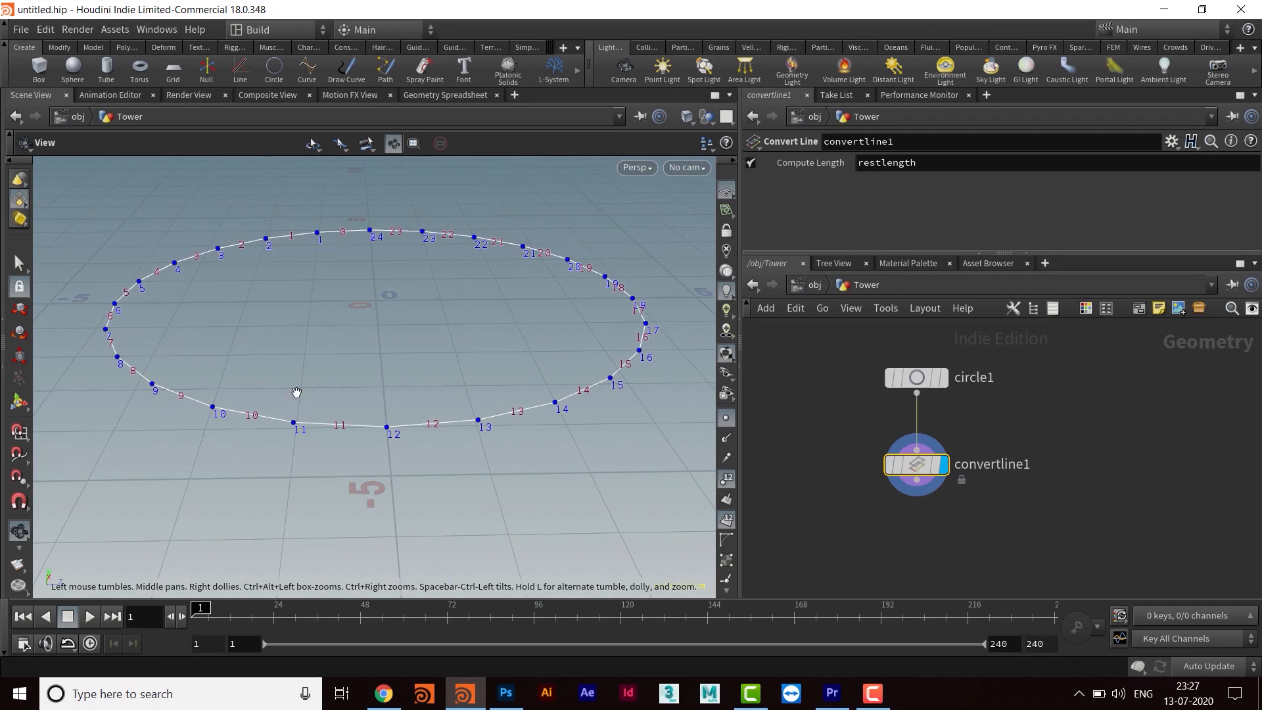
pyautogui.moveTo(436, 451)
pyautogui.mouseDown(button='right')
pyautogui.moveTo(493, 451)
pyautogui.moveTo(440, 458)
pyautogui.mouseUp(button='right')
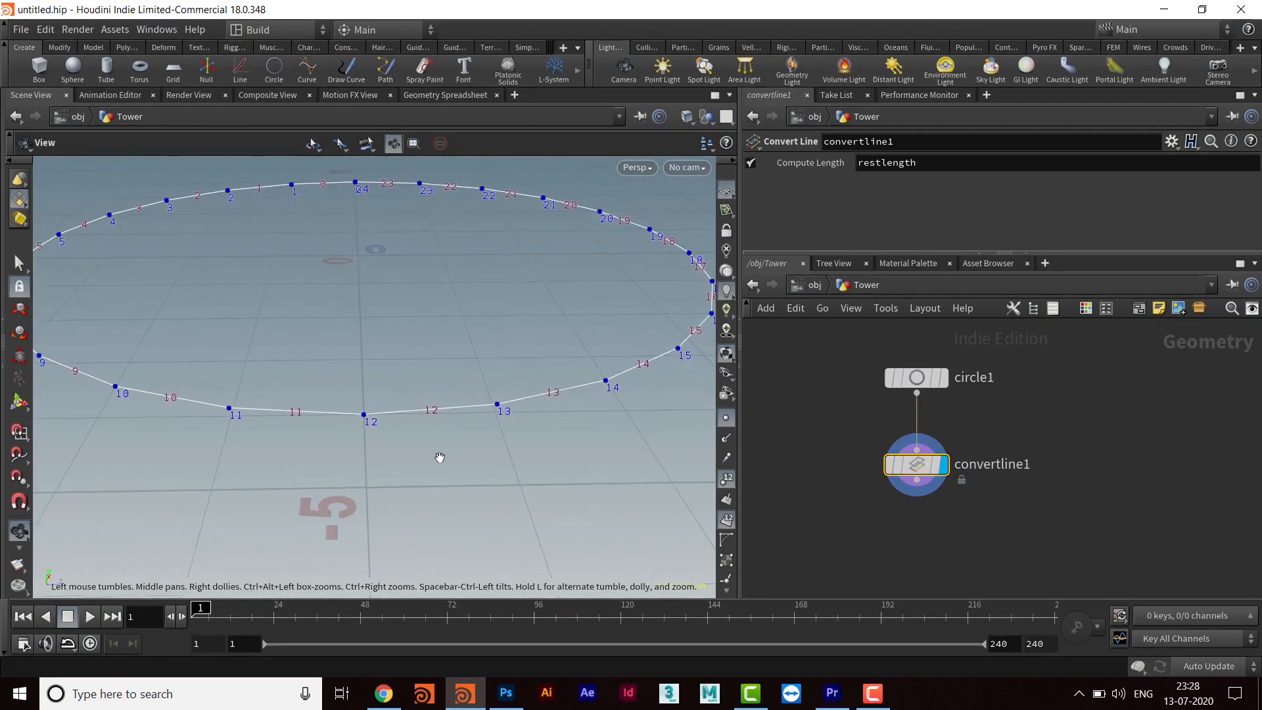
pyautogui.moveTo(440, 458); pyautogui.dragTo(460, 460, button='middle')
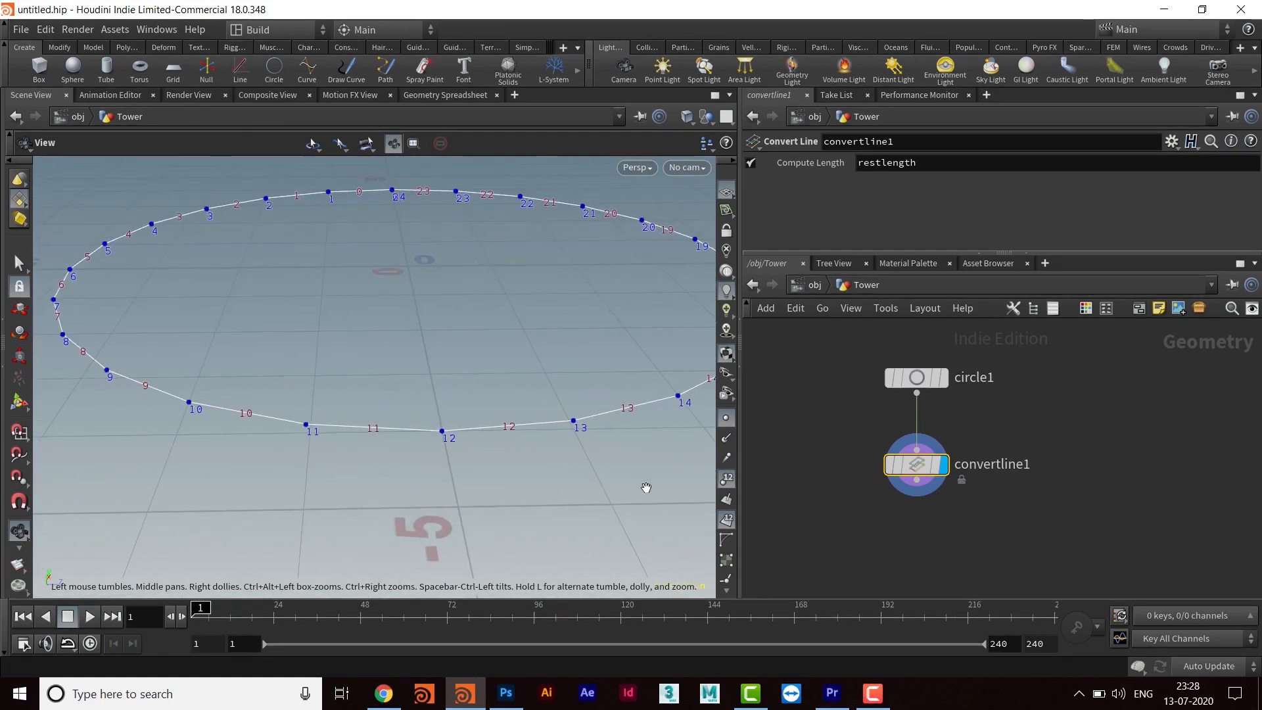
pyautogui.moveTo(535, 476); pyautogui.dragTo(463, 475, button='right')
pyautogui.moveTo(463, 476); pyautogui.dragTo(527, 446, button='middle')
pyautogui.moveTo(436, 481); pyautogui.dragTo(540, 479, button='right')
# - Add a For-Each Primitive loop below the Convert Line node
pyautogui.moveTo(977, 548); pyautogui.dragTo(992, 475, button='middle')
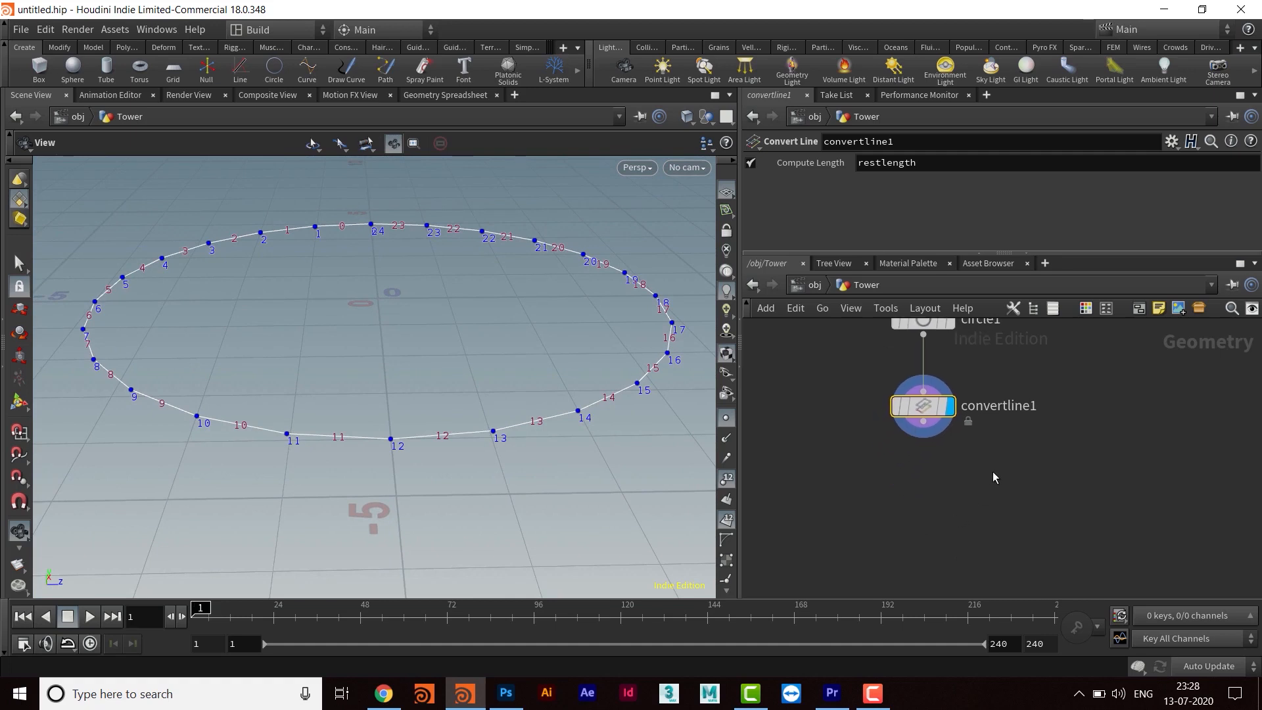
pyautogui.moveTo(958, 487); pyautogui.dragTo(942, 484, button='middle')
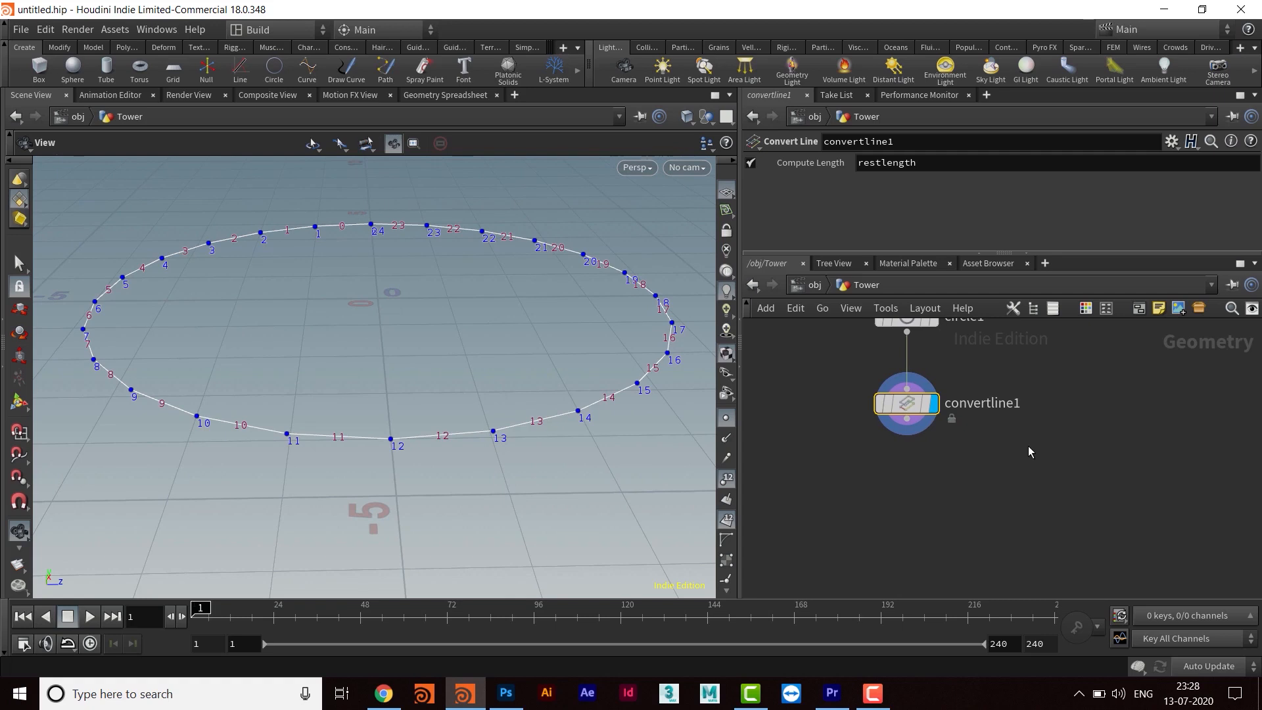
pyautogui.press('Tab')
pyautogui.write('for')
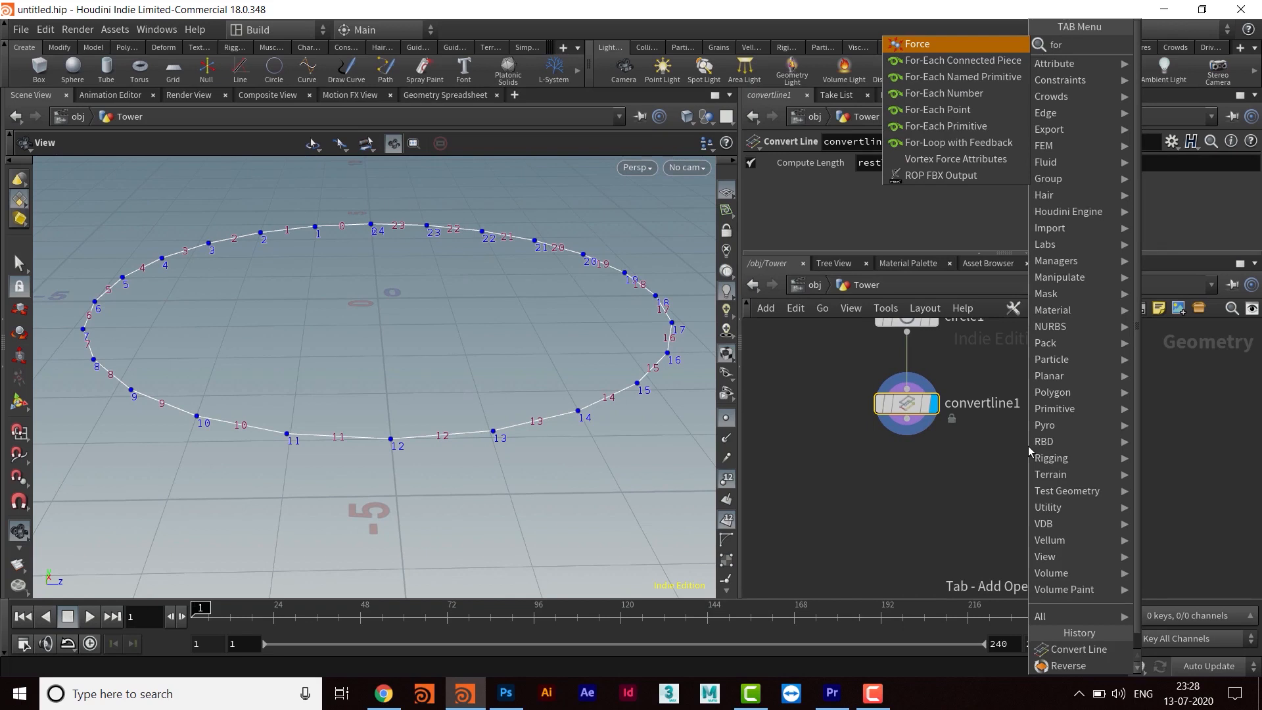
pyautogui.press('Down')
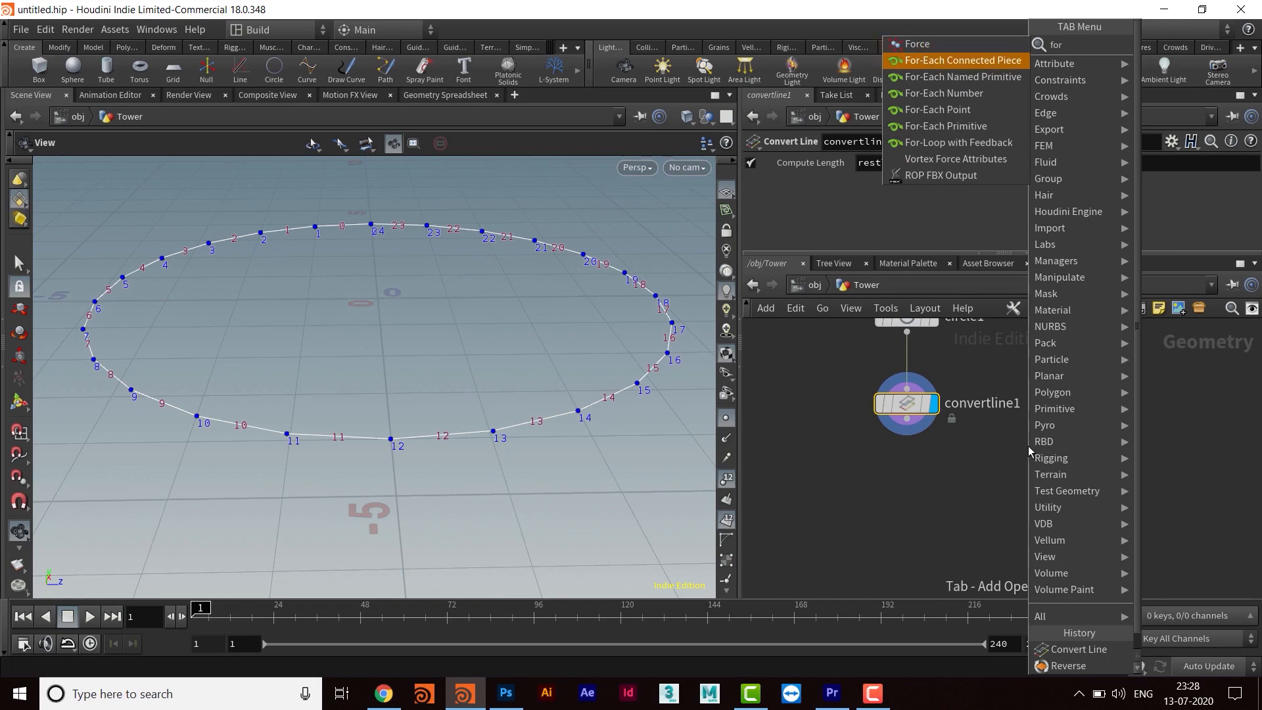
pyautogui.press('Down')
pyautogui.press('Down')
pyautogui.press('Down')
pyautogui.press('Down')
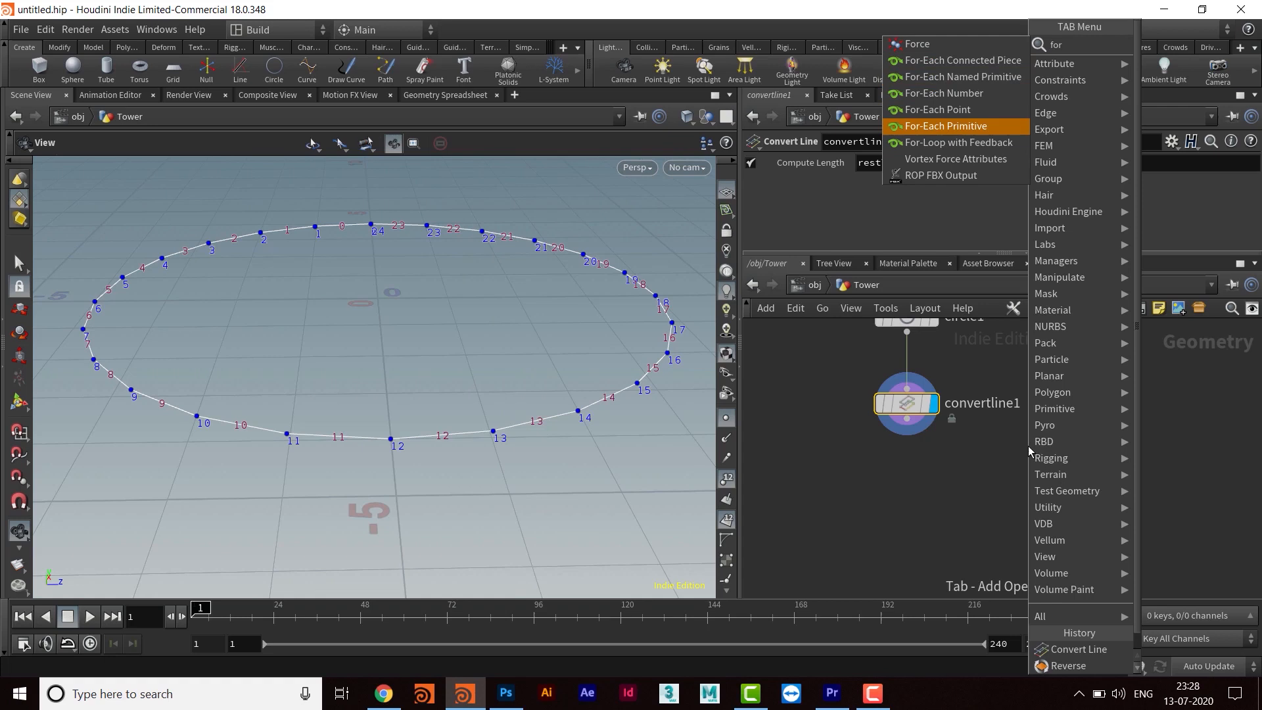
pyautogui.press('Return')
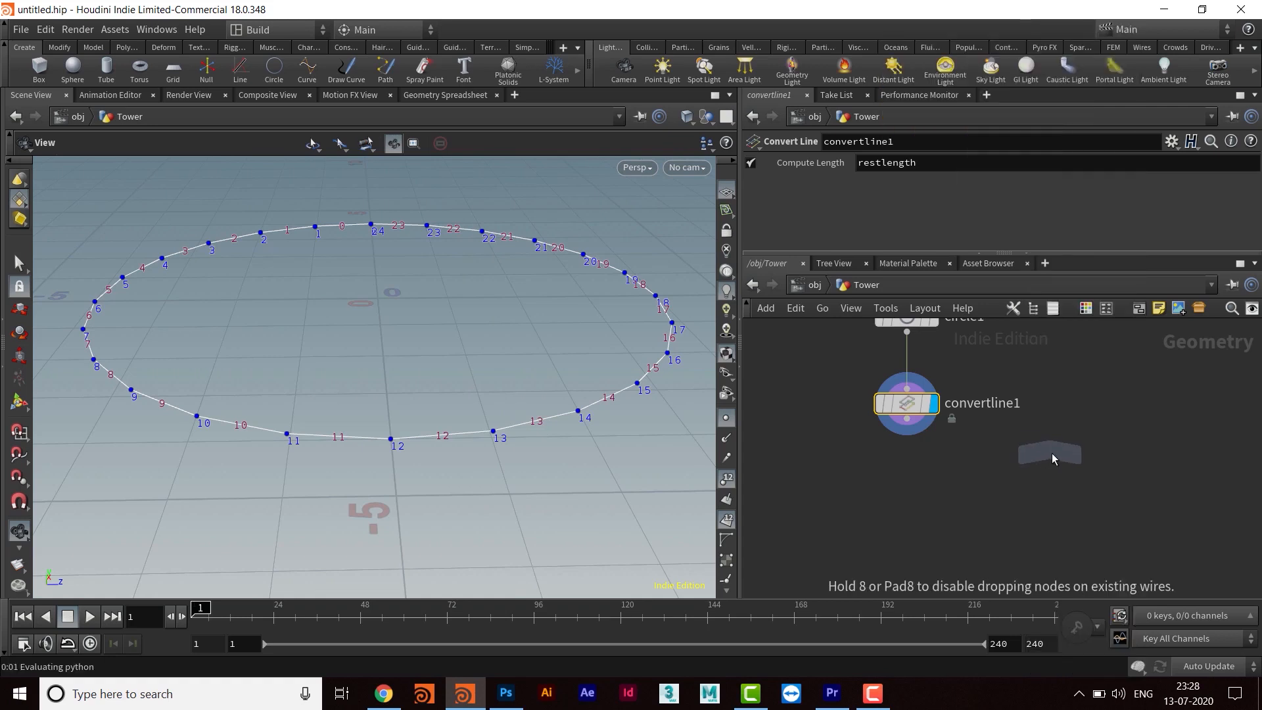
pyautogui.click(918, 506)
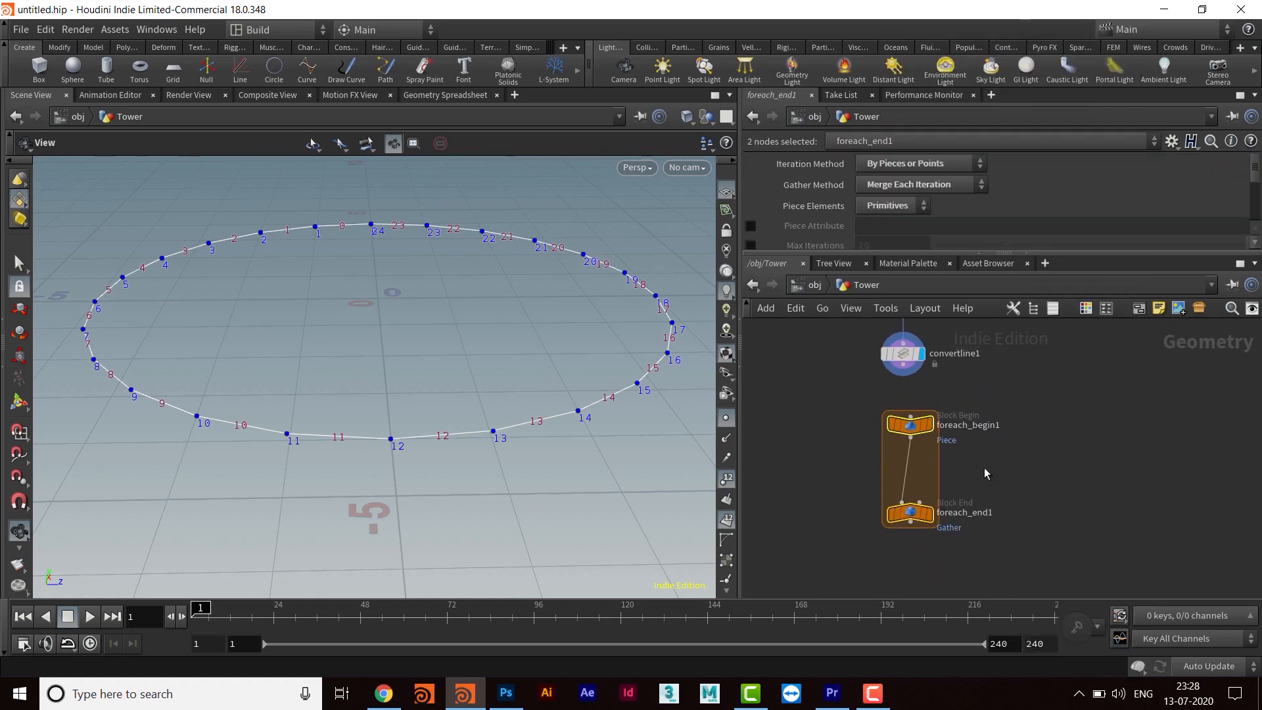
# - Wire the Convert Line output into the loop's begin block and space the begin and end blocks further apart
pyautogui.moveTo(738, 409); pyautogui.dragTo(572, 409)
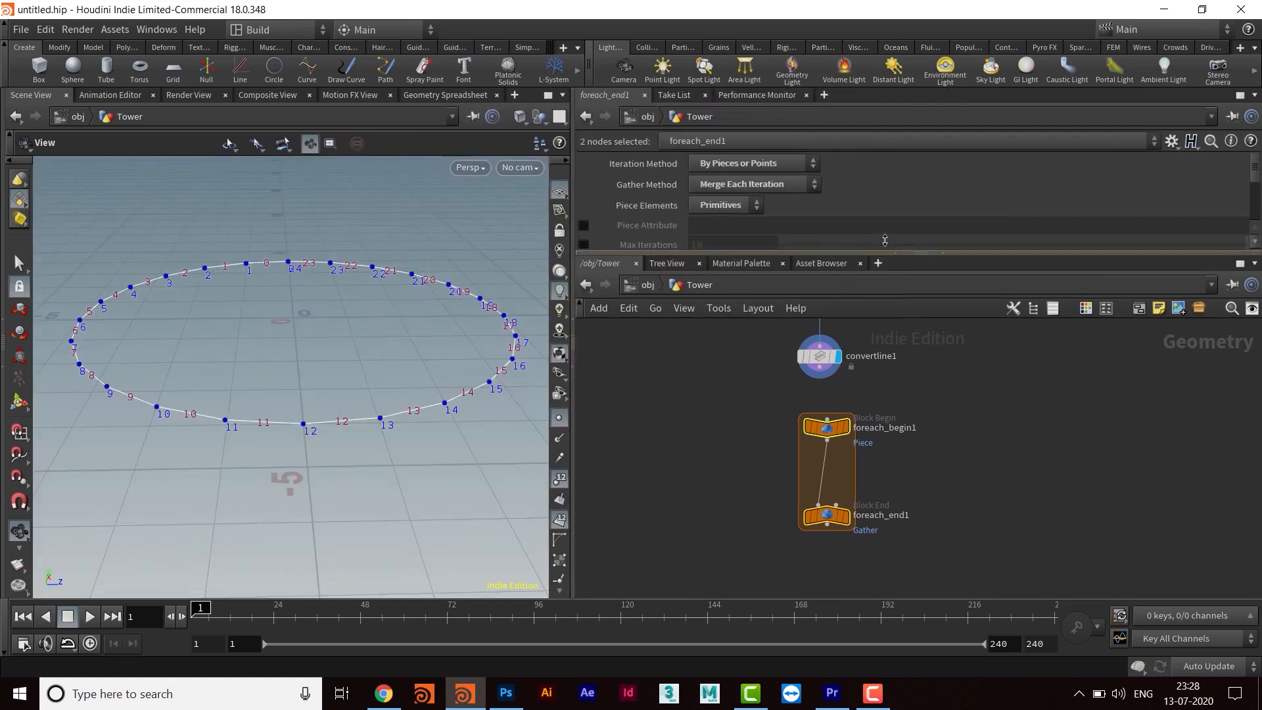
pyautogui.moveTo(881, 253); pyautogui.dragTo(883, 246)
pyautogui.scroll(5, 911, 434)
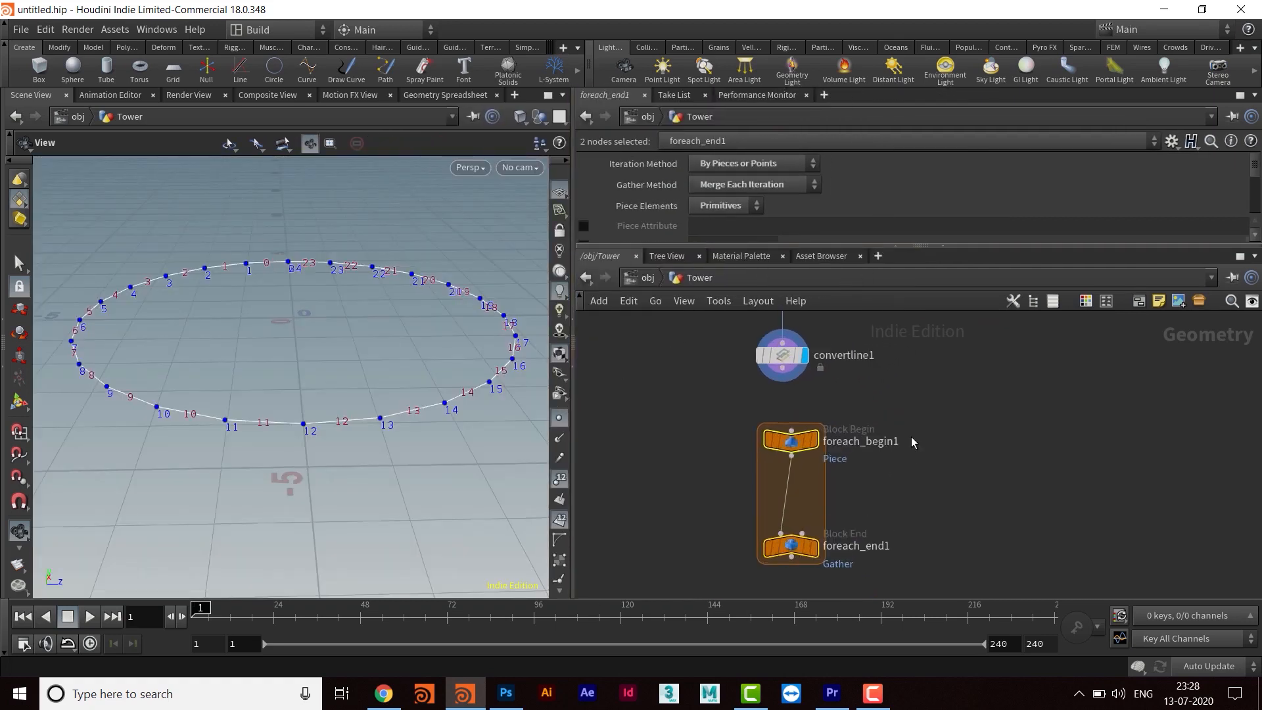
pyautogui.click(921, 429)
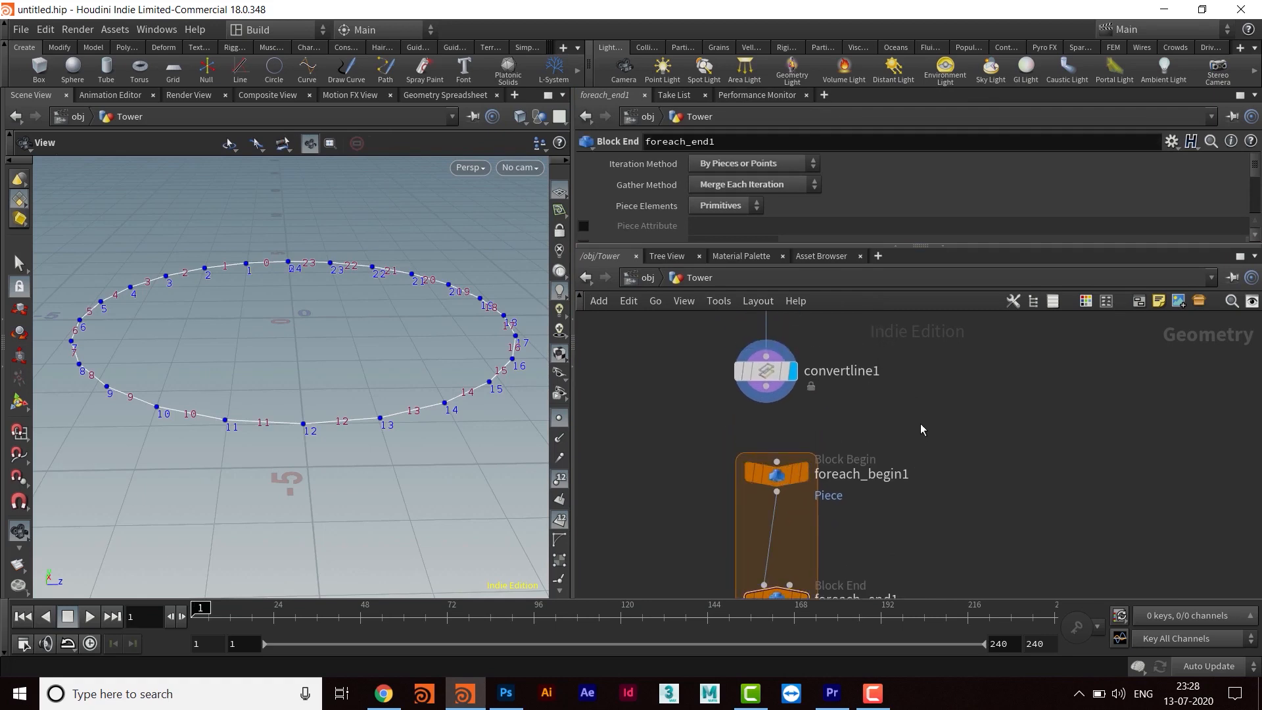
pyautogui.click(765, 387)
pyautogui.click(776, 463)
pyautogui.moveTo(899, 516); pyautogui.dragTo(896, 493, button='middle')
pyautogui.moveTo(781, 449); pyautogui.dragTo(779, 415)
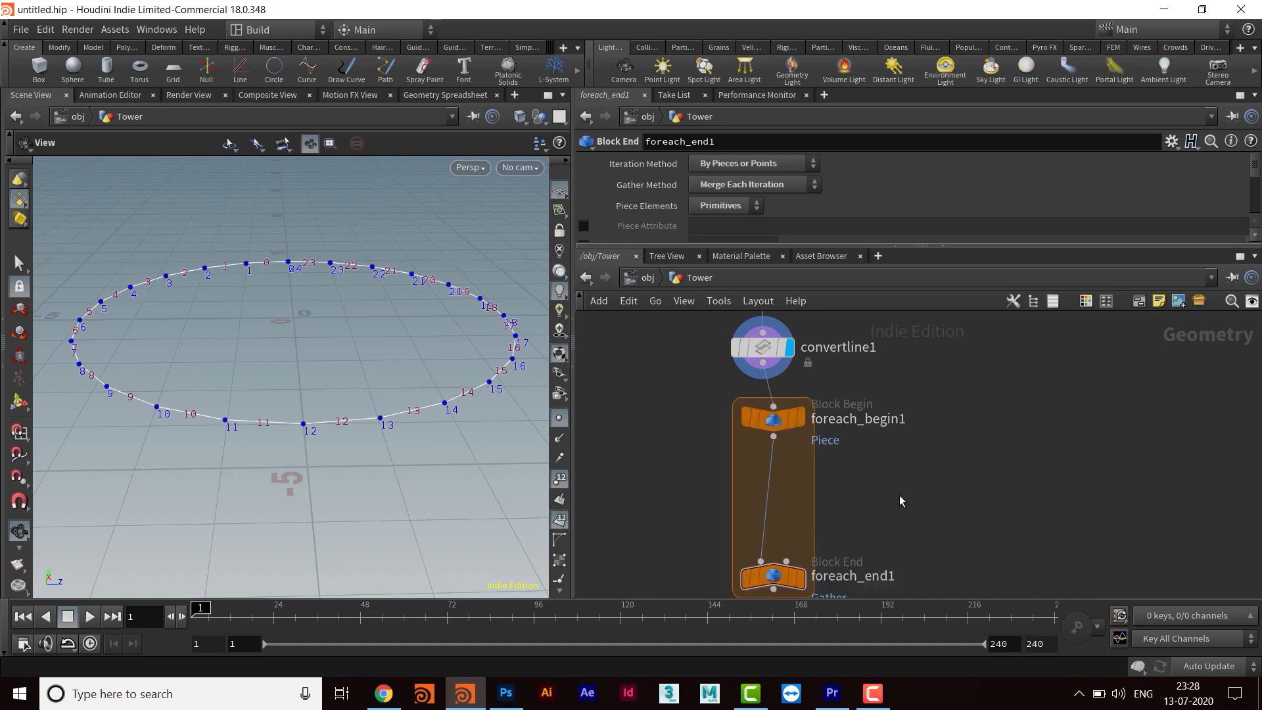
pyautogui.scroll(-3, 906, 454)
pyautogui.moveTo(822, 506); pyautogui.dragTo(821, 571)
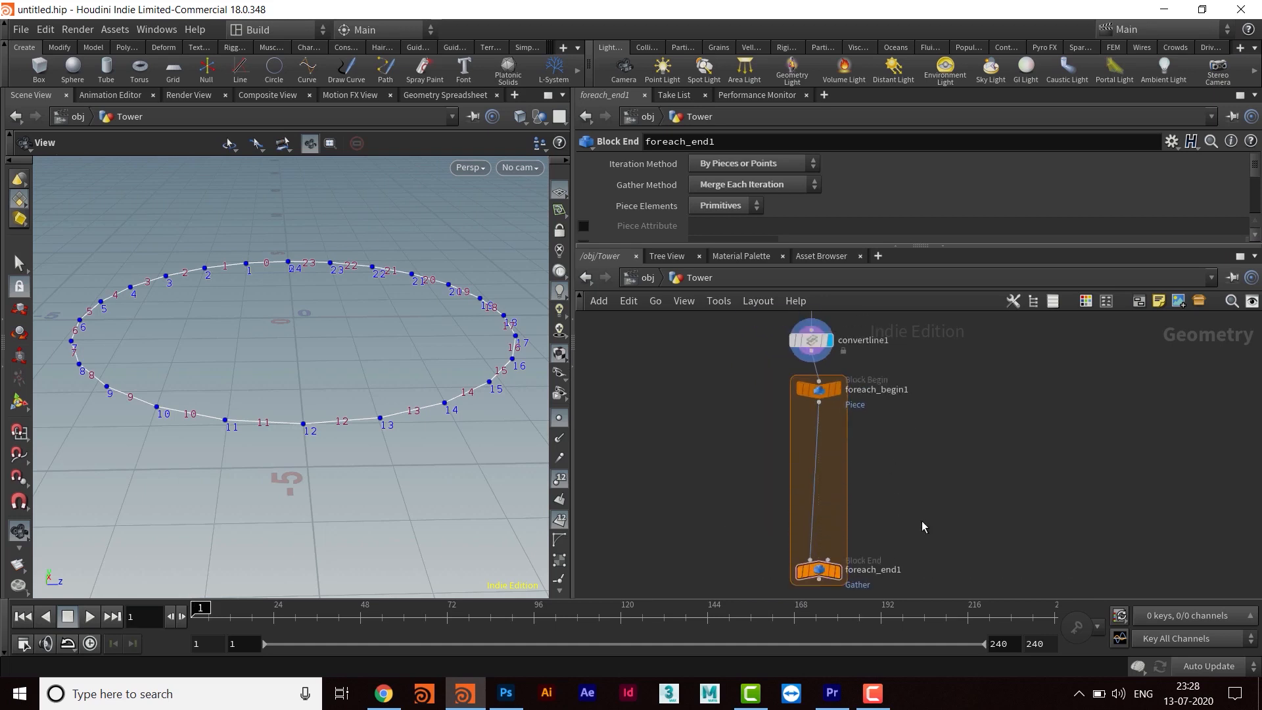
pyautogui.scroll(3, 896, 510)
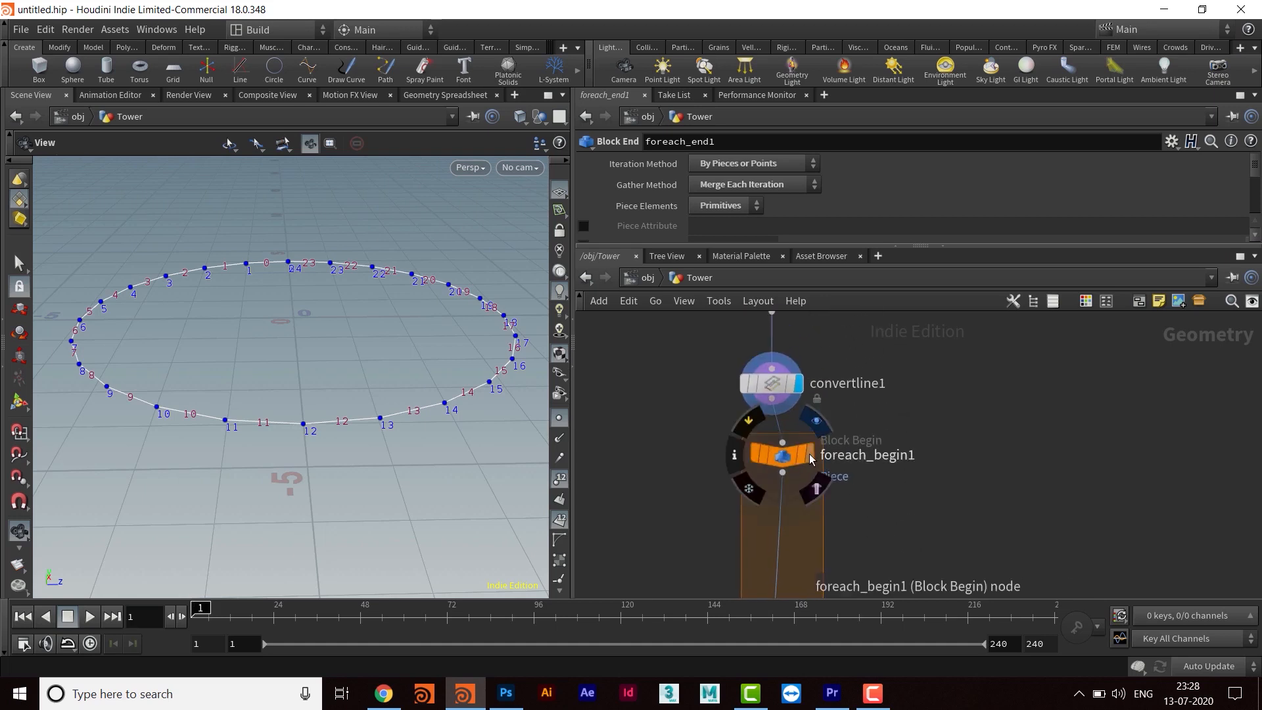
# - Display the loop's begin block and inspect its single line segment in the viewport
pyautogui.click(812, 458)
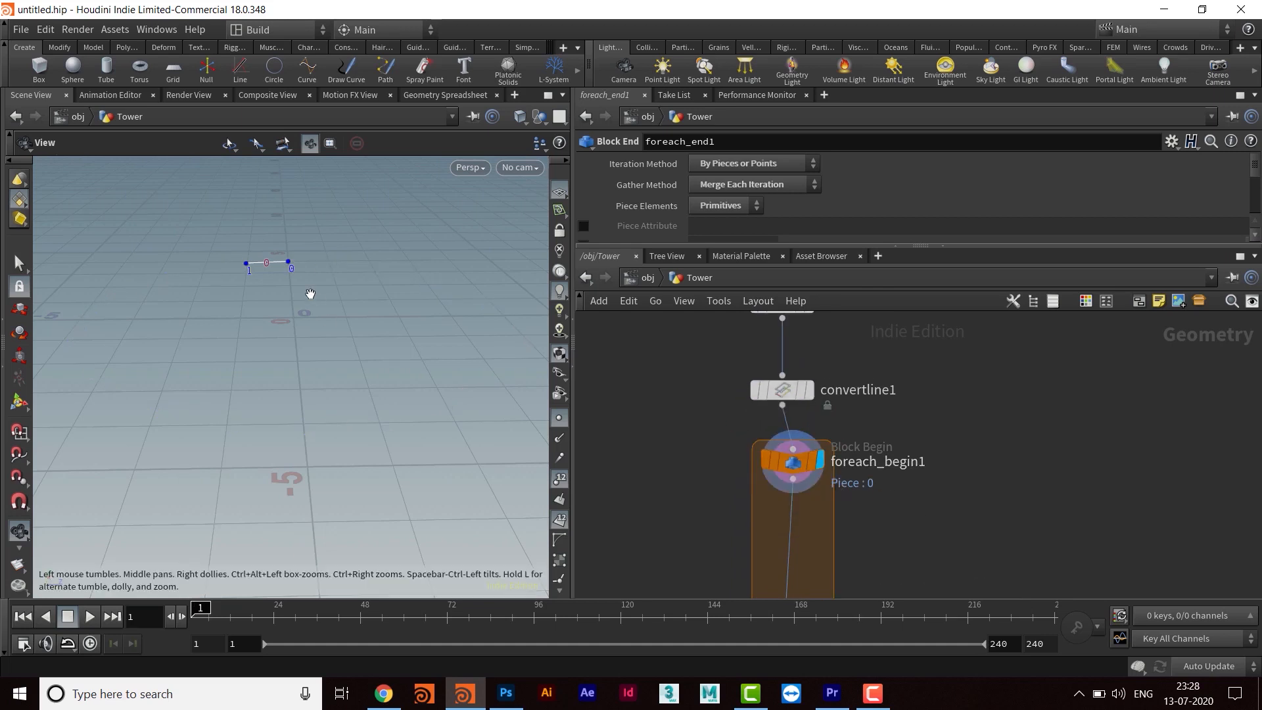
pyautogui.moveTo(223, 303); pyautogui.dragTo(310, 348)
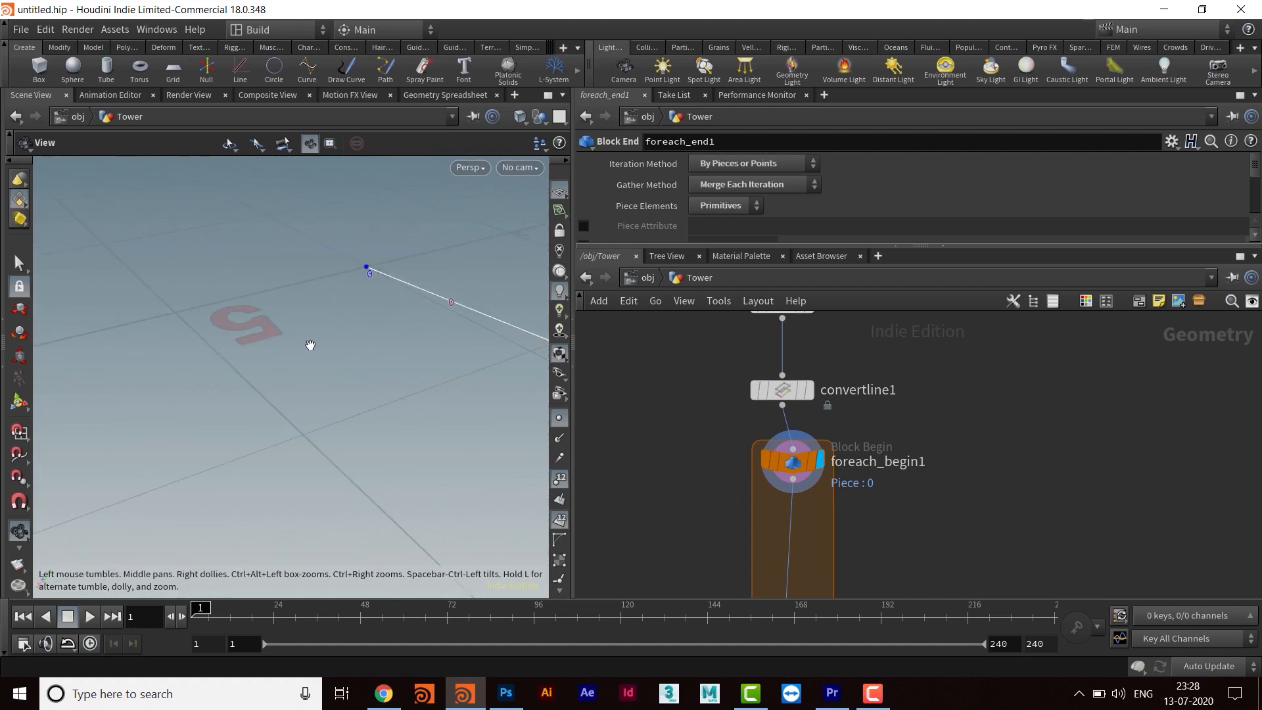
pyautogui.press('f')
pyautogui.moveTo(275, 426); pyautogui.dragTo(305, 383)
pyautogui.moveTo(576, 364); pyautogui.dragTo(653, 364)
pyautogui.moveTo(402, 380); pyautogui.dragTo(372, 414)
pyautogui.moveTo(372, 414); pyautogui.dragTo(344, 402, button='middle')
pyautogui.scroll(-5, 891, 469)
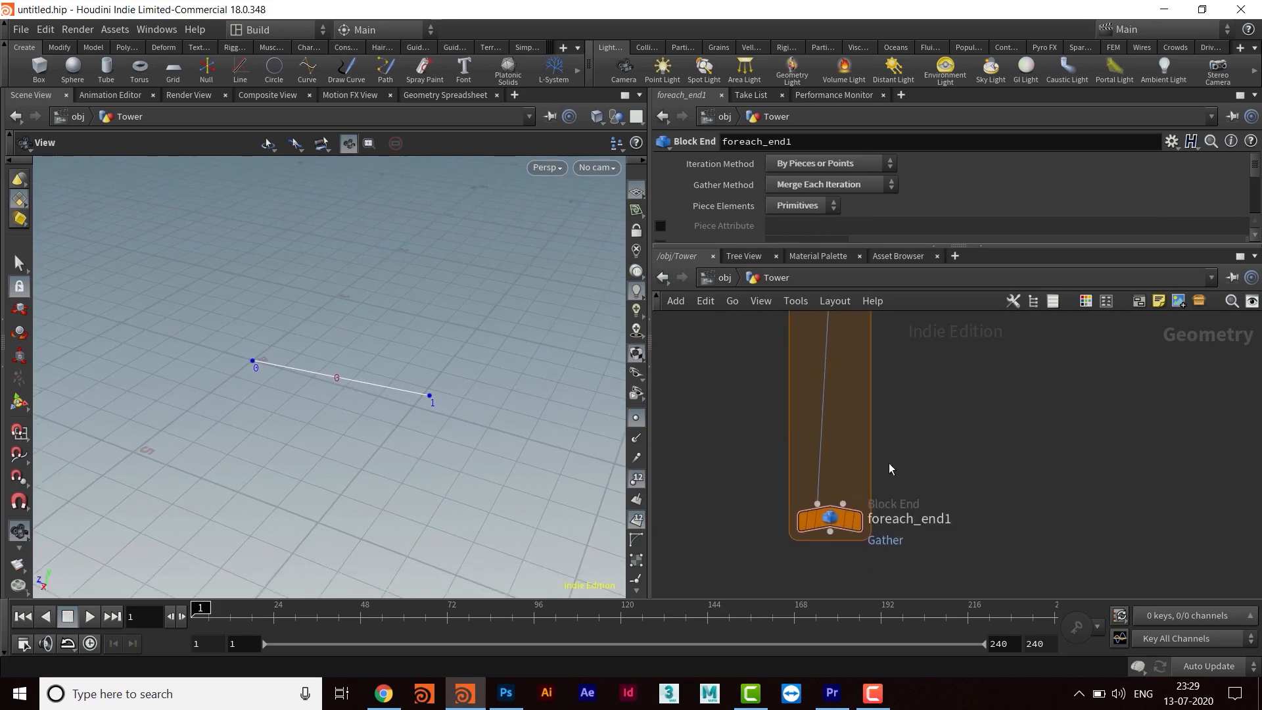
# - Display the loop's end block and turn on Single Pass to isolate one iteration
pyautogui.click(854, 521)
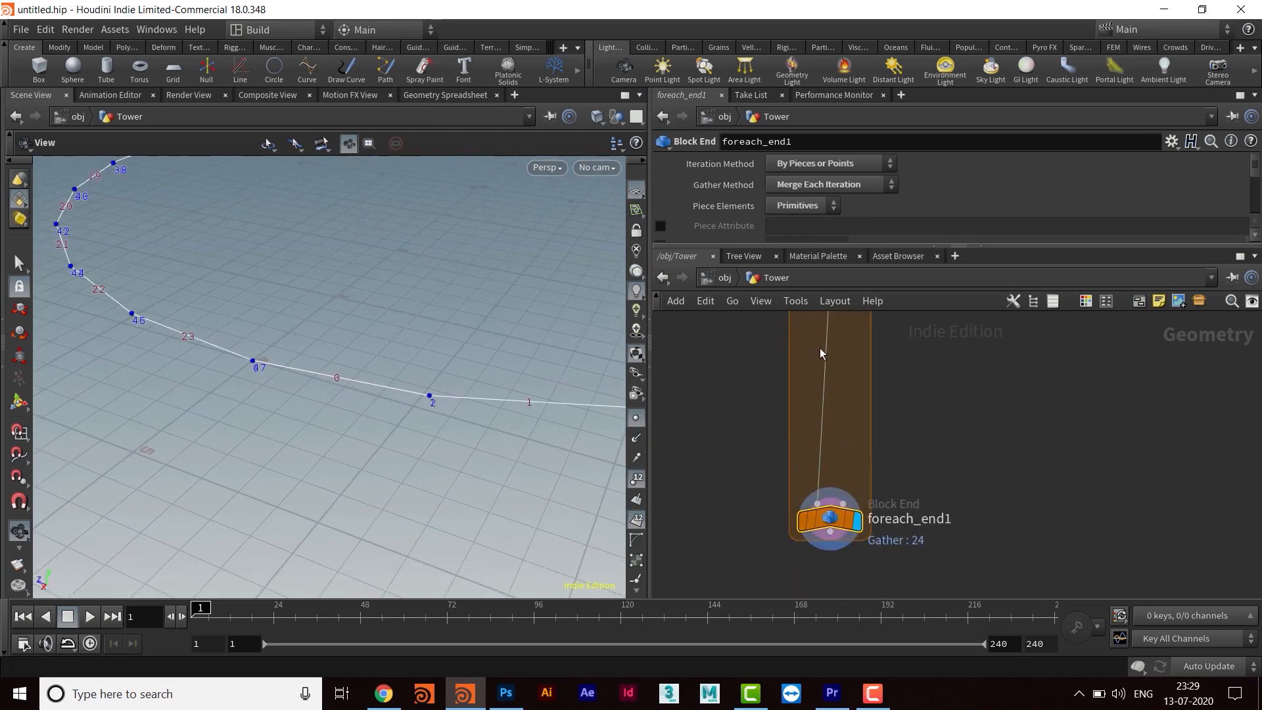
pyautogui.moveTo(837, 242); pyautogui.dragTo(837, 455)
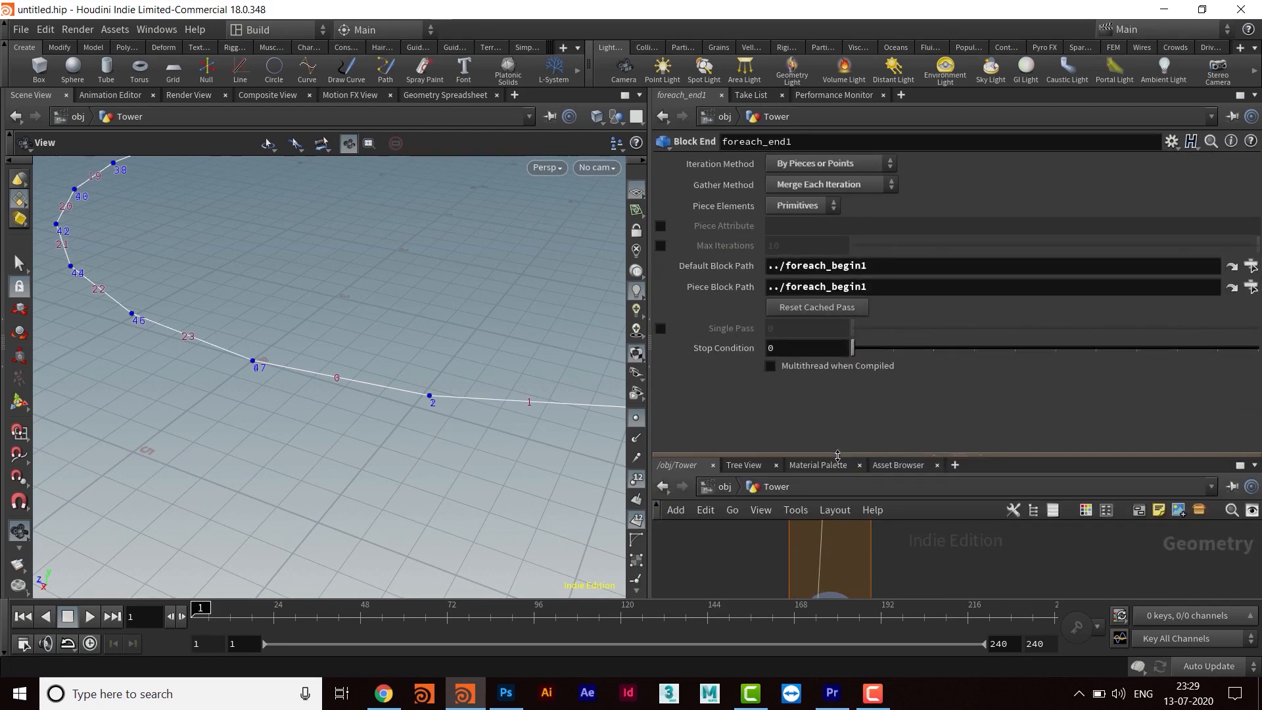
pyautogui.click(661, 329)
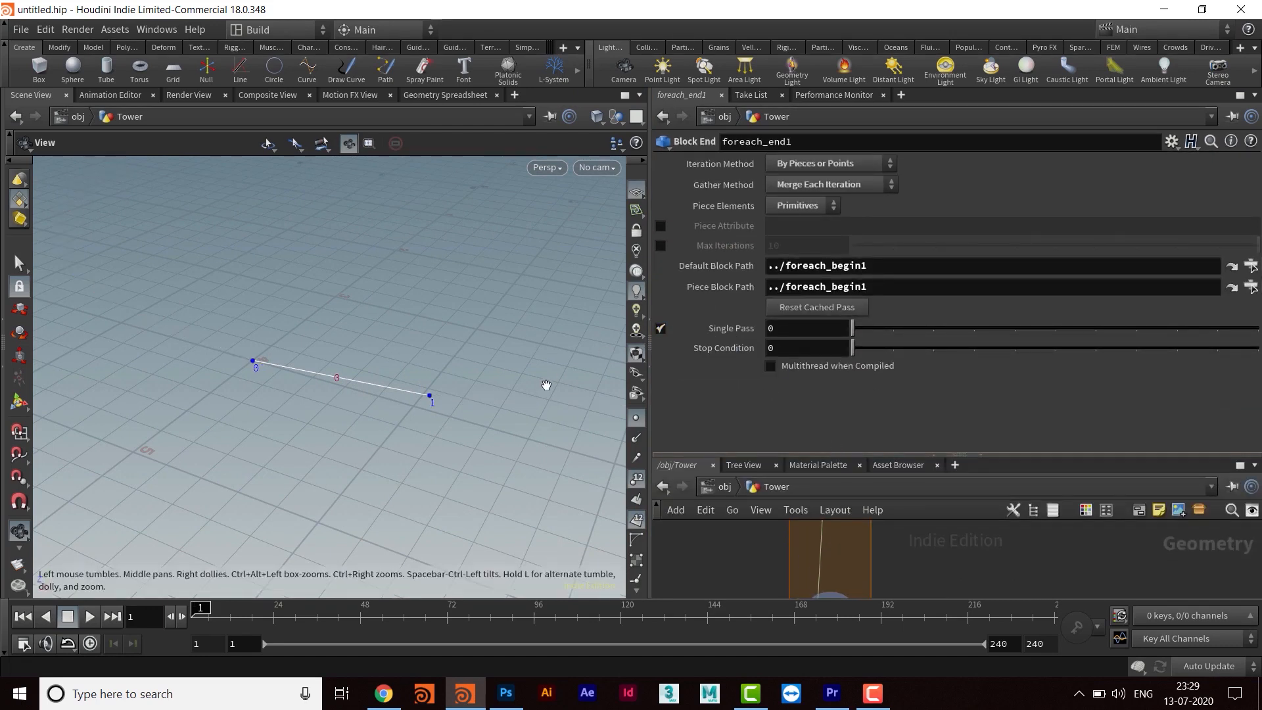
pyautogui.moveTo(432, 401); pyautogui.dragTo(375, 403, button='middle')
pyautogui.moveTo(375, 403); pyautogui.dragTo(383, 403, button='right')
pyautogui.moveTo(401, 380); pyautogui.dragTo(389, 363, button='middle')
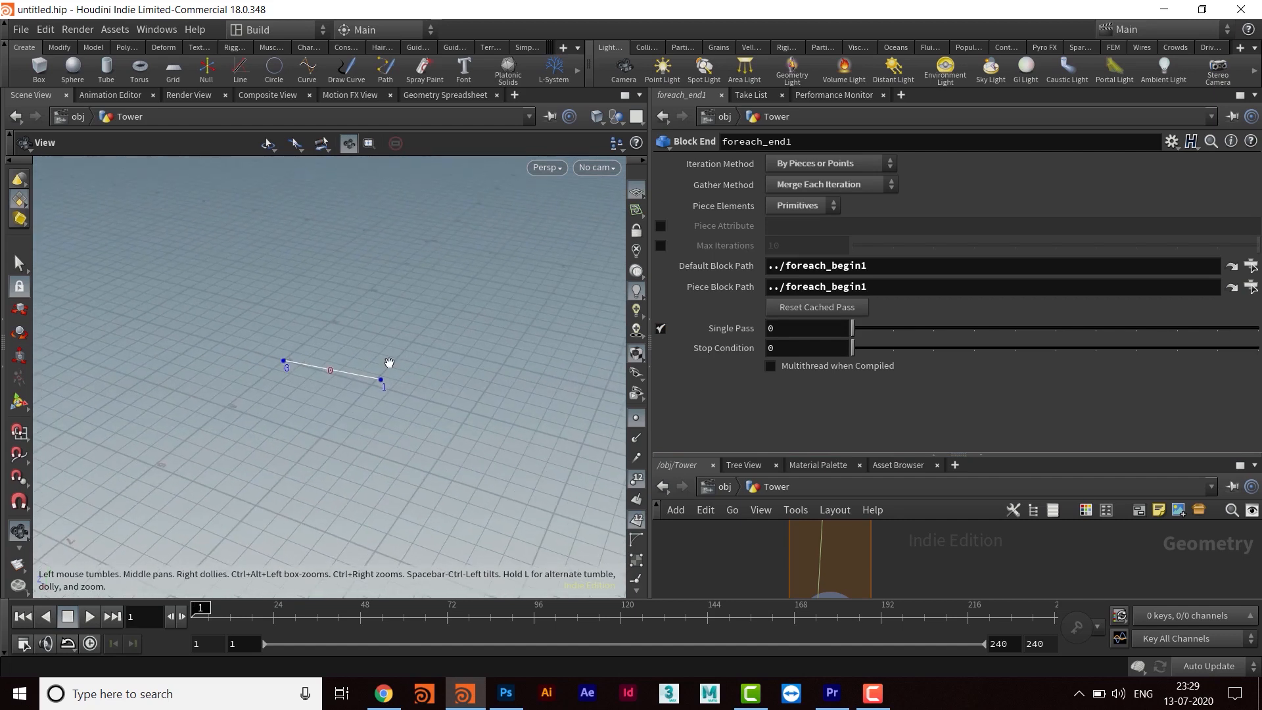
pyautogui.moveTo(408, 423); pyautogui.dragTo(397, 420, button='middle')
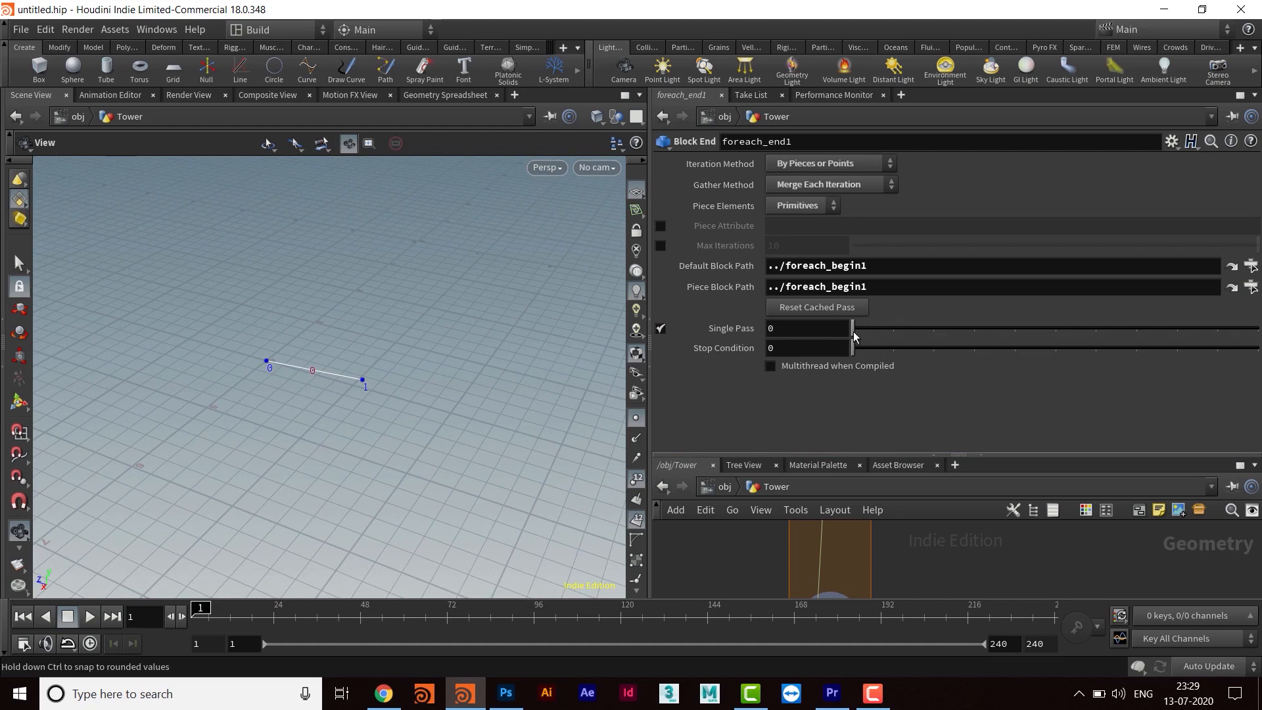
# - Step Single Pass to 2 and back to 0, and turn the option off
pyautogui.moveTo(886, 330); pyautogui.dragTo(925, 332)
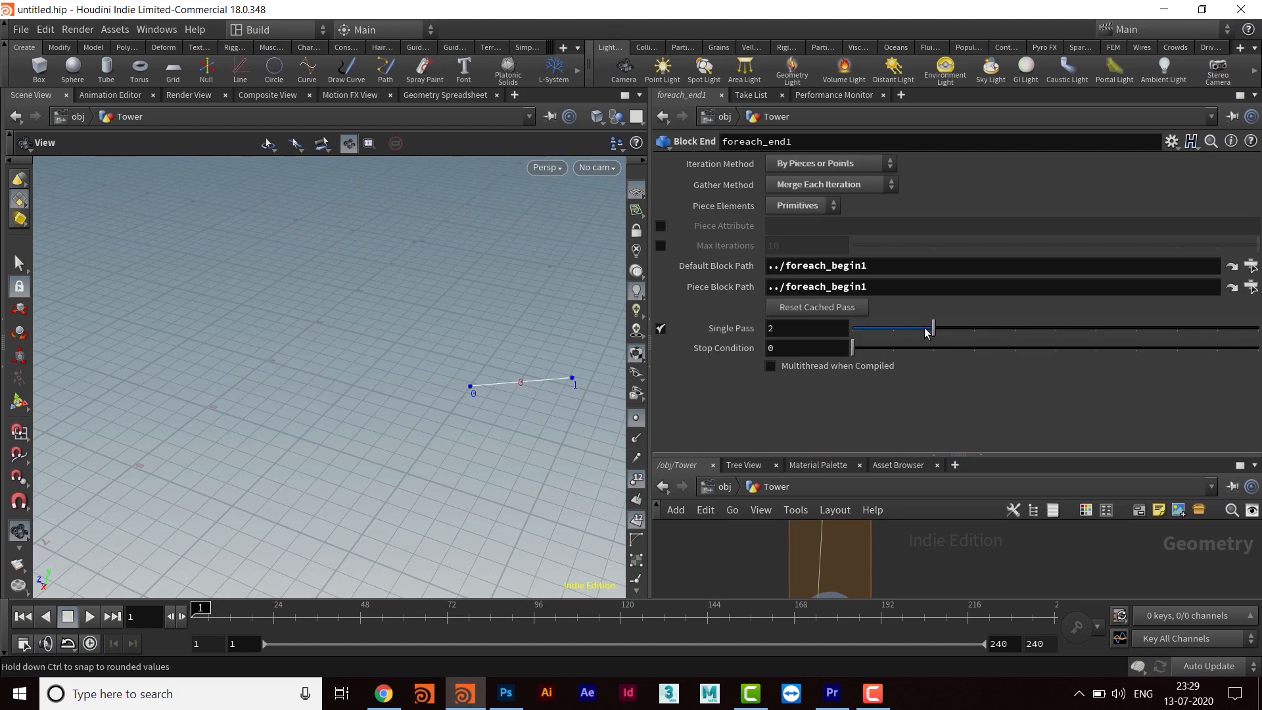
pyautogui.click(854, 331)
pyautogui.moveTo(336, 389); pyautogui.dragTo(395, 403)
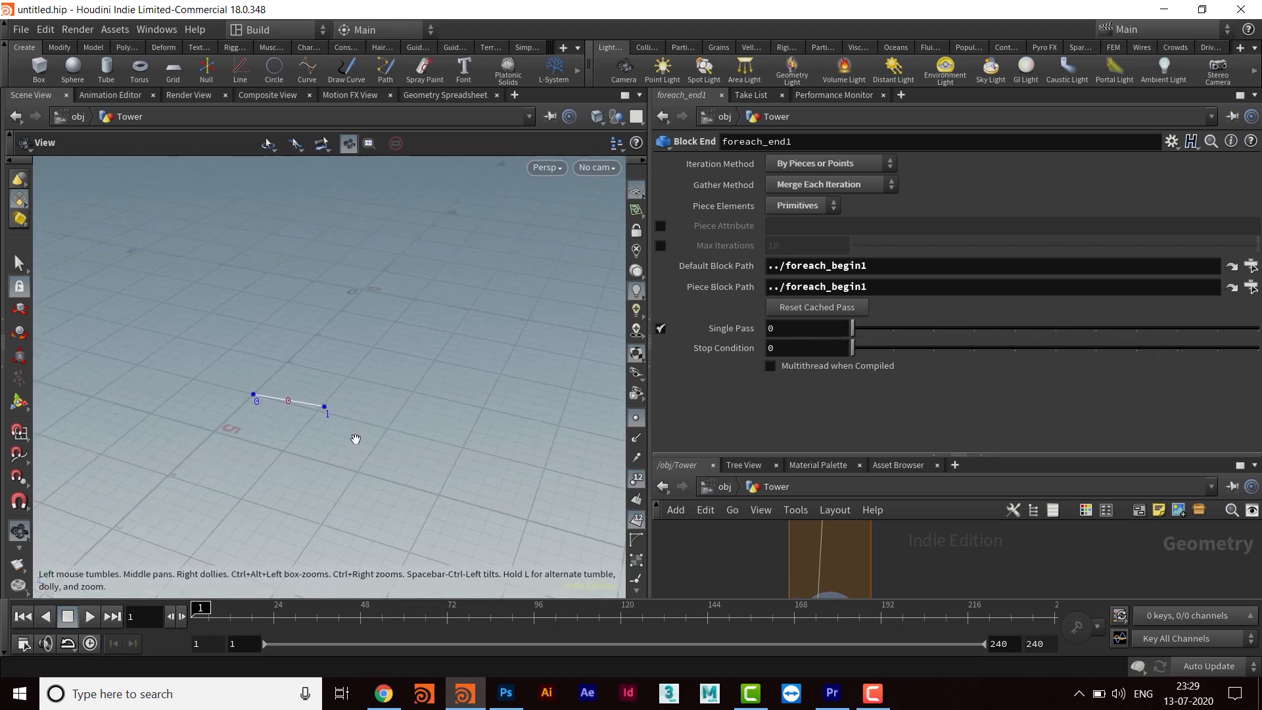
pyautogui.click(661, 328)
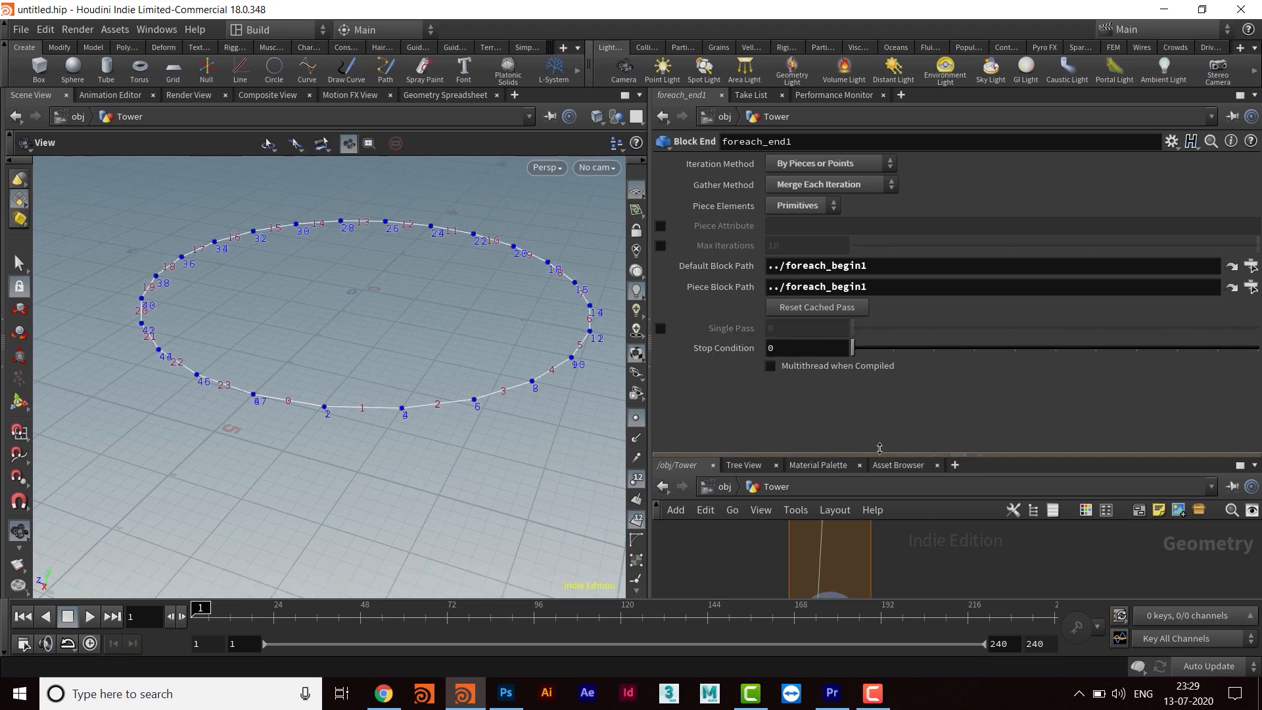
# - Display the loop's begin block again and examine the segment's position and orientation on the grid
pyautogui.moveTo(881, 447); pyautogui.dragTo(880, 300)
pyautogui.moveTo(924, 308); pyautogui.dragTo(928, 493, button='middle')
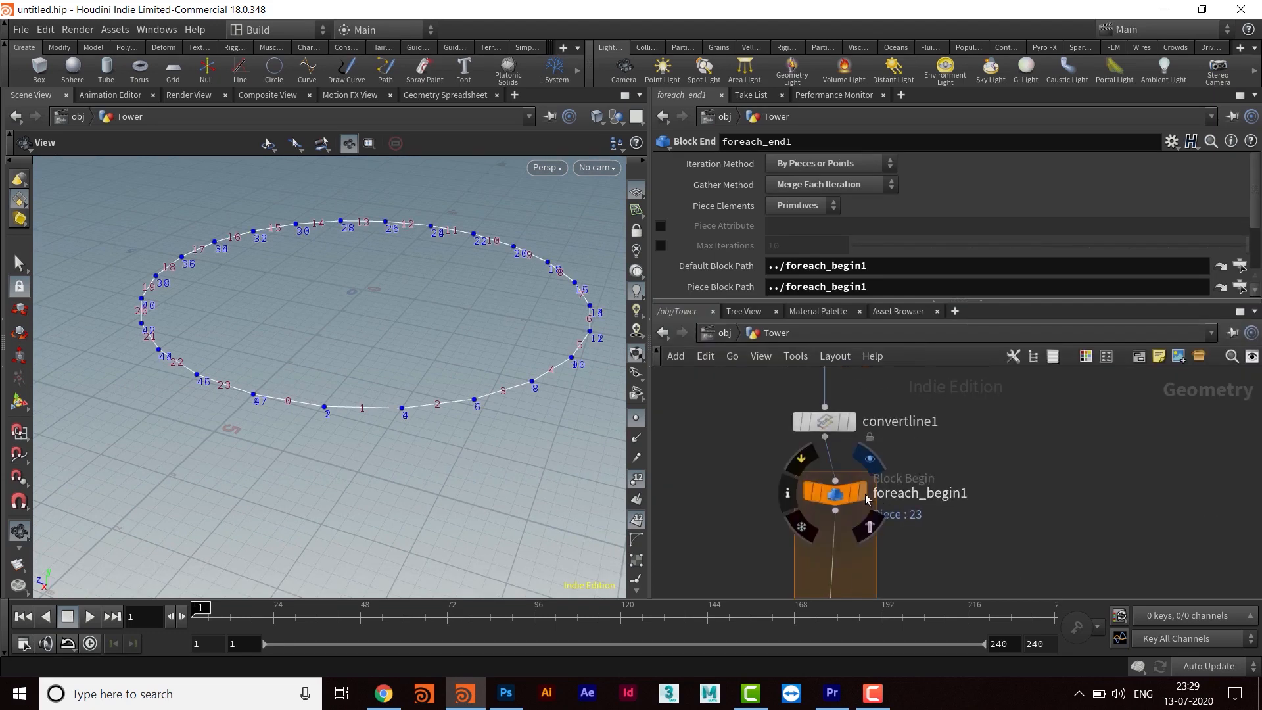
pyautogui.click(865, 493)
pyautogui.hotkey('space', 'h')
pyautogui.moveTo(439, 410); pyautogui.dragTo(351, 424)
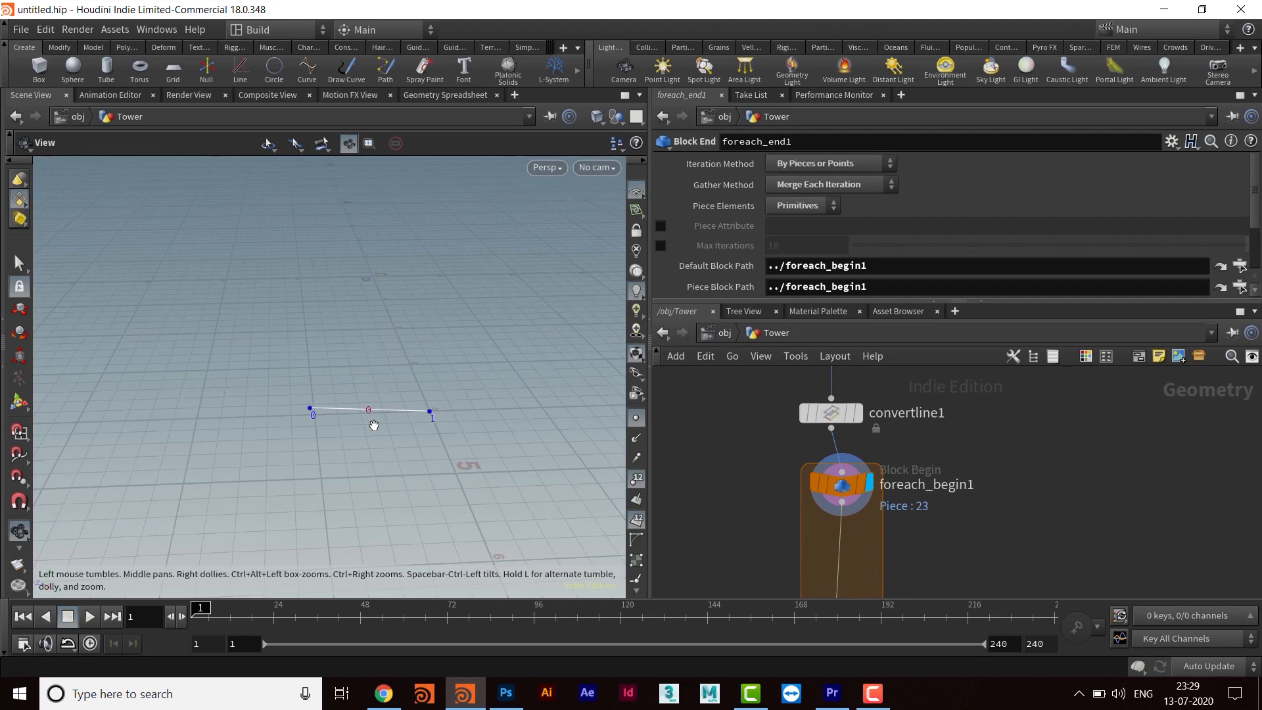
pyautogui.moveTo(987, 554); pyautogui.dragTo(907, 496, button='middle')
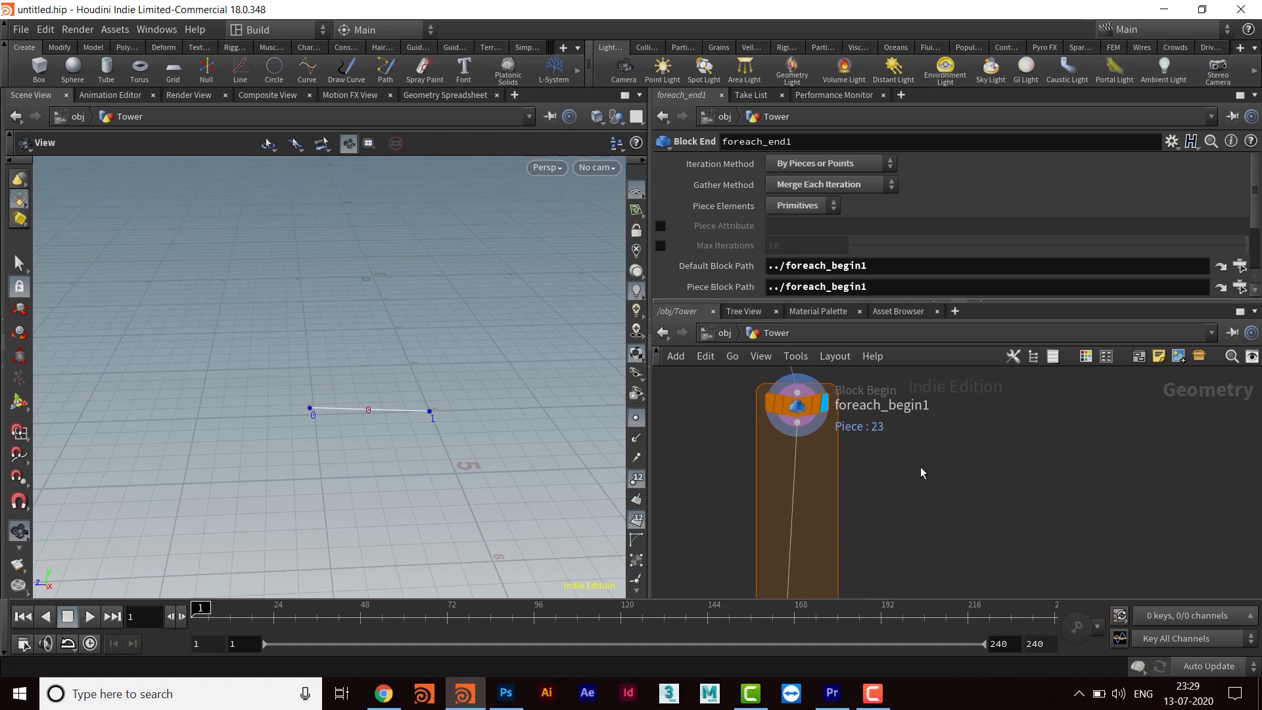
pyautogui.scroll(5, 422, 404)
pyautogui.scroll(-2, 405, 399)
pyautogui.moveTo(897, 474); pyautogui.dragTo(901, 504, button='middle')
pyautogui.moveTo(372, 414); pyautogui.dragTo(366, 456)
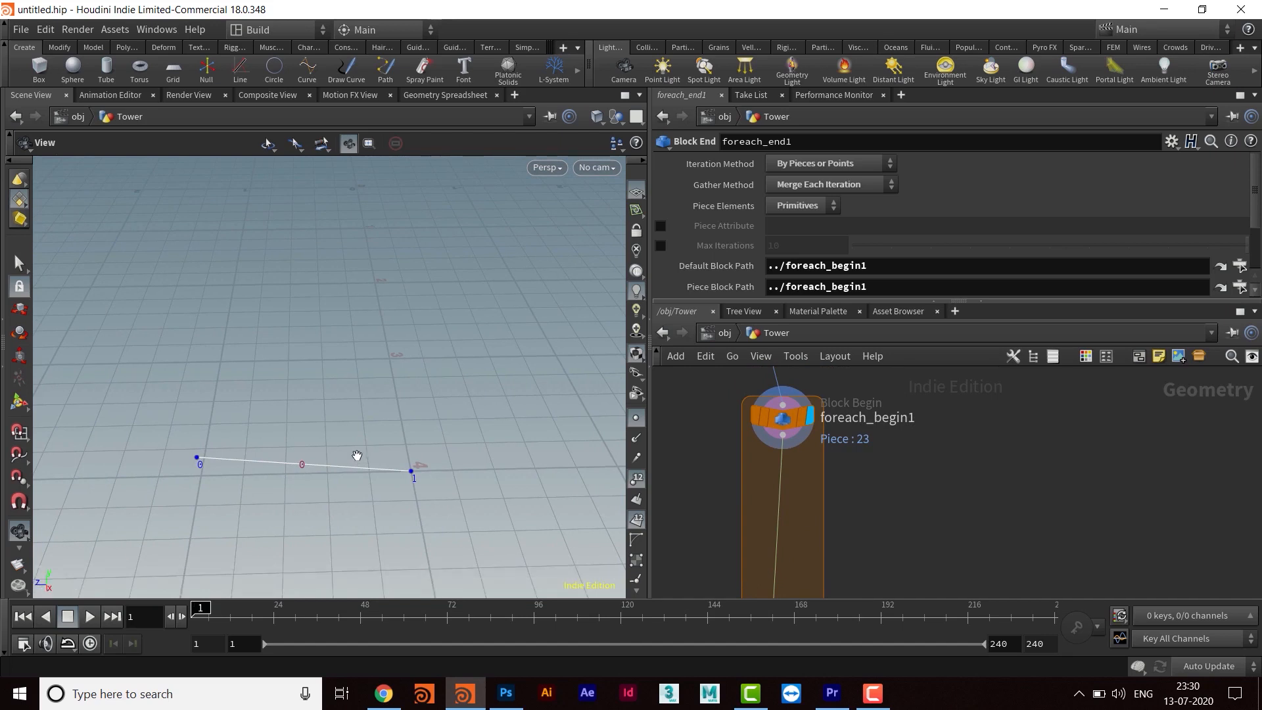
# - Branch a Transform node off the loop's begin block, beside the main wire, and display its output
pyautogui.moveTo(900, 498); pyautogui.dragTo(899, 503, button='middle')
pyautogui.click(784, 431)
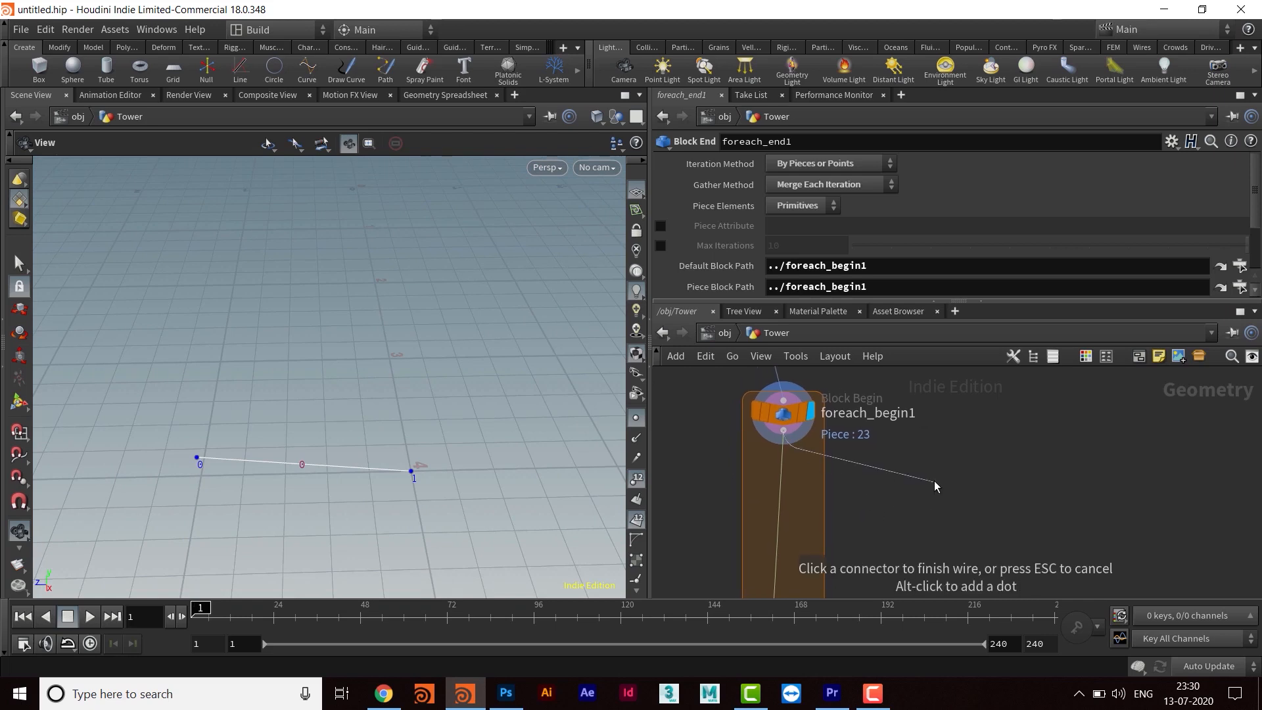
pyautogui.press('Tab')
pyautogui.write('tr')
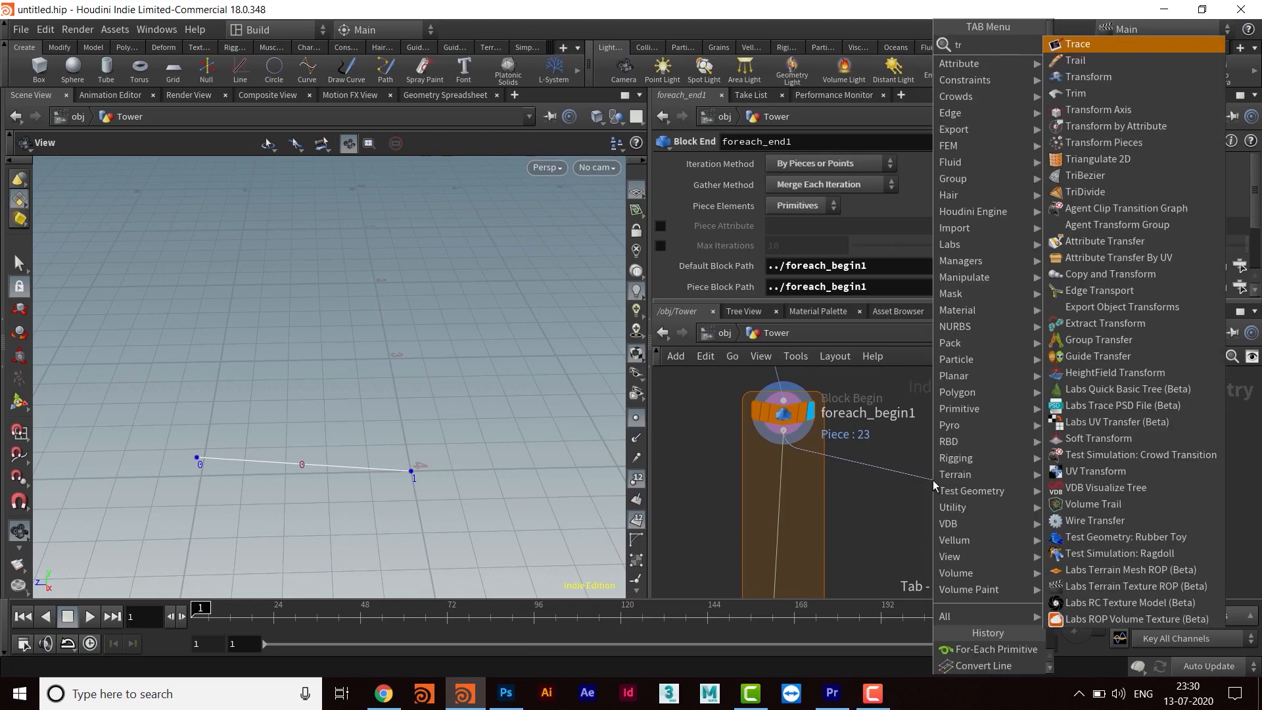
pyautogui.write('ans')
pyautogui.press('Return')
pyautogui.click(934, 485)
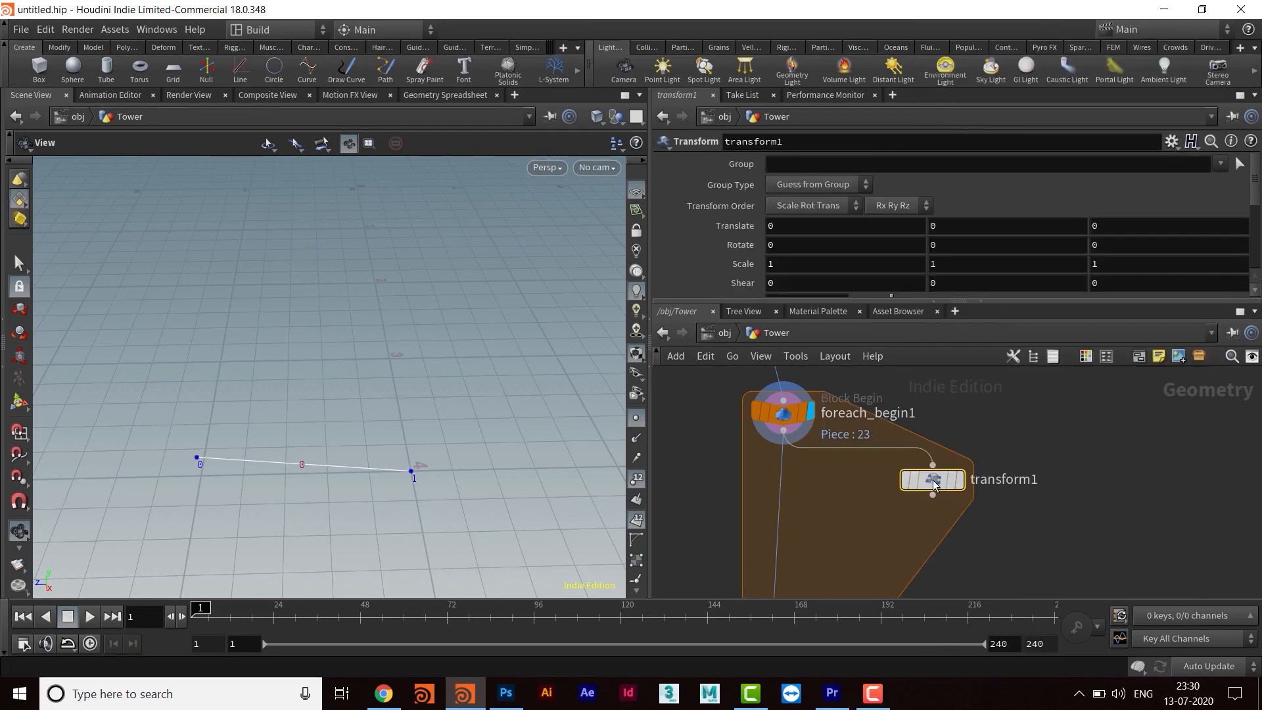
pyautogui.moveTo(973, 474)
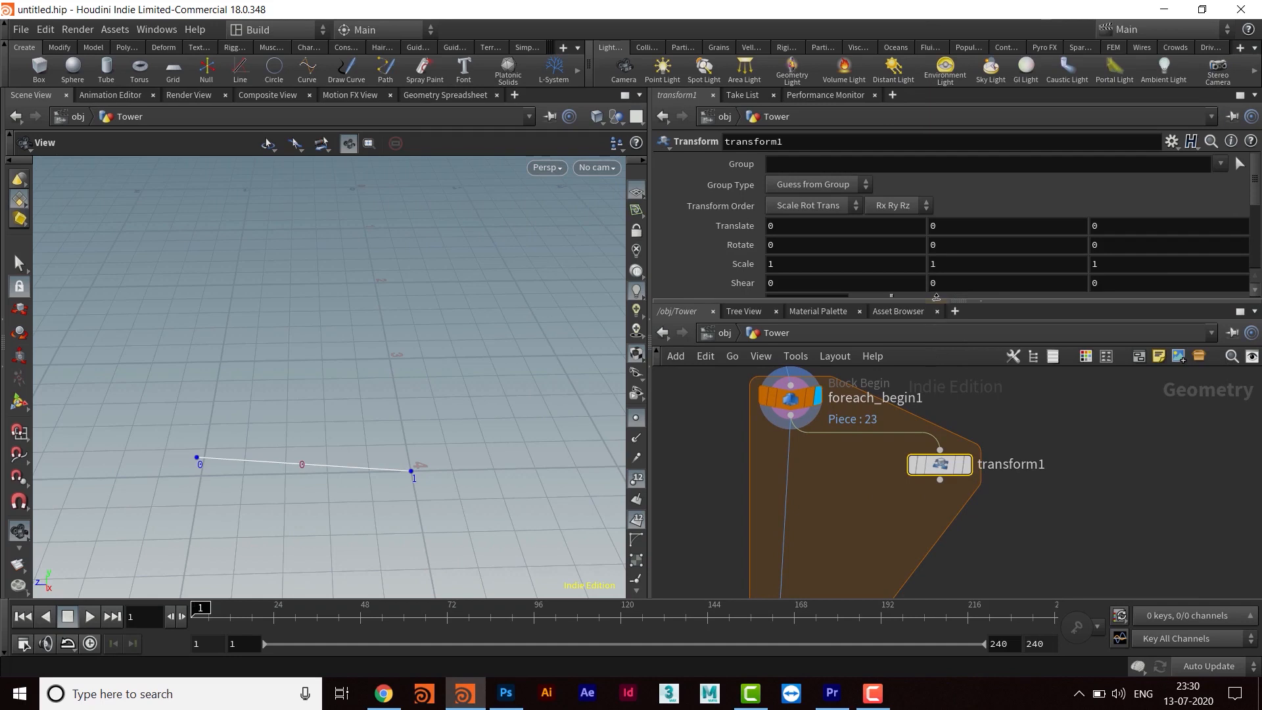
# - Set the Transform node's Uniform Scale to 0.99
pyautogui.moveTo(937, 296); pyautogui.dragTo(936, 335)
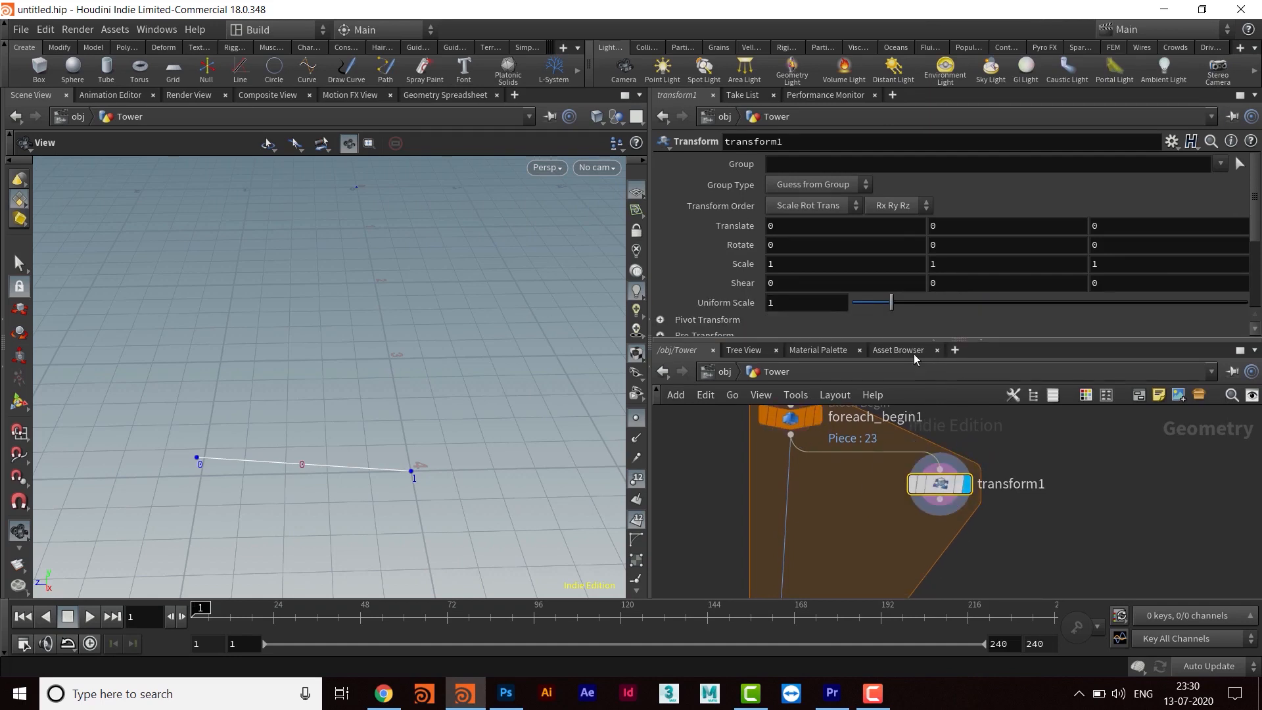
pyautogui.moveTo(822, 340); pyautogui.dragTo(808, 351)
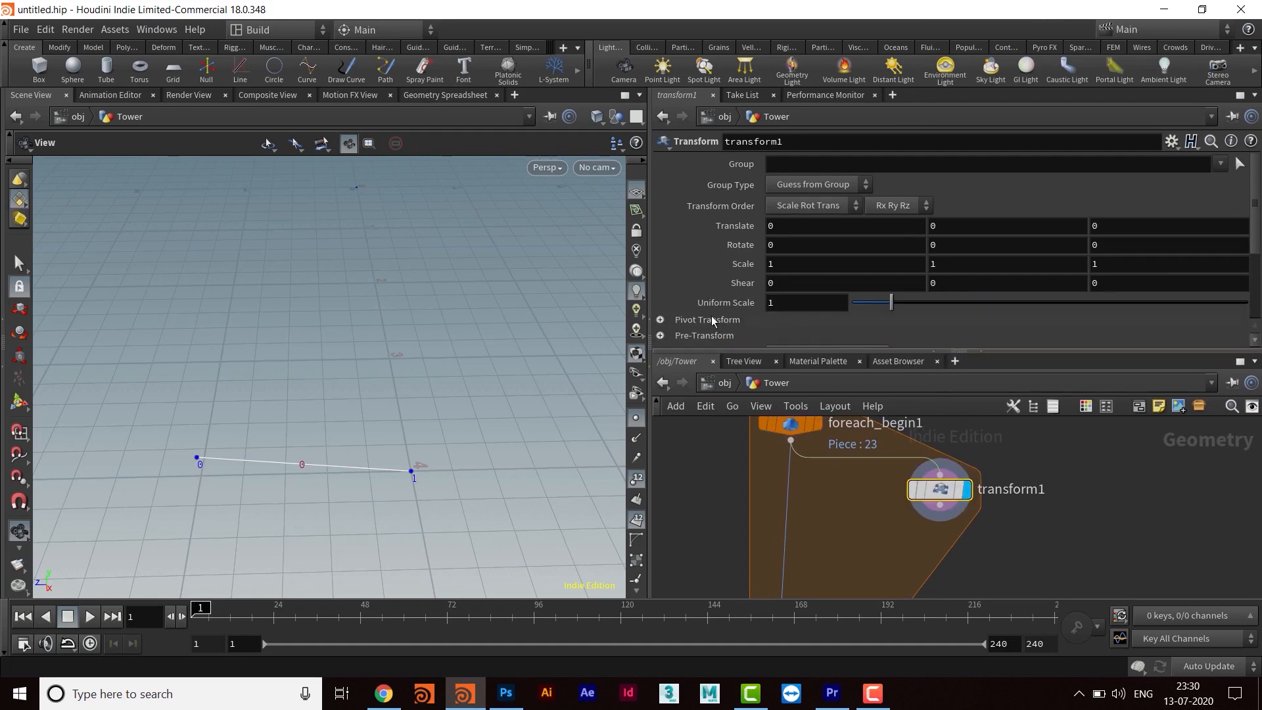
pyautogui.click(690, 306)
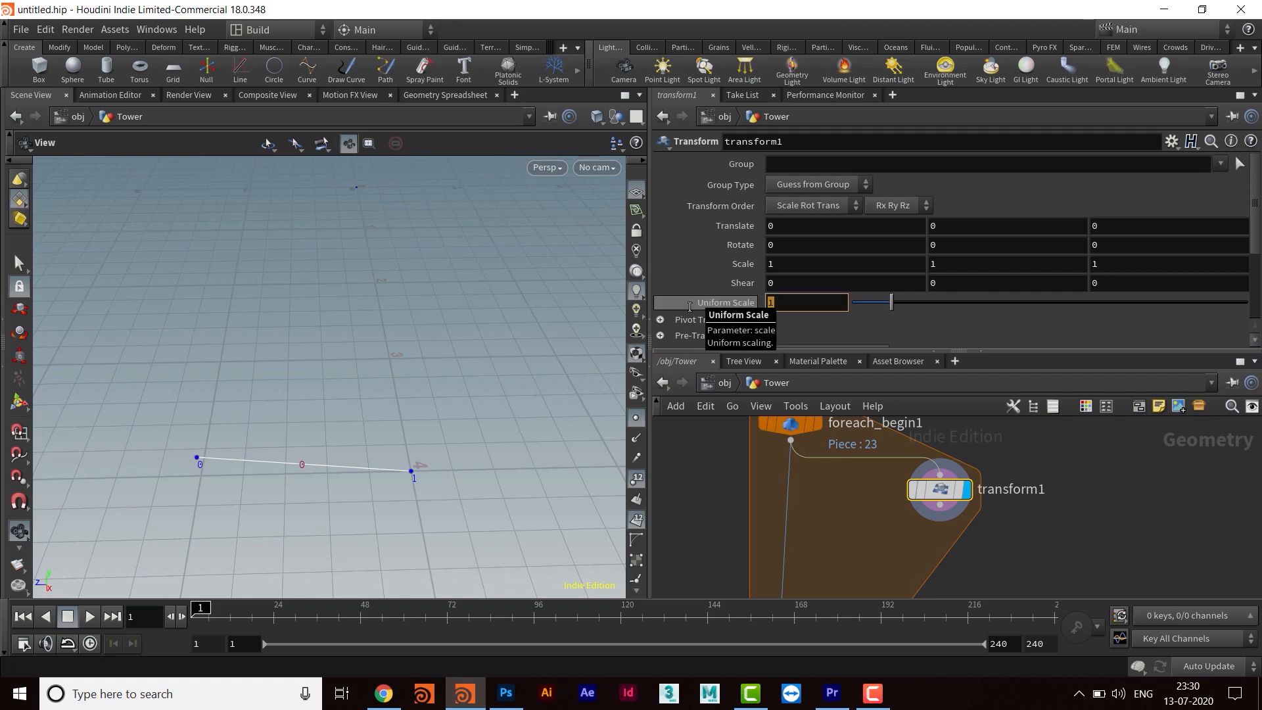
pyautogui.press('Return')
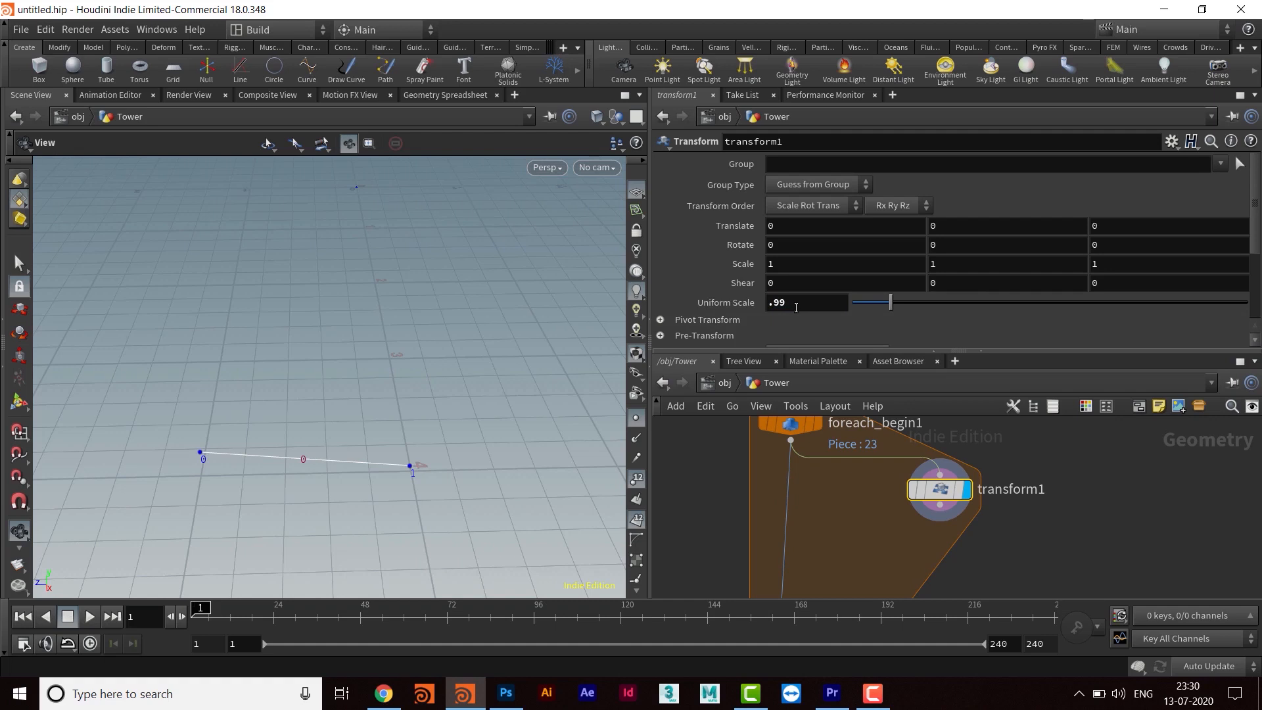
# - Insert a Merge node between the loop's begin and end blocks, connect the Transform's output to it, and display it
pyautogui.moveTo(1043, 555); pyautogui.dragTo(1055, 507, button='middle')
pyautogui.press('Tab')
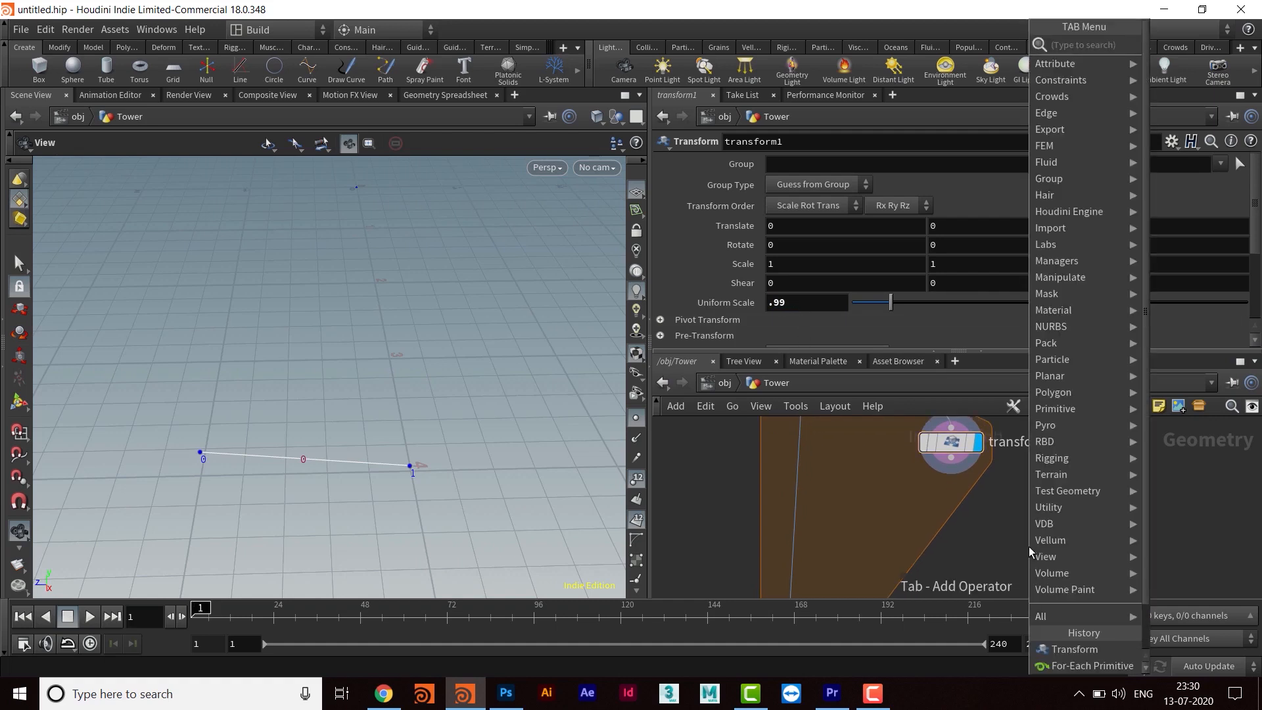
pyautogui.write('merge')
pyautogui.press('Return')
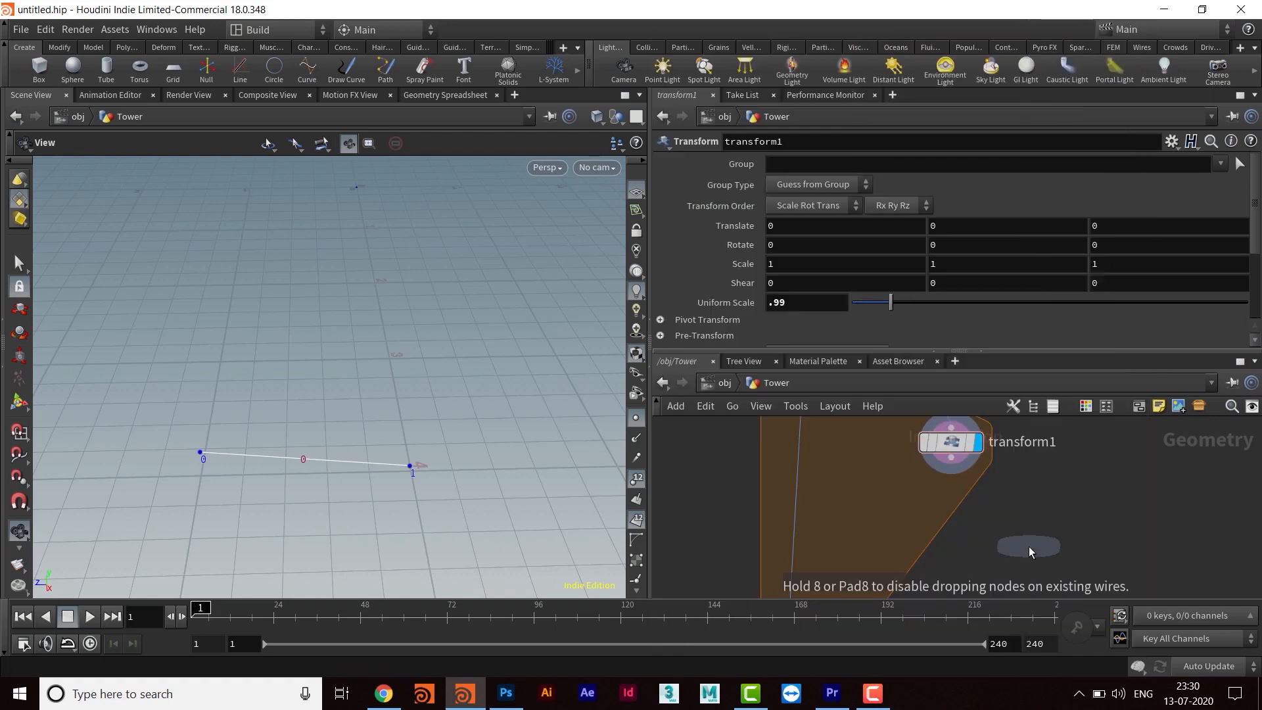
pyautogui.click(1030, 552)
pyautogui.scroll(-2, 1044, 530)
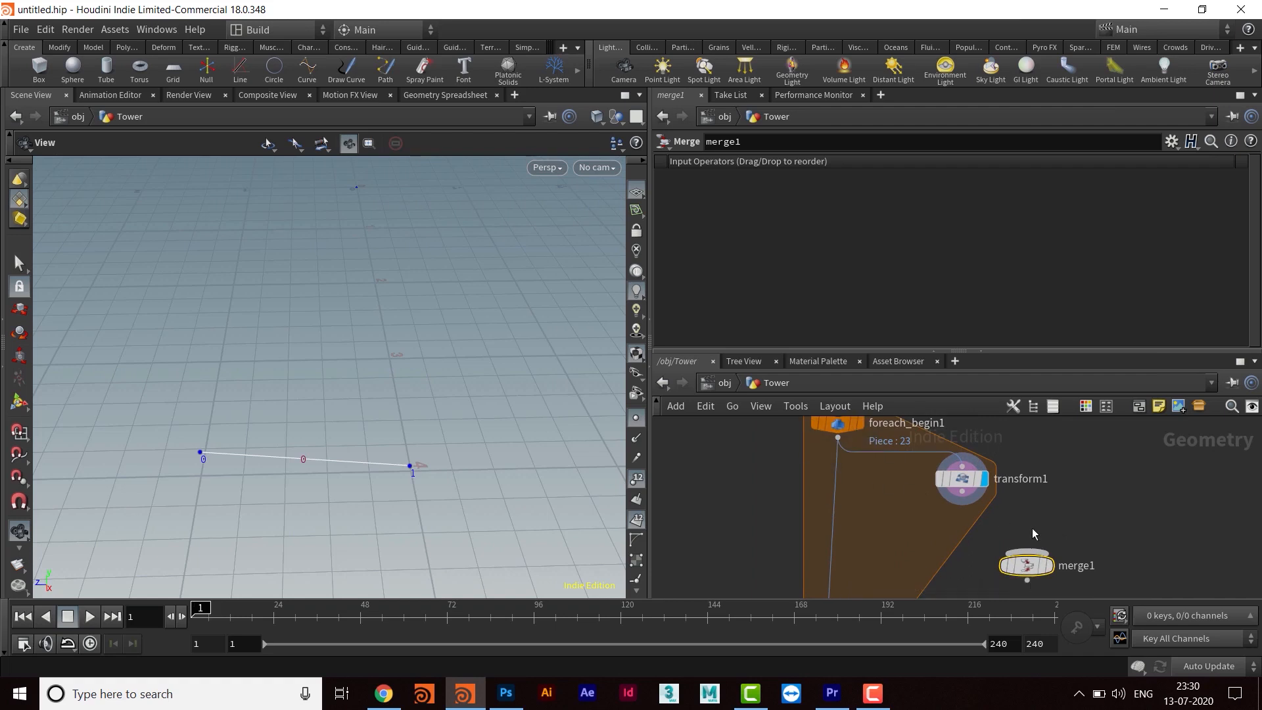
pyautogui.moveTo(1026, 565); pyautogui.dragTo(838, 543)
pyautogui.moveTo(963, 494); pyautogui.dragTo(839, 532)
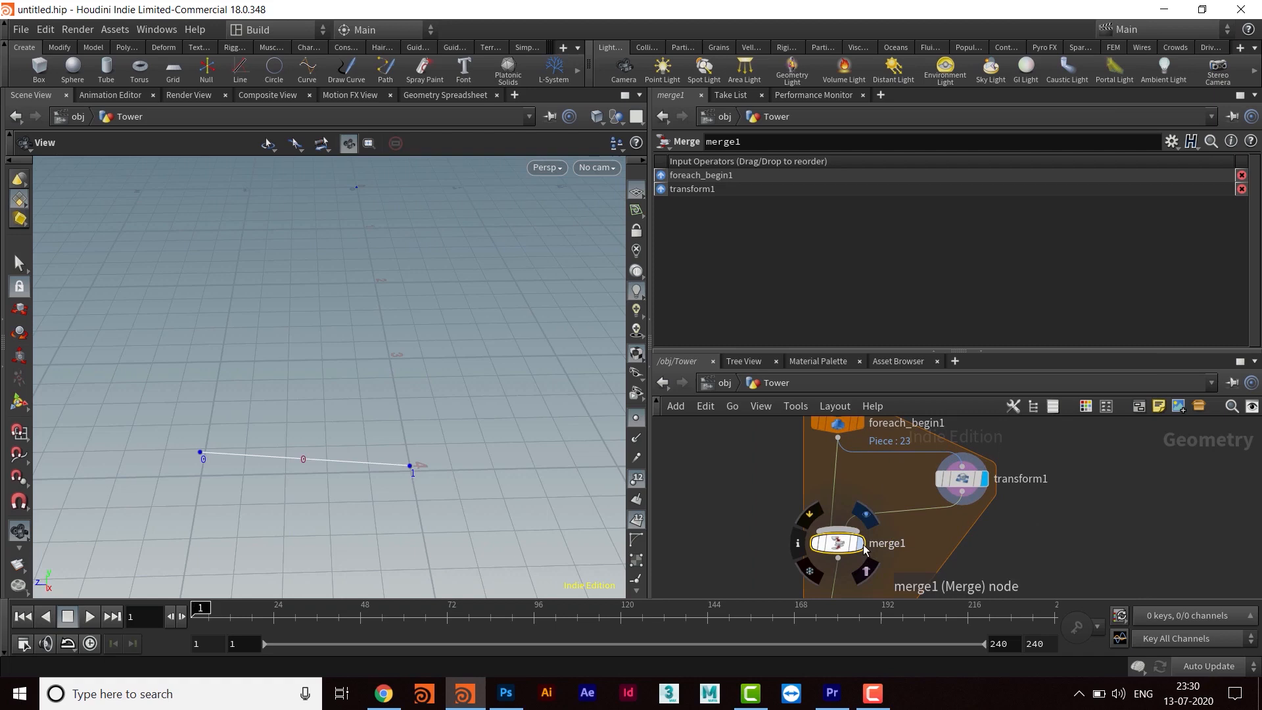
pyautogui.click(862, 544)
pyautogui.moveTo(415, 498); pyautogui.dragTo(453, 458)
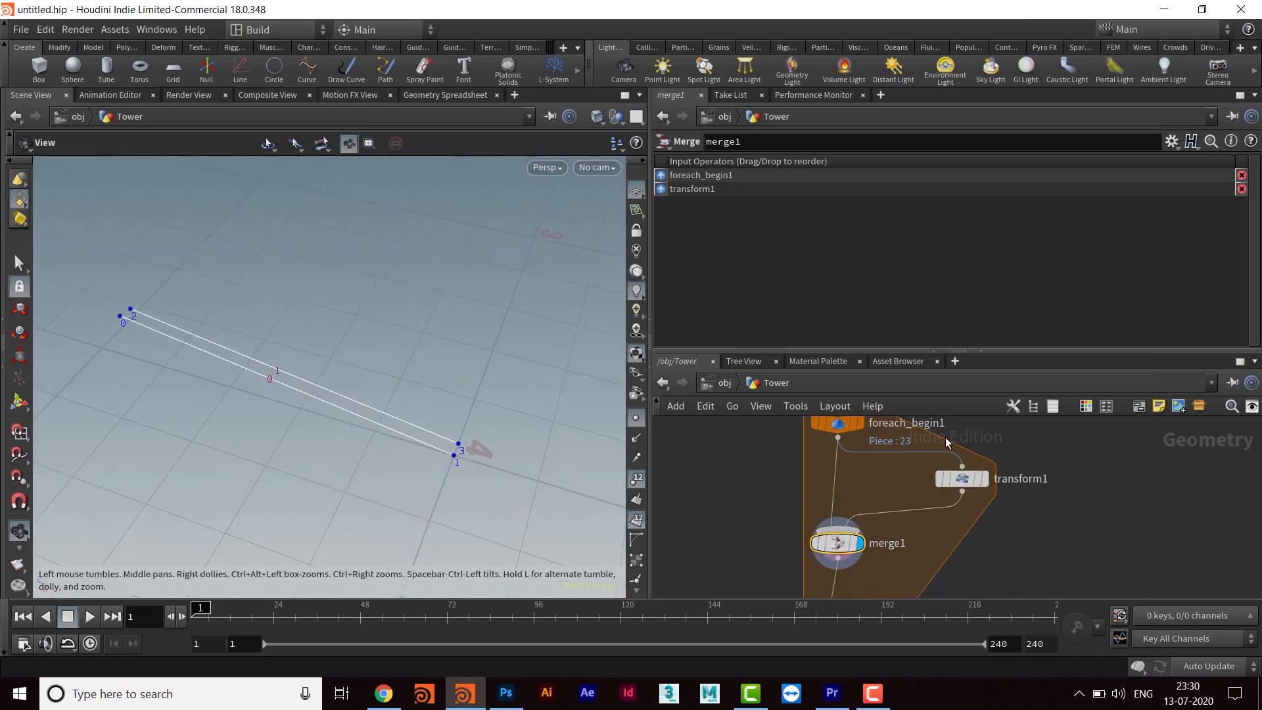
# - Set the Transform node's Uniform Scale to 0.95 and inspect the gap between the two line segments
pyautogui.click(915, 489)
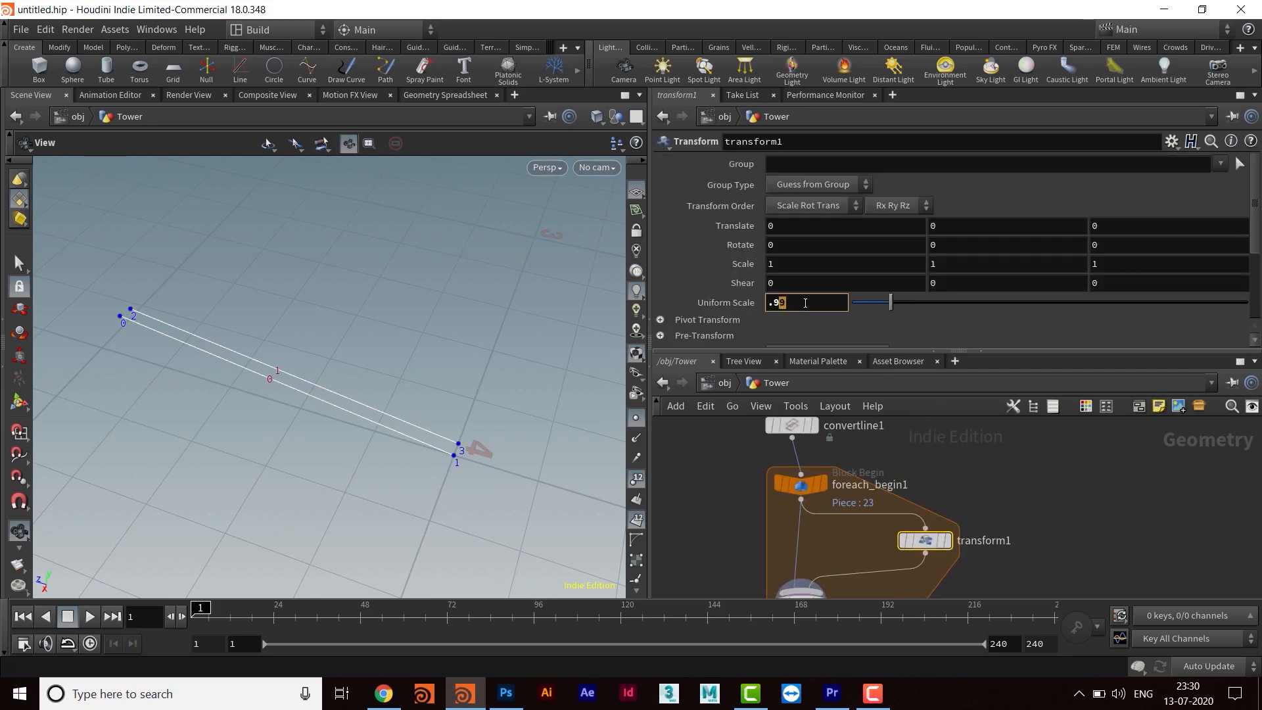
pyautogui.click(805, 302)
pyautogui.write('.95')
pyautogui.press('Return')
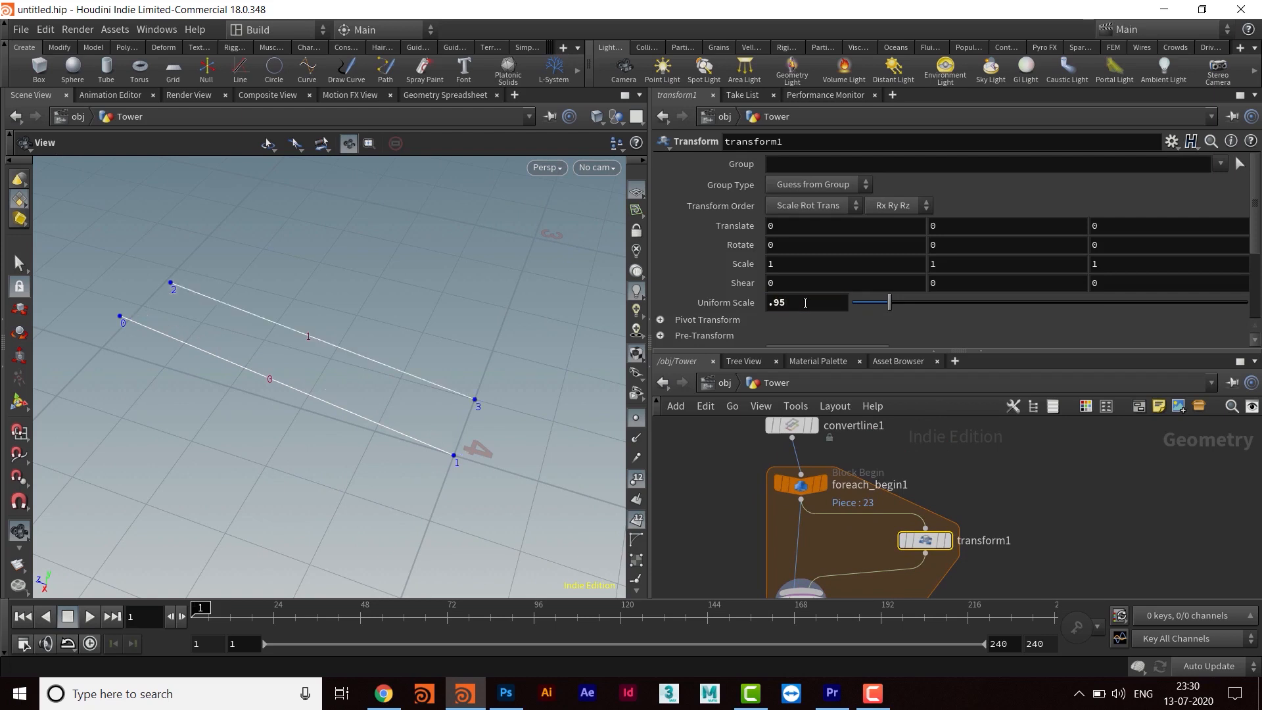
pyautogui.moveTo(386, 397); pyautogui.dragTo(341, 428)
pyautogui.scroll(3, 392, 443)
pyautogui.moveTo(487, 465); pyautogui.dragTo(451, 445)
pyautogui.scroll(-3, 1065, 490)
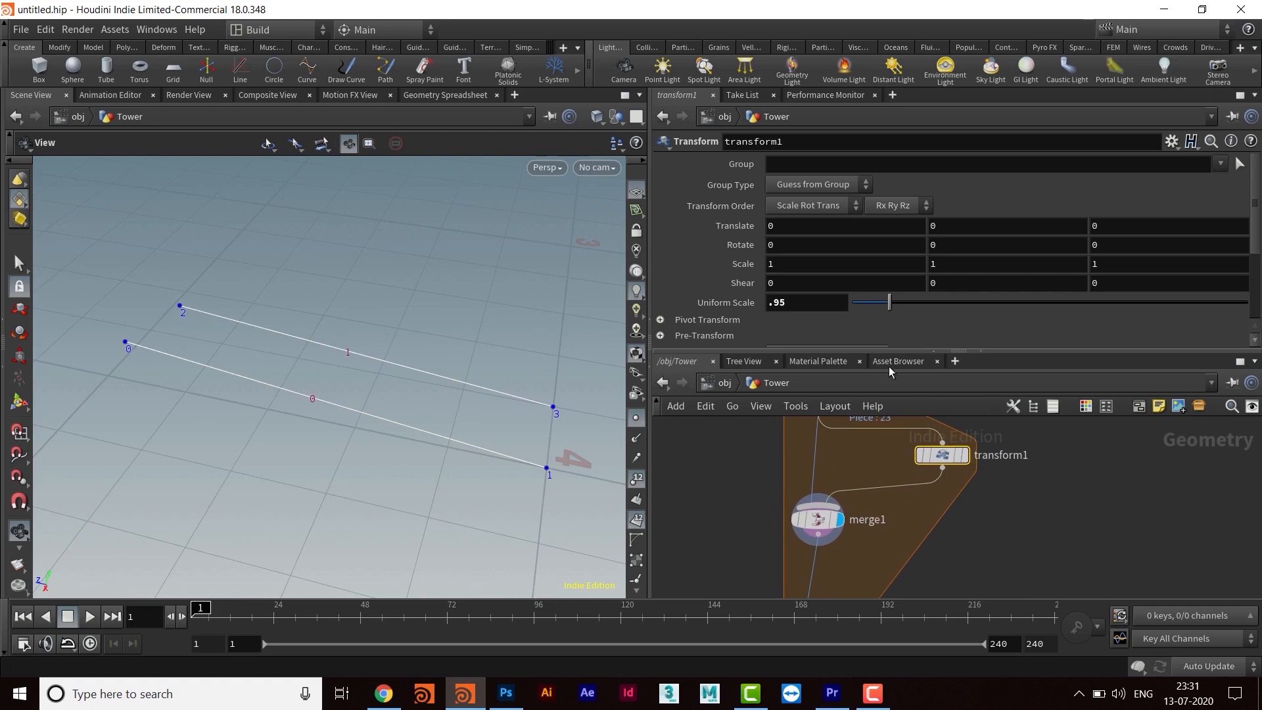
# - Enlarge the network editor and move the loop's end block further below the Merge node
pyautogui.moveTo(893, 353); pyautogui.dragTo(894, 248)
pyautogui.scroll(-3, 947, 420)
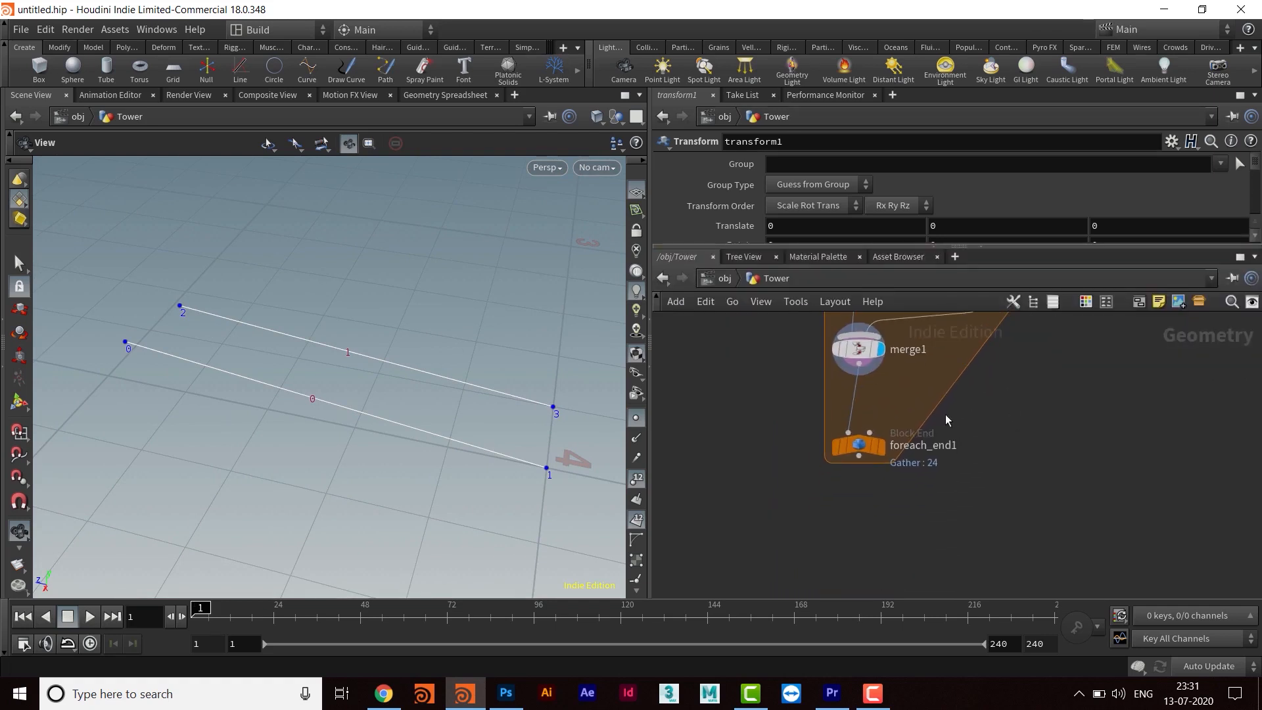
pyautogui.moveTo(859, 445); pyautogui.dragTo(859, 565)
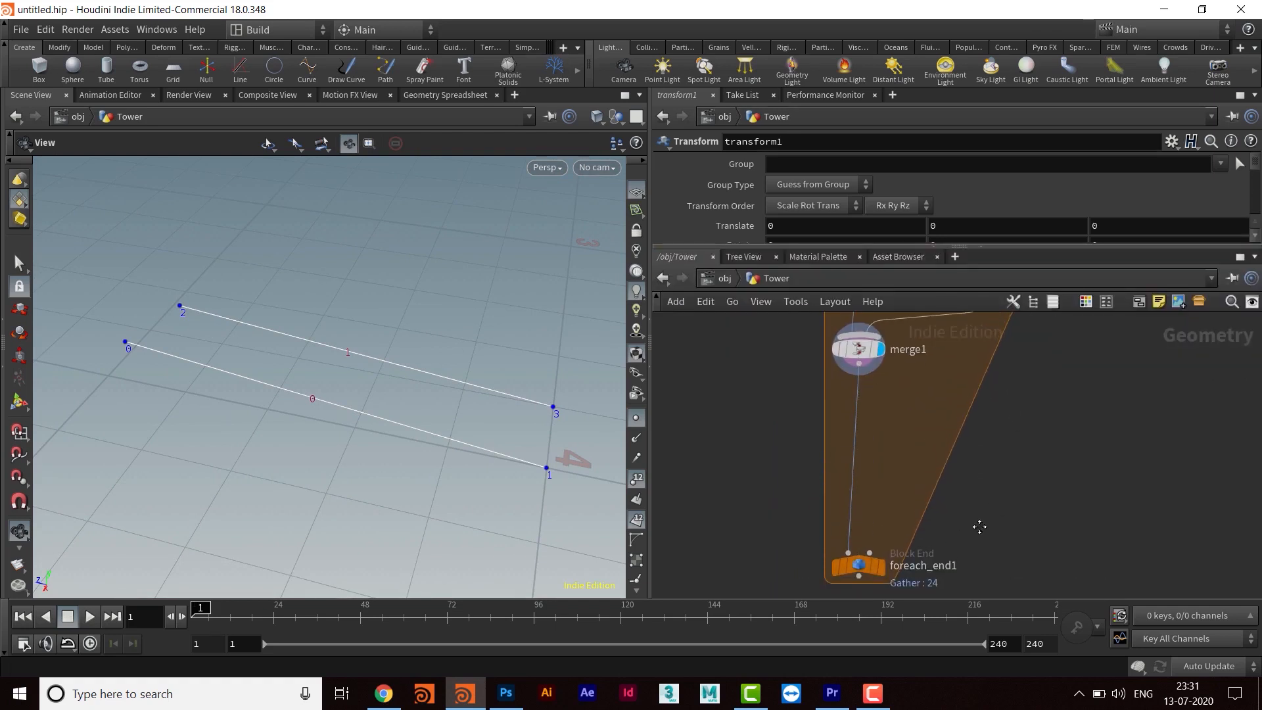
pyautogui.moveTo(980, 527); pyautogui.dragTo(949, 578, button='middle')
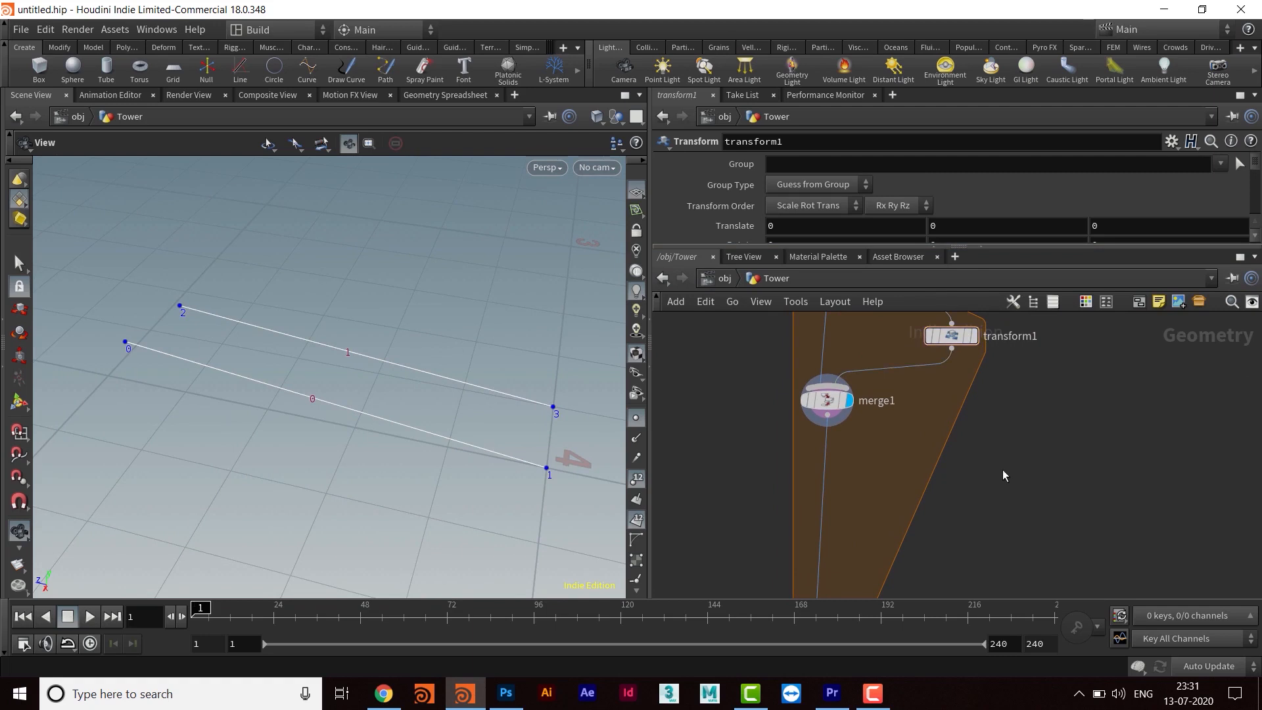
# - Insert a Skin node between the Merge node and the loop's end block, and display the surface between the segments
pyautogui.press('Tab')
pyautogui.write('skin')
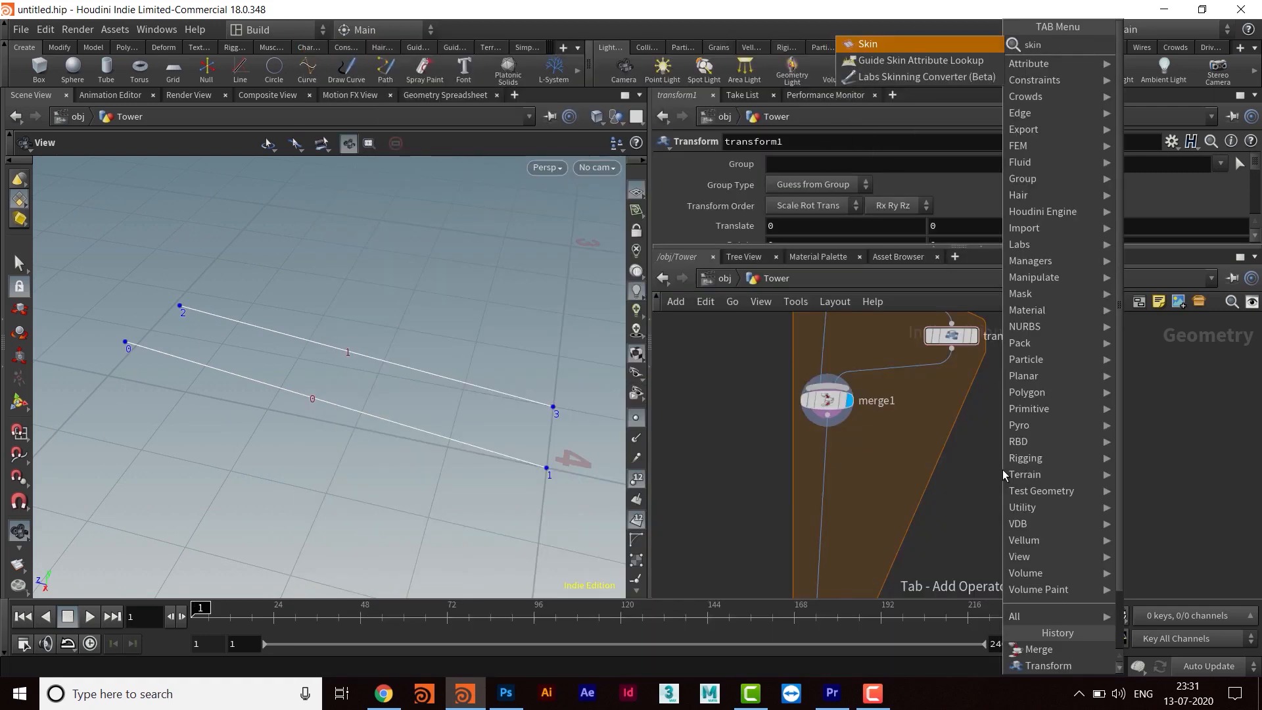
pyautogui.press('Return')
pyautogui.click(1003, 469)
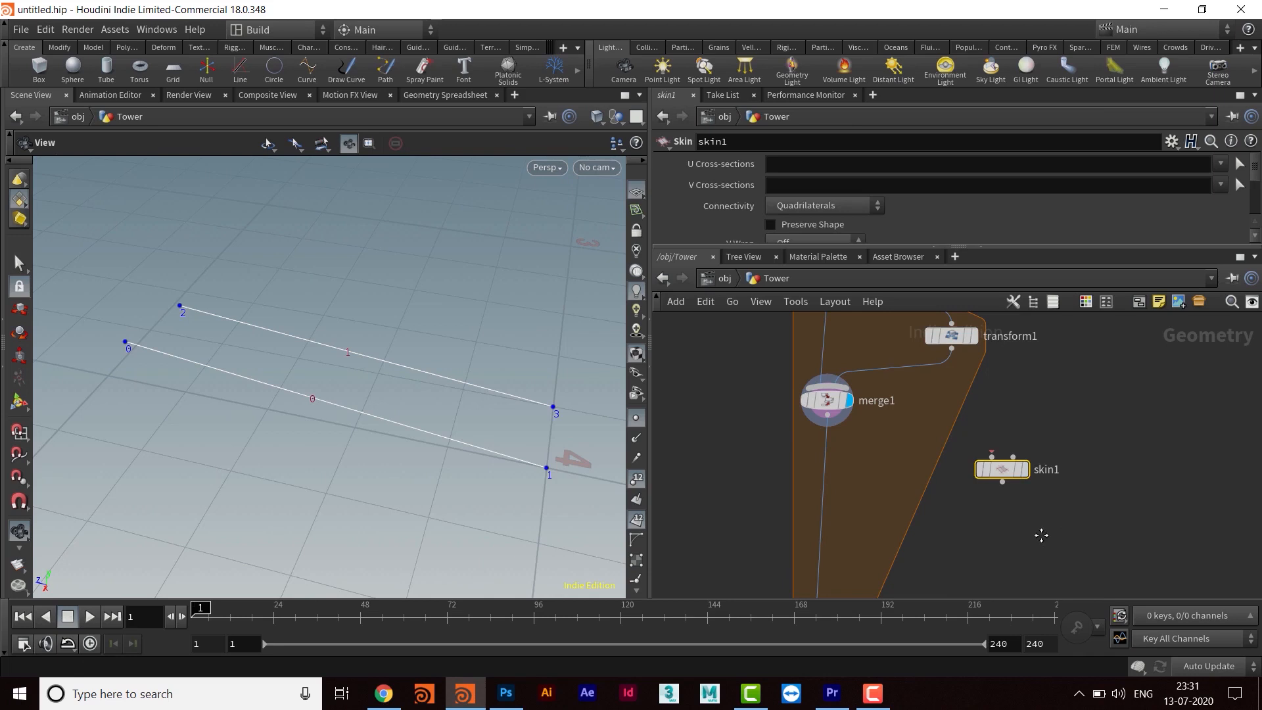
pyautogui.moveTo(1040, 533); pyautogui.dragTo(1082, 471, button='middle')
pyautogui.moveTo(1044, 409); pyautogui.dragTo(1035, 425)
pyautogui.moveTo(1047, 490); pyautogui.dragTo(1046, 537, button='middle')
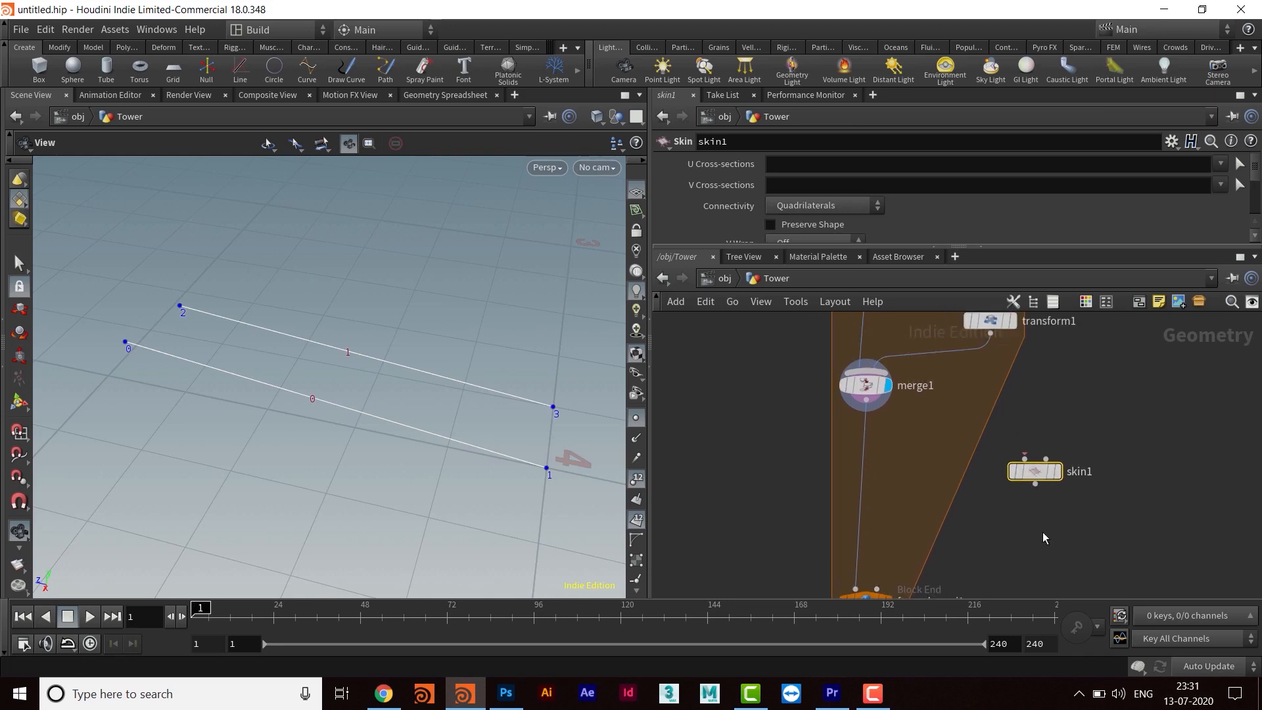
pyautogui.moveTo(1037, 473); pyautogui.dragTo(873, 454)
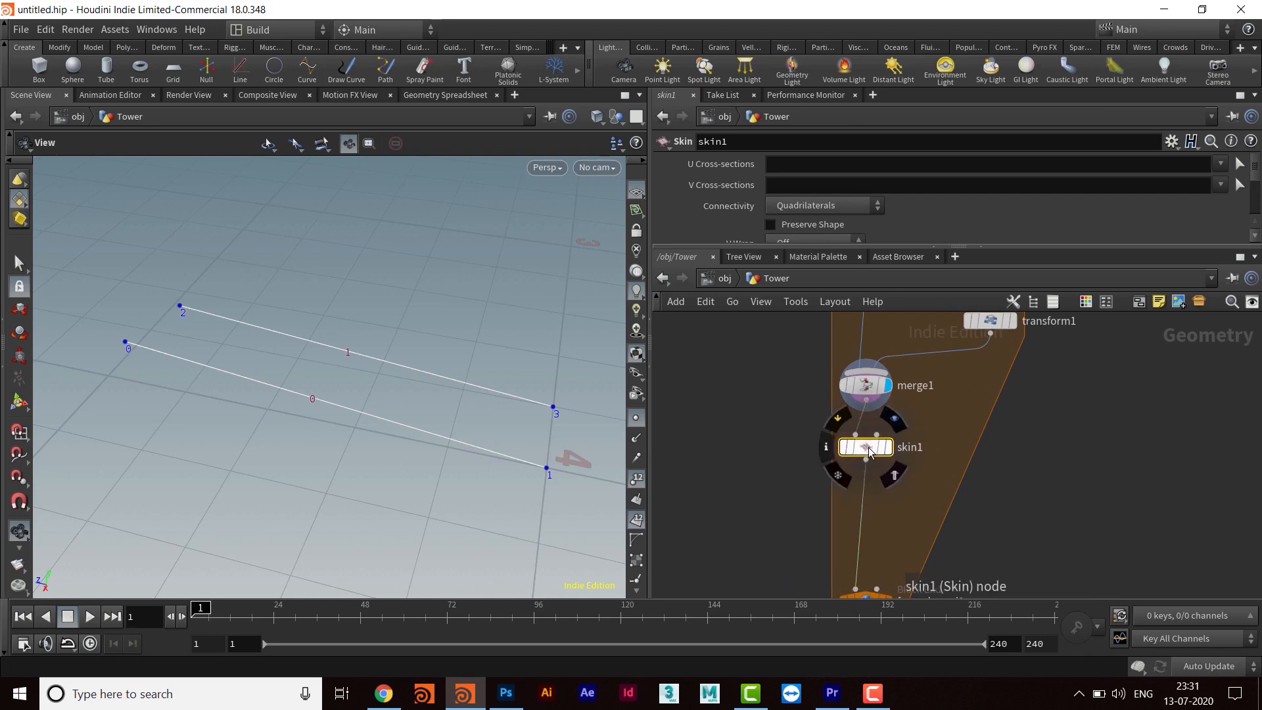
pyautogui.click(894, 453)
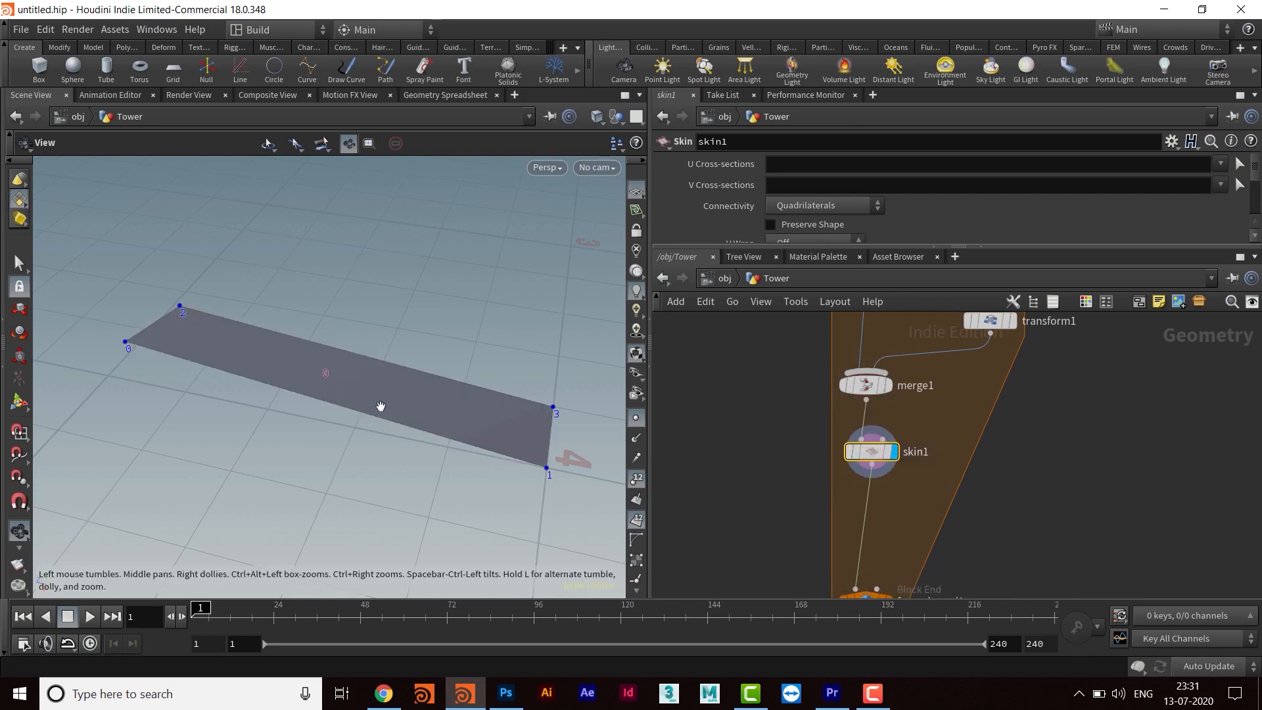
pyautogui.moveTo(391, 417); pyautogui.dragTo(384, 354)
pyautogui.moveTo(316, 398); pyautogui.dragTo(364, 418)
# - Insert a Reverse node between the Skin node and the loop's end block, and display the flipped face
pyautogui.moveTo(969, 433); pyautogui.dragTo(927, 300, button='middle')
pyautogui.click(839, 339)
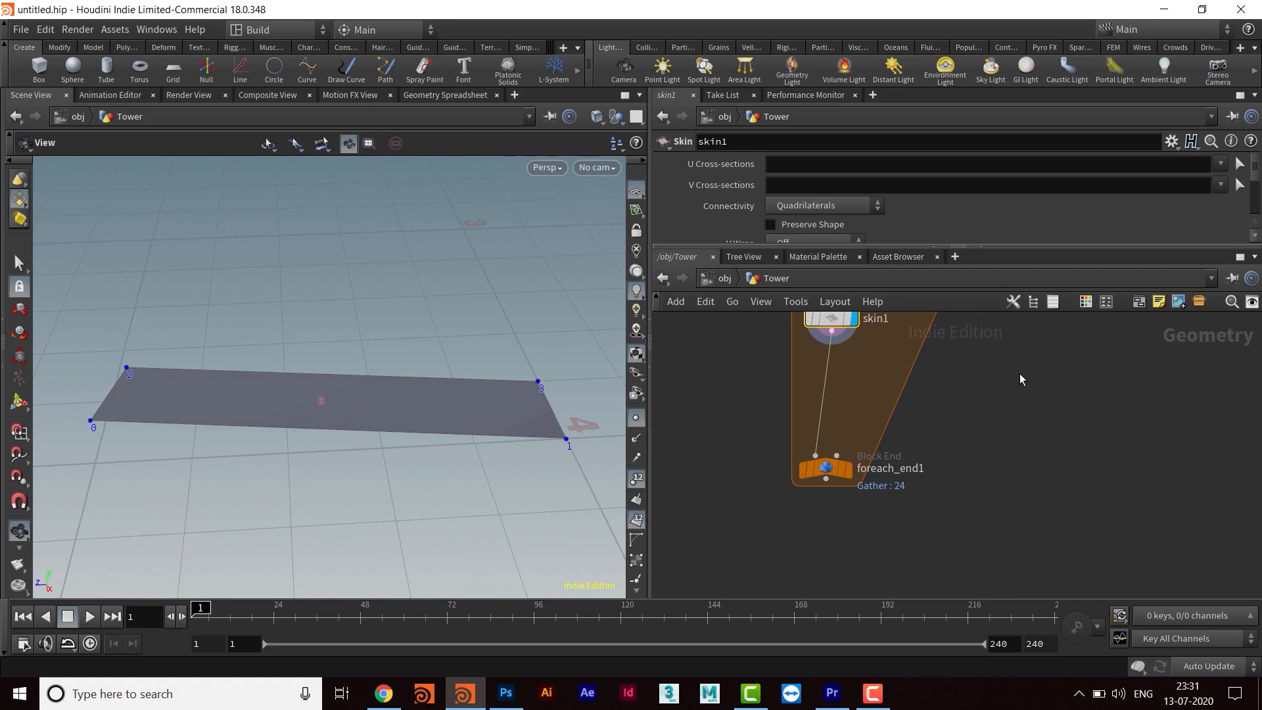
pyautogui.press('Tab')
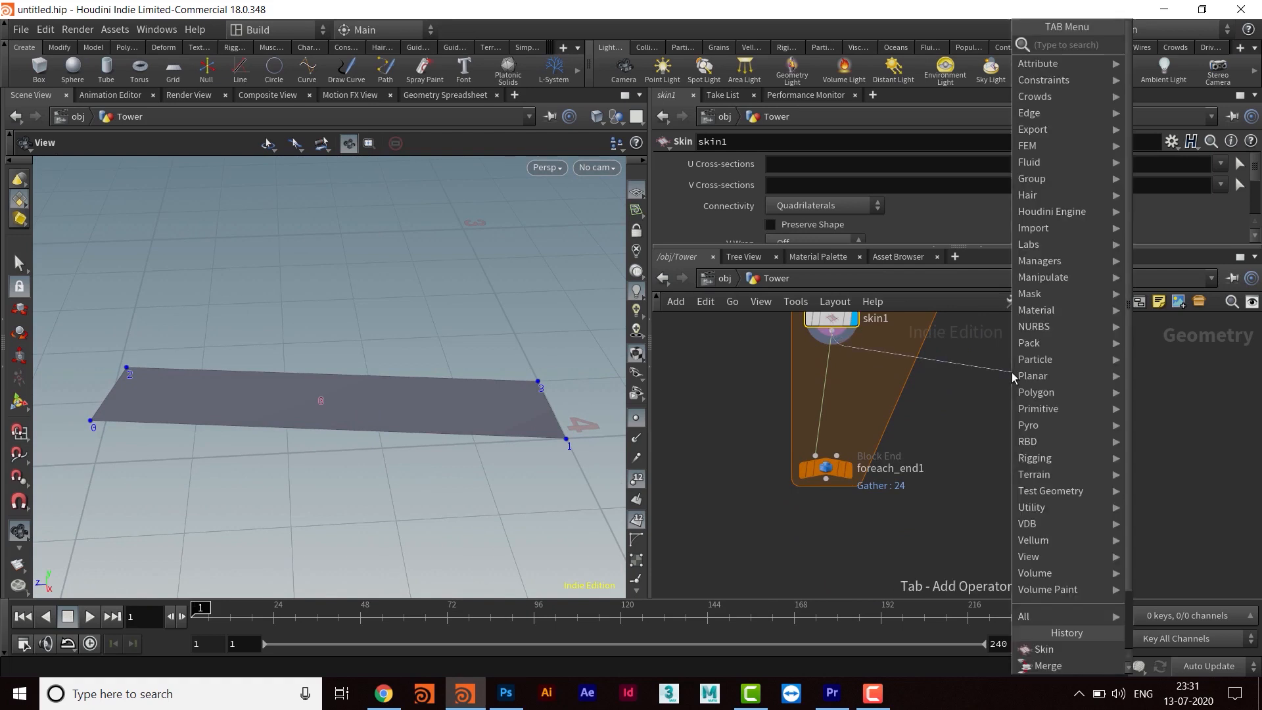
pyautogui.write('rever')
pyautogui.press('Return')
pyautogui.click(1012, 376)
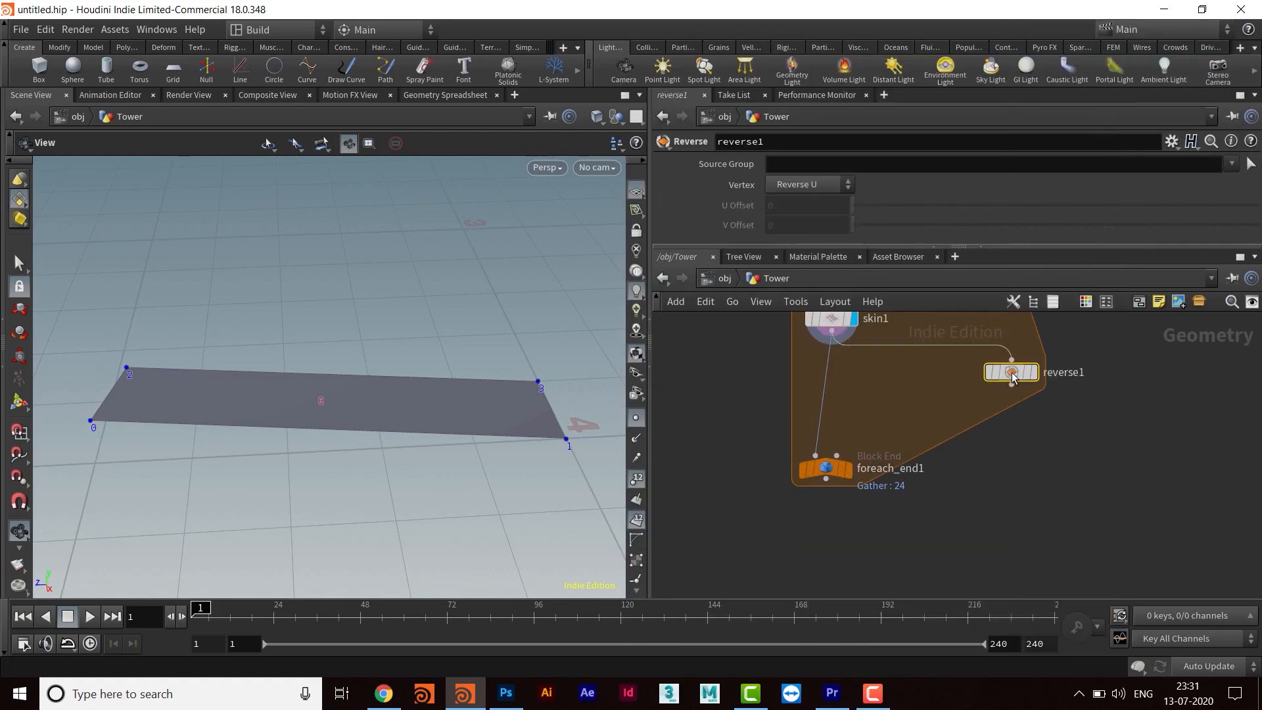
pyautogui.moveTo(1013, 376); pyautogui.dragTo(831, 385)
pyautogui.moveTo(852, 399); pyautogui.dragTo(853, 453, button='middle')
pyautogui.click(852, 437)
pyautogui.moveTo(369, 361)
pyautogui.mouseDown()
pyautogui.moveTo(329, 398)
pyautogui.moveTo(359, 352)
pyautogui.mouseUp()
pyautogui.moveTo(1011, 499); pyautogui.dragTo(1001, 462, button='middle')
# - Move the loop's end block further below the Reverse node and collapse the parameter pane to enlarge the network editor
pyautogui.moveTo(817, 490); pyautogui.dragTo(810, 578)
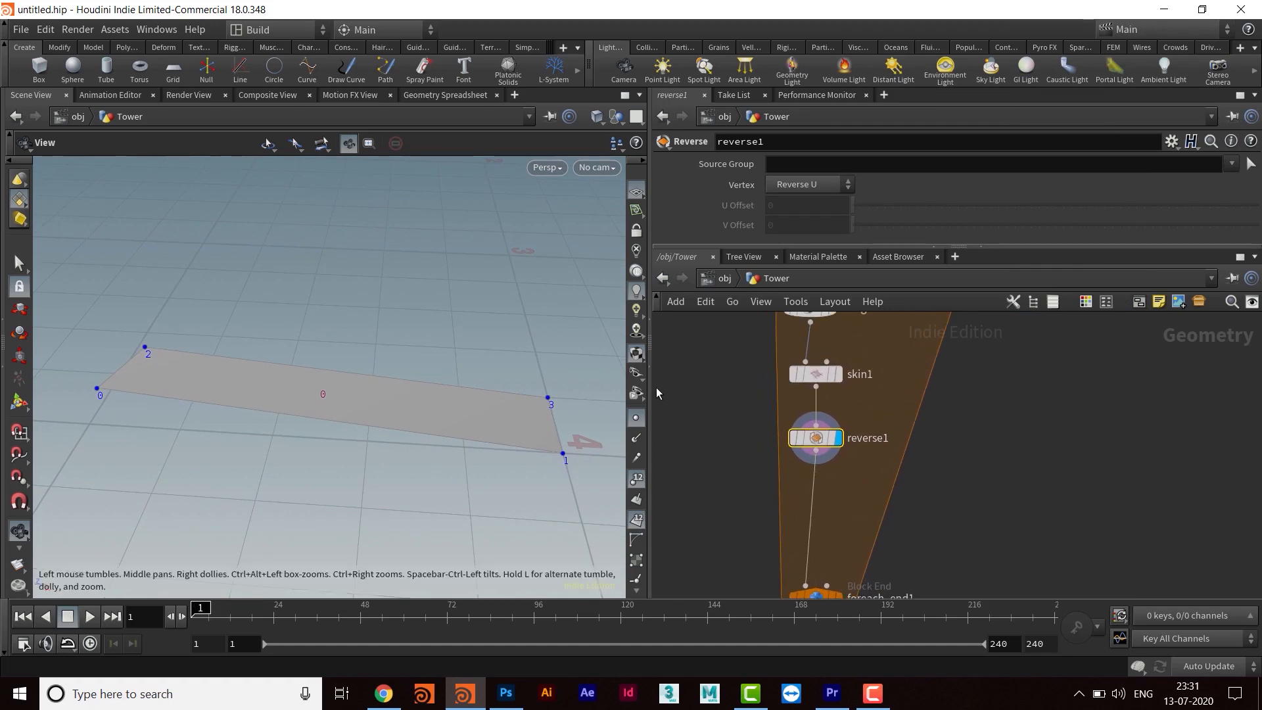
pyautogui.moveTo(658, 393); pyautogui.dragTo(666, 393)
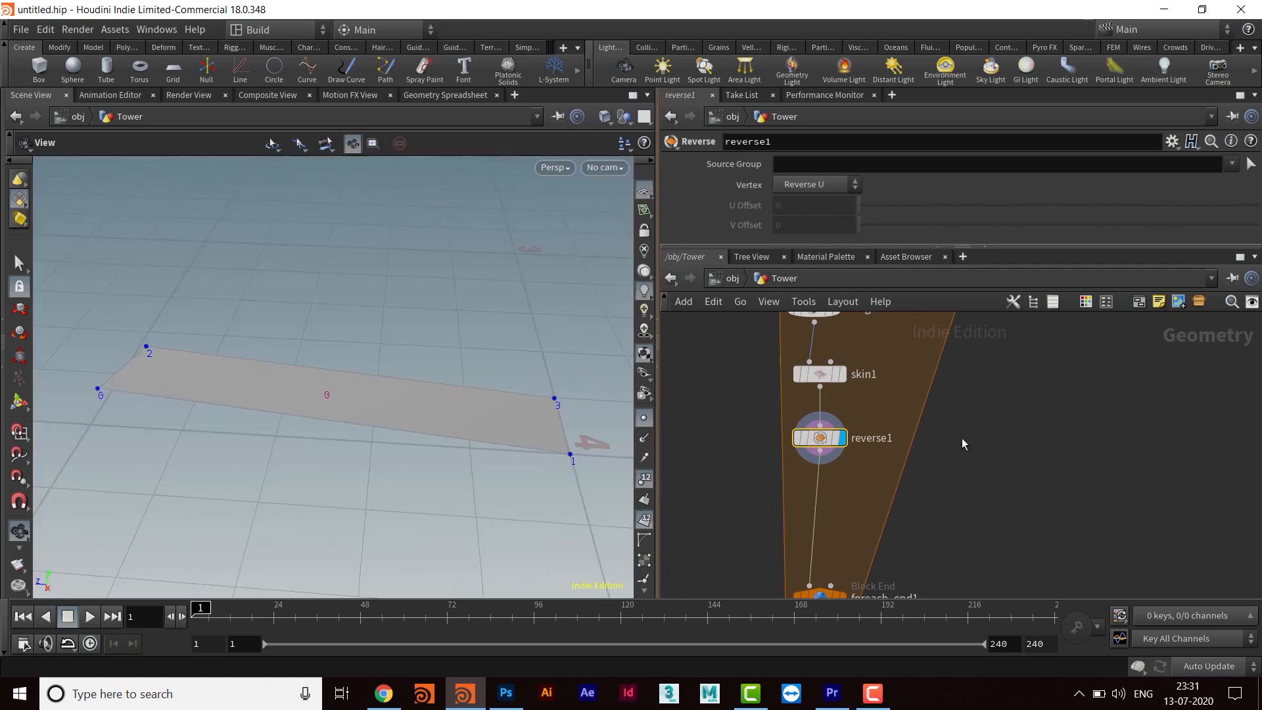
pyautogui.click(946, 245)
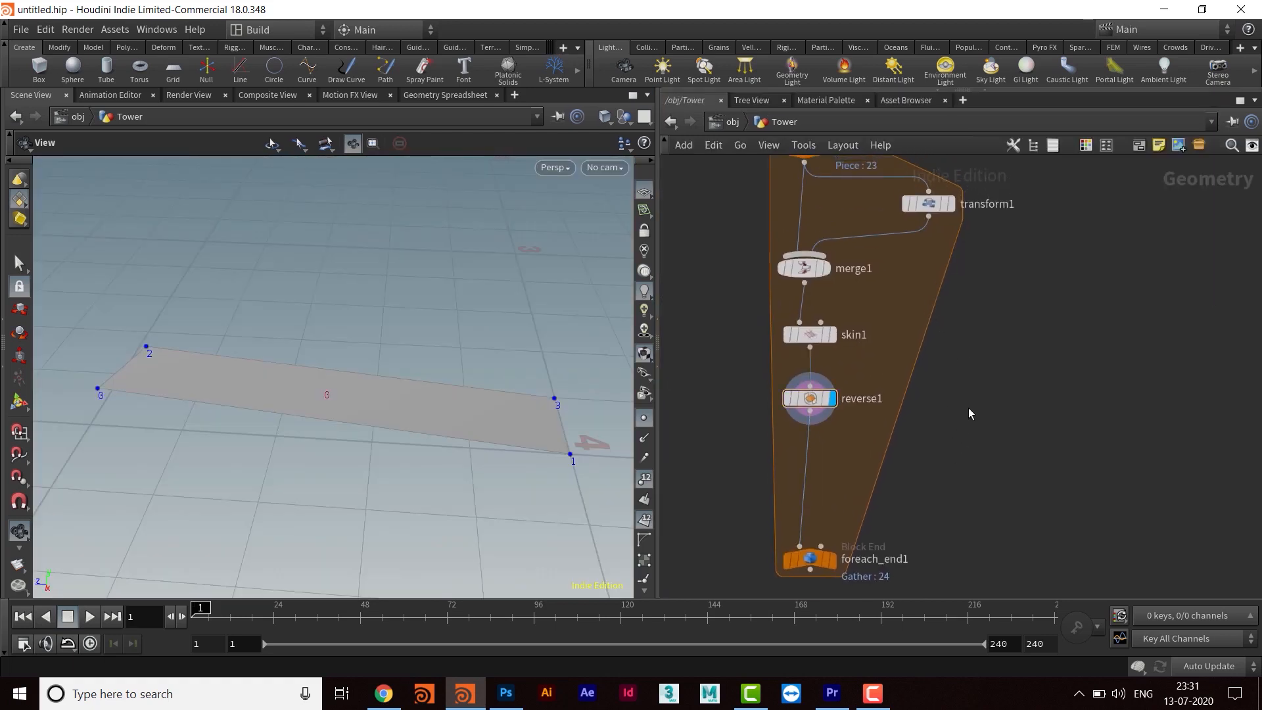
# - Insert a PolyExtrude node between the Reverse node and the loop's end block, and display it
pyautogui.press('Tab')
pyautogui.write('polyex')
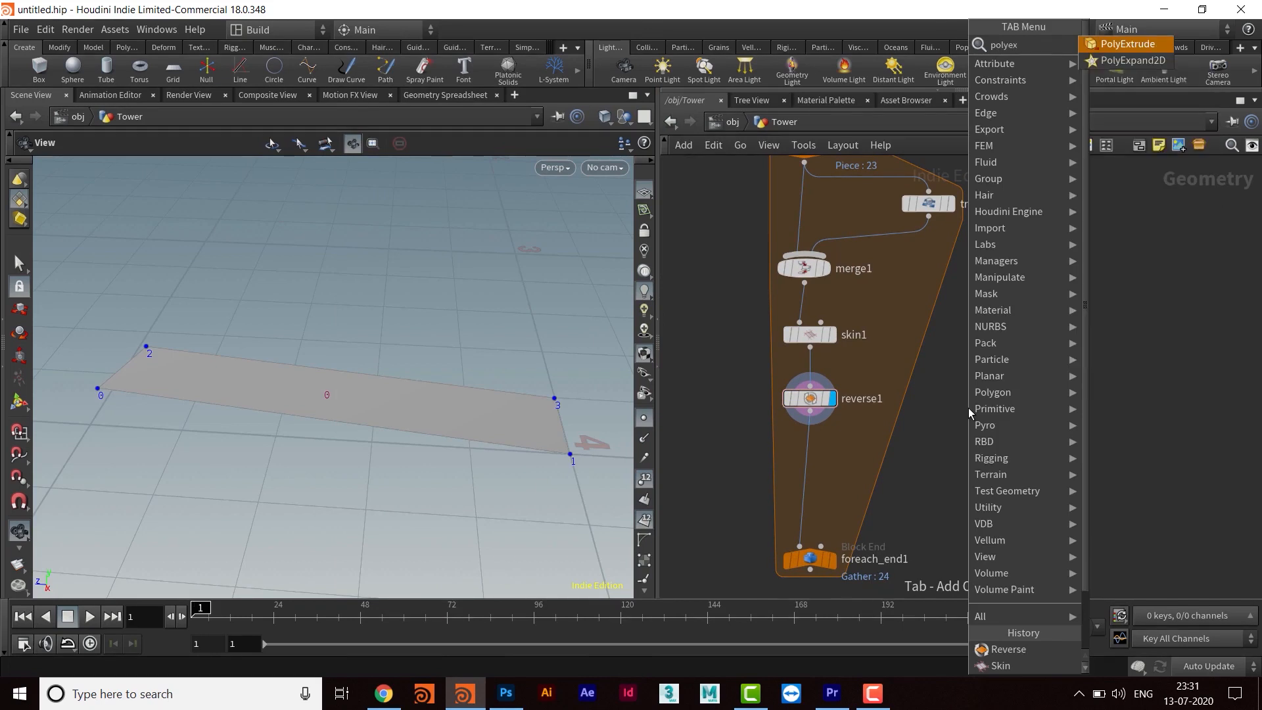
pyautogui.press('Return')
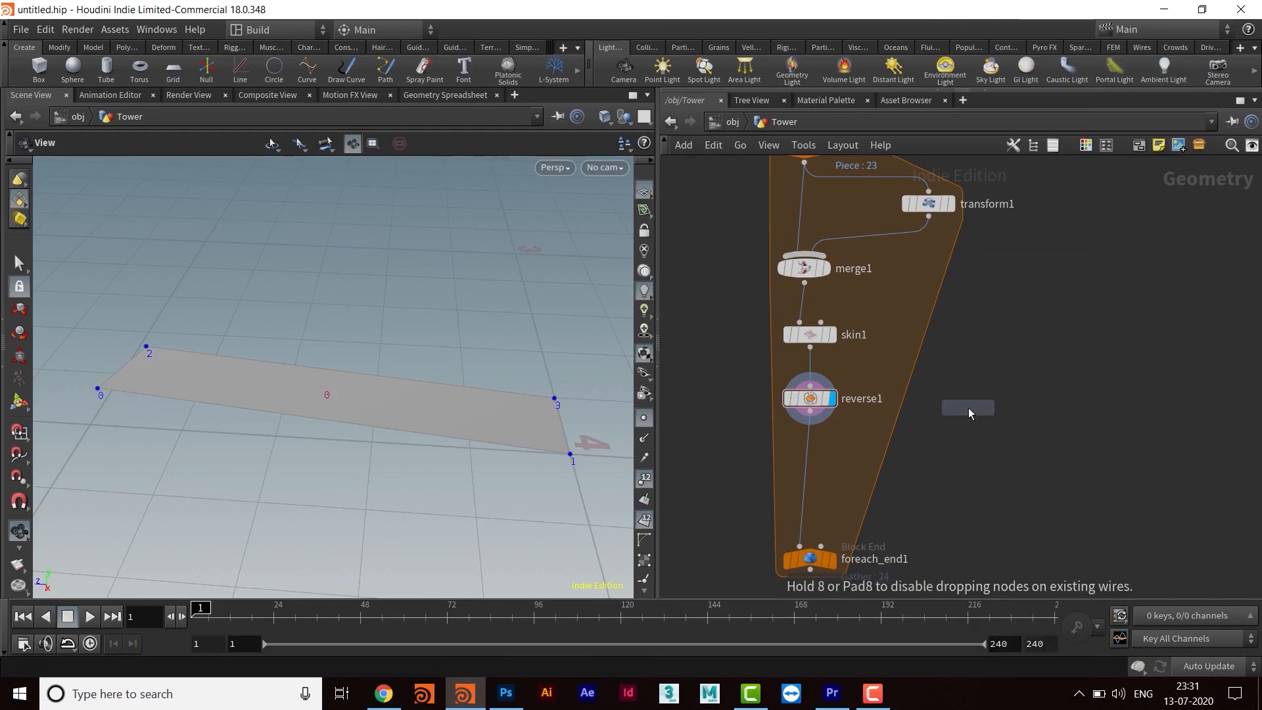
pyautogui.click(965, 405)
pyautogui.moveTo(966, 408); pyautogui.dragTo(820, 472)
pyautogui.click(832, 473)
pyautogui.moveTo(504, 386); pyautogui.dragTo(432, 392)
pyautogui.moveTo(453, 377); pyautogui.dragTo(451, 376, button='middle')
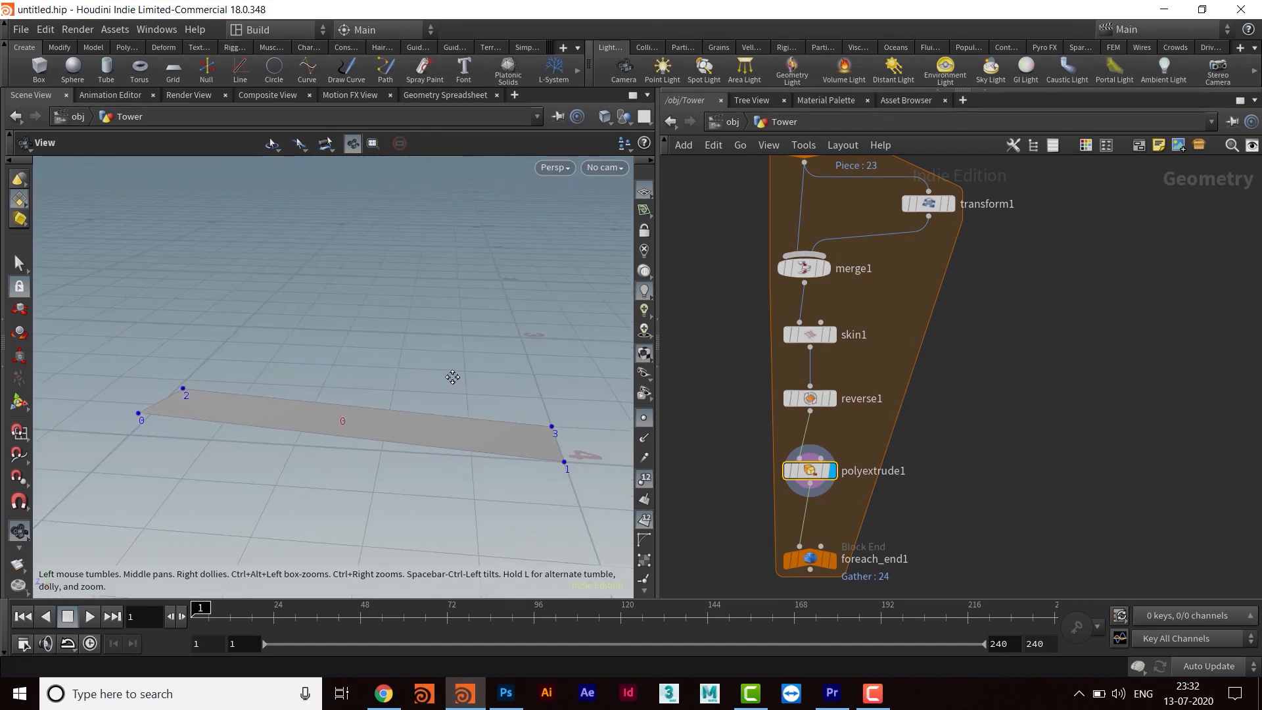
pyautogui.moveTo(1059, 291); pyautogui.dragTo(1049, 312, button='middle')
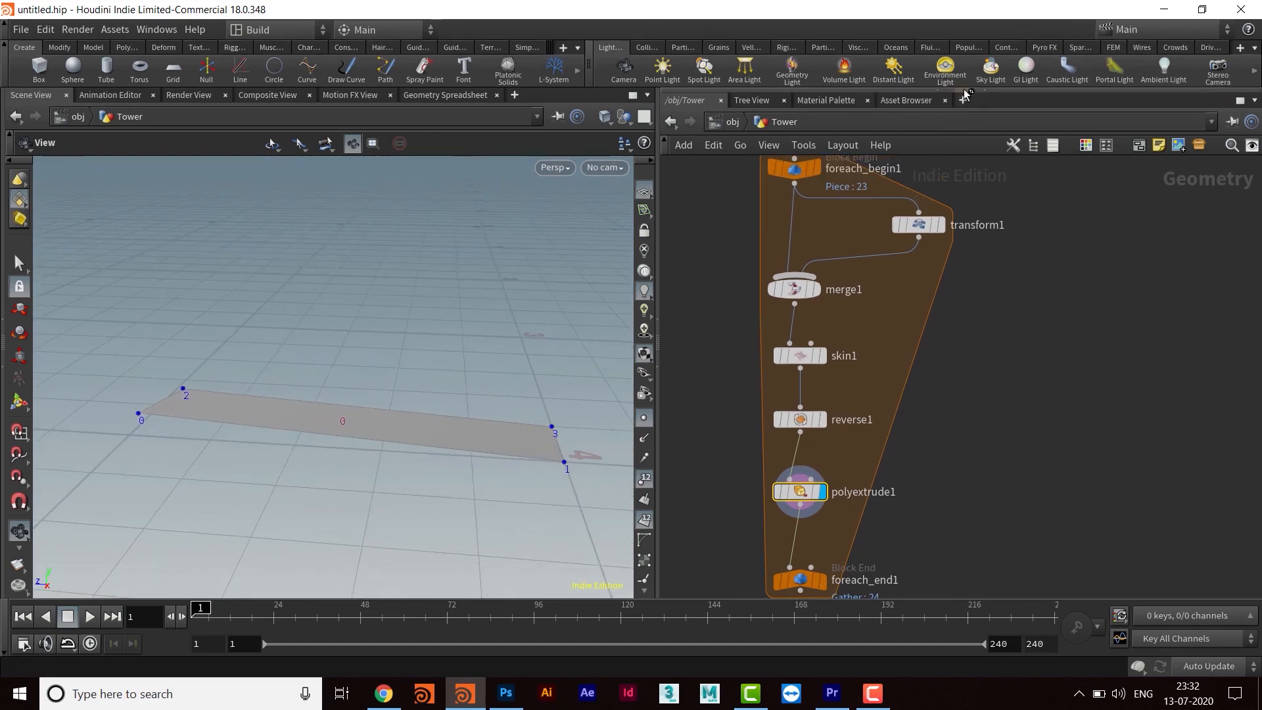
# - Reopen the parameter pane and set the PolyExtrude node's Distance to 0.132 to give the brick its height
pyautogui.moveTo(963, 90); pyautogui.dragTo(926, 324)
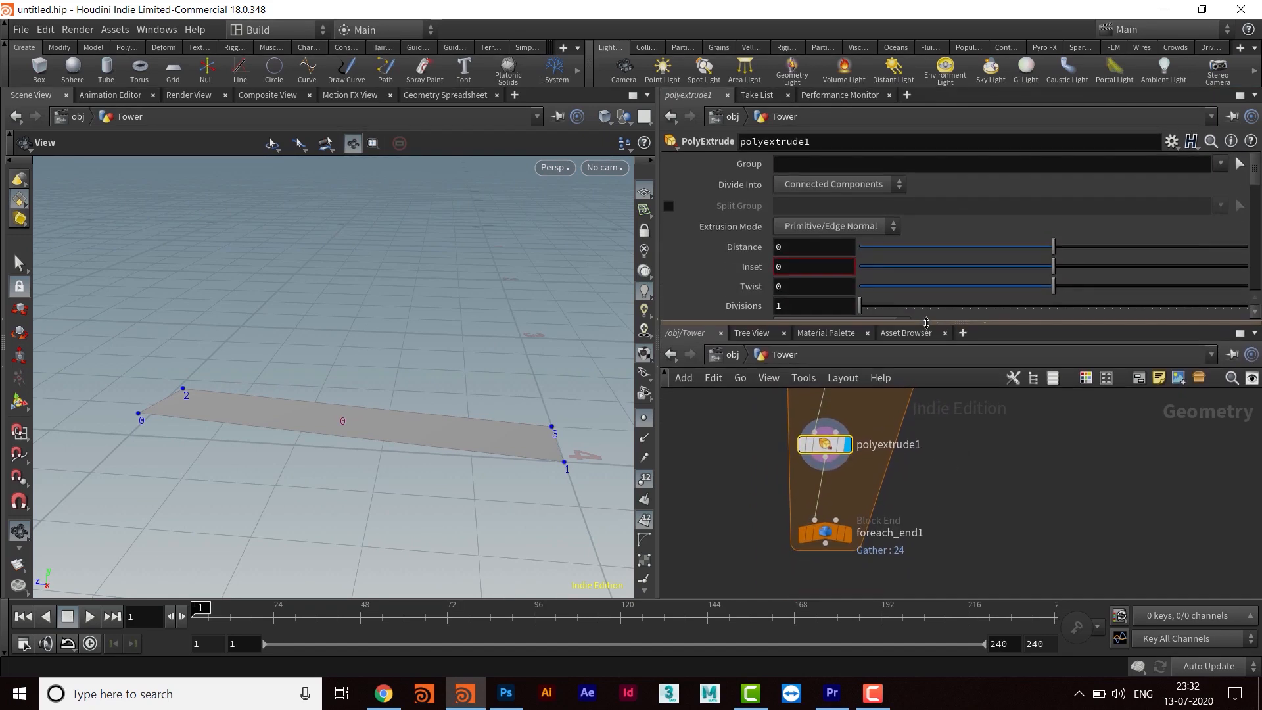
pyautogui.click(800, 247)
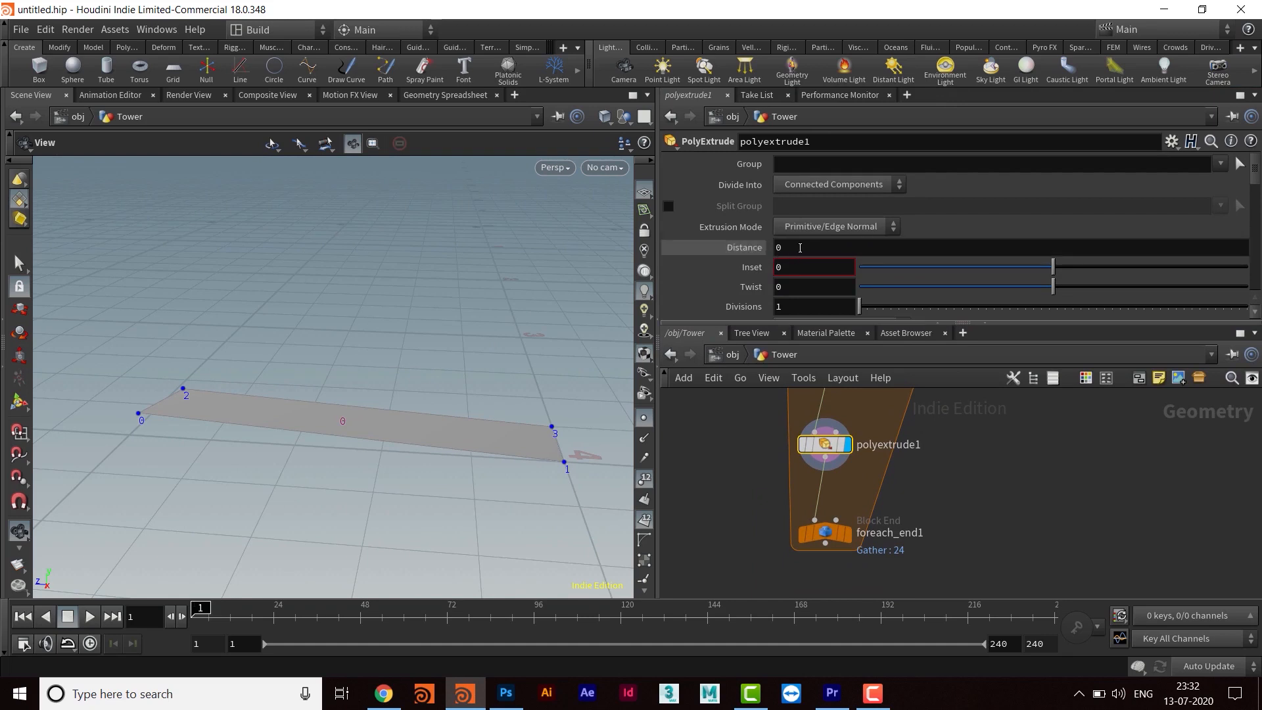
pyautogui.click(692, 247)
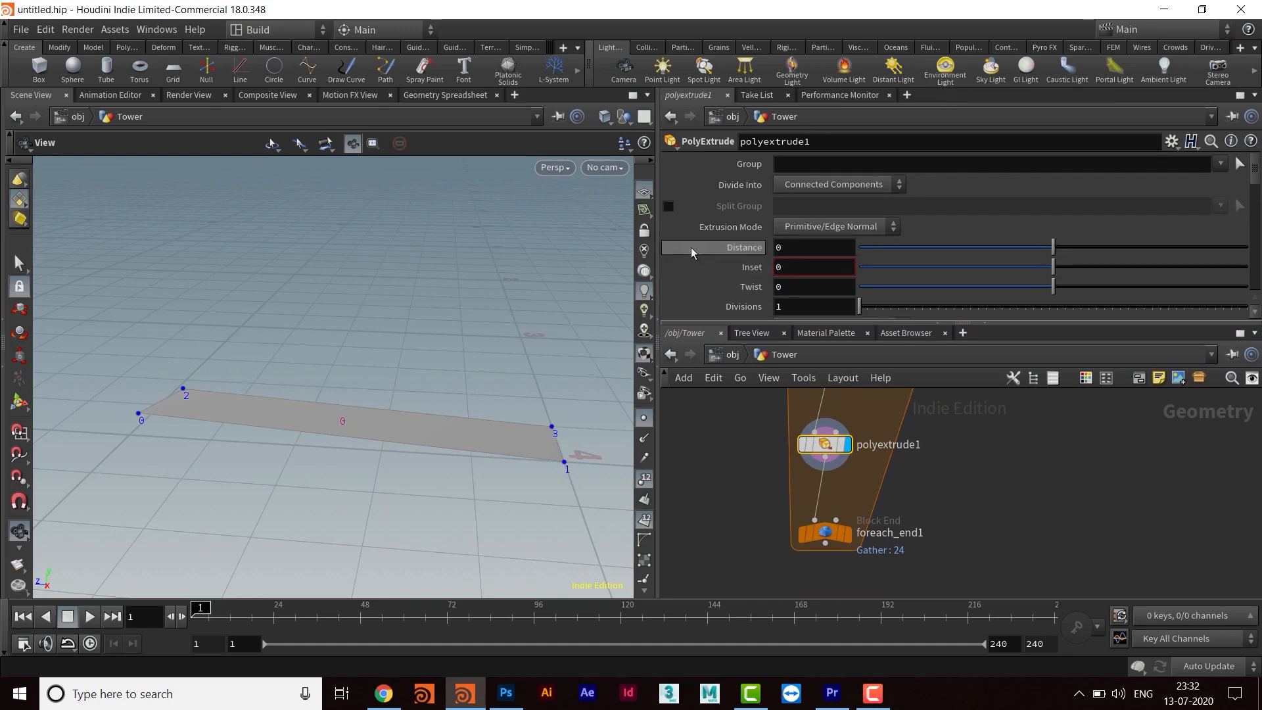
pyautogui.moveTo(1054, 249); pyautogui.dragTo(1086, 254)
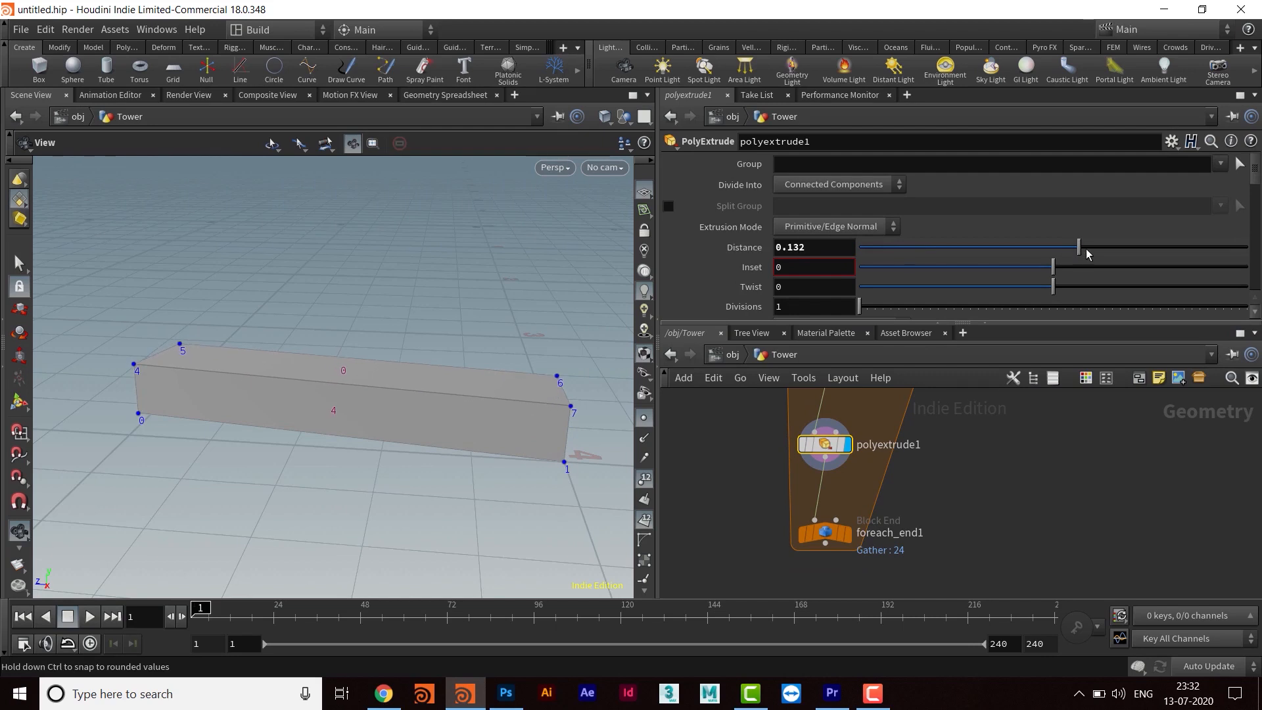
pyautogui.moveTo(985, 464); pyautogui.dragTo(1003, 510, button='middle')
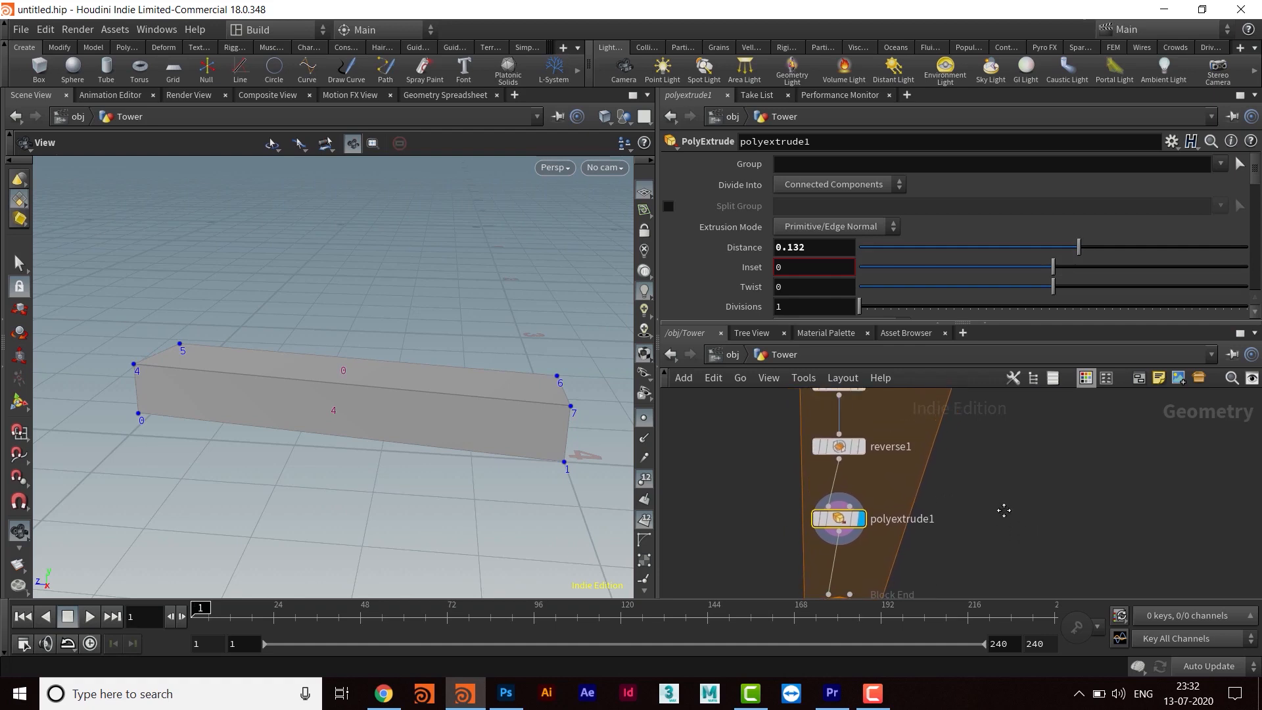
# - Rename the PolyExtrude node as height_of_brick
pyautogui.moveTo(482, 398); pyautogui.dragTo(568, 426)
pyautogui.moveTo(958, 524); pyautogui.dragTo(982, 514, button='middle')
pyautogui.moveTo(490, 419); pyautogui.dragTo(495, 431, button='middle')
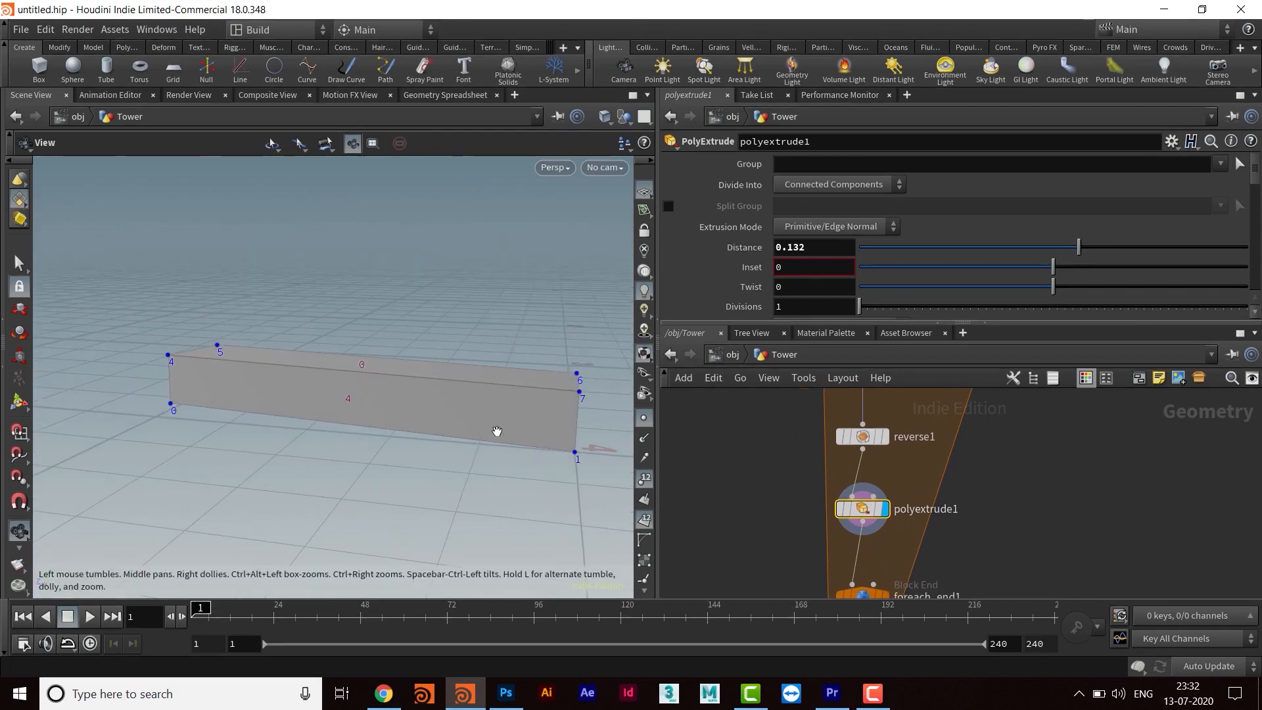
pyautogui.doubleClick(945, 505)
pyautogui.moveTo(964, 499); pyautogui.dragTo(849, 513)
pyautogui.write('height_of_brick')
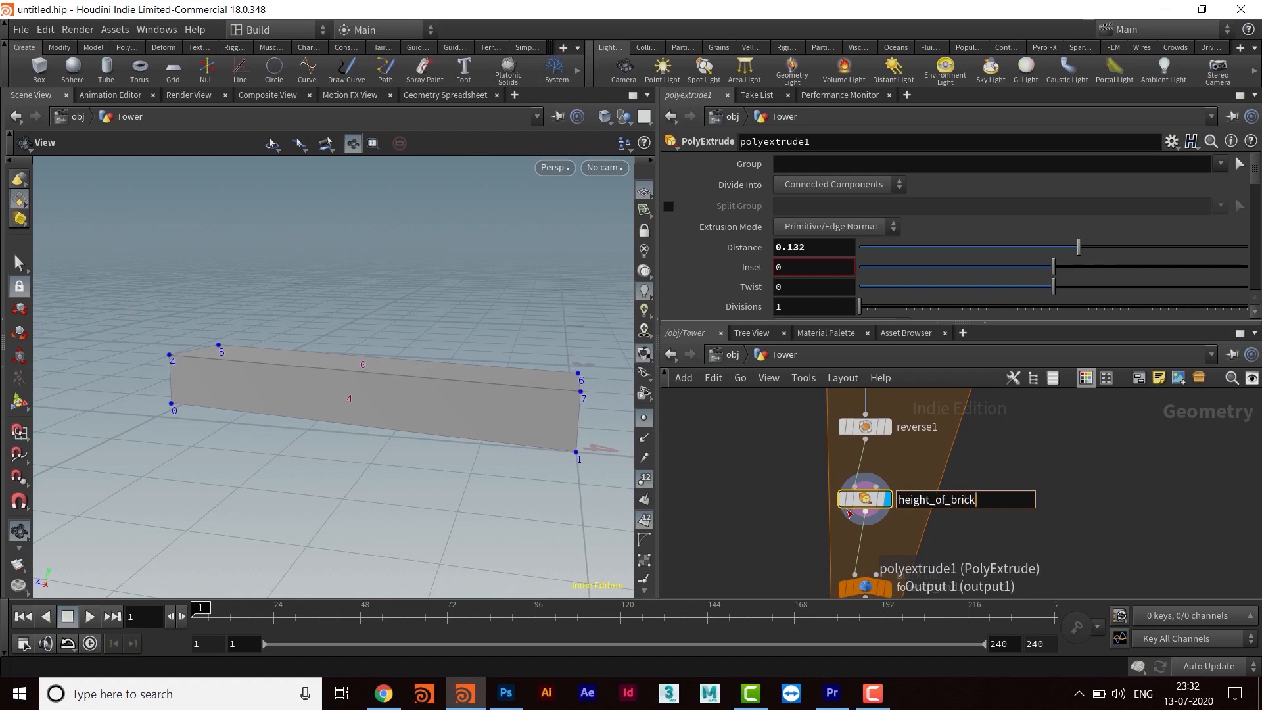
pyautogui.press('Return')
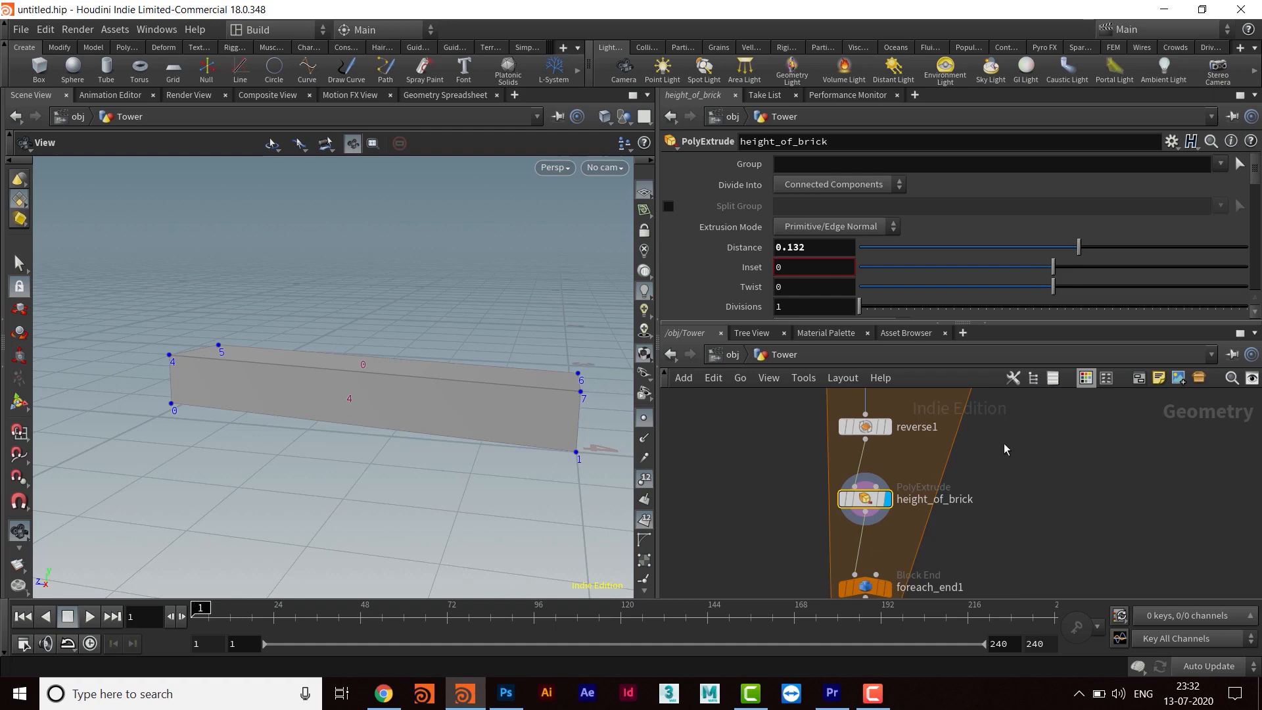
# - Move the loop's end block further below the height_of_brick node to make room for another node
pyautogui.moveTo(993, 483); pyautogui.dragTo(1035, 536, button='middle')
pyautogui.moveTo(1038, 480); pyautogui.dragTo(1051, 399, button='middle')
pyautogui.moveTo(1012, 552); pyautogui.dragTo(1012, 512, button='middle')
pyautogui.moveTo(1017, 428); pyautogui.dragTo(1006, 486, button='middle')
pyautogui.moveTo(572, 411); pyautogui.dragTo(451, 397)
pyautogui.scroll(5, 510, 374)
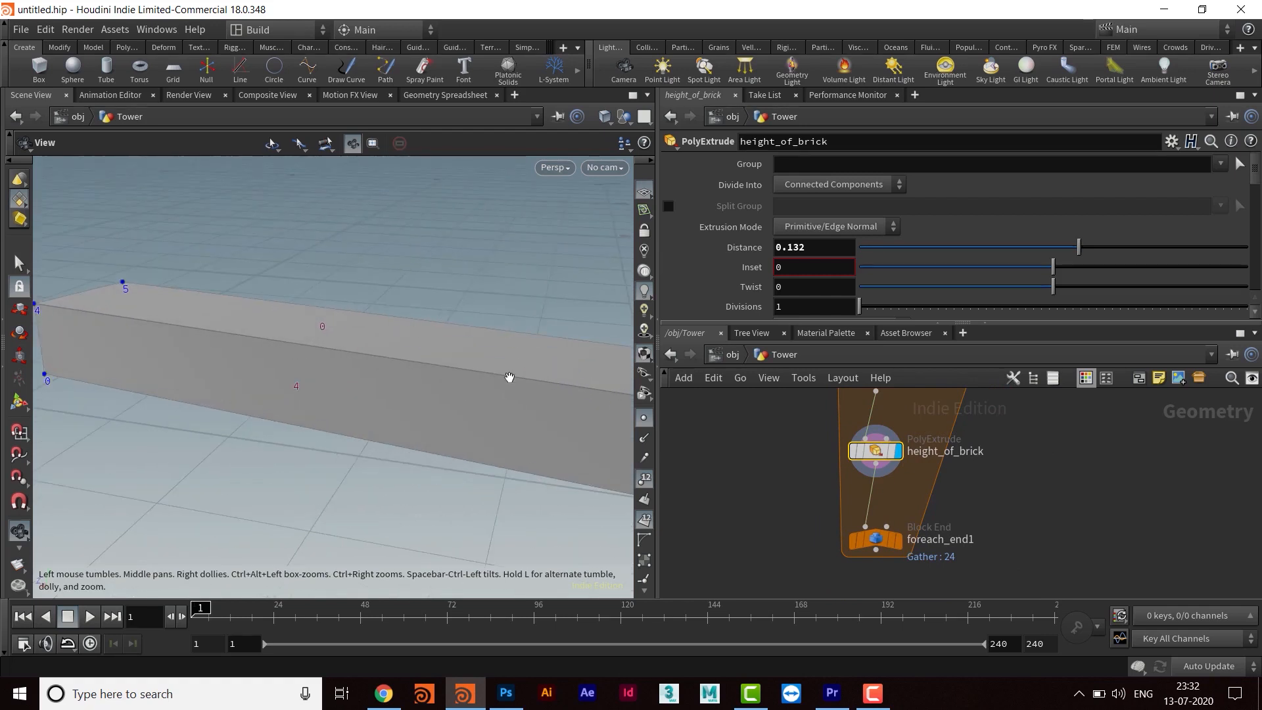
pyautogui.scroll(-5, 392, 392)
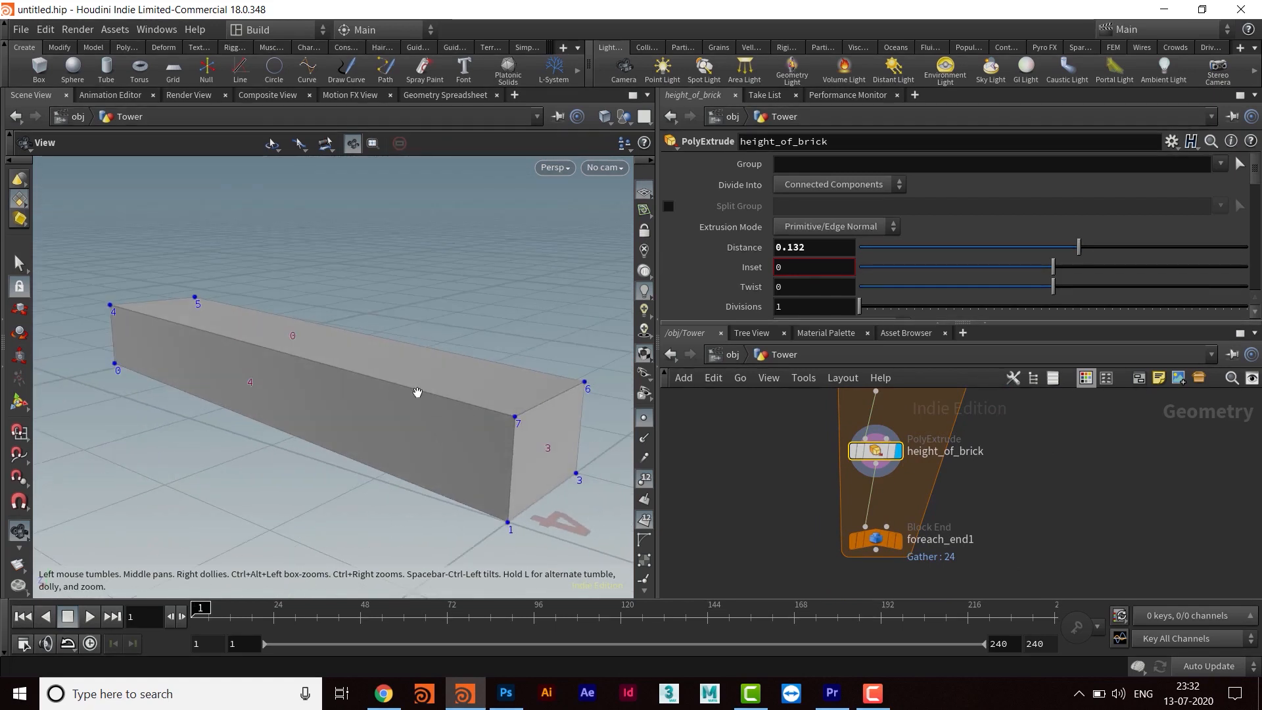
pyautogui.moveTo(397, 400); pyautogui.dragTo(493, 424)
pyautogui.moveTo(1078, 527); pyautogui.dragTo(1040, 471, button='middle')
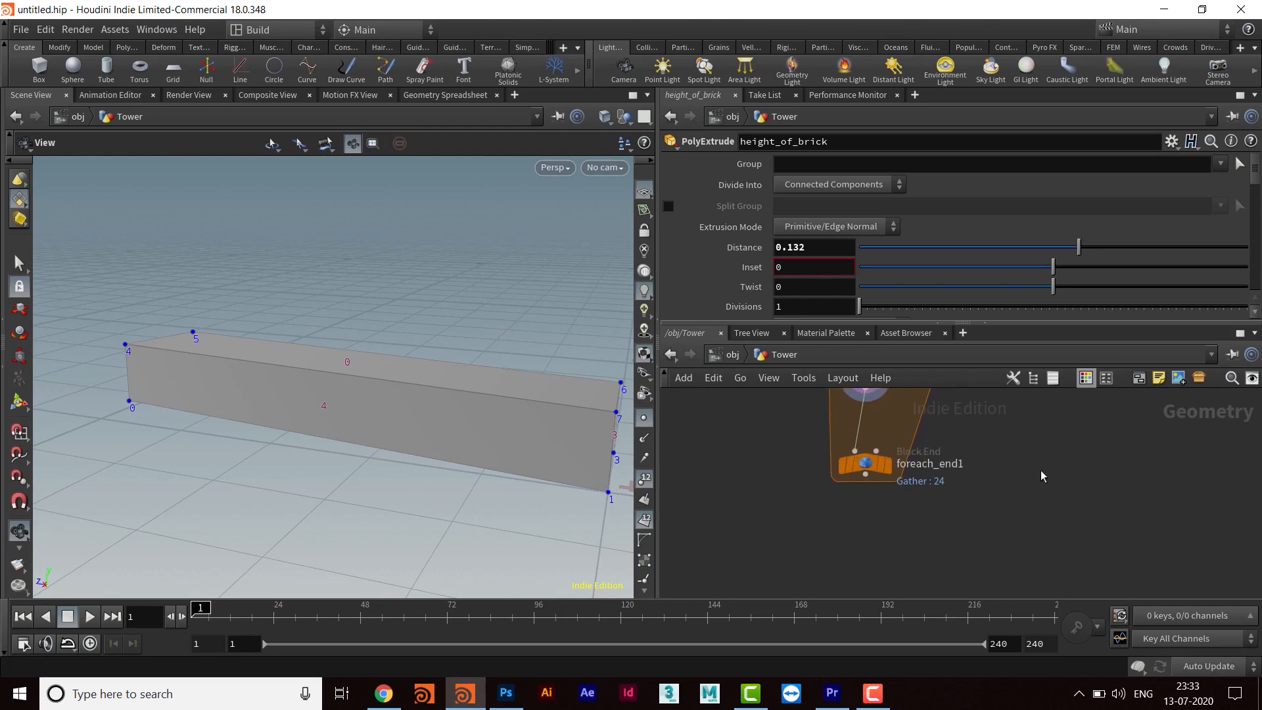
pyautogui.moveTo(869, 472); pyautogui.dragTo(866, 560)
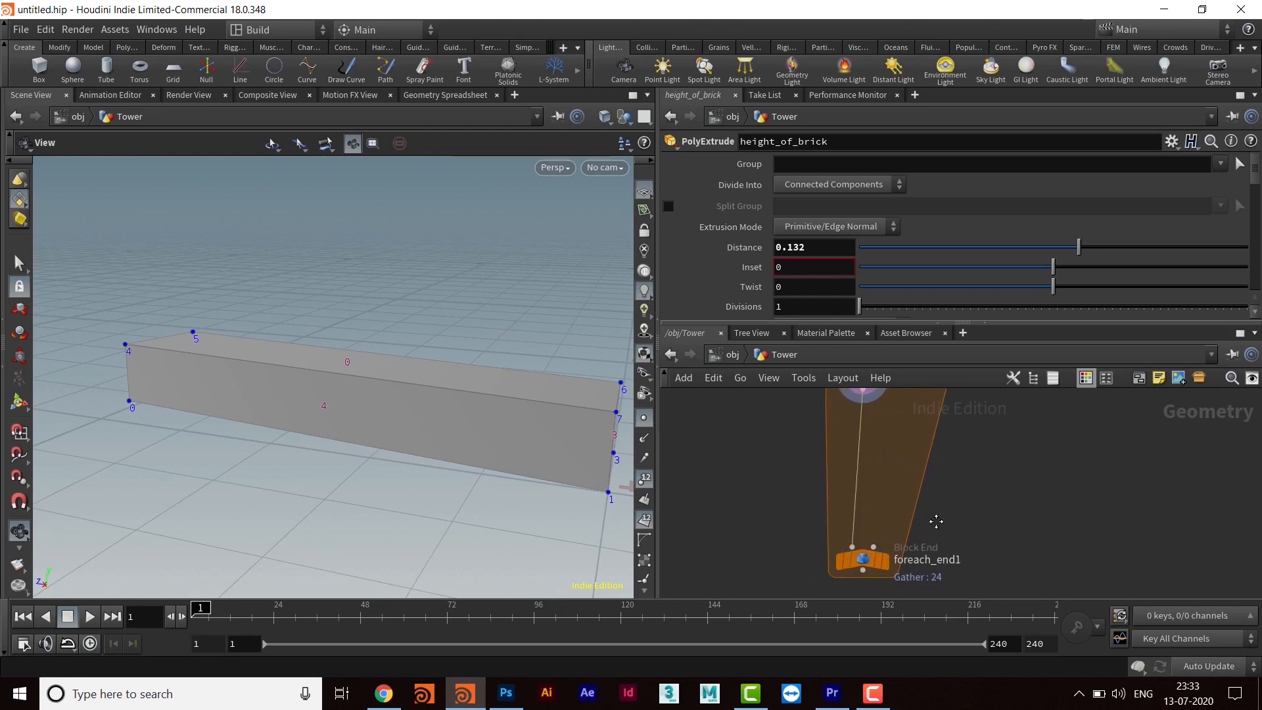
# - Insert a PolyBevel node between the height_of_brick node and the loop's end block, and display it
pyautogui.press('Tab')
pyautogui.write('po')
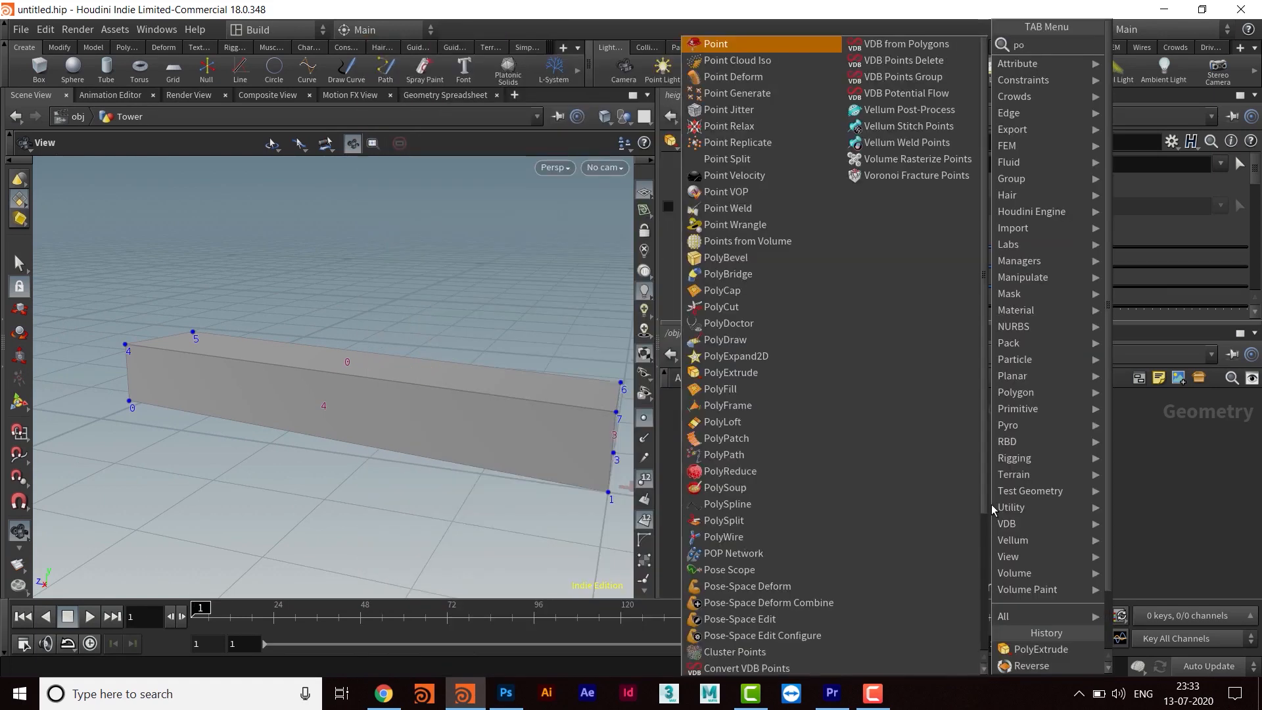
pyautogui.write('lybevel')
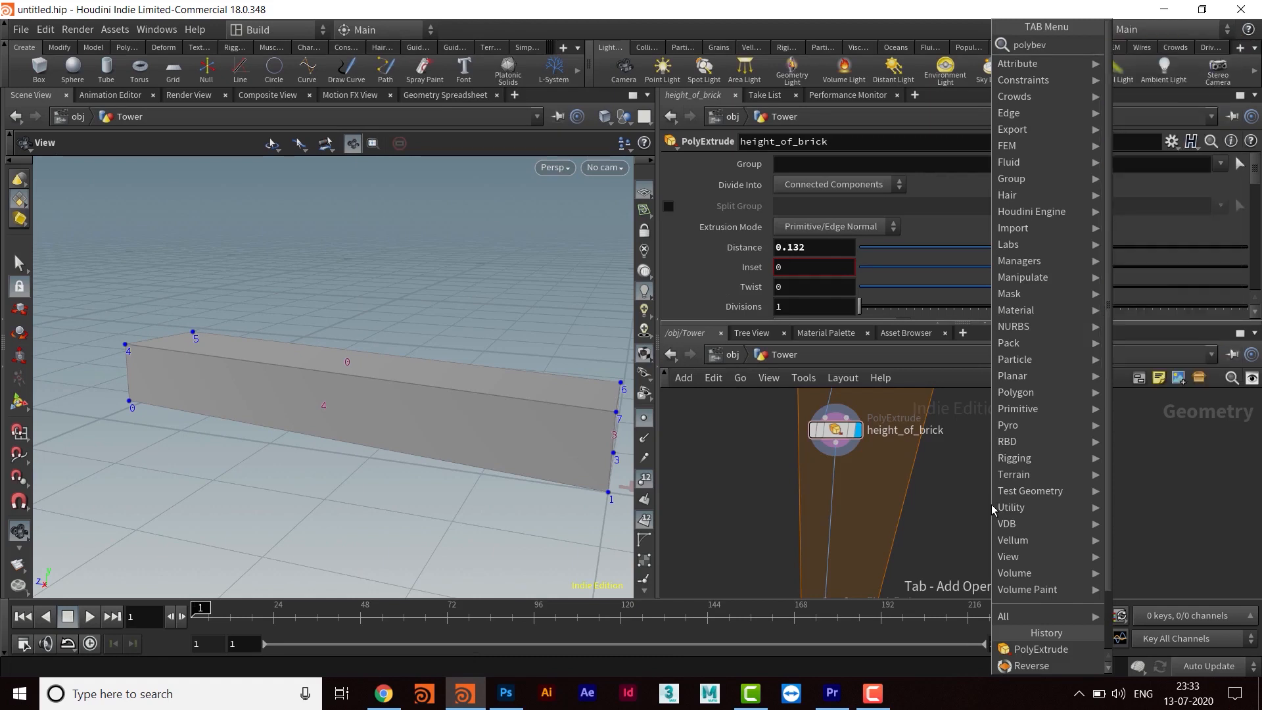
pyautogui.press('Return')
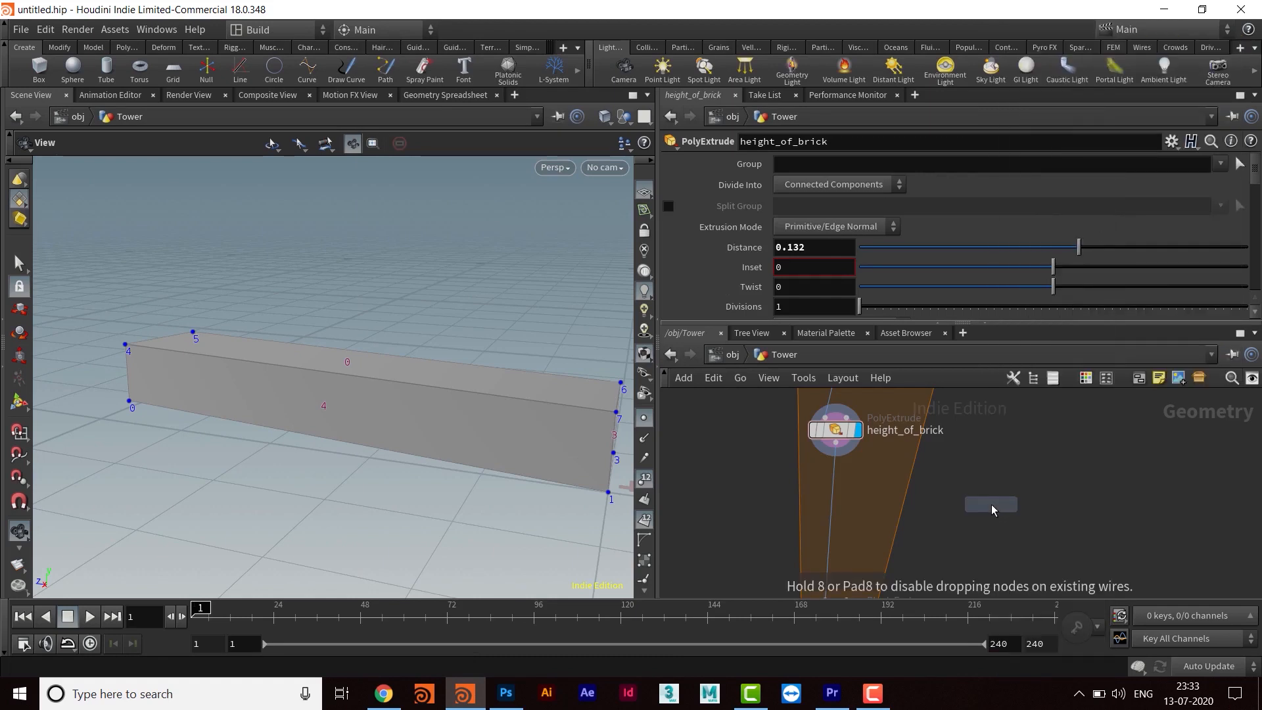
pyautogui.click(993, 511)
pyautogui.moveTo(994, 510); pyautogui.dragTo(843, 507)
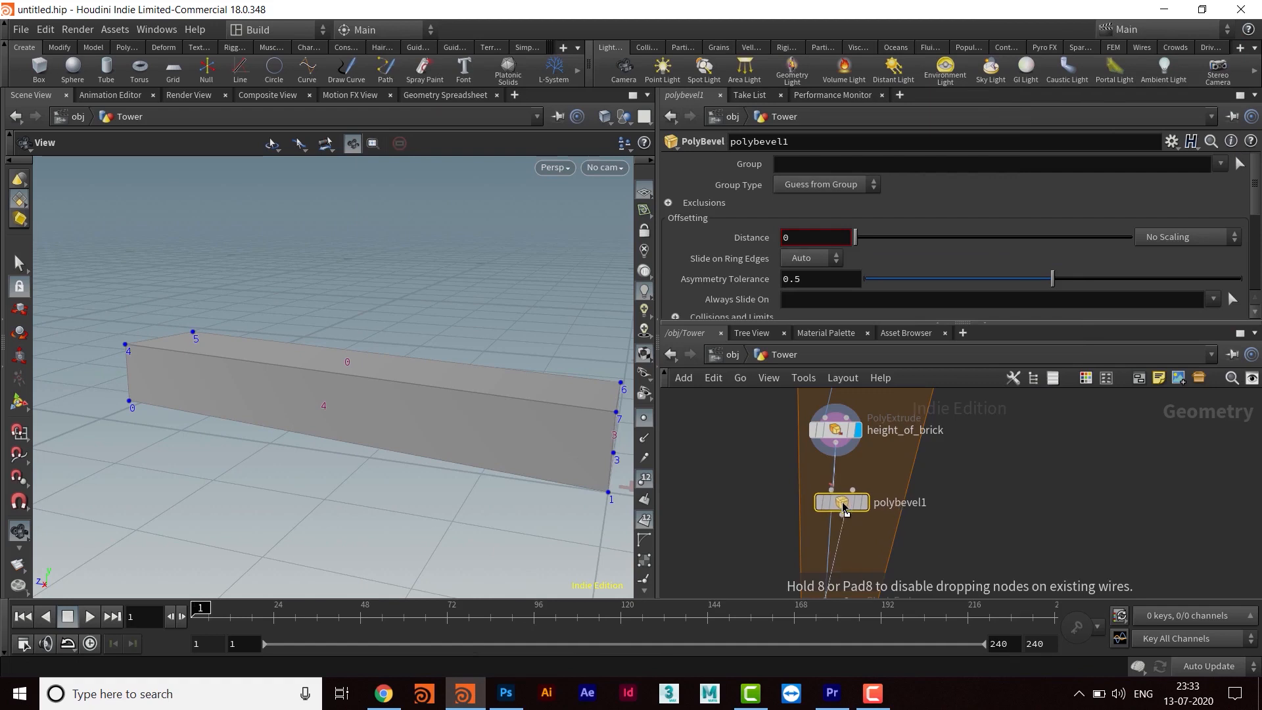
pyautogui.click(865, 503)
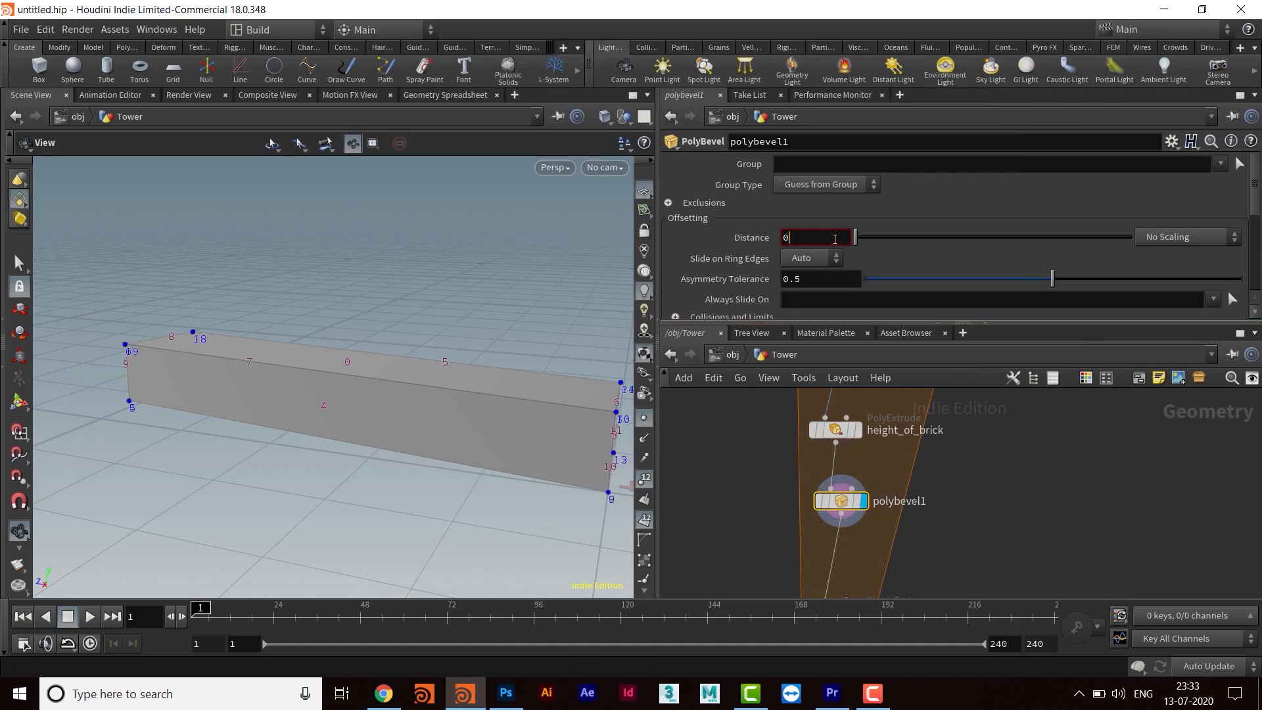
# - Set the height_of_brick node's Distance to 0.18 to make the brick taller, and dismiss the battery notification
pyautogui.doubleClick(775, 238)
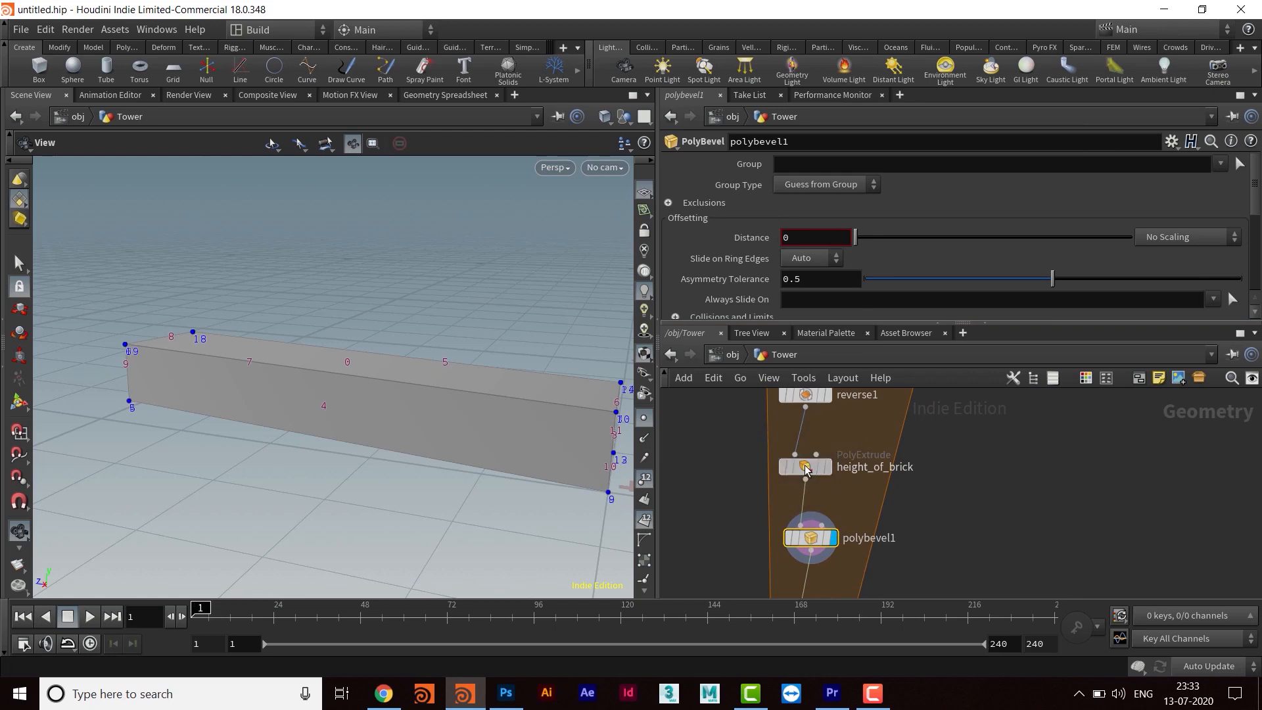
pyautogui.click(806, 467)
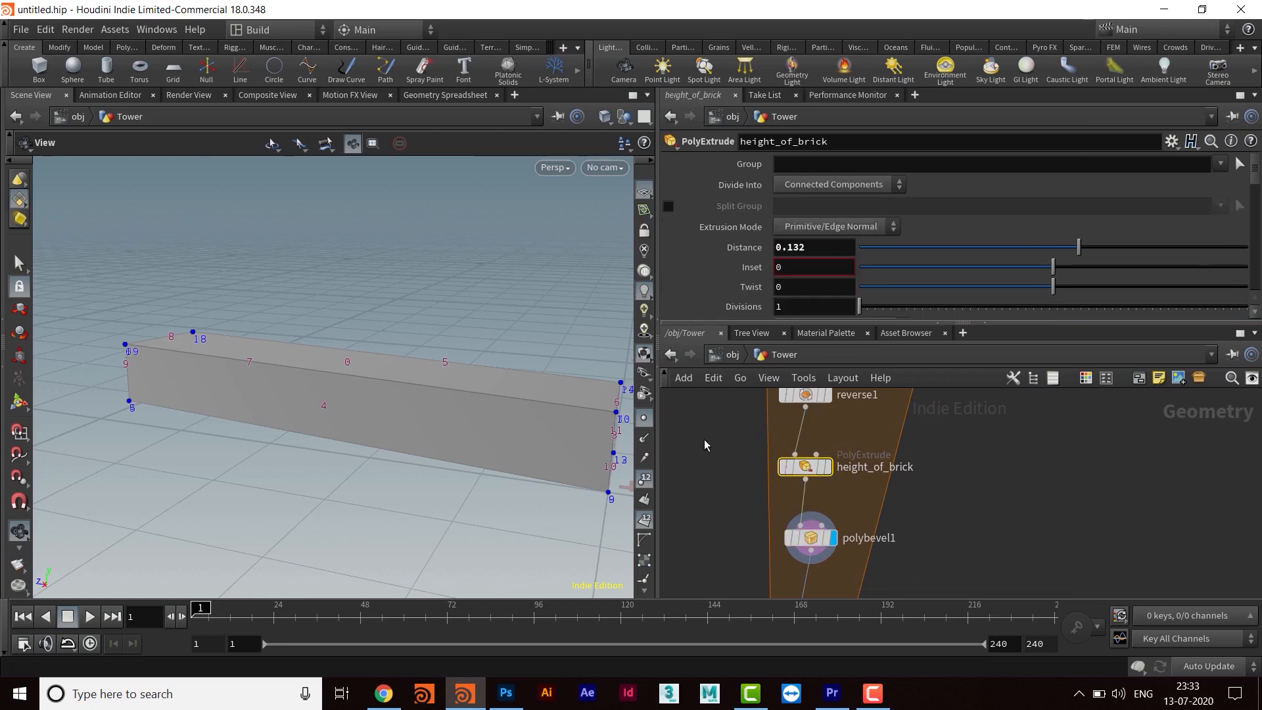
pyautogui.scroll(-8, 355, 408)
pyautogui.scroll(5, 270, 440)
pyautogui.moveTo(418, 396); pyautogui.dragTo(278, 434, button='middle')
pyautogui.scroll(3, 369, 431)
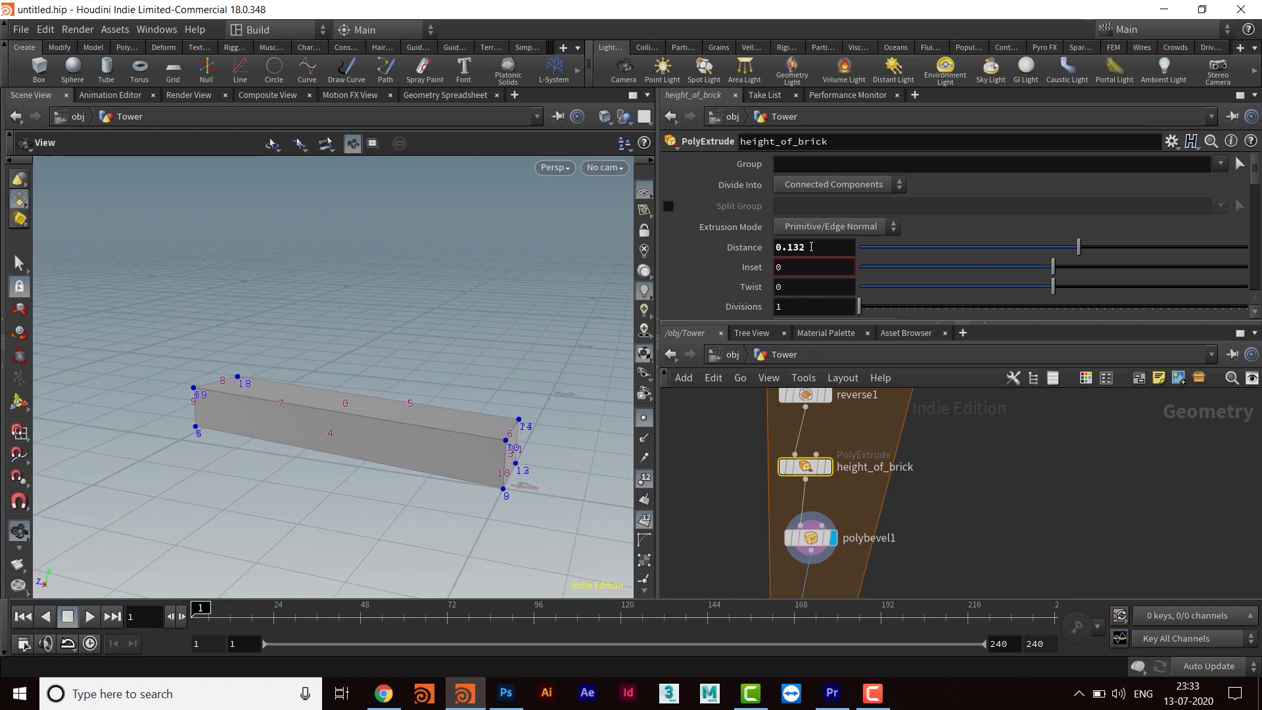
pyautogui.moveTo(1082, 248); pyautogui.dragTo(1088, 250)
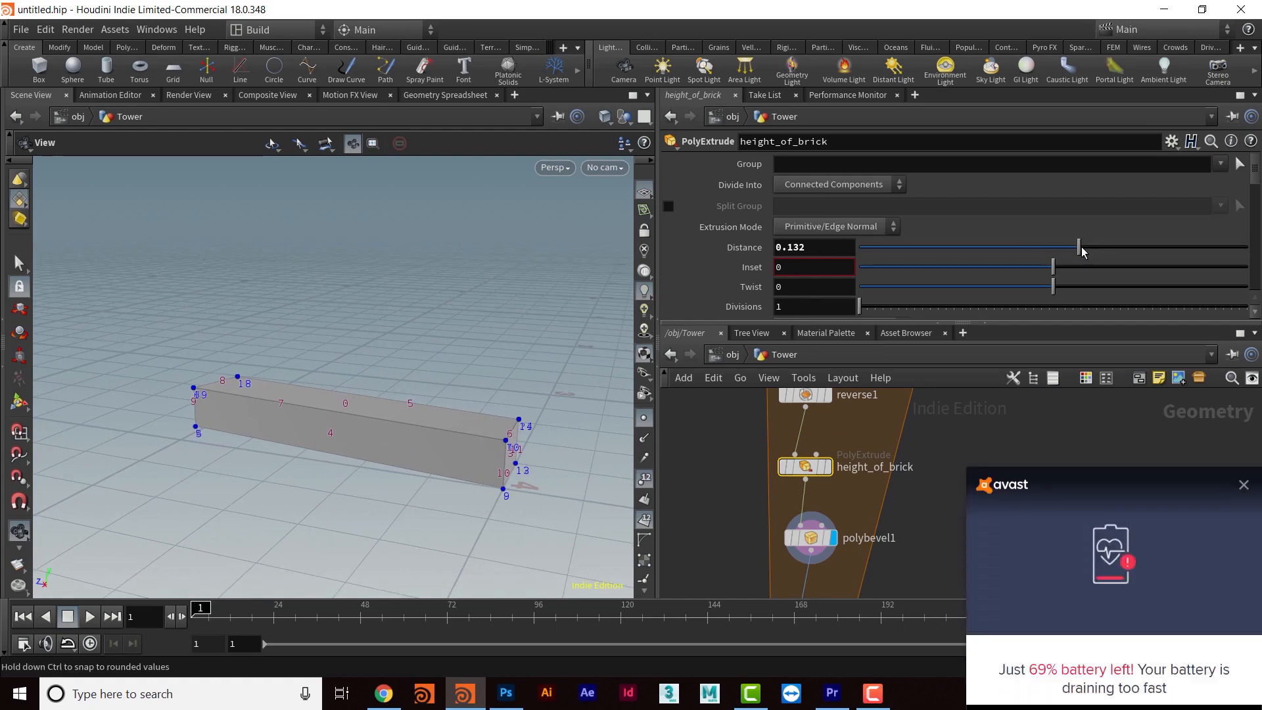
pyautogui.click(1244, 357)
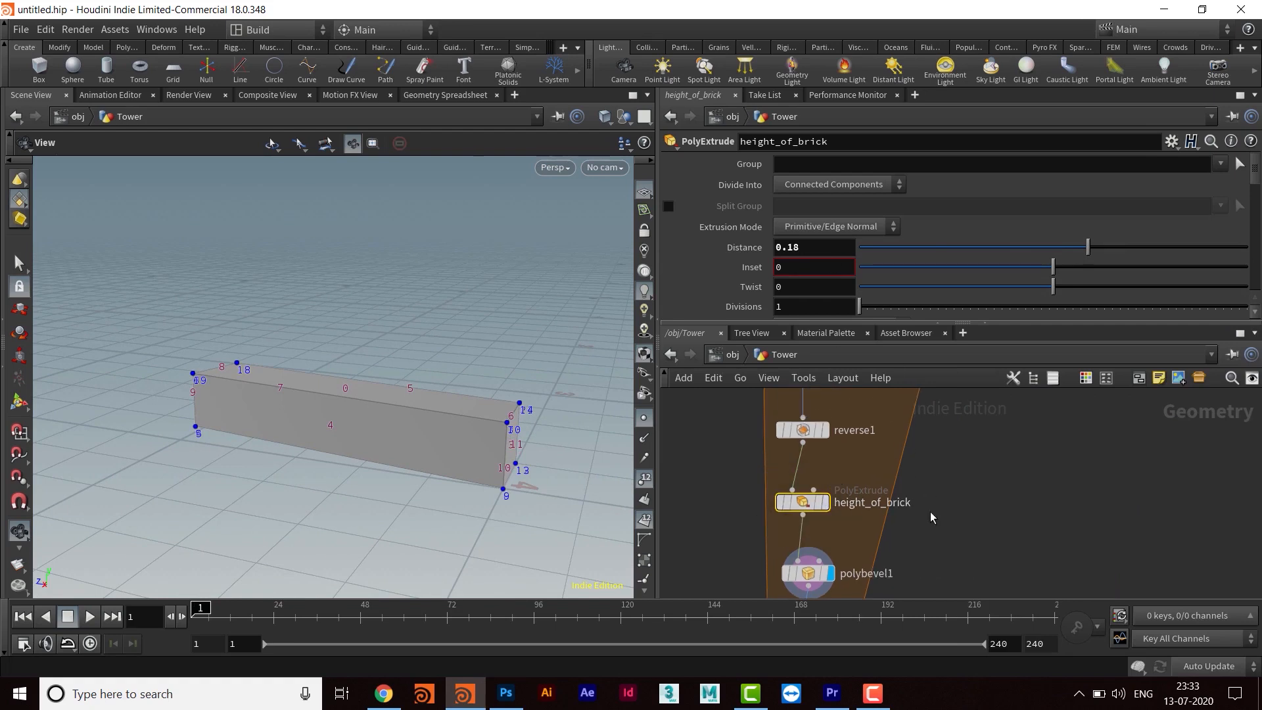
# - Rename the Transform node near the start of the loop as thickness_of_brick
pyautogui.moveTo(894, 518); pyautogui.dragTo(956, 489, button='middle')
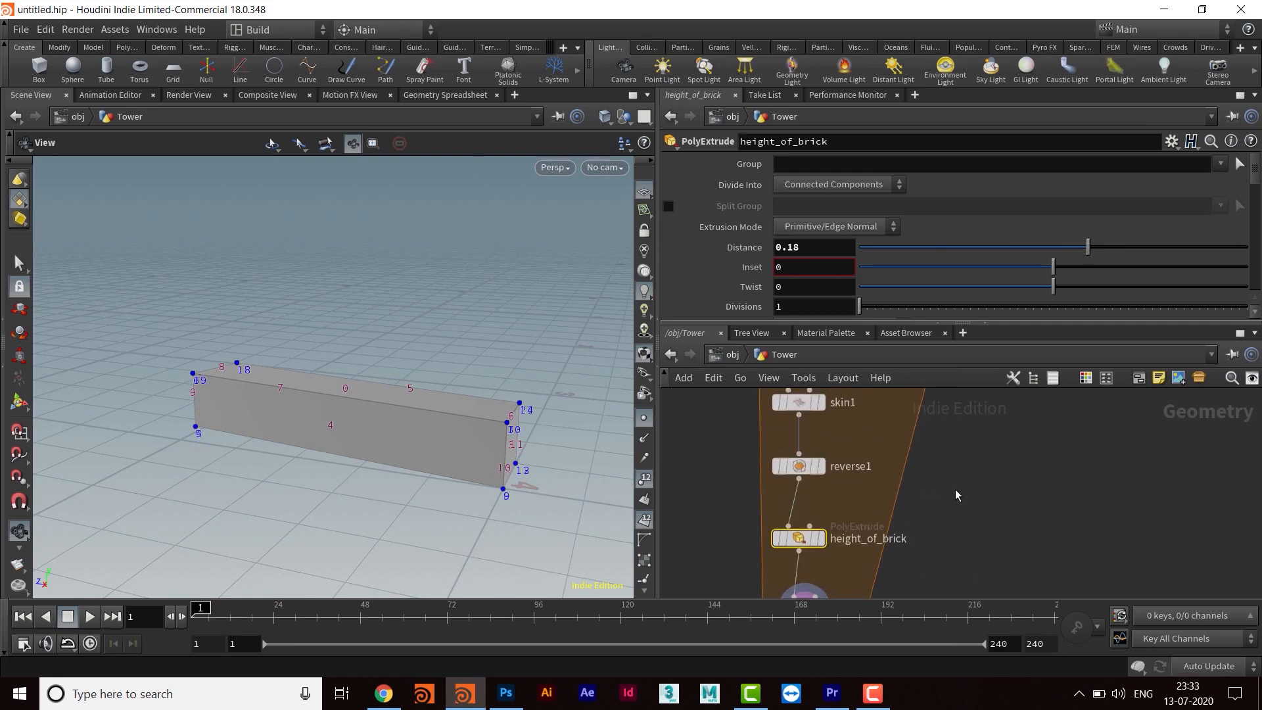
pyautogui.moveTo(355, 461); pyautogui.dragTo(470, 439)
pyautogui.moveTo(940, 455); pyautogui.dragTo(932, 566, button='middle')
pyautogui.moveTo(961, 413); pyautogui.dragTo(919, 493, button='middle')
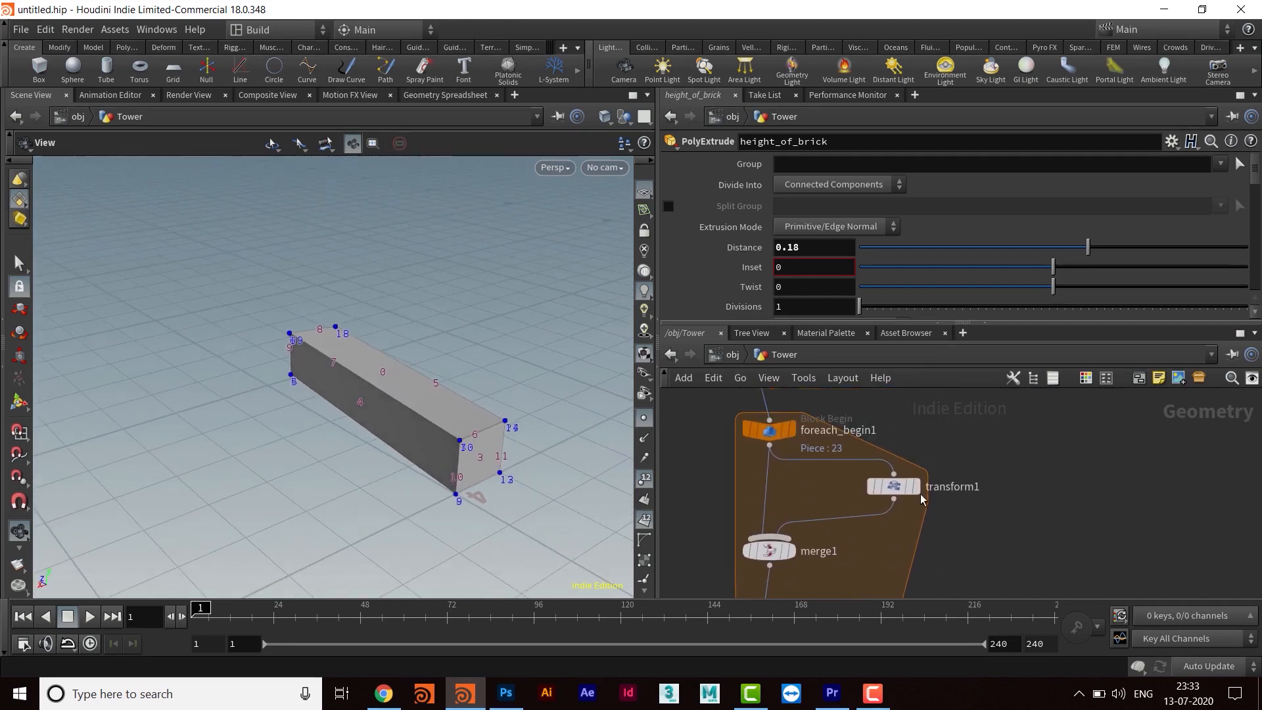
pyautogui.click(919, 494)
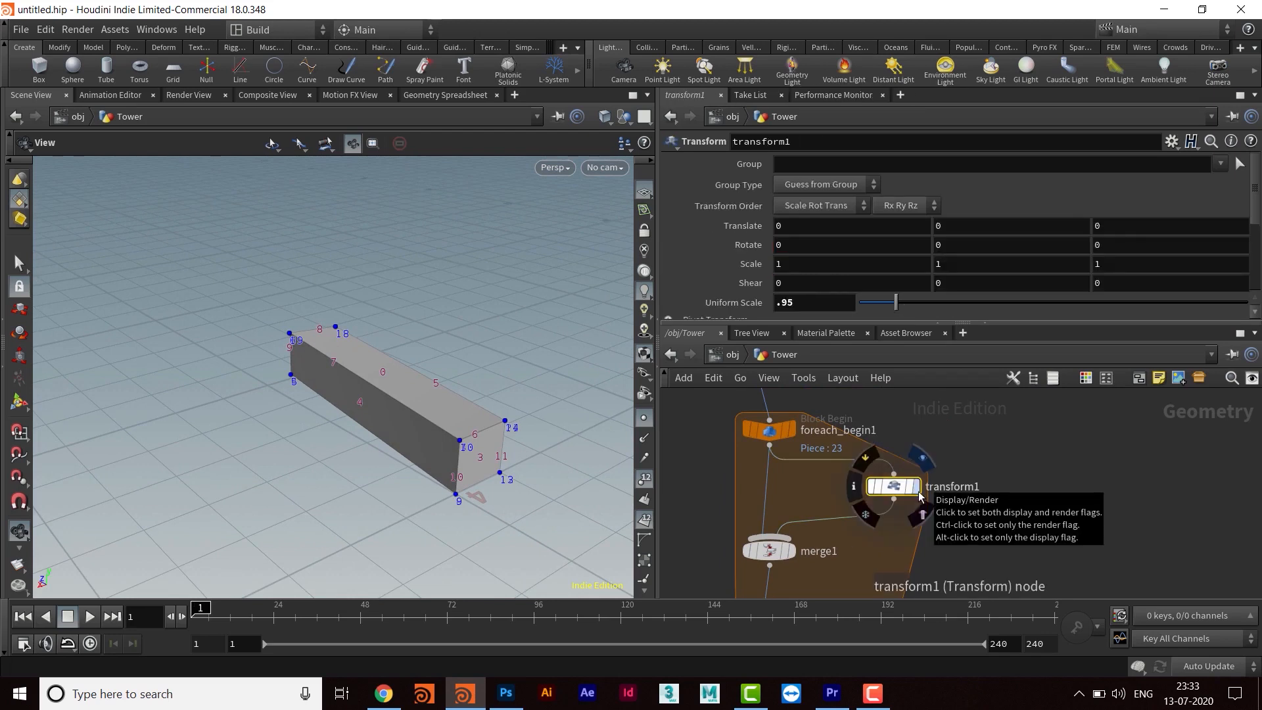
pyautogui.doubleClick(947, 487)
pyautogui.write('thickness_of_brick')
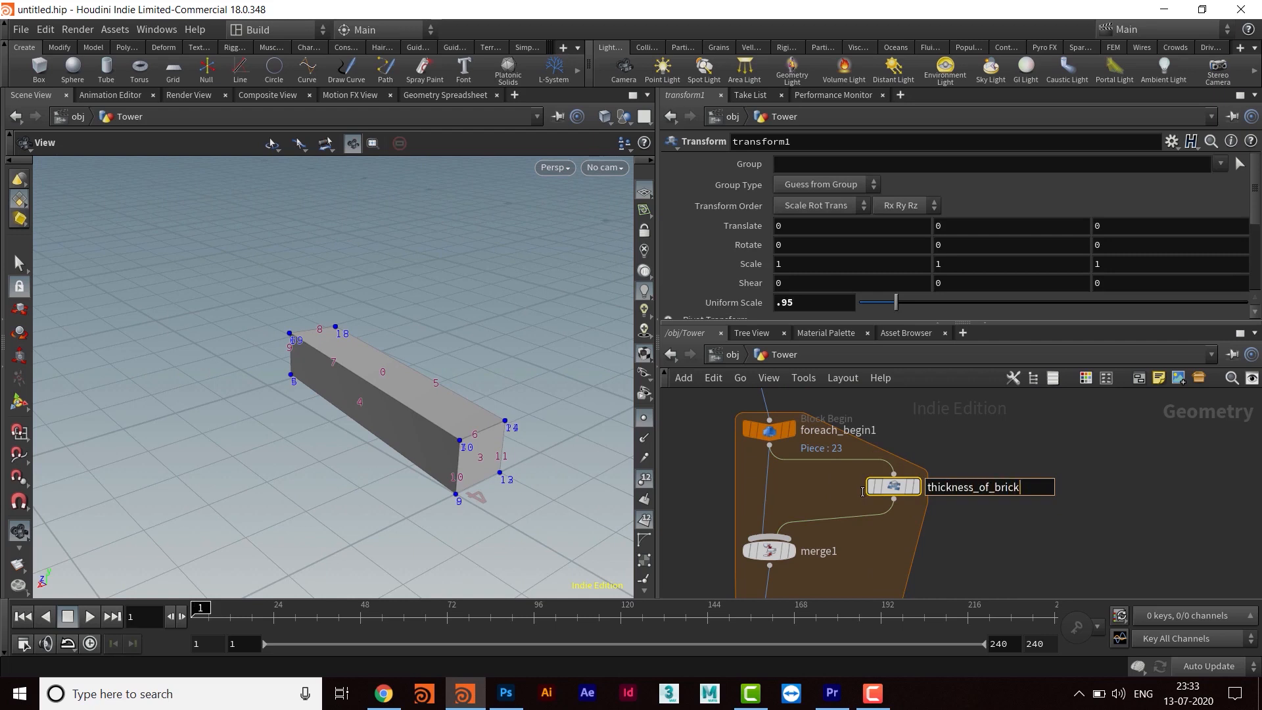
pyautogui.press('Return')
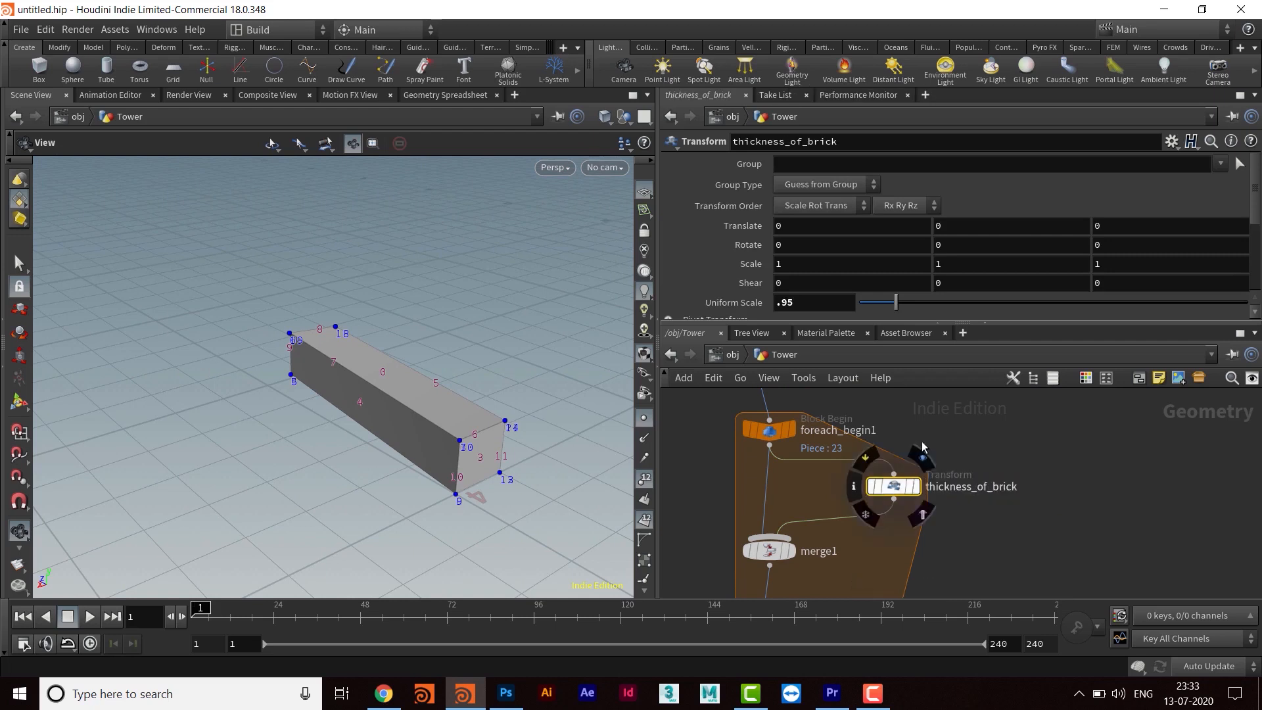
# - Try a Uniform Scale of 0.9 on the thickness_of_brick node and set it back to 0.95
pyautogui.moveTo(899, 494)
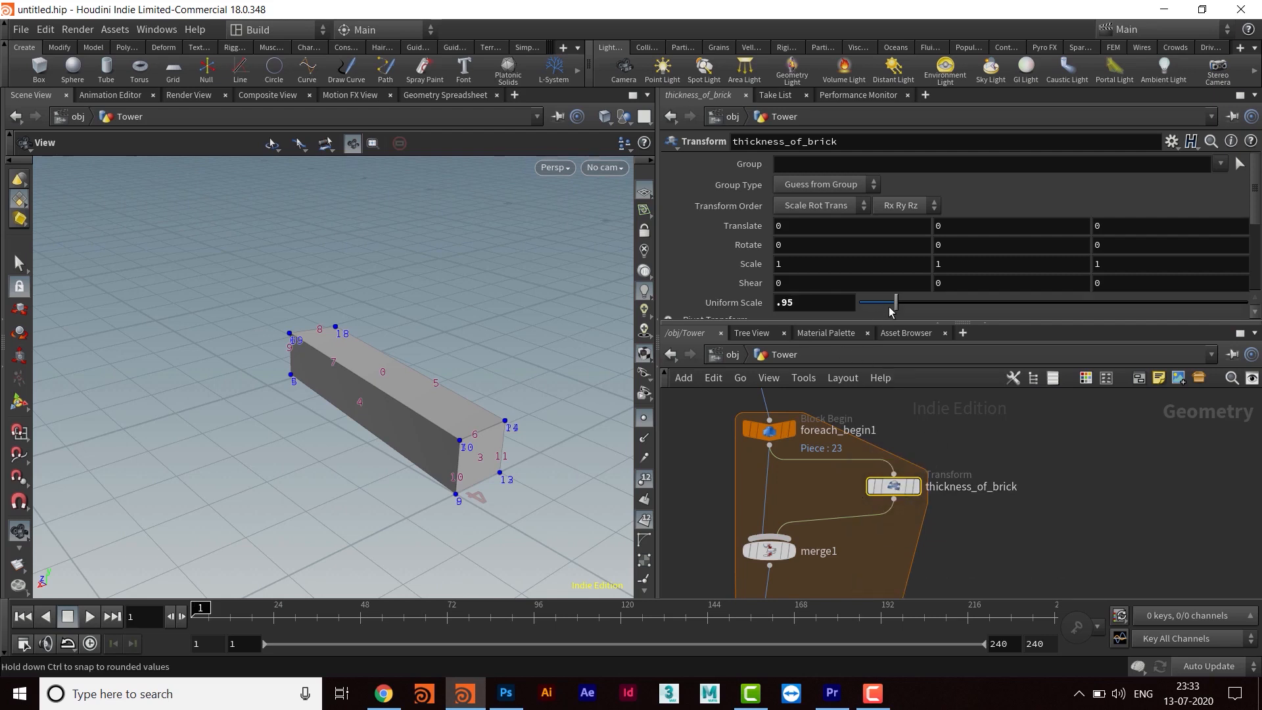
pyautogui.moveTo(896, 309); pyautogui.dragTo(897, 313)
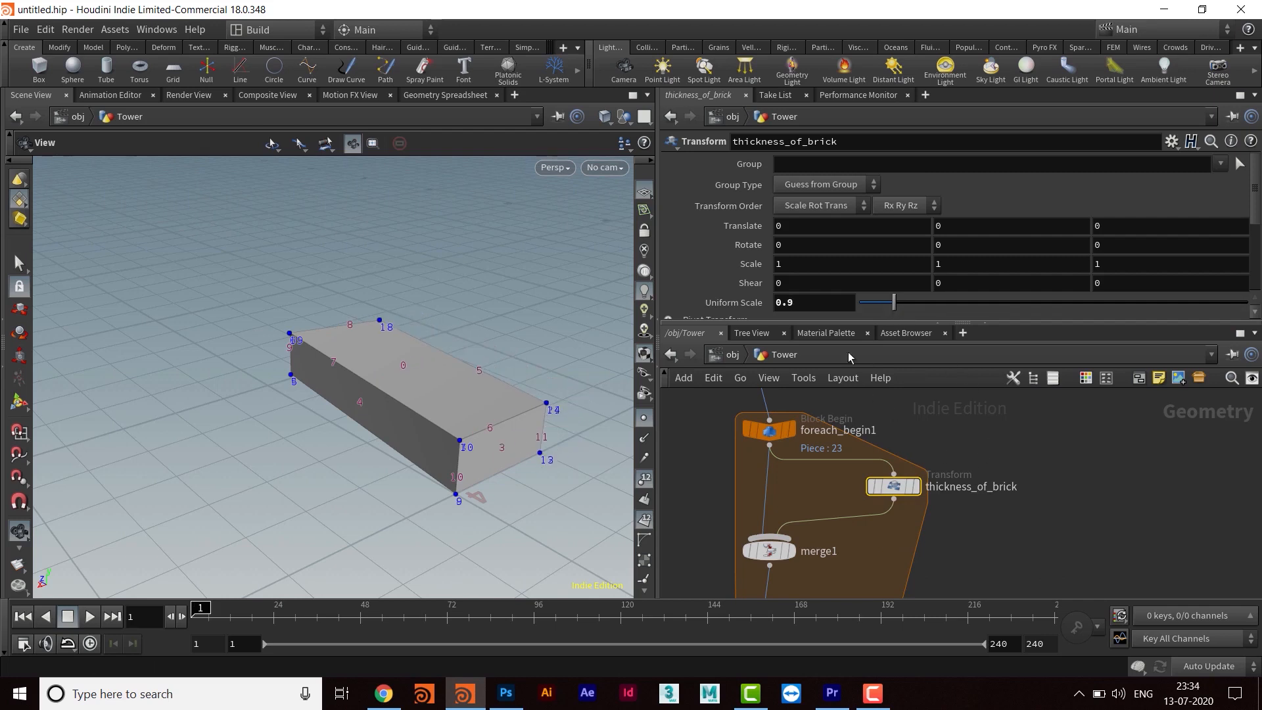
pyautogui.doubleClick(815, 303)
pyautogui.press('BackSpace')
pyautogui.write('0.5')
pyautogui.press('Return')
# - Select the PolyBevel node, enlarge the parameter pane and set the bevel Distance to .002
pyautogui.moveTo(989, 551); pyautogui.dragTo(1043, 513, button='middle')
pyautogui.moveTo(951, 318); pyautogui.dragTo(952, 265)
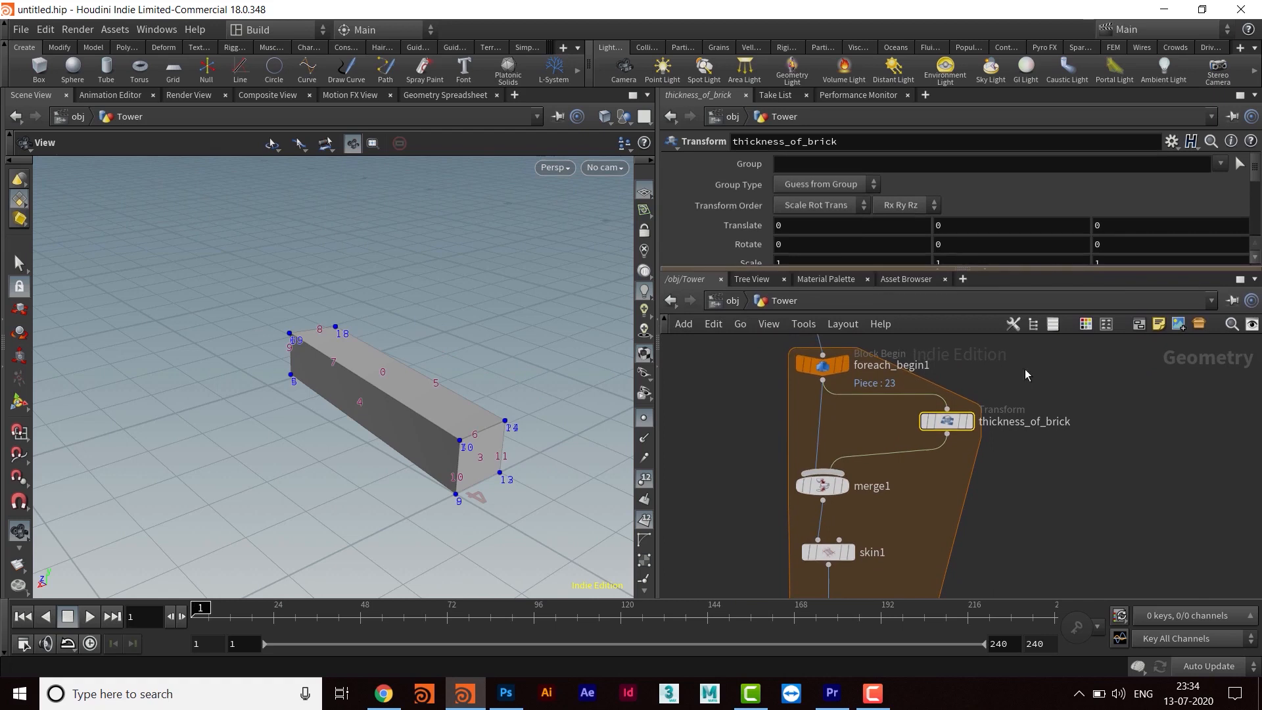
pyautogui.scroll(-4, 1079, 518)
pyautogui.scroll(2, 1000, 453)
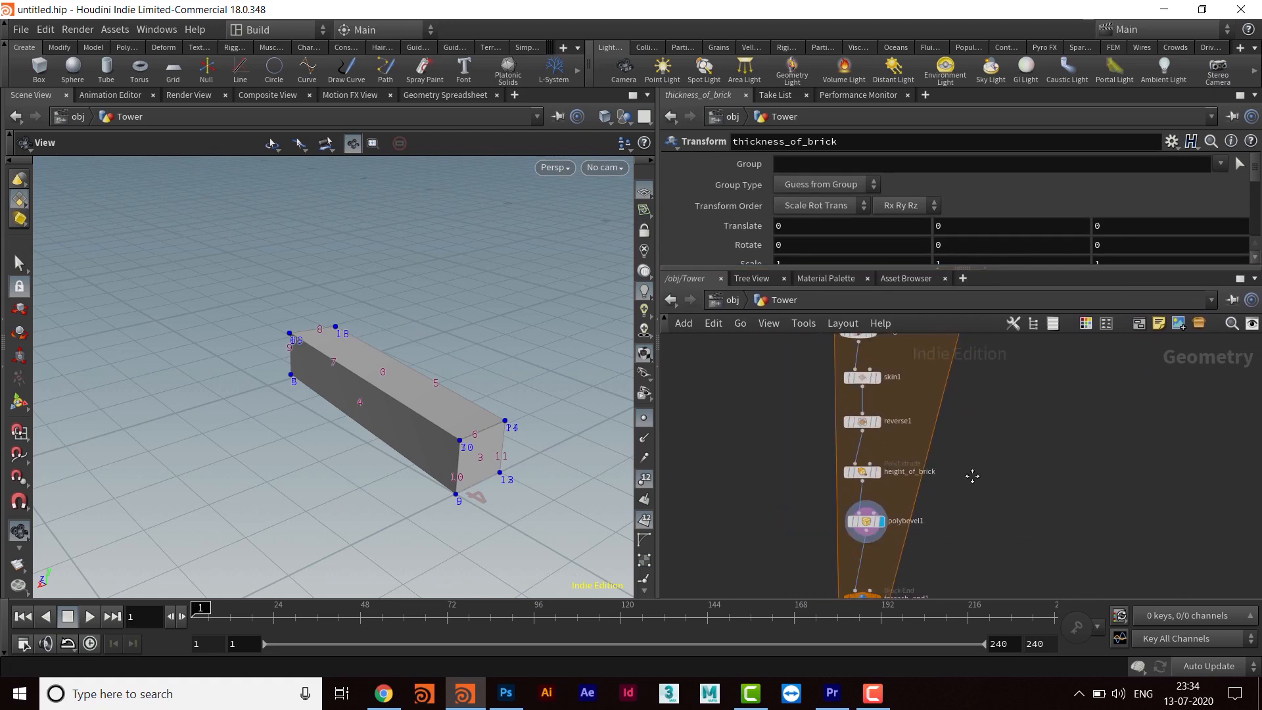
pyautogui.moveTo(972, 476); pyautogui.dragTo(966, 502, button='middle')
pyautogui.scroll(5, 952, 507)
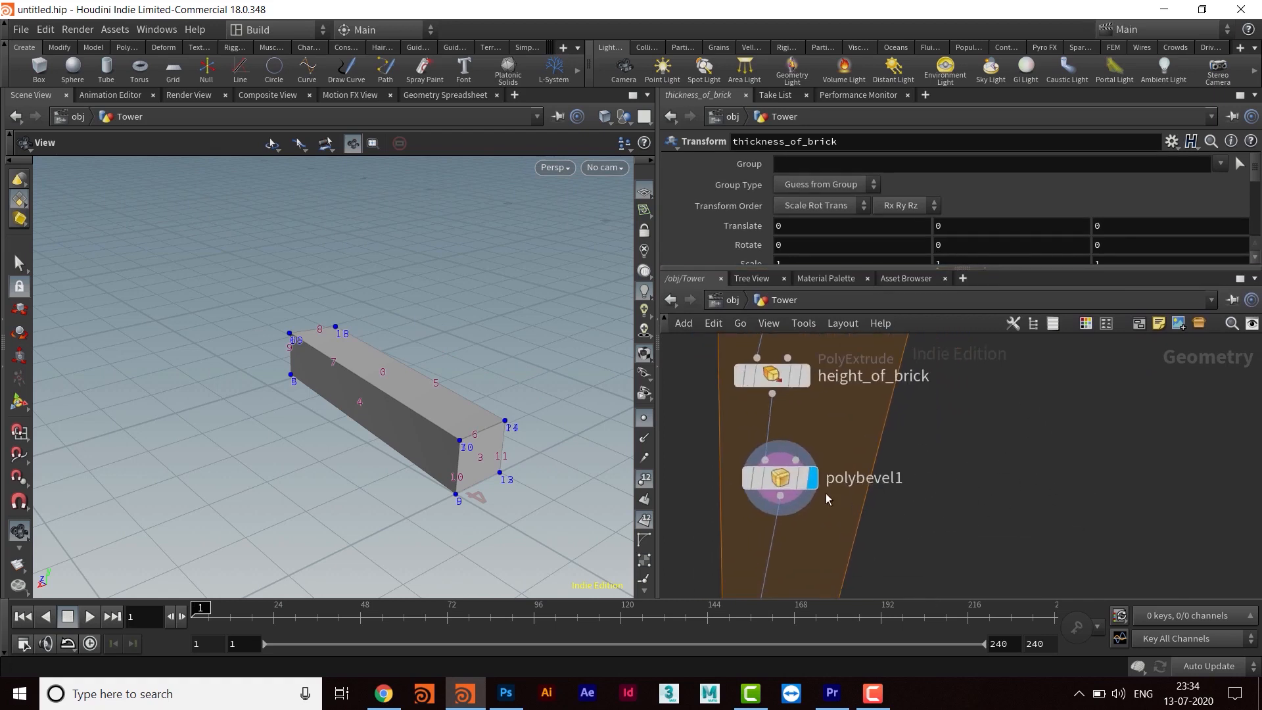
pyautogui.click(780, 478)
pyautogui.moveTo(850, 270); pyautogui.dragTo(848, 369)
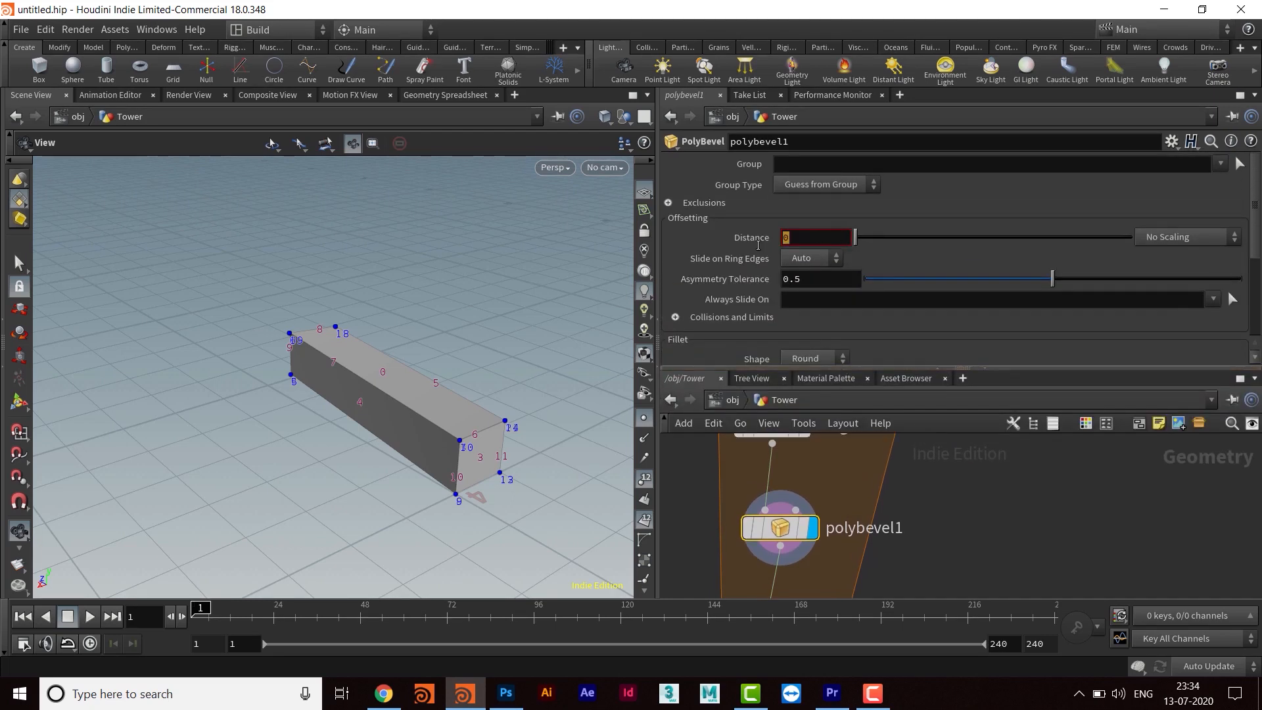
pyautogui.write('.00')
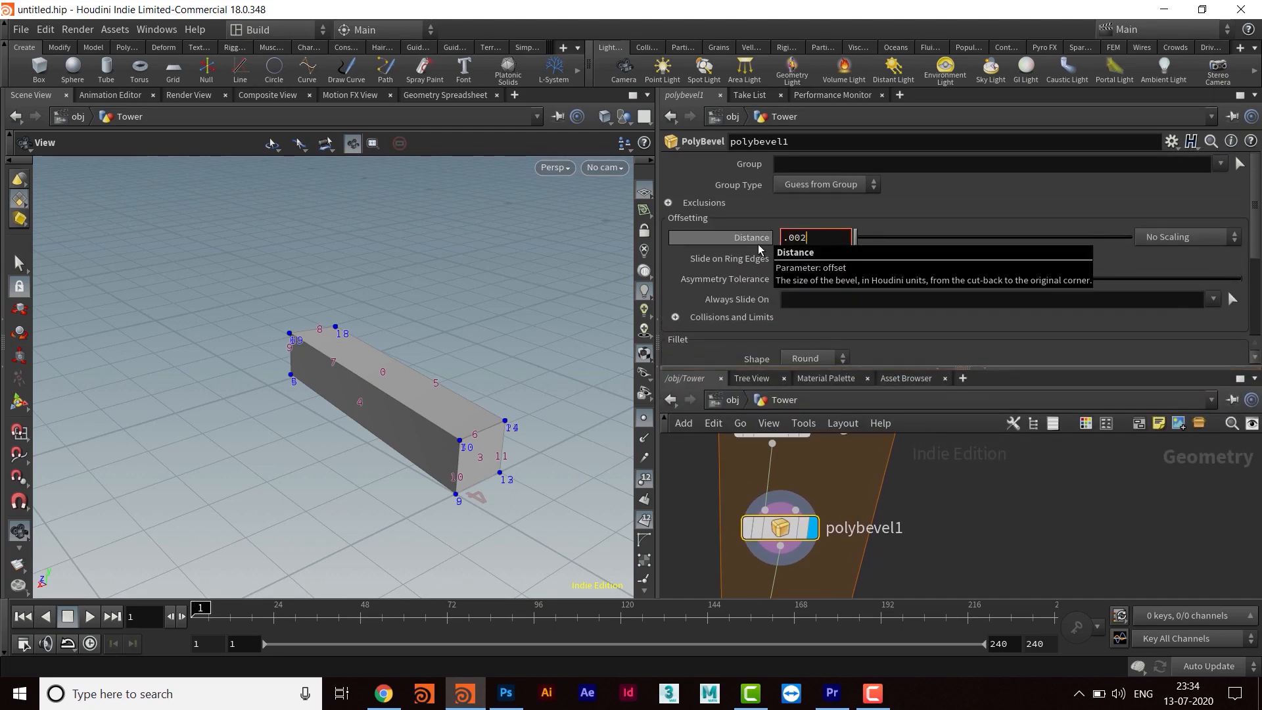
pyautogui.write('2')
pyautogui.press('Return')
pyautogui.scroll(5, 431, 329)
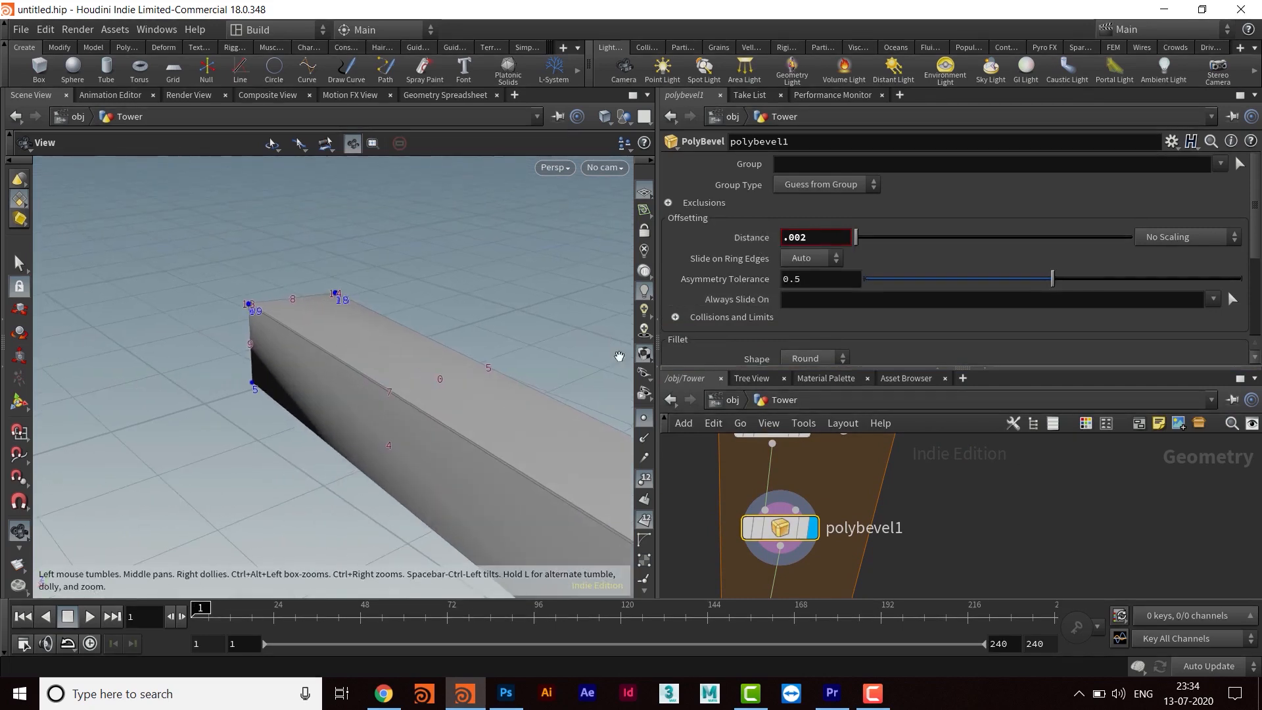
pyautogui.moveTo(388, 349); pyautogui.dragTo(500, 368)
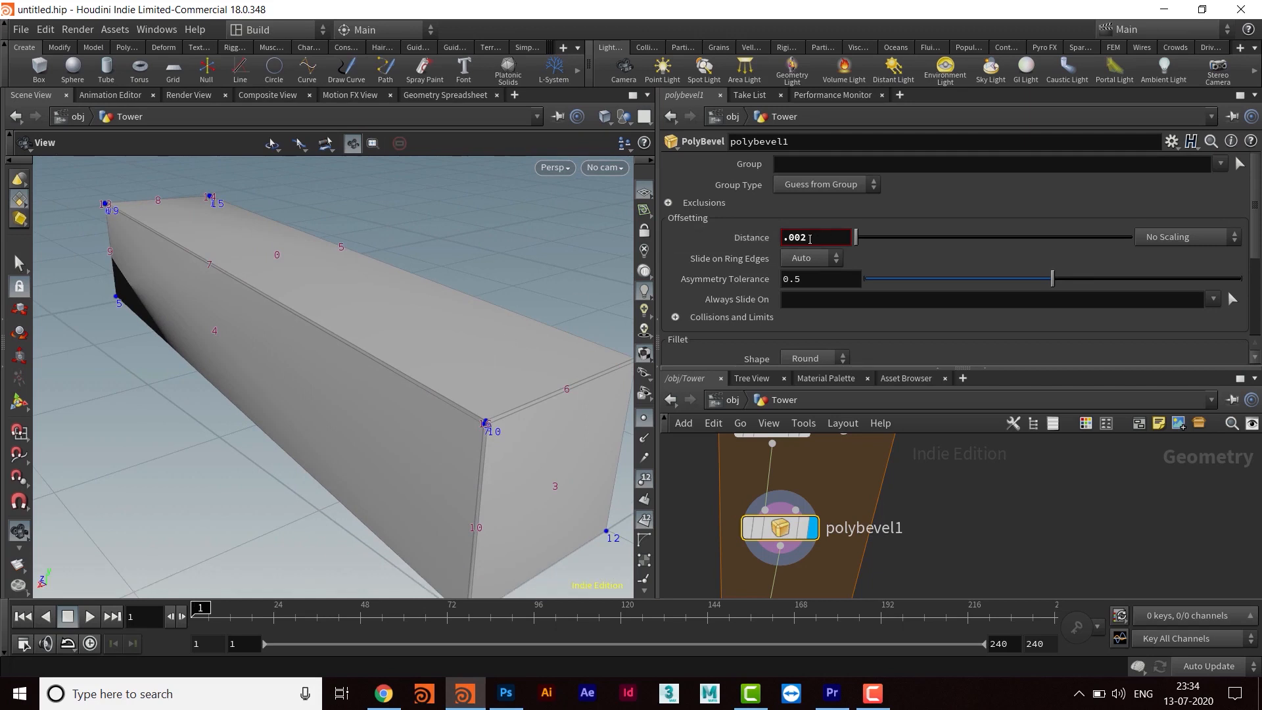
# - Set the PolyBevel node's Distance to .005 and its fillet Divisions to 3
pyautogui.moveTo(801, 238); pyautogui.dragTo(830, 217)
pyautogui.press('Return')
pyautogui.scroll(-2, 919, 294)
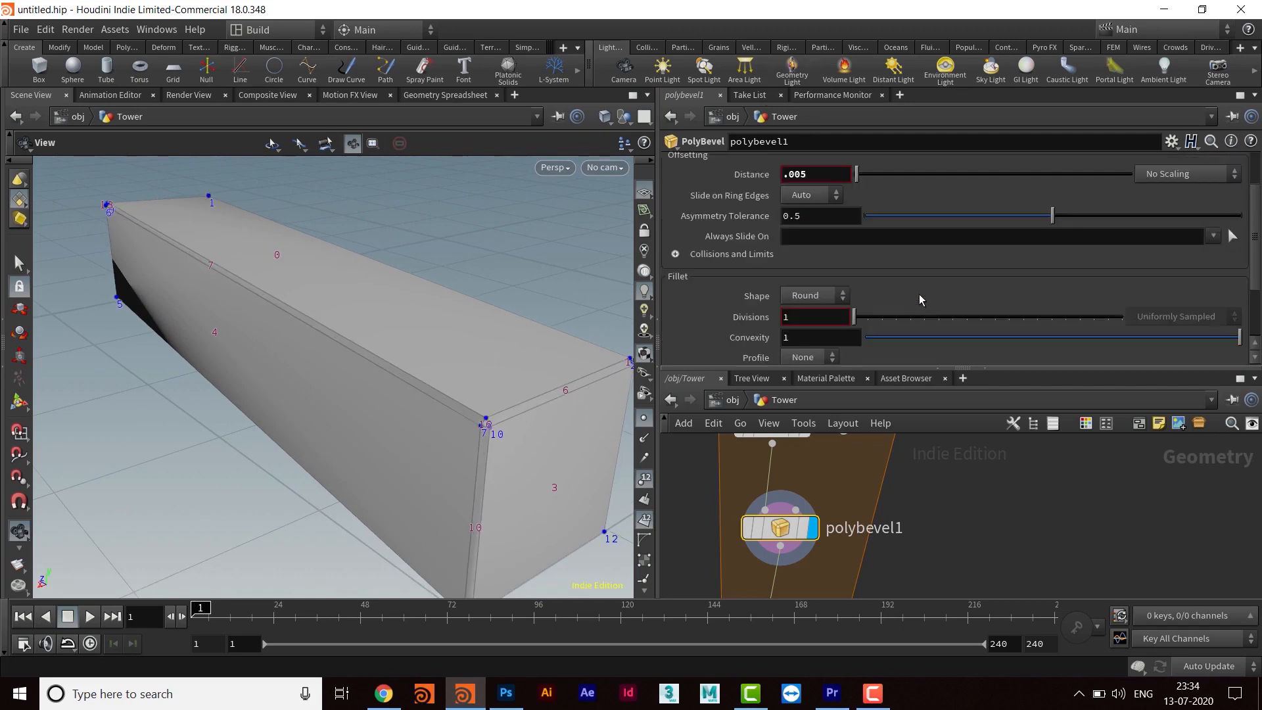
pyautogui.scroll(-2, 920, 295)
pyautogui.doubleClick(783, 235)
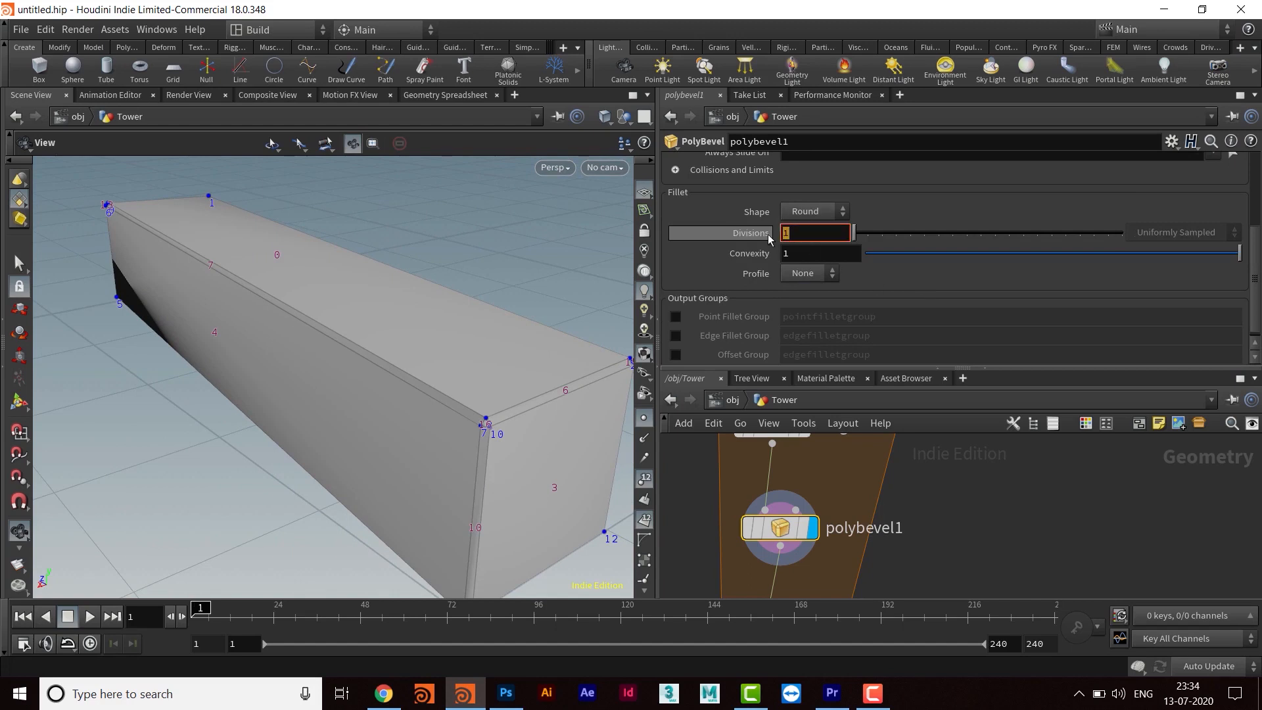
pyautogui.write('3')
pyautogui.press('Return')
# - Enlarge the network editor and move the loop's end block further below the PolyBevel node
pyautogui.moveTo(226, 386); pyautogui.dragTo(512, 435)
pyautogui.moveTo(940, 365); pyautogui.dragTo(943, 298)
pyautogui.moveTo(403, 418); pyautogui.dragTo(442, 393)
pyautogui.scroll(-5, 968, 454)
pyautogui.scroll(-3, 968, 443)
pyautogui.moveTo(846, 487); pyautogui.dragTo(851, 554)
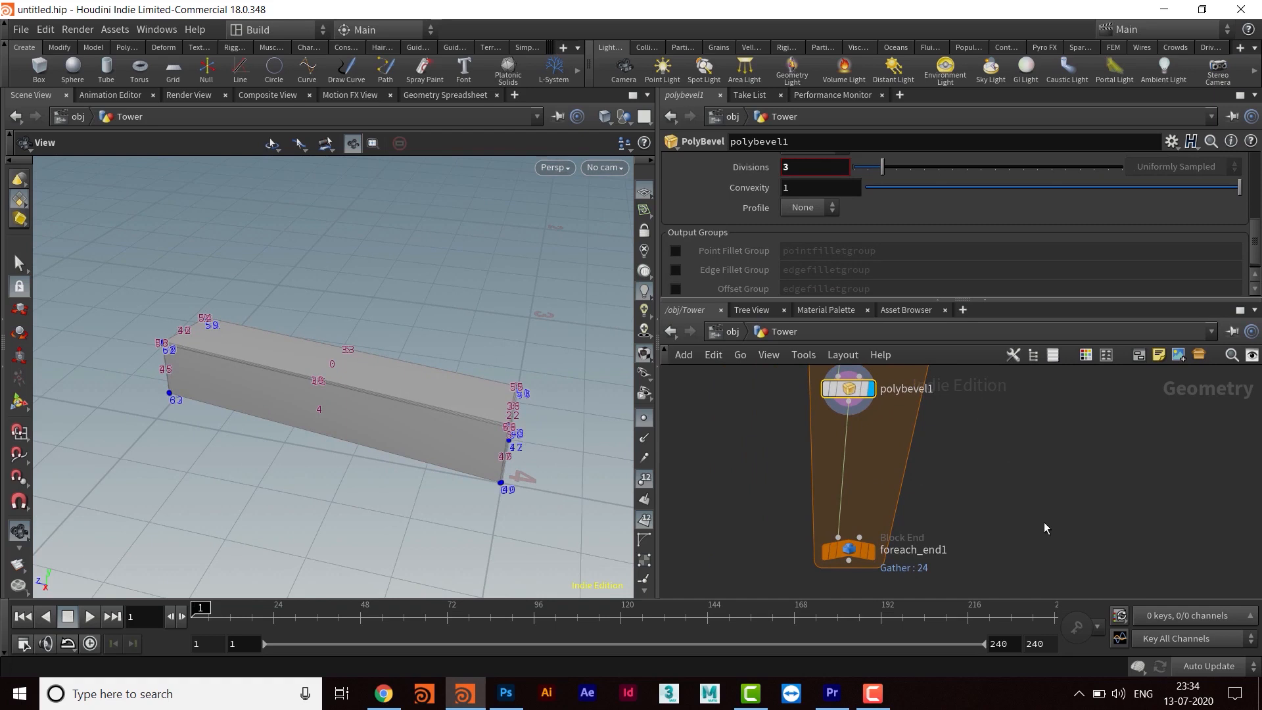
pyautogui.moveTo(1025, 475); pyautogui.dragTo(1003, 494, button='middle')
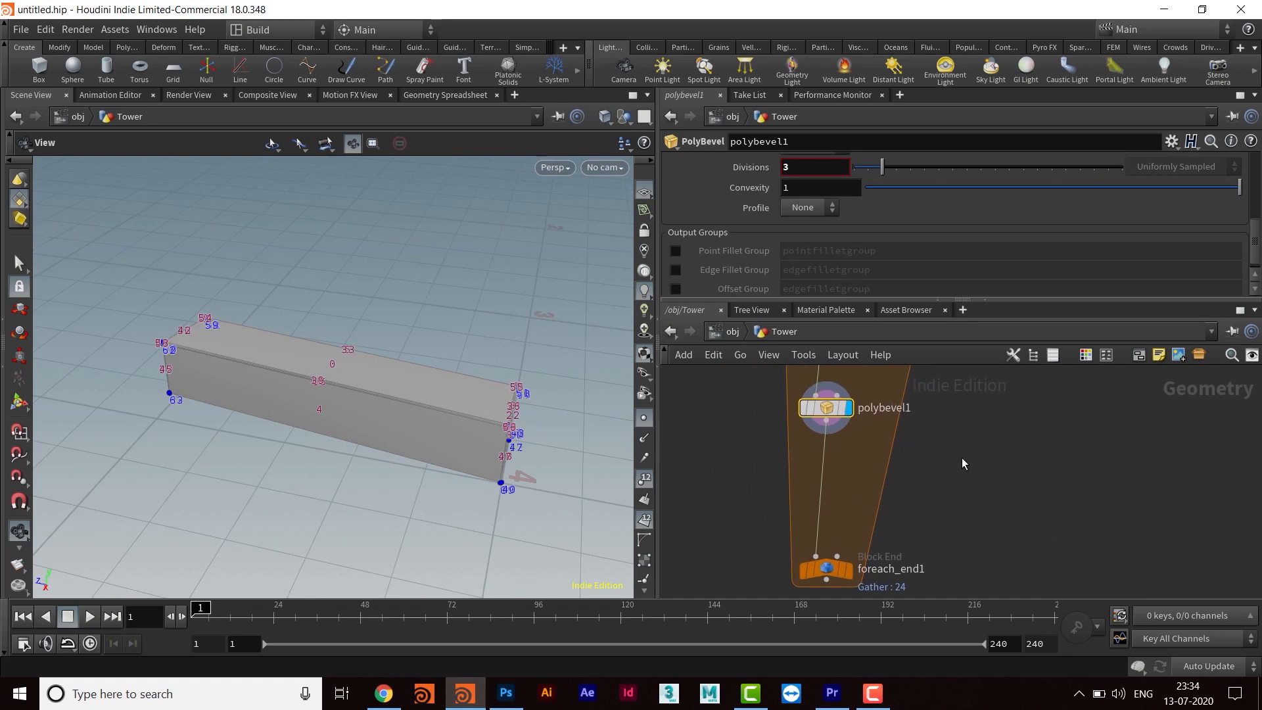
# - Display the output of the foreach_end1 block and frame the whole brick ring in the viewport
pyautogui.moveTo(930, 468); pyautogui.dragTo(892, 373, button='middle')
pyautogui.moveTo(796, 514)
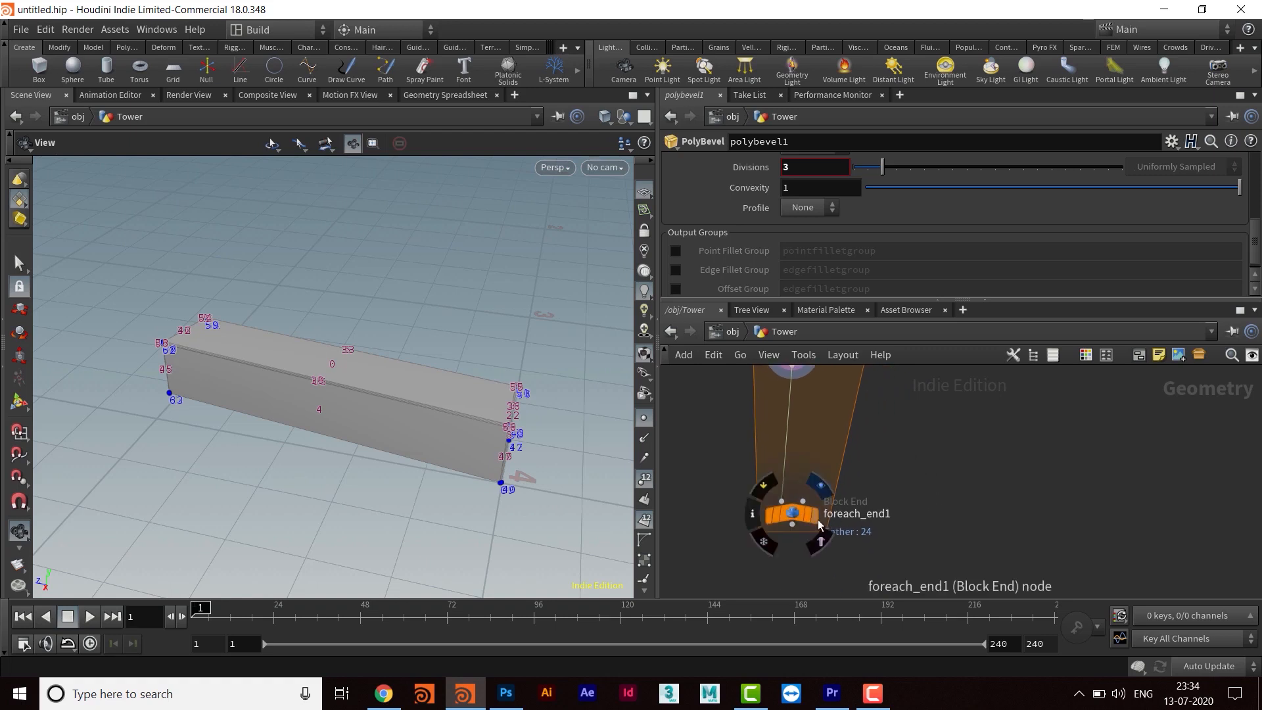
pyautogui.click(817, 518)
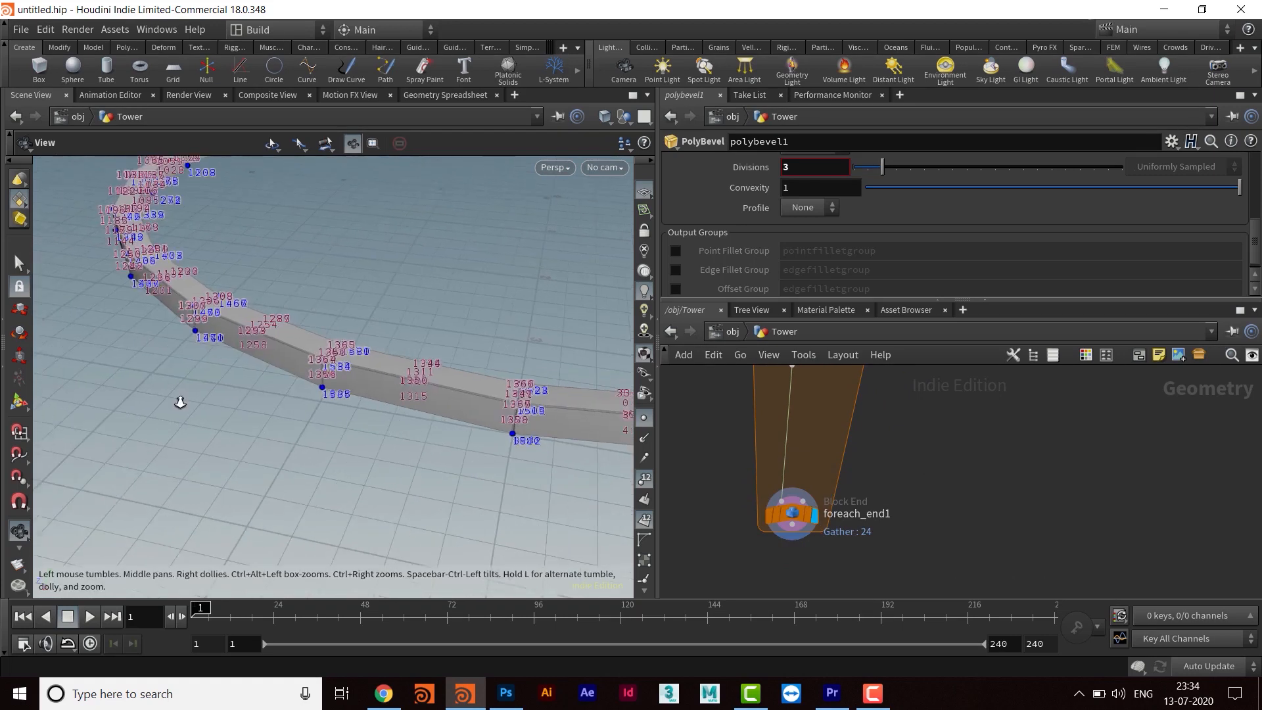
pyautogui.press('h')
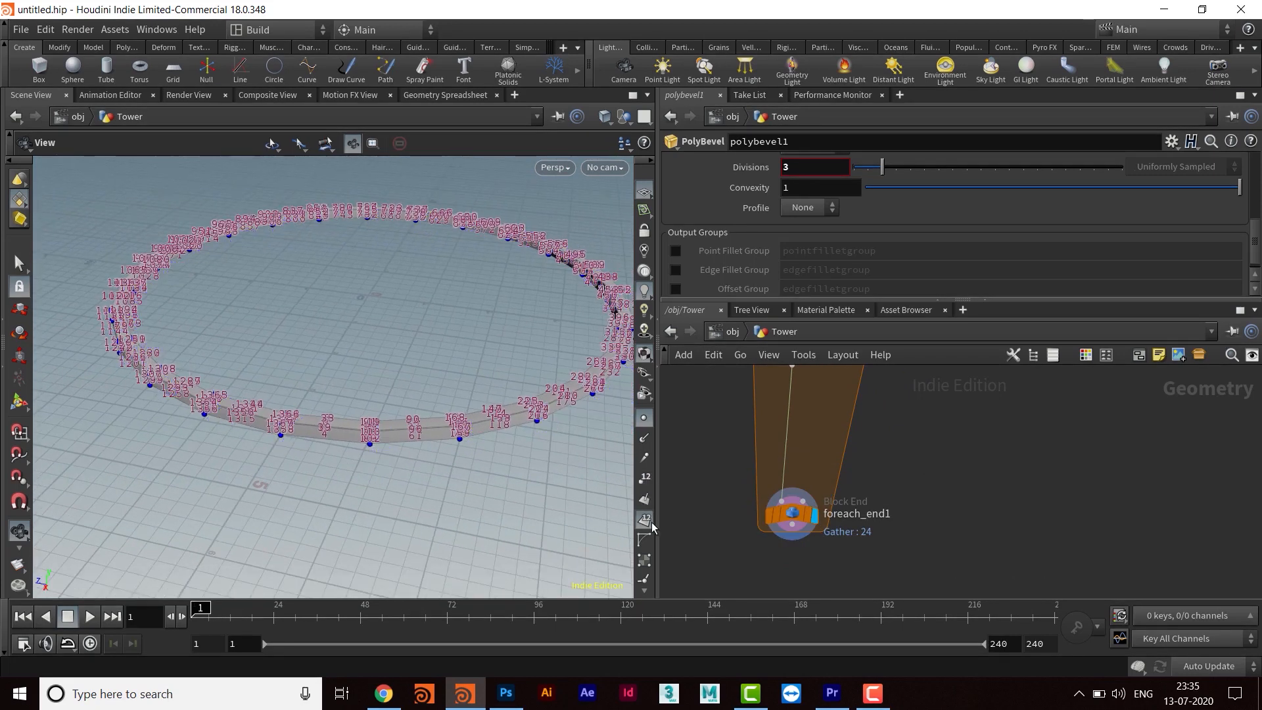
# - Hide the primitive numbers and point markers in the viewport and inspect the underside of the bricks
pyautogui.click(647, 521)
pyautogui.click(648, 424)
pyautogui.moveTo(403, 400); pyautogui.dragTo(552, 377)
pyautogui.moveTo(552, 377); pyautogui.dragTo(476, 408, button='right')
pyautogui.moveTo(476, 409); pyautogui.dragTo(442, 406)
# - Enable Output Back on the height_of_brick PolyExtrude node
pyautogui.moveTo(950, 494); pyautogui.dragTo(901, 650, button='middle')
pyautogui.moveTo(898, 452); pyautogui.dragTo(909, 516, button='middle')
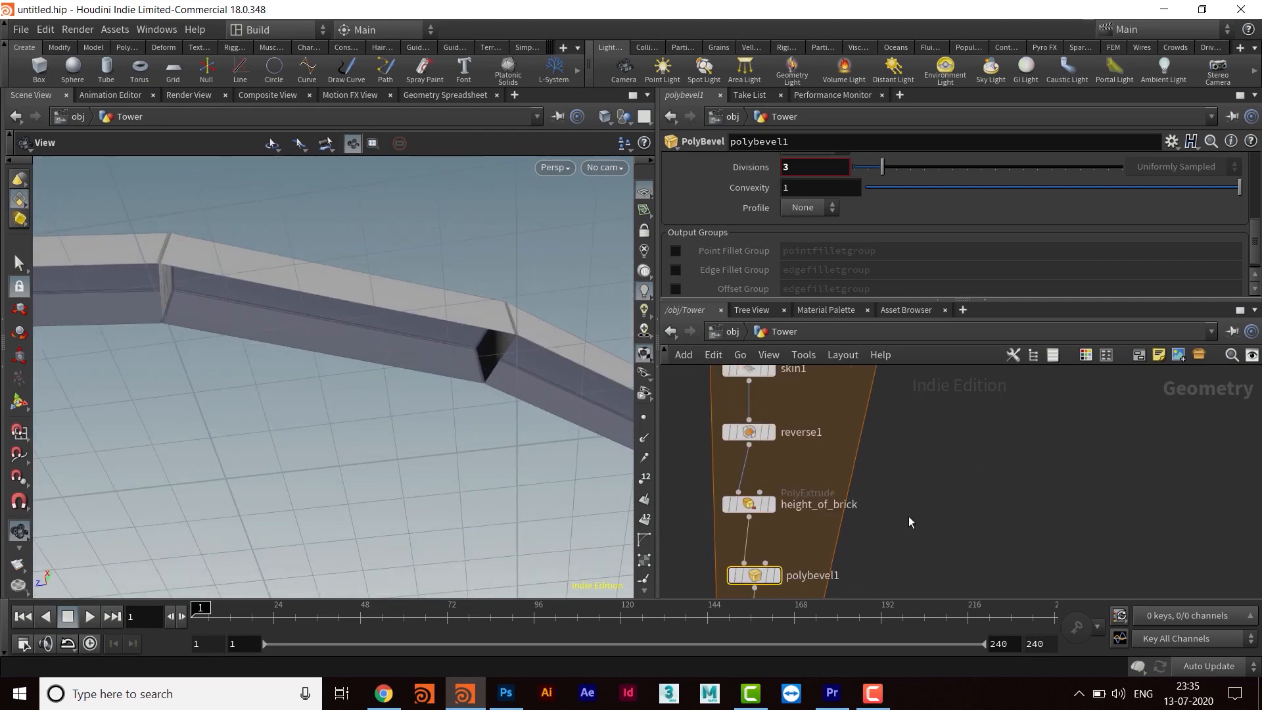
pyautogui.moveTo(896, 465); pyautogui.dragTo(930, 437, button='middle')
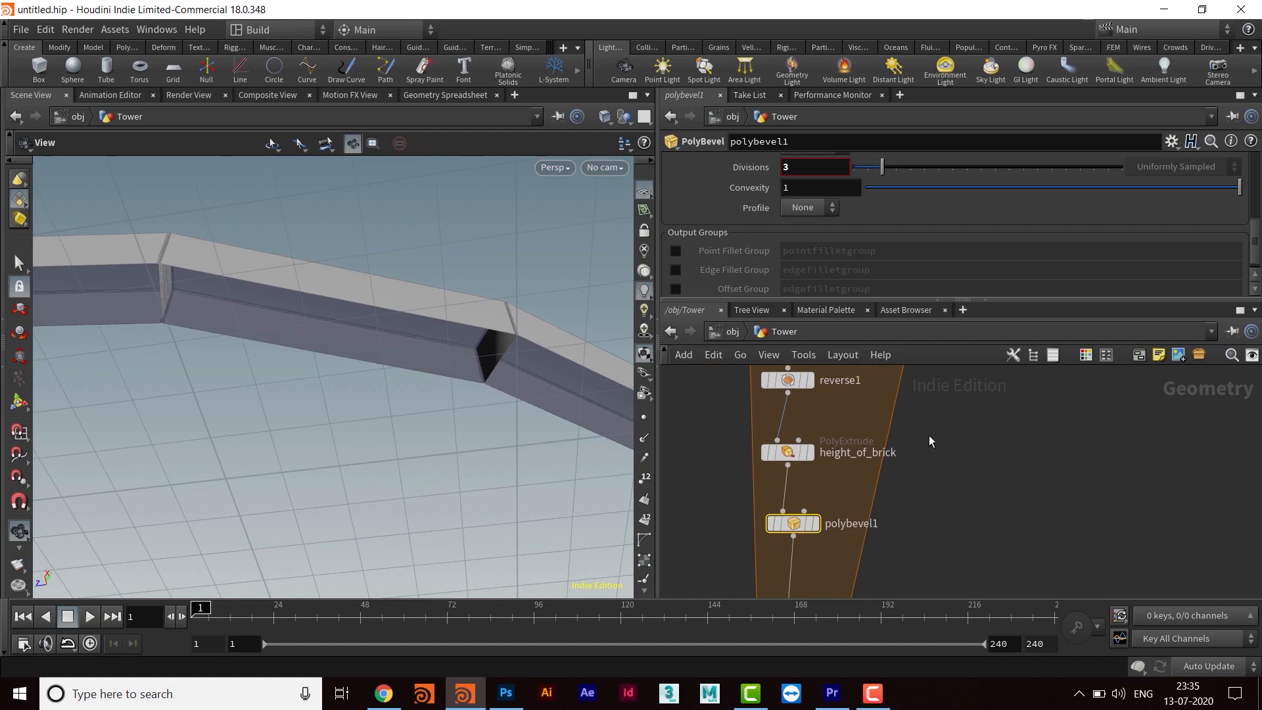
pyautogui.click(785, 466)
pyautogui.moveTo(857, 301); pyautogui.dragTo(856, 454)
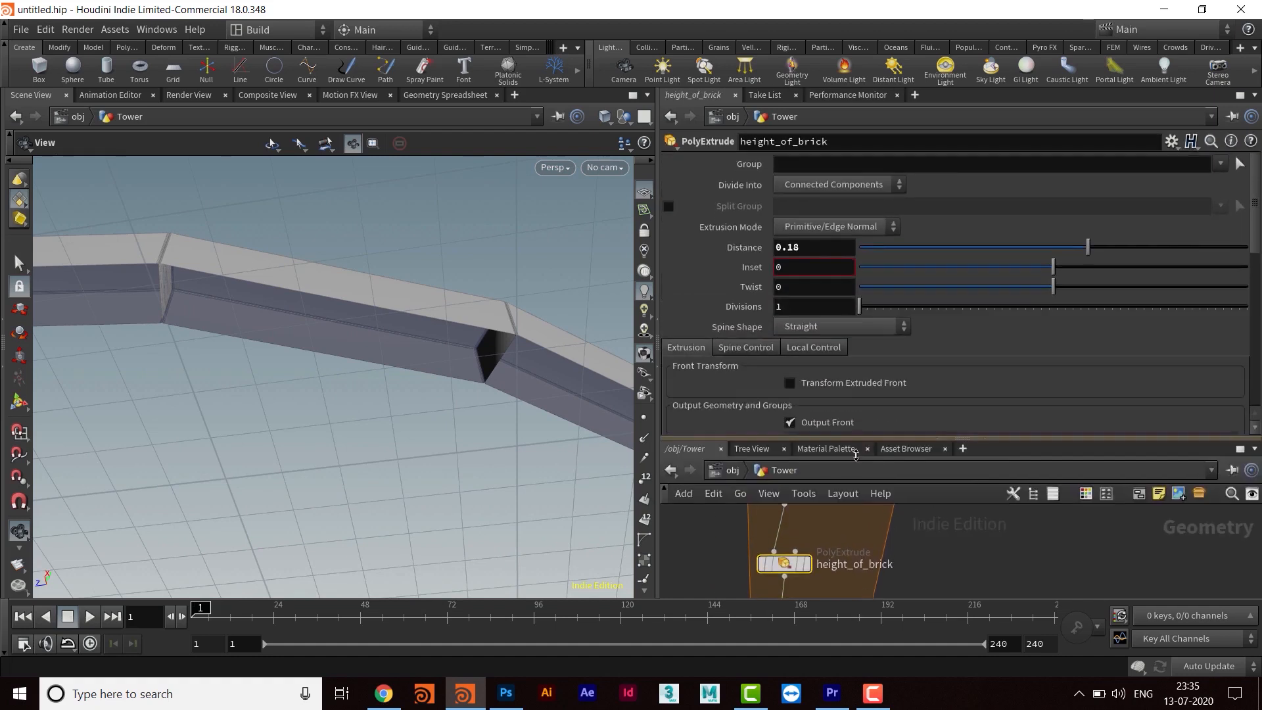
pyautogui.scroll(-3, 893, 407)
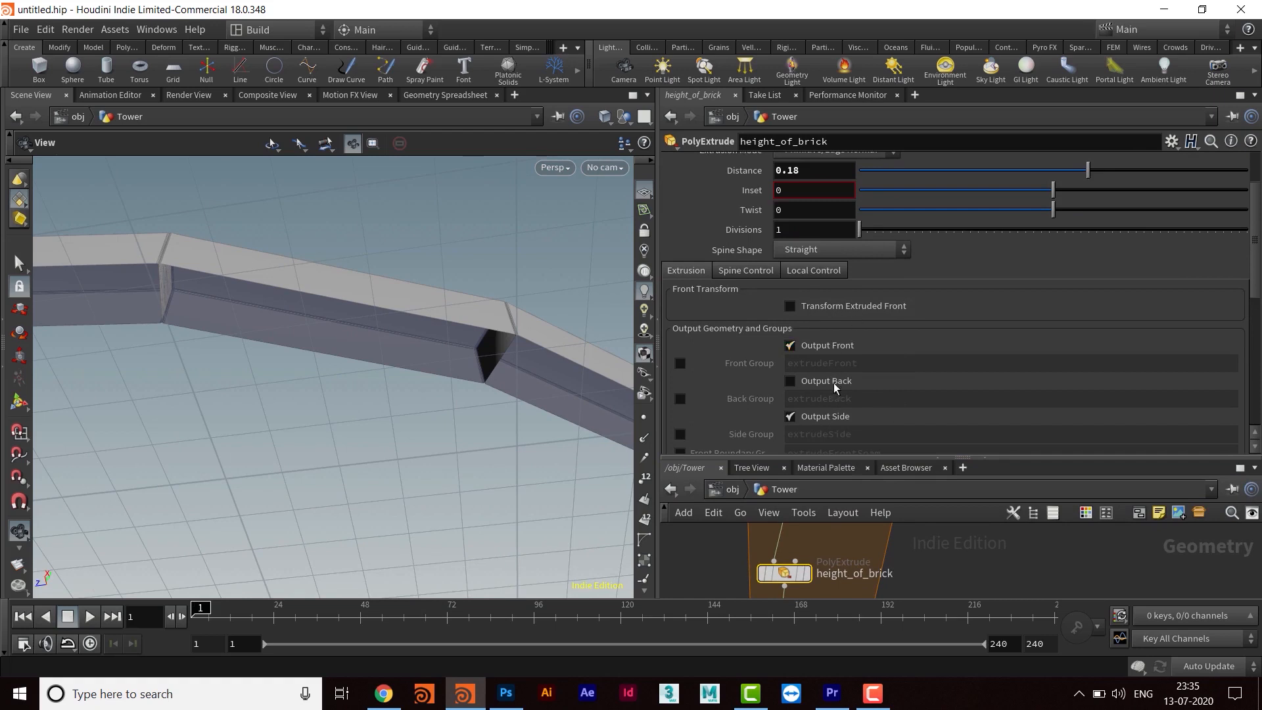
pyautogui.click(790, 382)
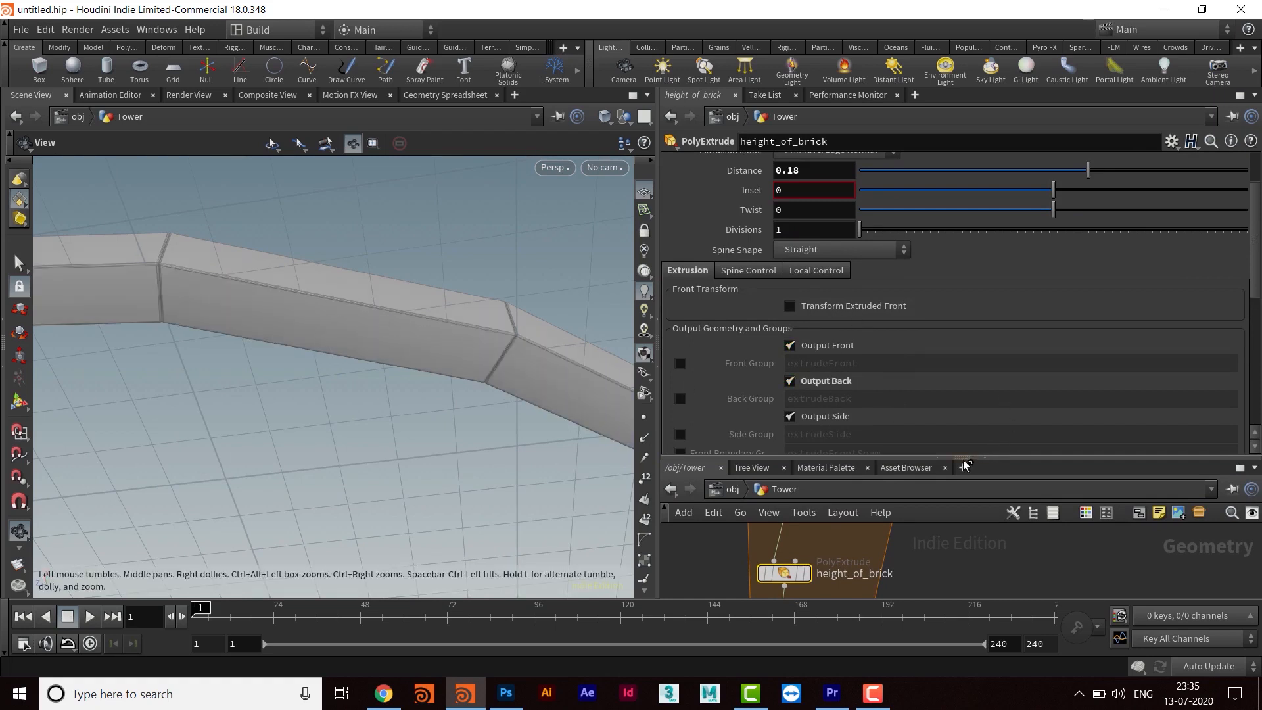
# - Rename the polybevel1 node to roundness_of_brick
pyautogui.moveTo(964, 464); pyautogui.dragTo(964, 265)
pyautogui.scroll(-3, 980, 453)
pyautogui.scroll(2, 981, 482)
pyautogui.moveTo(460, 394); pyautogui.dragTo(428, 410)
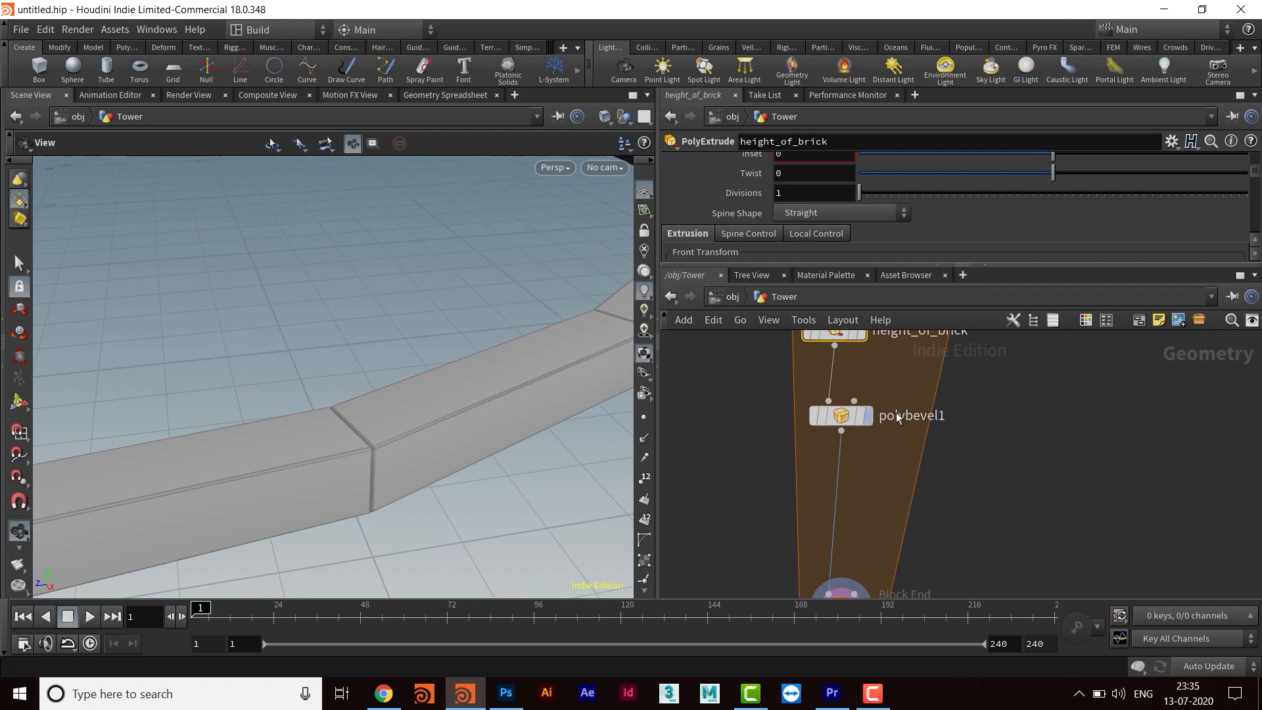
pyautogui.doubleClick(897, 412)
pyautogui.write('roundness_of_bric')
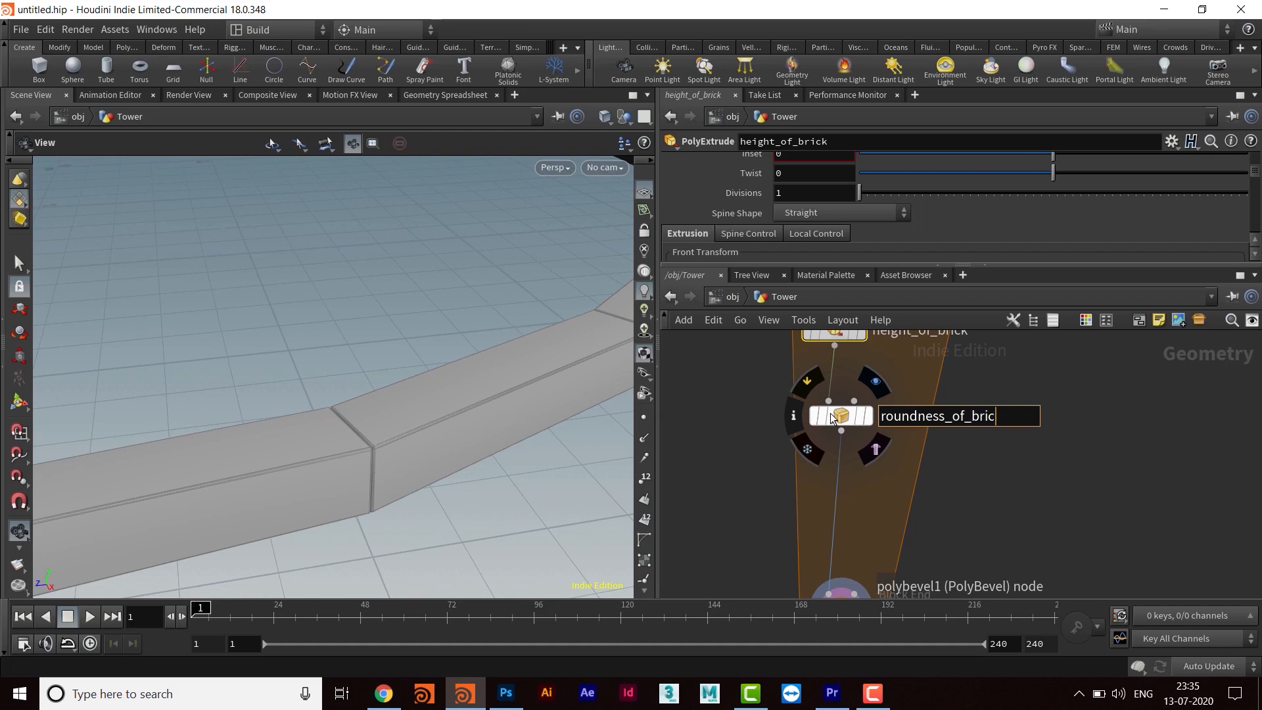
pyautogui.write('k')
pyautogui.press('Return')
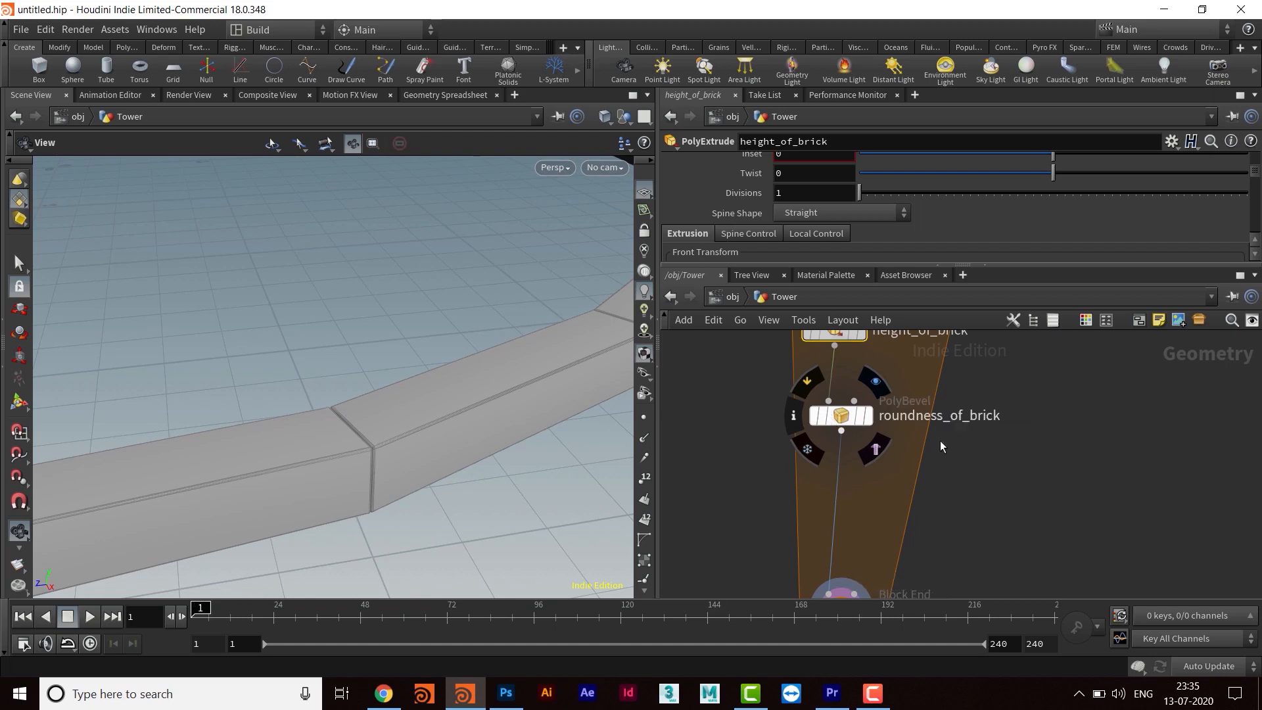
# - Move foreach_end1 further down and insert a Copy and Transform node between it and roundness_of_brick
pyautogui.moveTo(1005, 531); pyautogui.dragTo(997, 476, button='middle')
pyautogui.scroll(-3, 979, 465)
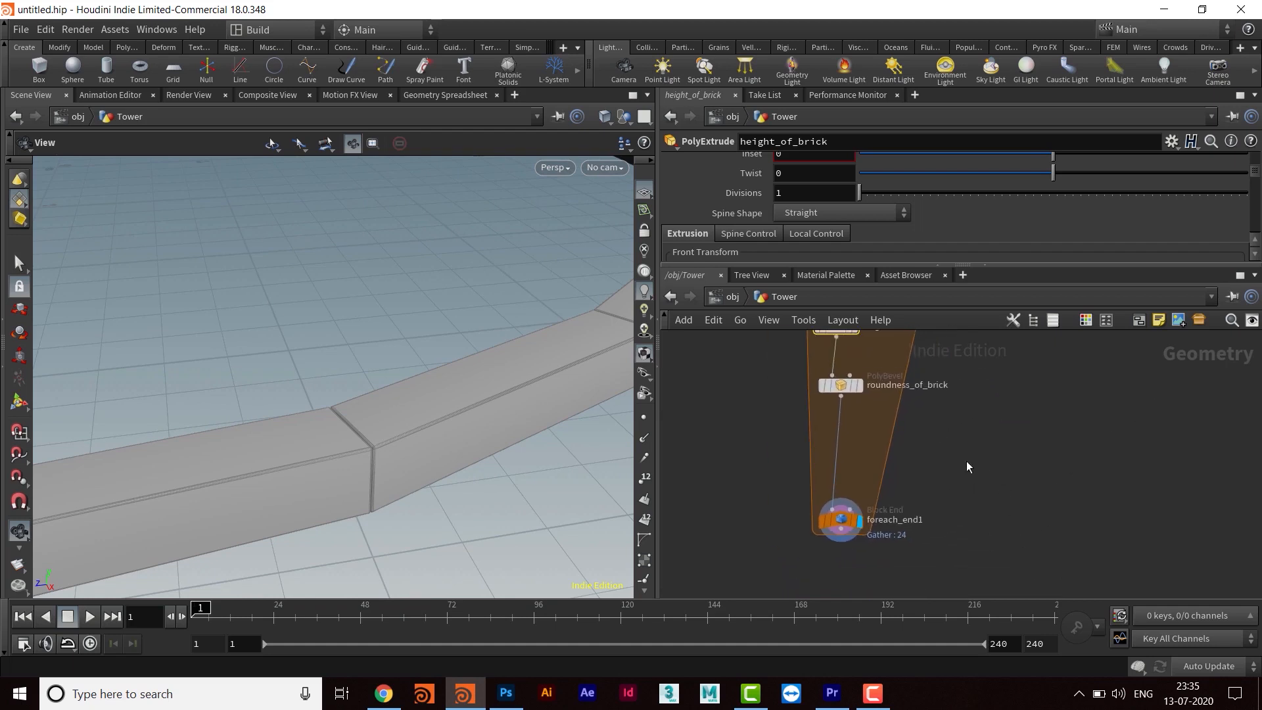
pyautogui.moveTo(959, 417); pyautogui.dragTo(958, 440, button='middle')
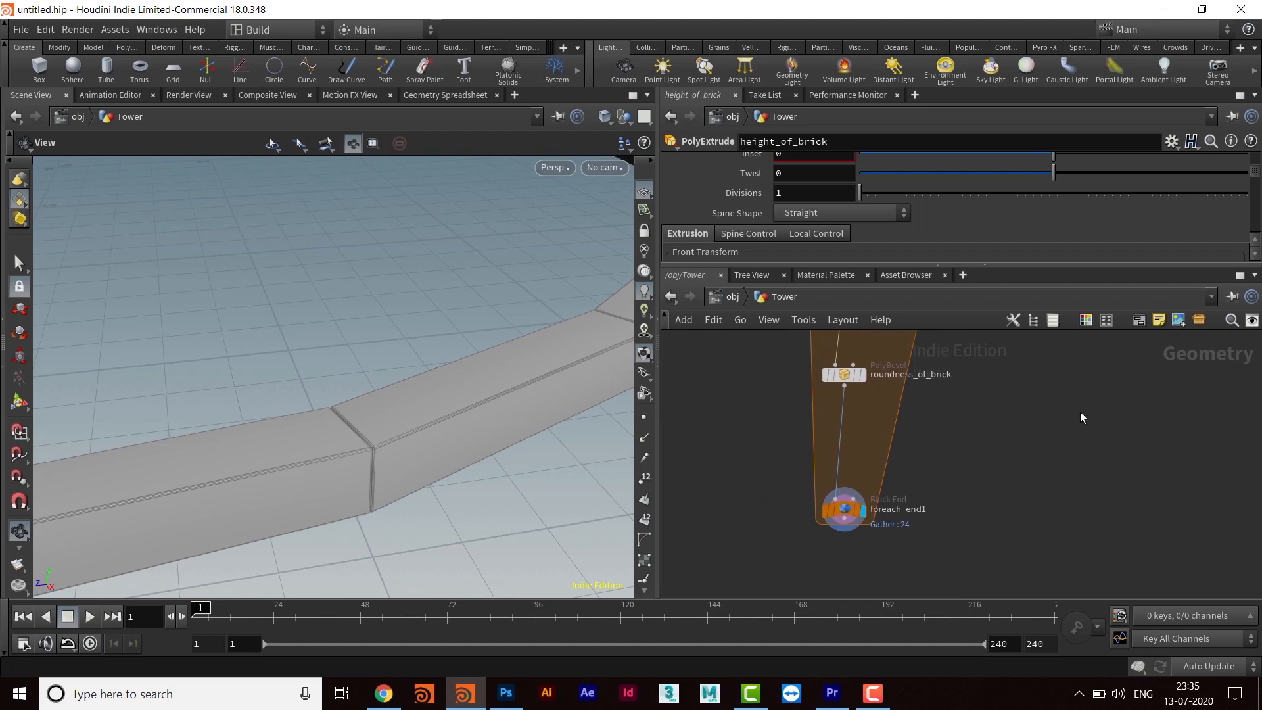
pyautogui.moveTo(837, 512); pyautogui.dragTo(836, 558)
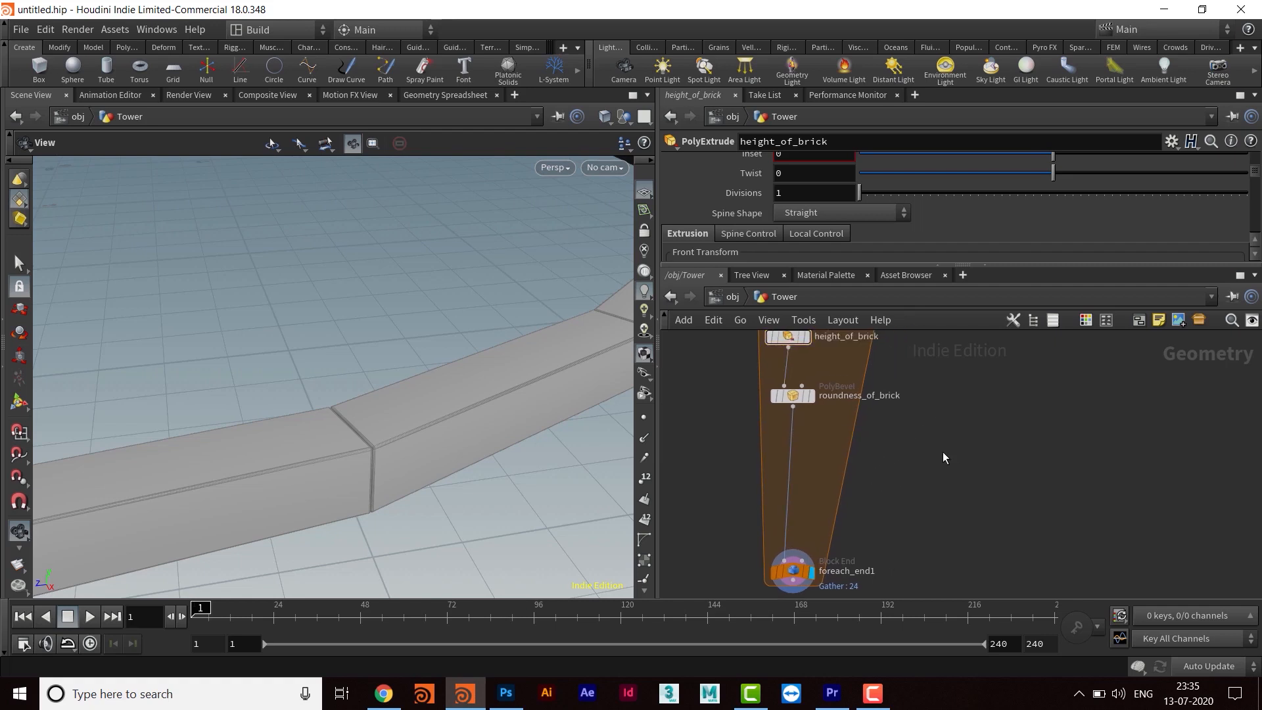
pyautogui.press('Tab')
pyautogui.write('copytra')
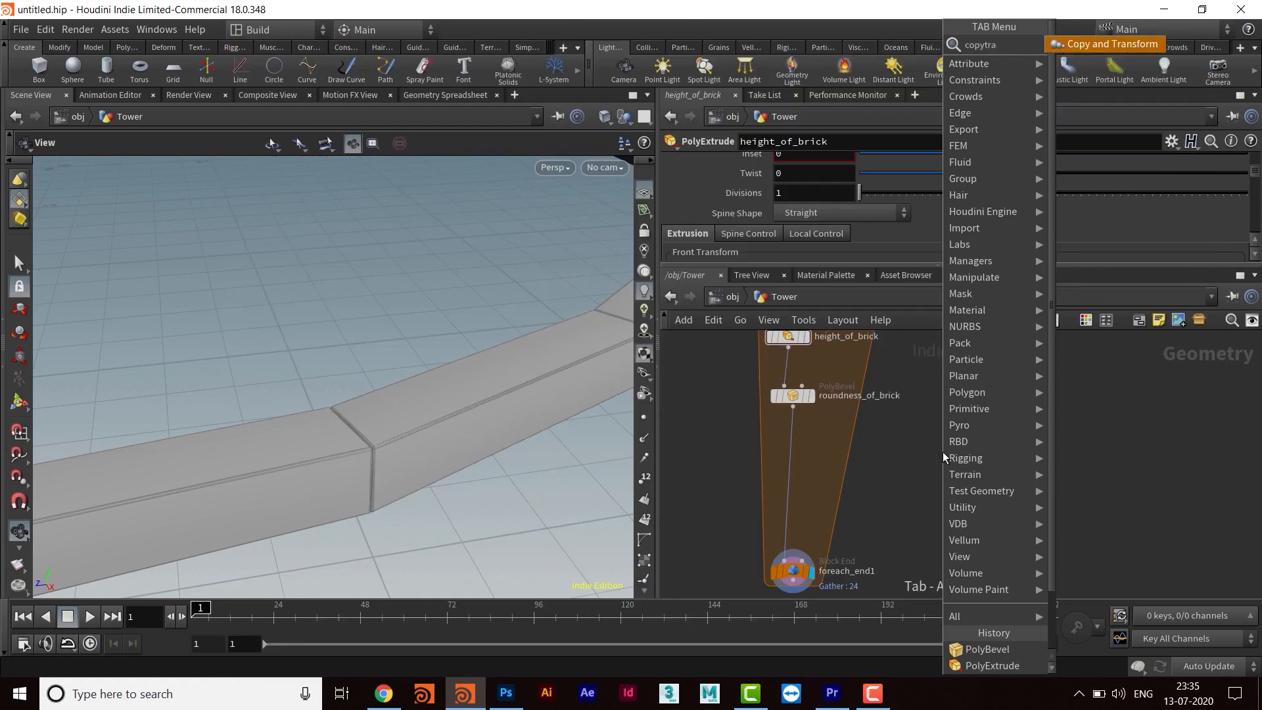
pyautogui.press('Return')
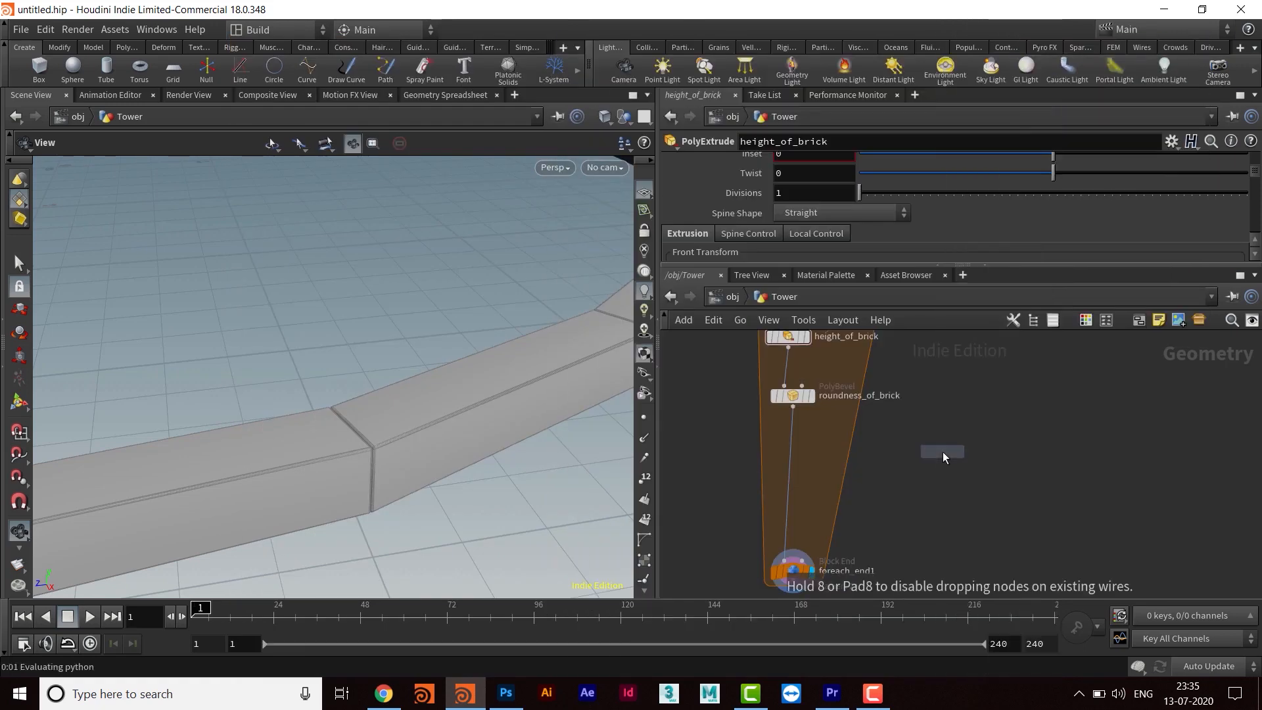
pyautogui.click(944, 453)
pyautogui.moveTo(945, 453); pyautogui.dragTo(794, 461)
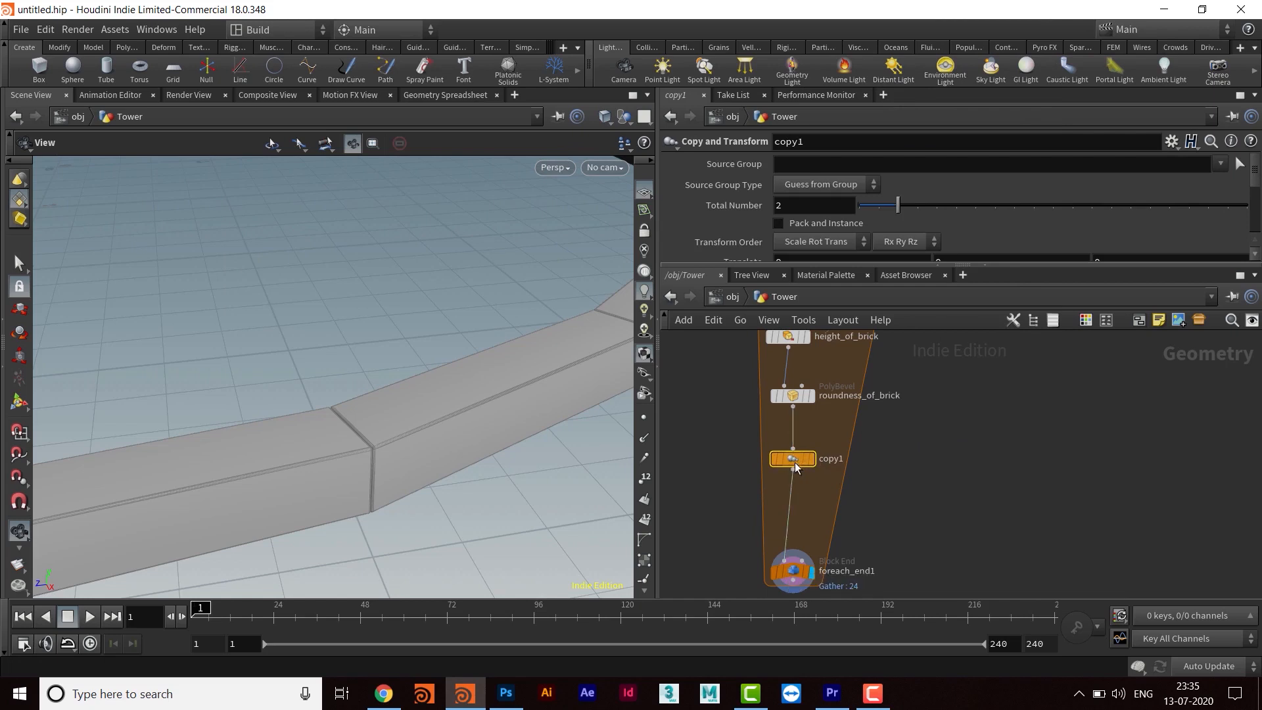
# - Display the Copy and Transform node's output and bring its single brick into view
pyautogui.click(812, 459)
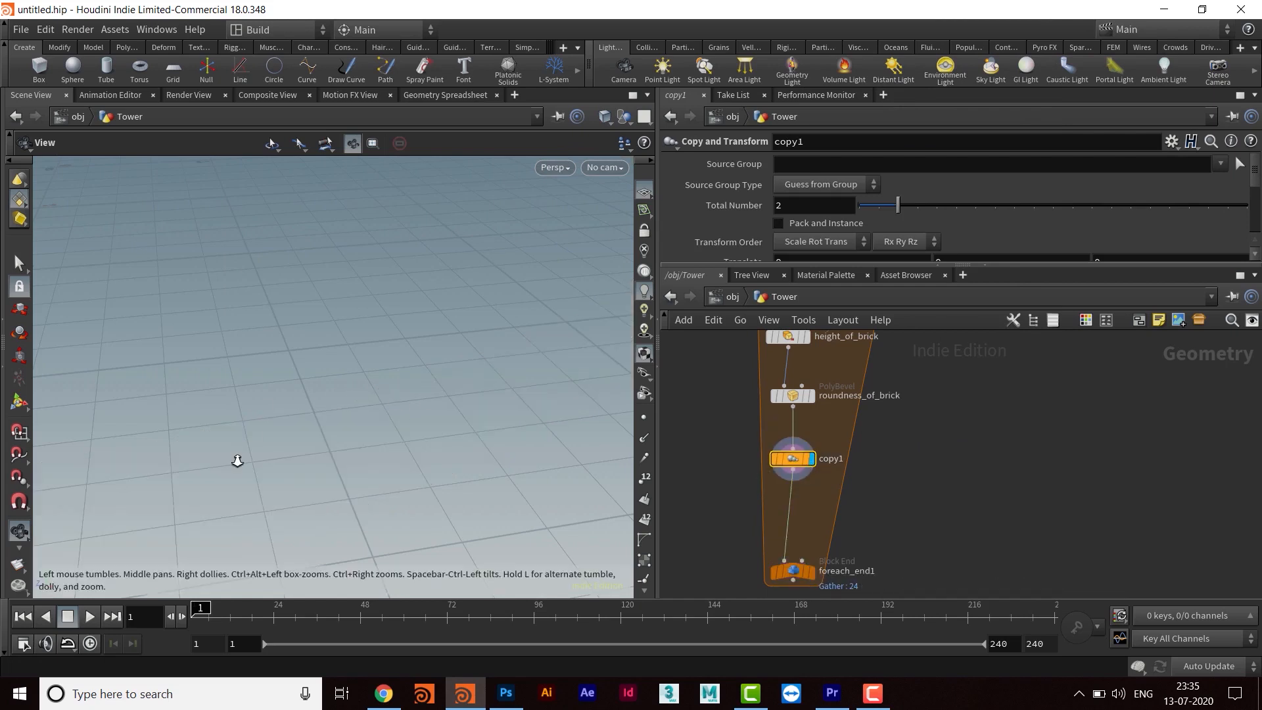
pyautogui.moveTo(299, 417); pyautogui.dragTo(363, 442)
pyautogui.scroll(5, 544, 436)
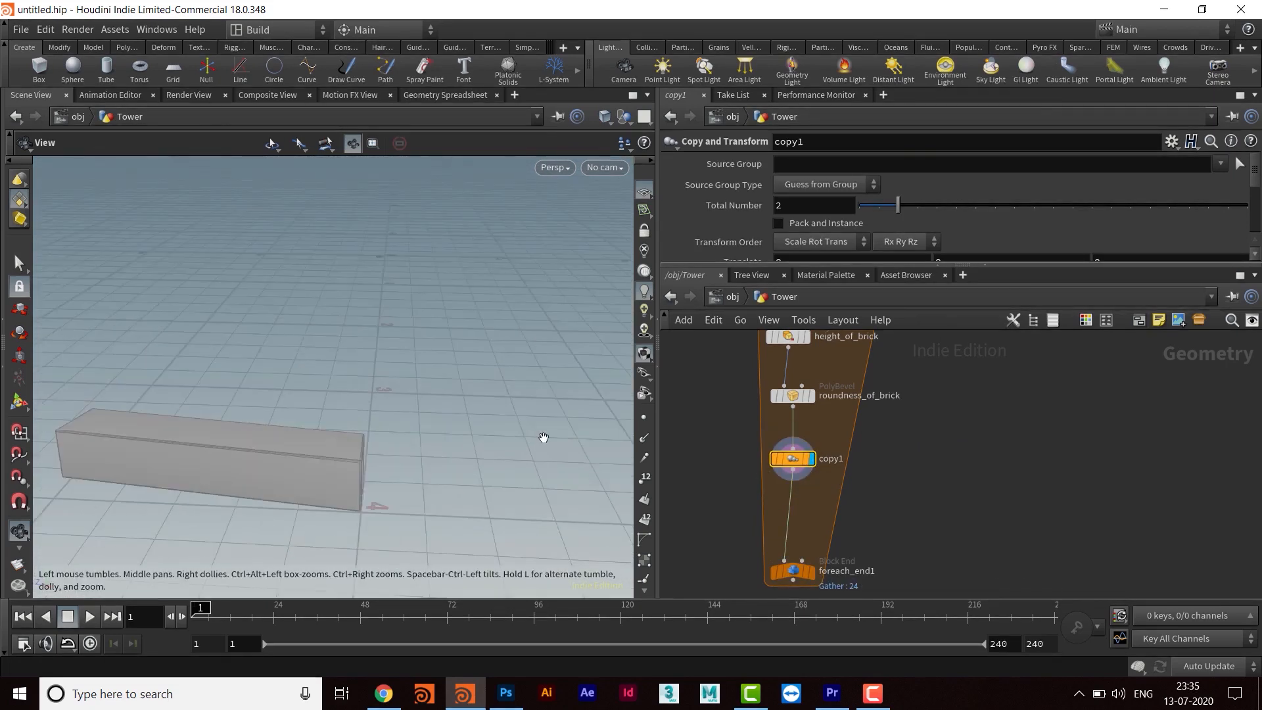
pyautogui.moveTo(490, 442); pyautogui.dragTo(451, 428)
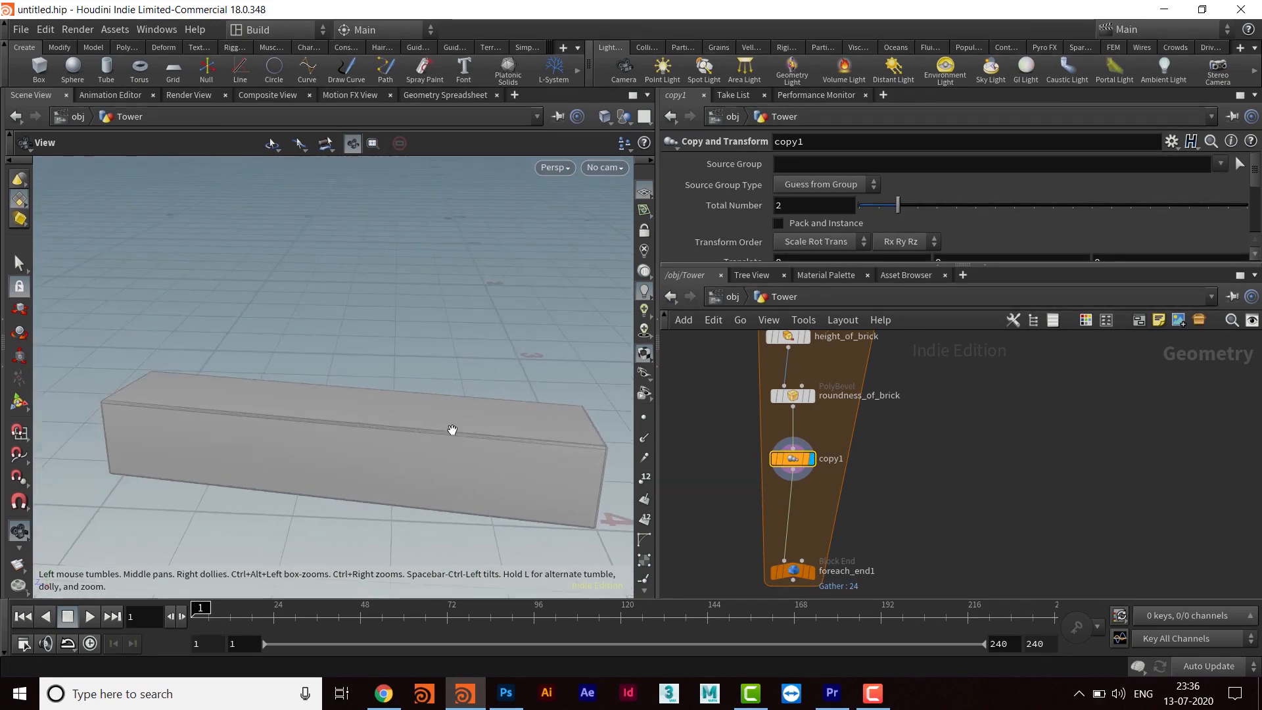
# - Enlarge the parameter pane and set the Copy and Transform node's Total Number to 5
pyautogui.moveTo(947, 268); pyautogui.dragTo(946, 342)
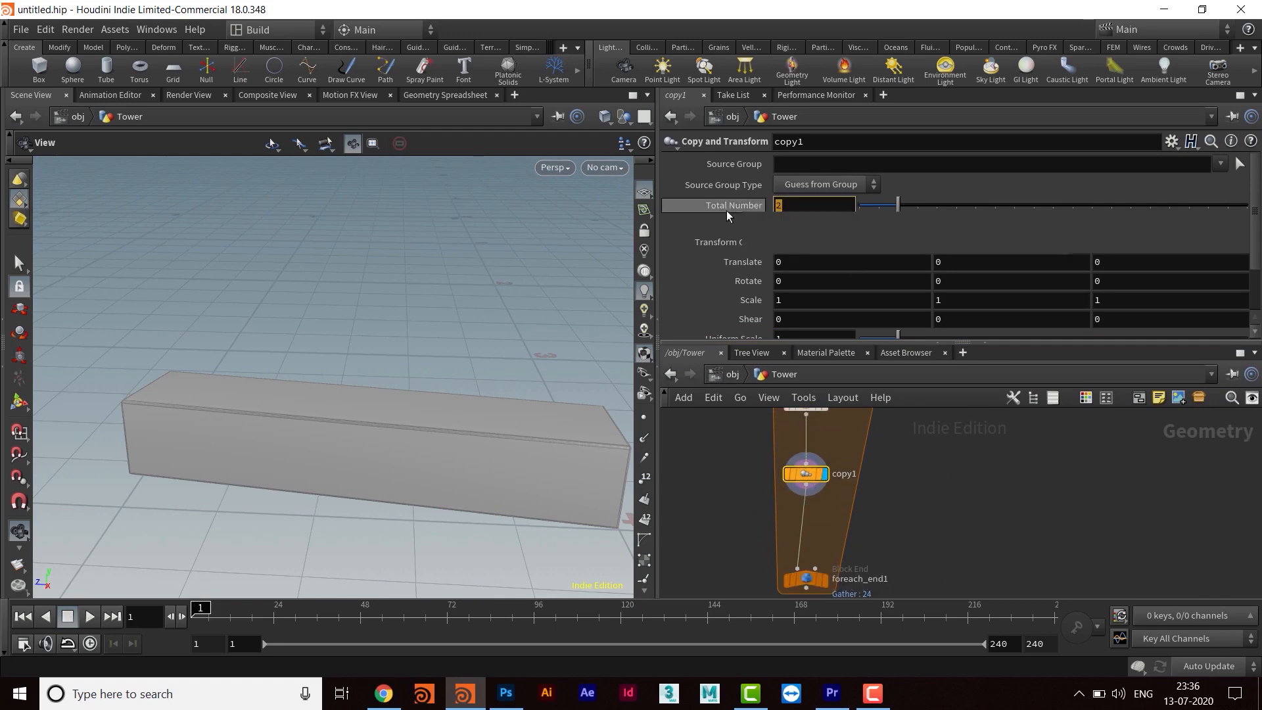
pyautogui.write('5')
pyautogui.press('Return')
pyautogui.scroll(-8, 504, 392)
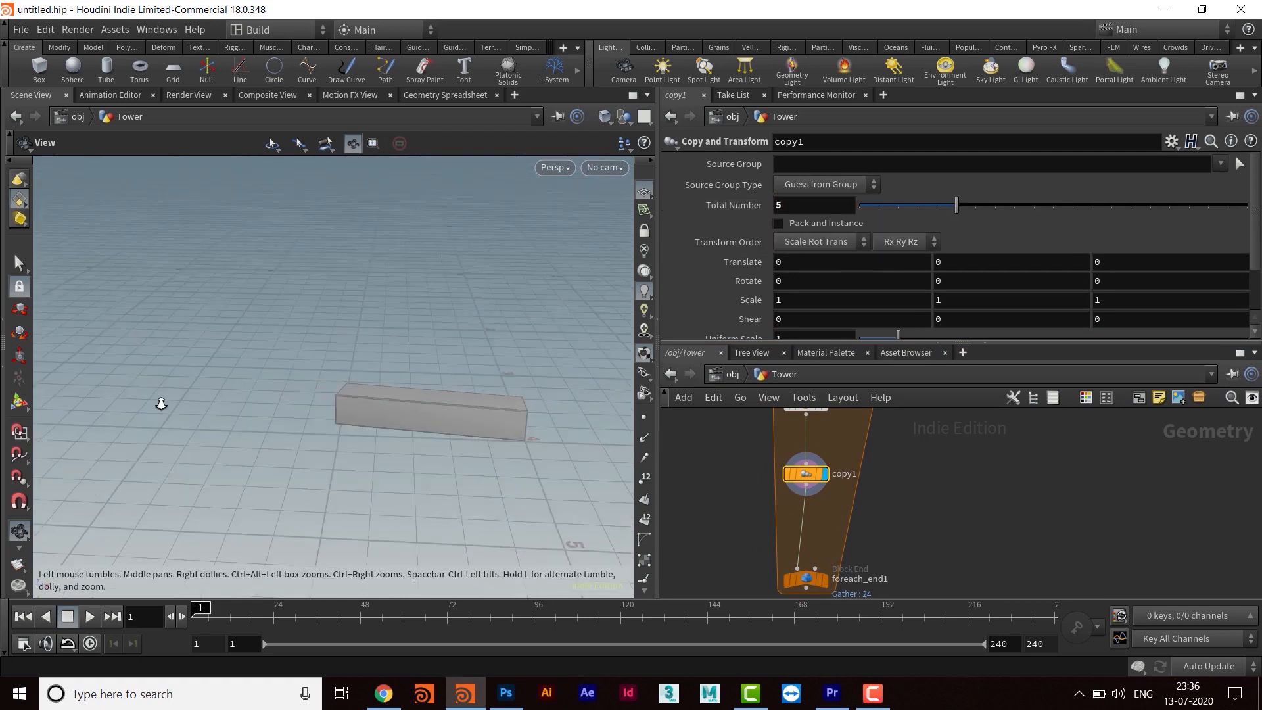
pyautogui.scroll(6, 483, 386)
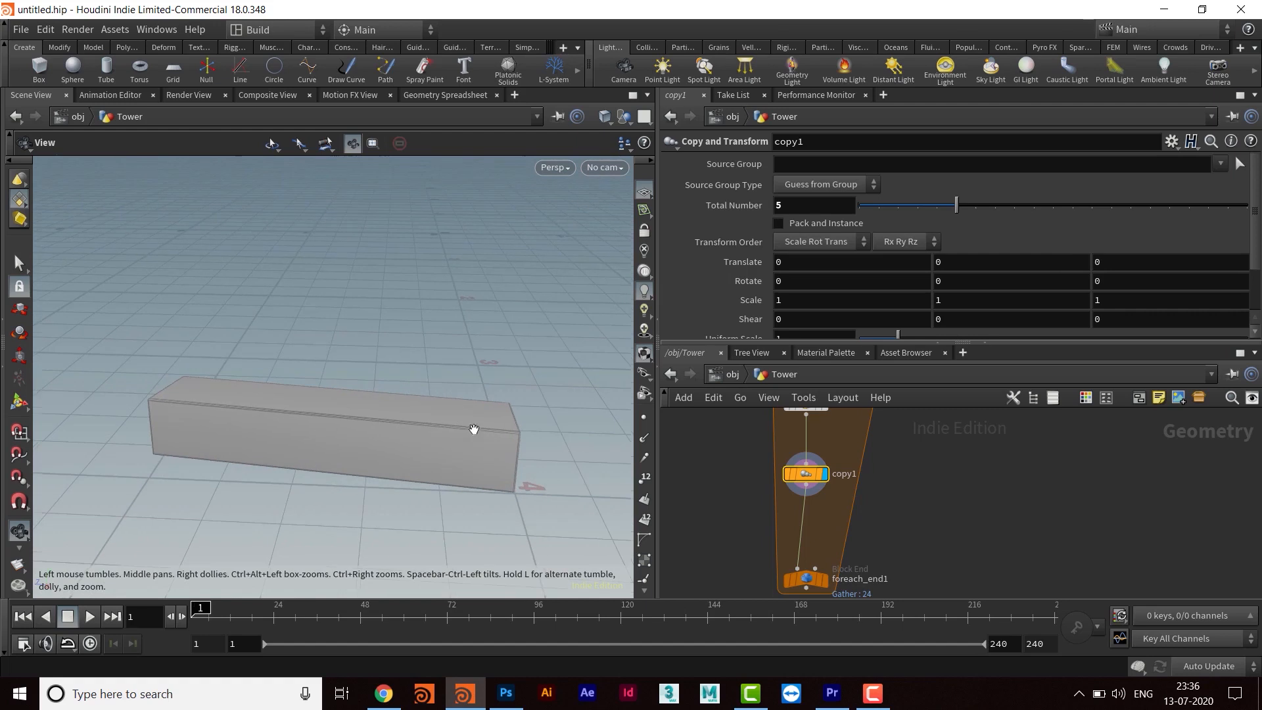
pyautogui.scroll(3, 445, 397)
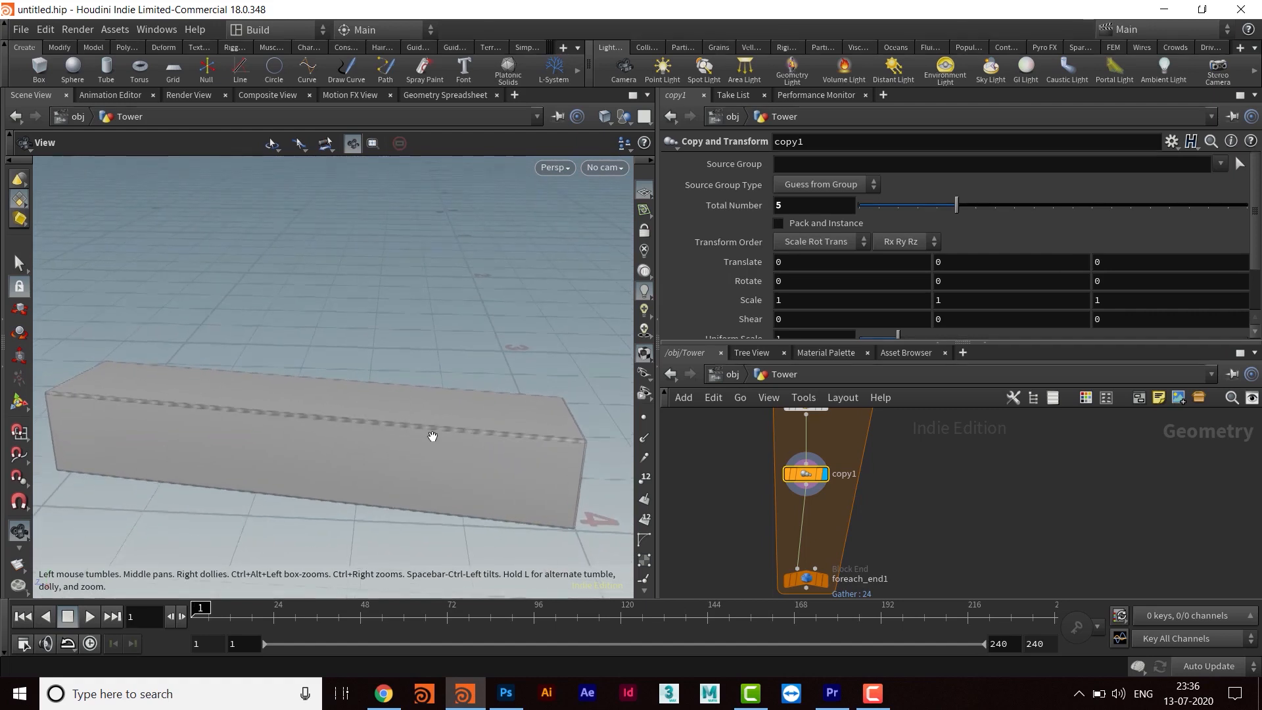
pyautogui.moveTo(441, 469); pyautogui.dragTo(424, 464)
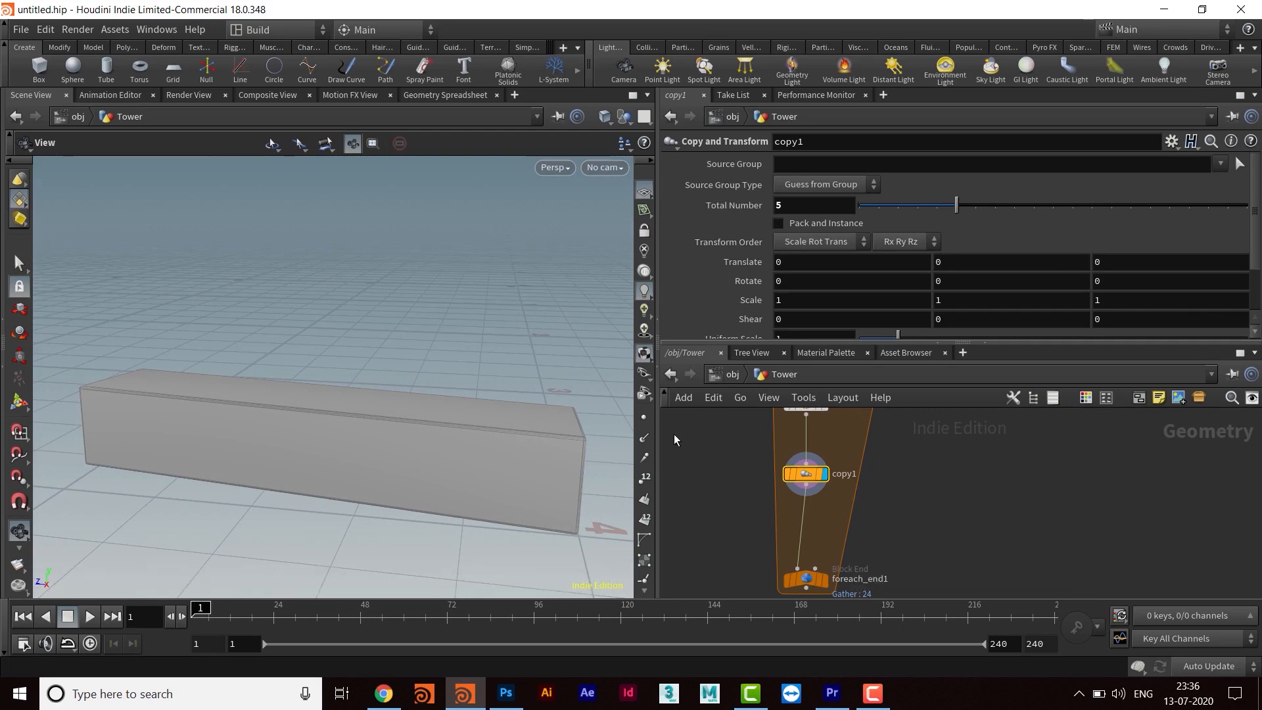
# - Set the Copy and Transform node's Y Translate to .2 to stack the brick copies vertically
pyautogui.scroll(8, 460, 398)
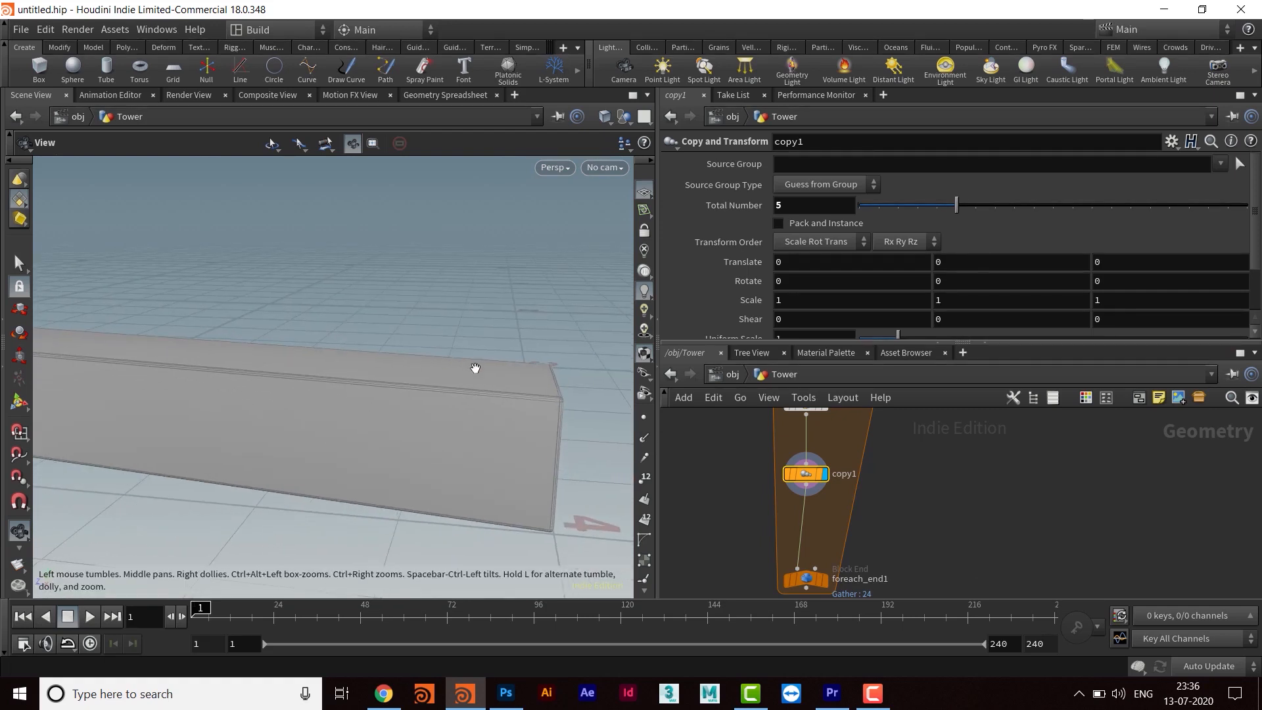
pyautogui.click(942, 263)
pyautogui.write('.2')
pyautogui.press('Return')
pyautogui.moveTo(484, 246); pyautogui.dragTo(530, 527)
pyautogui.moveTo(507, 428); pyautogui.dragTo(485, 440)
# - Select the height_of_brick node and copy its Distance parameter for referencing
pyautogui.moveTo(1102, 434); pyautogui.dragTo(985, 531, button='middle')
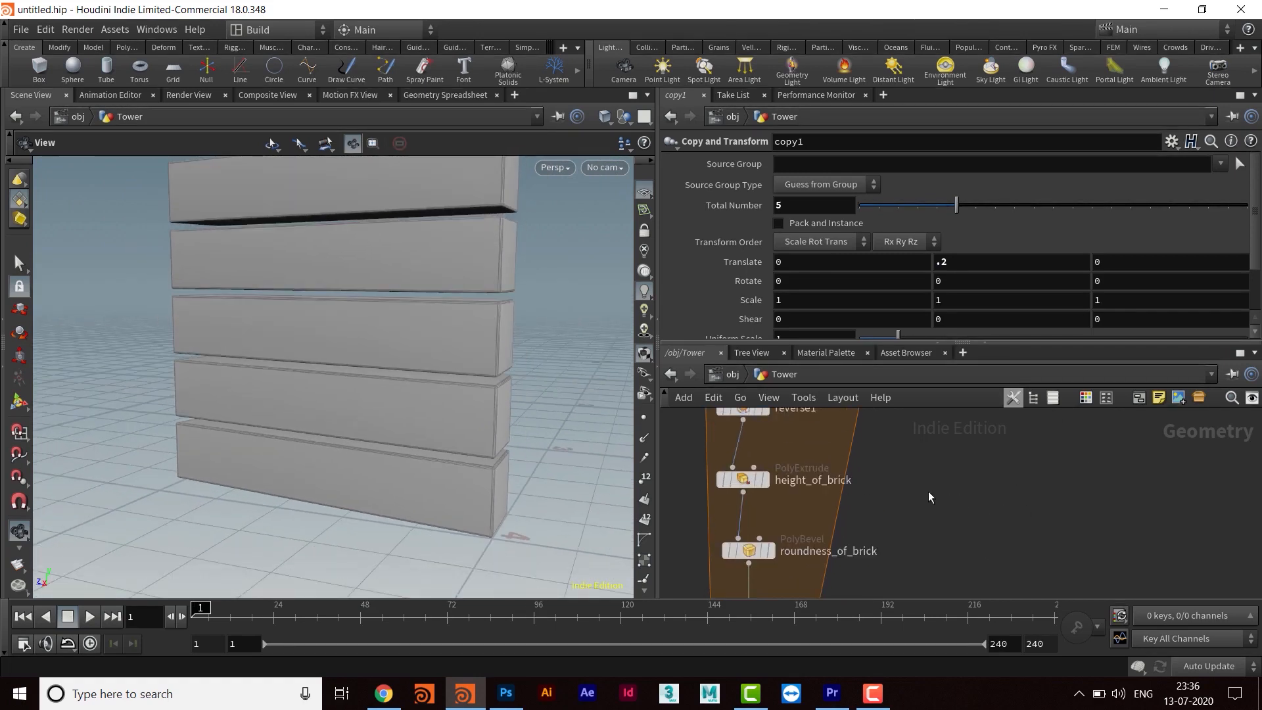
pyautogui.moveTo(929, 493); pyautogui.dragTo(973, 477, button='middle')
pyautogui.moveTo(785, 468)
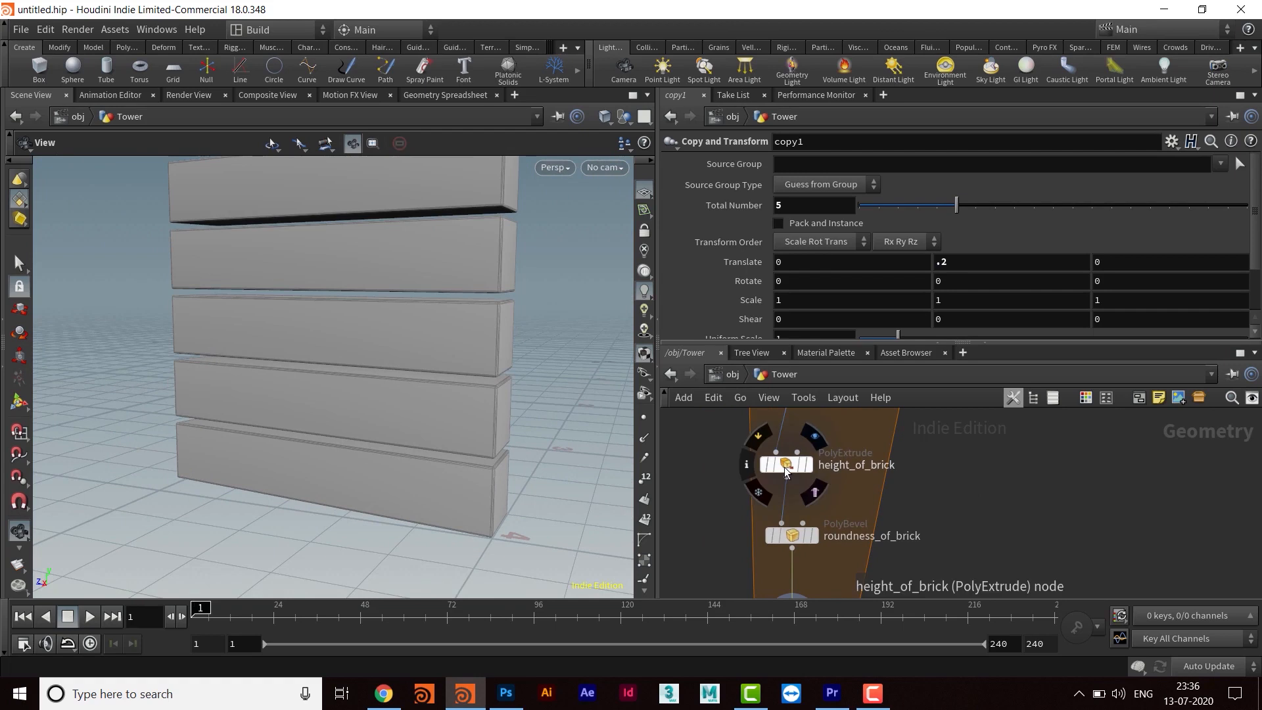
pyautogui.click(789, 465)
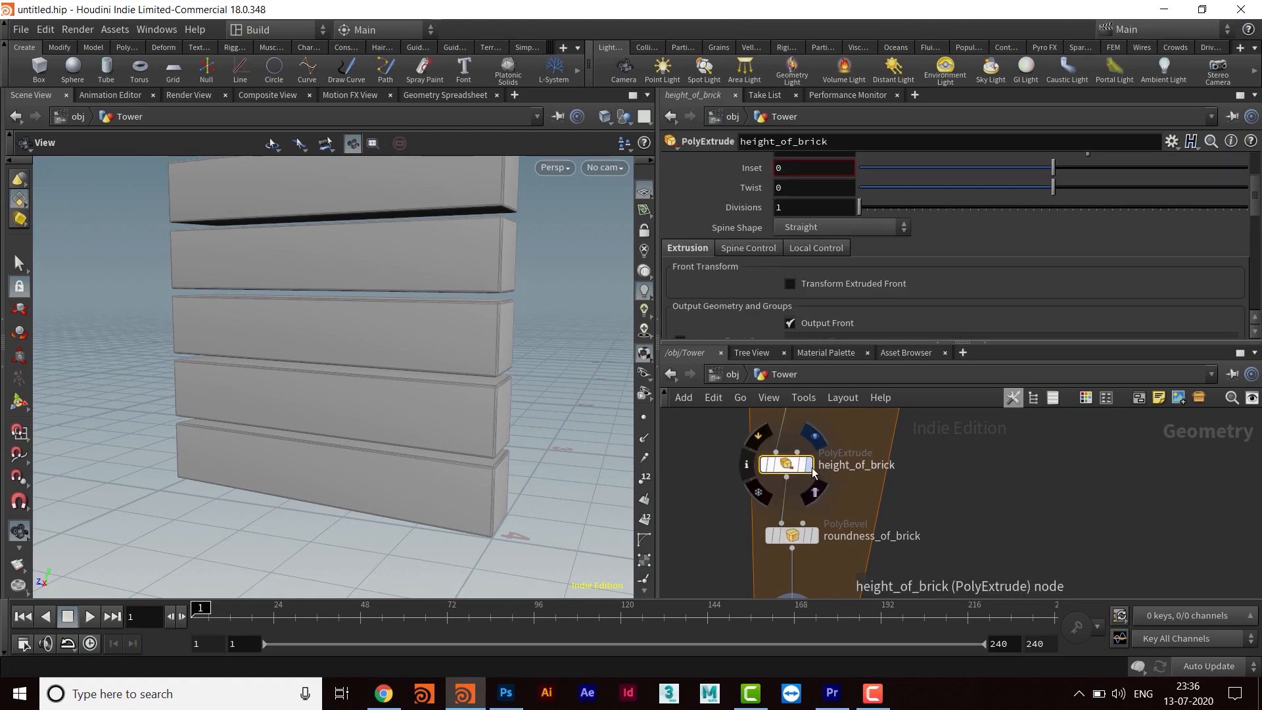
pyautogui.click(758, 435)
pyautogui.click(758, 436)
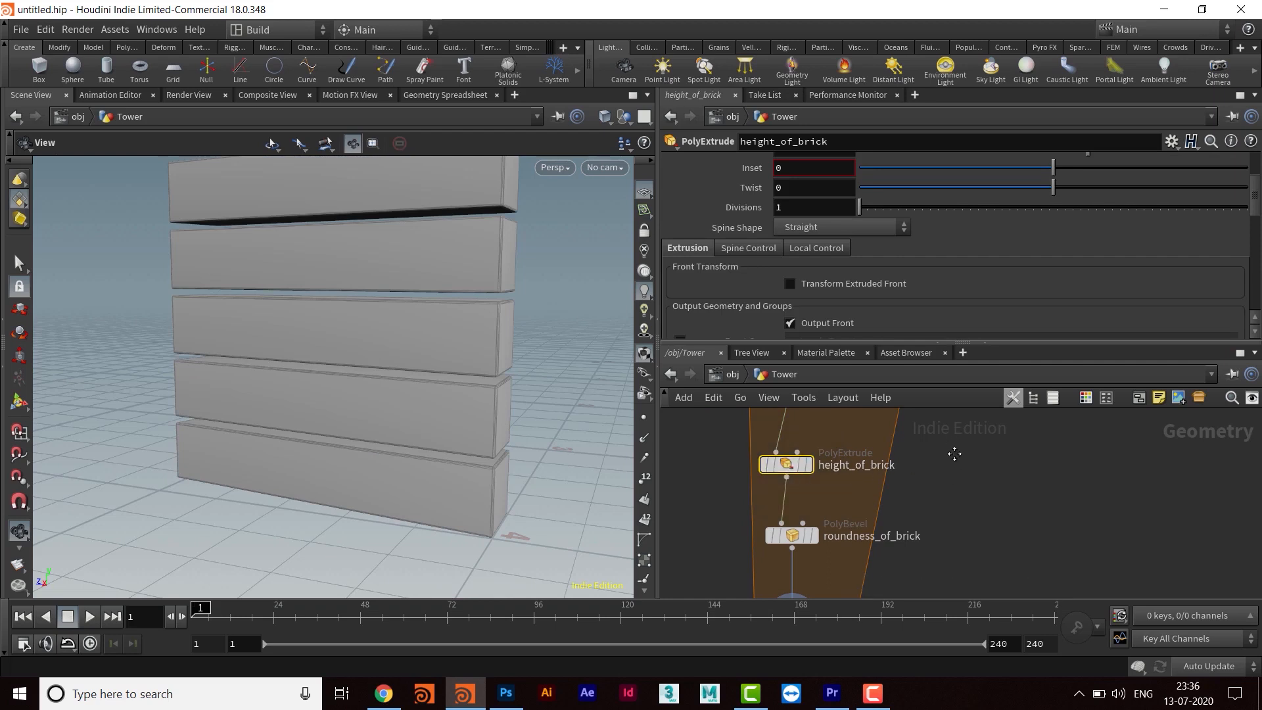
pyautogui.moveTo(955, 452); pyautogui.dragTo(954, 471, button='middle')
pyautogui.moveTo(903, 341); pyautogui.dragTo(904, 410)
pyautogui.scroll(3, 1012, 283)
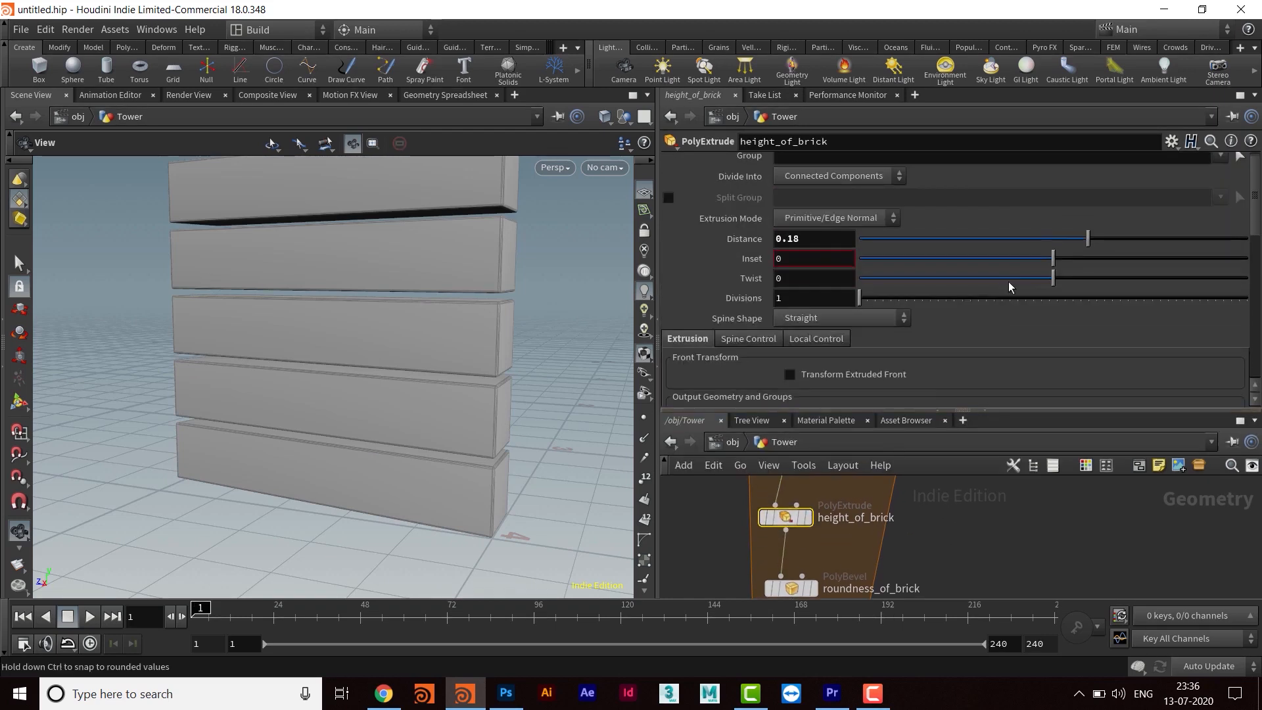
pyautogui.click(777, 239)
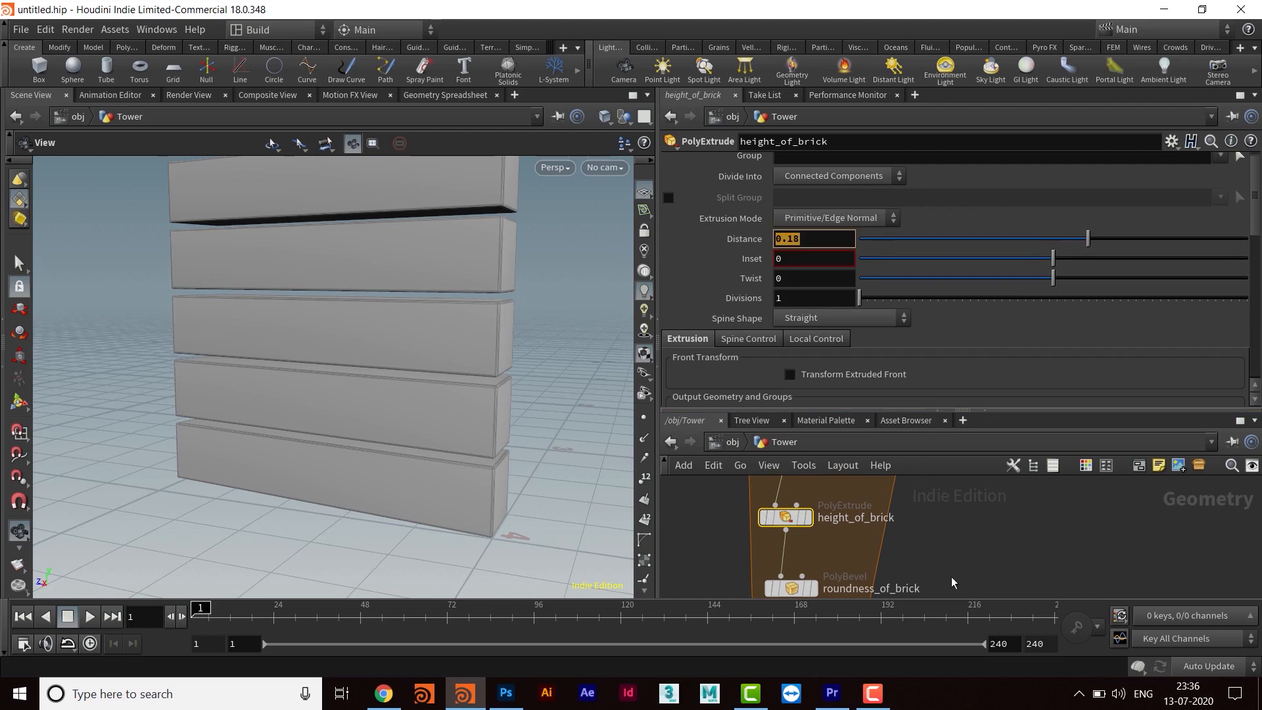
pyautogui.rightClick(806, 239)
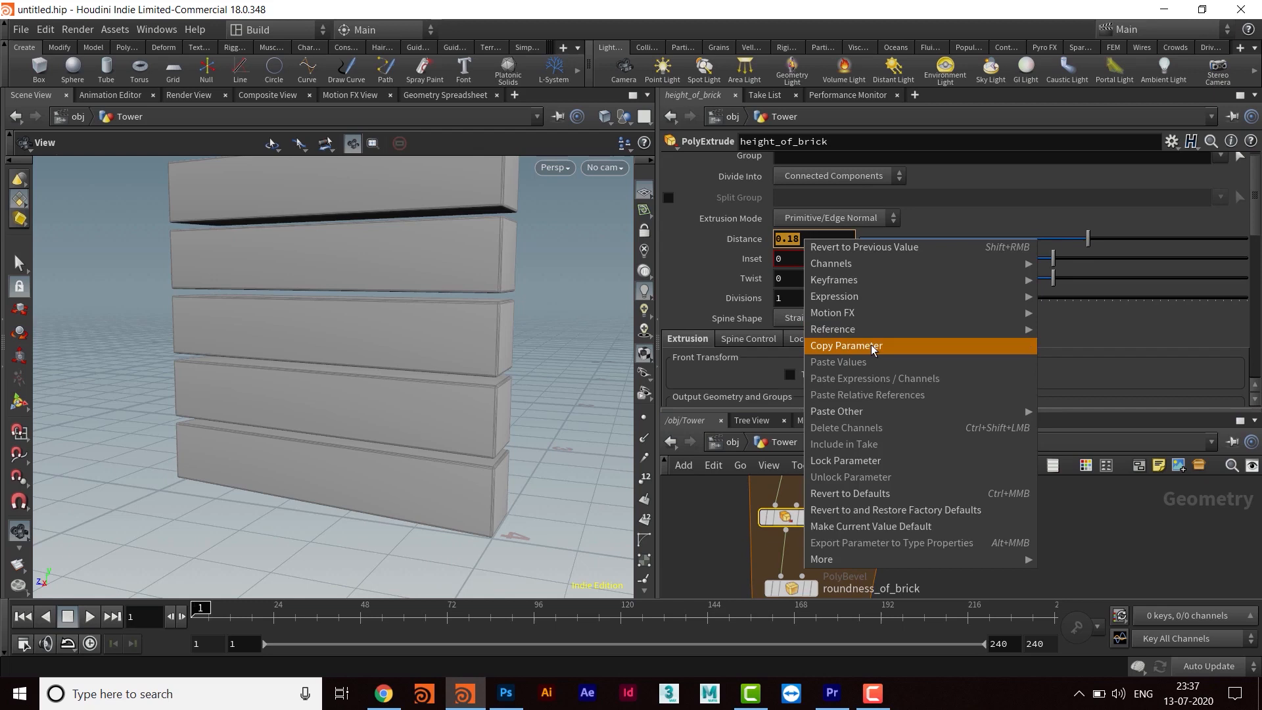
pyautogui.click(900, 349)
# - Link the Copy and Transform node's Y Translate to the copied brick height Distance as a relative reference, removing leftover digits from the expression
pyautogui.moveTo(948, 407); pyautogui.dragTo(948, 275)
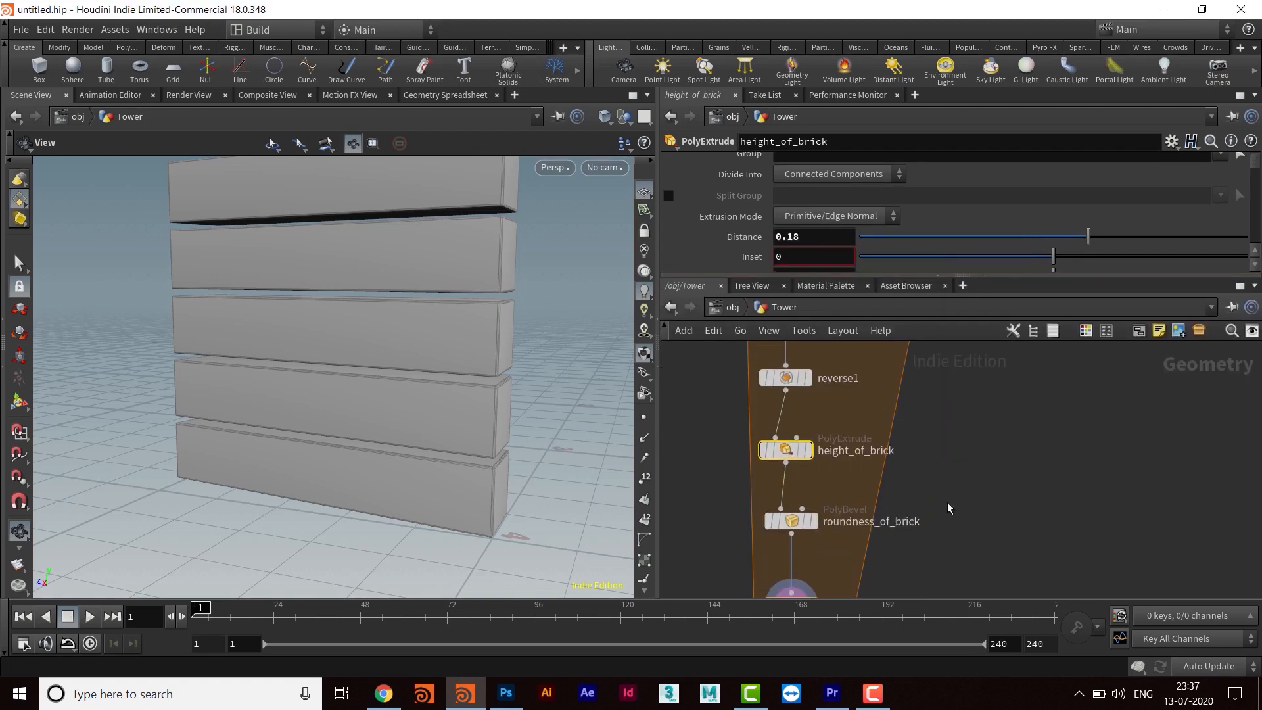
pyautogui.moveTo(948, 502); pyautogui.dragTo(949, 421, button='middle')
pyautogui.click(788, 509)
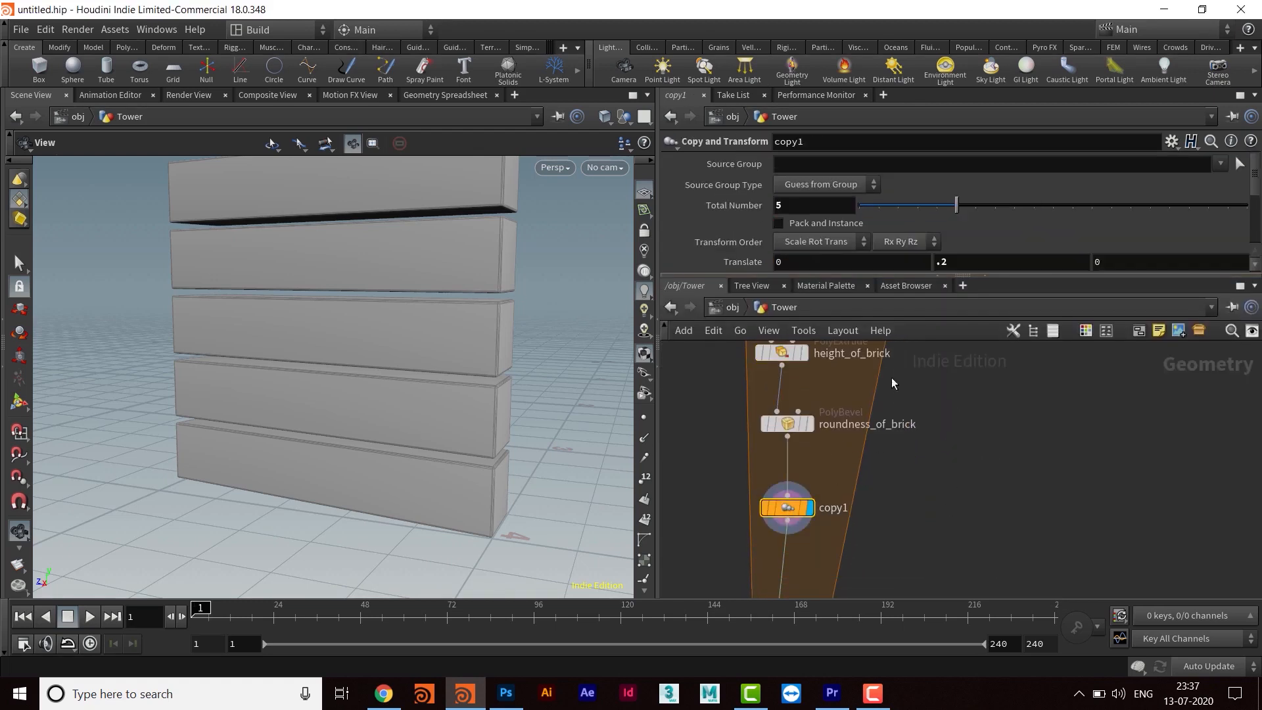
pyautogui.moveTo(905, 277); pyautogui.dragTo(906, 351)
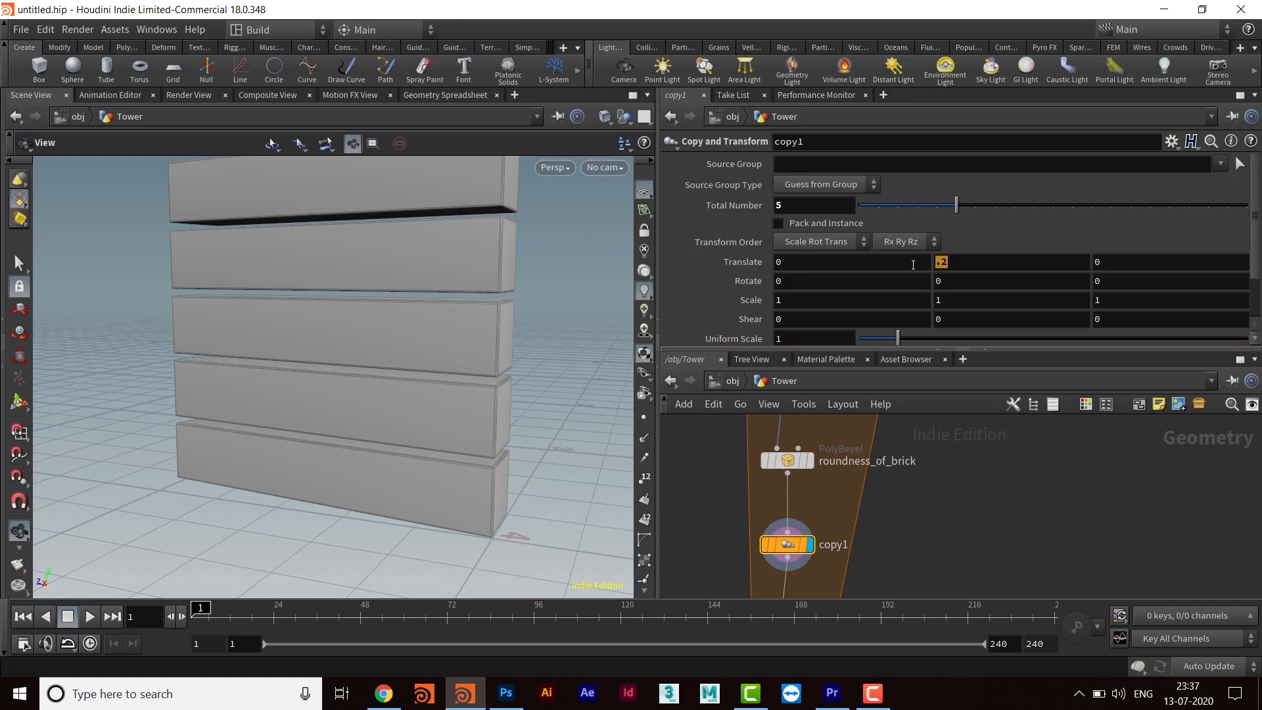
pyautogui.rightClick(959, 267)
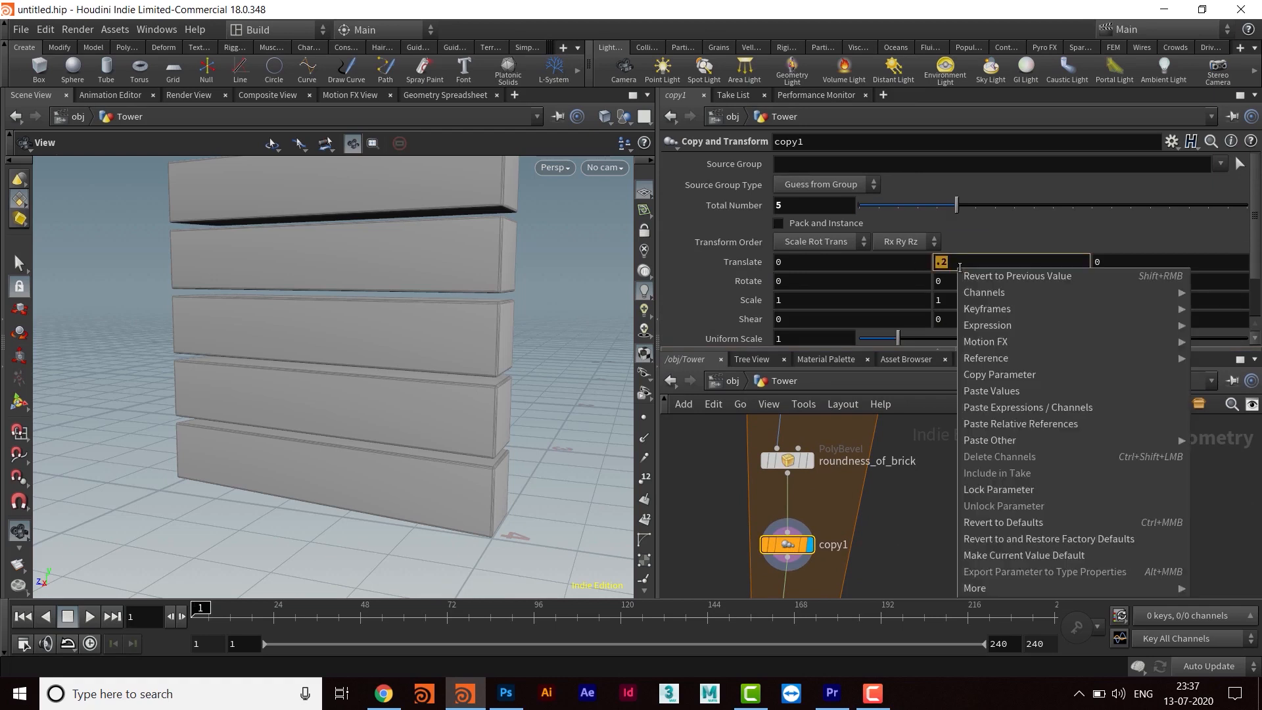
pyautogui.click(1015, 424)
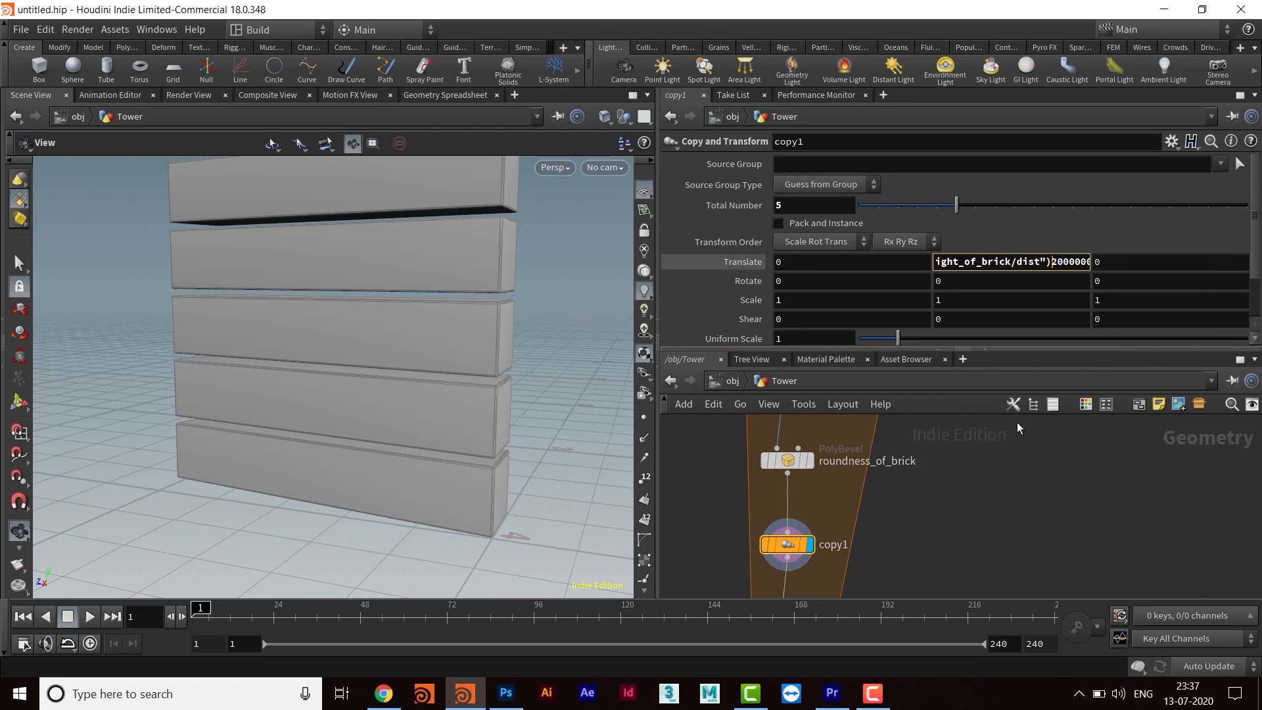
pyautogui.moveTo(1052, 262); pyautogui.dragTo(1229, 256)
pyautogui.press('BackSpace')
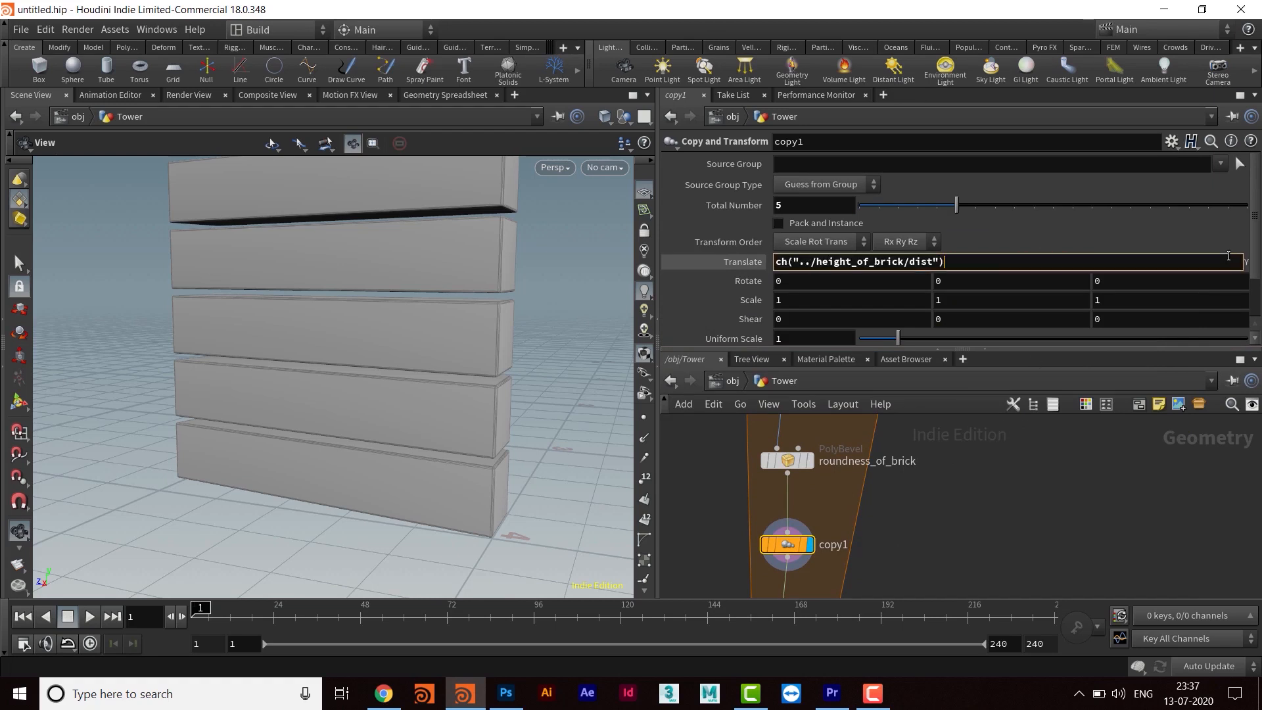
pyautogui.press('Return')
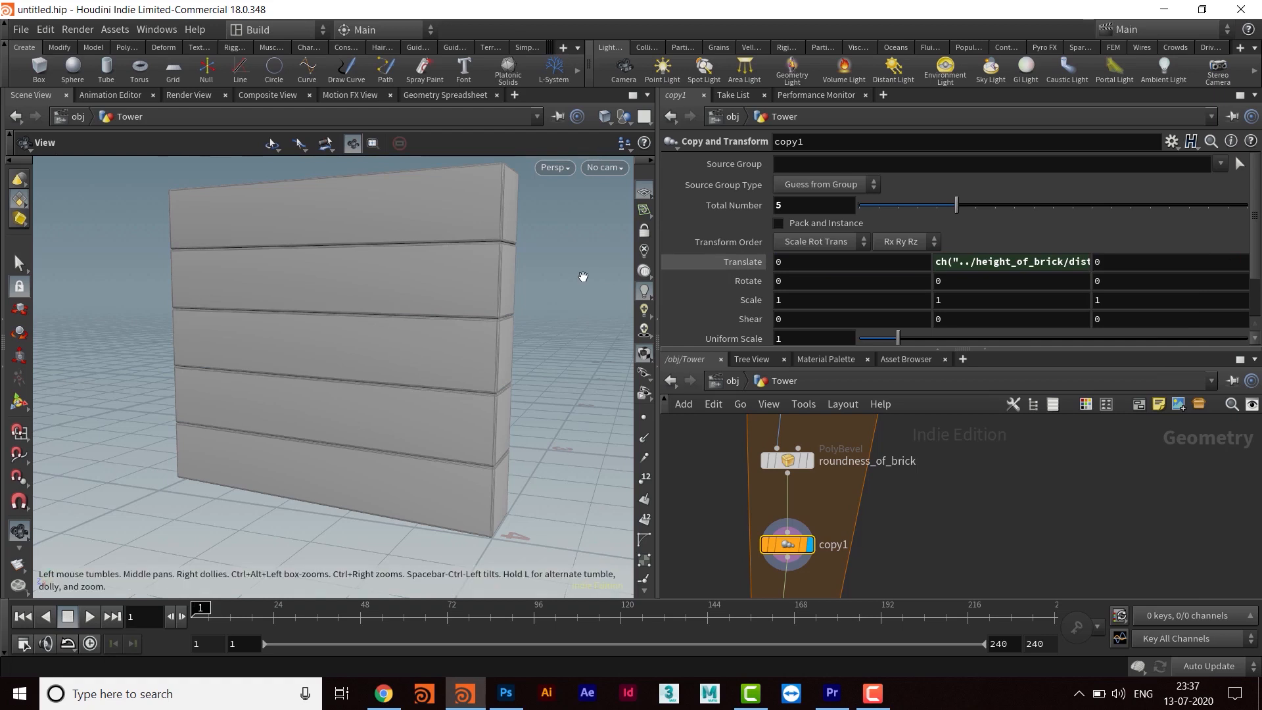
# - Examine the spacing between the five stacked bricks from several angles
pyautogui.moveTo(543, 401); pyautogui.dragTo(451, 375)
pyautogui.moveTo(451, 375); pyautogui.dragTo(543, 361, button='right')
pyautogui.moveTo(543, 361); pyautogui.dragTo(498, 358)
pyautogui.moveTo(499, 358); pyautogui.dragTo(459, 384, button='middle')
pyautogui.moveTo(460, 383); pyautogui.dragTo(521, 400)
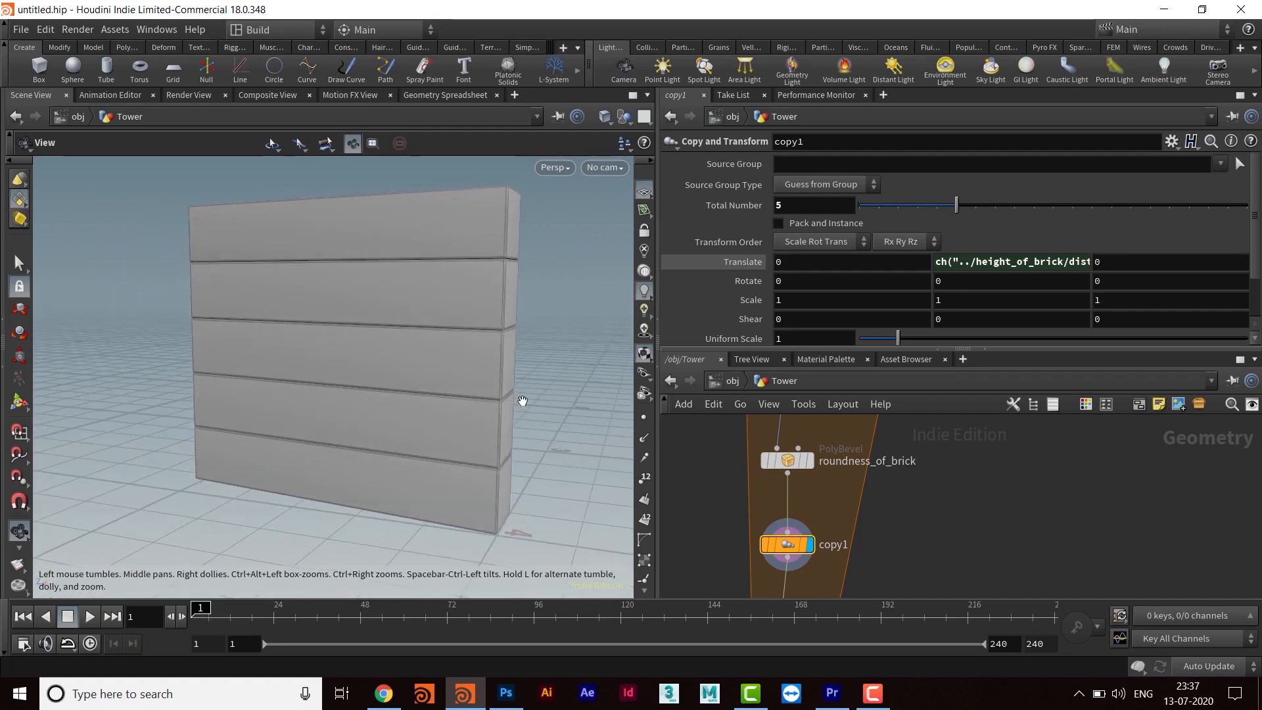
pyautogui.moveTo(522, 400); pyautogui.dragTo(433, 411, button='right')
pyautogui.moveTo(433, 411); pyautogui.dragTo(459, 399)
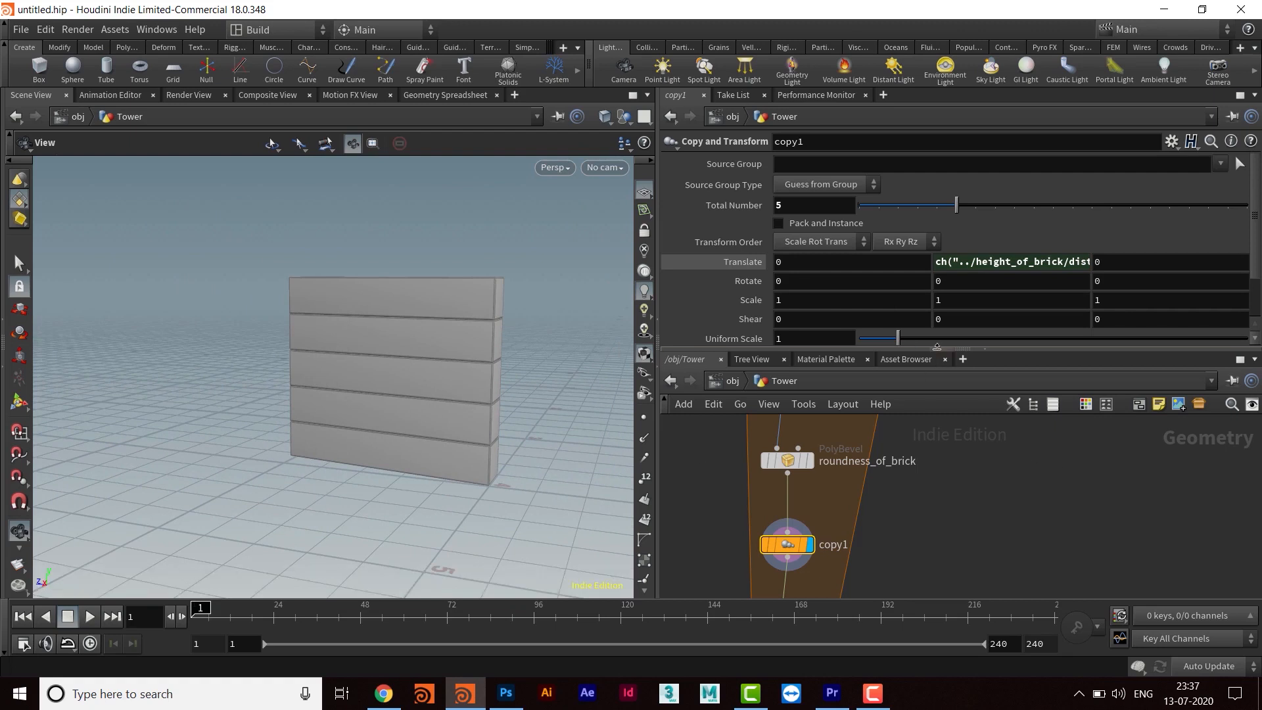
# - Set the Copy and Transform node's Y Rotate to 5 so each brick copy is offset around the tower
pyautogui.moveTo(936, 348); pyautogui.dragTo(936, 382)
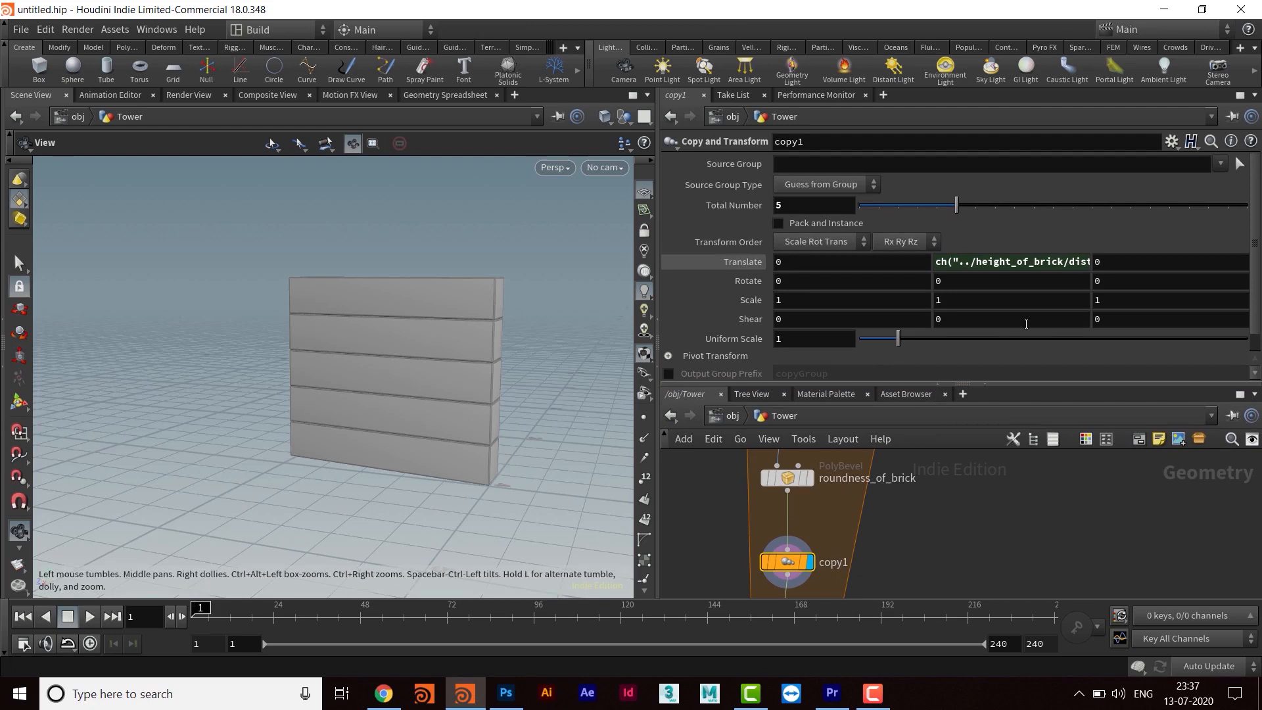
pyautogui.click(961, 282)
pyautogui.scroll(8, 961, 281)
pyautogui.scroll(-8, 962, 282)
pyautogui.scroll(2, 961, 281)
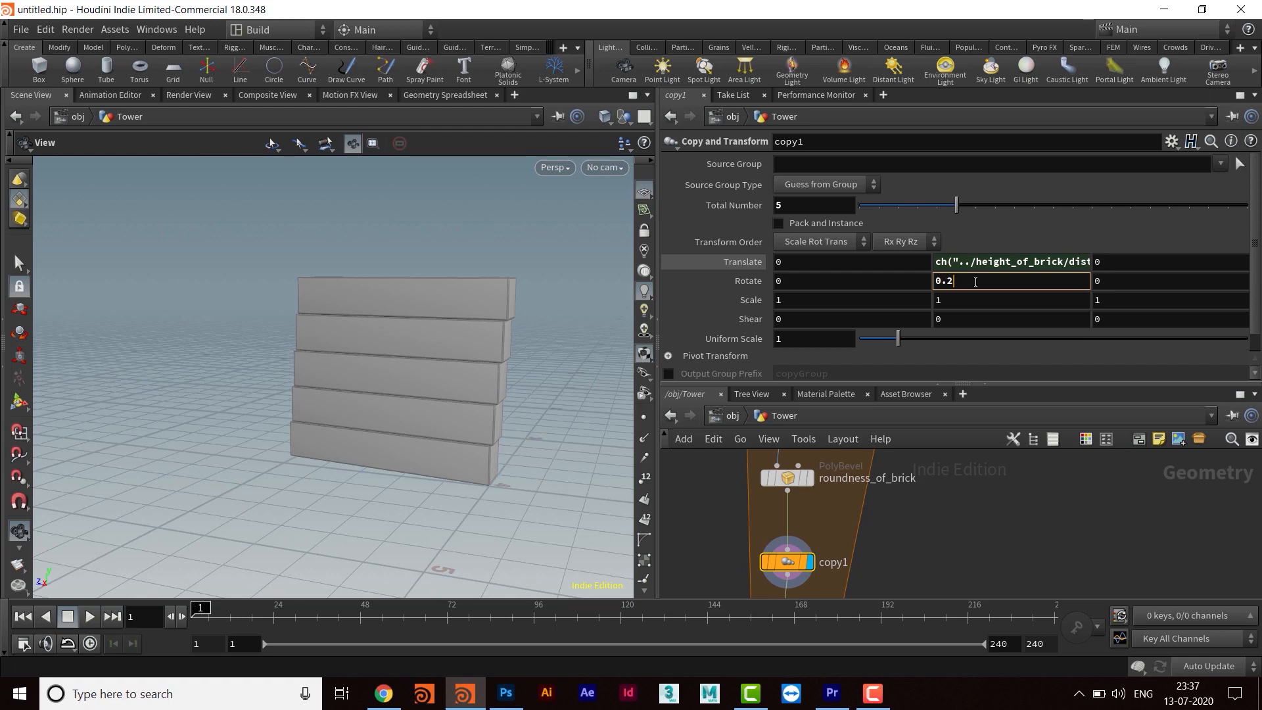
pyautogui.moveTo(975, 282); pyautogui.dragTo(919, 281)
pyautogui.write('5')
pyautogui.press('Return')
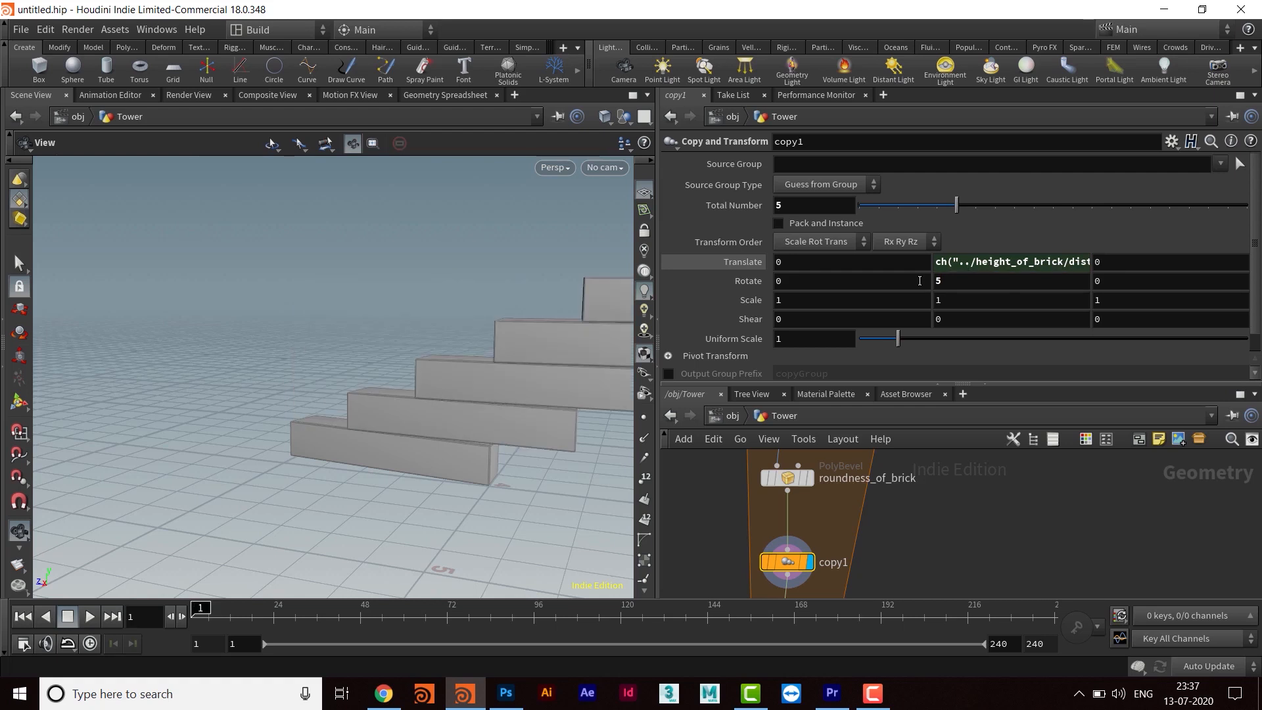
pyautogui.moveTo(490, 368); pyautogui.dragTo(465, 316, button='middle')
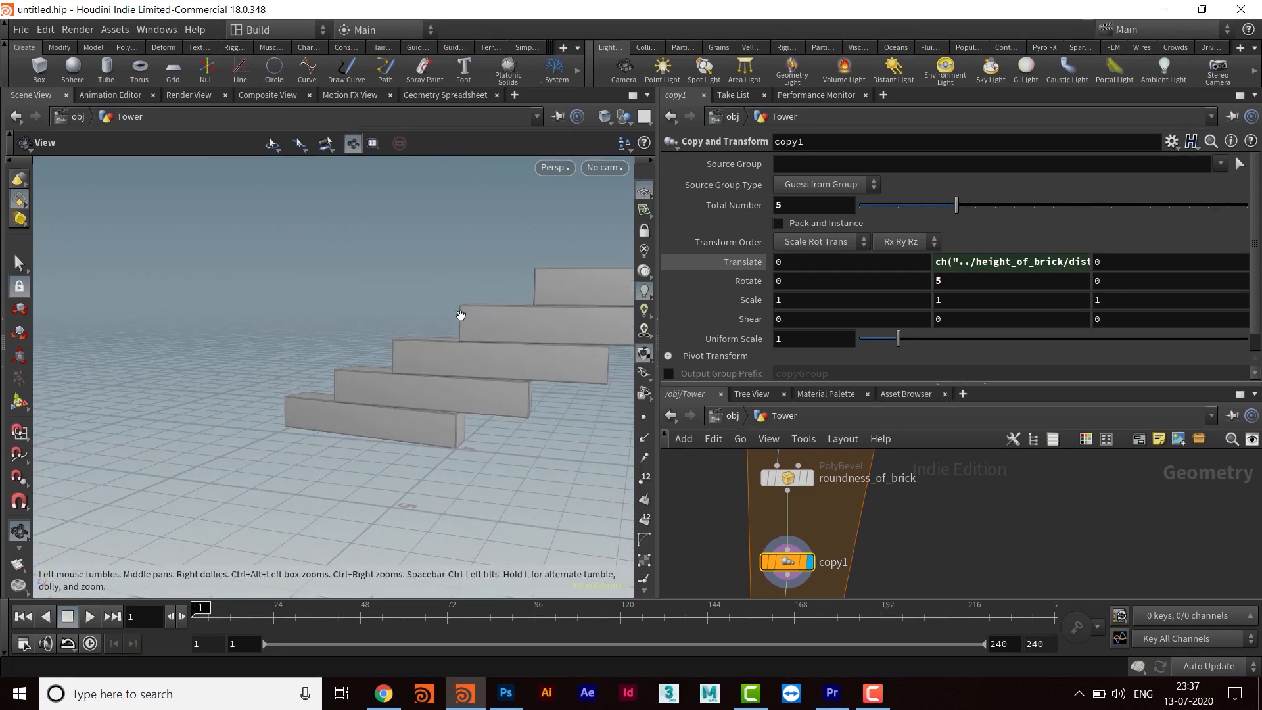
pyautogui.moveTo(487, 339); pyautogui.dragTo(522, 383)
pyautogui.moveTo(441, 358); pyautogui.dragTo(443, 369, button='middle')
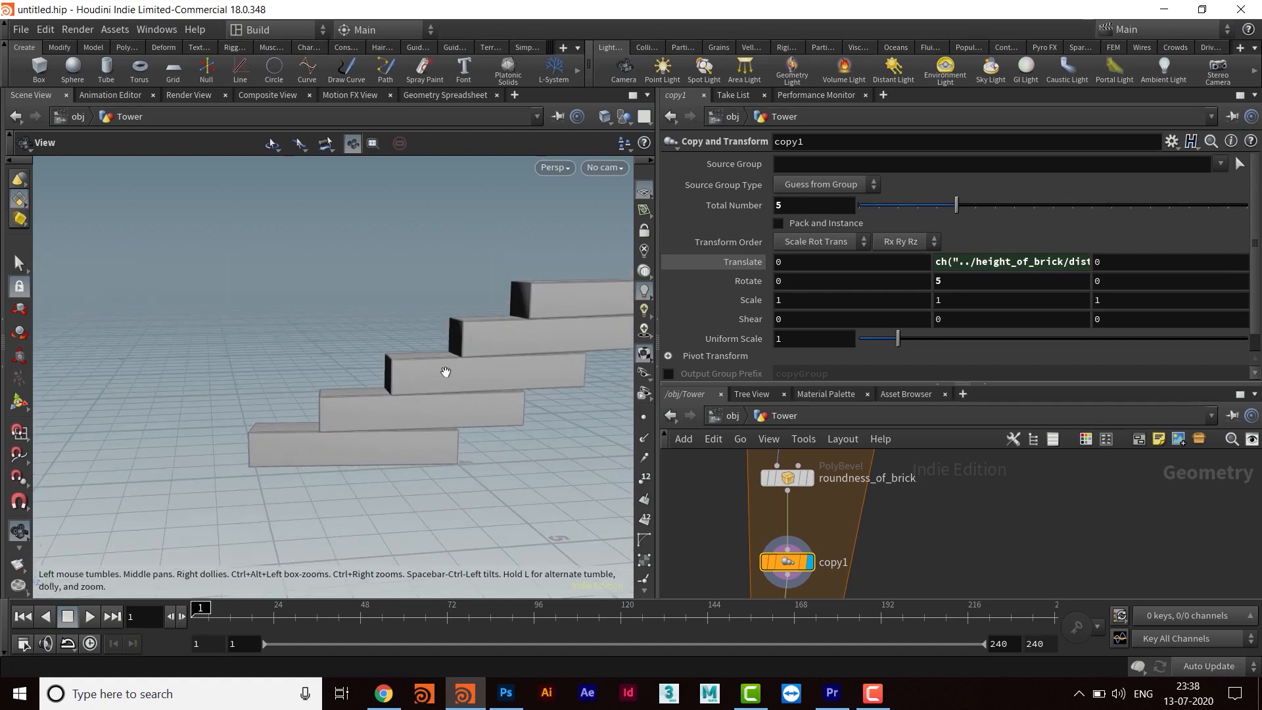
# - Display the foreach_end1 node's output and bring the full brick ring into view
pyautogui.moveTo(881, 384); pyautogui.dragTo(921, 276)
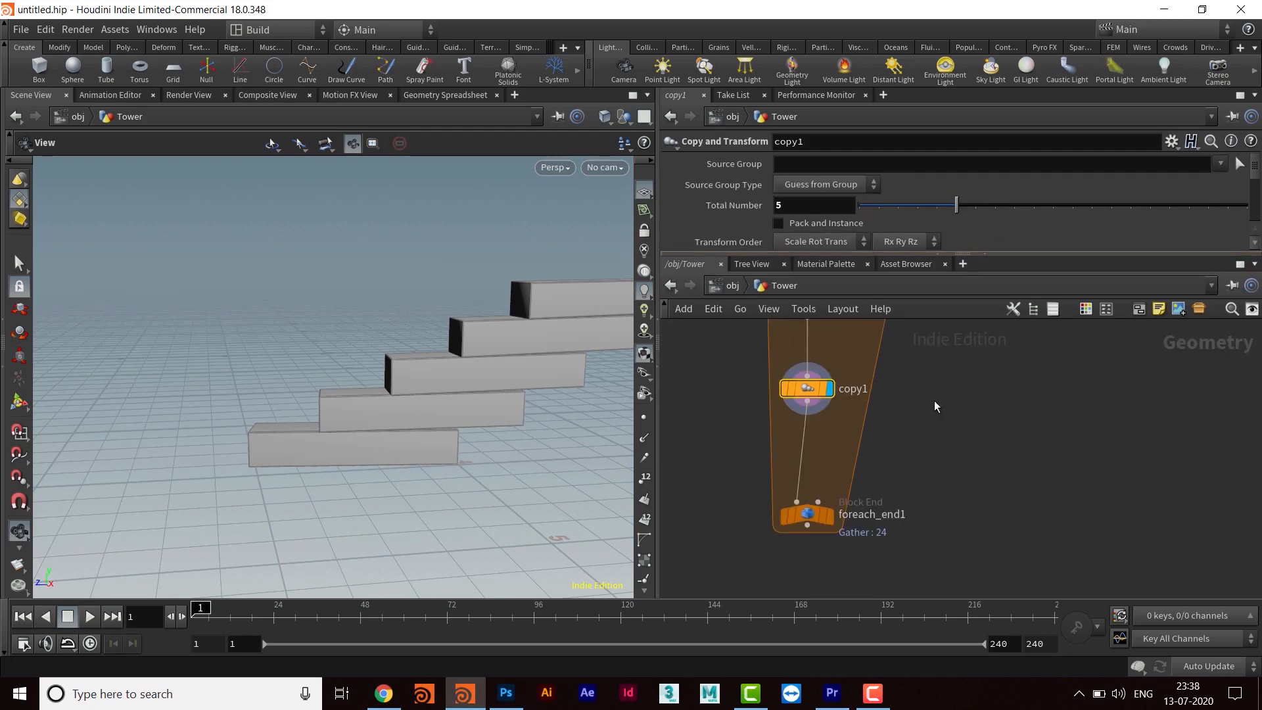
pyautogui.click(817, 487)
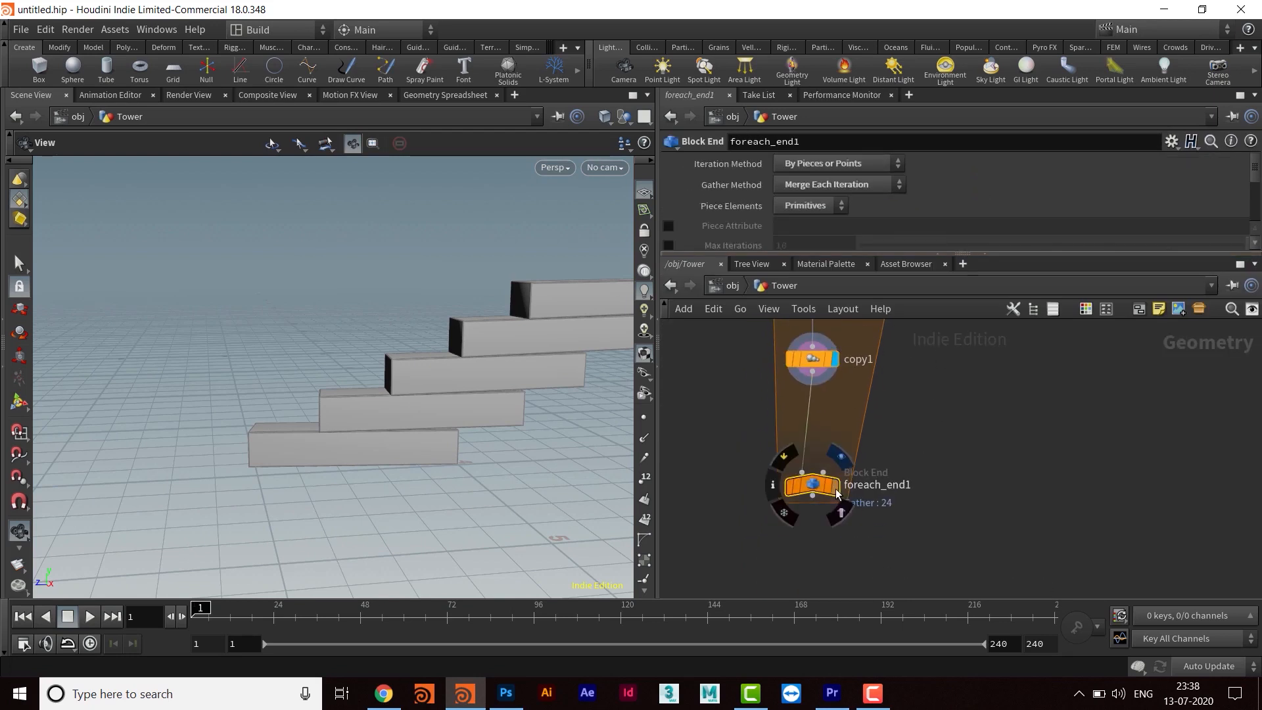
pyautogui.click(835, 487)
pyautogui.moveTo(479, 397); pyautogui.dragTo(332, 377, button='right')
pyautogui.moveTo(332, 377); pyautogui.dragTo(436, 341)
pyautogui.moveTo(437, 341); pyautogui.dragTo(435, 410, button='middle')
pyautogui.moveTo(434, 411)
pyautogui.mouseDown()
pyautogui.moveTo(422, 380)
pyautogui.moveTo(432, 386)
pyautogui.mouseUp()
pyautogui.moveTo(431, 386); pyautogui.dragTo(383, 456, button='right')
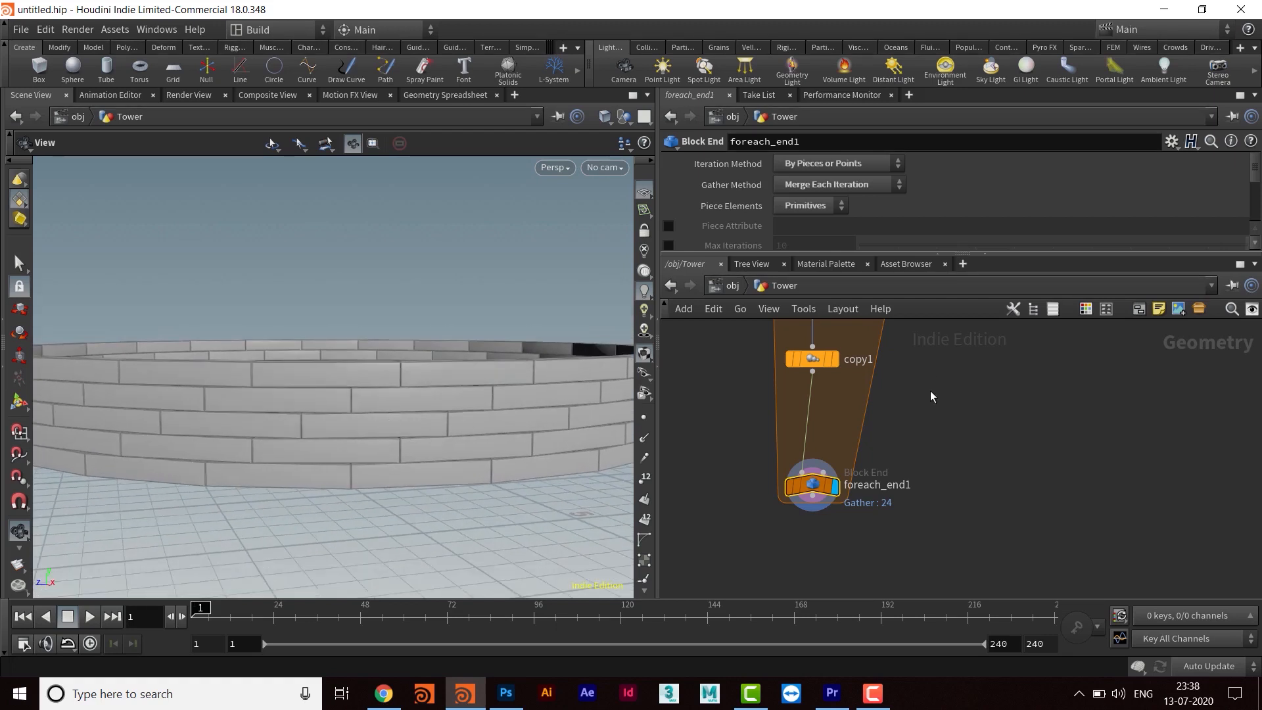
# - Increase the height_of_brick node's Distance to 0.363 and inspect the taller brick courses
pyautogui.scroll(5, 929, 390)
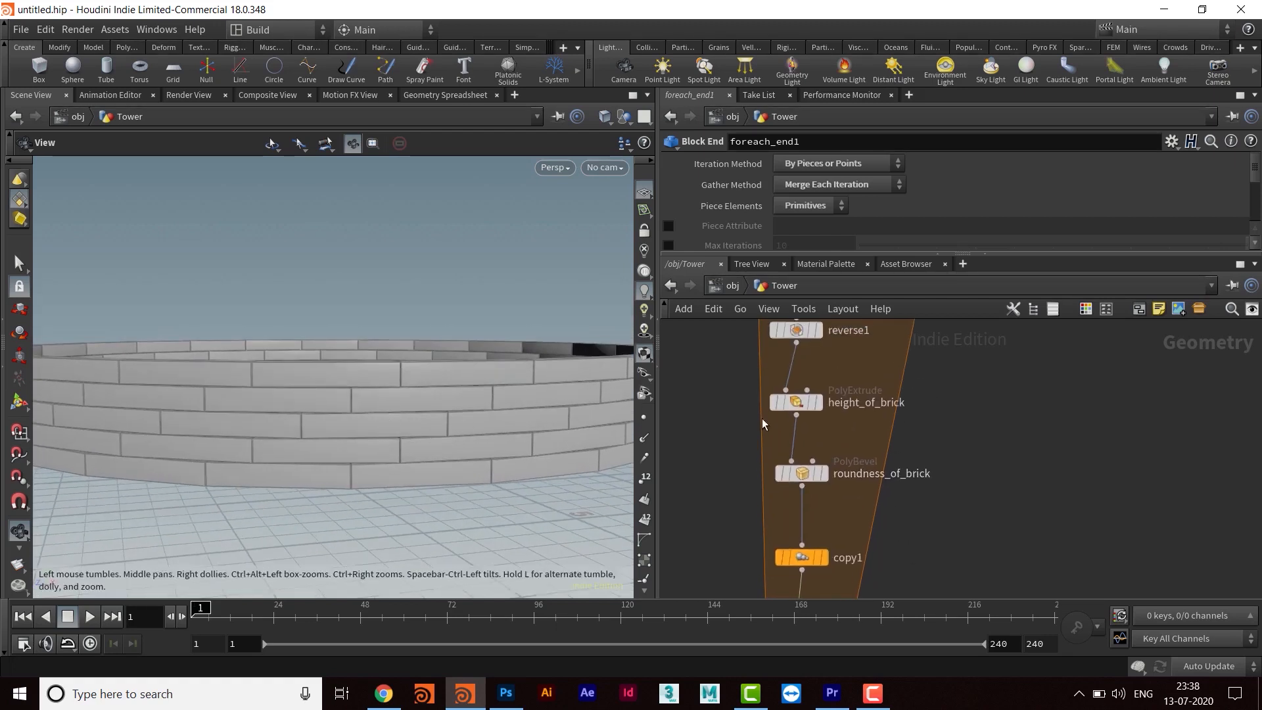
pyautogui.moveTo(897, 478); pyautogui.dragTo(887, 502, button='middle')
pyautogui.click(790, 428)
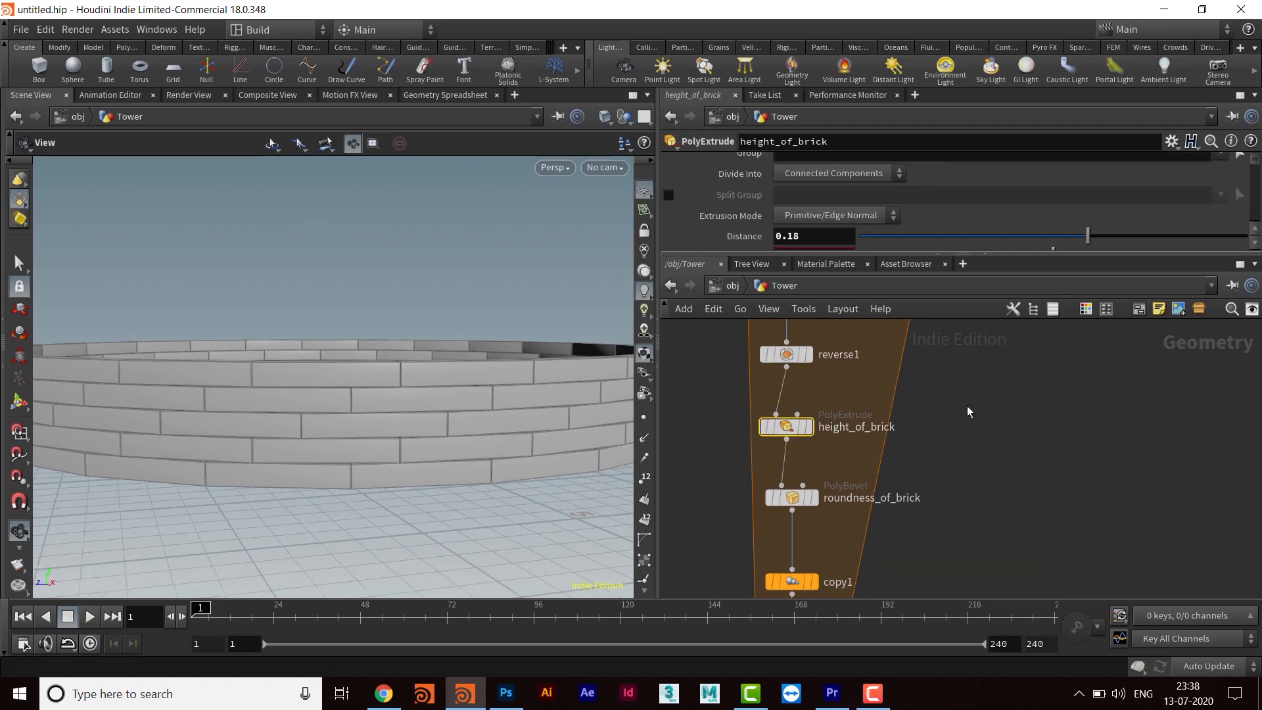
pyautogui.moveTo(968, 405); pyautogui.dragTo(1009, 434, button='middle')
pyautogui.moveTo(896, 254); pyautogui.dragTo(897, 313)
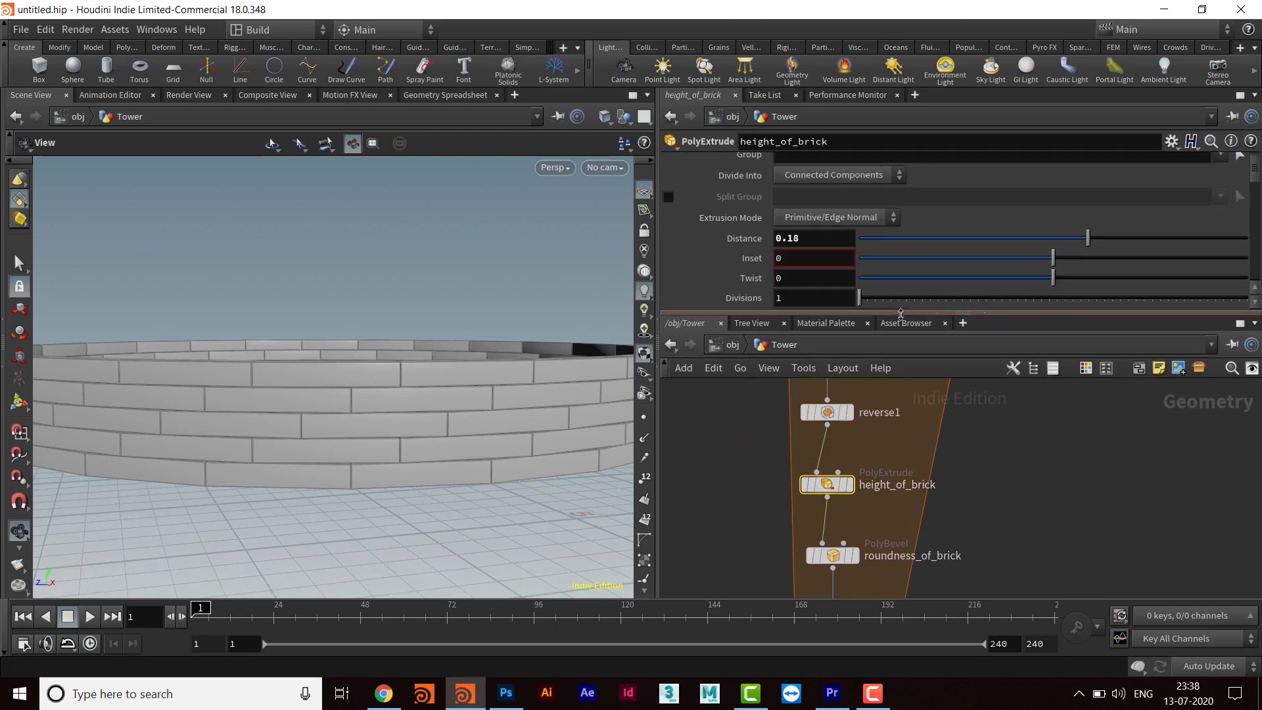
pyautogui.moveTo(1089, 240); pyautogui.dragTo(1124, 241)
pyautogui.moveTo(510, 346); pyautogui.dragTo(440, 417)
pyautogui.moveTo(440, 417); pyautogui.dragTo(479, 398, button='right')
pyautogui.moveTo(473, 396); pyautogui.dragTo(494, 399, button='middle')
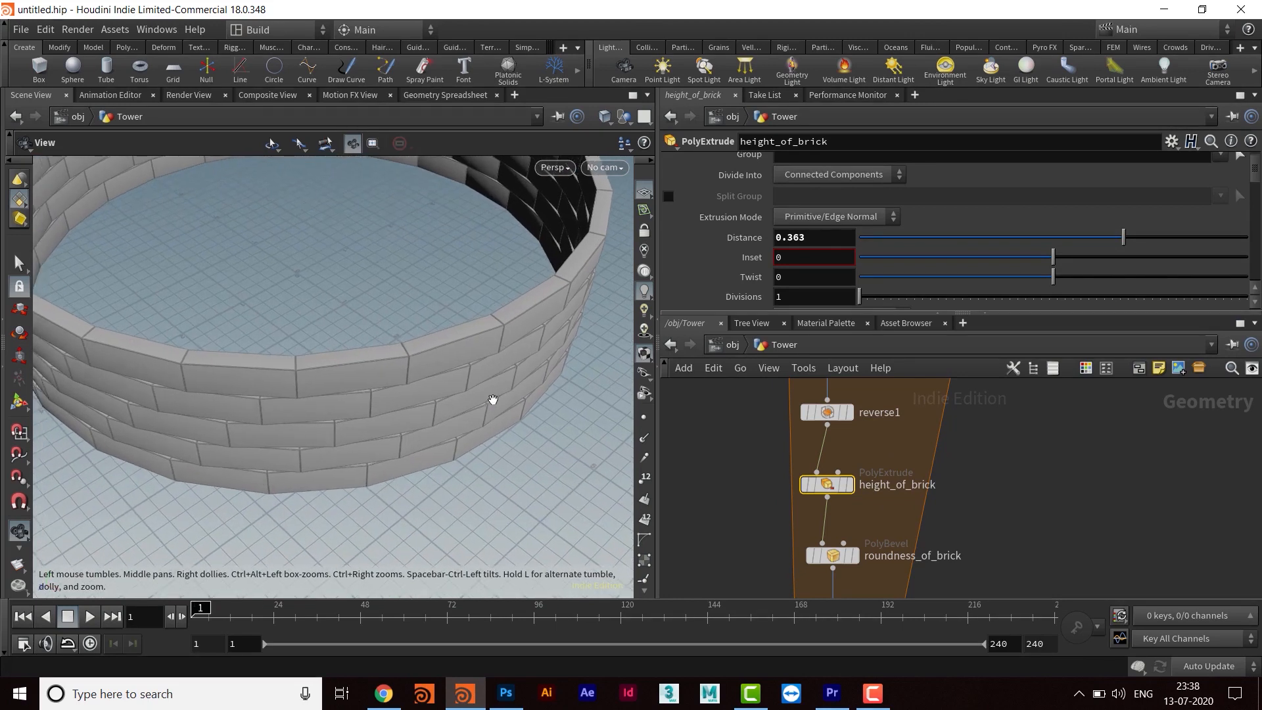
# - Thicken the wall by setting the thickness_of_brick node's Uniform Scale to 0.86
pyautogui.moveTo(1064, 401); pyautogui.dragTo(1059, 523, button='middle')
pyautogui.moveTo(1047, 432); pyautogui.dragTo(1046, 523, button='middle')
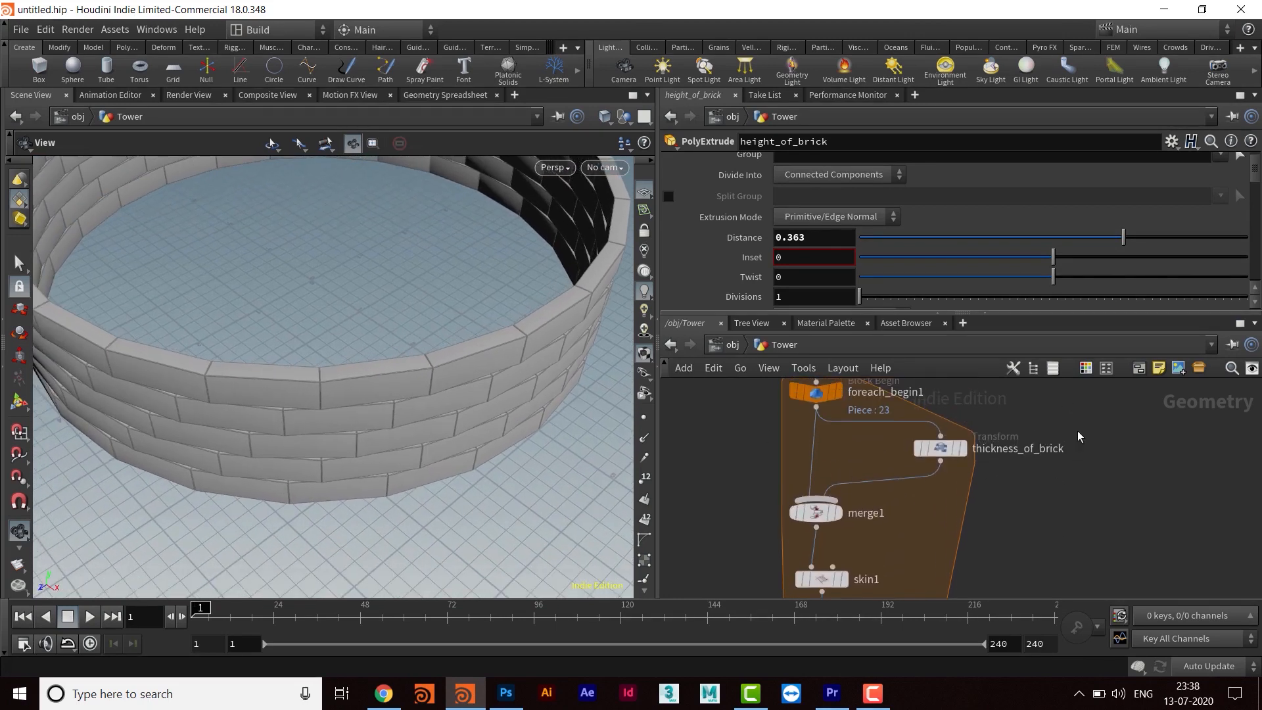
pyautogui.moveTo(1082, 437); pyautogui.dragTo(1060, 458, button='middle')
pyautogui.click(940, 479)
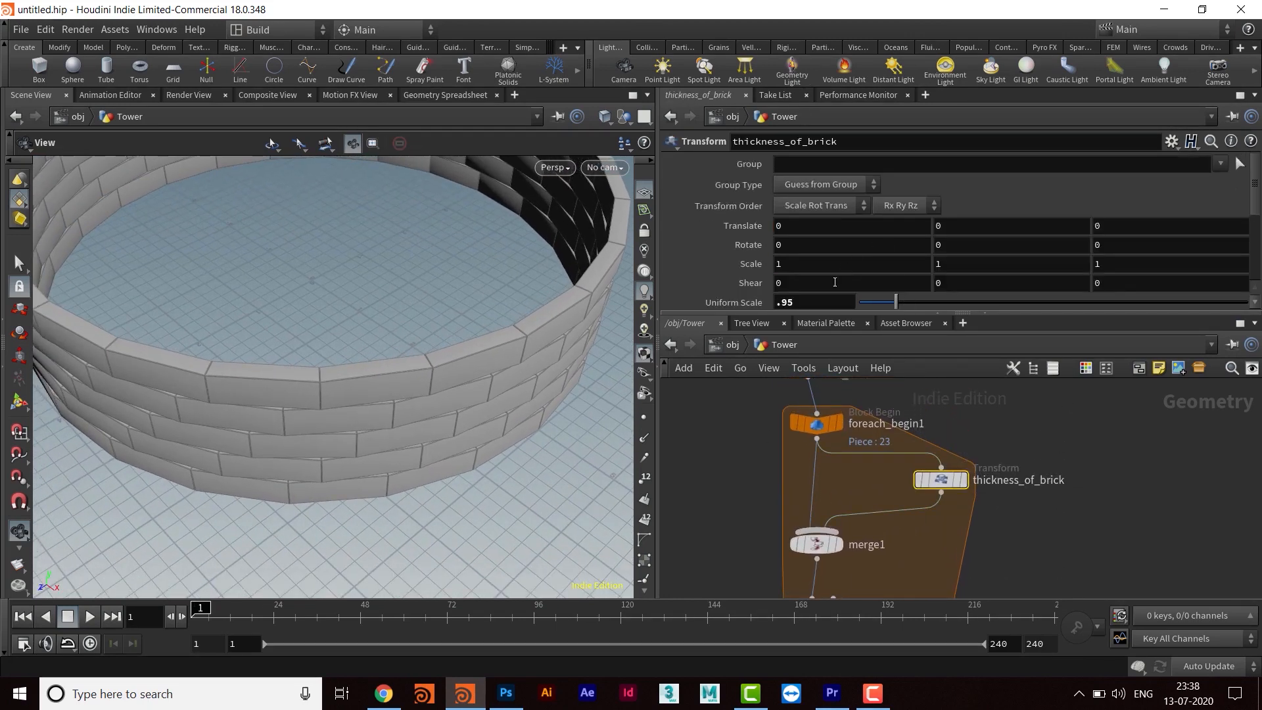
pyautogui.click(889, 304)
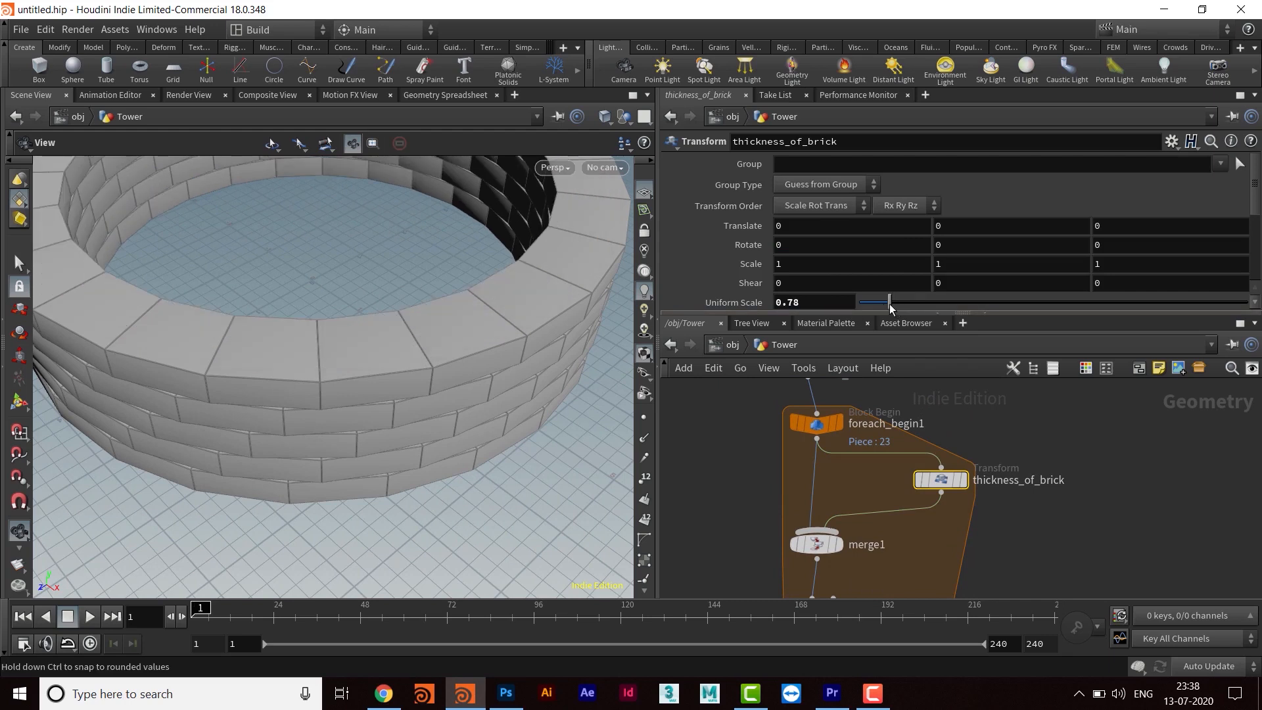
pyautogui.click(892, 302)
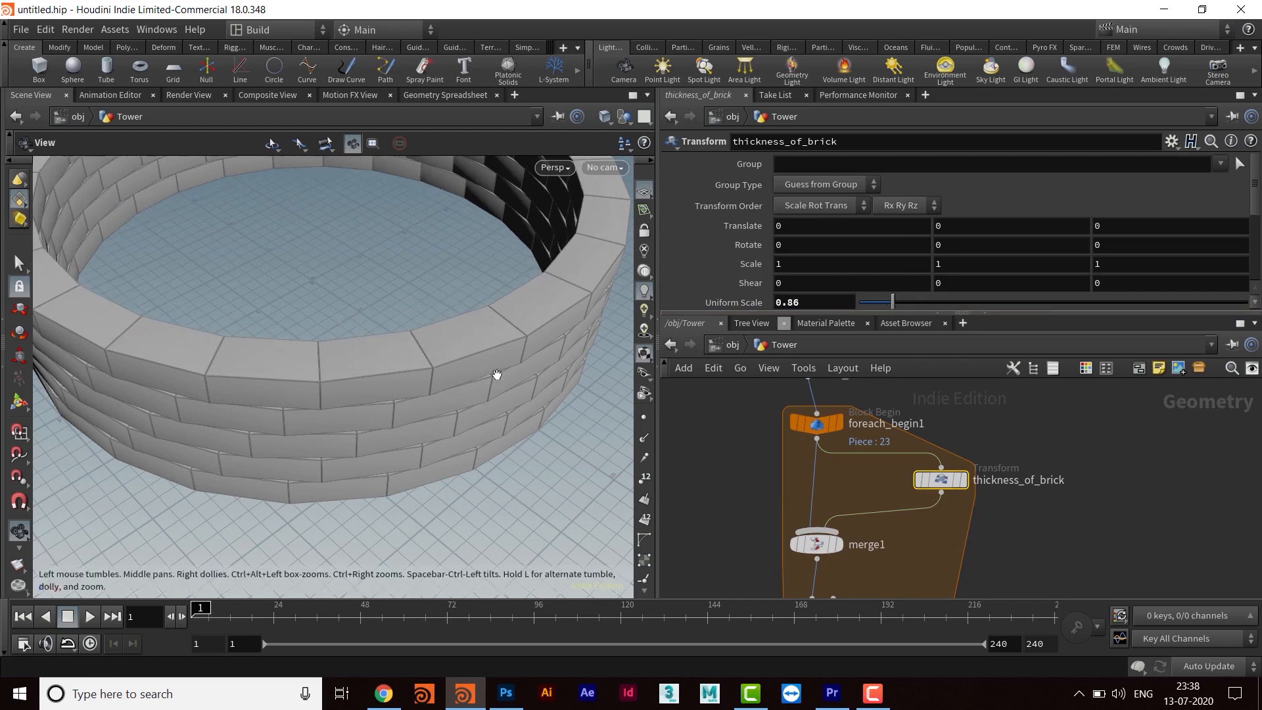
pyautogui.moveTo(496, 375); pyautogui.dragTo(357, 369, button='right')
pyautogui.moveTo(357, 369); pyautogui.dragTo(416, 313)
pyautogui.moveTo(454, 360); pyautogui.dragTo(474, 420, button='right')
pyautogui.moveTo(473, 420)
pyautogui.mouseDown()
pyautogui.moveTo(482, 454)
pyautogui.moveTo(475, 415)
pyautogui.mouseUp()
# - Select the Copy and Transform node and set its Total Number to 20
pyautogui.moveTo(1030, 580); pyautogui.dragTo(1043, 373, button='middle')
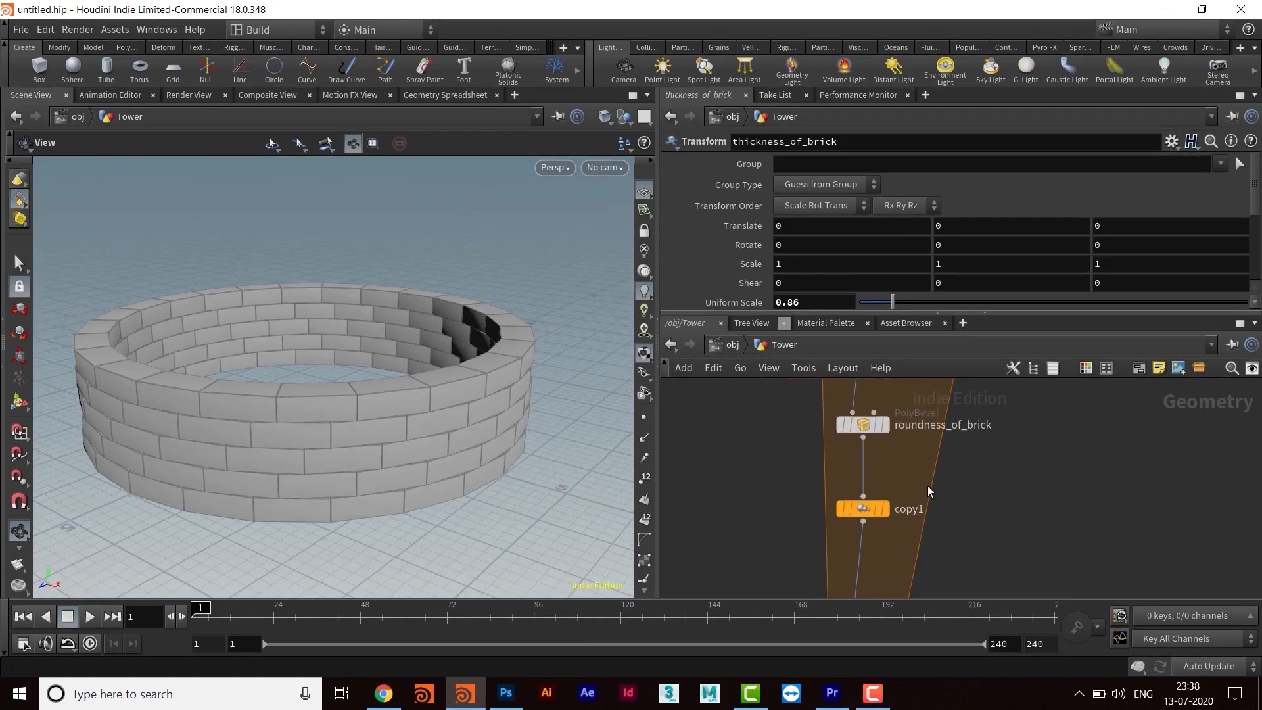
pyautogui.click(865, 507)
pyautogui.moveTo(913, 314); pyautogui.dragTo(912, 361)
pyautogui.doubleClick(796, 205)
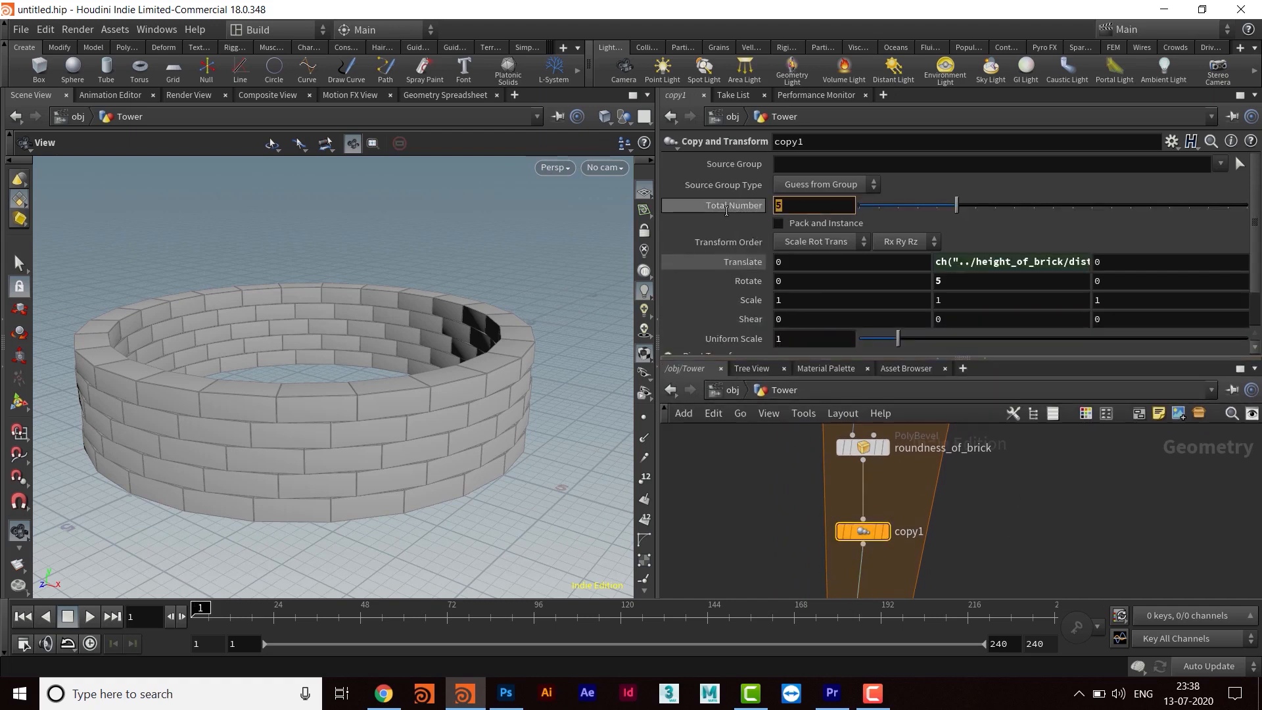
pyautogui.press('Return')
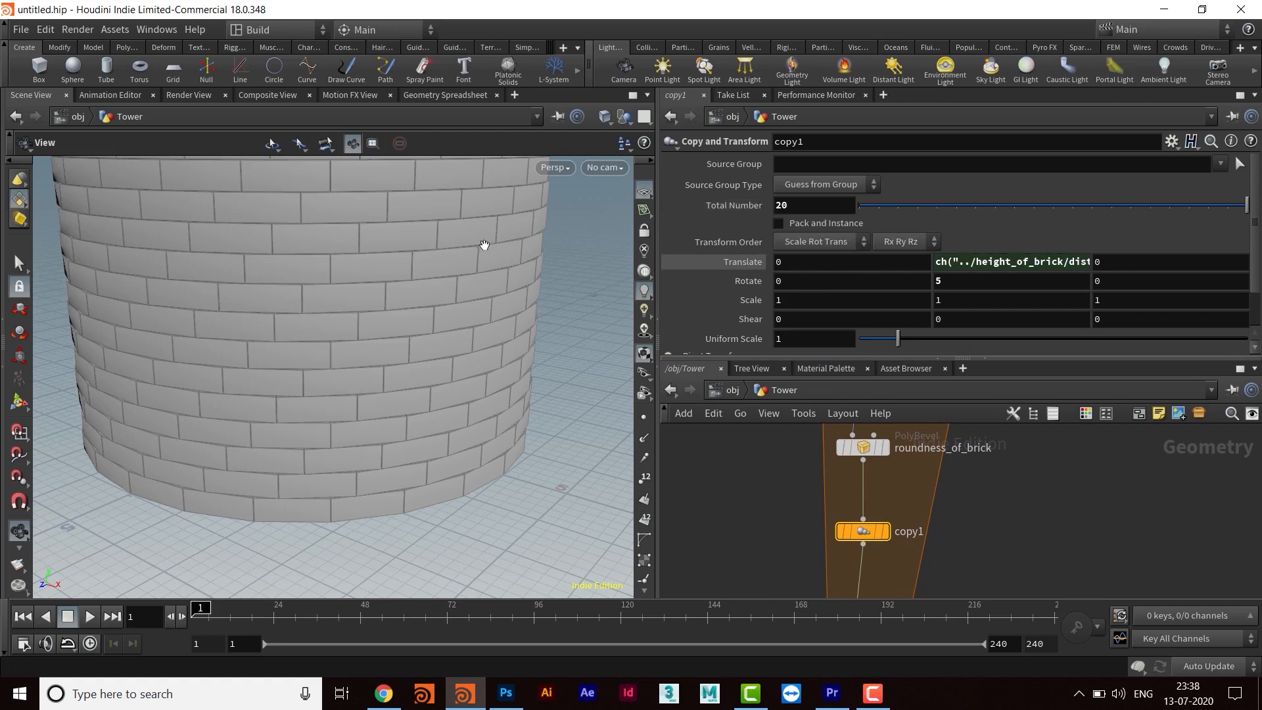
pyautogui.scroll(-5, 296, 375)
pyautogui.scroll(5, 269, 395)
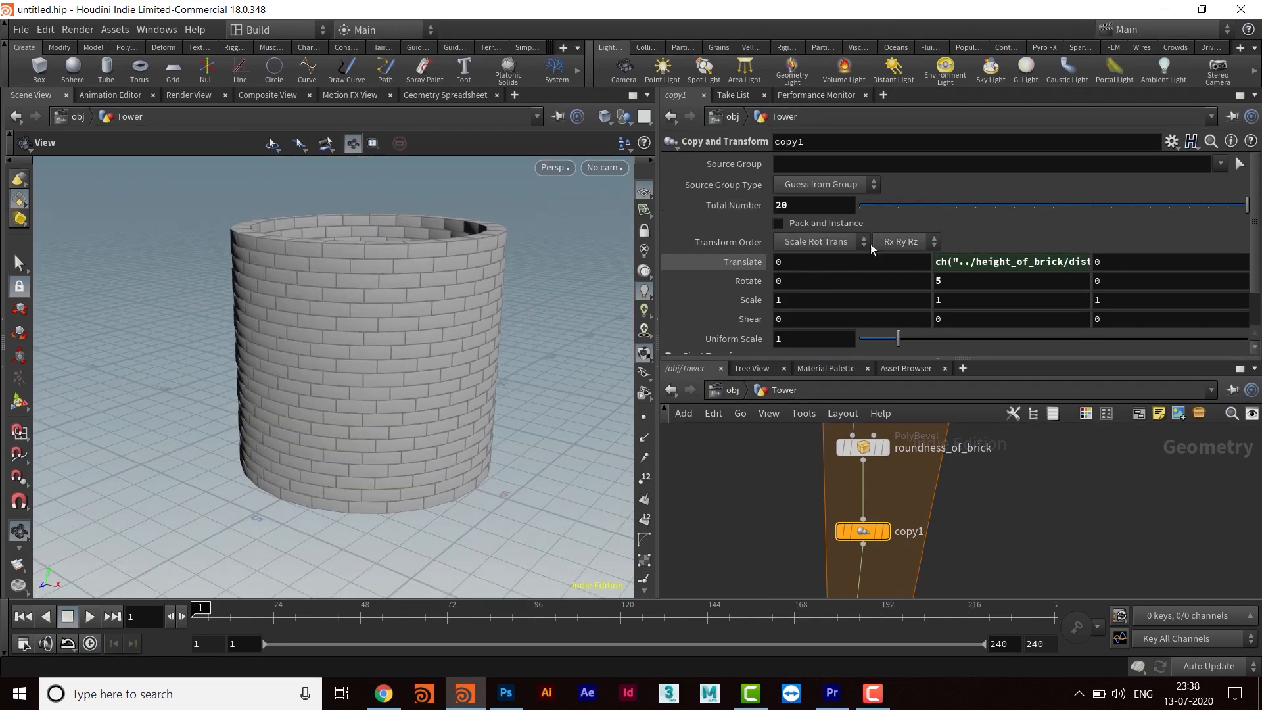
# - Set the Copy and Transform node's Total Number to 50 to make the tower taller
pyautogui.doubleClick(796, 205)
pyautogui.write('50')
pyautogui.press('Return')
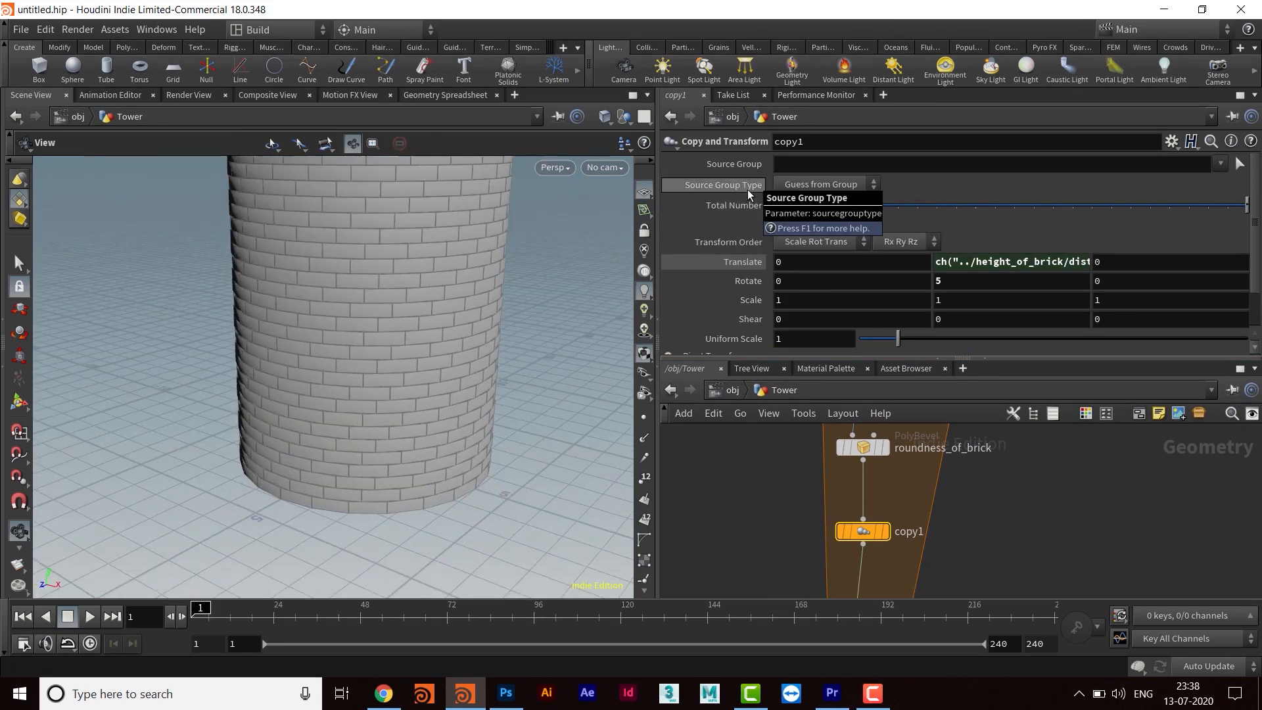
pyautogui.moveTo(437, 288); pyautogui.dragTo(403, 413)
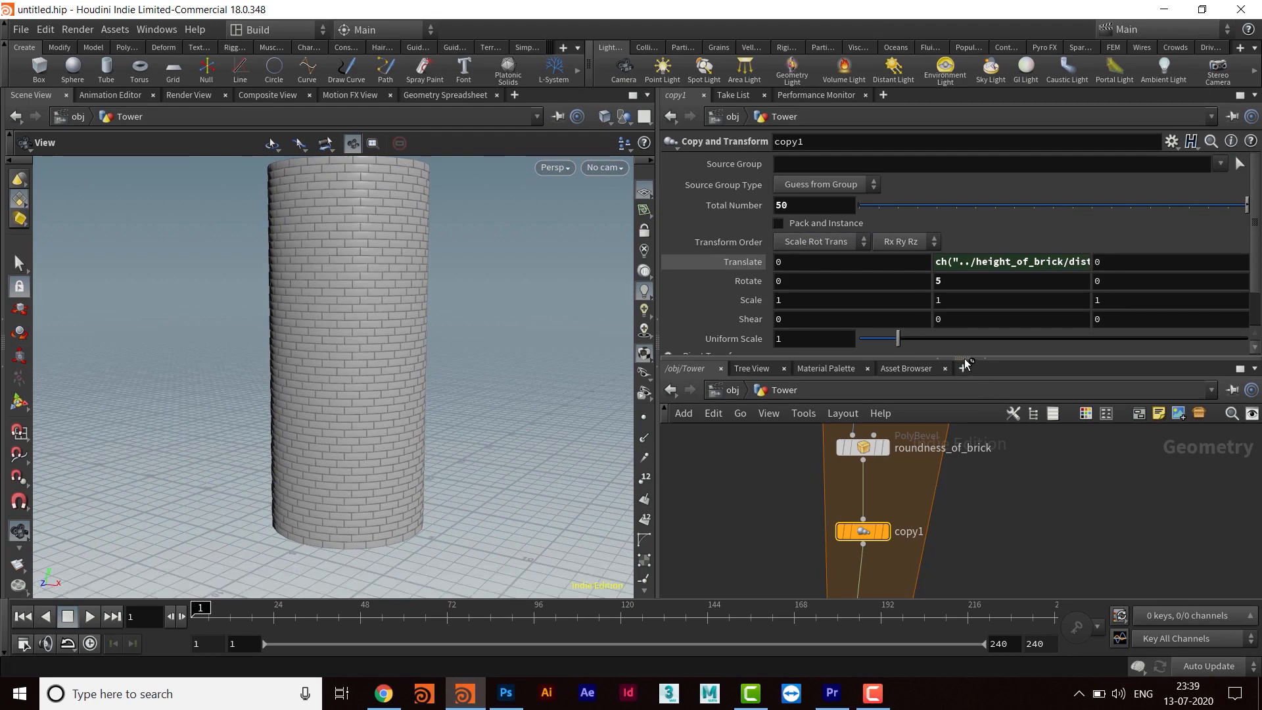
# - Add a Linear Taper node connected below foreach_end1, space it out beneath that node and make it the displayed node
pyautogui.moveTo(963, 358); pyautogui.dragTo(964, 263)
pyautogui.moveTo(427, 368); pyautogui.dragTo(388, 226)
pyautogui.moveTo(459, 306); pyautogui.dragTo(420, 347)
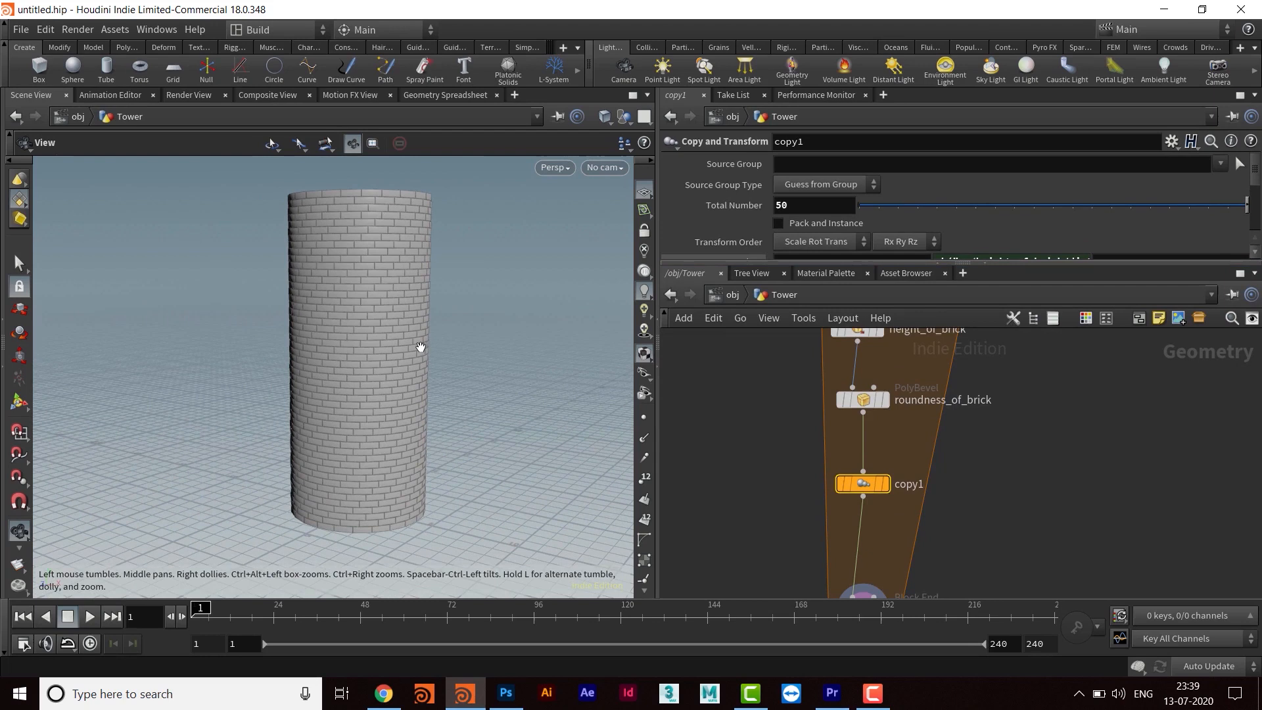
pyautogui.moveTo(997, 541); pyautogui.dragTo(962, 507, button='middle')
pyautogui.moveTo(851, 540)
pyautogui.moveTo(851, 540); pyautogui.dragTo(850, 502)
pyautogui.moveTo(352, 451); pyautogui.dragTo(375, 422)
pyautogui.moveTo(959, 593); pyautogui.dragTo(969, 458, button='middle')
pyautogui.moveTo(880, 465); pyautogui.dragTo(865, 413, button='middle')
pyautogui.moveTo(870, 403)
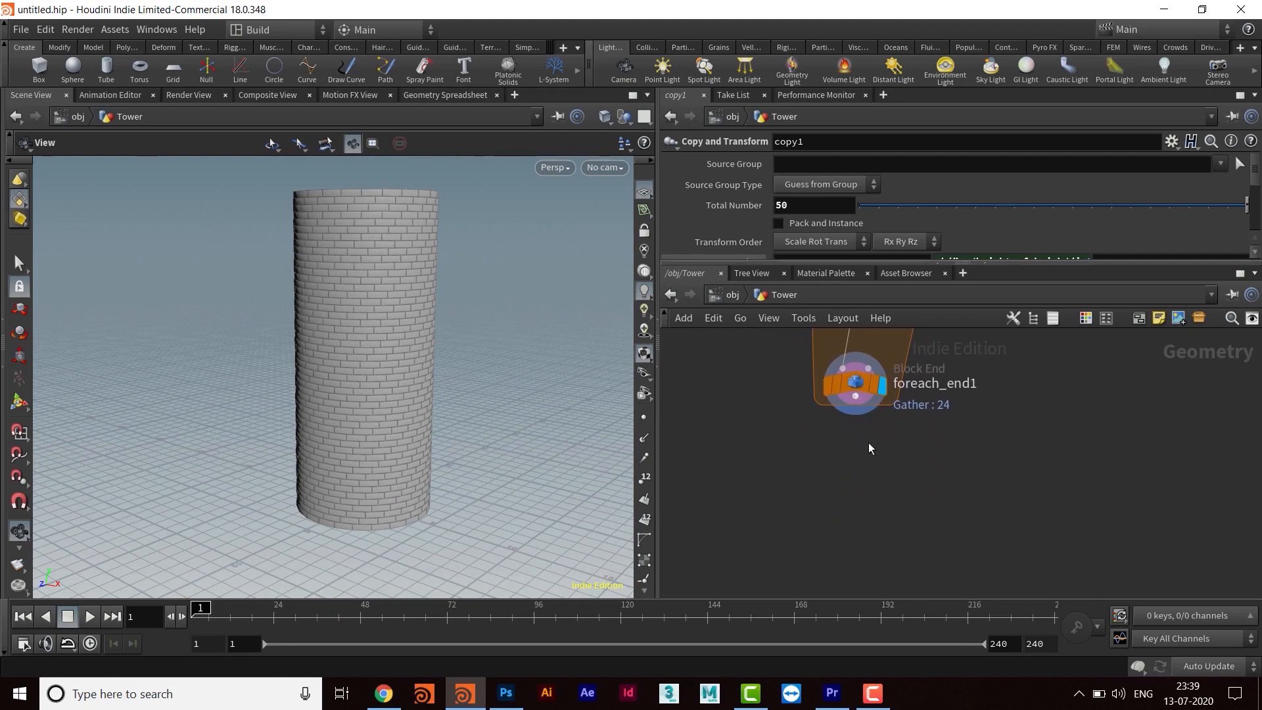
pyautogui.press('Tab')
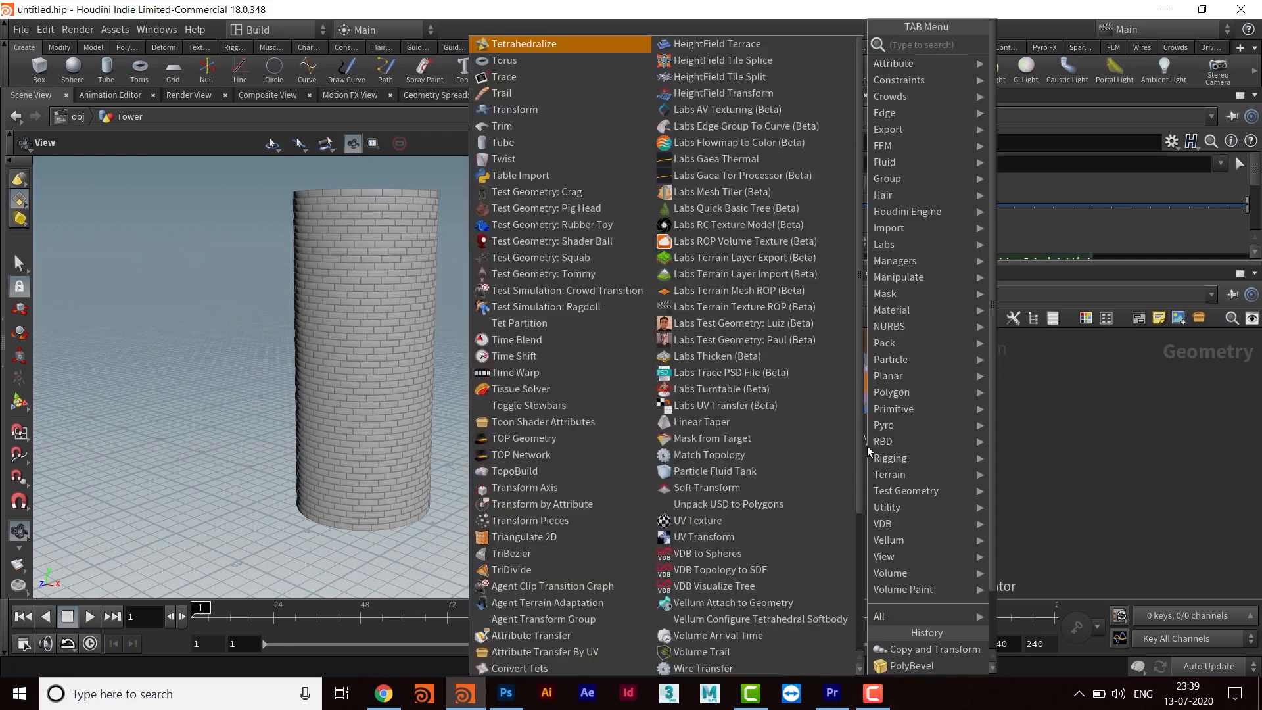
pyautogui.write('tape')
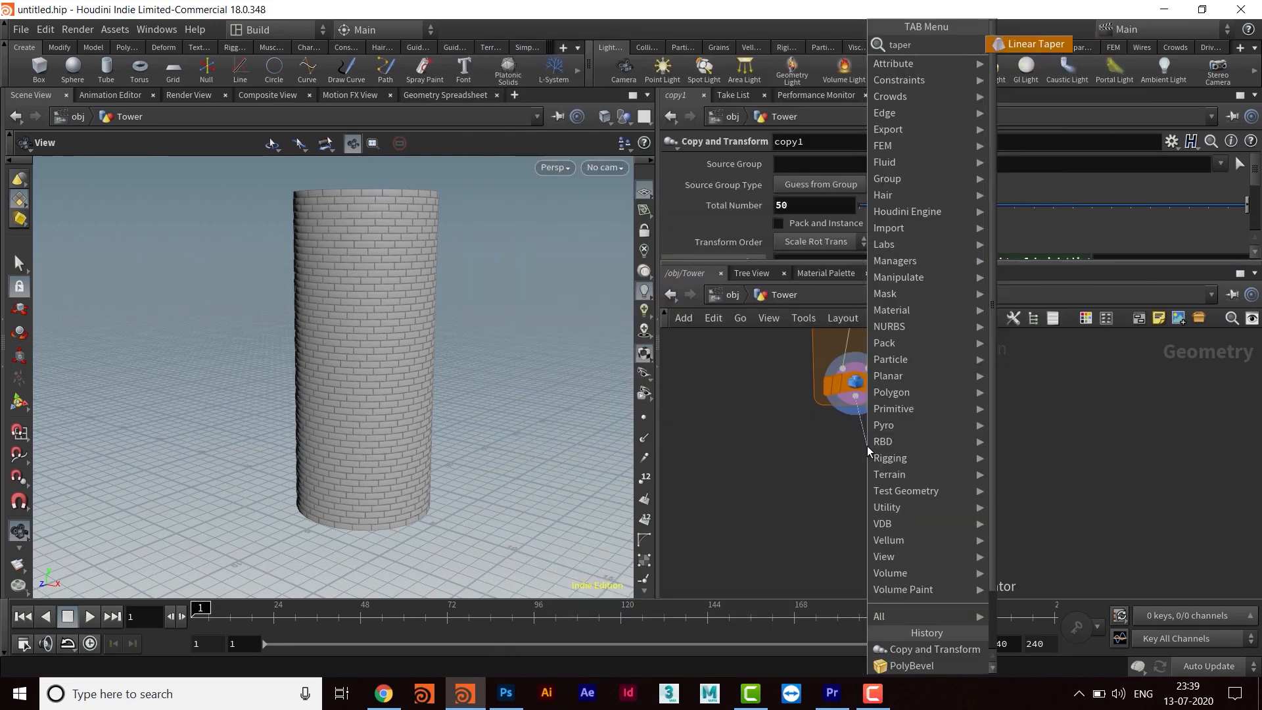
pyautogui.write('r')
pyautogui.press('Return')
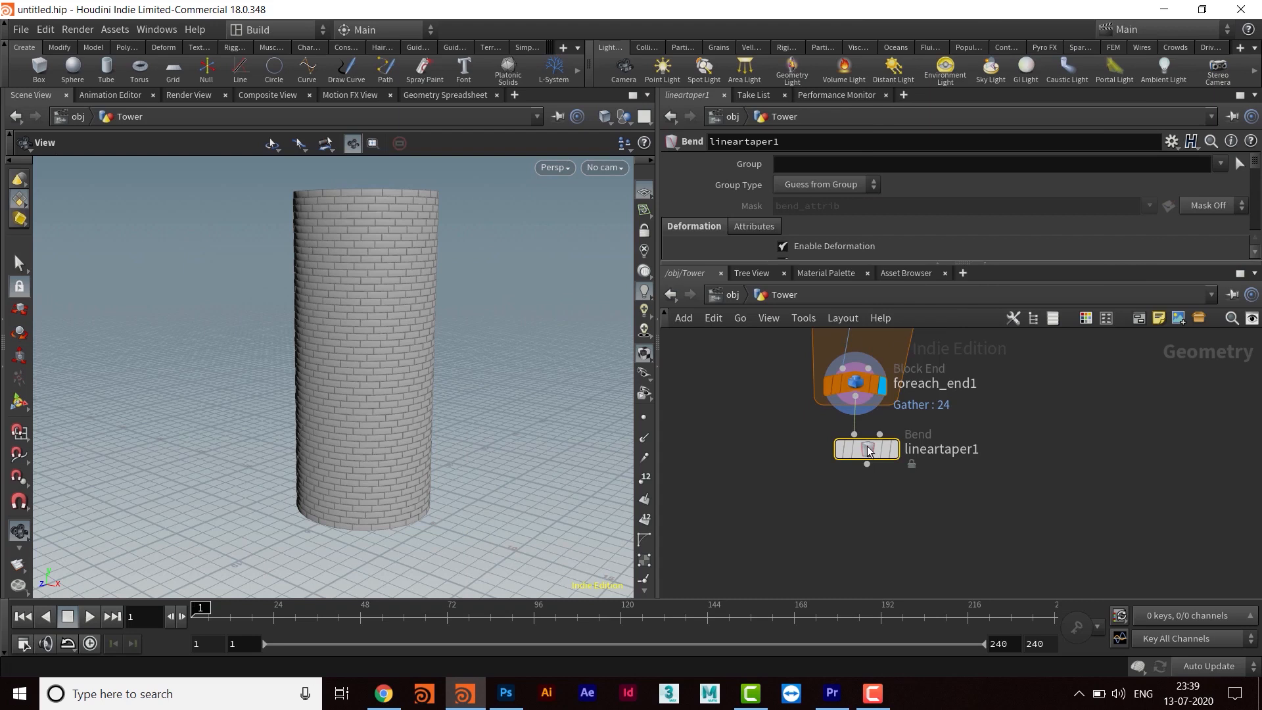
pyautogui.click(867, 489)
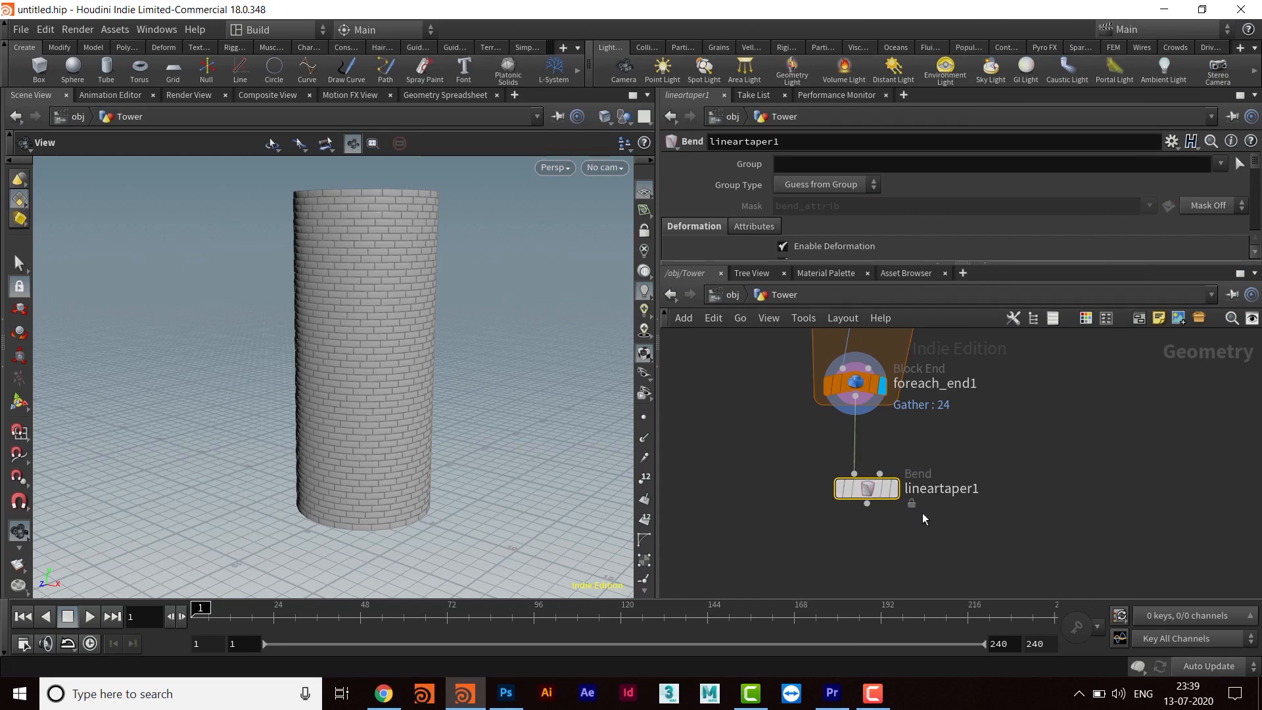
pyautogui.click(892, 492)
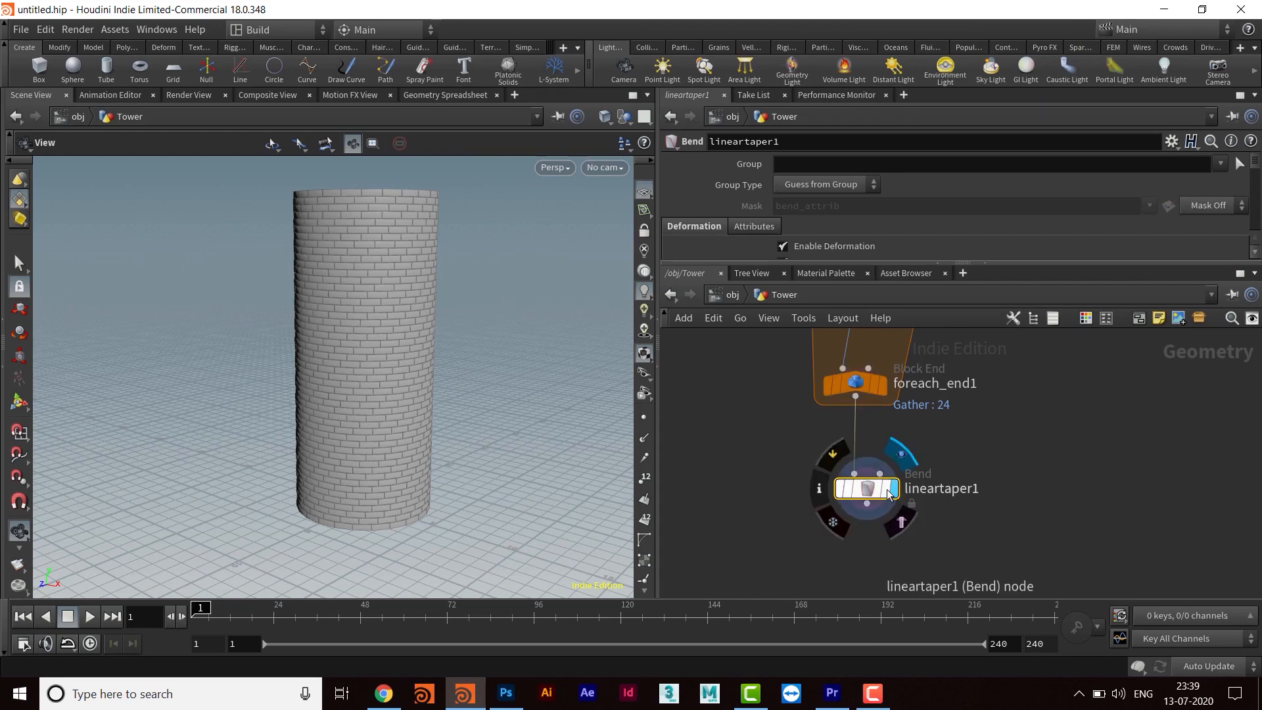
# - Try tapering the tower by setting the lineartaper1 node's Taper value to 0
pyautogui.moveTo(895, 267); pyautogui.dragTo(921, 427)
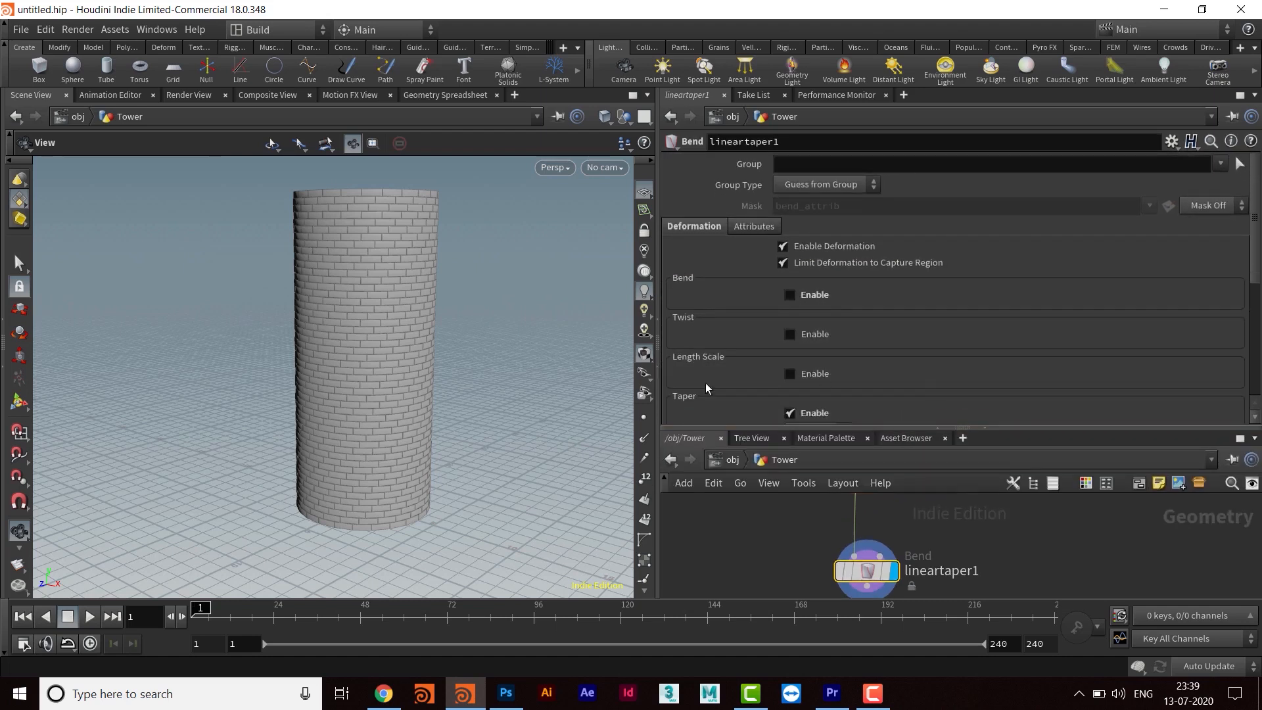
pyautogui.scroll(-4, 855, 313)
pyautogui.scroll(-3, 858, 322)
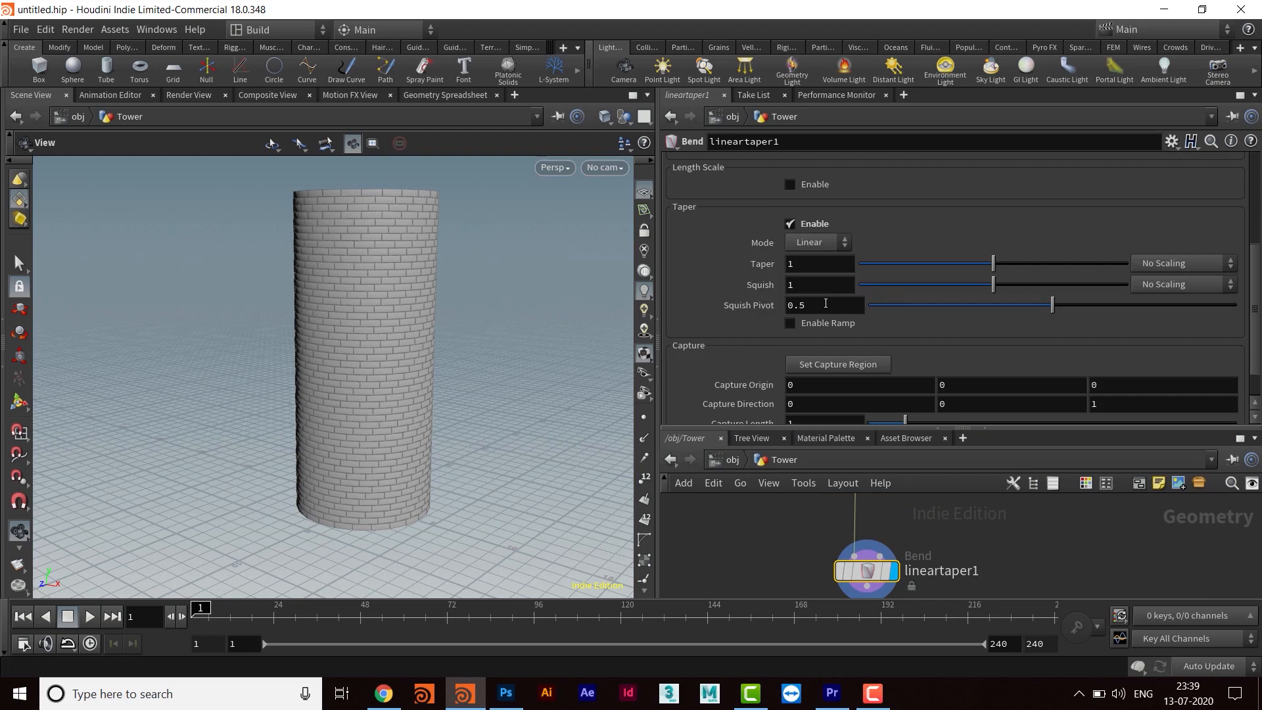
pyautogui.moveTo(502, 313); pyautogui.dragTo(464, 339)
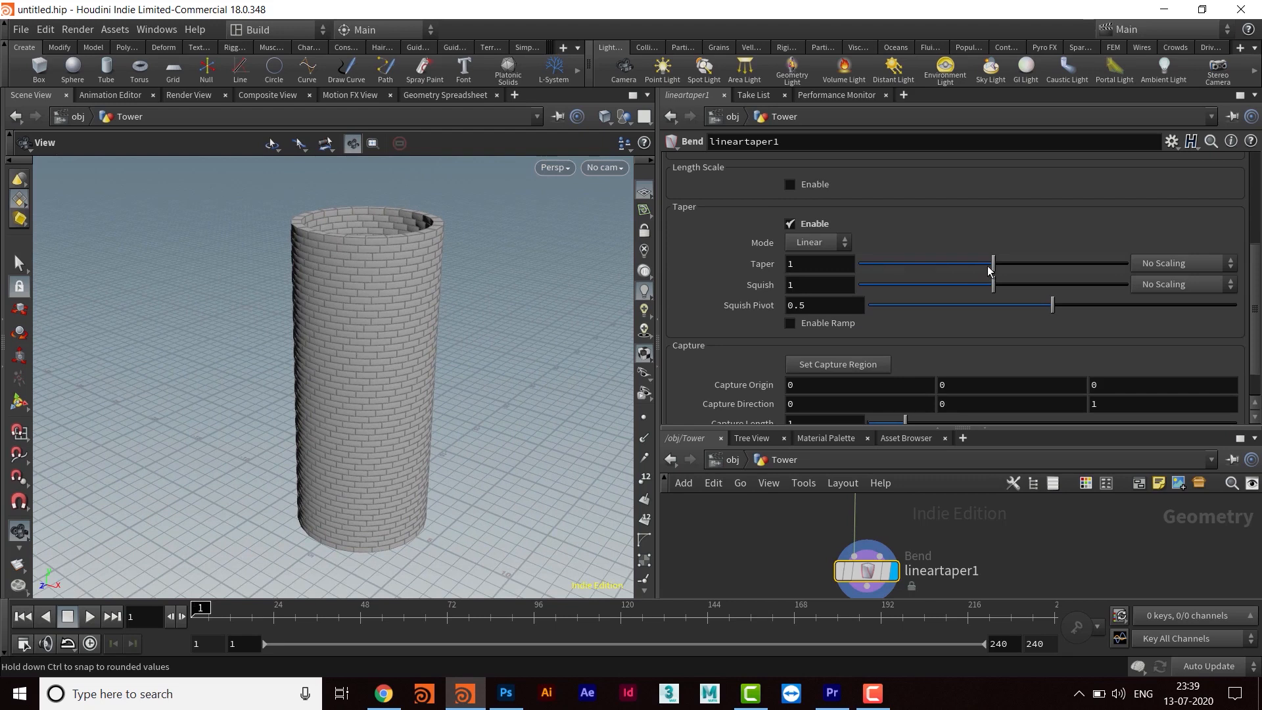
pyautogui.moveTo(990, 265); pyautogui.dragTo(974, 264)
pyautogui.moveTo(473, 276)
pyautogui.mouseDown()
pyautogui.moveTo(454, 248)
pyautogui.moveTo(385, 278)
pyautogui.moveTo(349, 276)
pyautogui.moveTo(431, 277)
pyautogui.moveTo(470, 294)
pyautogui.mouseUp()
pyautogui.doubleClick(821, 271)
pyautogui.write('0')
pyautogui.press('Return')
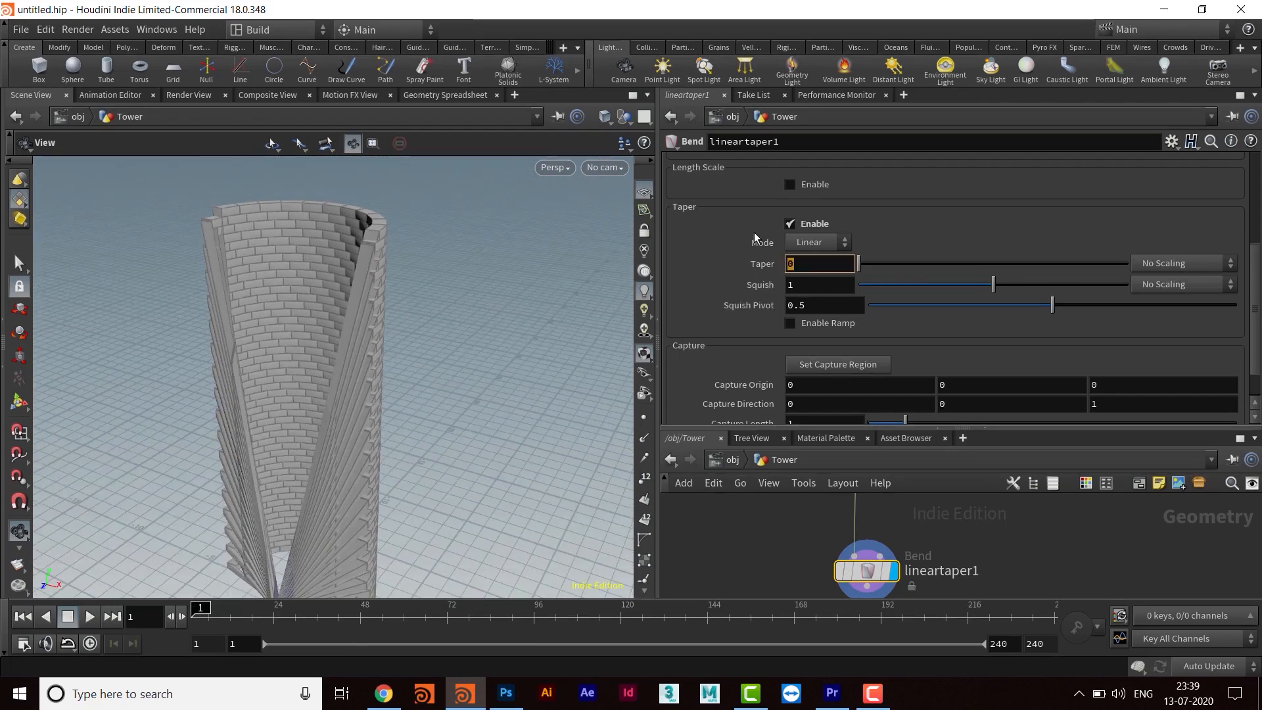
# - Reset the lineartaper1 node's Taper value to 1
pyautogui.write('1')
pyautogui.press('Return')
pyautogui.moveTo(305, 394); pyautogui.dragTo(413, 359)
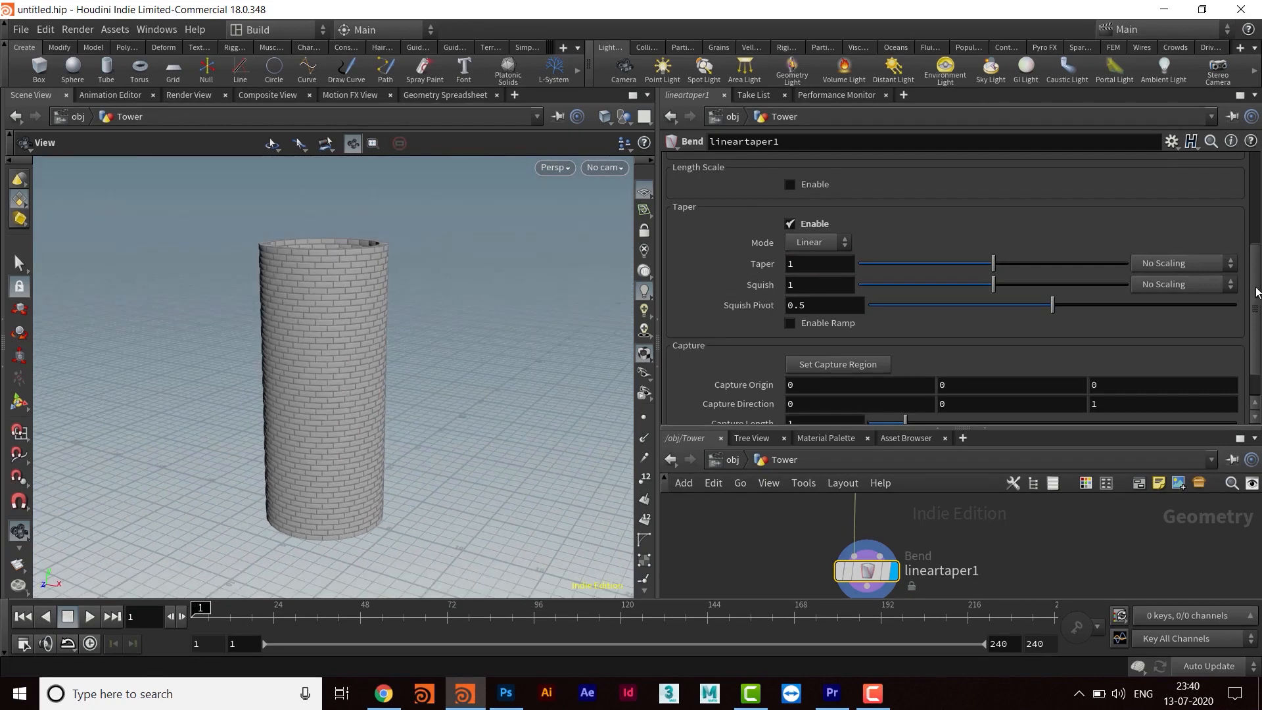
# - Set the taper's Capture Direction to 0, 1, 0 so it acts along the tower's vertical axis
pyautogui.scroll(-2, 1258, 361)
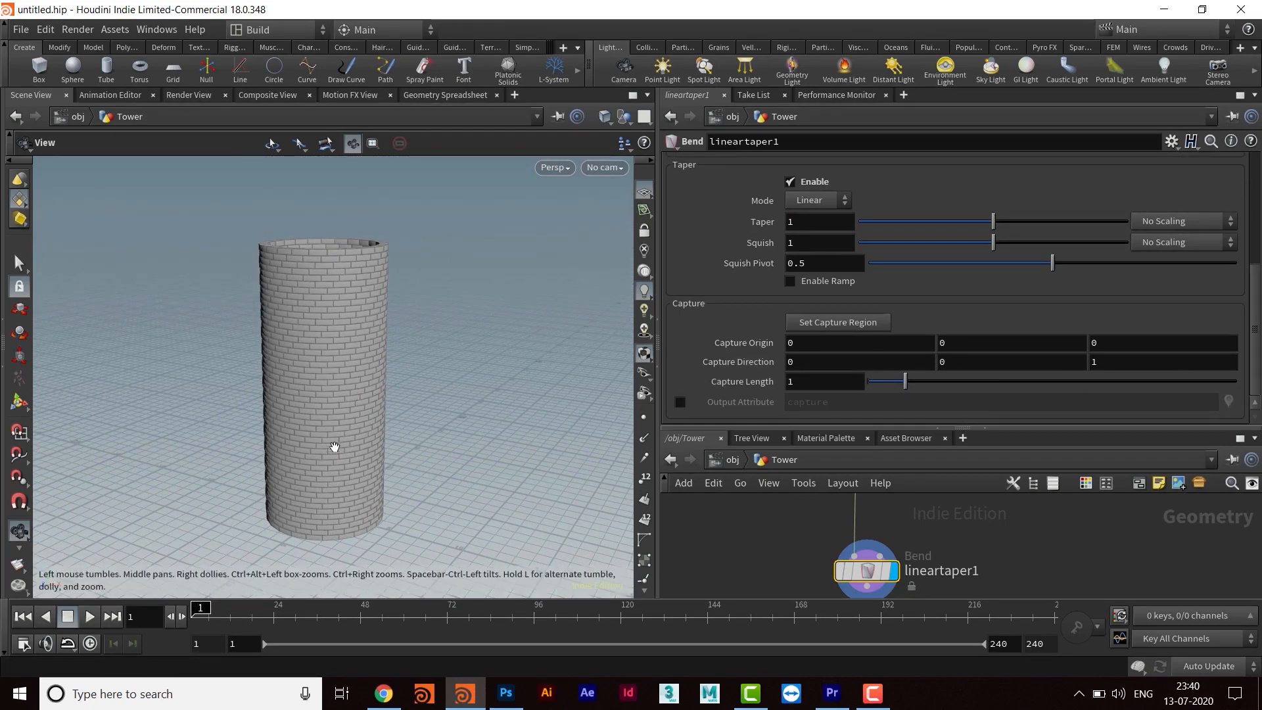
pyautogui.click(1125, 360)
pyautogui.write('0')
pyautogui.press('Return')
pyautogui.click(943, 361)
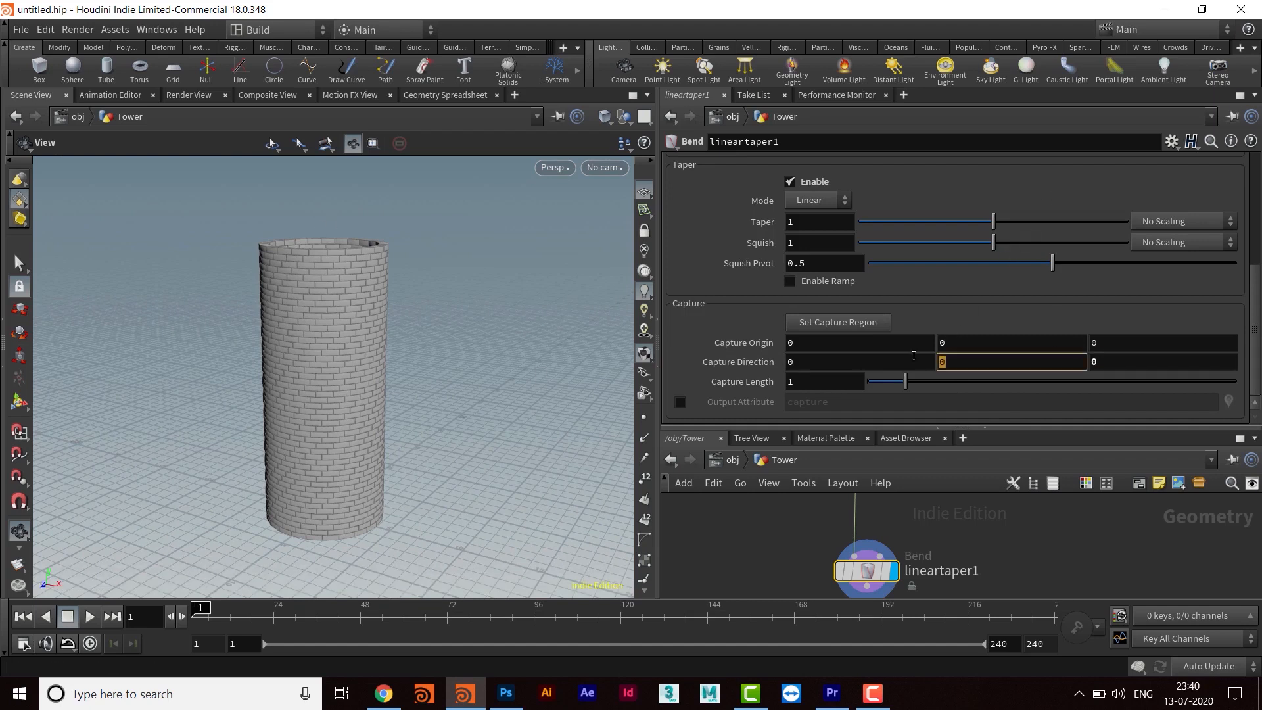
pyautogui.write('1')
pyautogui.press('Return')
# - Lower the lineartaper1 node's Taper to 0.665 and inspect the narrowed tower
pyautogui.moveTo(993, 221); pyautogui.dragTo(948, 228)
pyautogui.moveTo(322, 421); pyautogui.dragTo(331, 347, button='middle')
pyautogui.moveTo(332, 346); pyautogui.dragTo(381, 341)
pyautogui.moveTo(381, 341); pyautogui.dragTo(476, 383, button='right')
pyautogui.moveTo(476, 384)
pyautogui.mouseDown()
pyautogui.moveTo(510, 386)
pyautogui.moveTo(458, 386)
pyautogui.moveTo(485, 366)
pyautogui.mouseUp()
pyautogui.moveTo(460, 492); pyautogui.dragTo(382, 354)
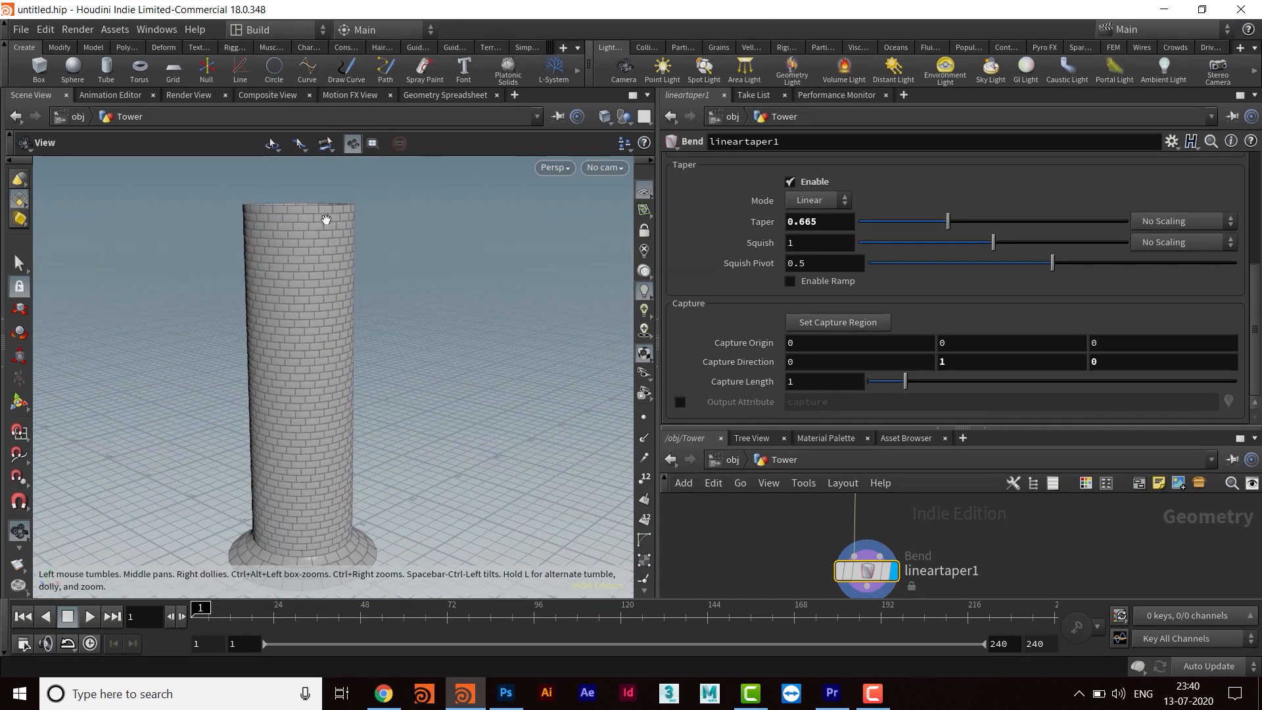
# - Increase the lineartaper1 node's Capture Length to 10 to spread the taper higher up the tower
pyautogui.moveTo(359, 531); pyautogui.dragTo(453, 421)
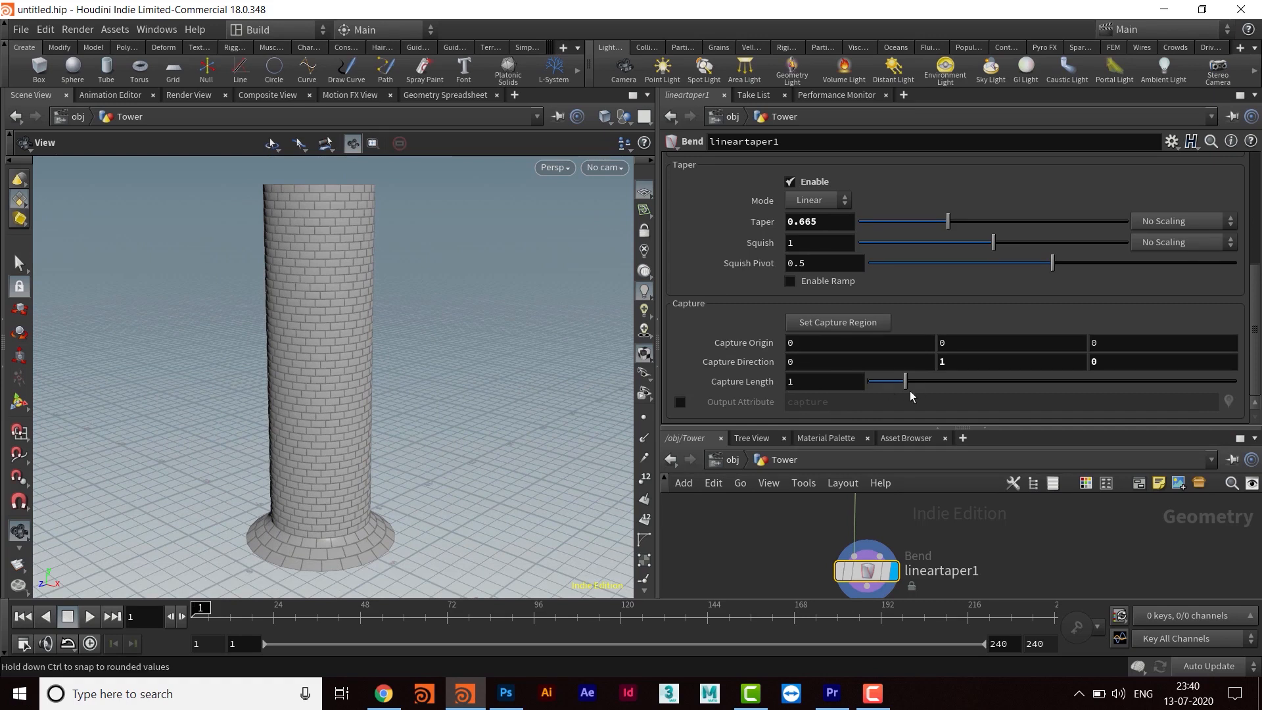
pyautogui.moveTo(905, 388); pyautogui.dragTo(1253, 386)
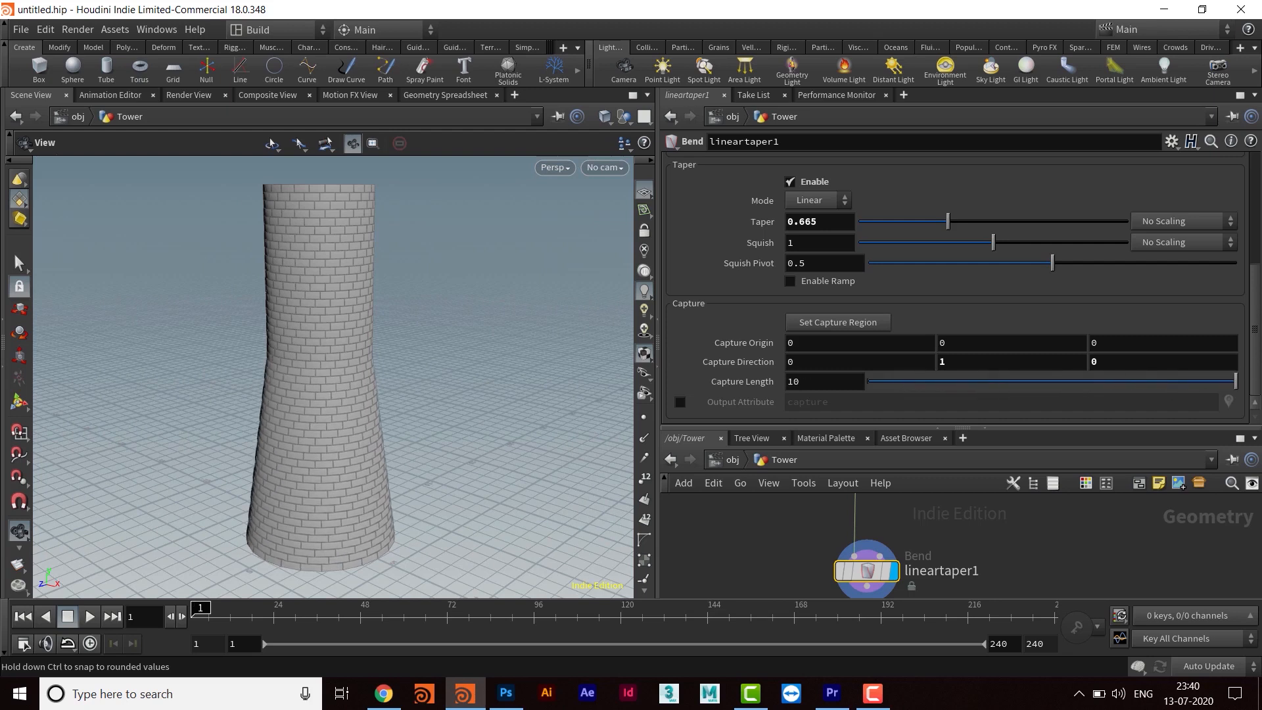
# - Set the Capture Length of the lineartaper1 node to 17.7 so the taper spans the whole tower
pyautogui.moveTo(407, 389); pyautogui.dragTo(401, 395, button='middle')
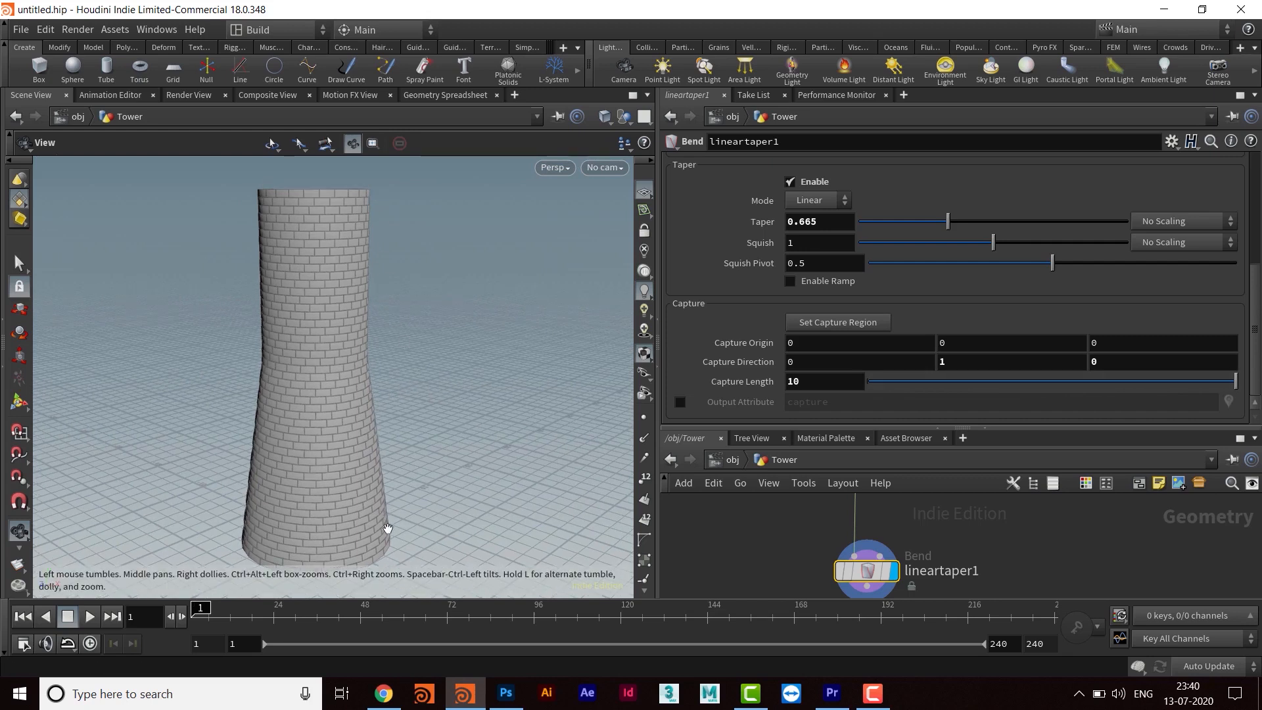
pyautogui.moveTo(352, 239); pyautogui.dragTo(486, 395, button='middle')
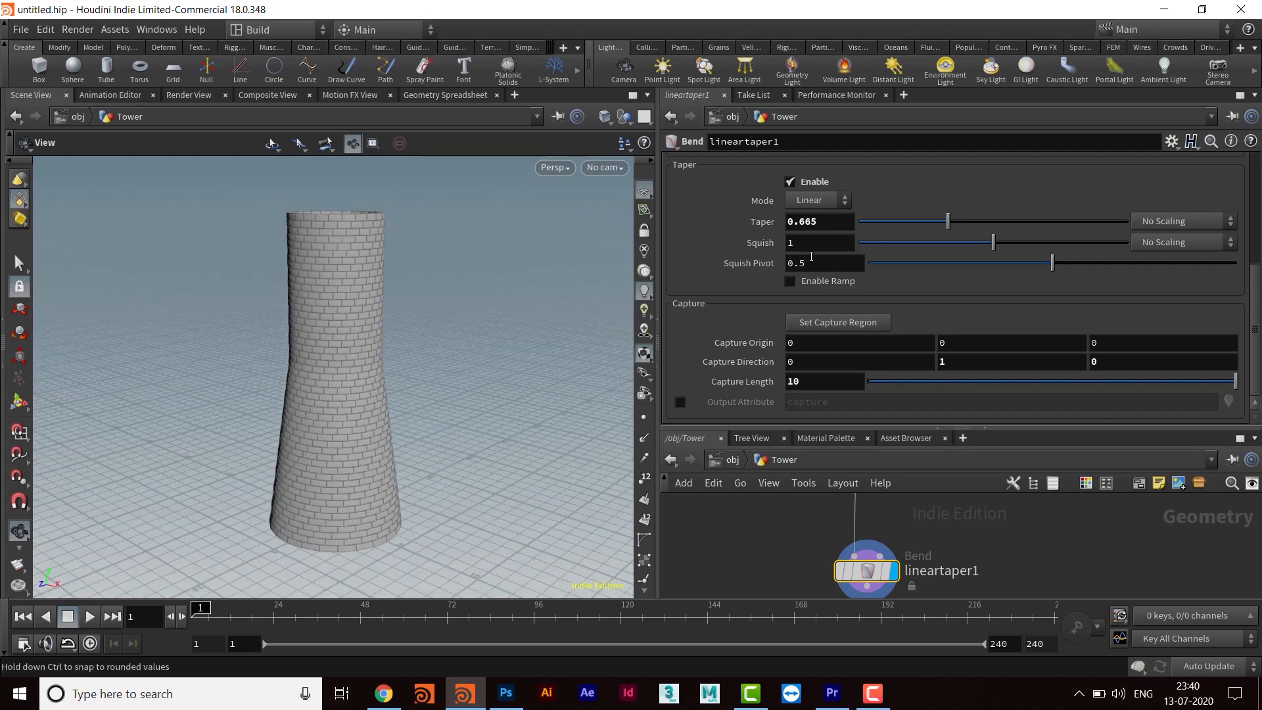
pyautogui.moveTo(394, 332); pyautogui.dragTo(341, 421, button='middle')
pyautogui.moveTo(341, 355); pyautogui.dragTo(323, 307, button='middle')
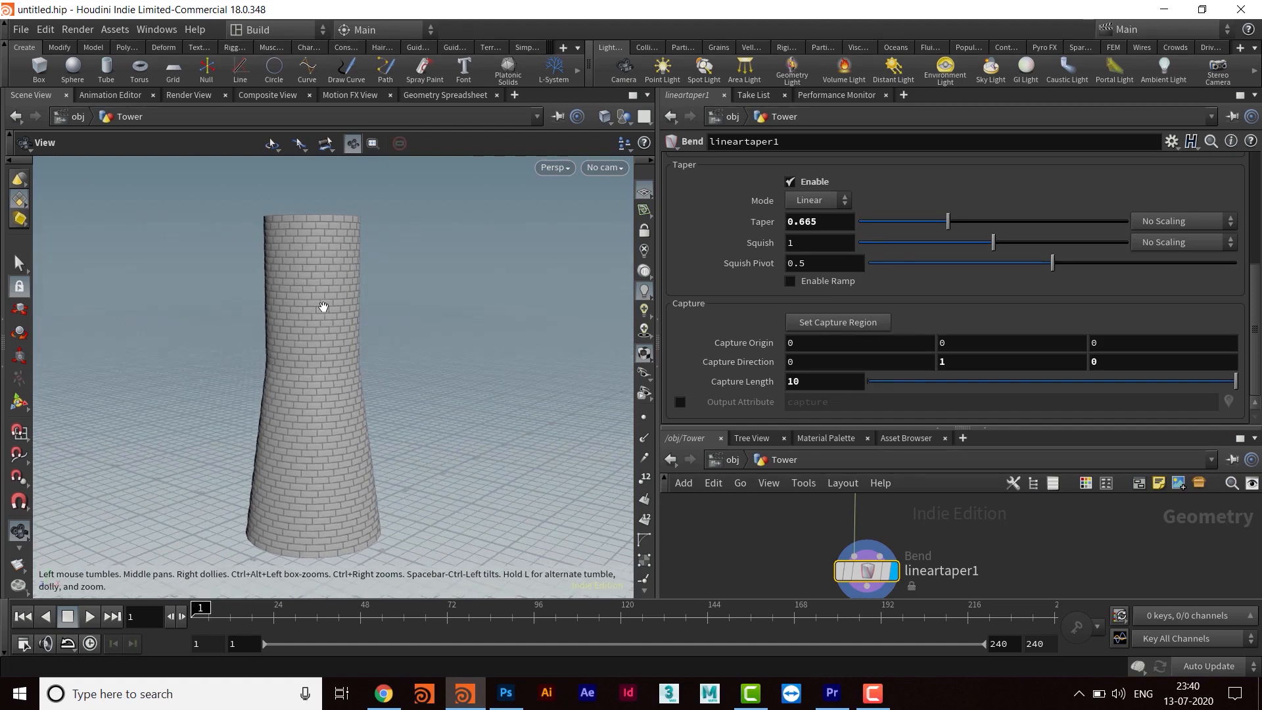
pyautogui.moveTo(392, 452); pyautogui.dragTo(383, 453)
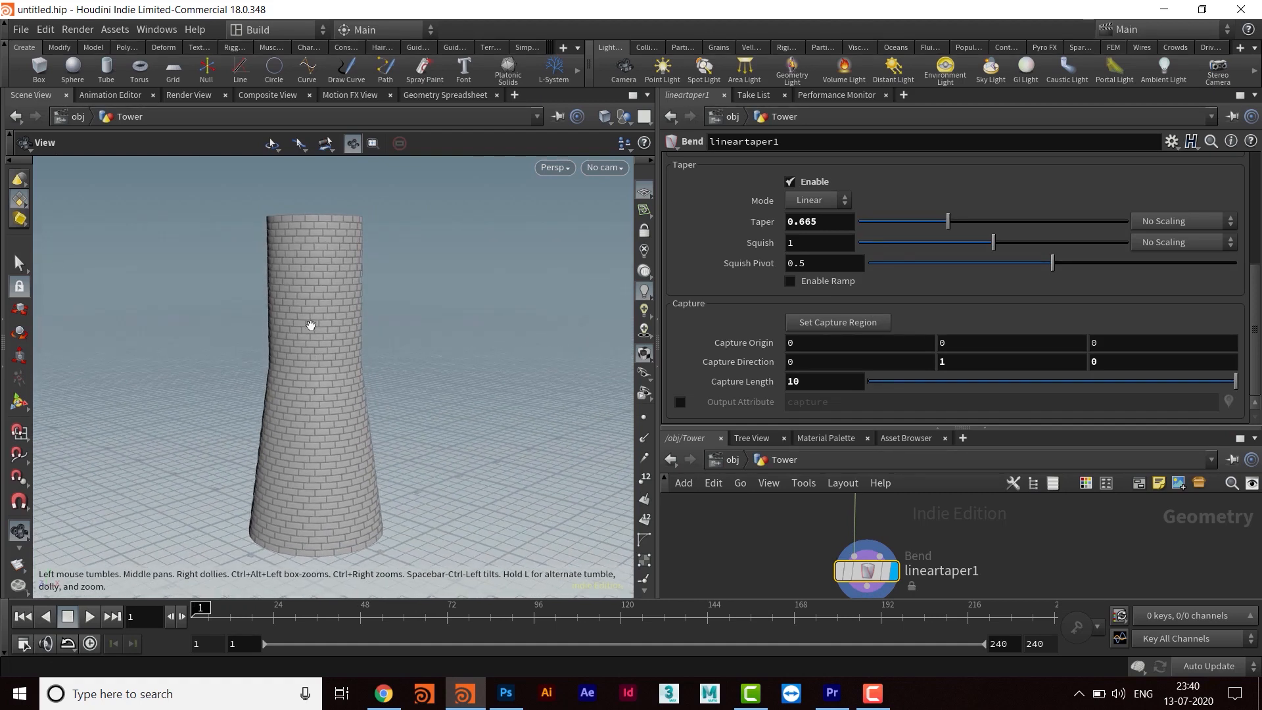
pyautogui.click(828, 382)
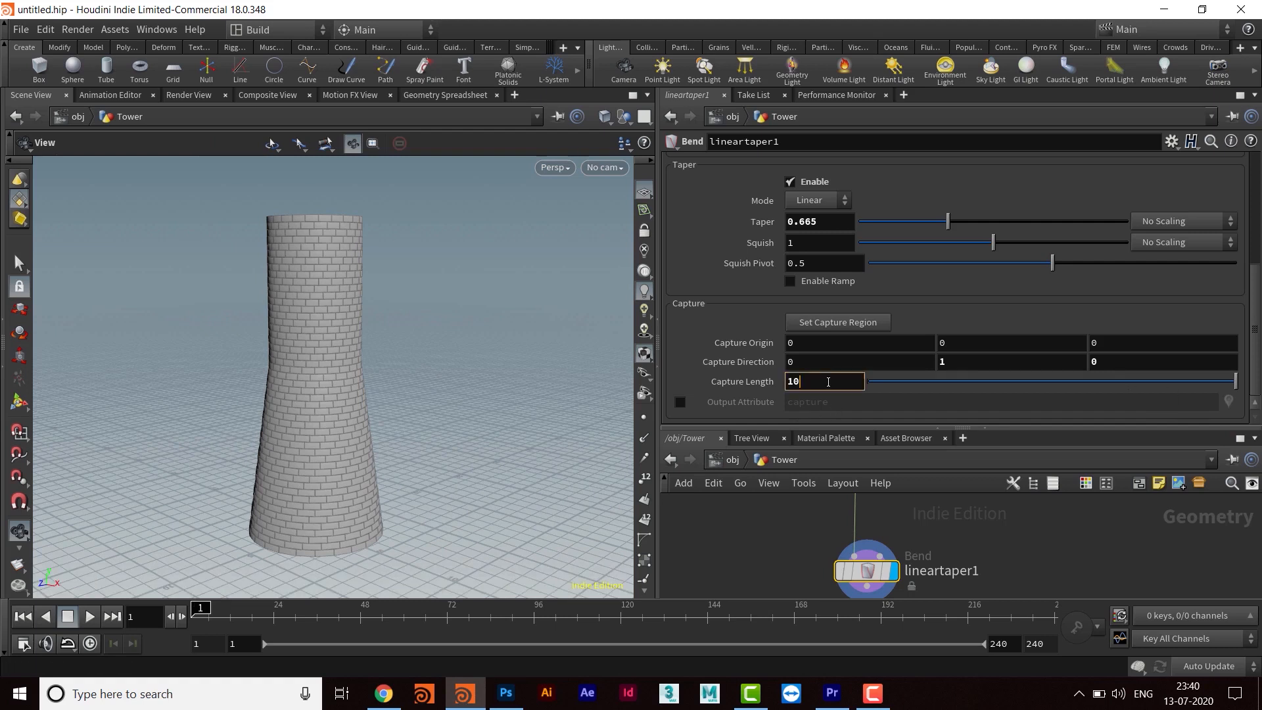
pyautogui.scroll(4, 828, 382)
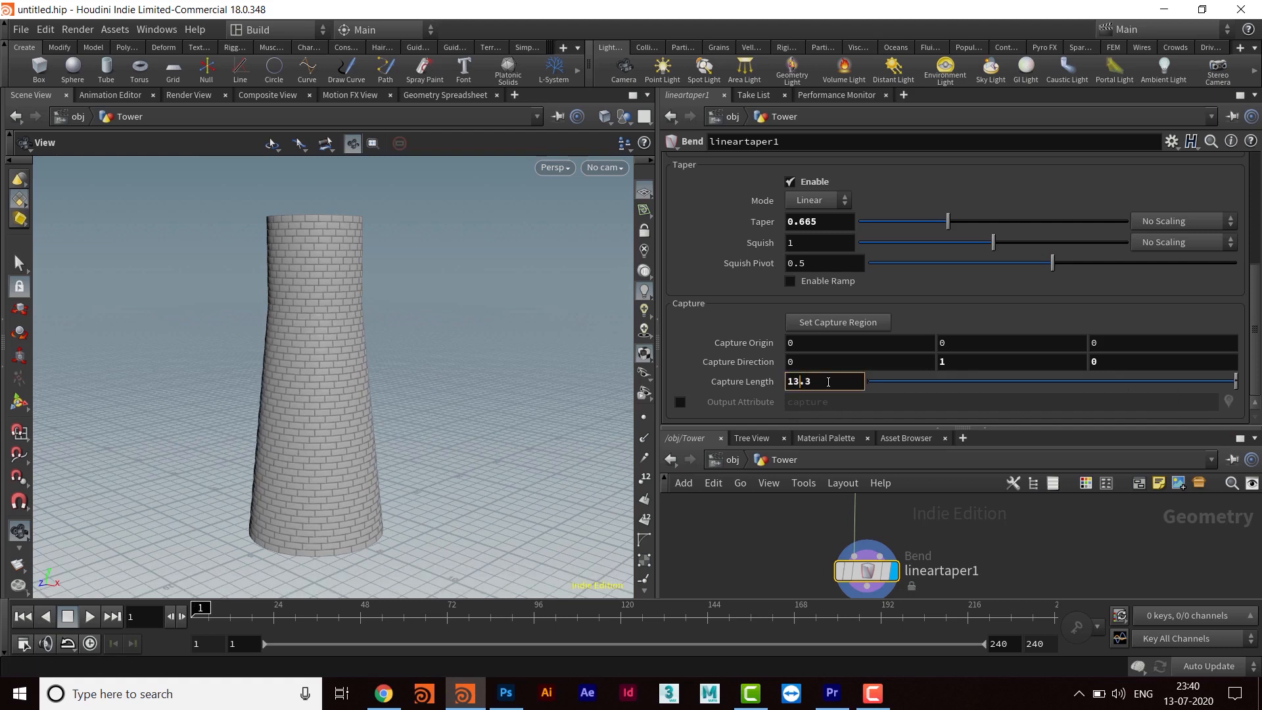
pyautogui.scroll(2, 829, 382)
pyautogui.doubleClick(836, 382)
pyautogui.scroll(2, 836, 381)
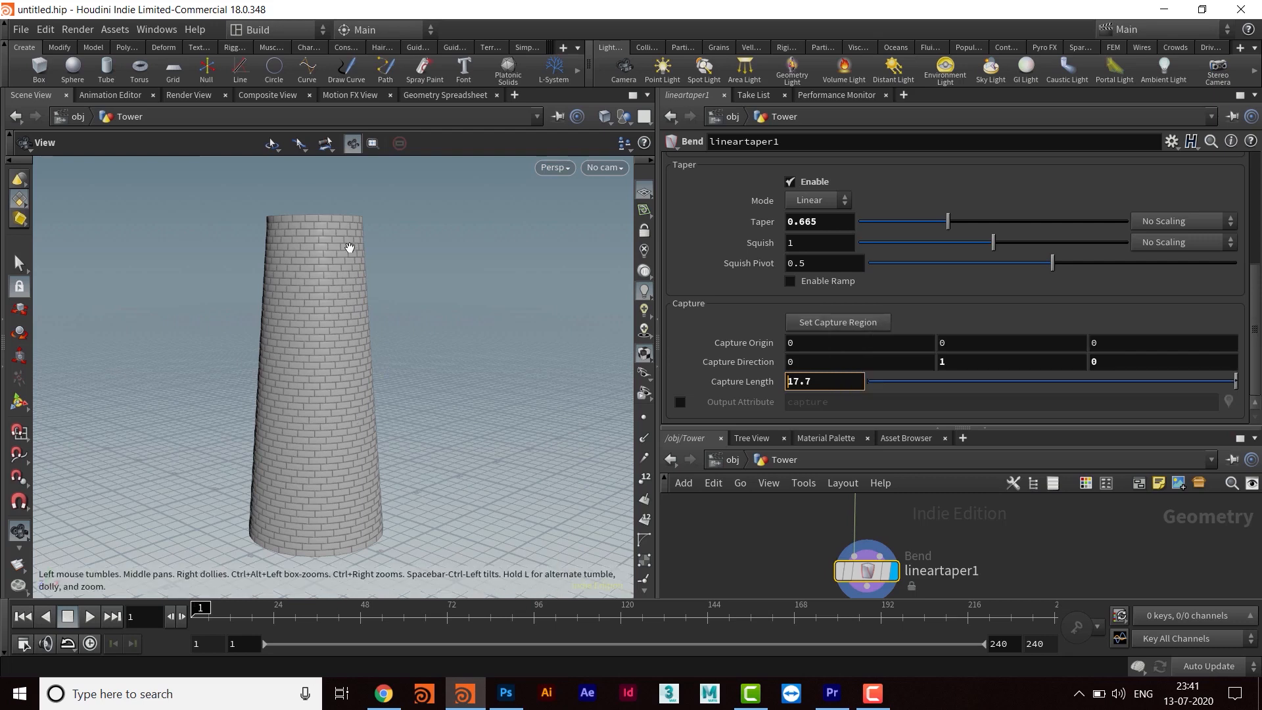
# - Examine the tapered tower's brickwork from its full height down to a close view of the base
pyautogui.moveTo(334, 359)
pyautogui.mouseDown(button='middle')
pyautogui.moveTo(335, 347)
pyautogui.moveTo(338, 392)
pyautogui.moveTo(336, 343)
pyautogui.moveTo(341, 363)
pyautogui.mouseUp(button='middle')
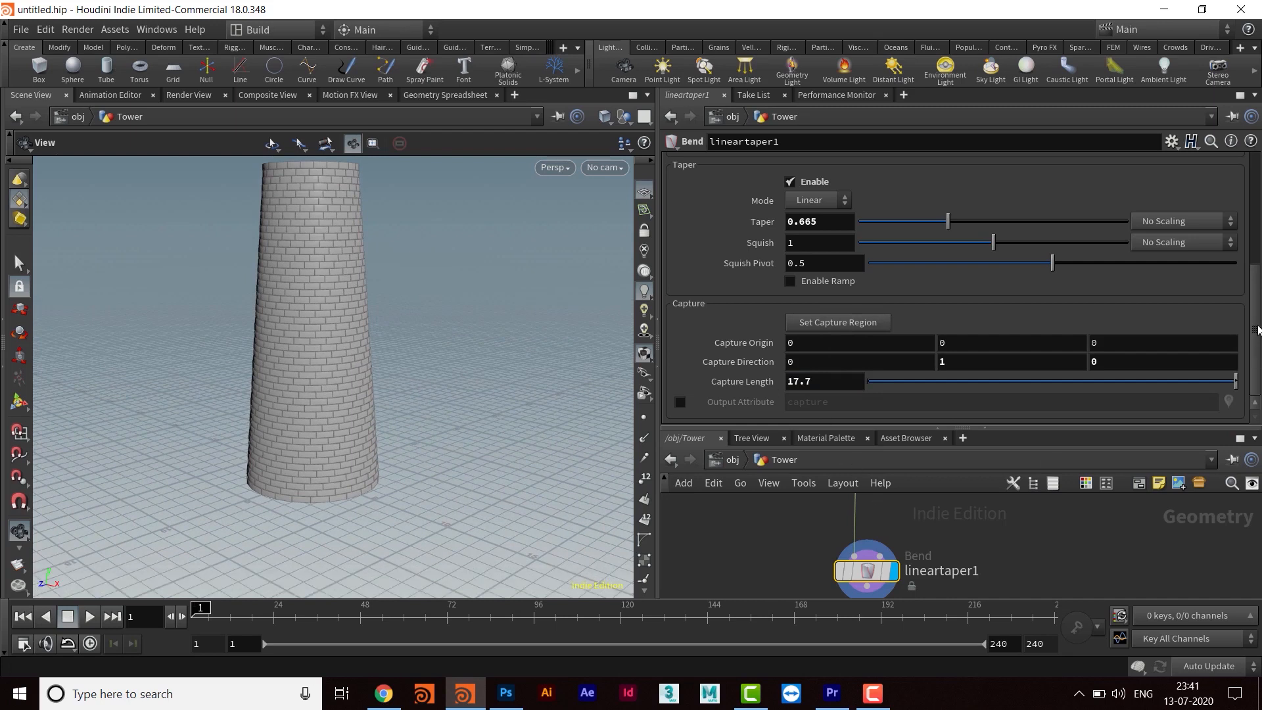
pyautogui.scroll(2, 1256, 332)
pyautogui.scroll(-2, 1253, 336)
pyautogui.scroll(2, 1252, 331)
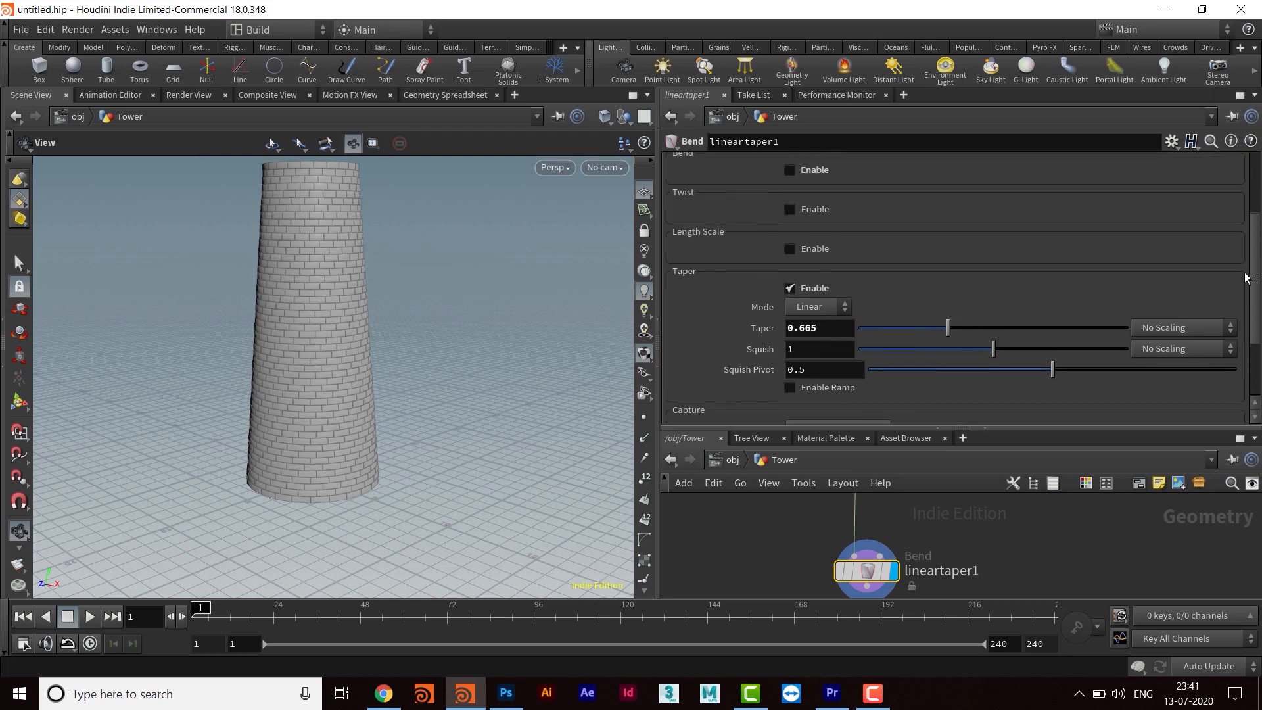
pyautogui.moveTo(276, 361); pyautogui.dragTo(355, 471)
pyautogui.scroll(10, 355, 470)
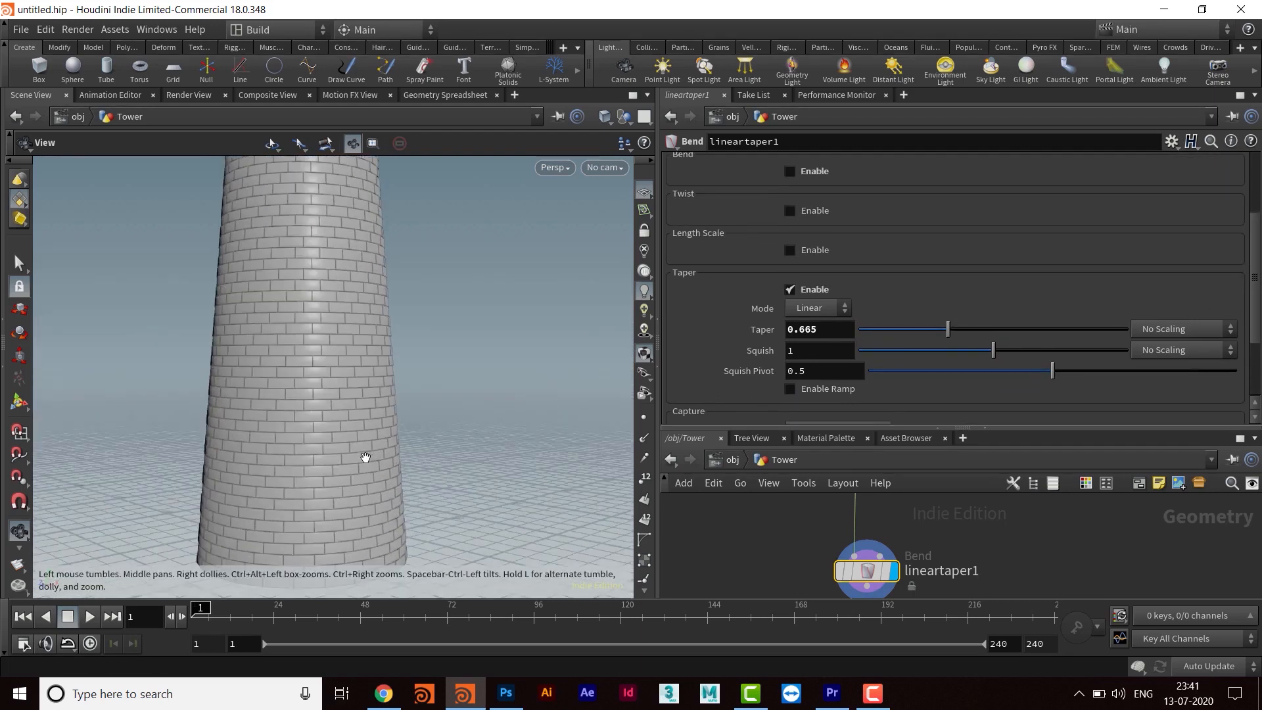
pyautogui.moveTo(361, 411); pyautogui.dragTo(346, 459)
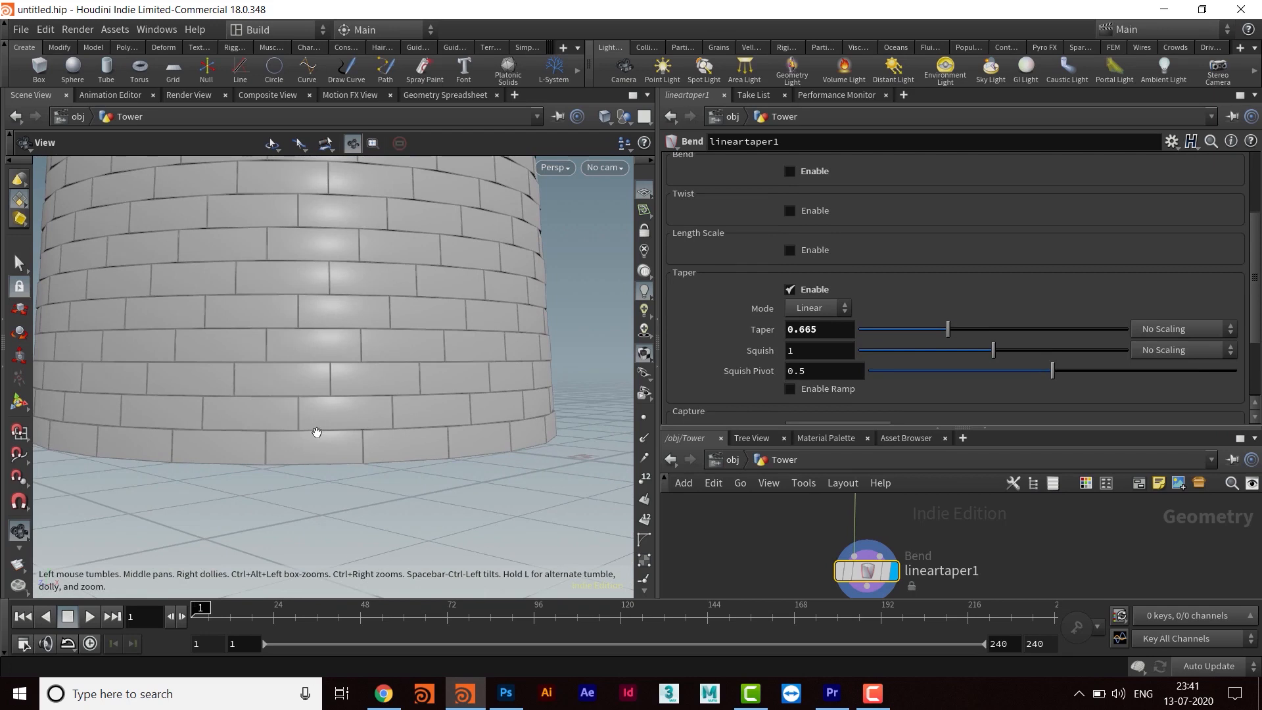
pyautogui.moveTo(516, 479); pyautogui.dragTo(332, 471)
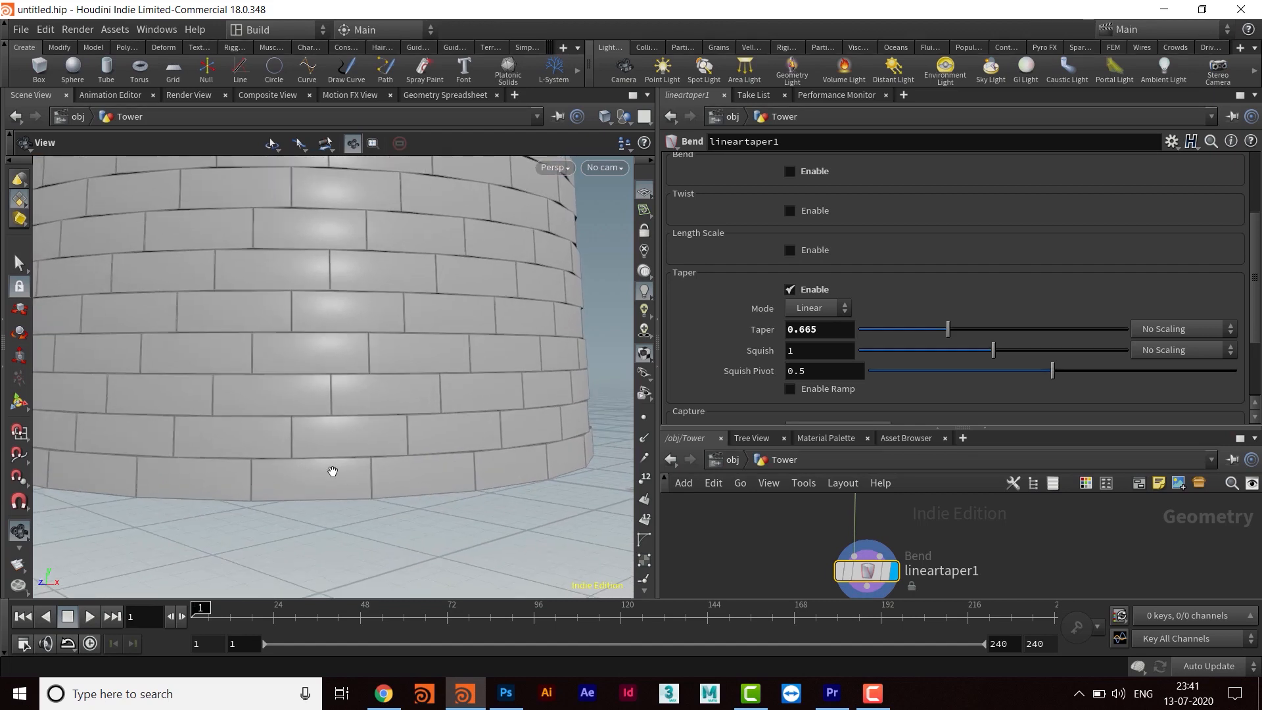
pyautogui.moveTo(391, 477); pyautogui.dragTo(377, 408, button='right')
pyautogui.moveTo(377, 408); pyautogui.dragTo(388, 434)
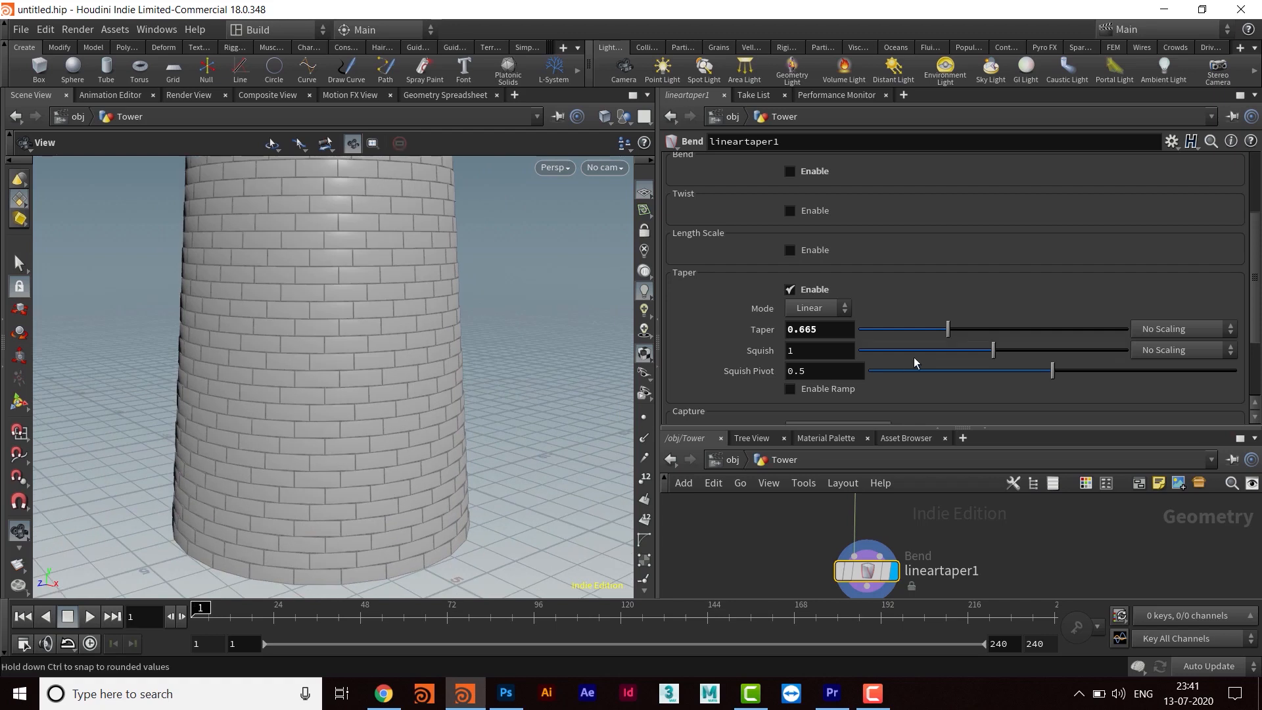
# - Copy the Distance parameter of the height_of_brick PolyExtrude node
pyautogui.scroll(3, 1024, 278)
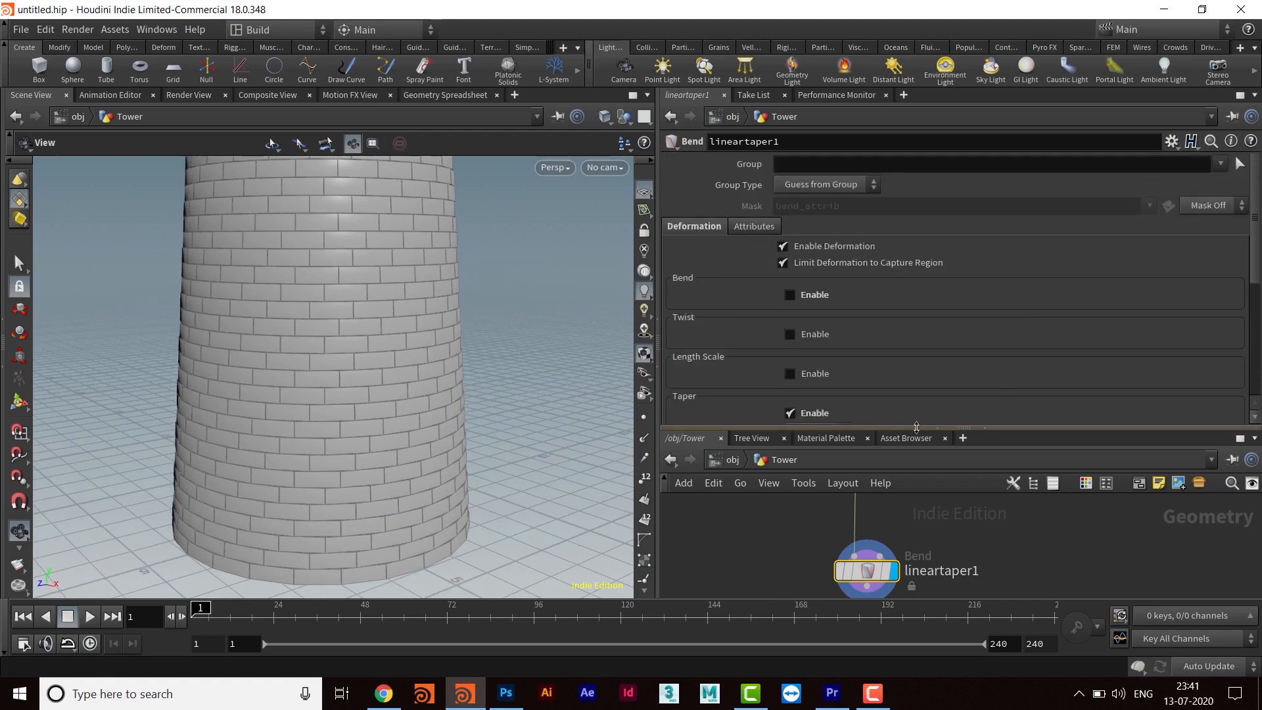
pyautogui.moveTo(918, 430); pyautogui.dragTo(920, 293)
pyautogui.moveTo(965, 365); pyautogui.dragTo(996, 510, button='middle')
pyautogui.scroll(10, 995, 505)
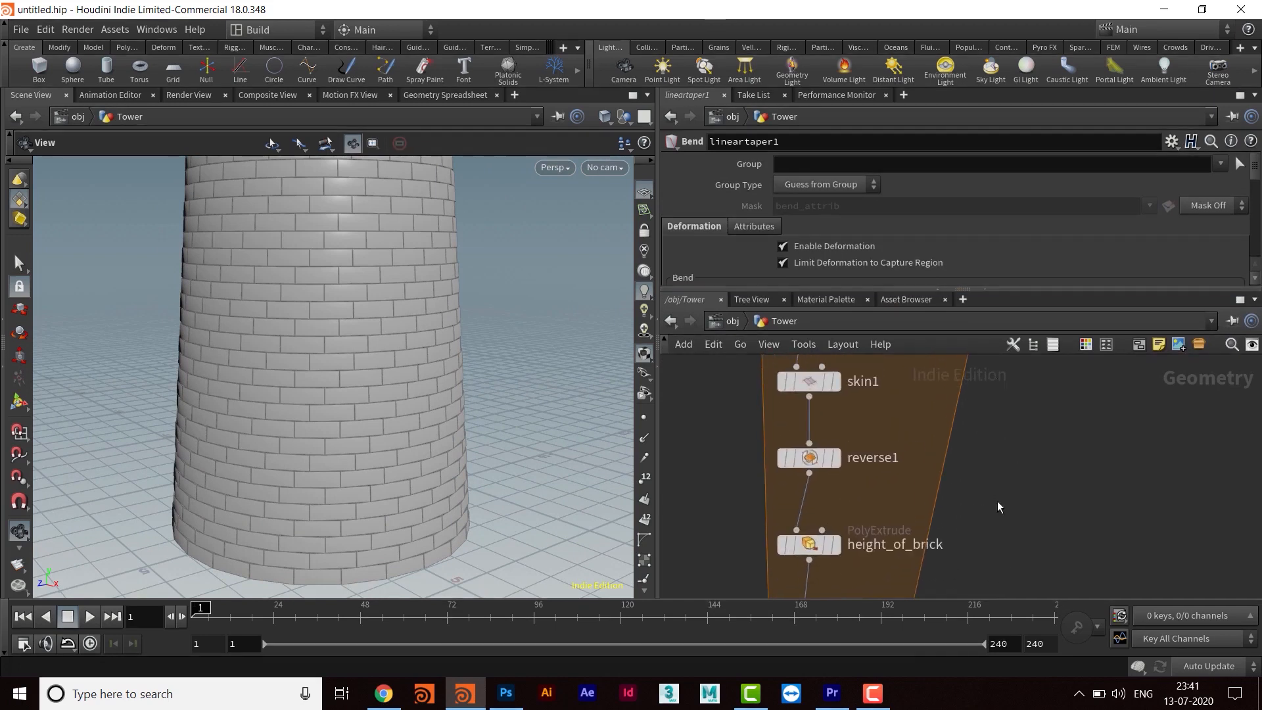
pyautogui.moveTo(1004, 420); pyautogui.dragTo(1021, 420, button='middle')
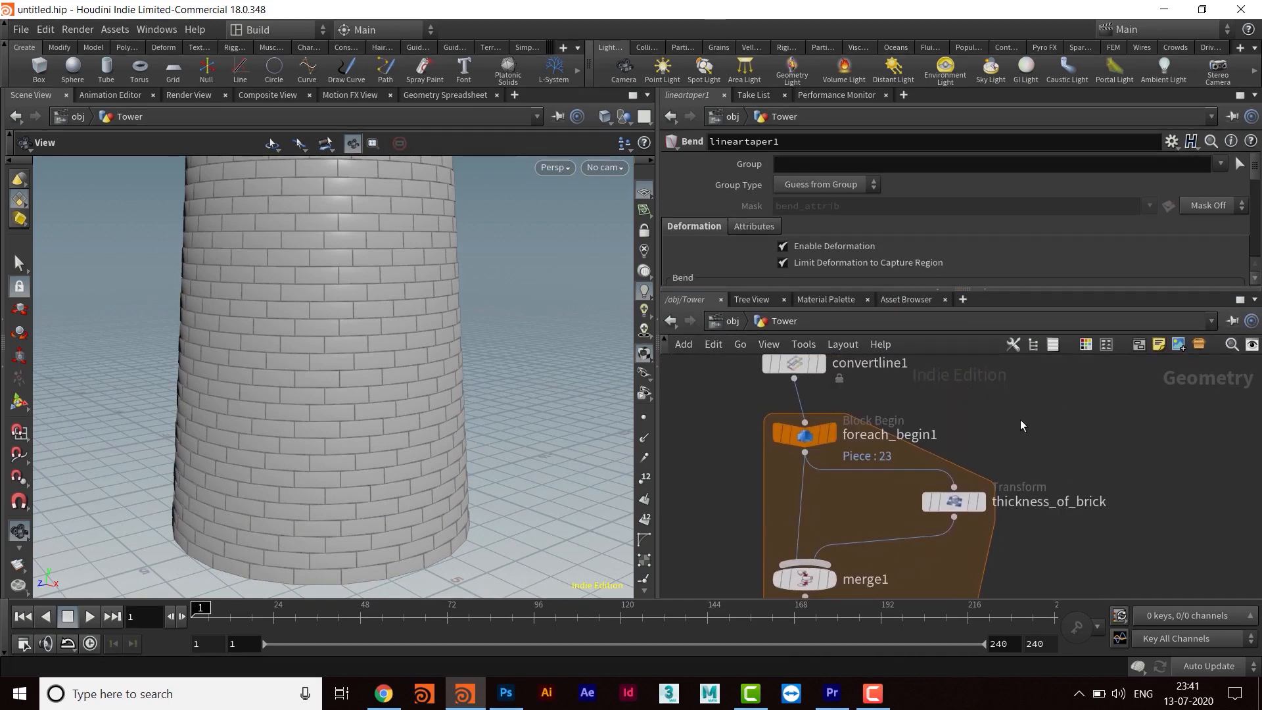
pyautogui.scroll(-7, 1041, 506)
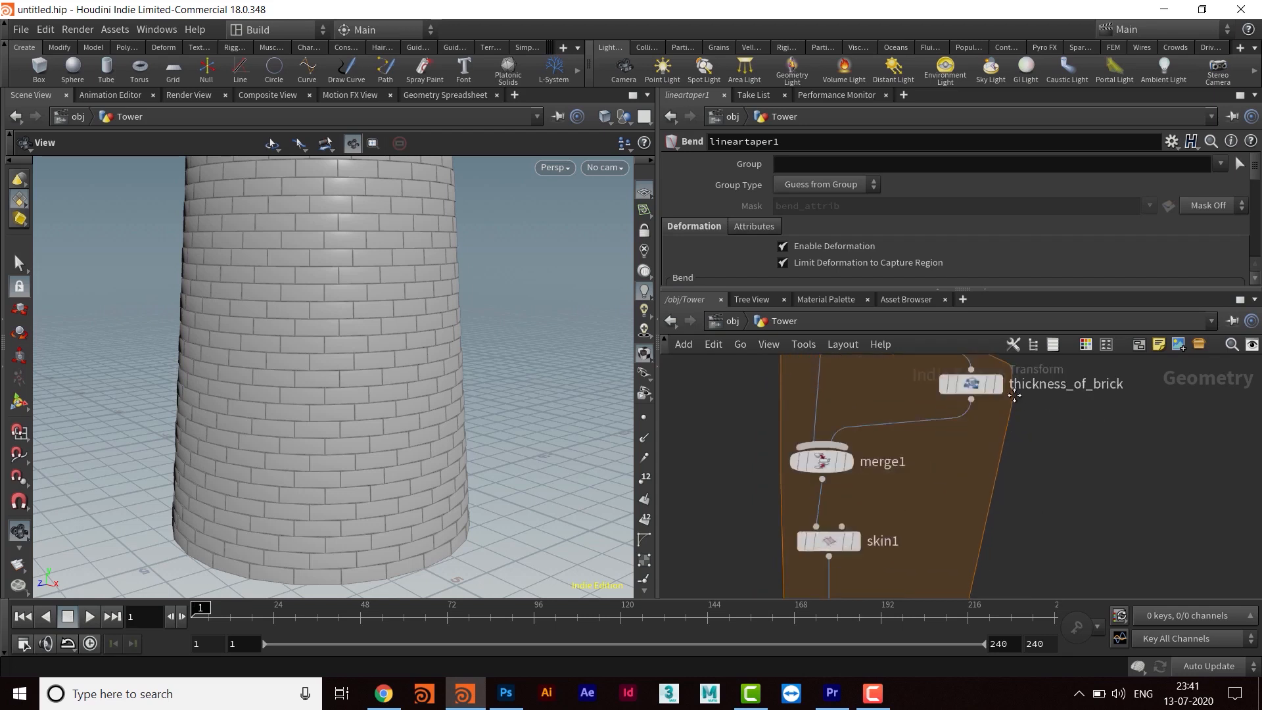
pyautogui.scroll(-5, 1042, 435)
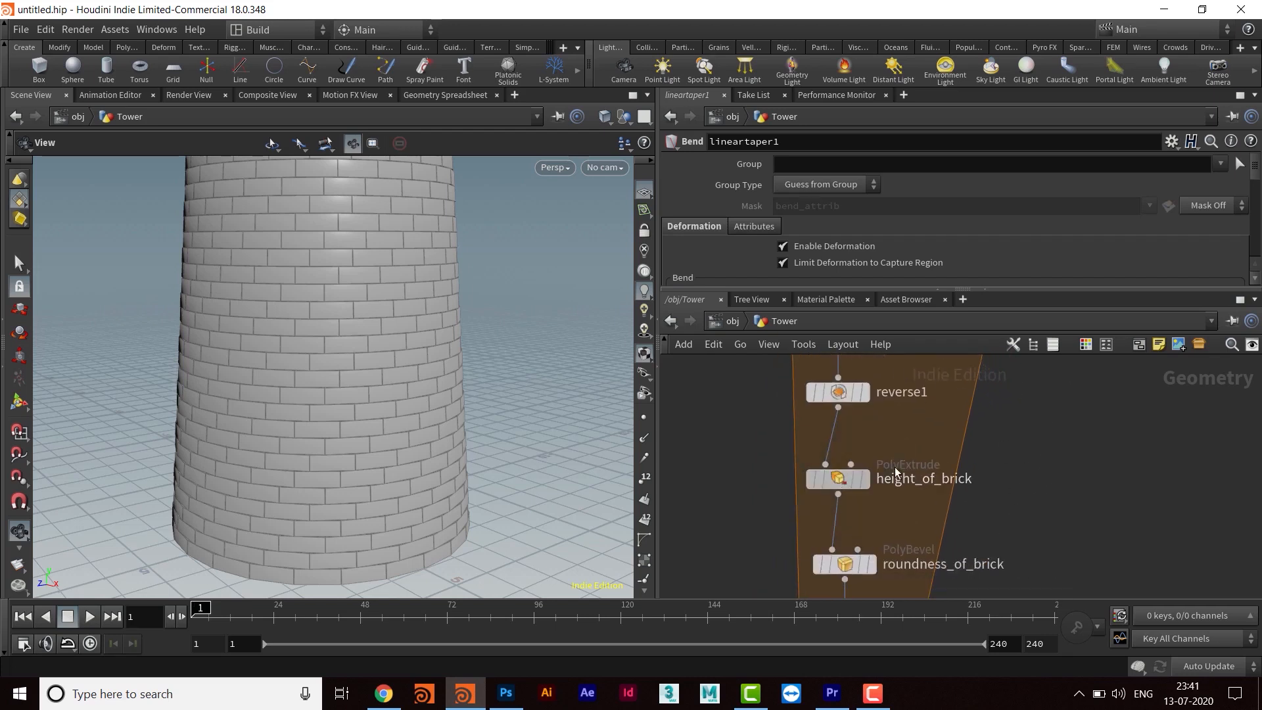
pyautogui.click(844, 479)
pyautogui.moveTo(955, 290); pyautogui.dragTo(955, 335)
pyautogui.doubleClick(787, 235)
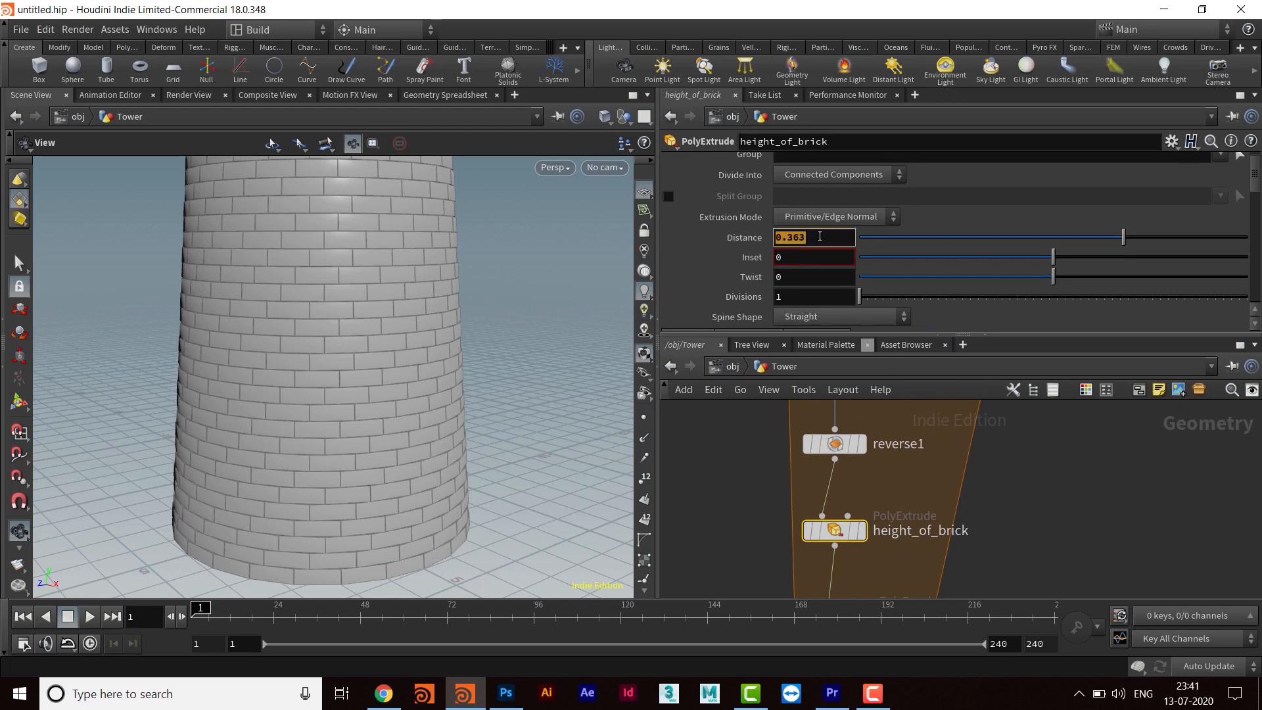
pyautogui.rightClick(820, 236)
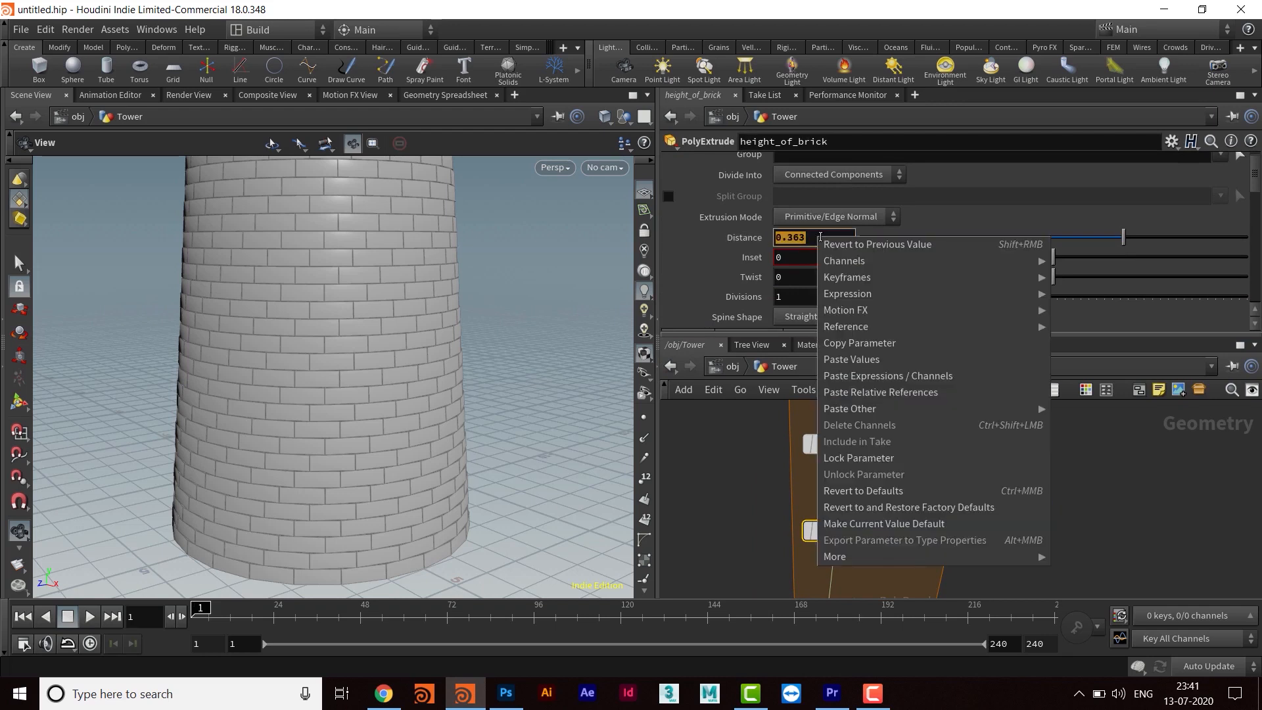
pyautogui.click(844, 342)
# - Paste the copied parameter as a relative reference into lineartaper1's Capture Length, leaving only the expression ch("../height_of_brick/dist")
pyautogui.moveTo(1040, 426); pyautogui.dragTo(1045, 335, button='middle')
pyautogui.moveTo(1002, 592); pyautogui.dragTo(1013, 438, button='middle')
pyautogui.moveTo(1019, 592); pyautogui.dragTo(1007, 535, button='middle')
pyautogui.click(881, 484)
pyautogui.moveTo(898, 335); pyautogui.dragTo(920, 418)
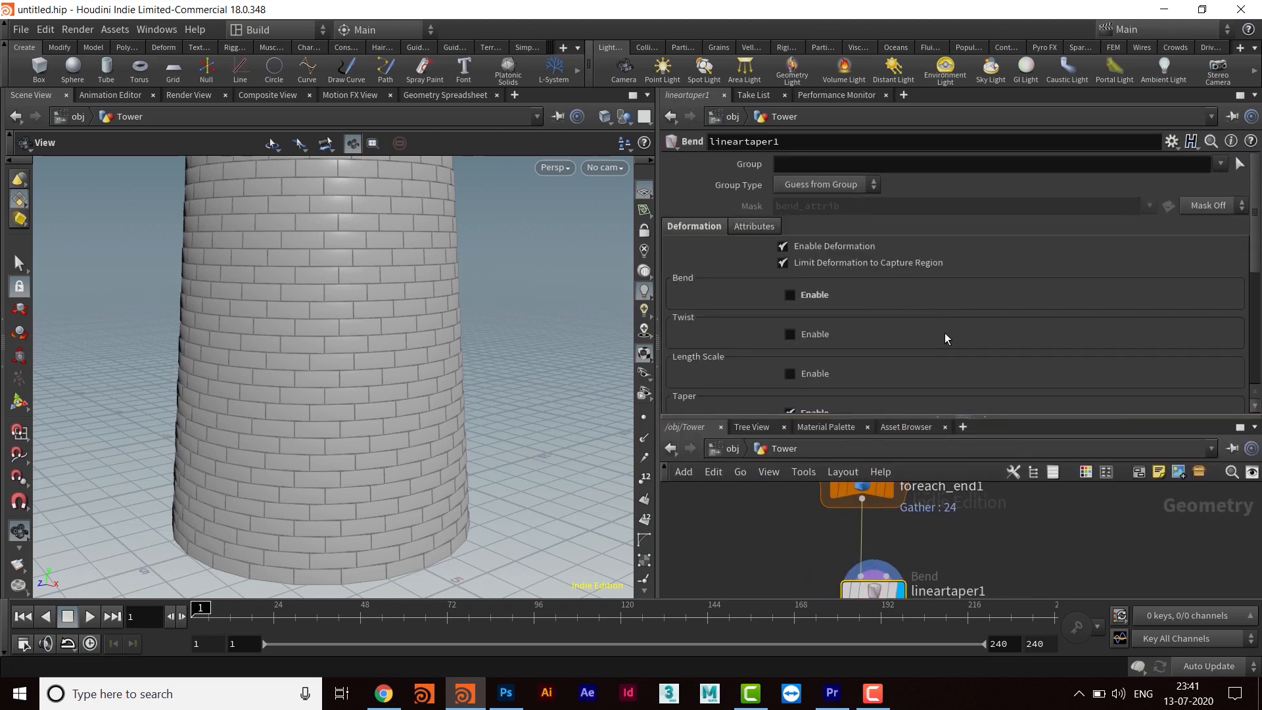
pyautogui.scroll(-5, 945, 333)
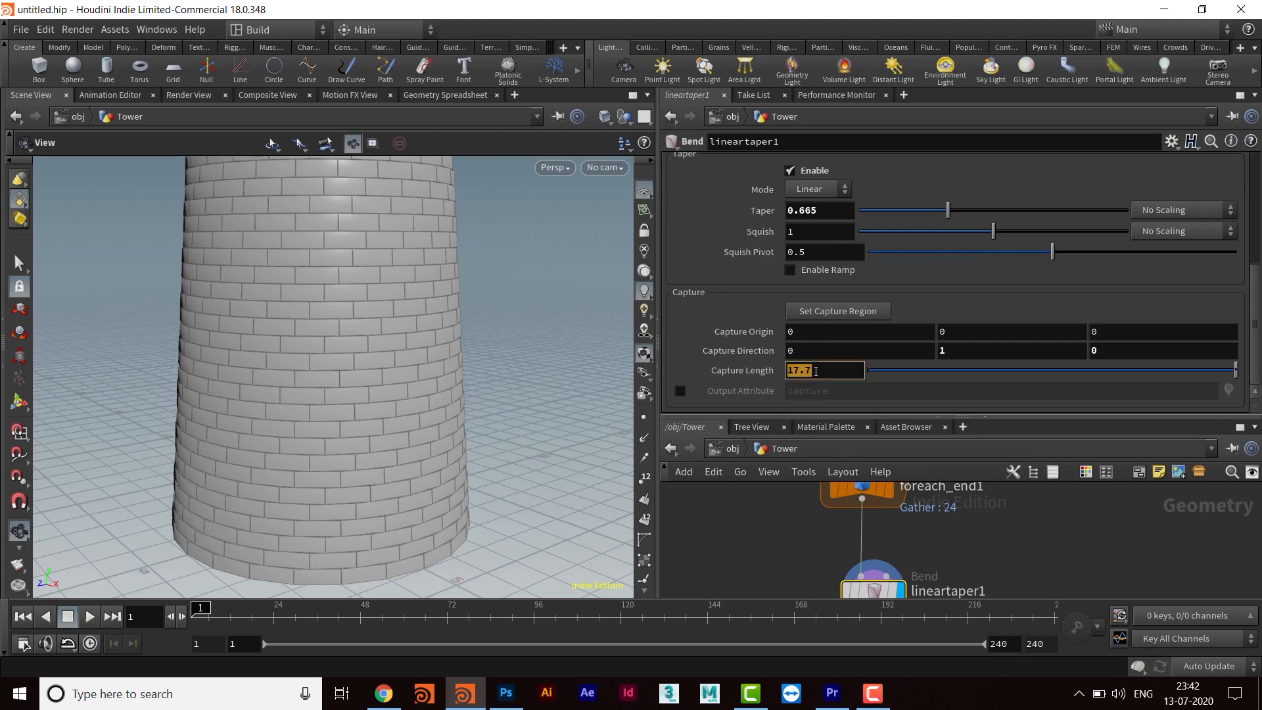
pyautogui.rightClick(816, 370)
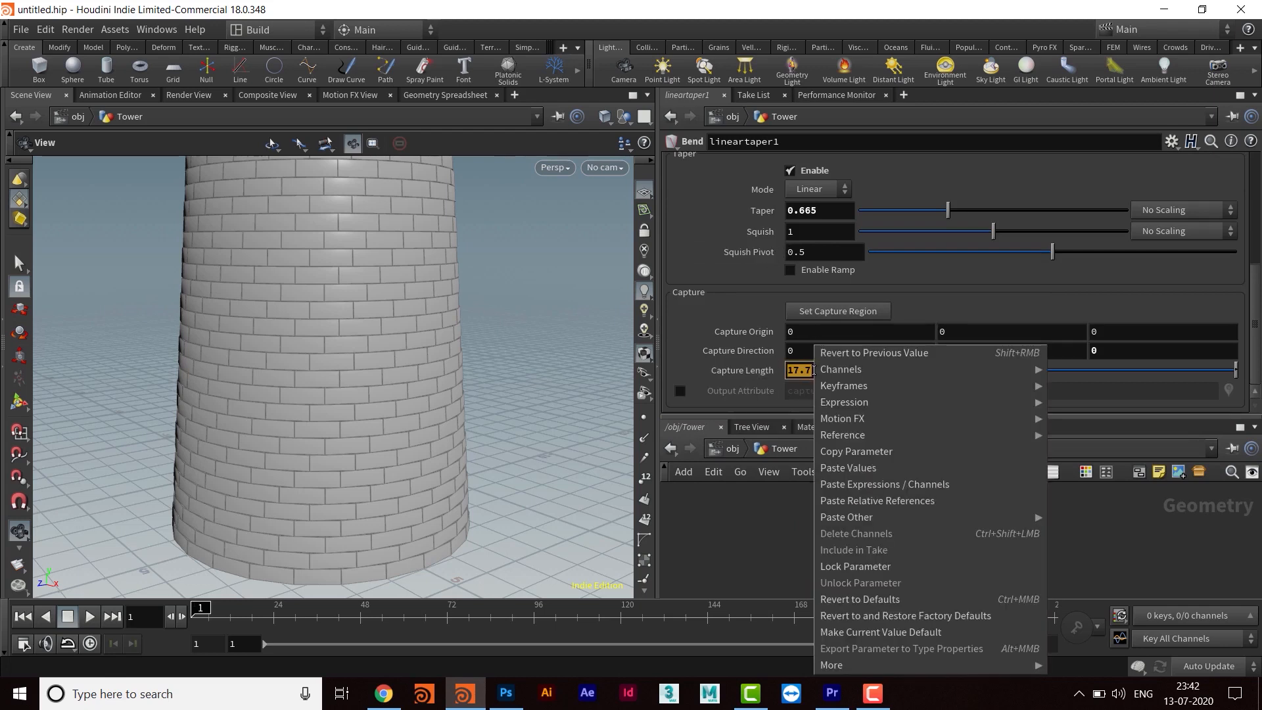
pyautogui.click(877, 501)
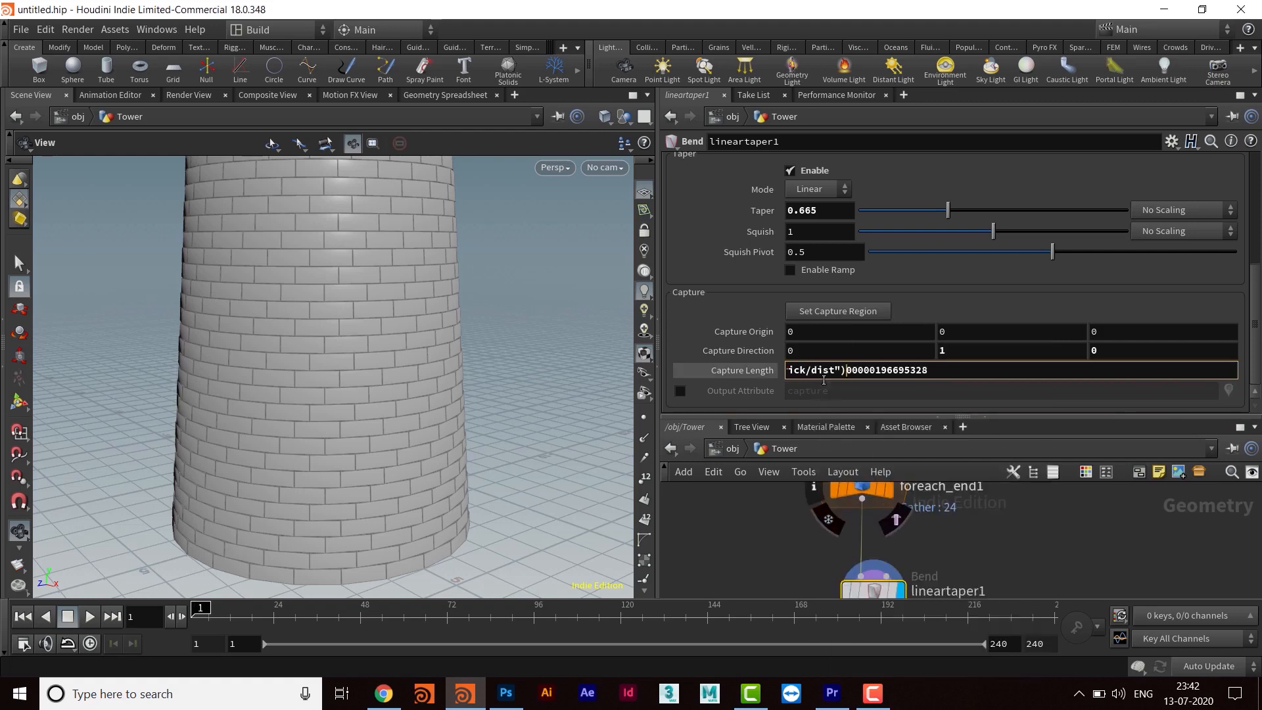
pyautogui.moveTo(849, 370); pyautogui.dragTo(954, 372)
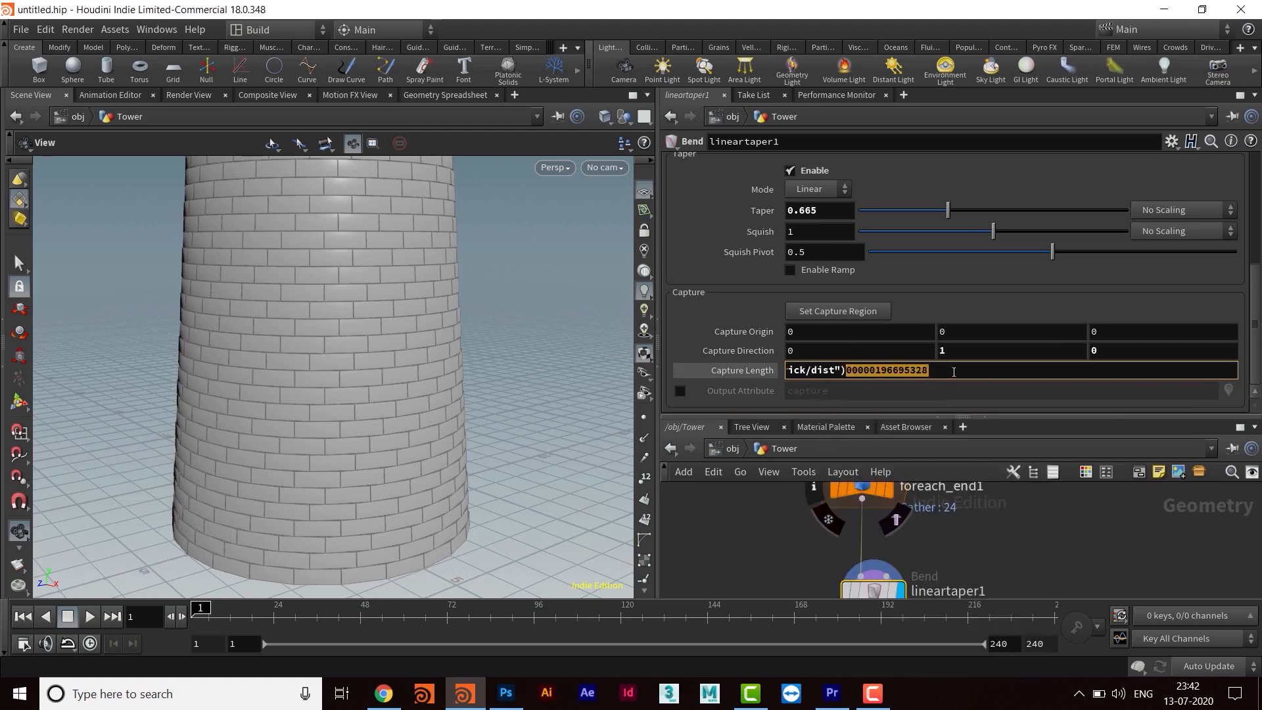
pyautogui.press('BackSpace')
pyautogui.press('Return')
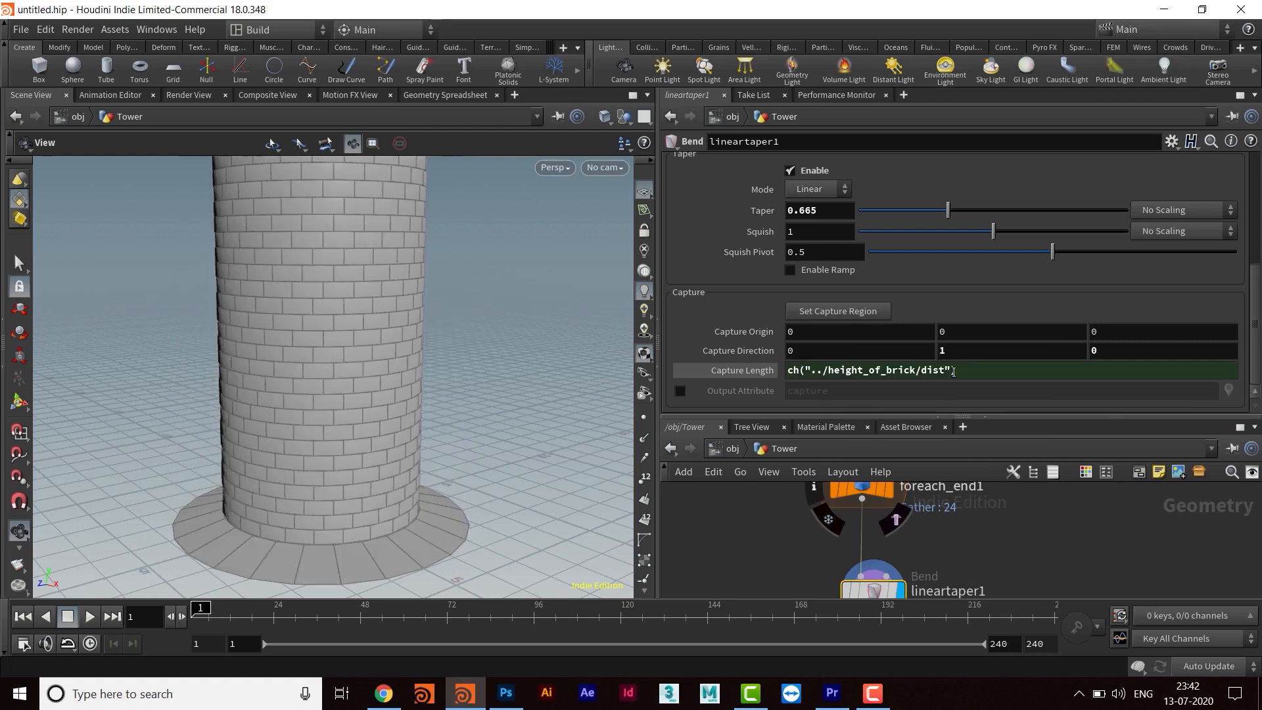
# - Examine how the height reference in the Capture Length affects the taper at the tower's base and over its full height
pyautogui.moveTo(451, 386); pyautogui.dragTo(410, 380)
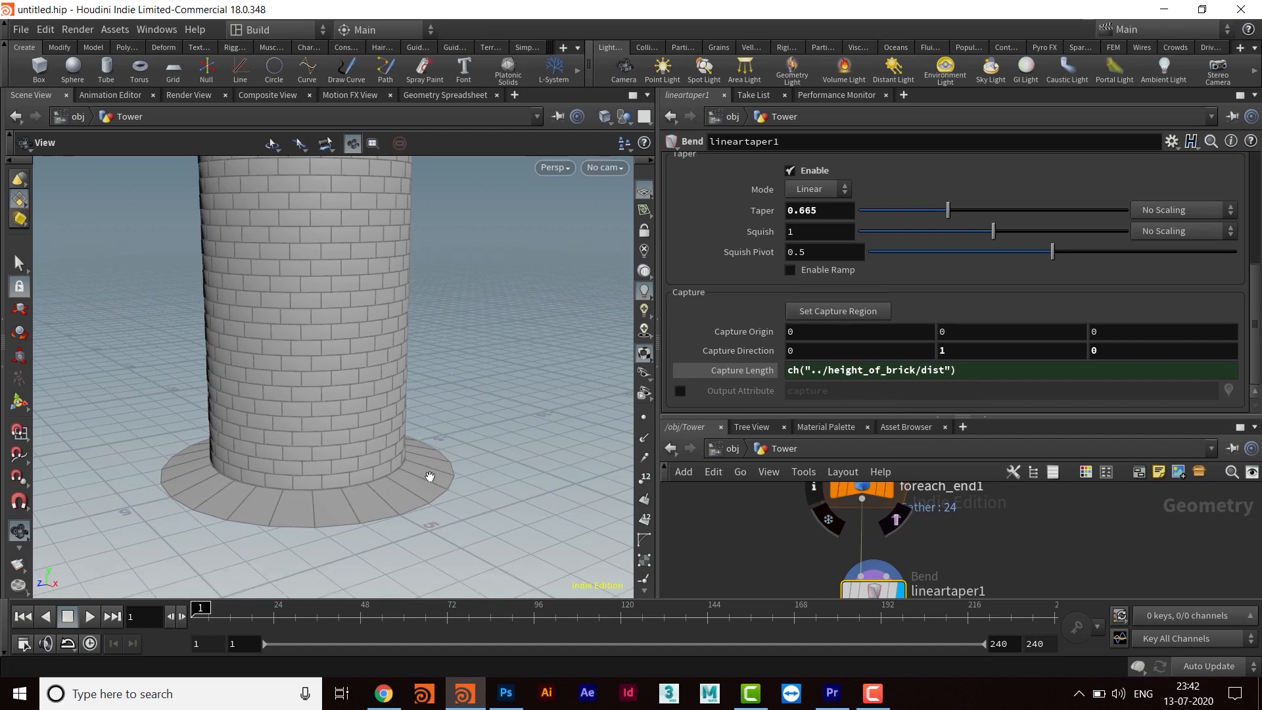
pyautogui.moveTo(338, 456); pyautogui.dragTo(296, 465, button='middle')
pyautogui.moveTo(295, 466); pyautogui.dragTo(227, 468, button='right')
pyautogui.moveTo(421, 435); pyautogui.dragTo(374, 431, button='middle')
pyautogui.moveTo(375, 431); pyautogui.dragTo(472, 432, button='right')
pyautogui.scroll(-5, 368, 424)
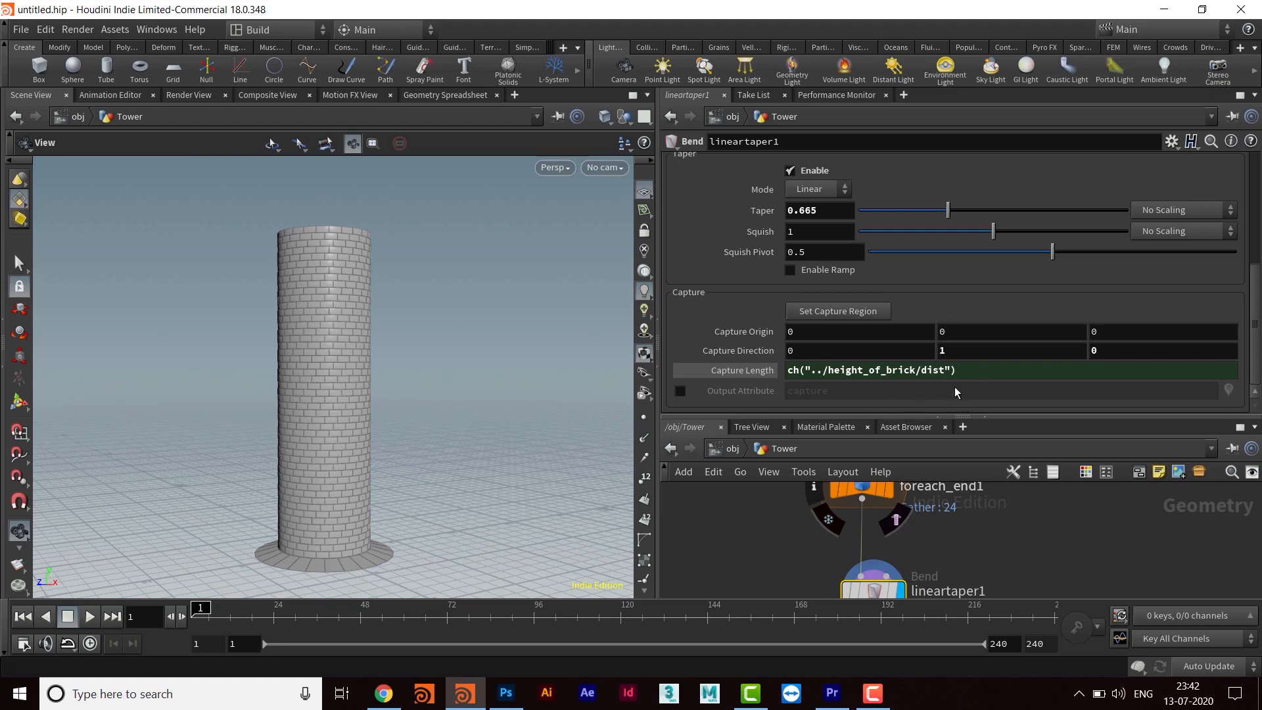
pyautogui.click(968, 371)
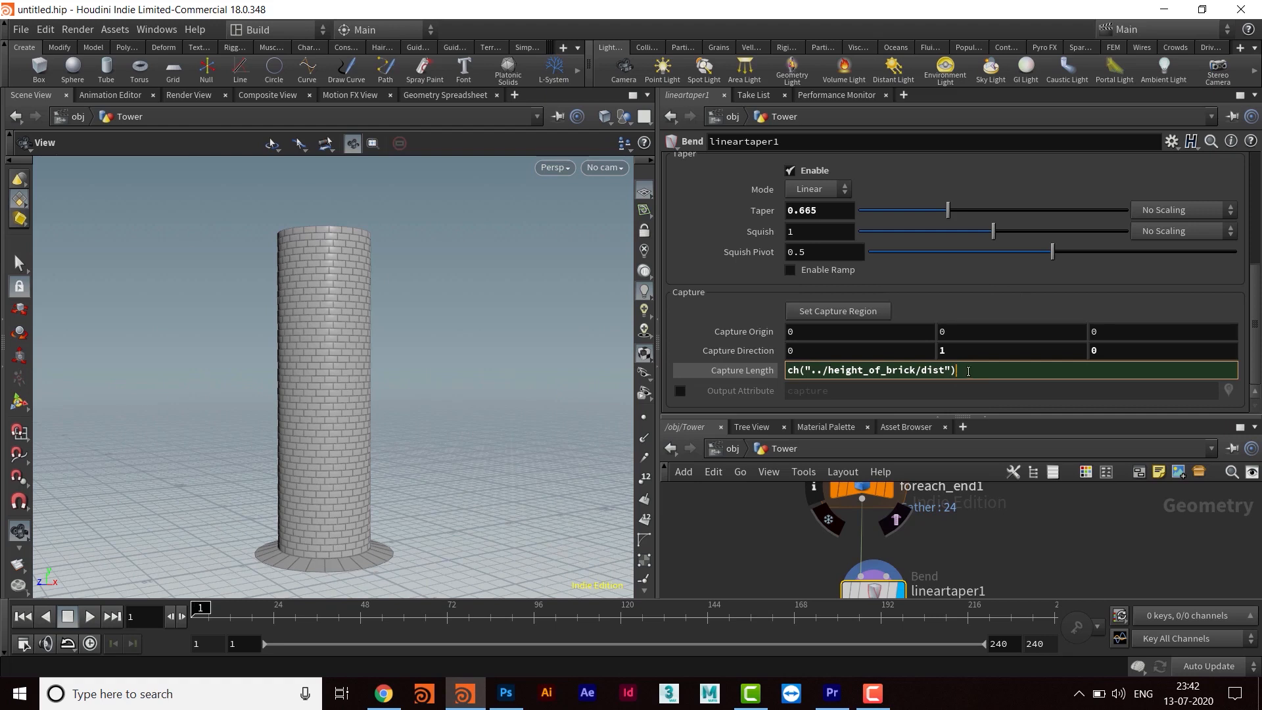
# - Copy the Total Number parameter of the copy1 Copy and Transform node
pyautogui.scroll(5, 973, 294)
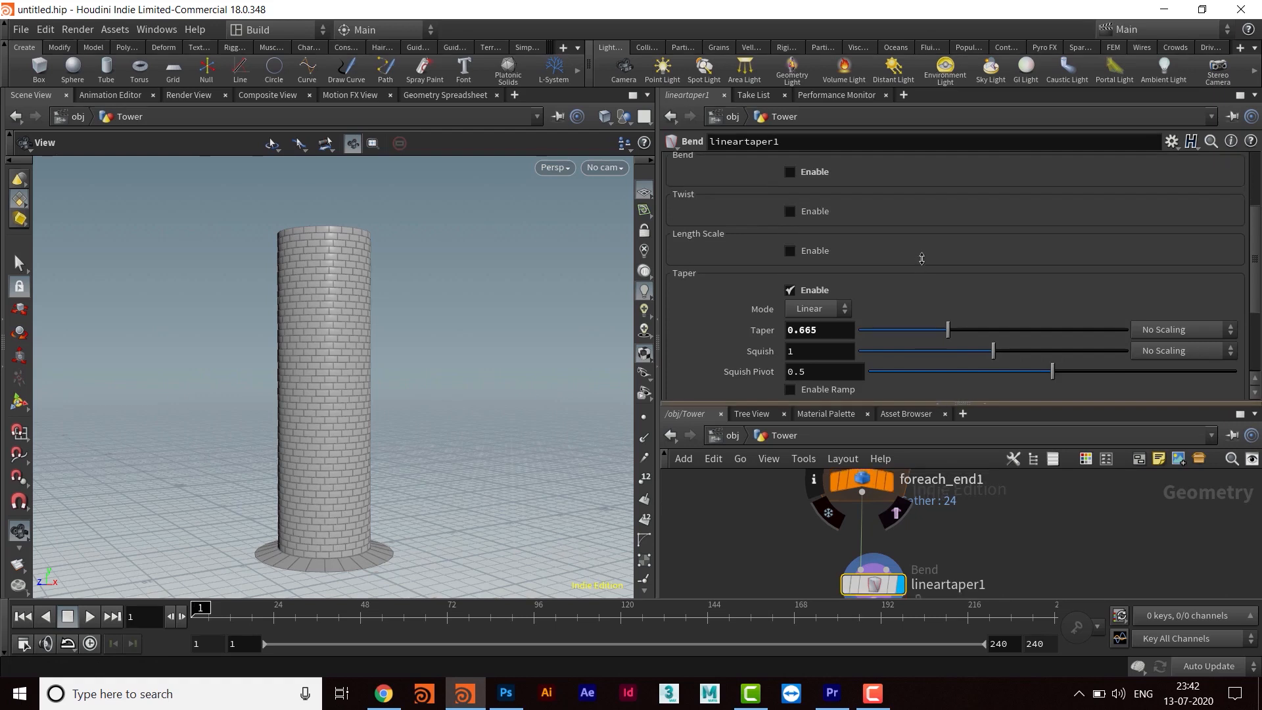
pyautogui.moveTo(963, 416); pyautogui.dragTo(963, 253)
pyautogui.moveTo(1000, 355); pyautogui.dragTo(959, 427, button='middle')
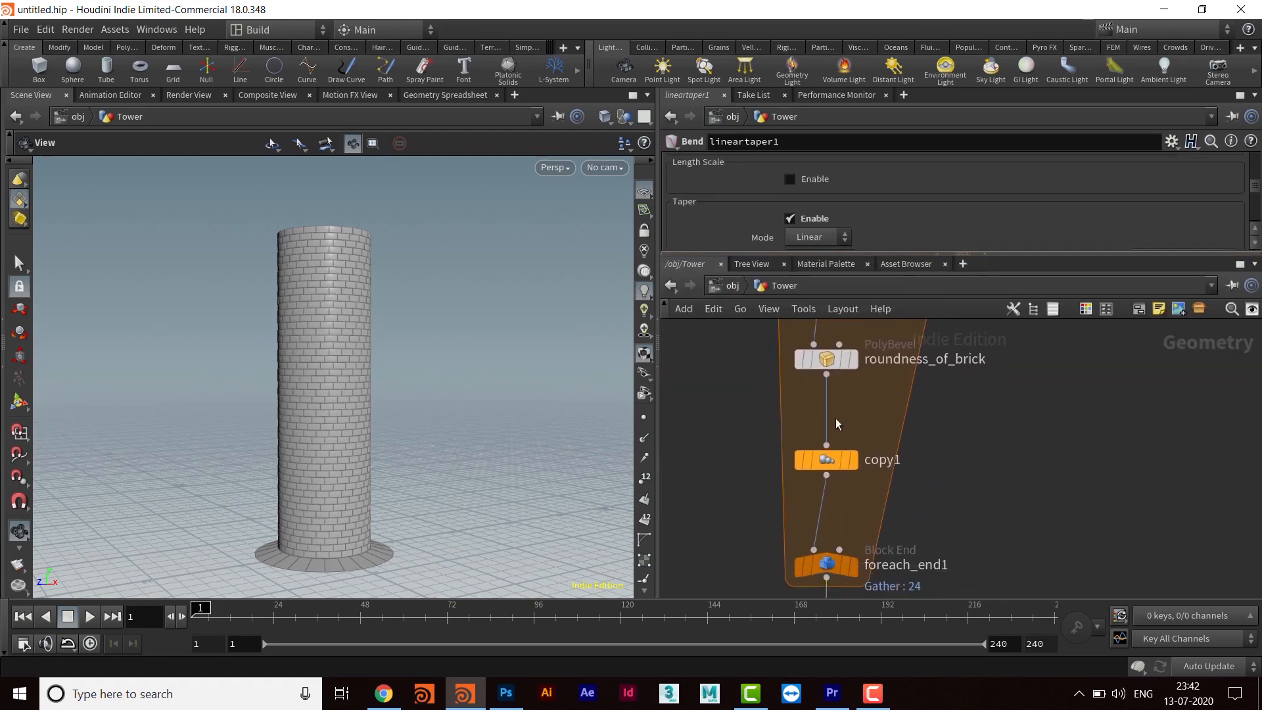
pyautogui.click(827, 460)
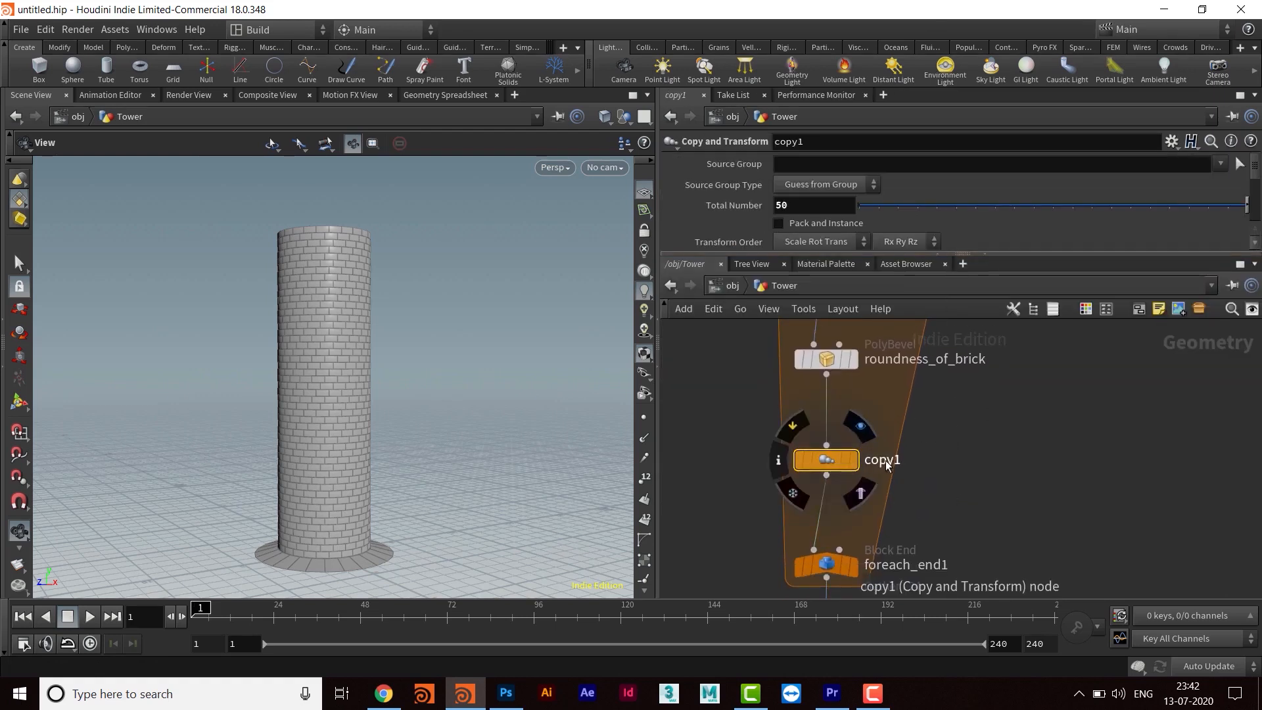
pyautogui.moveTo(807, 205); pyautogui.dragTo(768, 208)
pyautogui.rightClick(805, 205)
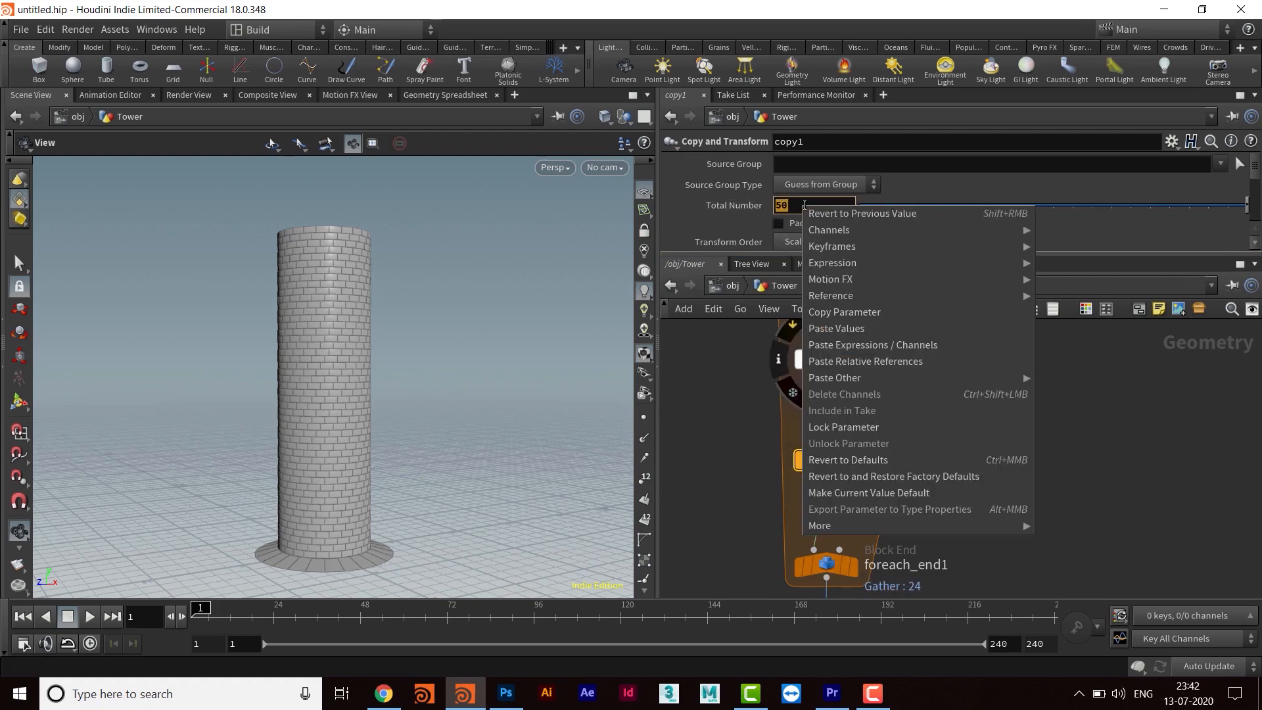
pyautogui.click(845, 314)
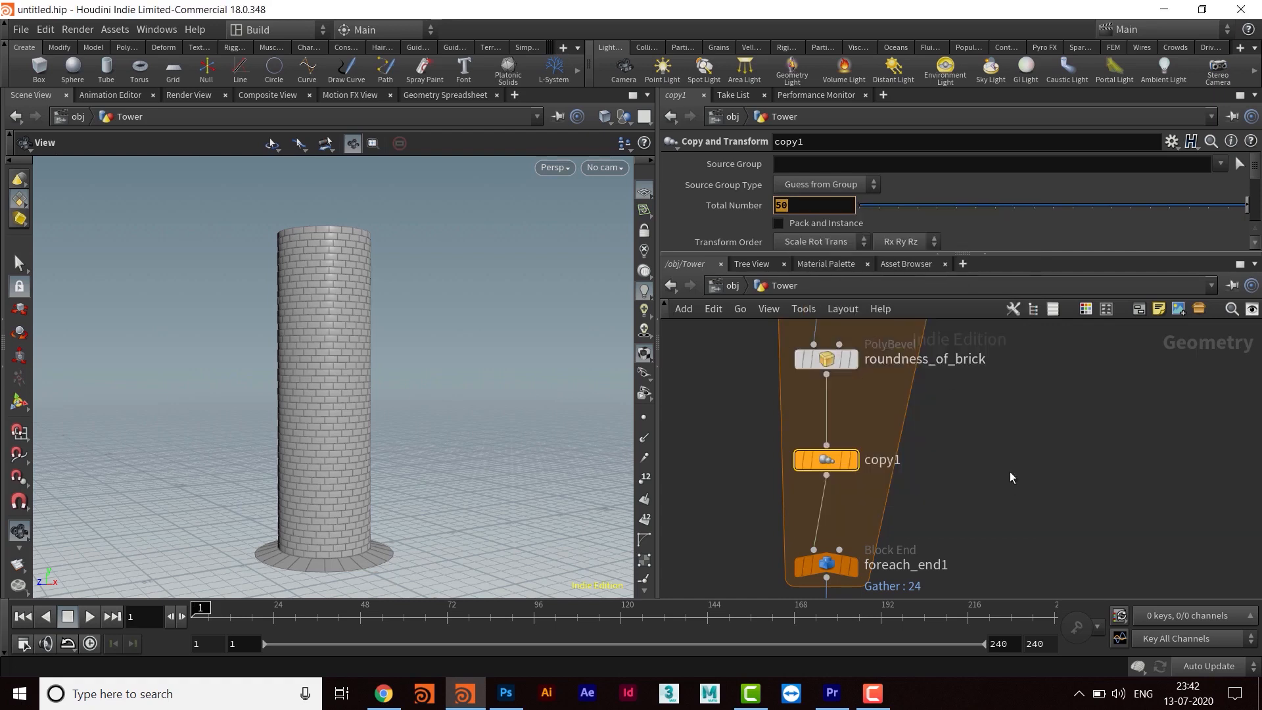
pyautogui.scroll(-5, 941, 424)
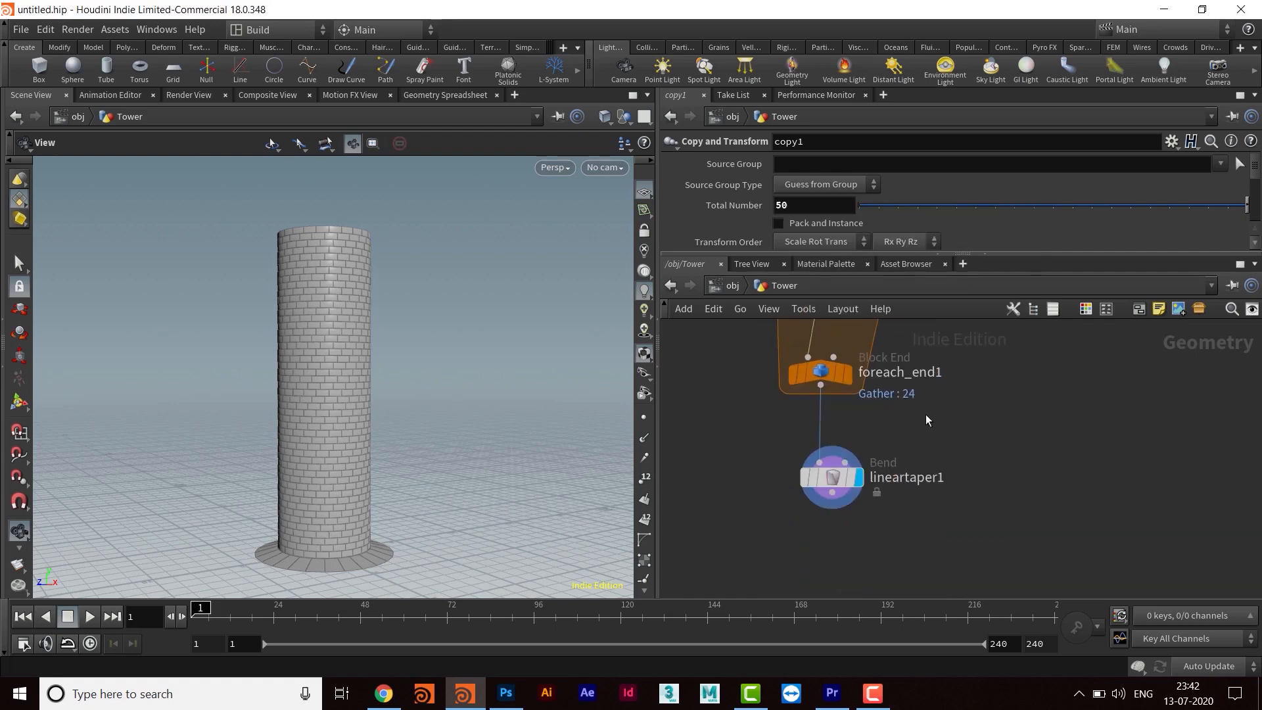
# - Multiply lineartaper1's Capture Length by a relative reference to copy1's Total Number, giving ch("../height_of_brick/dist")*ch("../copy1/ncy")
pyautogui.click(838, 472)
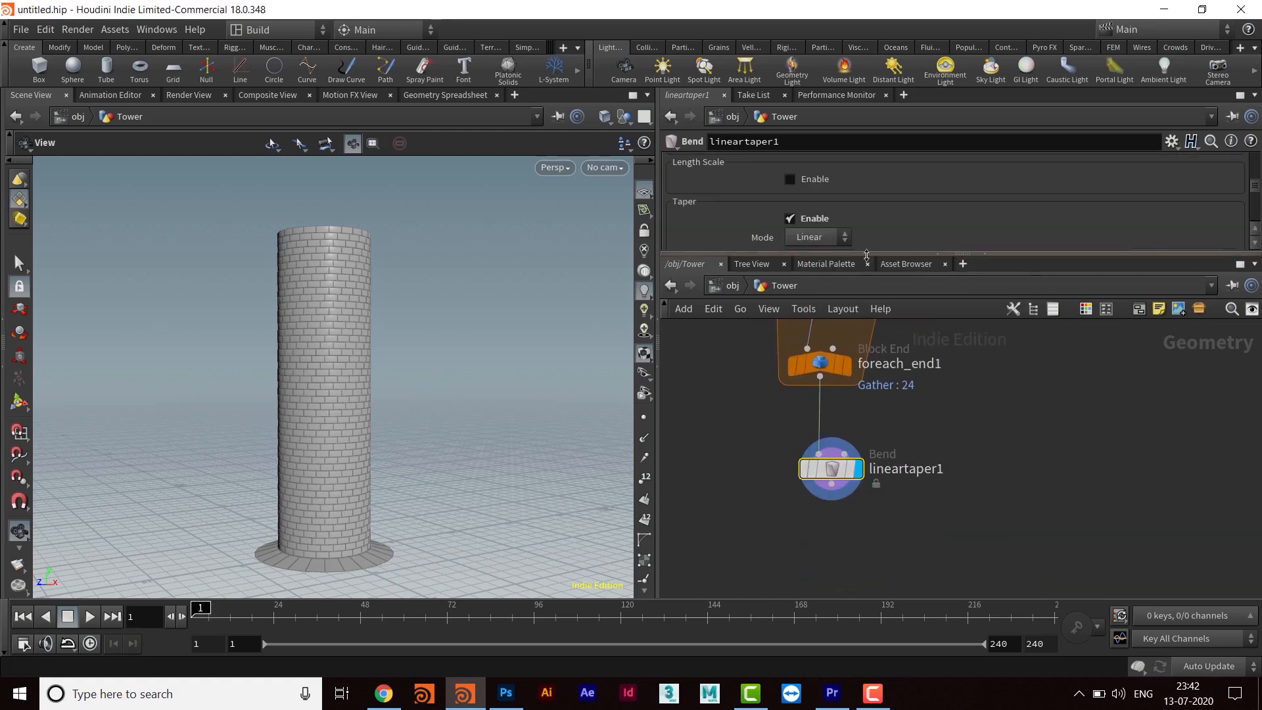
pyautogui.moveTo(962, 254); pyautogui.dragTo(962, 465)
pyautogui.scroll(-3, 917, 321)
pyautogui.click(971, 421)
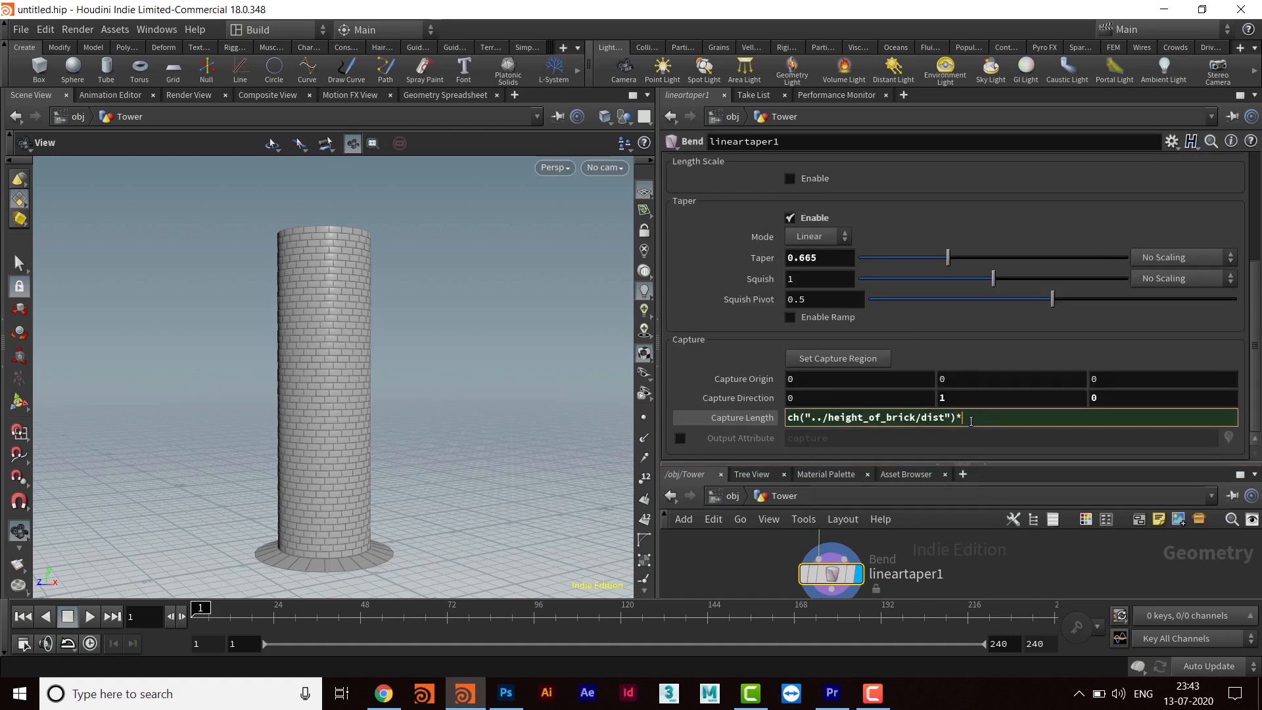
pyautogui.rightClick(990, 417)
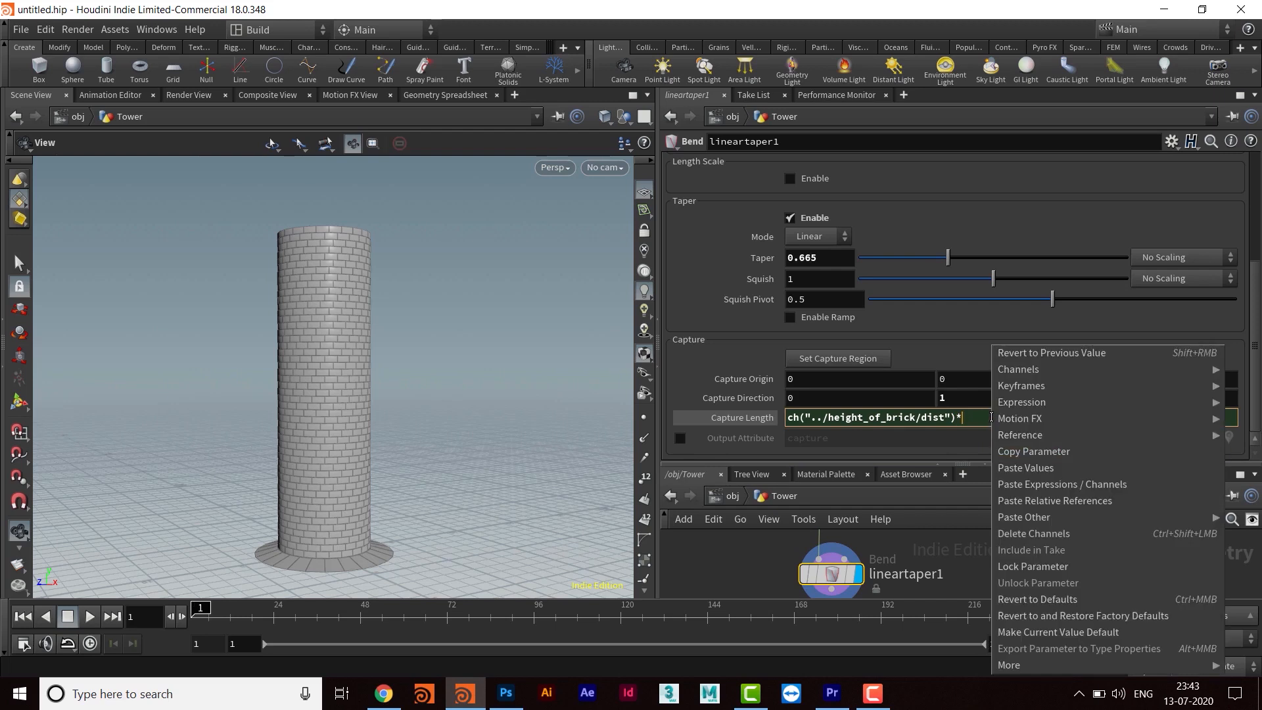
pyautogui.click(1060, 502)
pyautogui.press('Return')
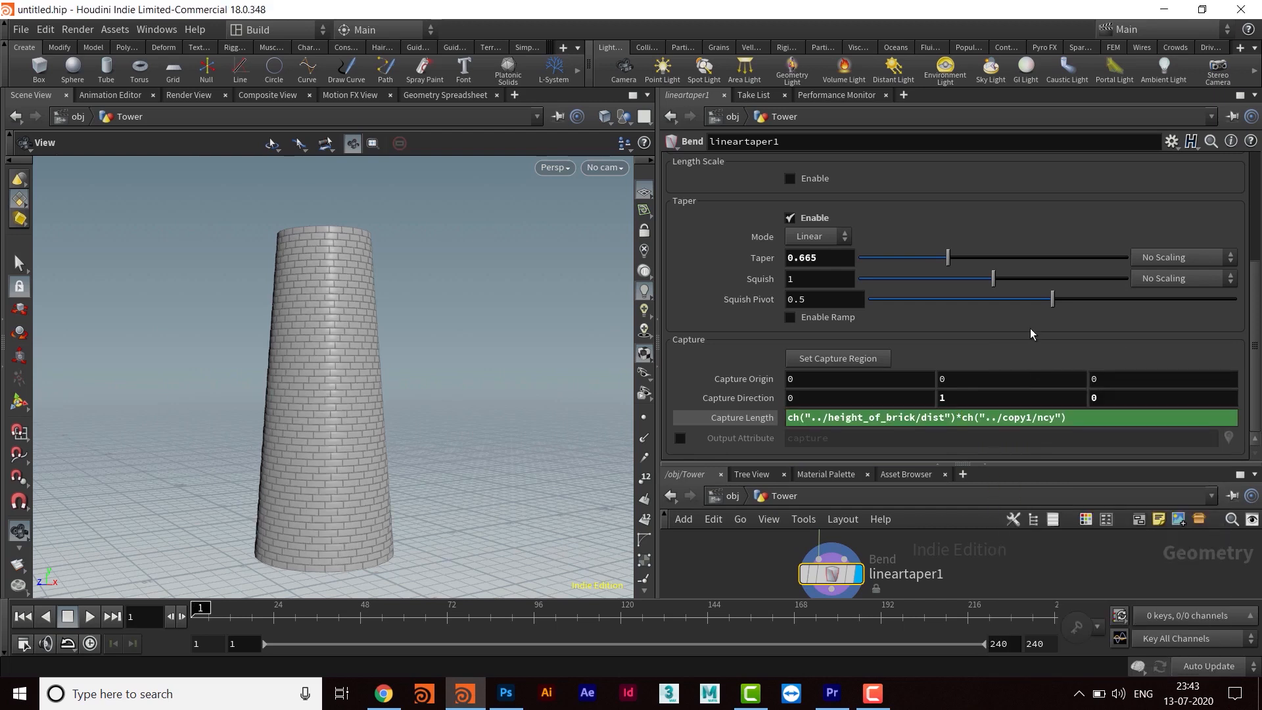
# - Reduce the Total Number of the copy1 node to 15 to test the tapered tower at a lower height
pyautogui.moveTo(417, 361); pyautogui.dragTo(315, 238)
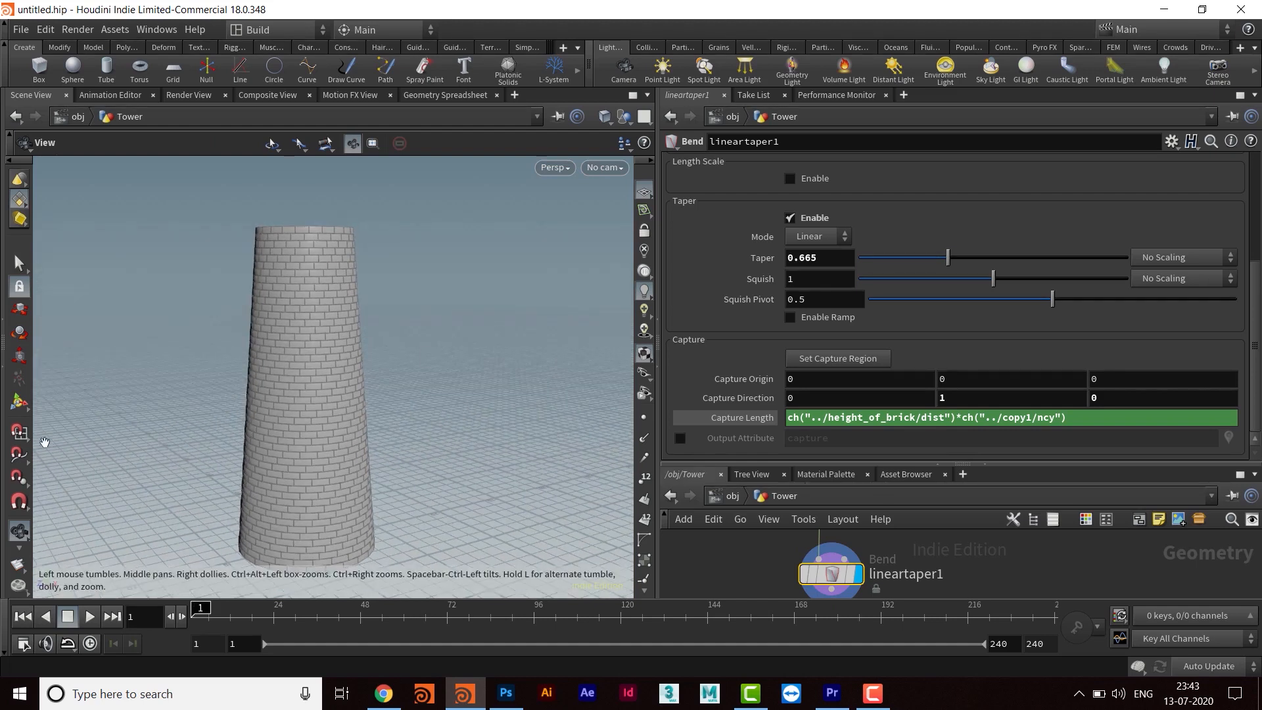
pyautogui.scroll(-5, 318, 363)
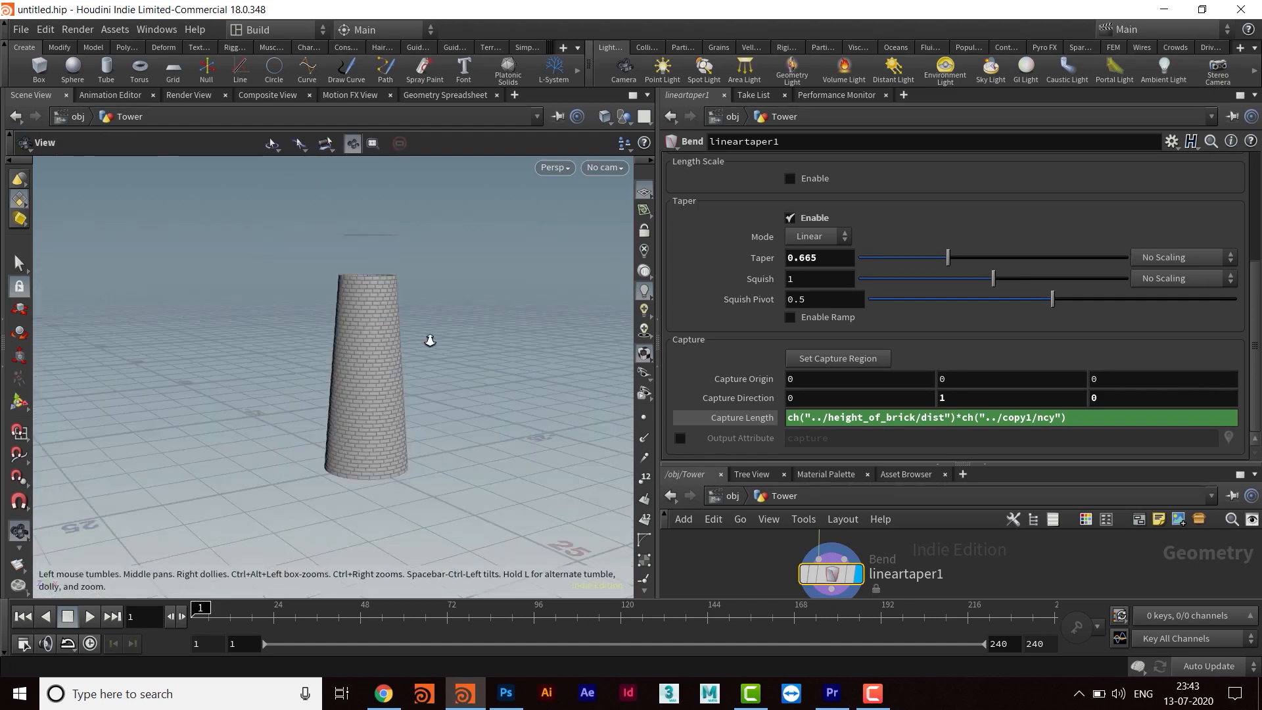
pyautogui.scroll(3, 394, 325)
pyautogui.moveTo(418, 317); pyautogui.dragTo(409, 347)
pyautogui.press('Return')
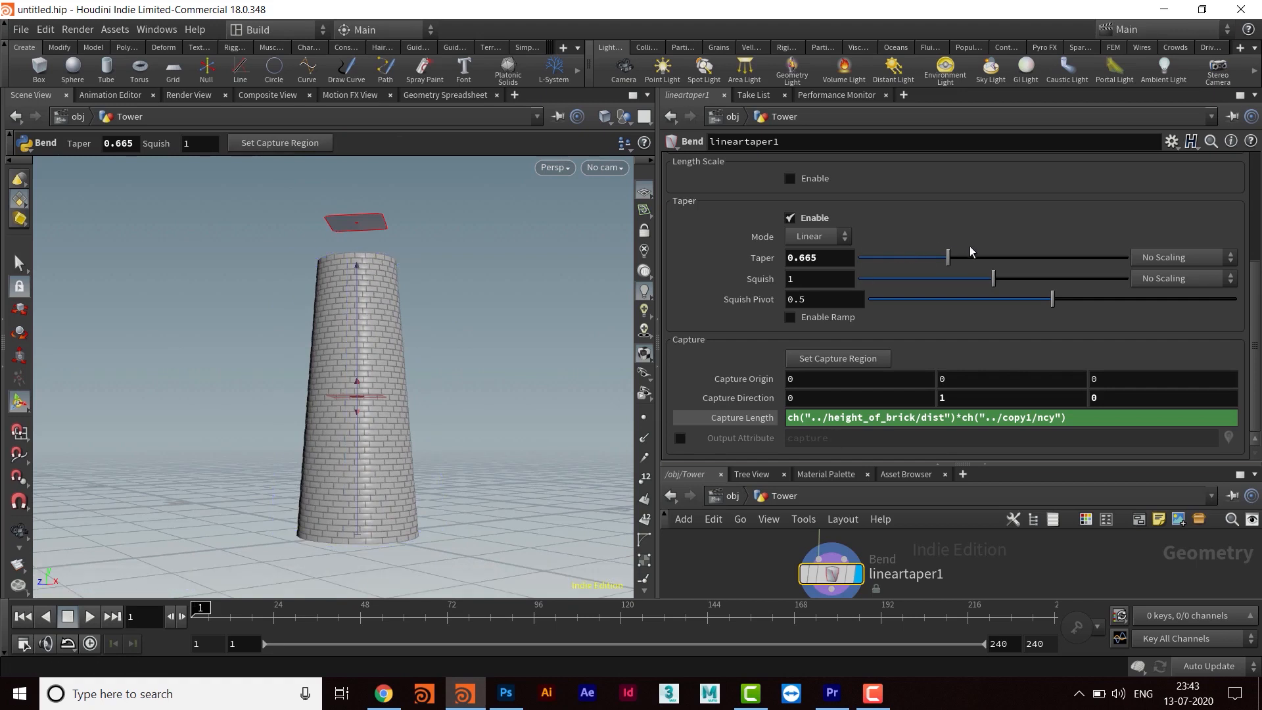
pyautogui.moveTo(922, 464); pyautogui.dragTo(936, 286)
pyautogui.moveTo(936, 393); pyautogui.dragTo(941, 566, button='middle')
pyautogui.moveTo(942, 401); pyautogui.dragTo(946, 563, button='middle')
pyautogui.moveTo(948, 517); pyautogui.dragTo(932, 388, button='middle')
pyautogui.click(832, 447)
pyautogui.moveTo(917, 287); pyautogui.dragTo(920, 409)
pyautogui.moveTo(1257, 211); pyautogui.dragTo(1162, 218)
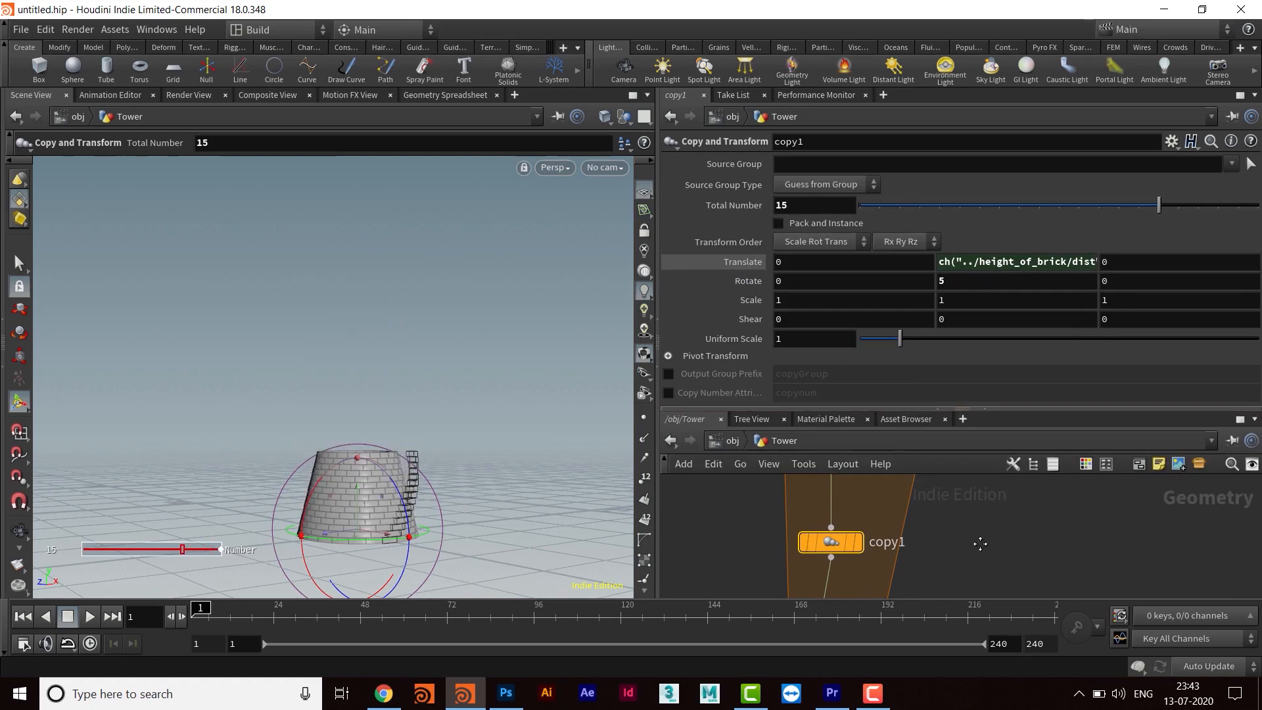
# - Examine lineartaper1's Capture Length expression and how its capture region and taper fit the shortened tower
pyautogui.moveTo(980, 543); pyautogui.dragTo(976, 520, button='middle')
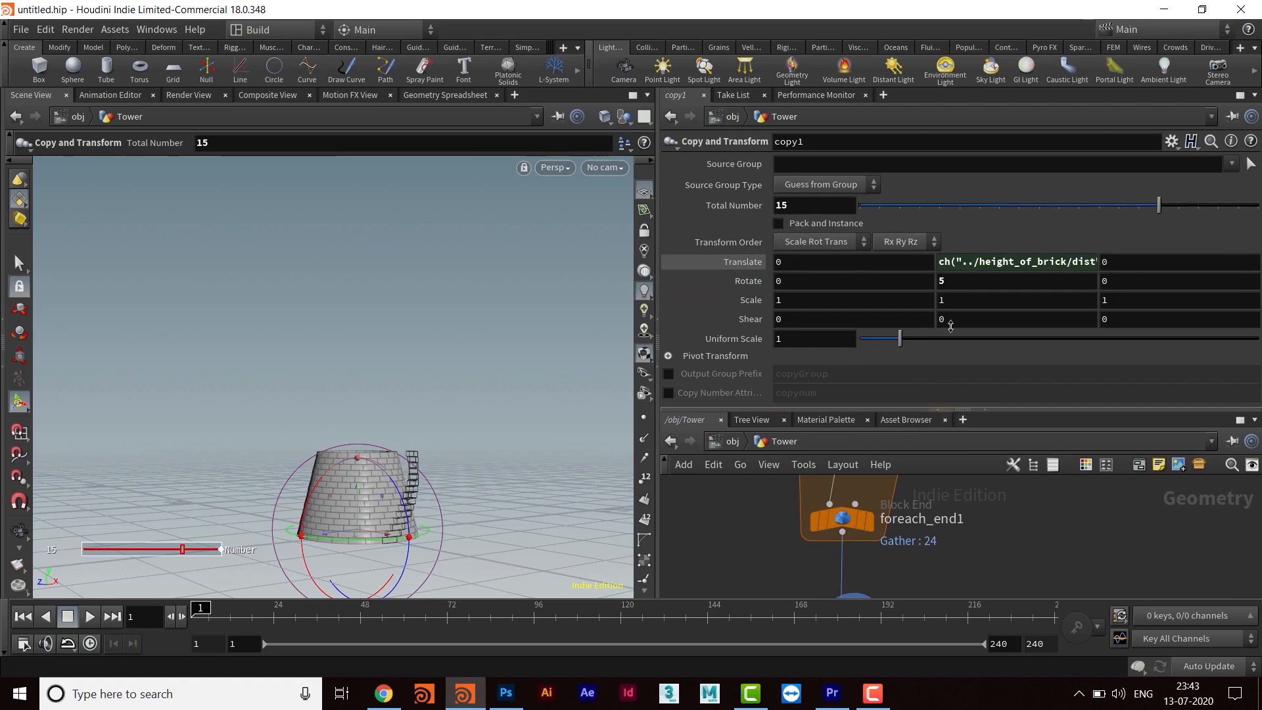
pyautogui.moveTo(951, 409); pyautogui.dragTo(950, 287)
pyautogui.moveTo(921, 543); pyautogui.dragTo(921, 473, button='middle')
pyautogui.click(855, 493)
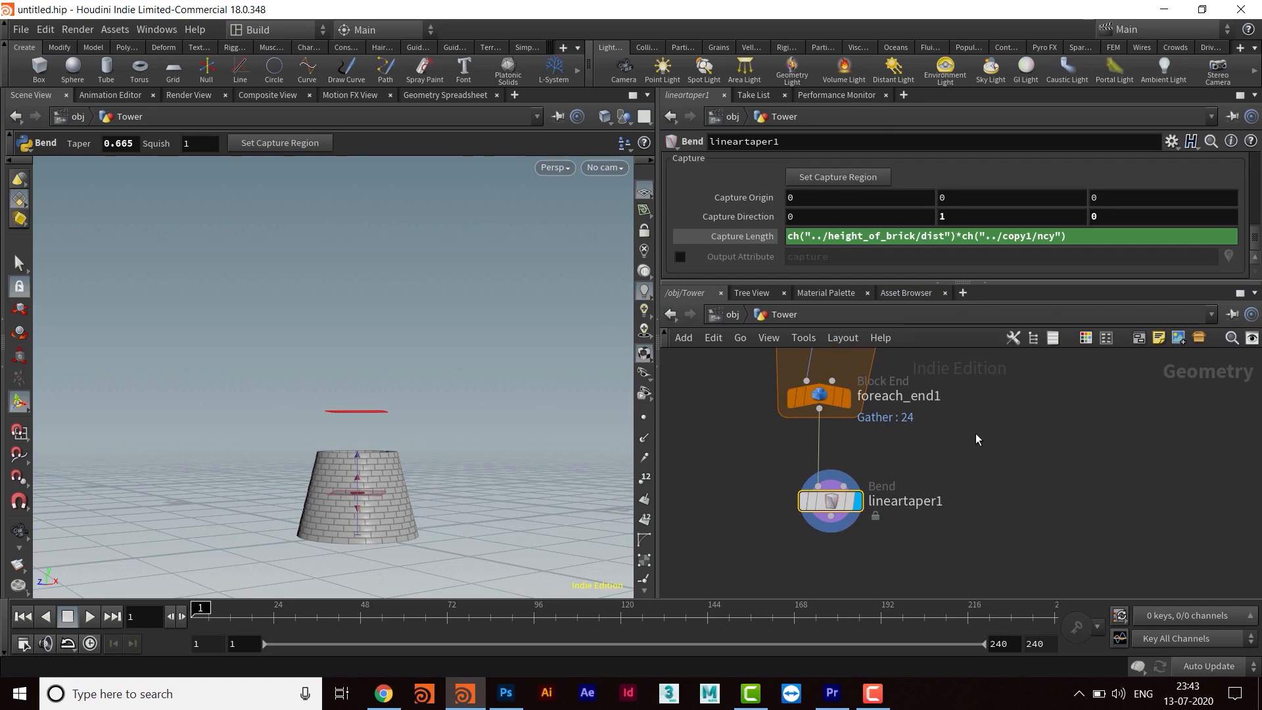
pyautogui.moveTo(988, 454); pyautogui.dragTo(988, 447, button='middle')
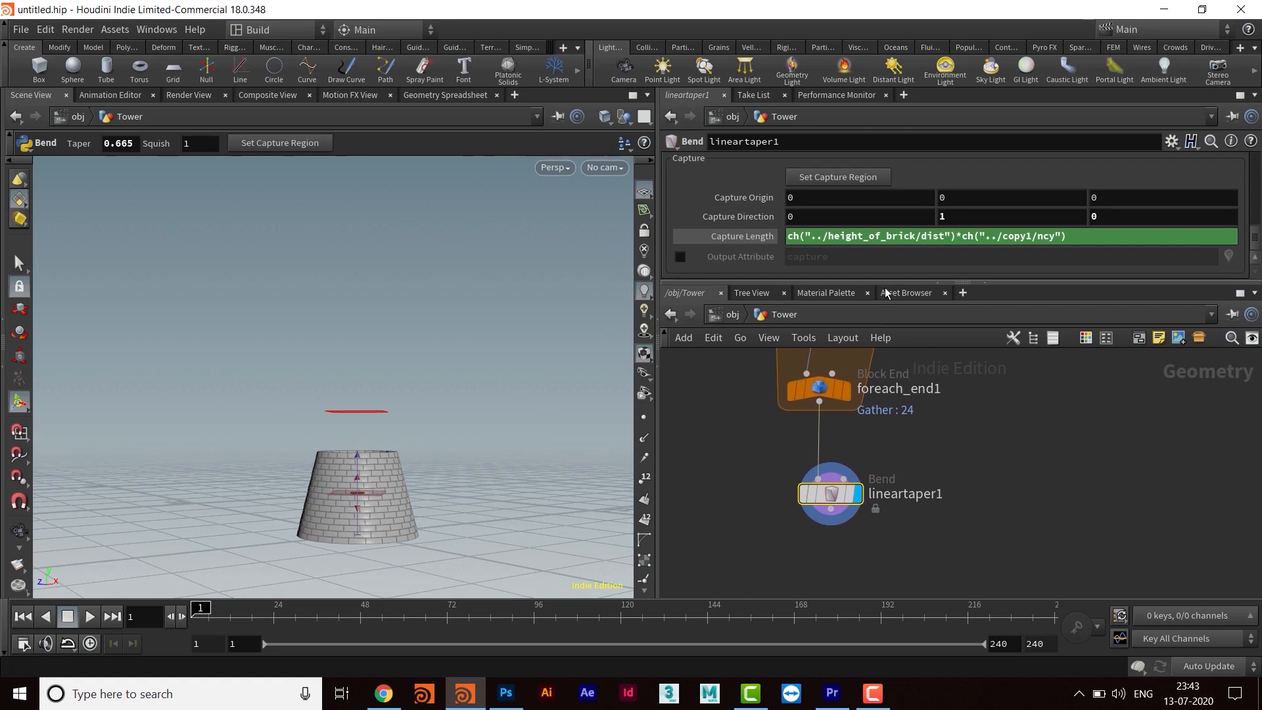
pyautogui.moveTo(886, 282); pyautogui.dragTo(886, 260)
pyautogui.press('Escape')
pyautogui.moveTo(408, 436); pyautogui.dragTo(361, 424, button='middle')
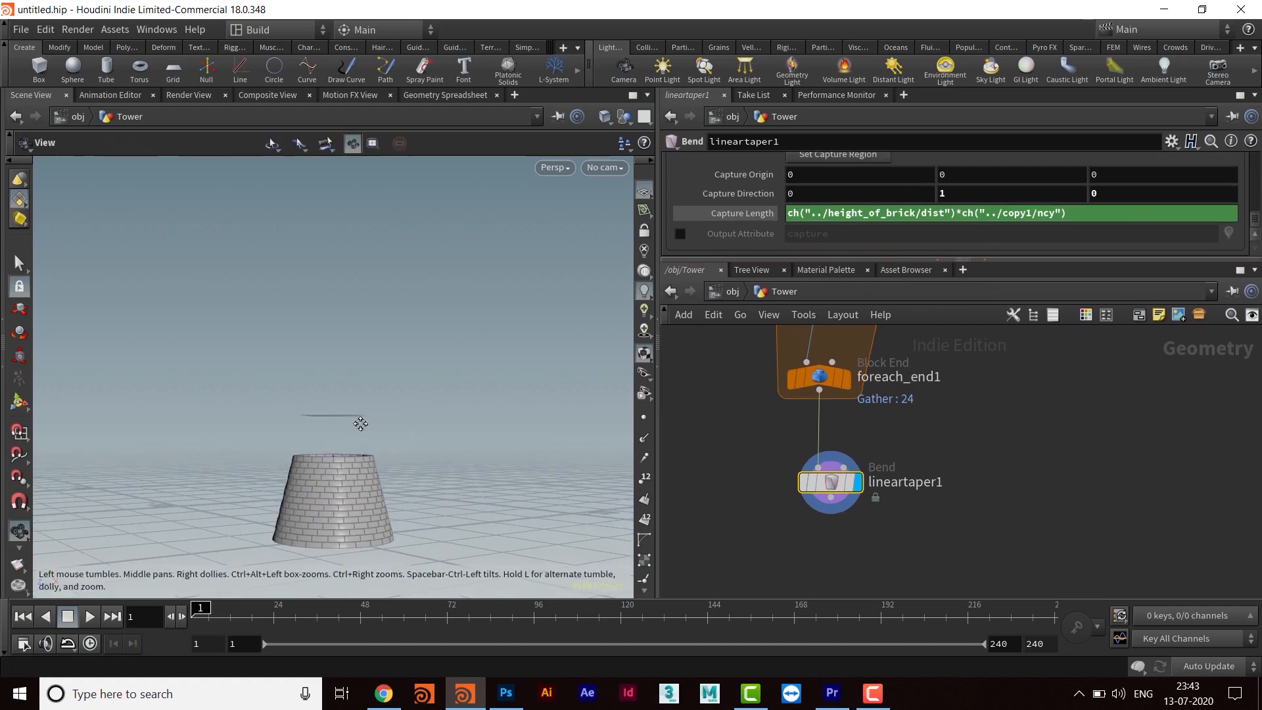
pyautogui.moveTo(361, 424); pyautogui.dragTo(395, 454)
pyautogui.press('Return')
# - Set the Total Number of the copy1 node to 50
pyautogui.scroll(6, 988, 439)
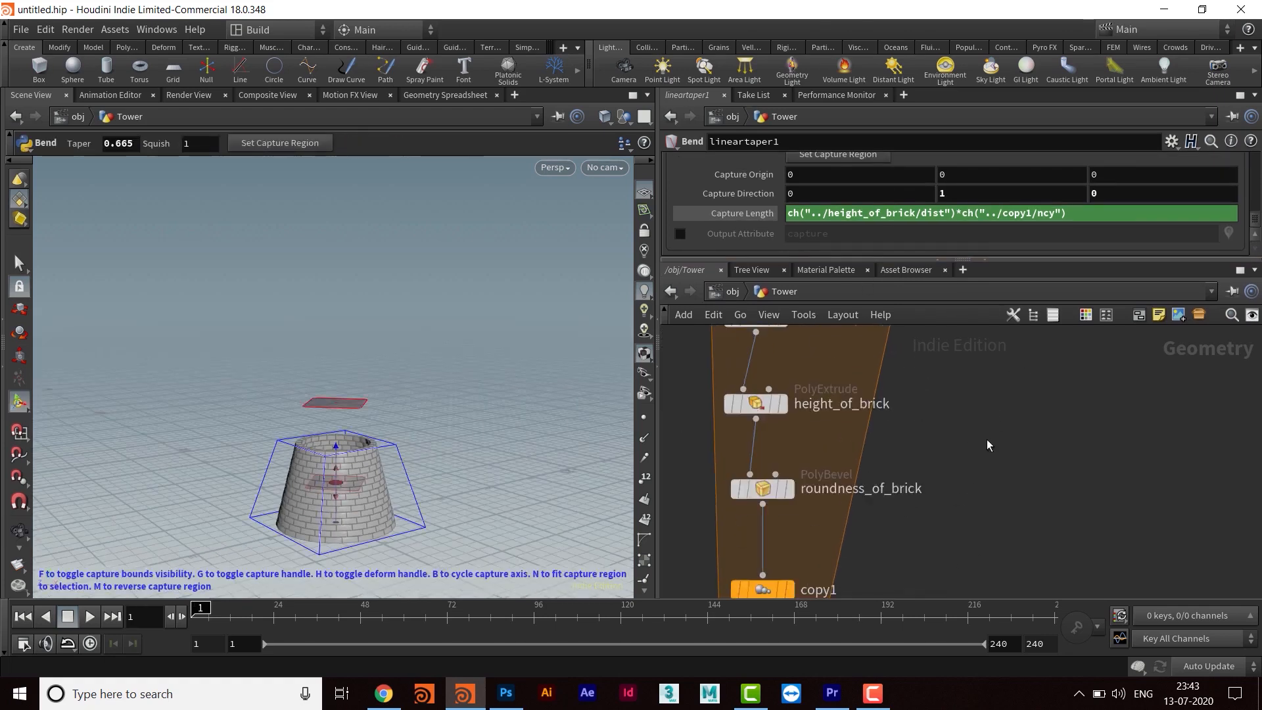
pyautogui.scroll(10, 988, 439)
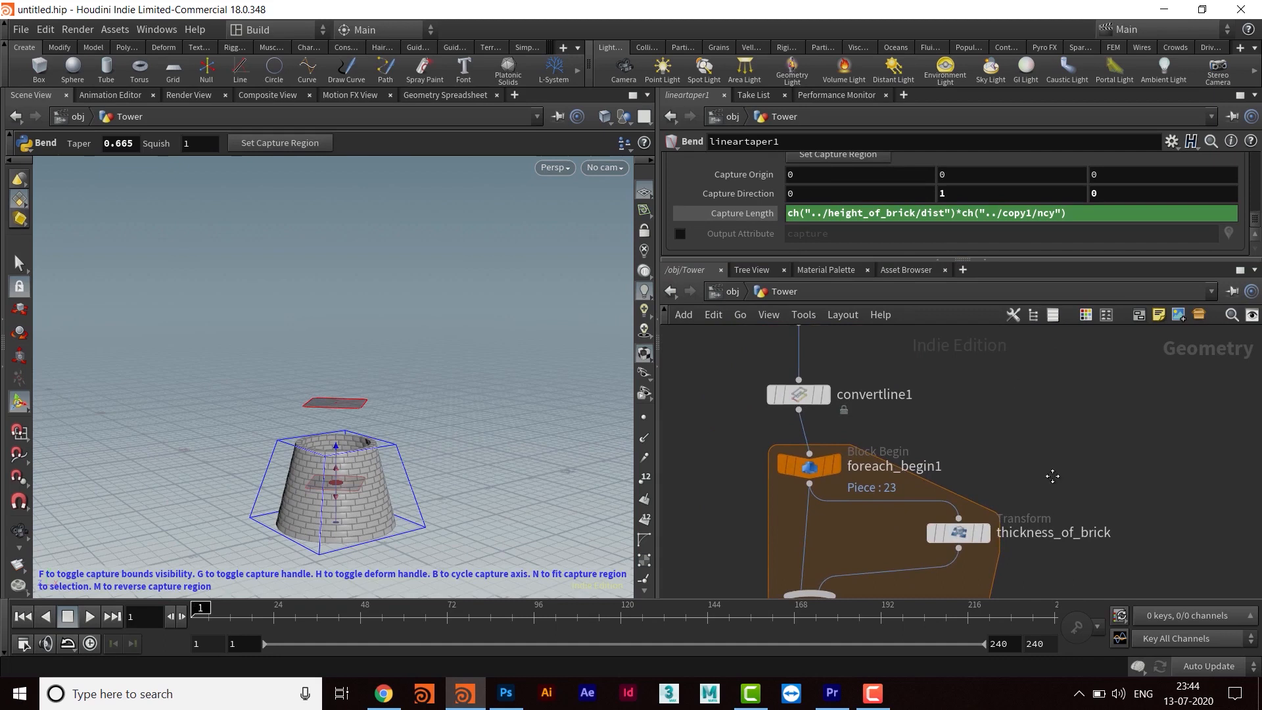
pyautogui.scroll(3, 1052, 476)
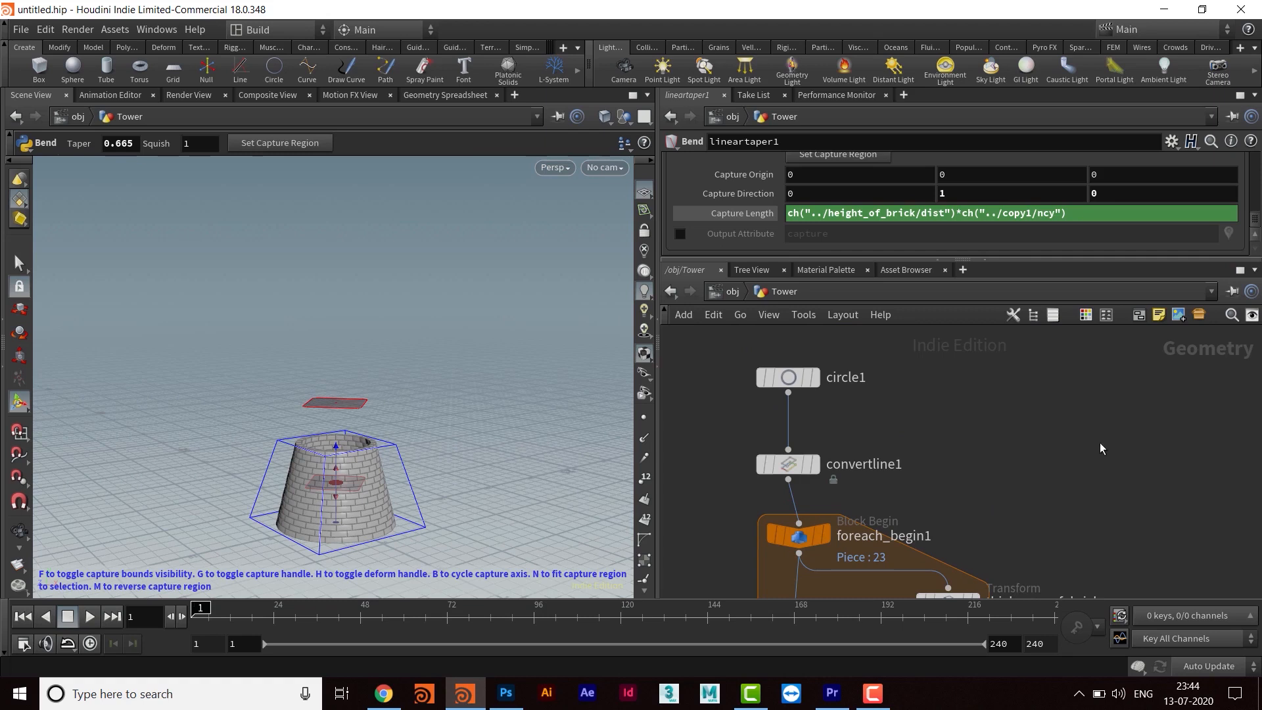
pyautogui.scroll(-4, 1047, 468)
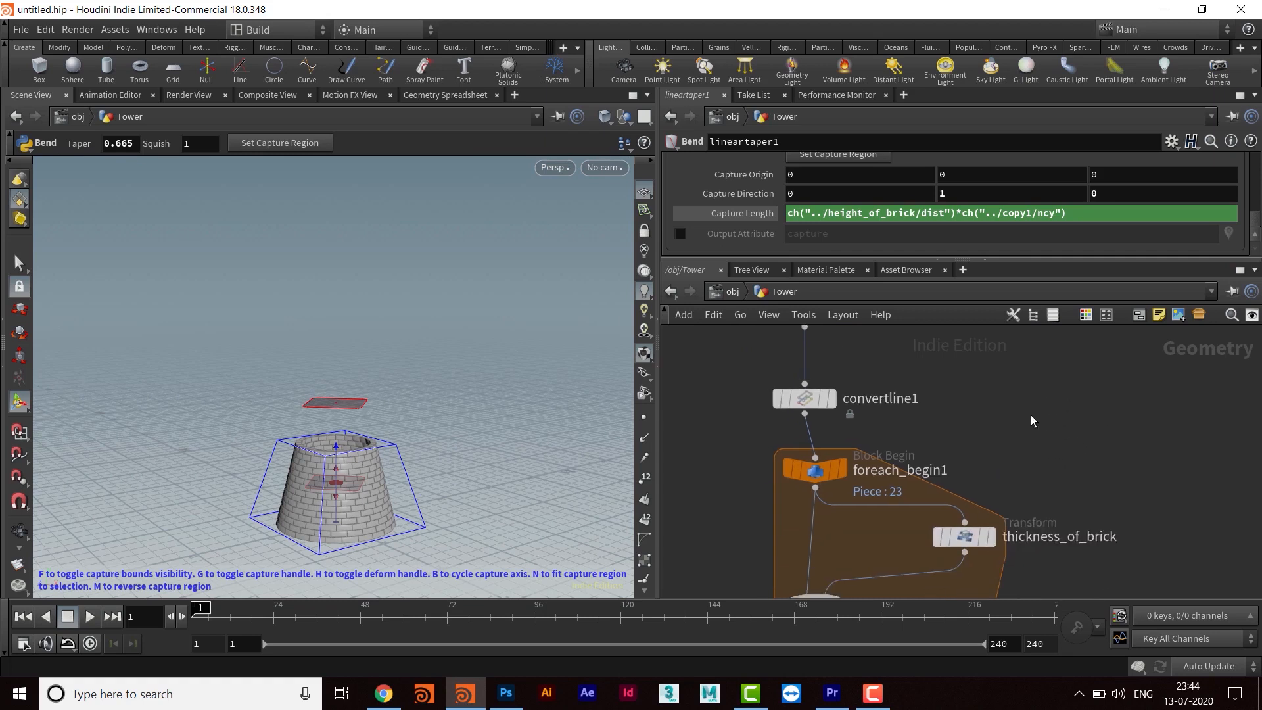
pyautogui.scroll(-12, 1047, 423)
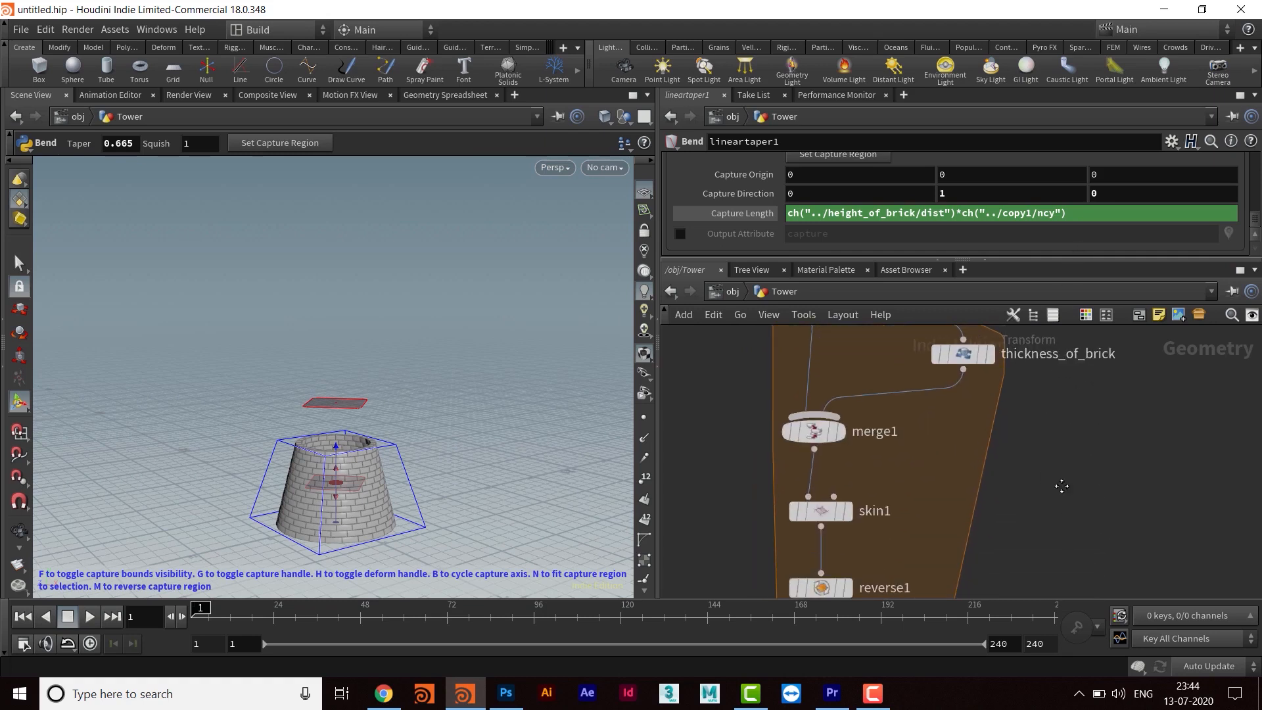
pyautogui.scroll(-7, 994, 451)
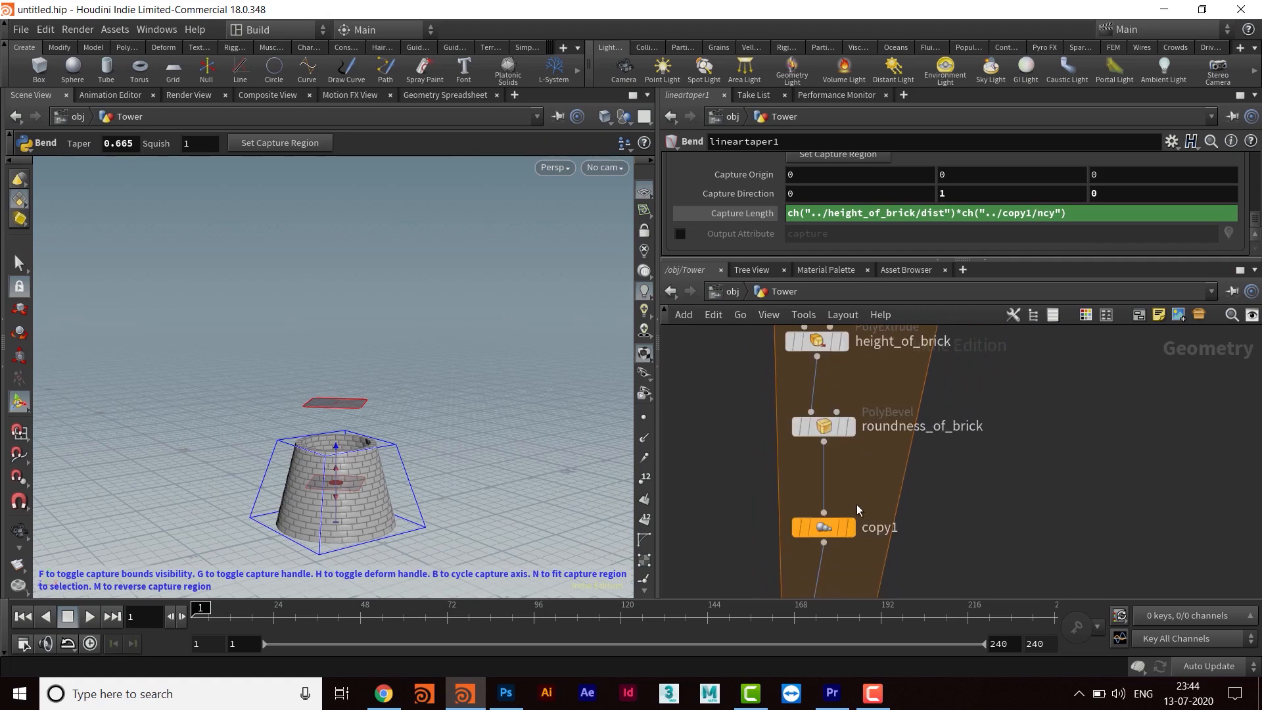
pyautogui.click(821, 527)
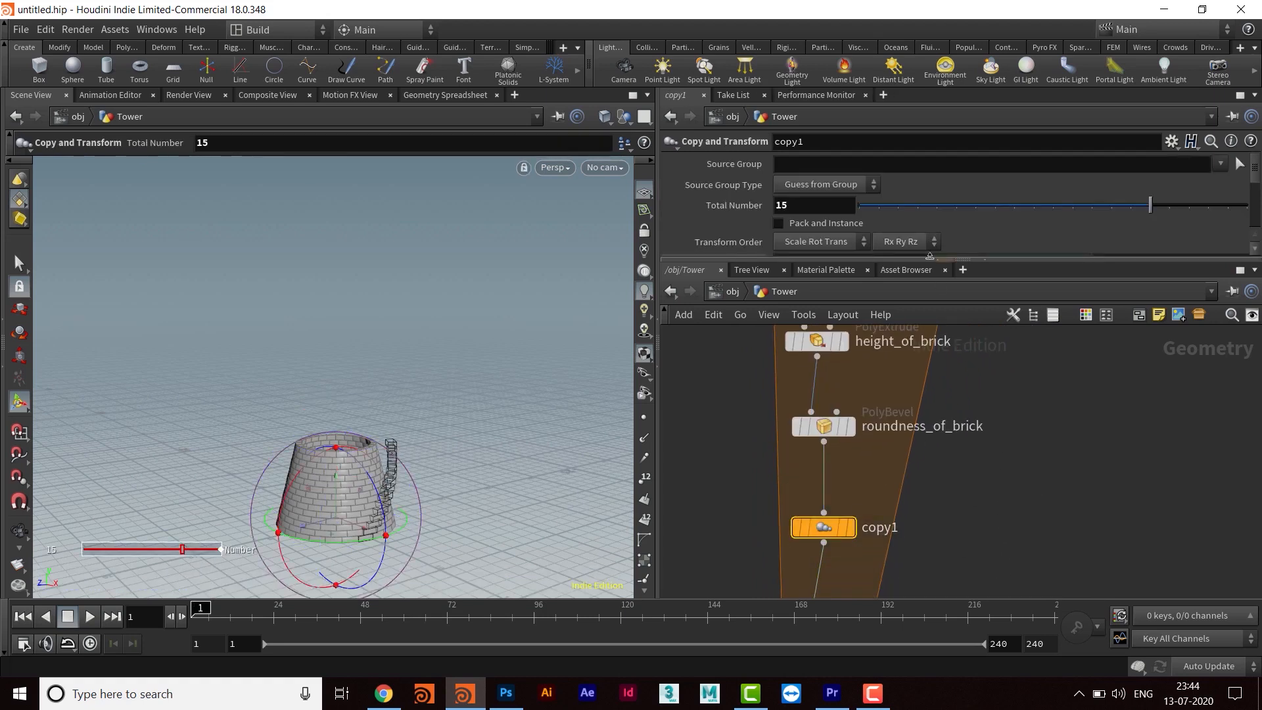
pyautogui.moveTo(930, 255); pyautogui.dragTo(930, 379)
pyautogui.moveTo(792, 205); pyautogui.dragTo(736, 217)
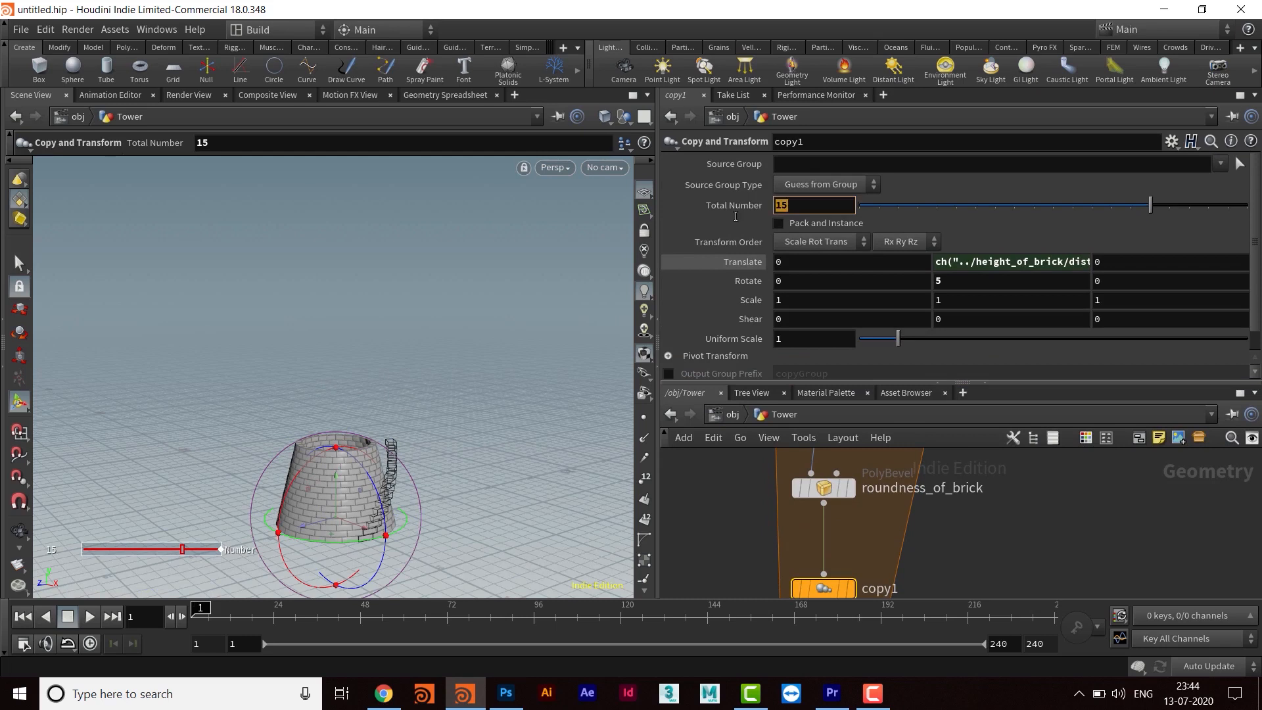
pyautogui.write('50')
pyautogui.press('Return')
pyautogui.moveTo(423, 243); pyautogui.dragTo(395, 423)
# - Add an unconnected Null node in empty space beside the for-each block in the Tower network
pyautogui.press('s')
pyautogui.click(968, 534)
pyautogui.moveTo(958, 538); pyautogui.dragTo(925, 443, button='middle')
pyautogui.moveTo(943, 563); pyautogui.dragTo(907, 519, button='middle')
pyautogui.moveTo(885, 383); pyautogui.dragTo(895, 203)
pyautogui.moveTo(938, 527); pyautogui.dragTo(915, 625, button='middle')
pyautogui.moveTo(995, 414)
pyautogui.mouseDown(button='middle')
pyautogui.moveTo(972, 497)
pyautogui.moveTo(1003, 459)
pyautogui.moveTo(988, 427)
pyautogui.moveTo(965, 516)
pyautogui.moveTo(969, 368)
pyautogui.moveTo(964, 488)
pyautogui.moveTo(994, 431)
pyautogui.mouseUp(button='middle')
pyautogui.scroll(-2, 980, 450)
pyautogui.press('Tab')
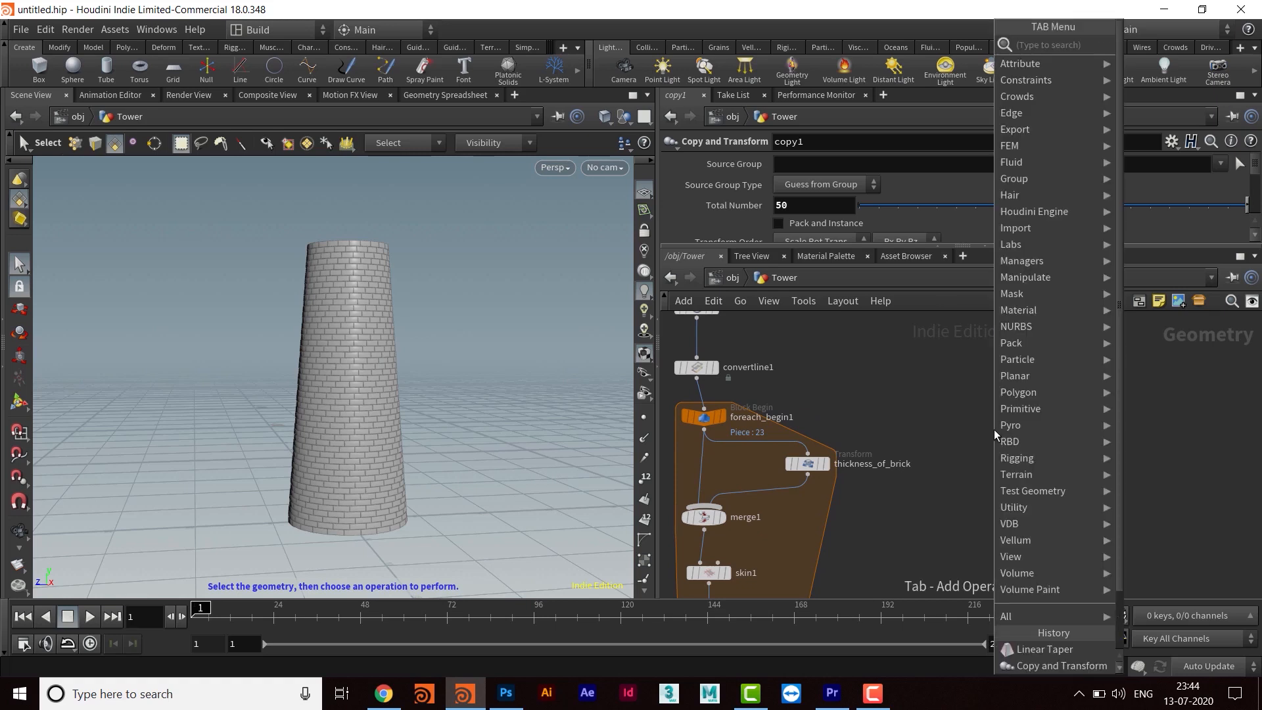
pyautogui.write('null')
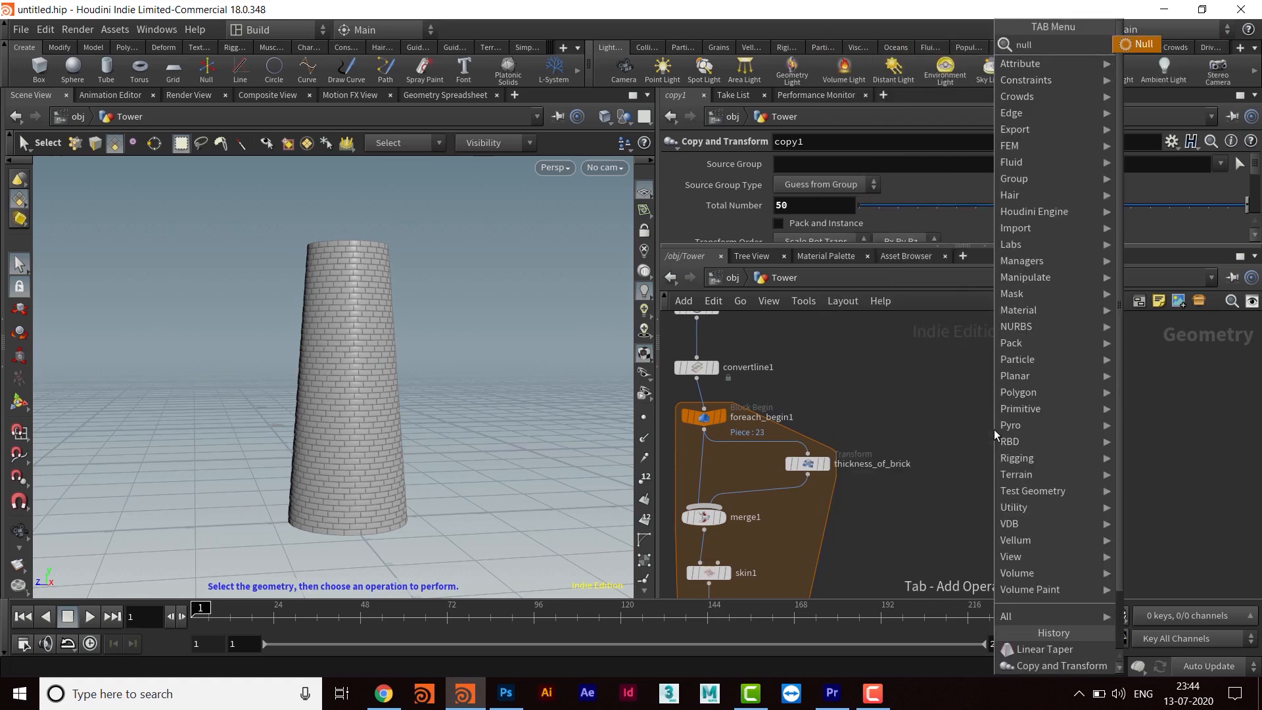
pyautogui.press('Return')
pyautogui.click(992, 428)
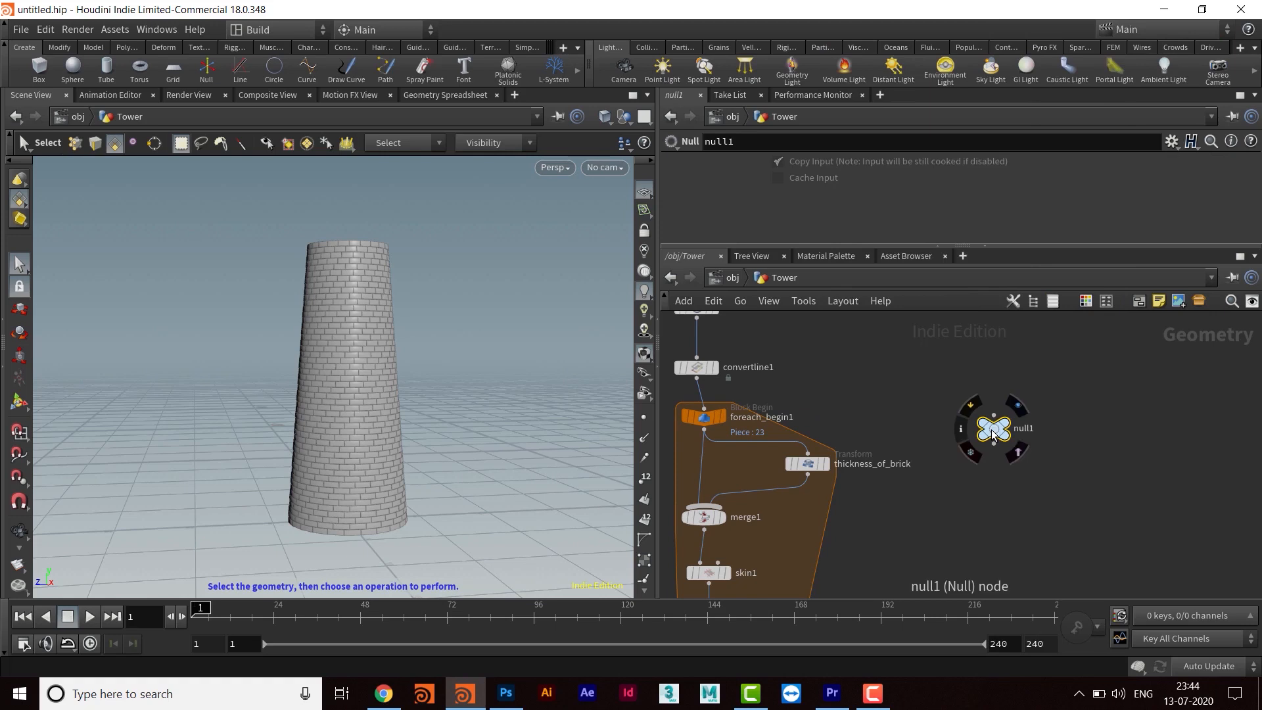
pyautogui.moveTo(991, 428); pyautogui.dragTo(934, 398)
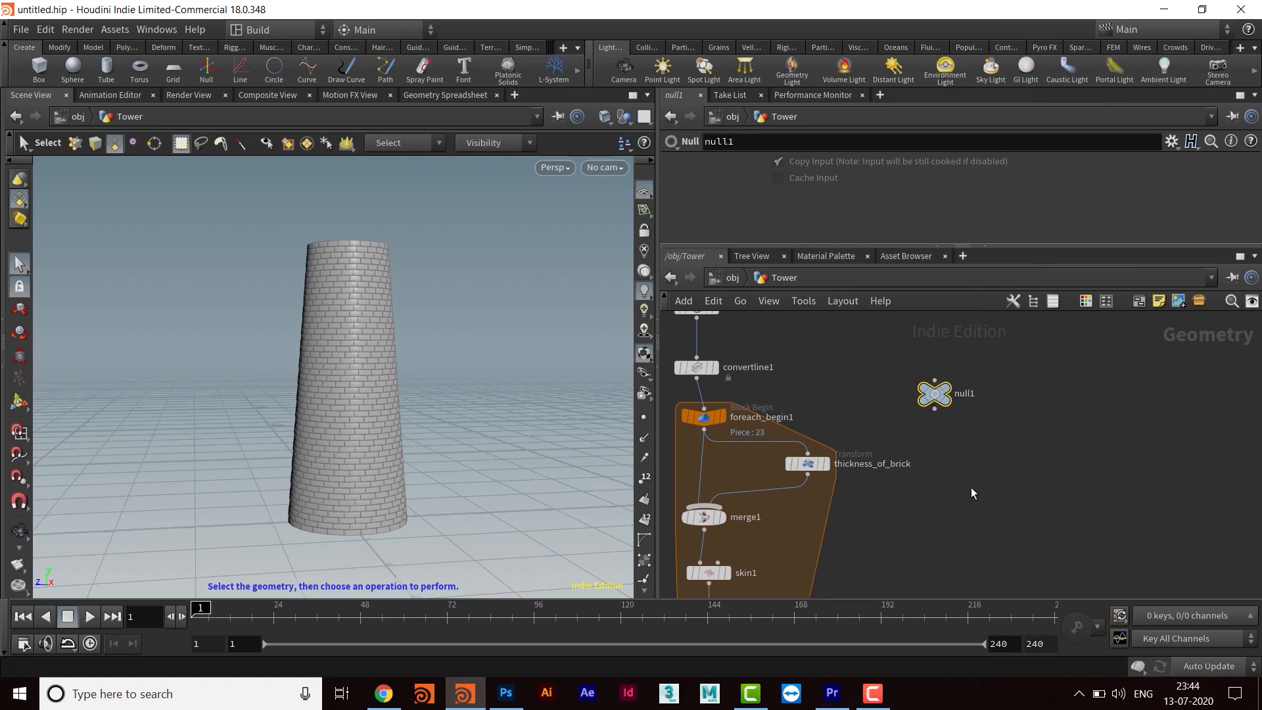
# - Rename the new Null node as Controller
pyautogui.moveTo(945, 414)
pyautogui.mouseDown(button='middle')
pyautogui.moveTo(963, 424)
pyautogui.moveTo(934, 406)
pyautogui.mouseUp(button='middle')
pyautogui.doubleClick(964, 388)
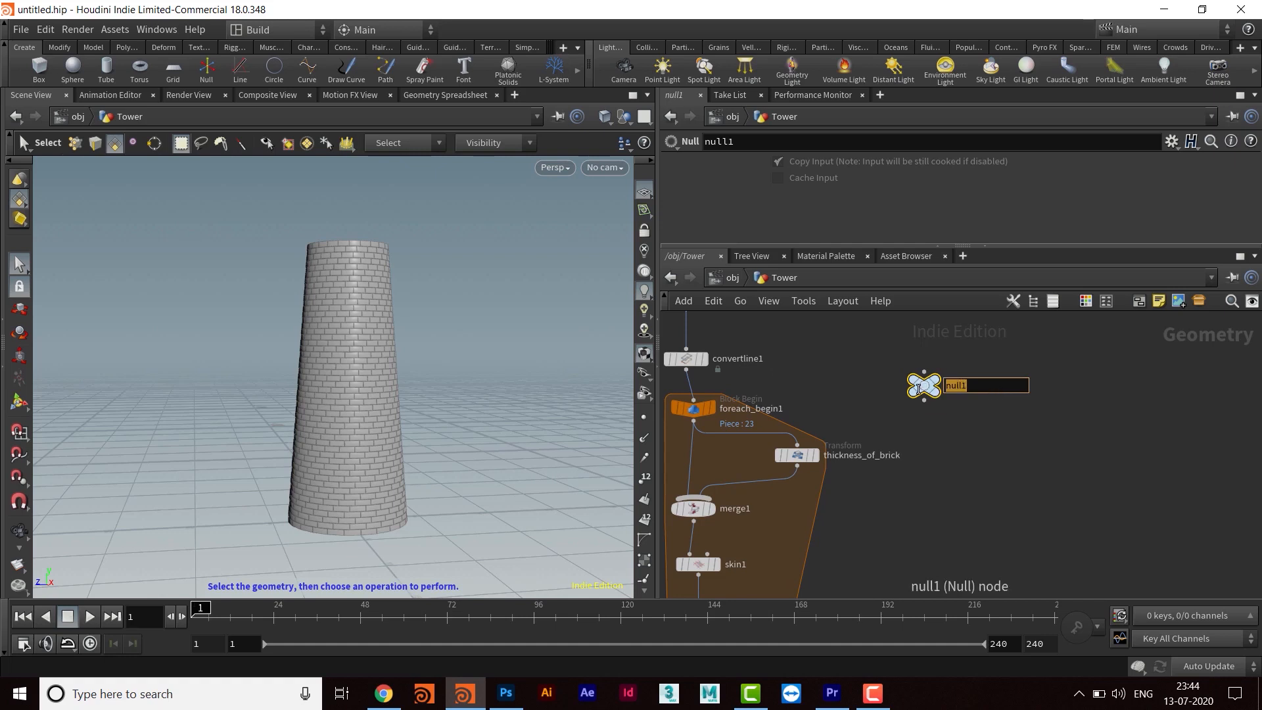
pyautogui.write('Controlle')
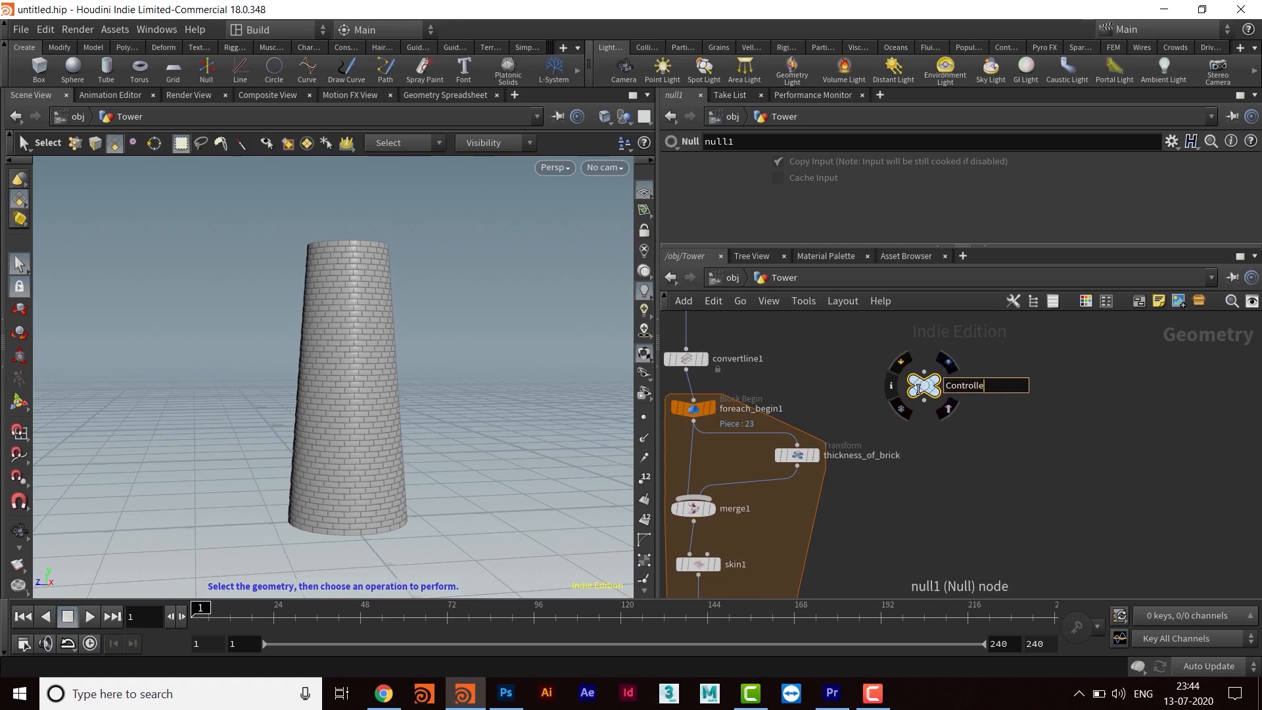
pyautogui.write('r')
pyautogui.press('Return')
pyautogui.moveTo(999, 425); pyautogui.dragTo(969, 467, button='middle')
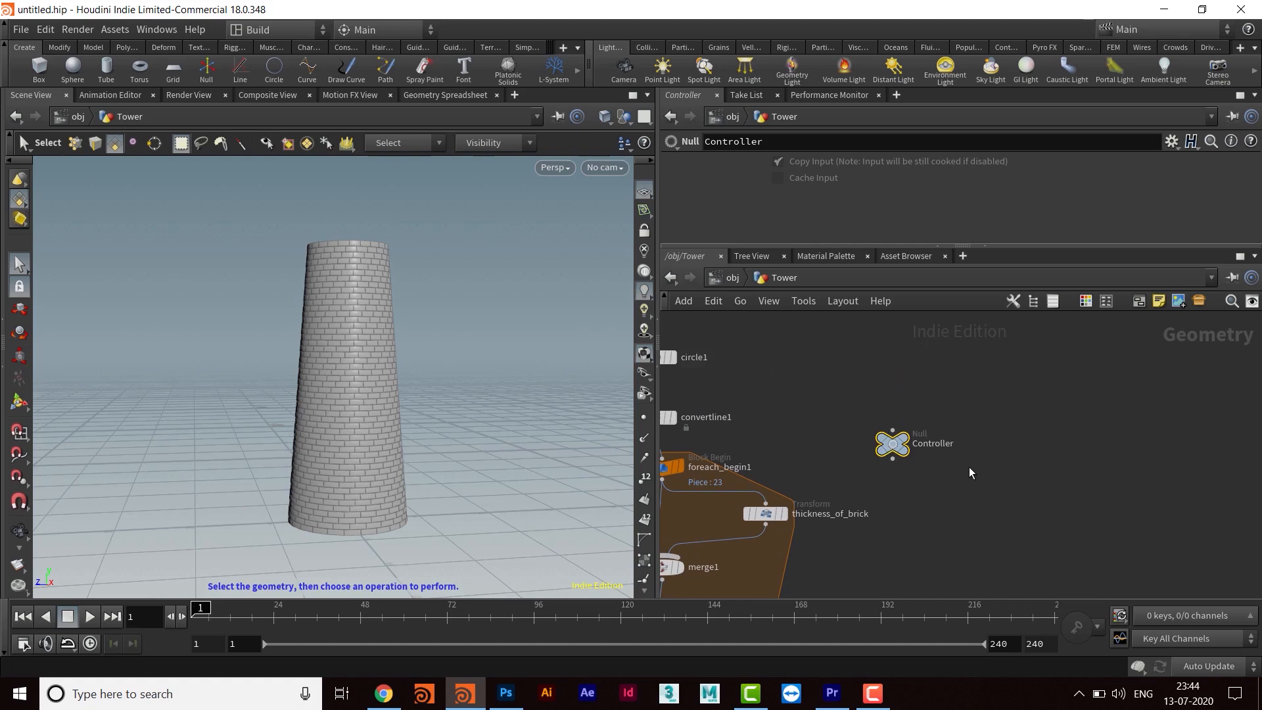
# - Edit the Controller node's parameter interface and make the existing Copy Input and Cache Input parameters invisible
pyautogui.scroll(3, 969, 467)
pyautogui.moveTo(860, 429); pyautogui.dragTo(935, 443)
pyautogui.moveTo(1005, 507); pyautogui.dragTo(966, 464, button='middle')
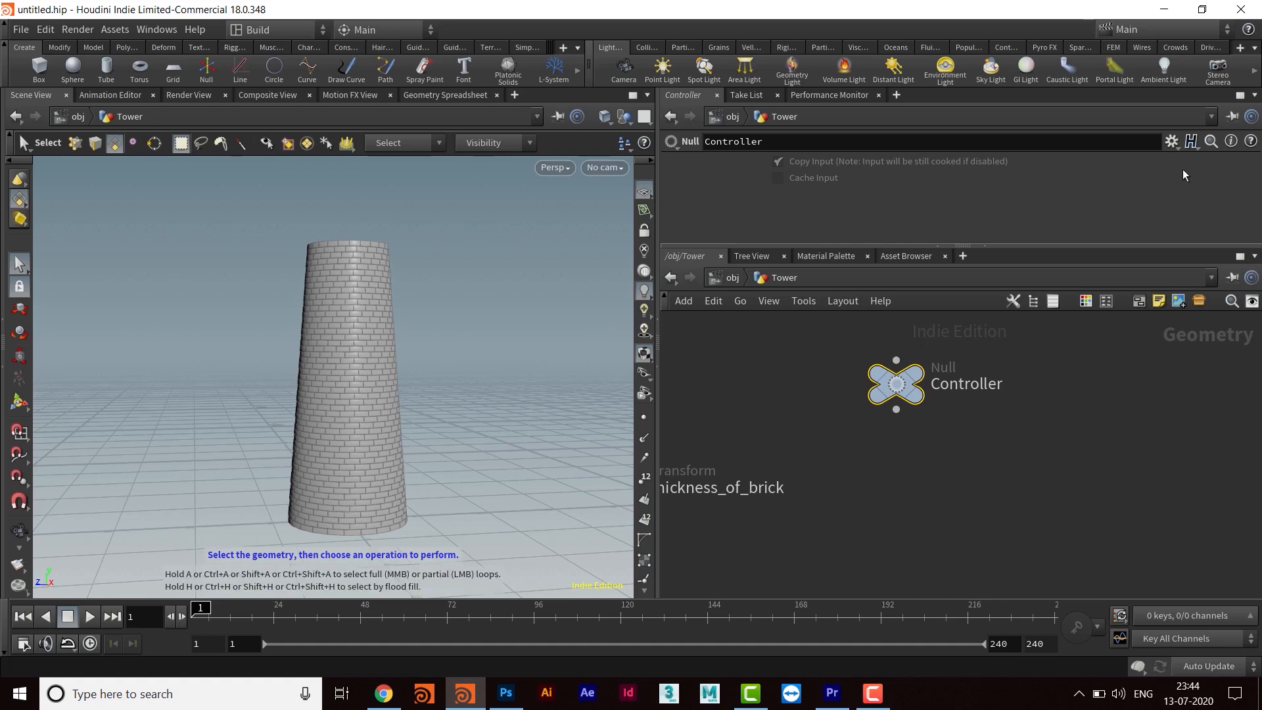
pyautogui.moveTo(896, 385); pyautogui.dragTo(906, 400)
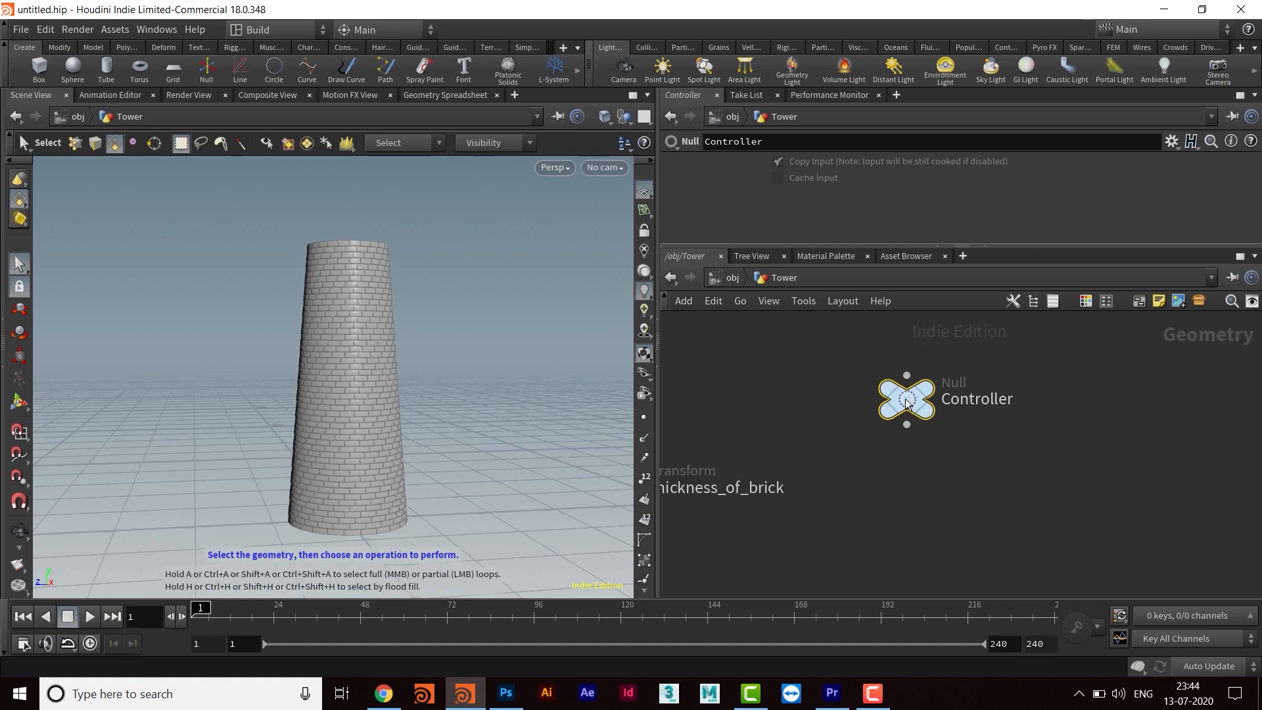
pyautogui.click(1172, 142)
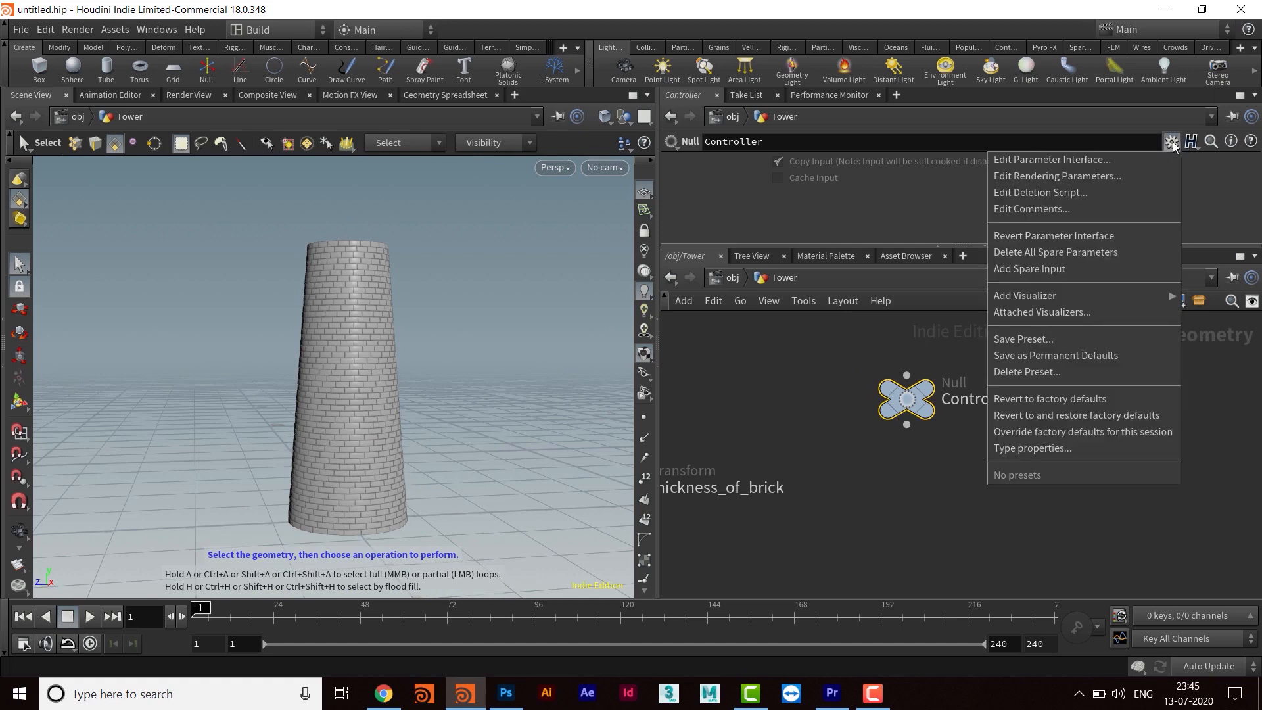
pyautogui.click(1081, 162)
pyautogui.moveTo(769, 7); pyautogui.dragTo(585, 10)
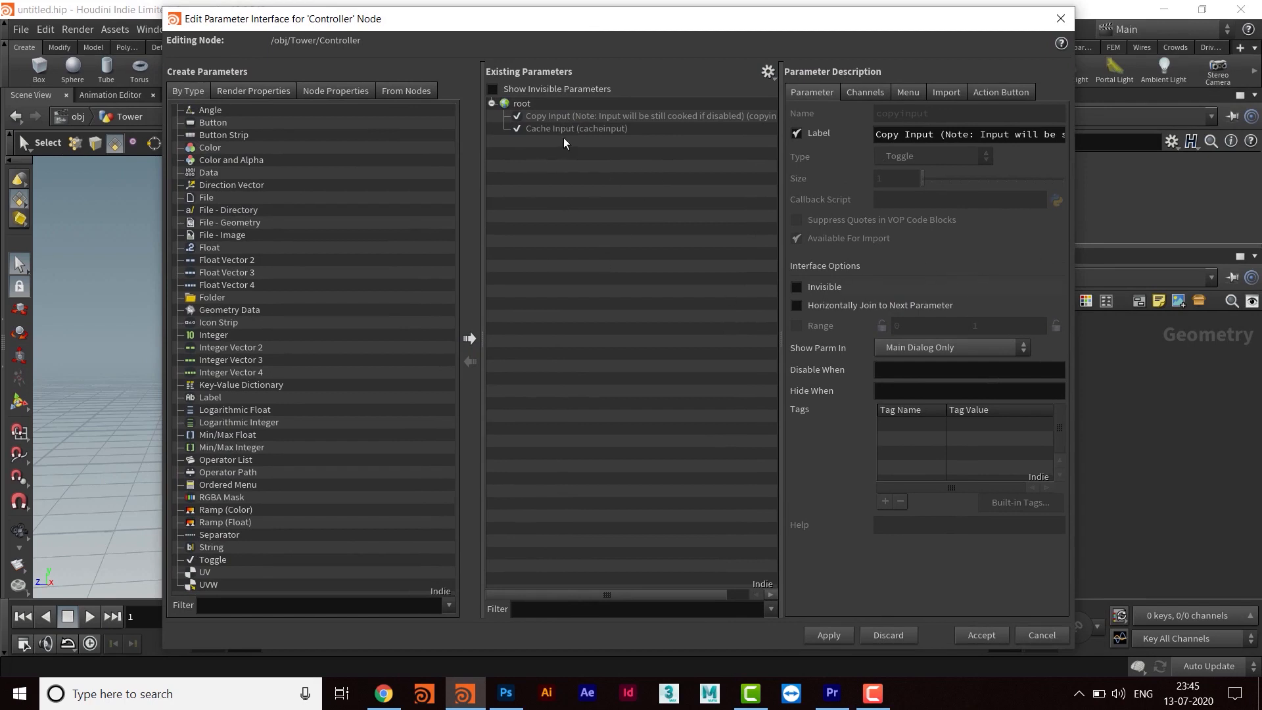
pyautogui.moveTo(555, 115); pyautogui.dragTo(562, 129)
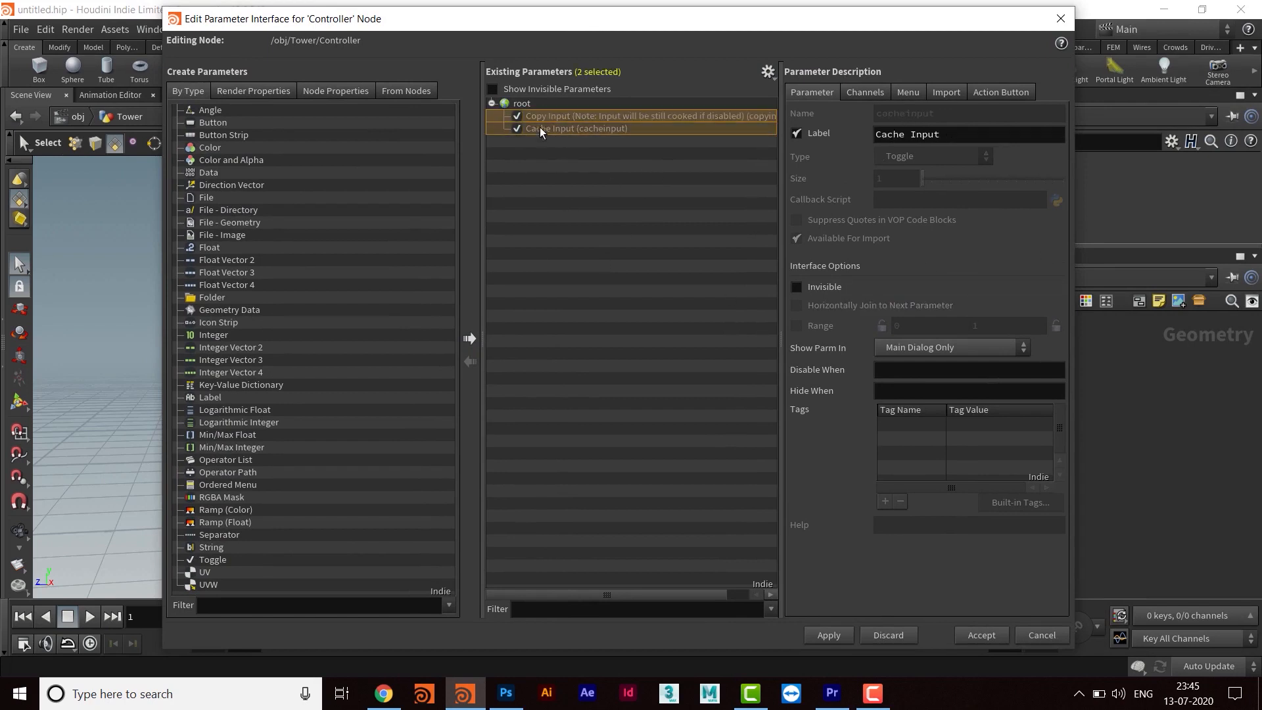
pyautogui.click(796, 286)
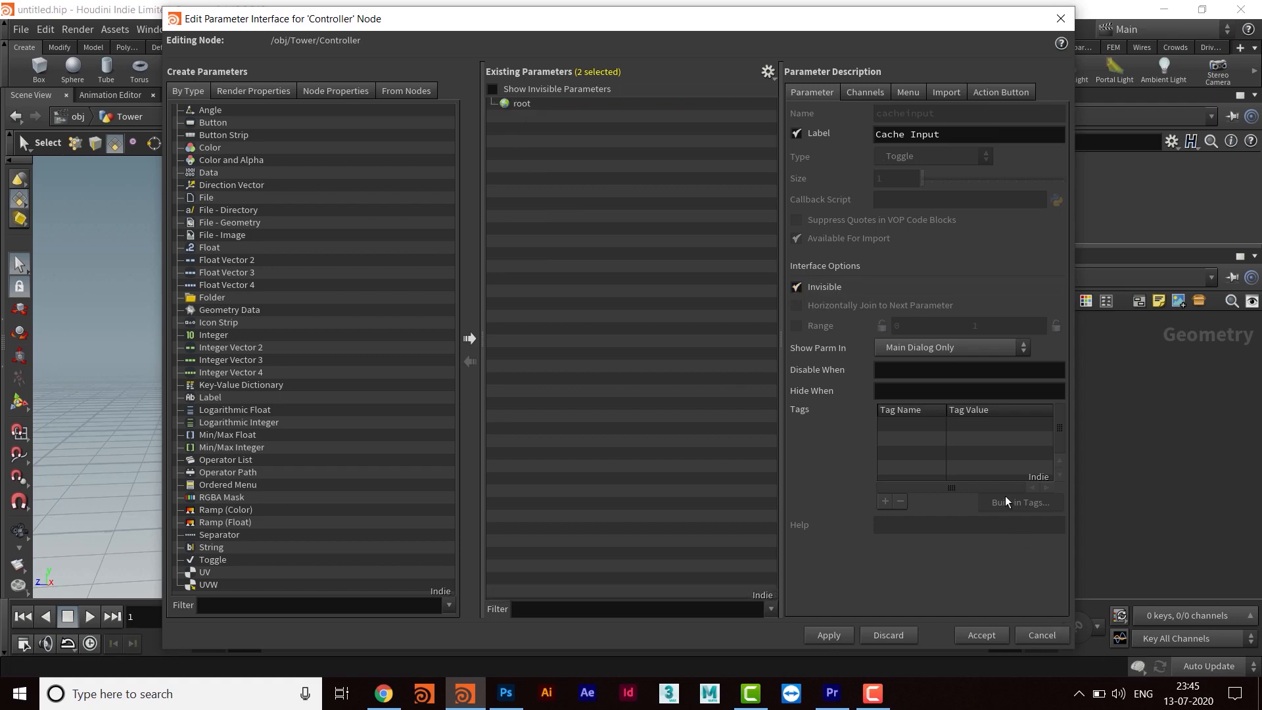
pyautogui.click(873, 693)
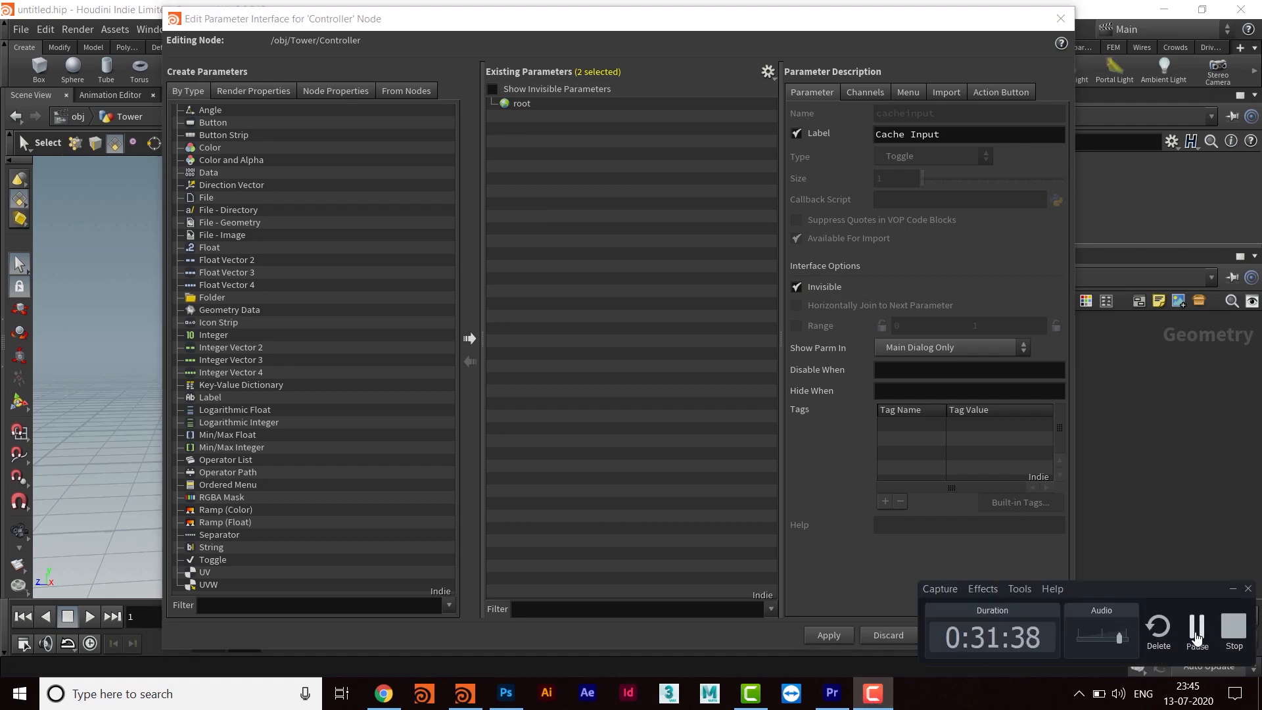
pyautogui.click(1196, 631)
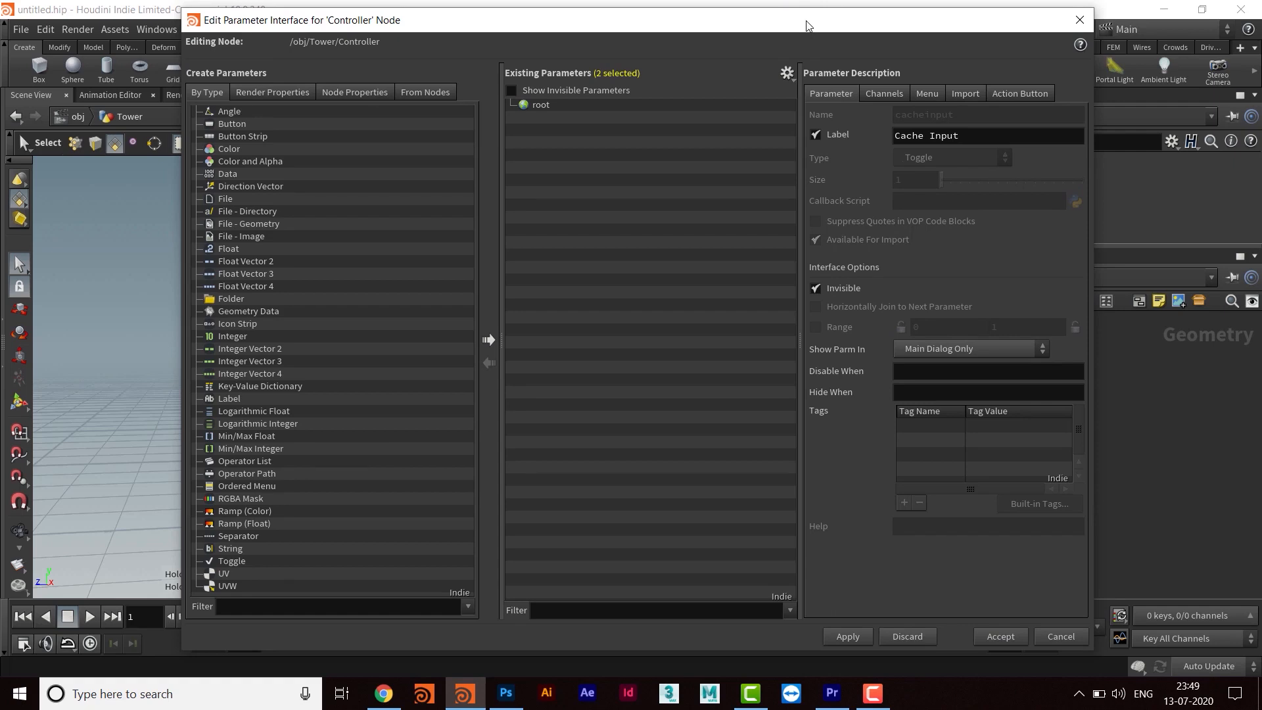
# - Add a Folder parameter directly under root in the Controller node's parameter interface
pyautogui.moveTo(806, 21); pyautogui.dragTo(806, 19)
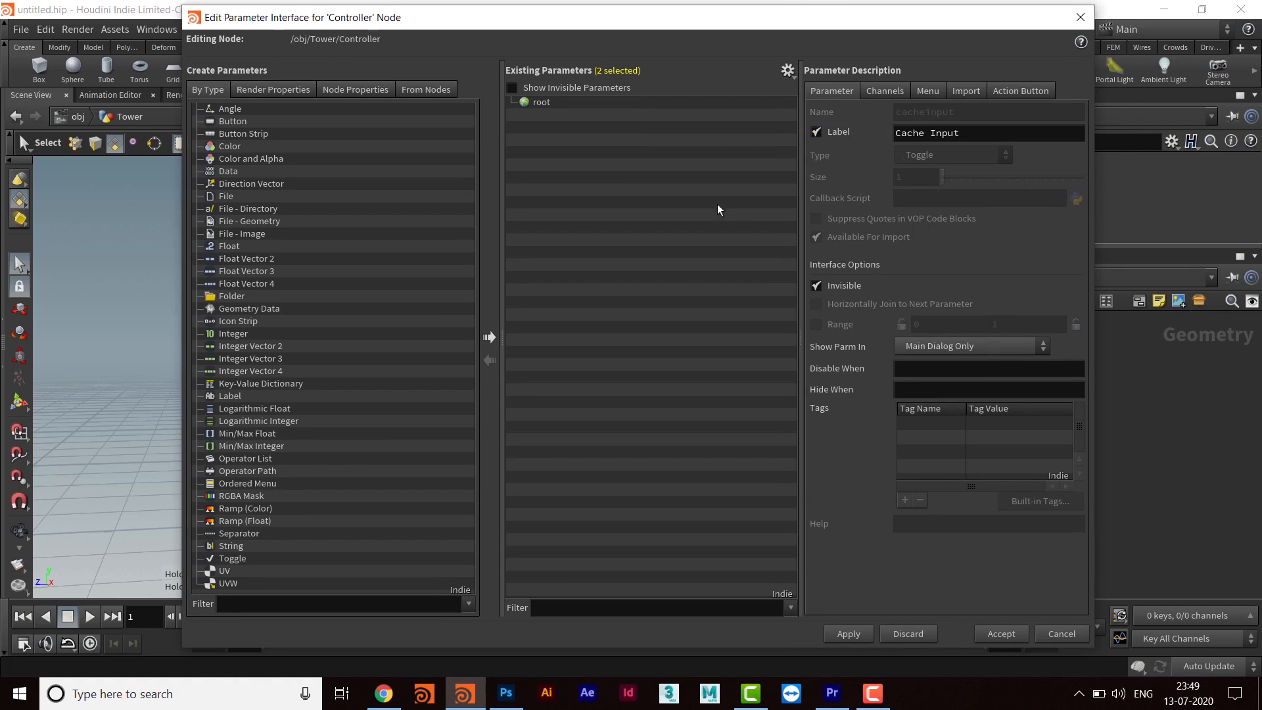
pyautogui.moveTo(740, 26); pyautogui.dragTo(662, 61)
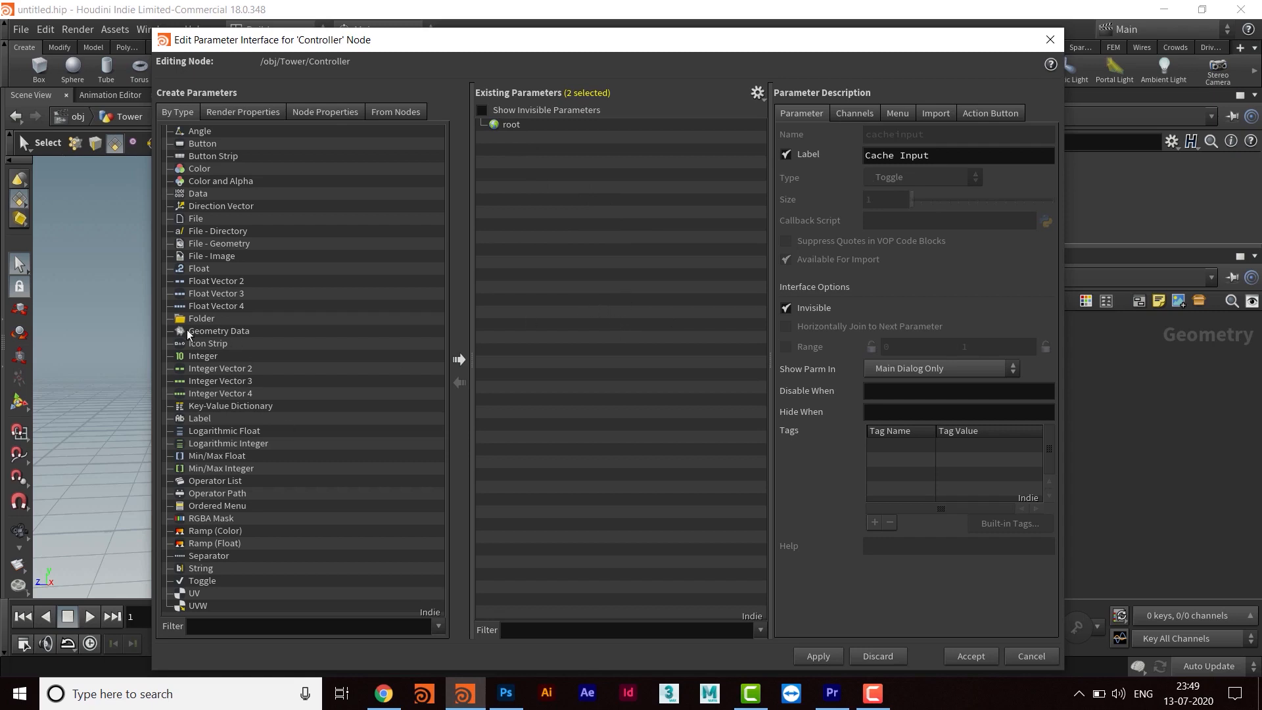
pyautogui.moveTo(196, 319); pyautogui.dragTo(536, 206)
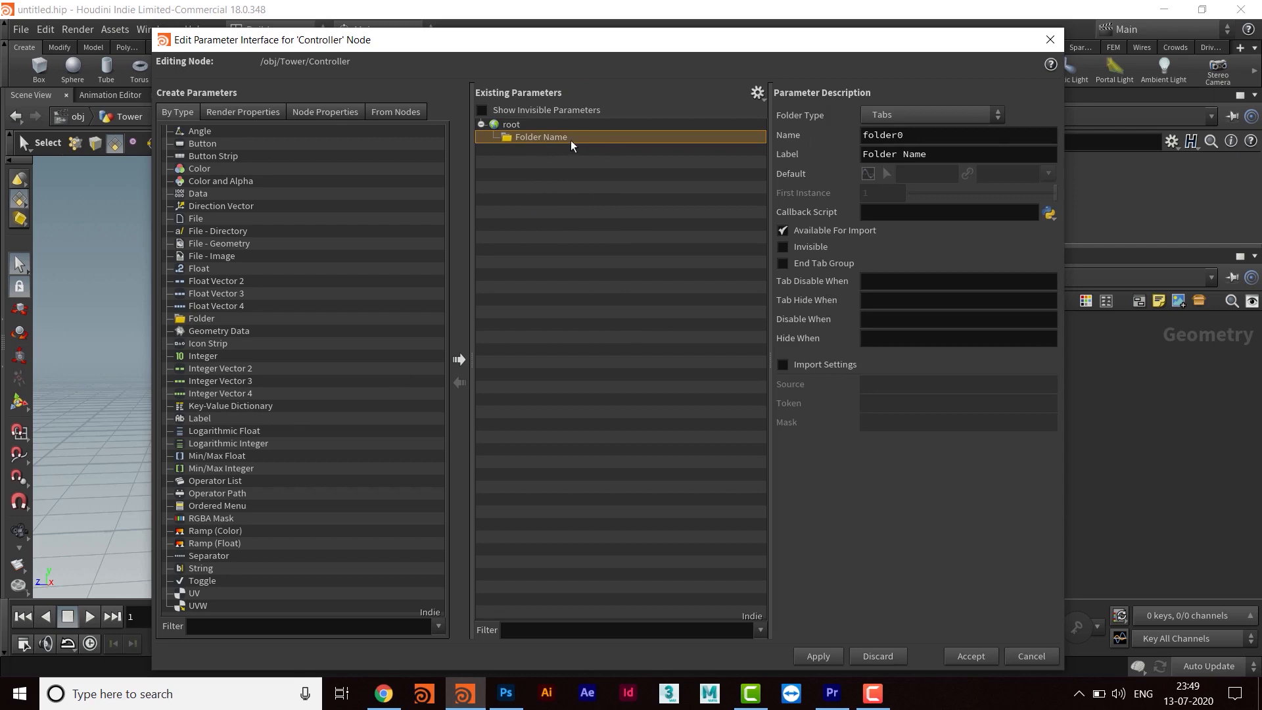
# - Set the new folder's name to tower and its label to Tower, and apply the change
pyautogui.doubleClick(932, 136)
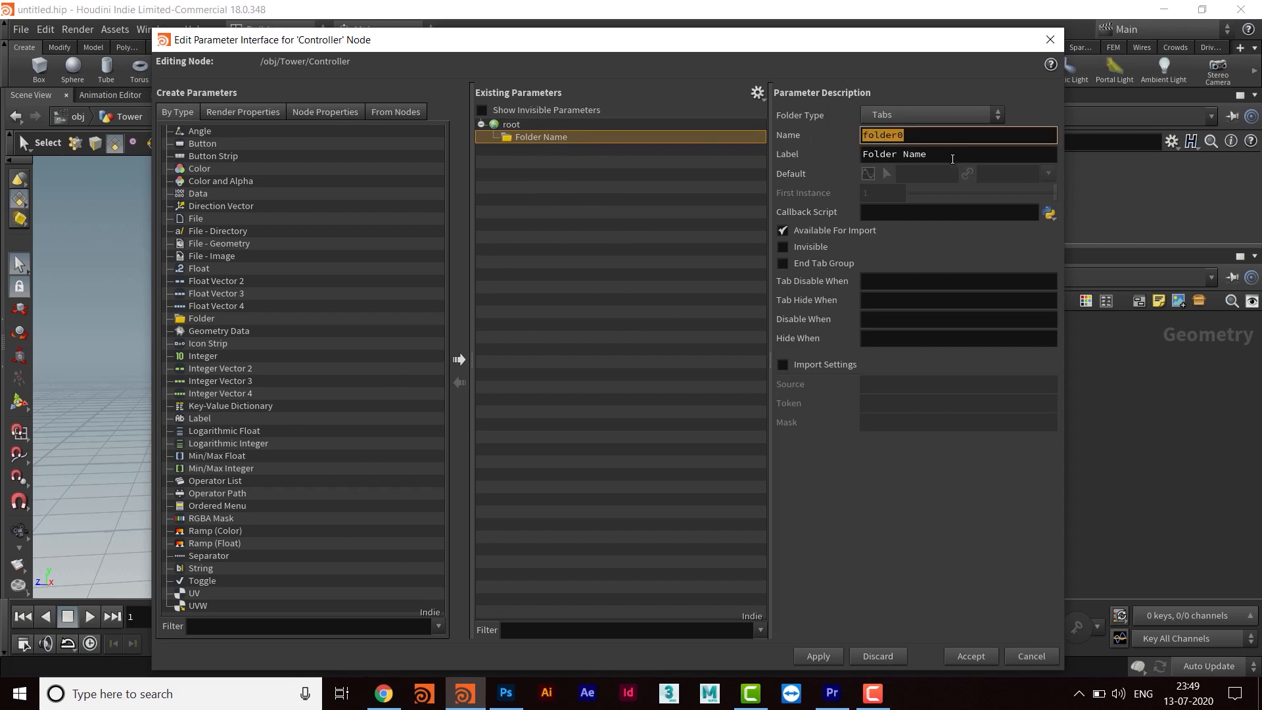
pyautogui.click(910, 131)
pyautogui.doubleClick(948, 136)
pyautogui.moveTo(869, 41); pyautogui.dragTo(851, 29)
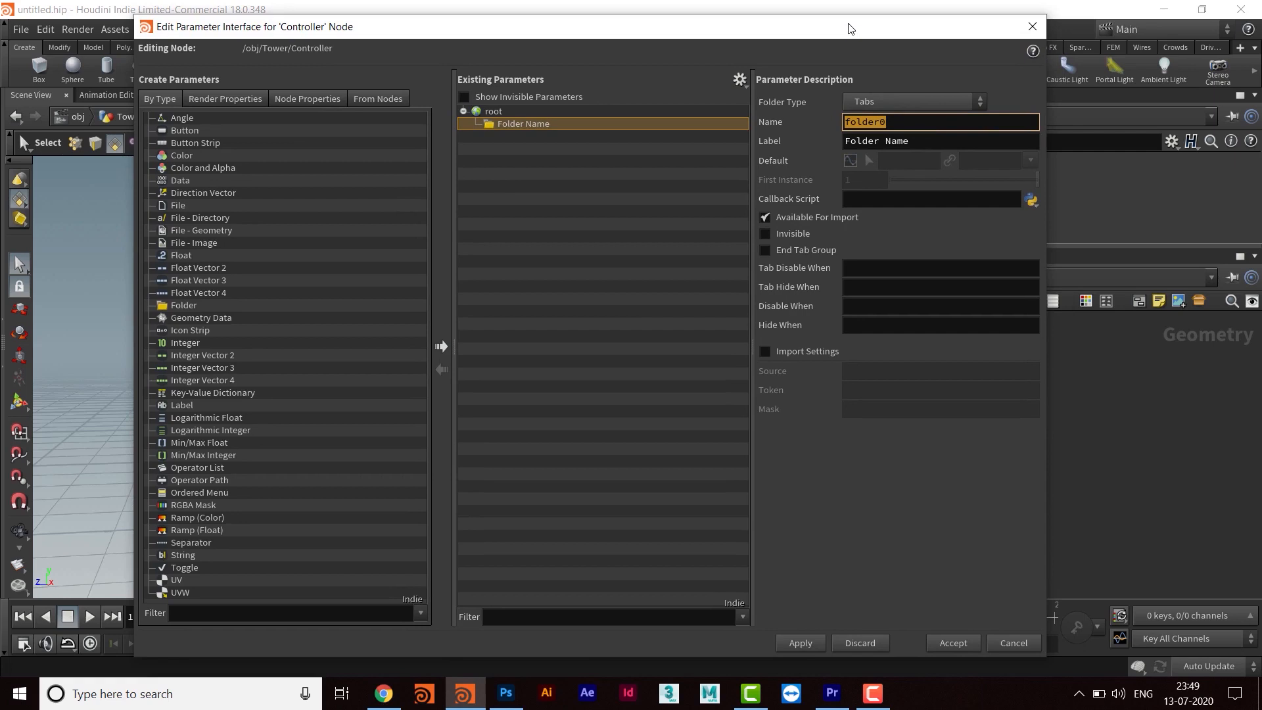
pyautogui.moveTo(850, 28); pyautogui.dragTo(868, 28)
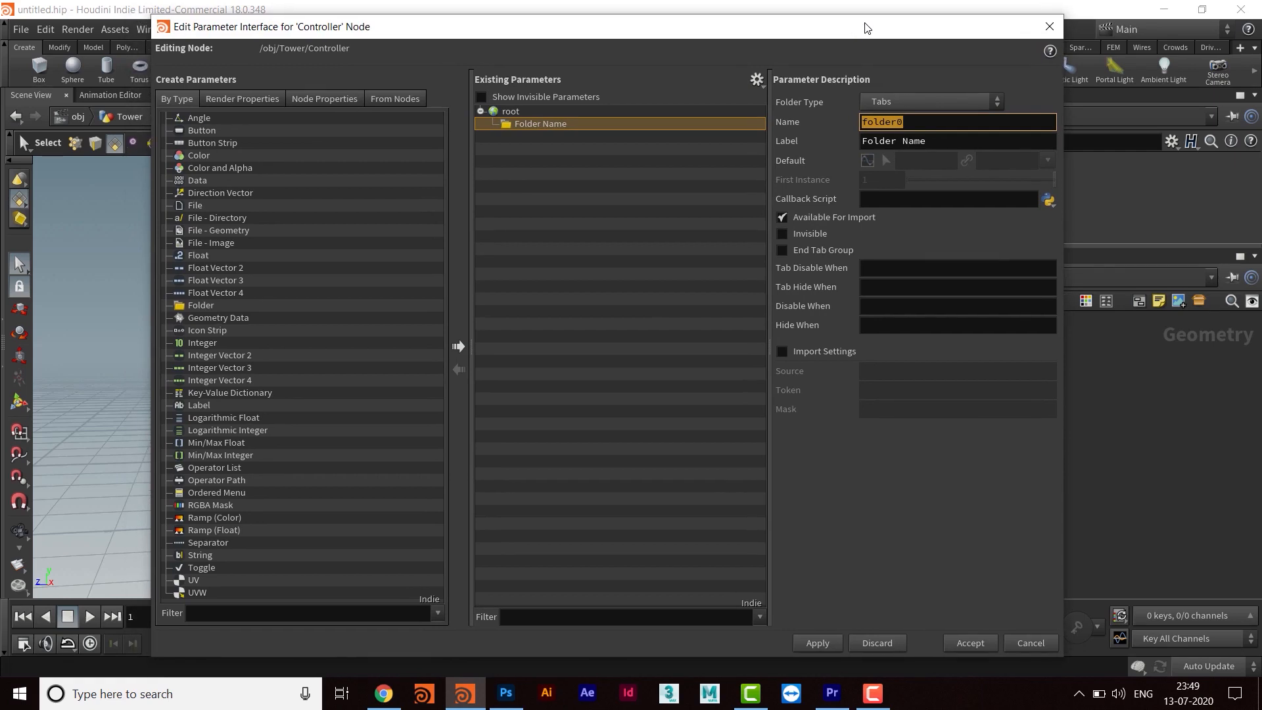
pyautogui.moveTo(935, 143); pyautogui.dragTo(836, 155)
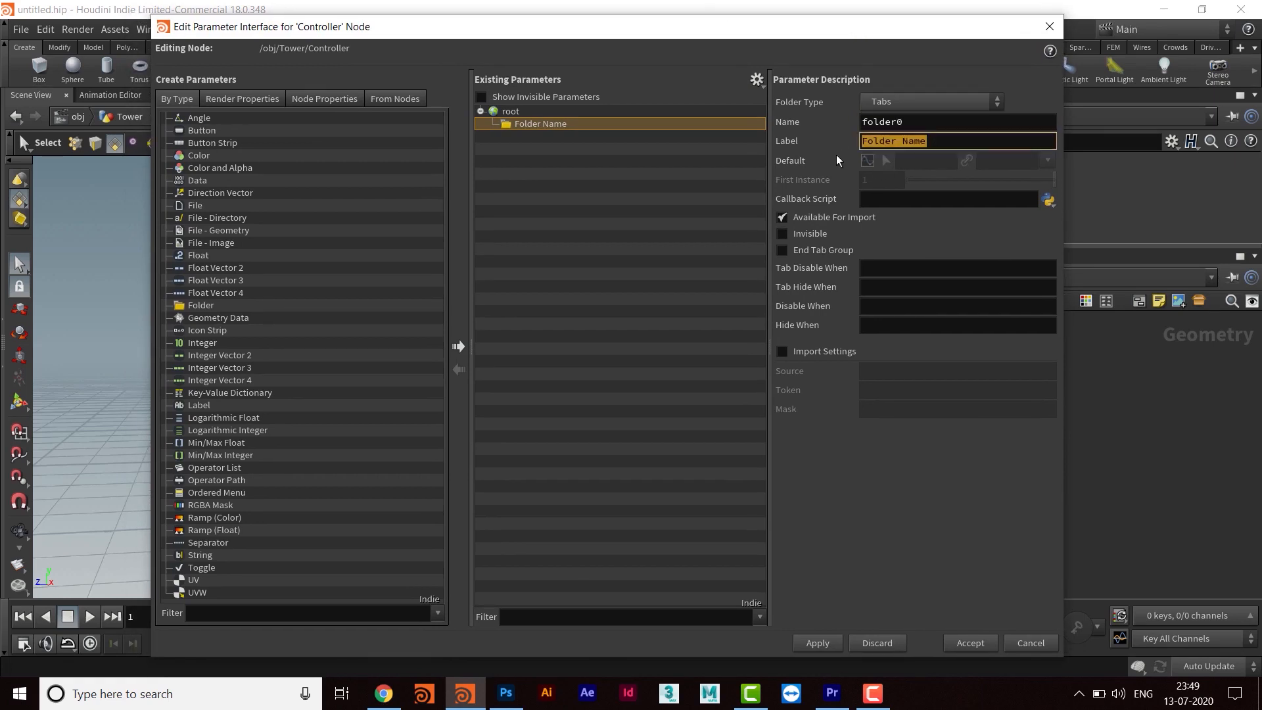
pyautogui.moveTo(841, 38); pyautogui.dragTo(846, 58)
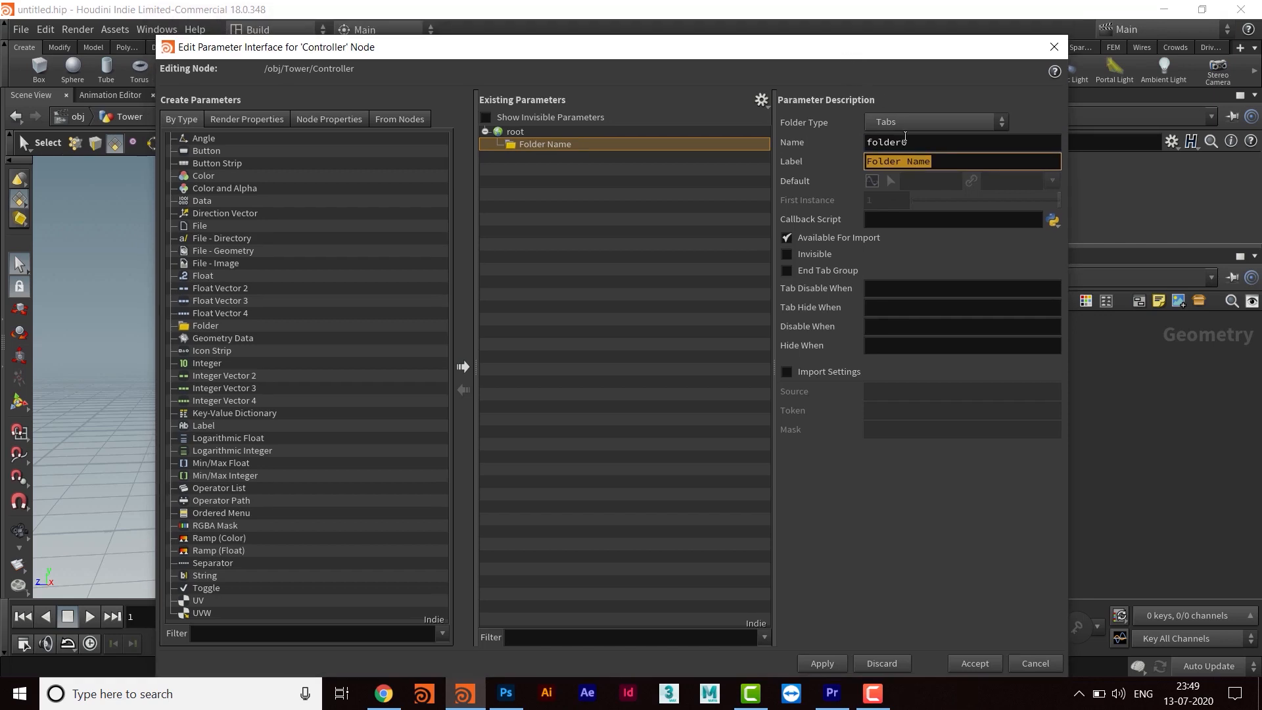
pyautogui.moveTo(922, 143); pyautogui.dragTo(856, 140)
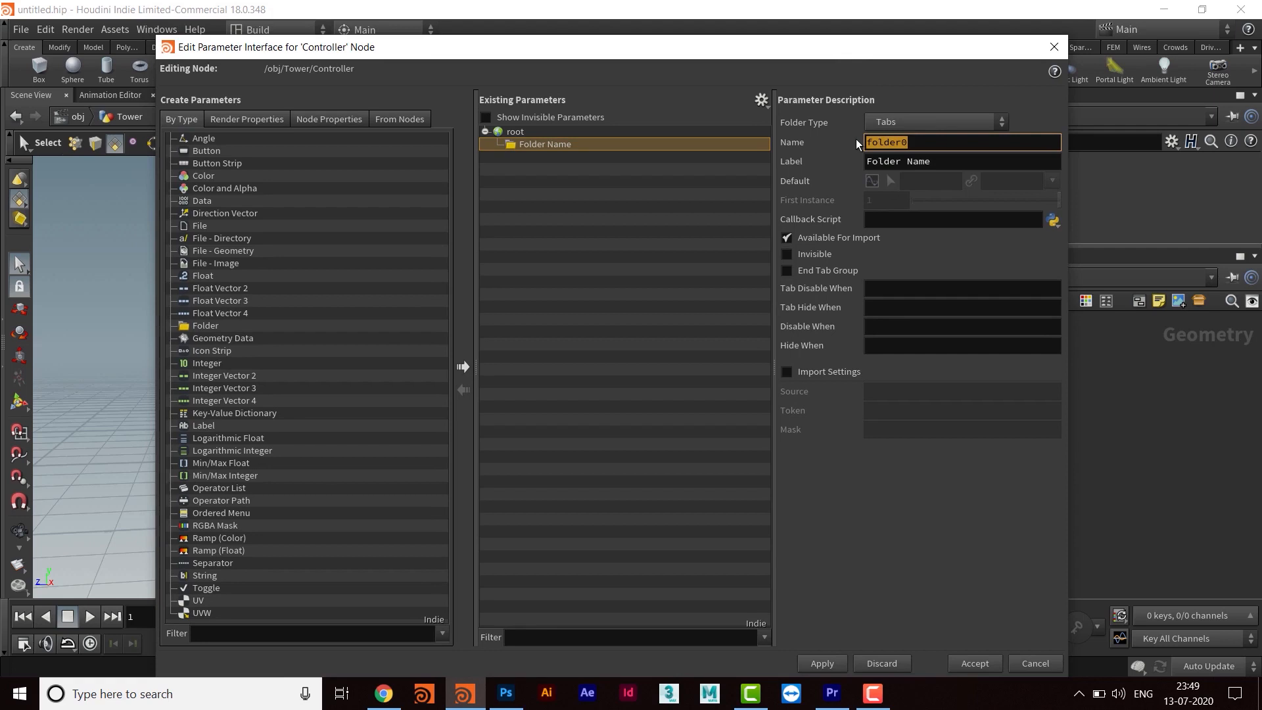
pyautogui.moveTo(933, 162); pyautogui.dragTo(842, 156)
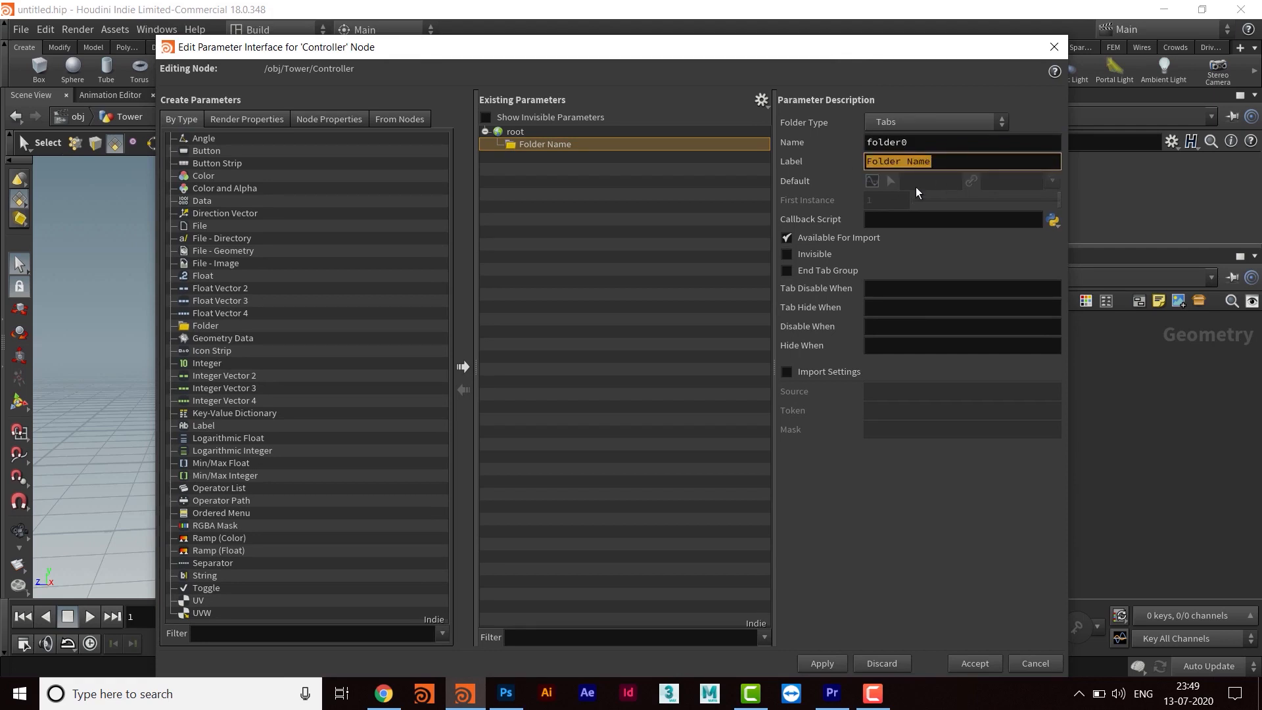
pyautogui.moveTo(921, 142); pyautogui.dragTo(820, 142)
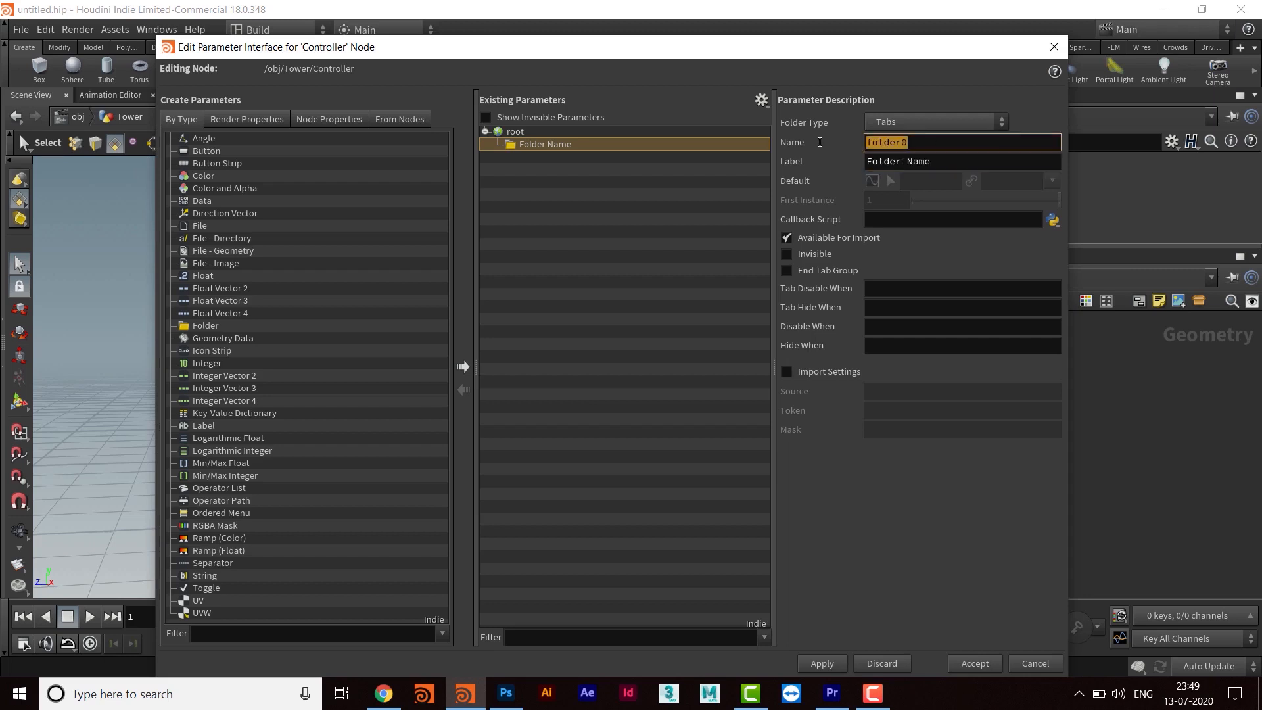
pyautogui.write('tower')
pyautogui.press('Tab')
pyautogui.write('Tower')
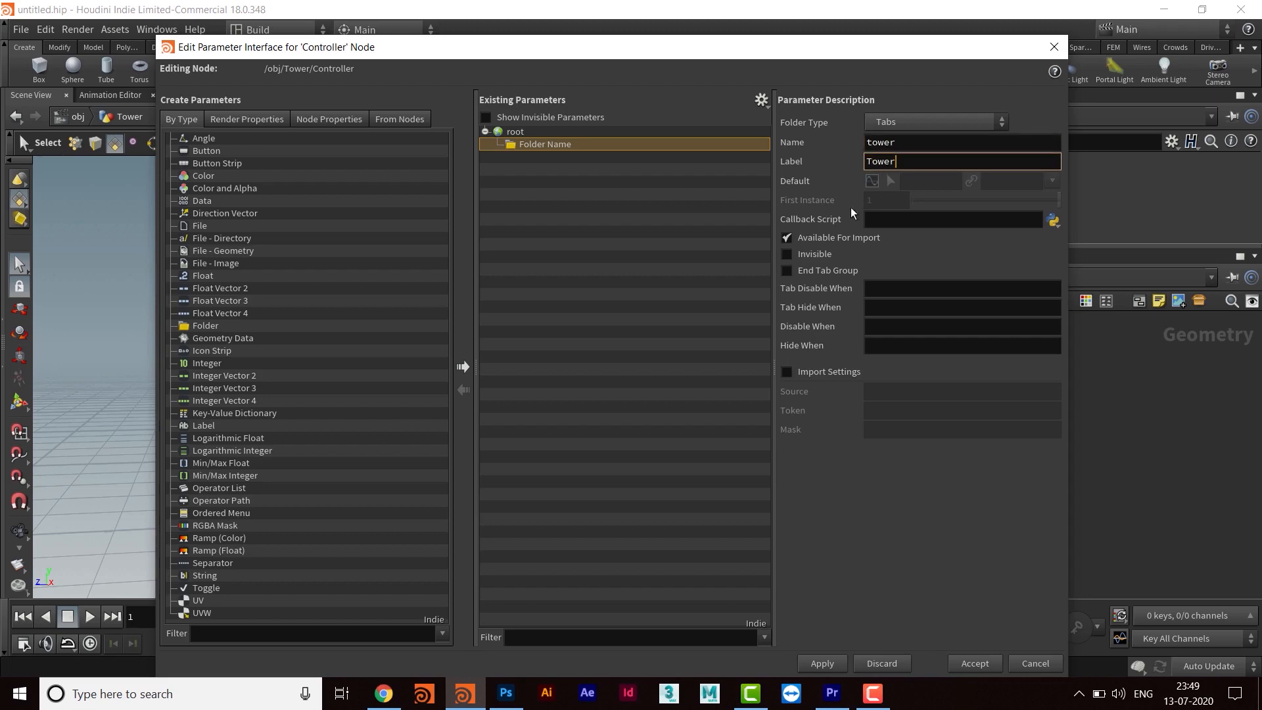
pyautogui.moveTo(906, 52); pyautogui.dragTo(904, 34)
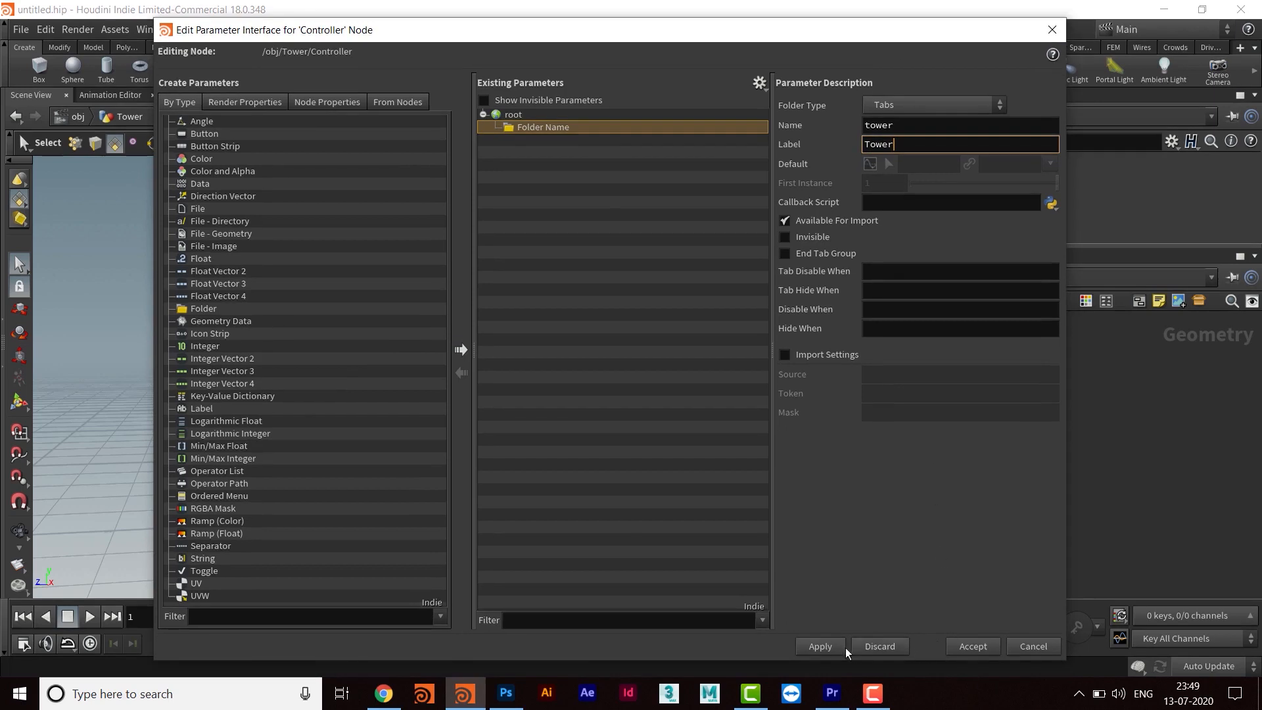
pyautogui.click(818, 646)
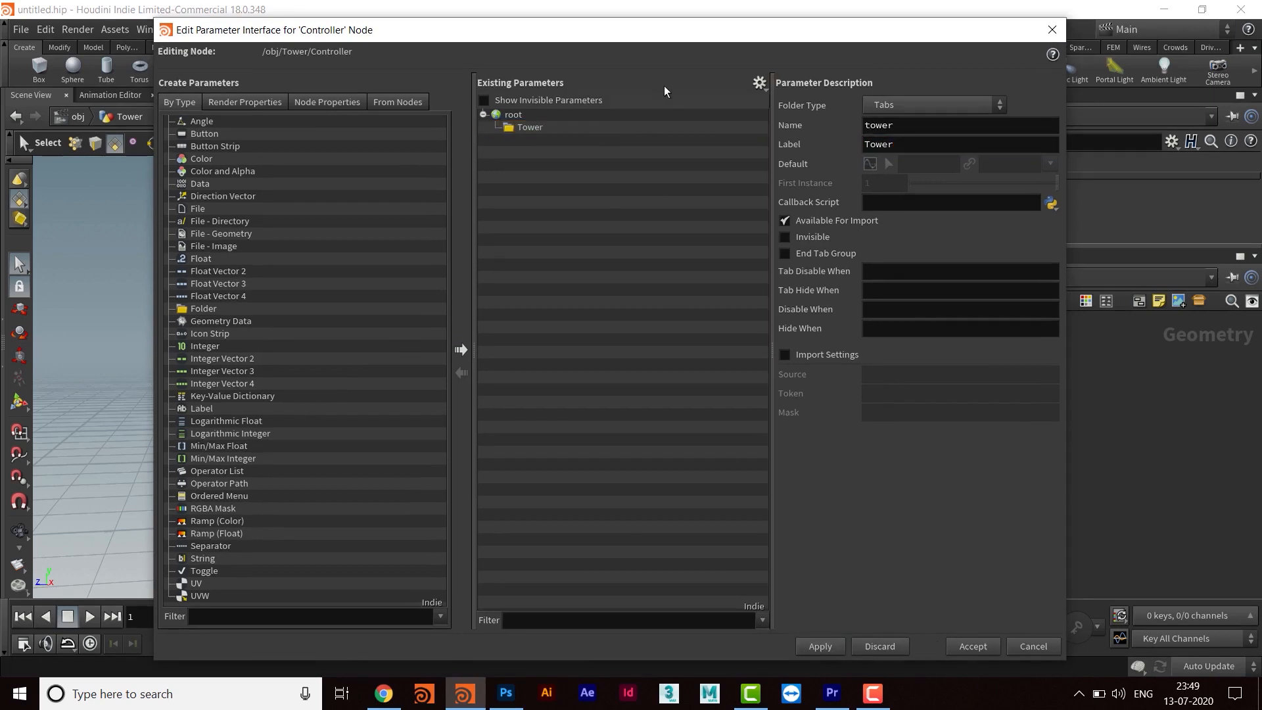
# - Enlarge the parameter pane above the network editor to inspect the Controller's Tower tab, keeping the interface editor open
pyautogui.moveTo(756, 27); pyautogui.dragTo(315, 56)
pyautogui.moveTo(659, 221); pyautogui.dragTo(1028, 431)
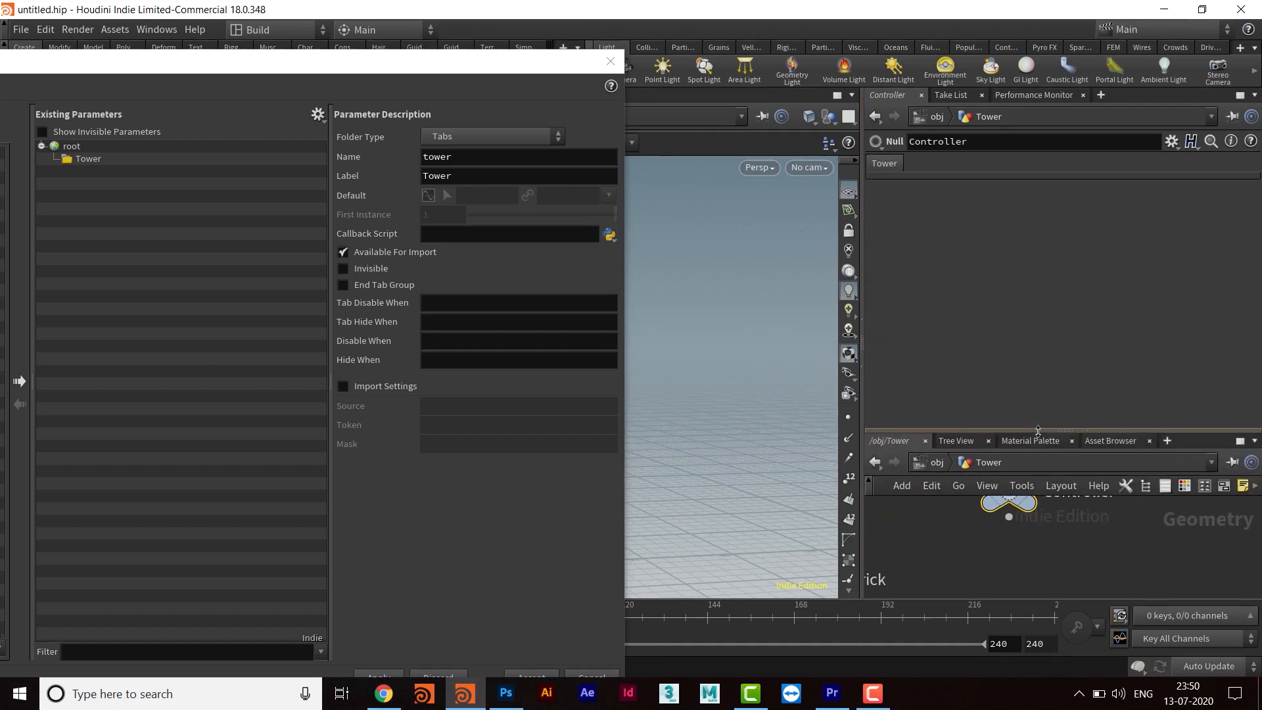
pyautogui.moveTo(397, 62); pyautogui.dragTo(841, 36)
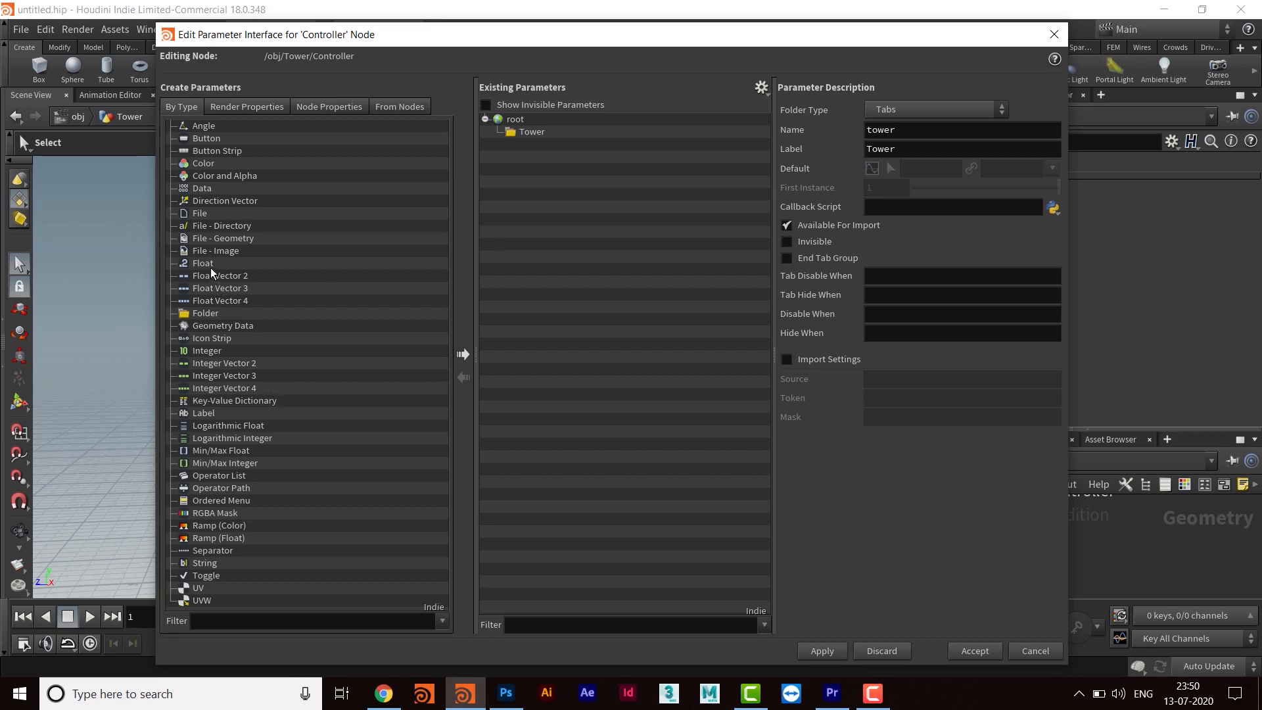
# - Add a Float parameter named rot with the label Radius of Tower inside the Tower folder and apply it
pyautogui.moveTo(200, 263); pyautogui.dragTo(532, 132)
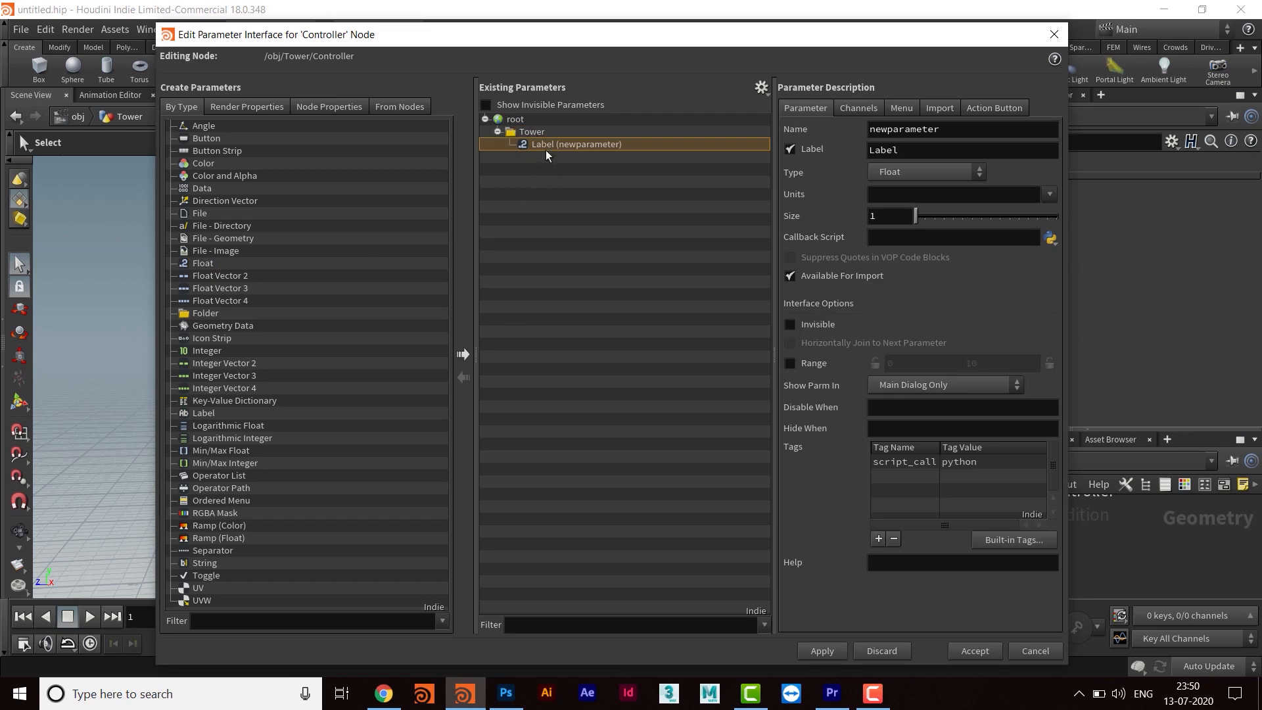
pyautogui.moveTo(789, 40); pyautogui.dragTo(646, 35)
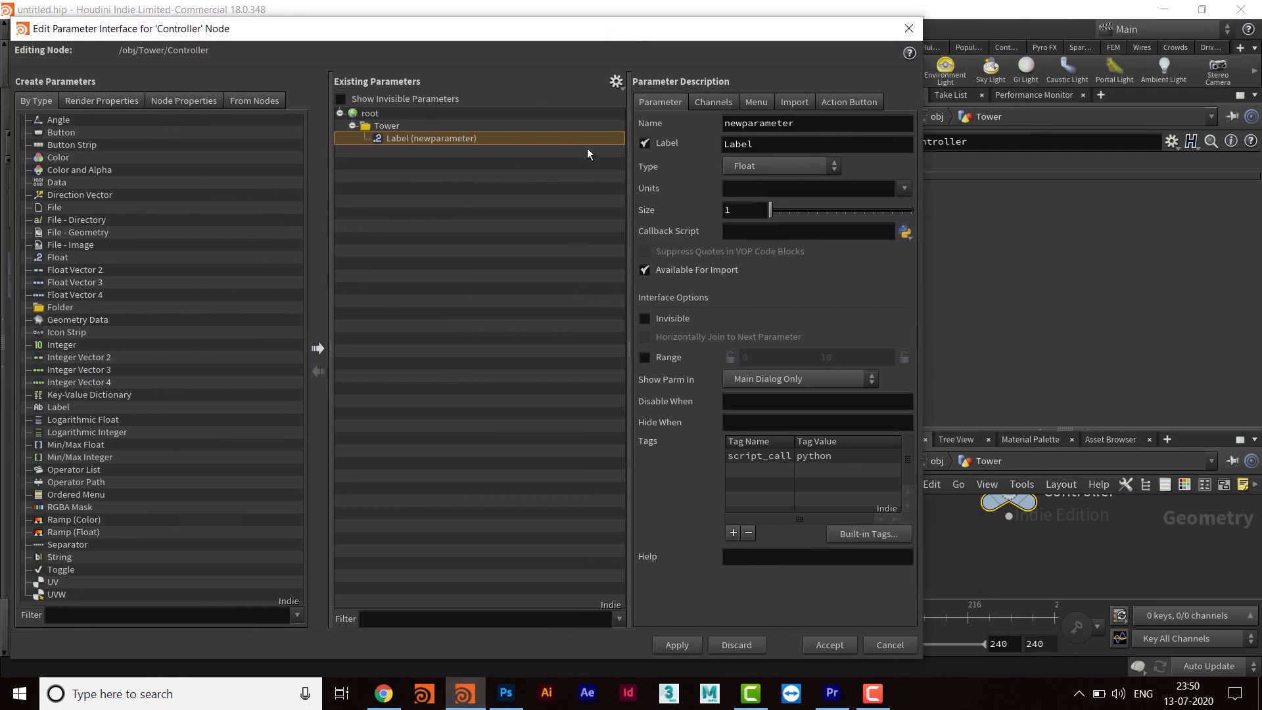
pyautogui.moveTo(810, 123); pyautogui.dragTo(590, 123)
pyautogui.write('rot')
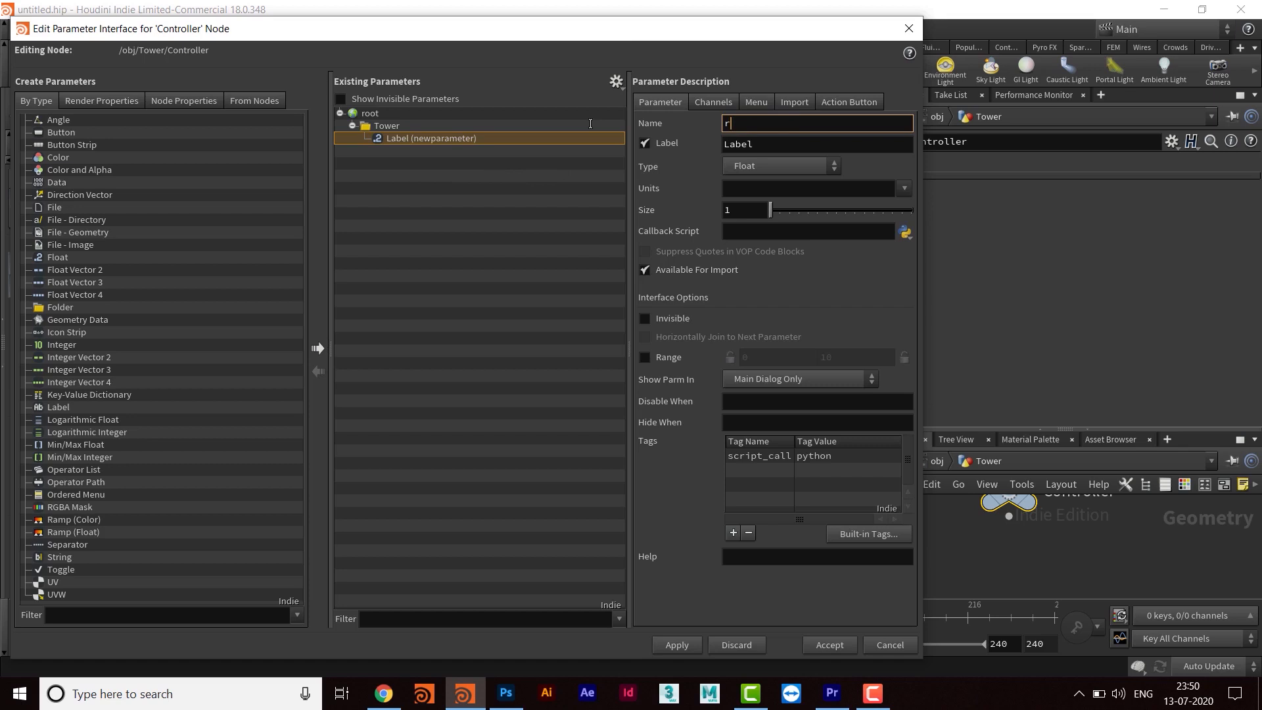
pyautogui.press('Tab')
pyautogui.write('Radiu')
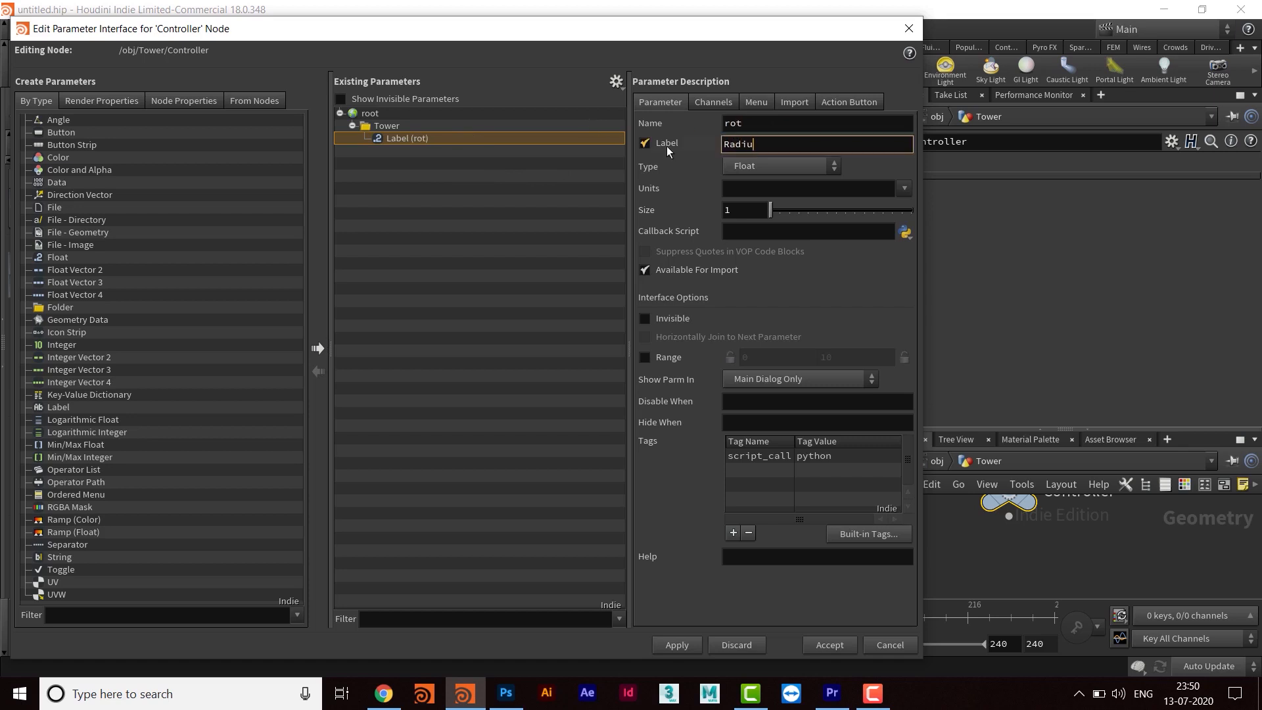
pyautogui.write('s of Tower')
pyautogui.moveTo(754, 38); pyautogui.dragTo(773, 31)
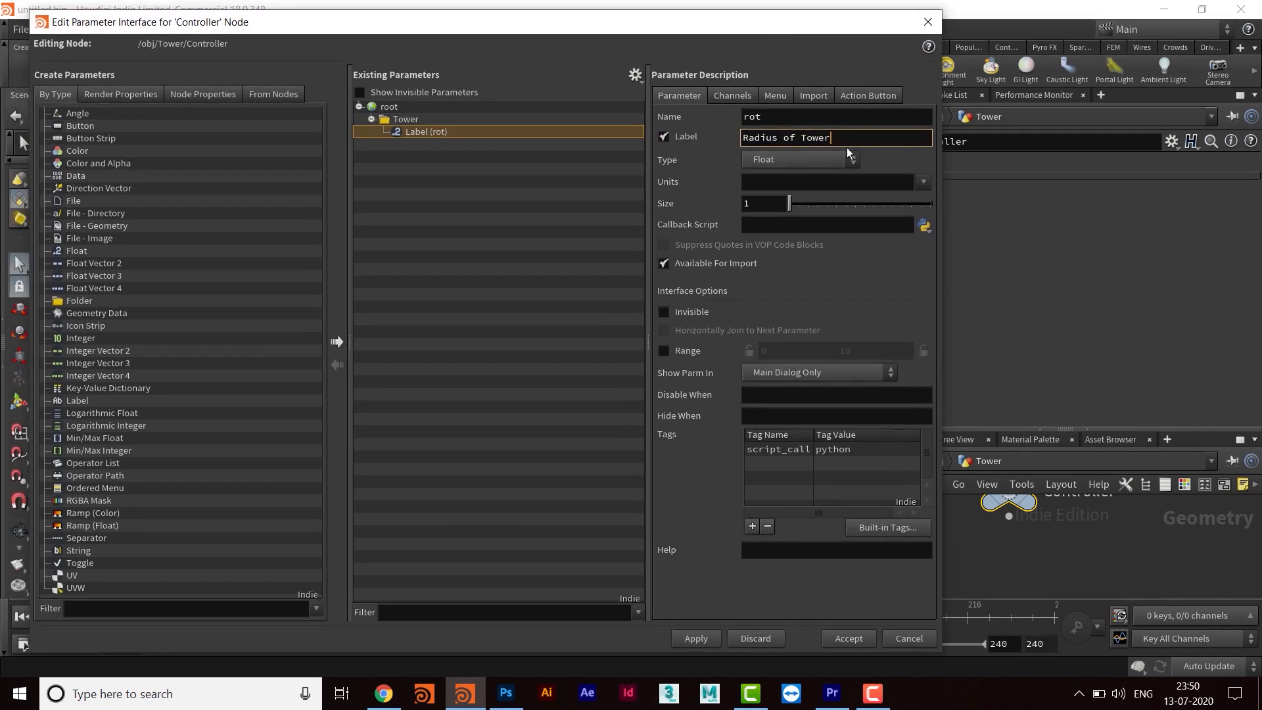
pyautogui.click(697, 638)
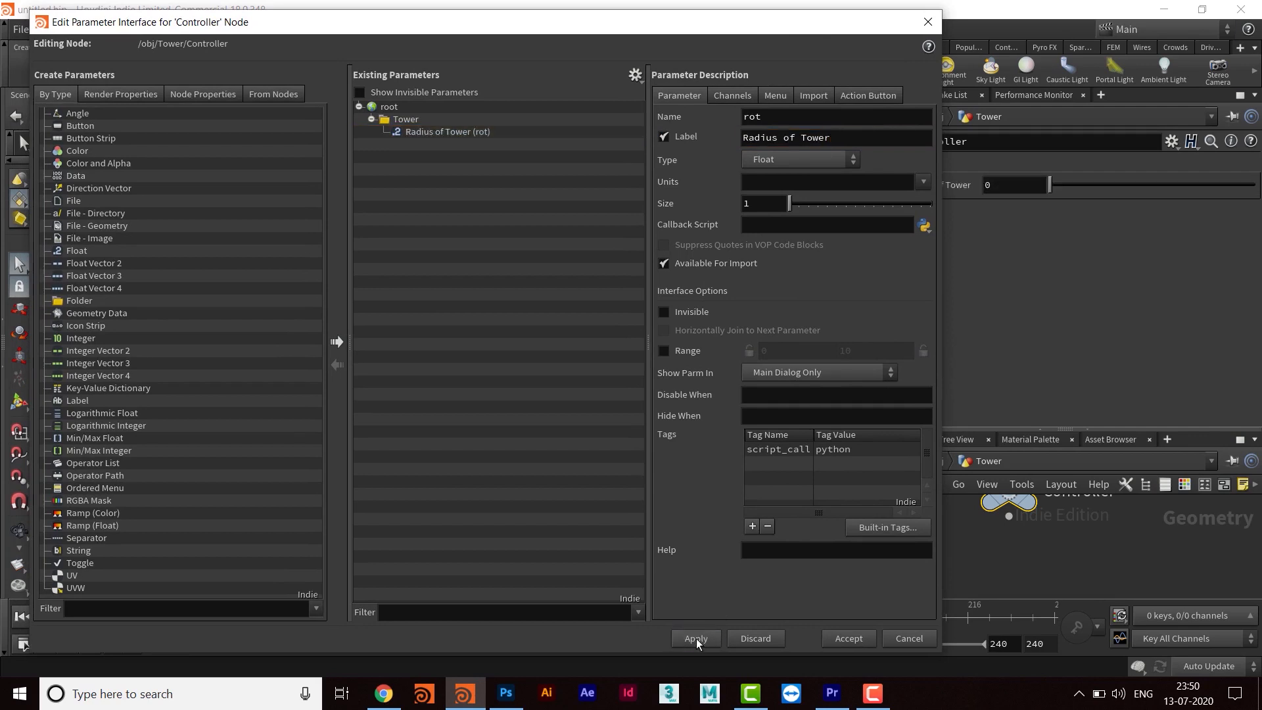
# - Add an Integer parameter named nob with the label Number of Bricks to the Tower folder and apply it
pyautogui.moveTo(704, 35); pyautogui.dragTo(732, 37)
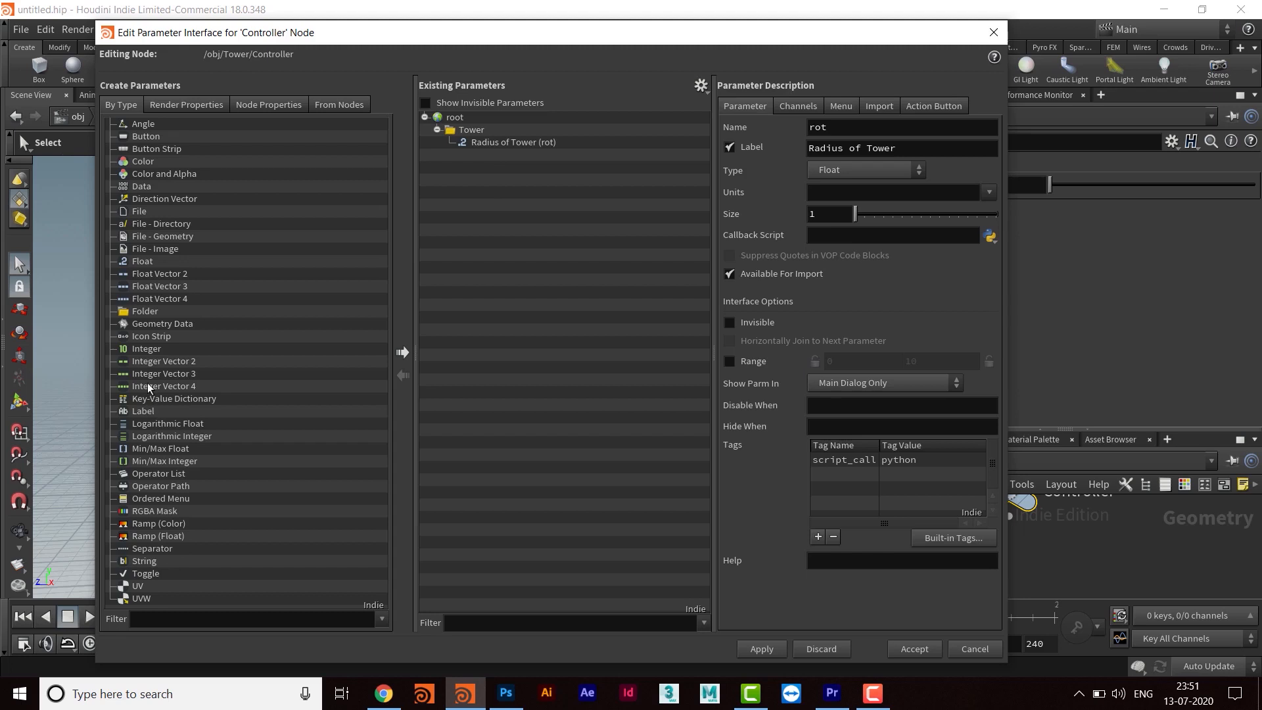
pyautogui.moveTo(148, 349); pyautogui.dragTo(480, 136)
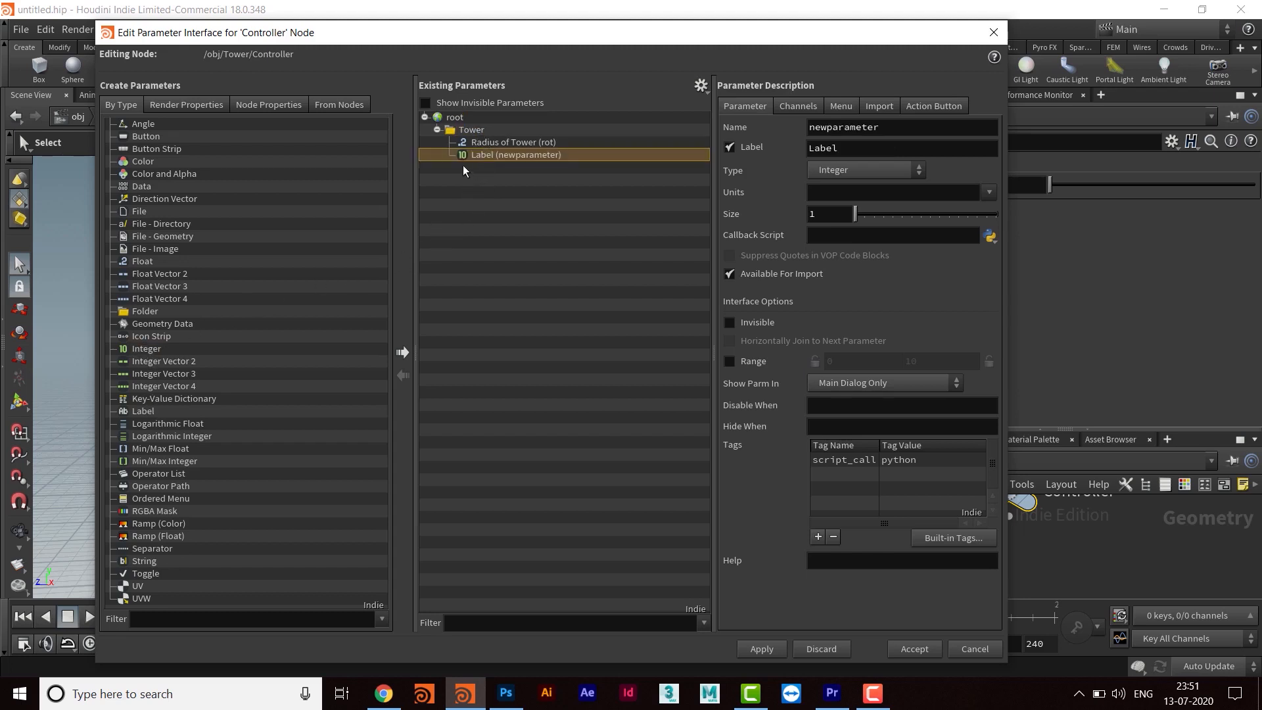
pyautogui.moveTo(763, 32); pyautogui.dragTo(744, 35)
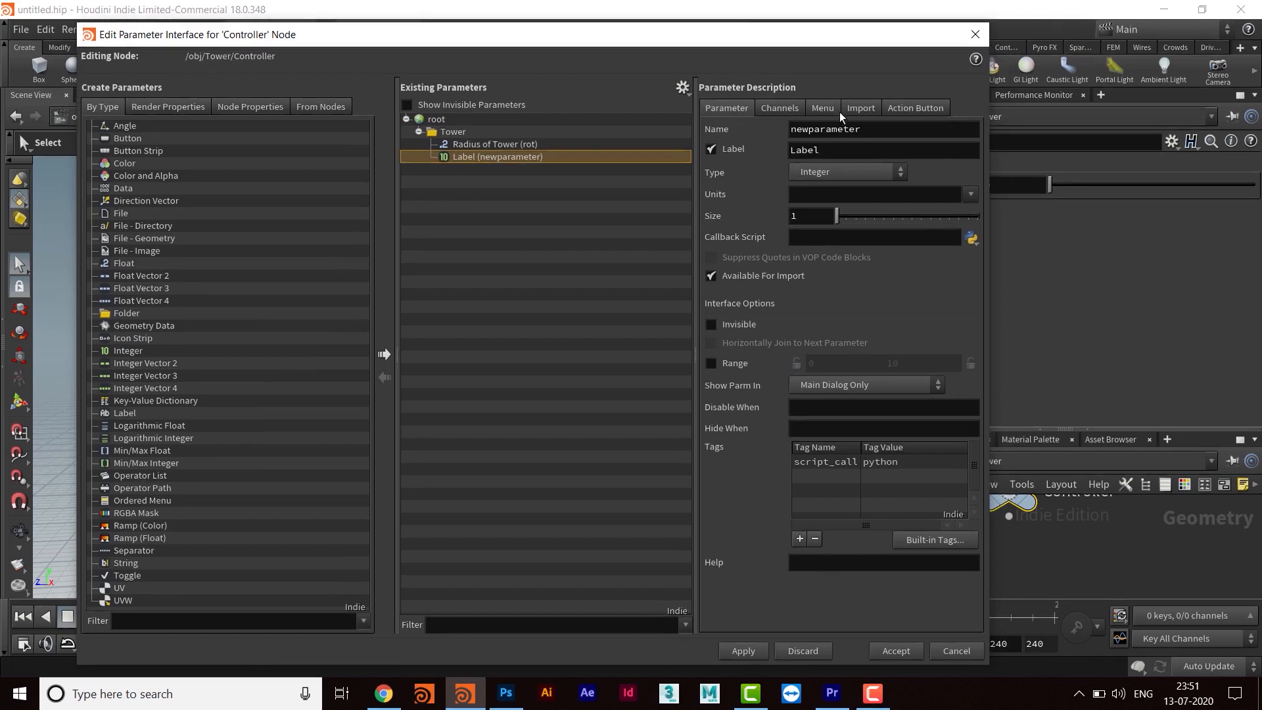
pyautogui.doubleClick(877, 125)
pyautogui.write('nob')
pyautogui.press('Tab')
pyautogui.write('Nu')
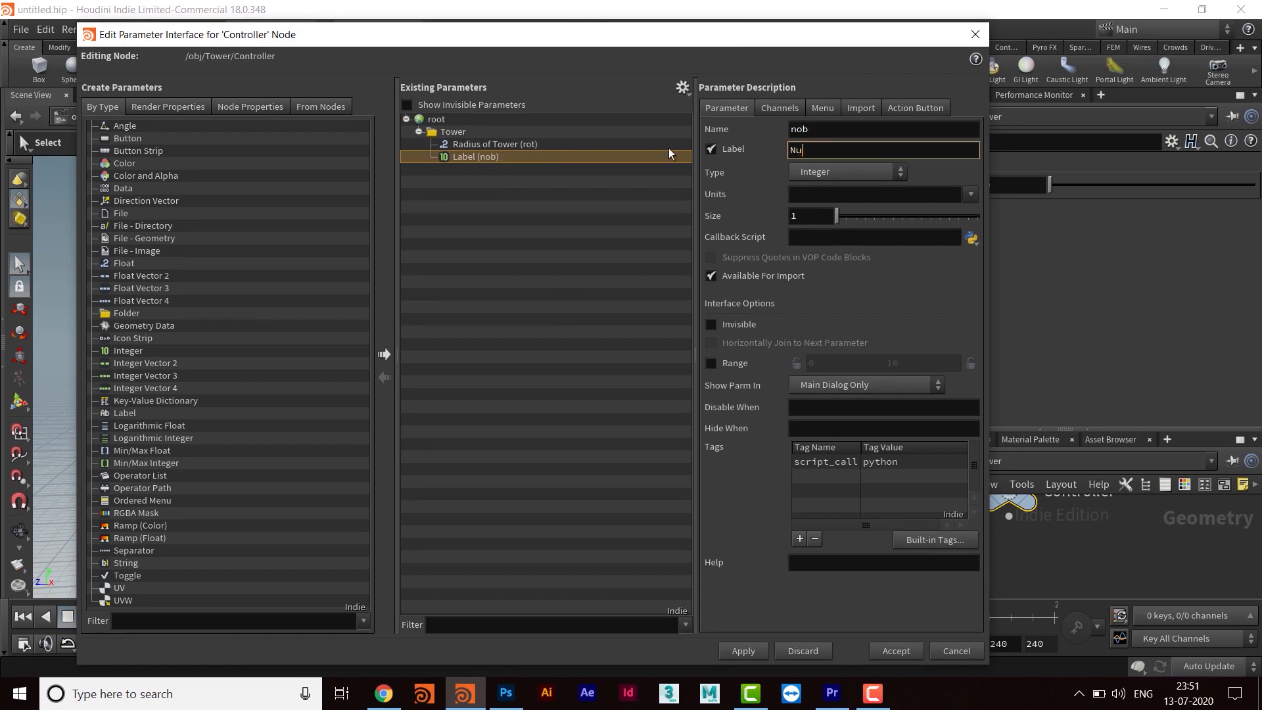
pyautogui.write('mber of Bricks')
pyautogui.click(743, 651)
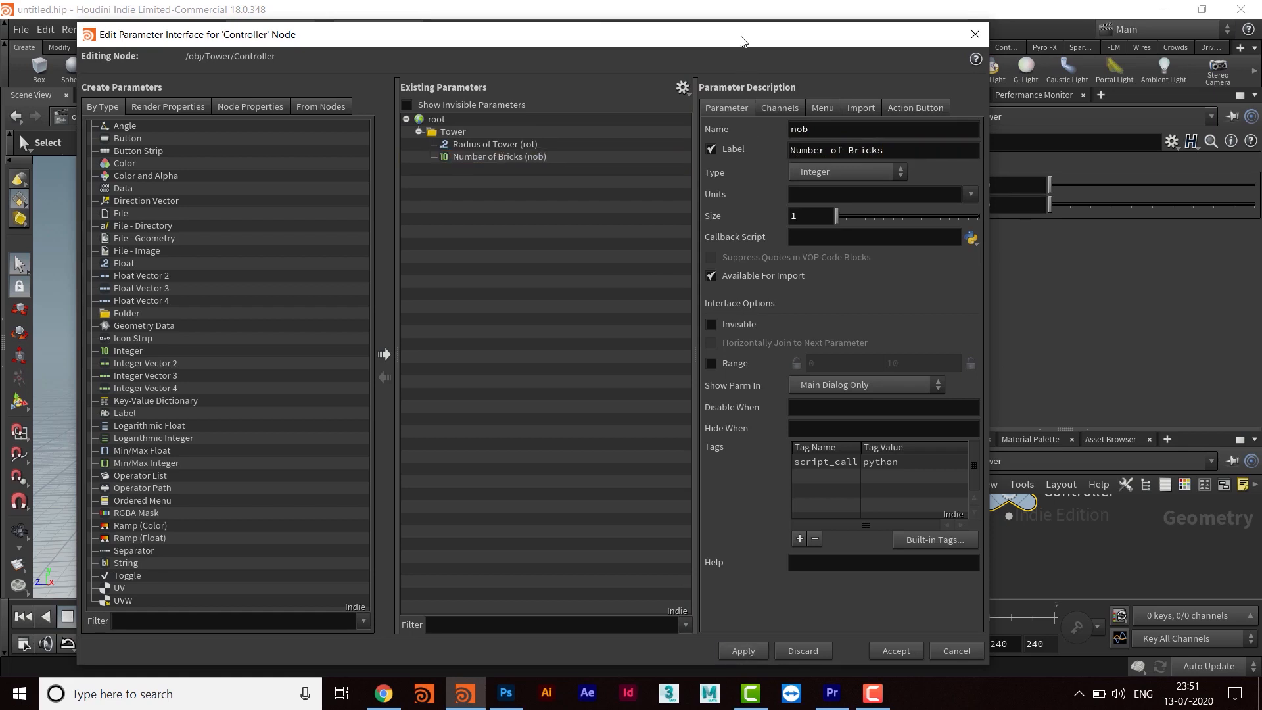
# - Add a Float parameter named hob with the label Height of Brick to the Tower folder and apply it
pyautogui.moveTo(739, 44); pyautogui.dragTo(749, 43)
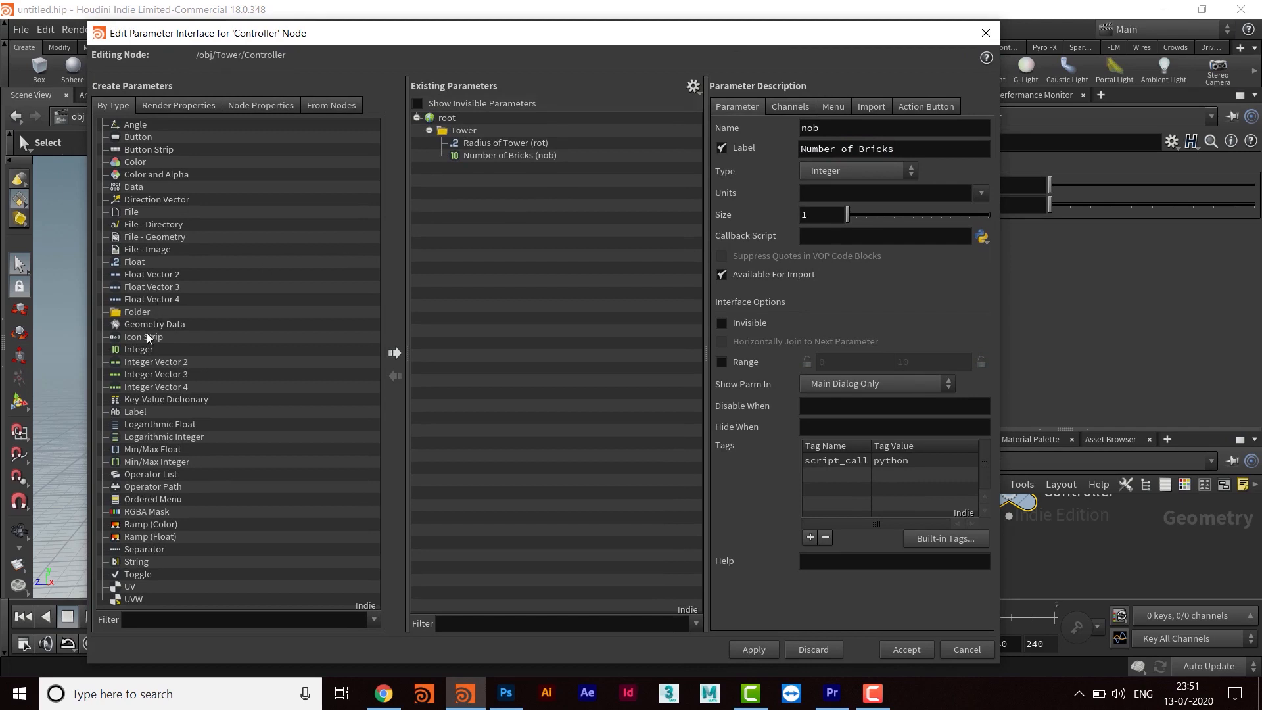
pyautogui.moveTo(139, 263); pyautogui.dragTo(475, 130)
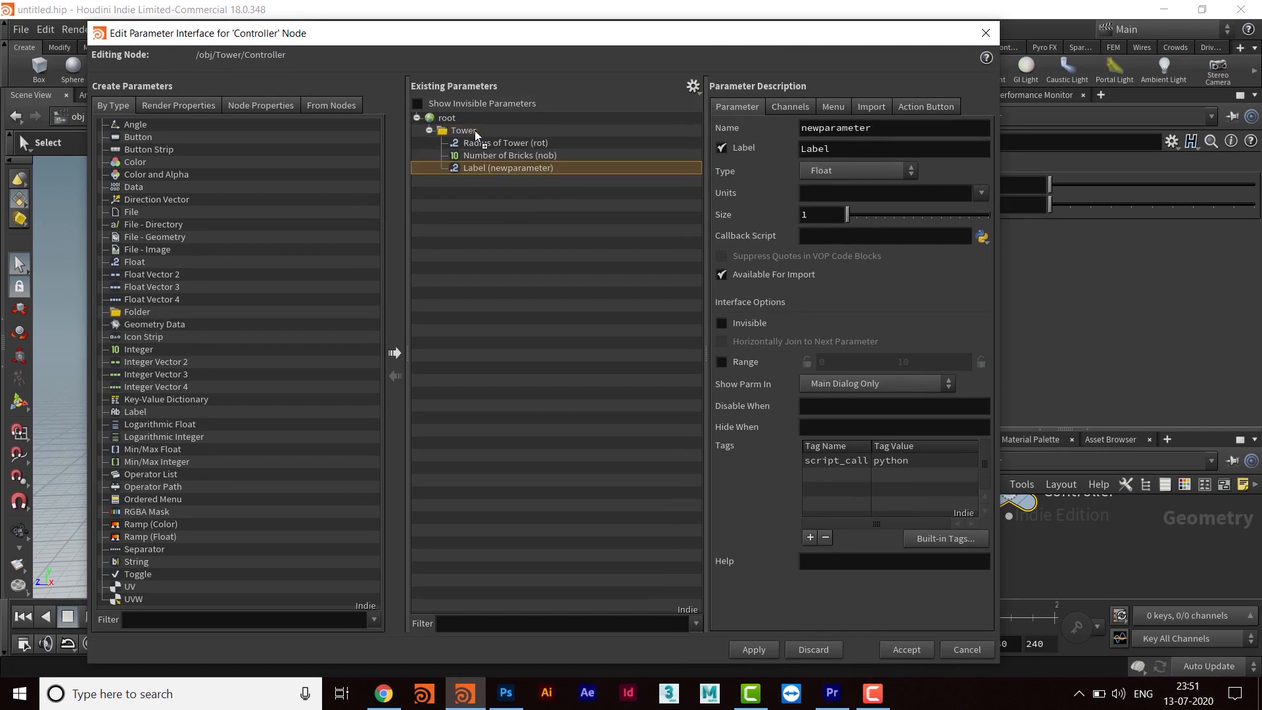
pyautogui.doubleClick(903, 124)
pyautogui.write('hob')
pyautogui.press('Tab')
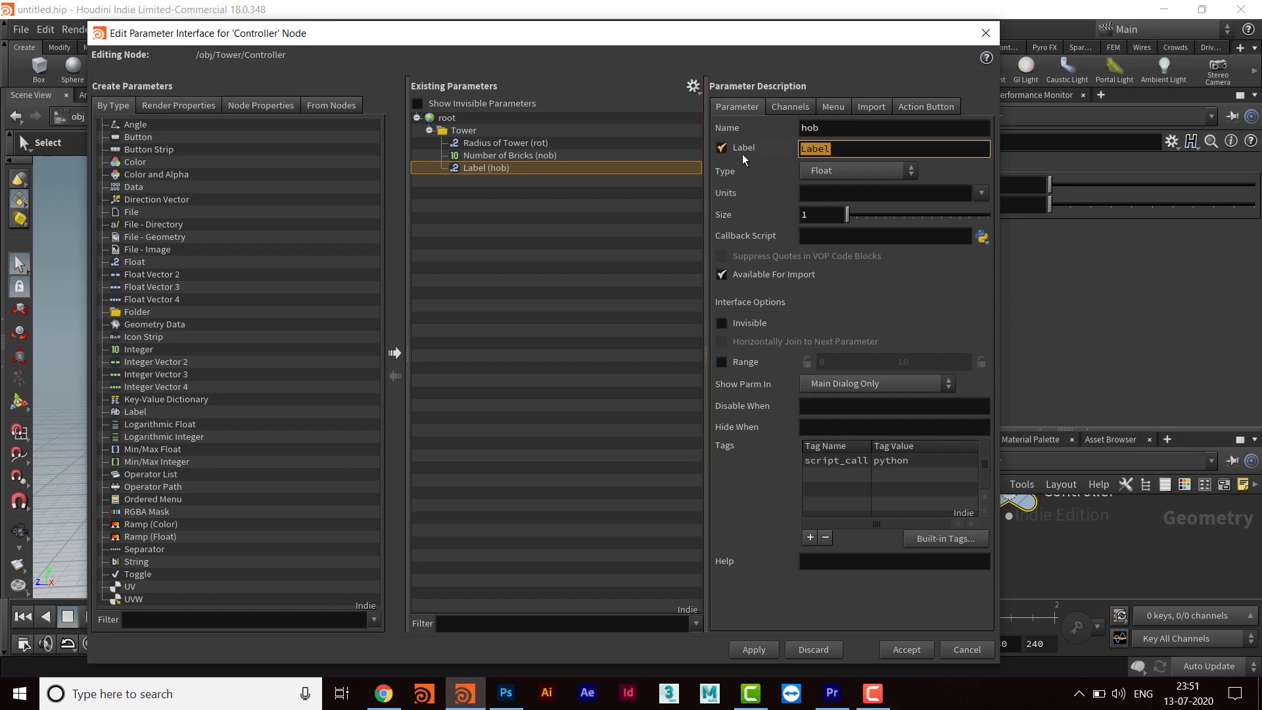
pyautogui.write('Height of Brick')
pyautogui.click(754, 649)
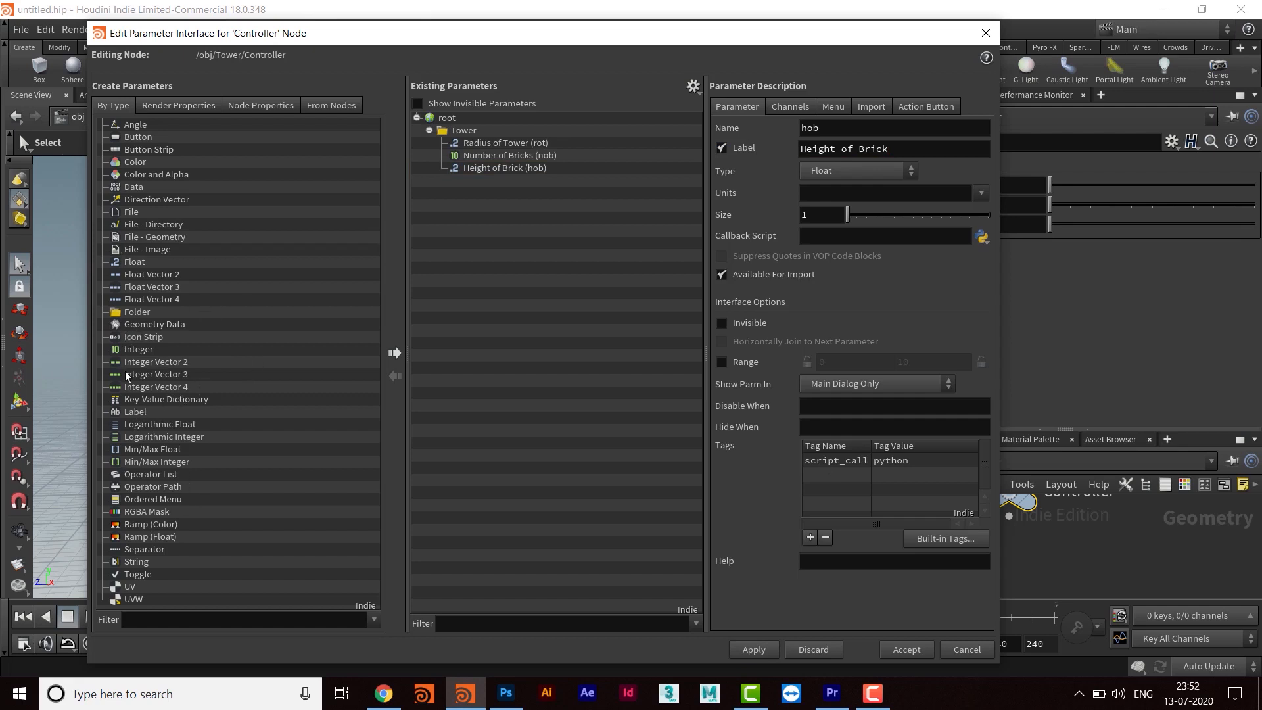
# - Add a Float parameter named br with the label Bricks Rotation to the Tower folder and apply it
pyautogui.moveTo(139, 265); pyautogui.dragTo(486, 212)
pyautogui.moveTo(461, 129); pyautogui.dragTo(464, 130)
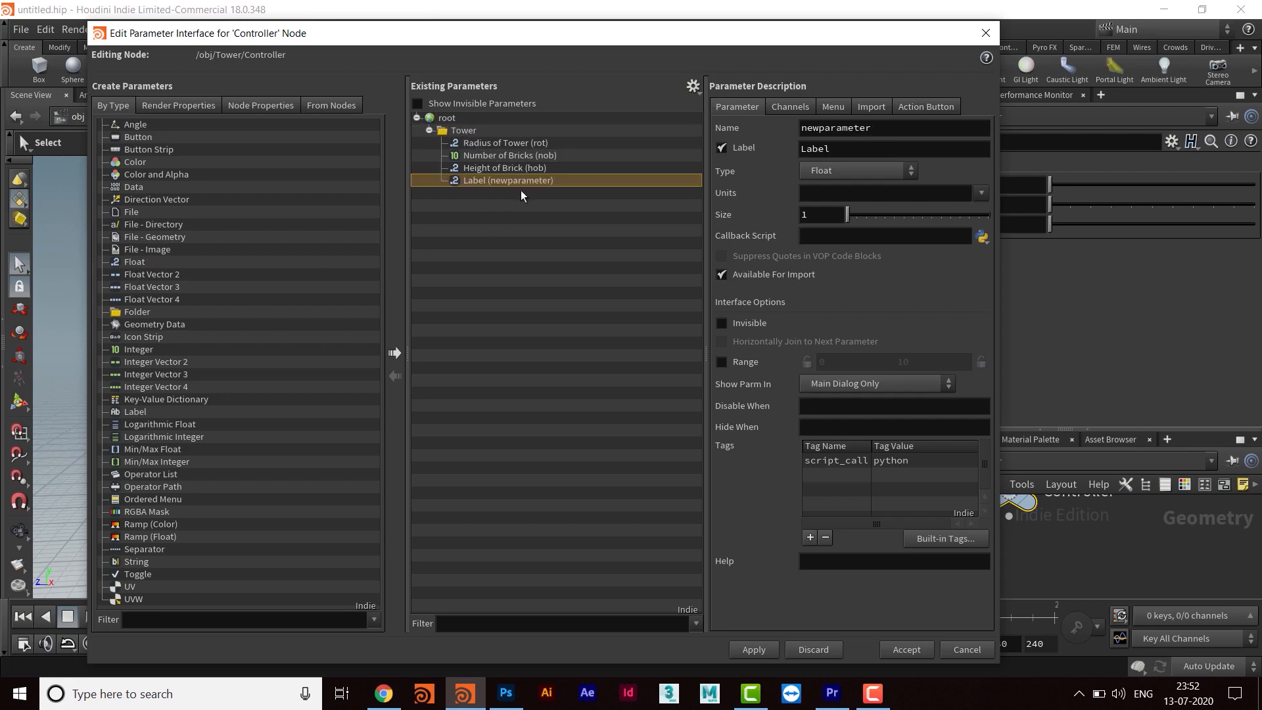
pyautogui.moveTo(902, 125); pyautogui.dragTo(704, 156)
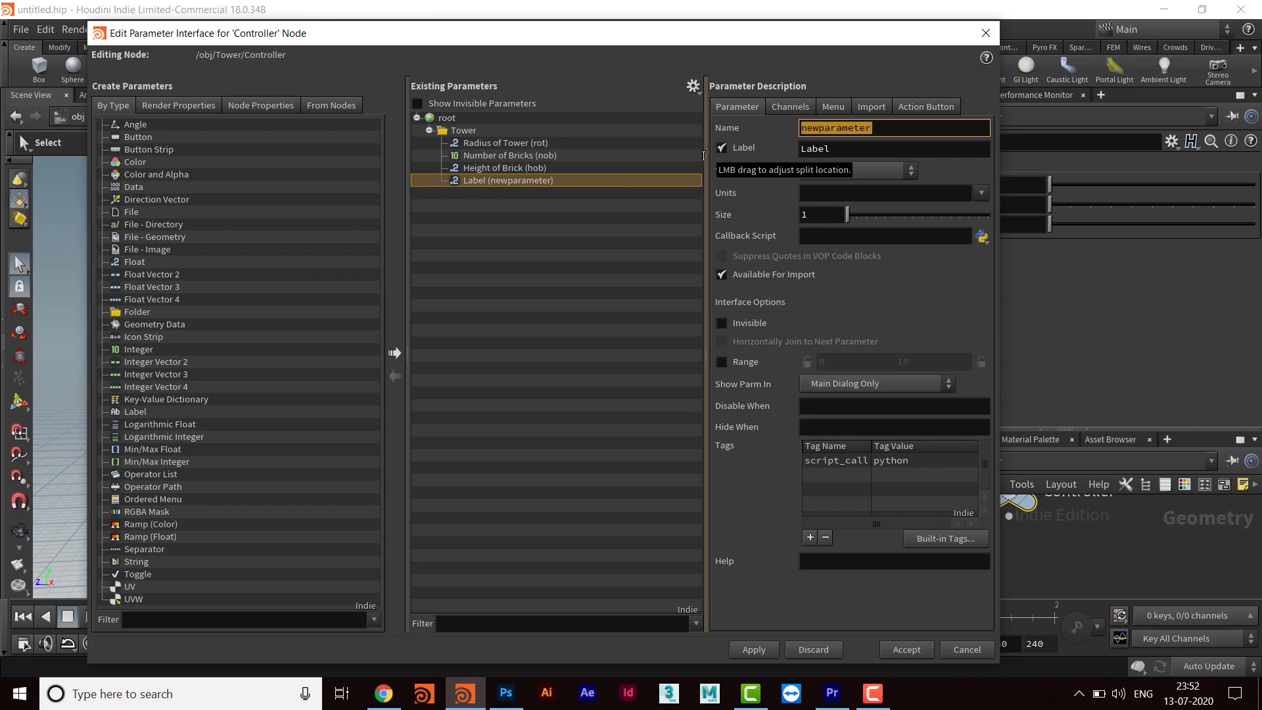
pyautogui.write('br')
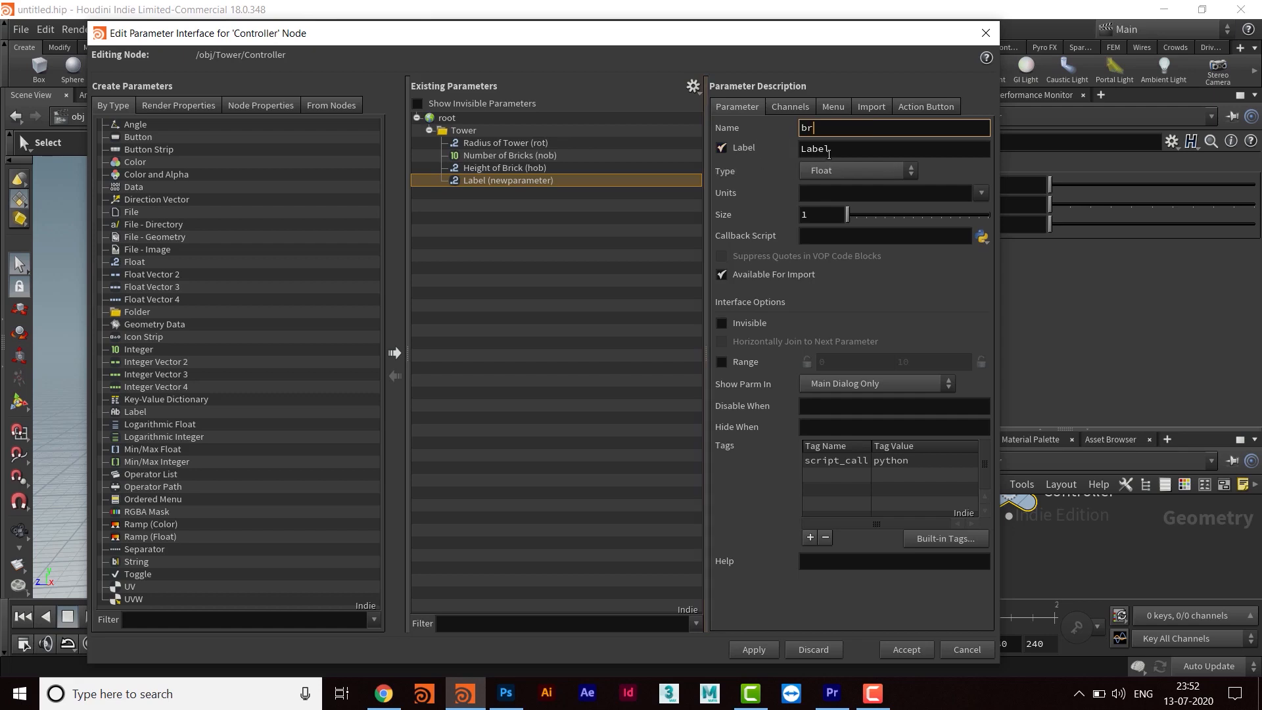
pyautogui.press('Tab')
pyautogui.write('Bricks Rotation')
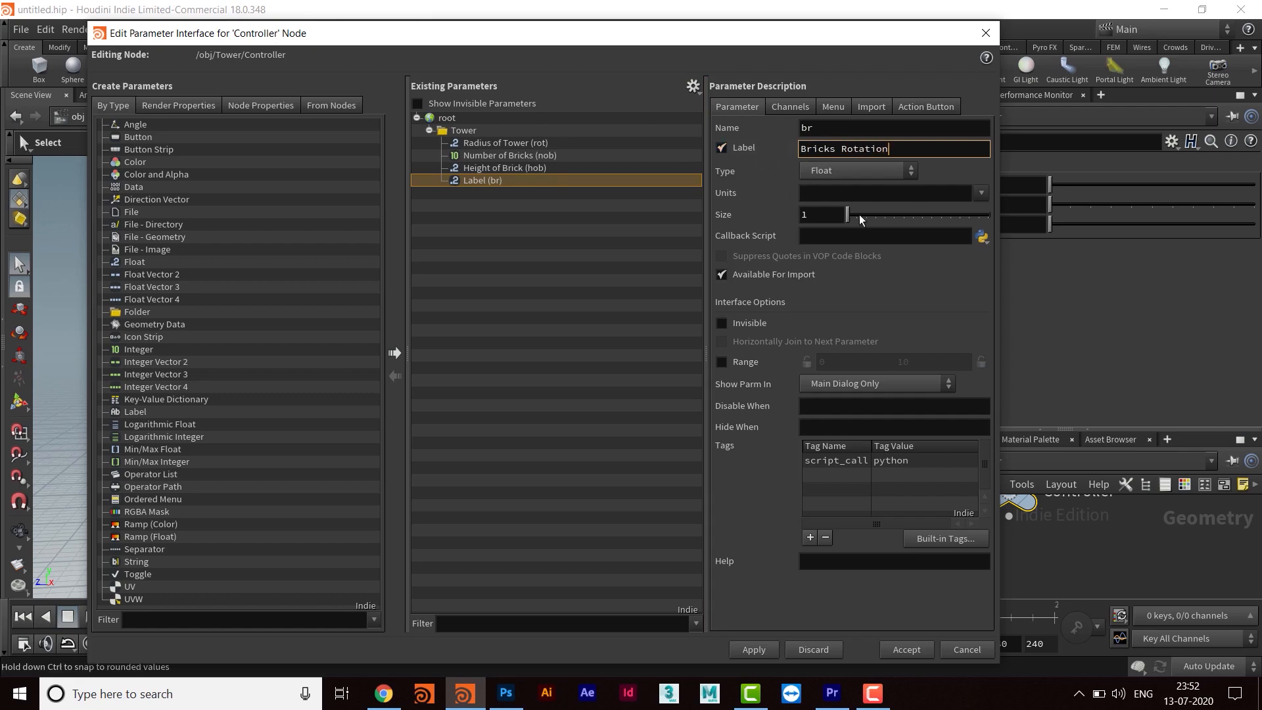
pyautogui.click(745, 653)
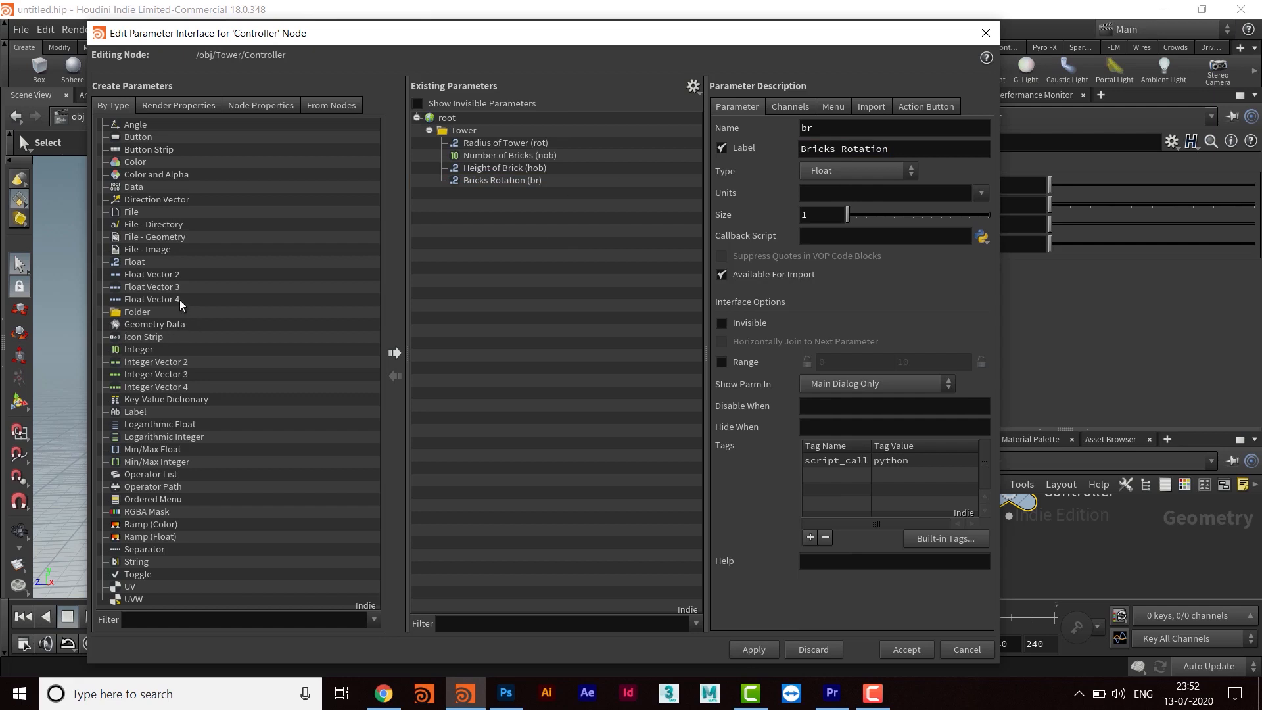
# - Add three more Float parameters to the Tower folder below Bricks Rotation
pyautogui.moveTo(138, 262); pyautogui.dragTo(467, 130)
pyautogui.moveTo(467, 130); pyautogui.dragTo(467, 130)
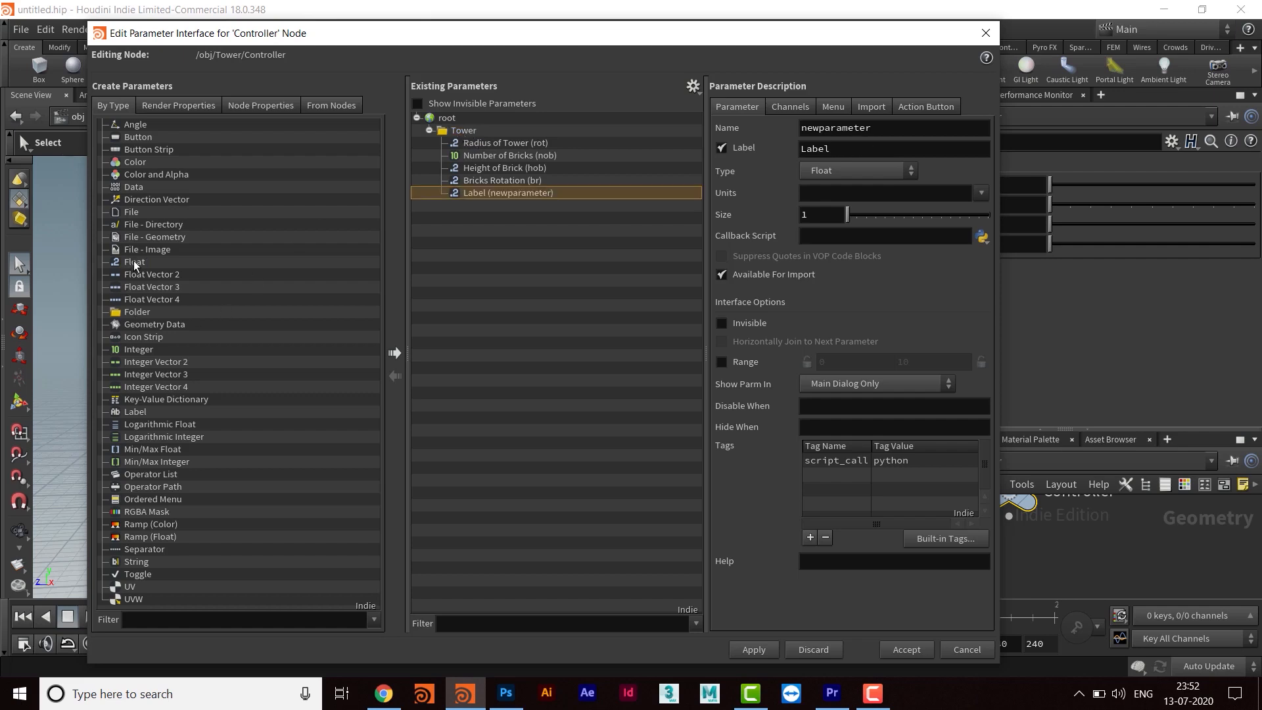
pyautogui.moveTo(202, 275); pyautogui.dragTo(462, 130)
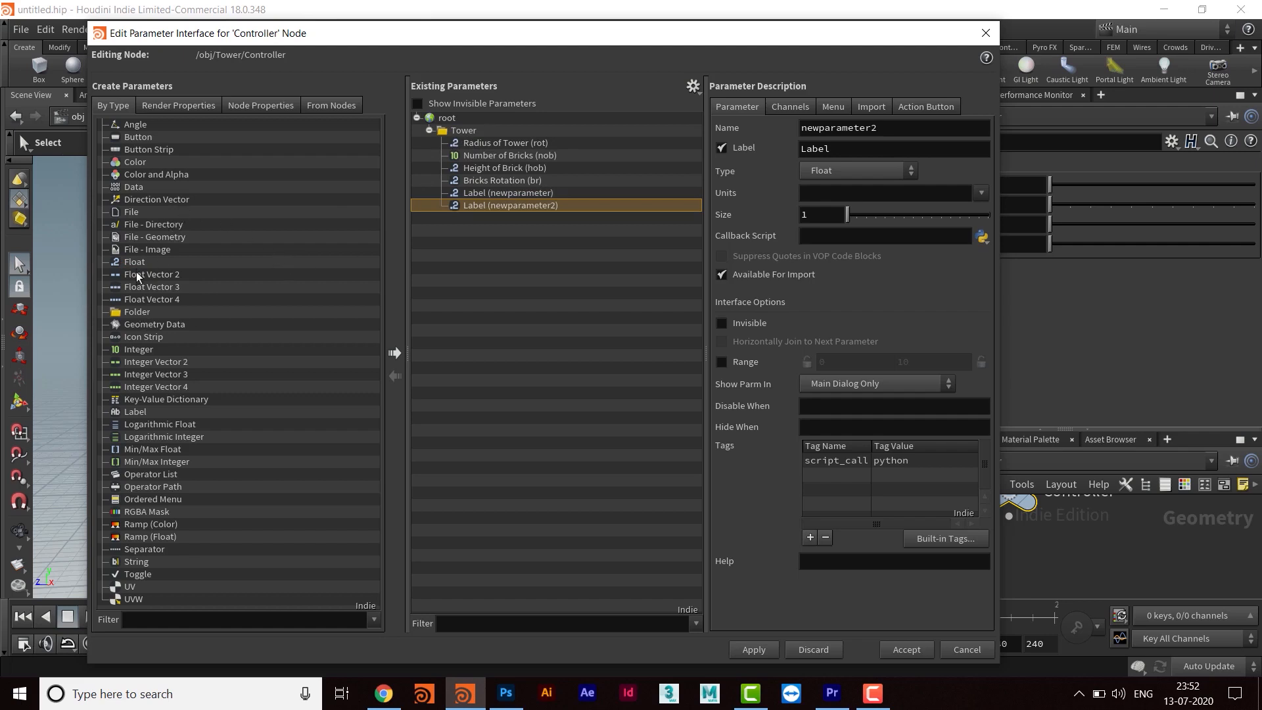
pyautogui.moveTo(137, 263); pyautogui.dragTo(469, 136)
# - Name the first of the new Float parameters itb, label it Inner Thickness of Brick and apply the change
pyautogui.click(495, 193)
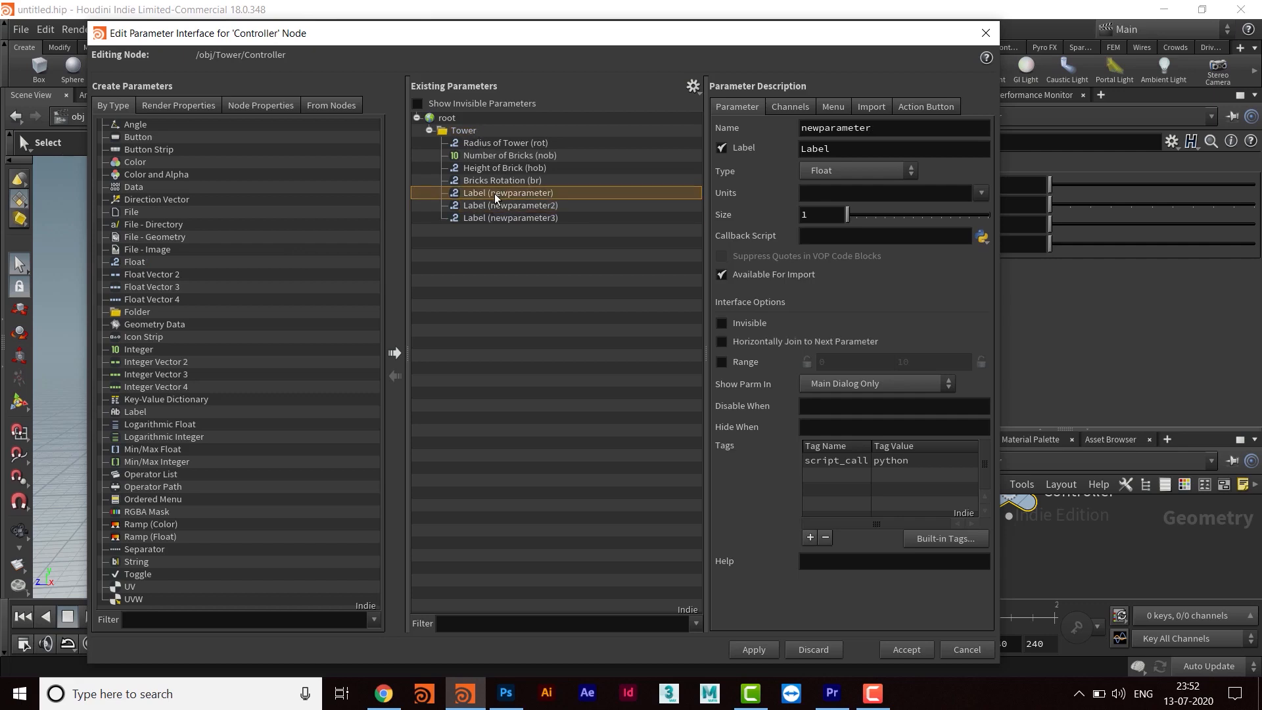
pyautogui.moveTo(872, 127); pyautogui.dragTo(755, 128)
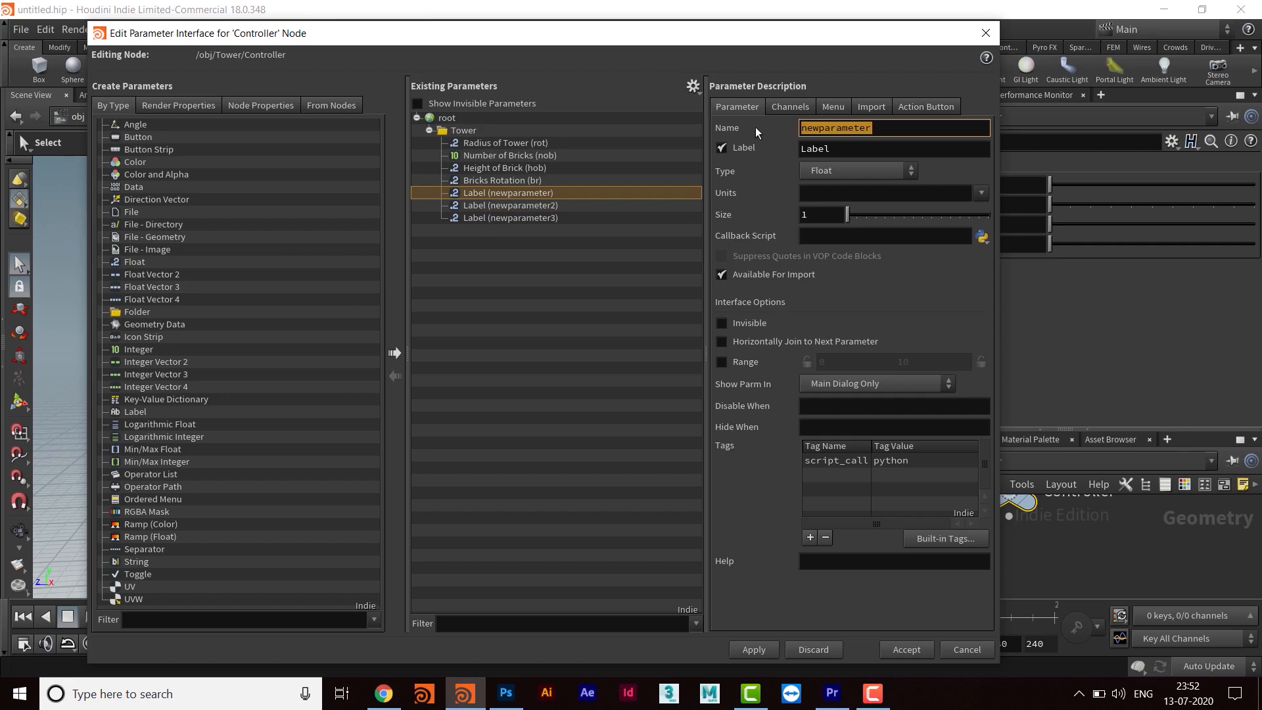
pyautogui.write('itb')
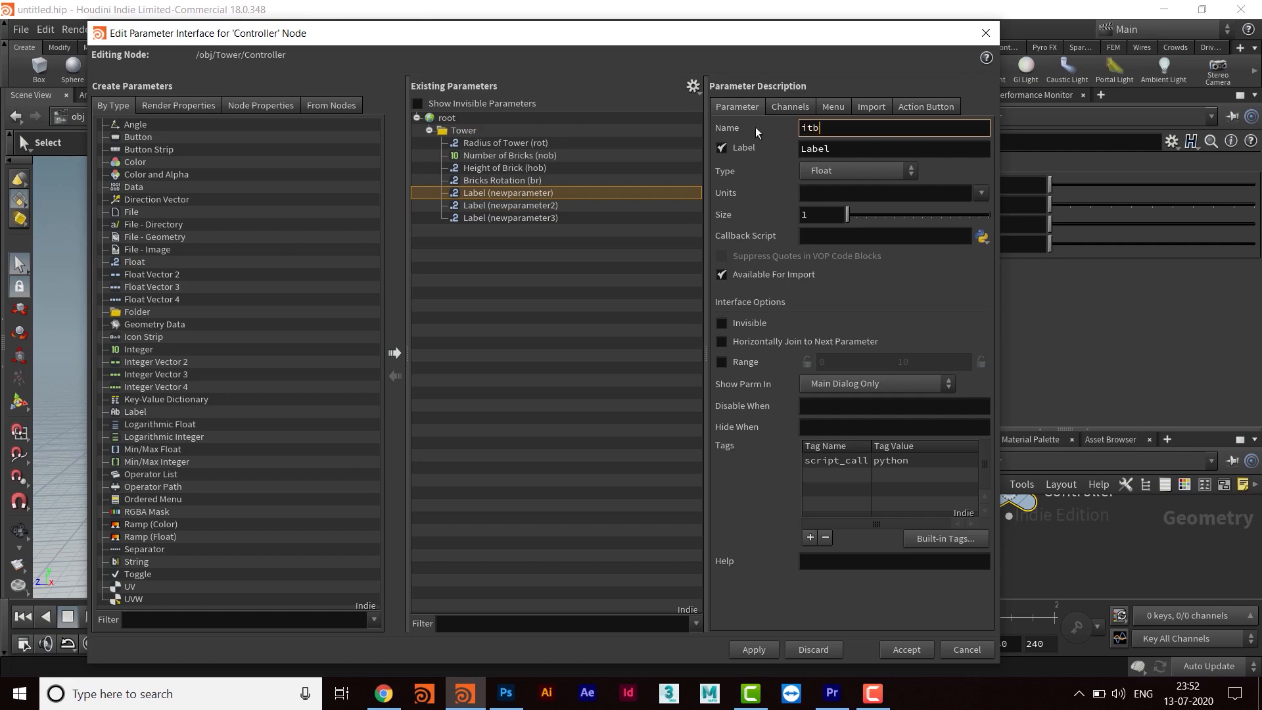
pyautogui.doubleClick(831, 150)
pyautogui.write('I')
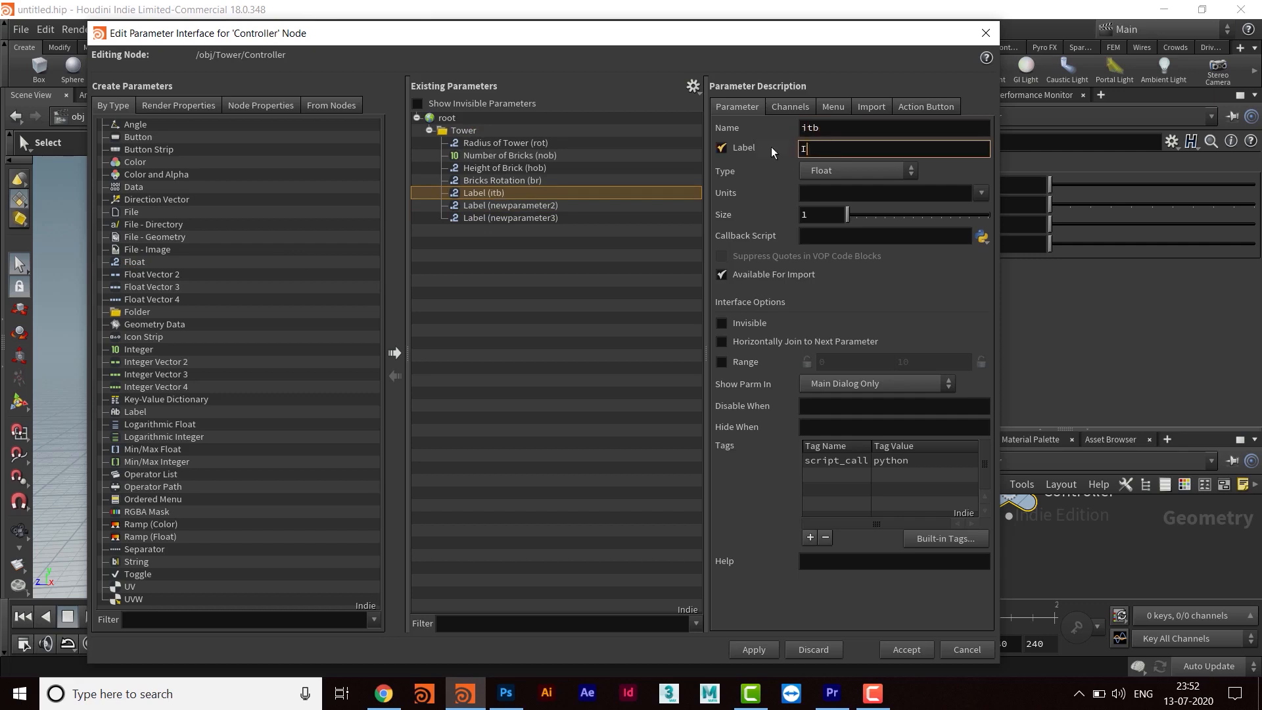
pyautogui.write('nner Thickness of Bricks')
pyautogui.press('BackSpace')
pyautogui.moveTo(847, 25); pyautogui.dragTo(827, 14)
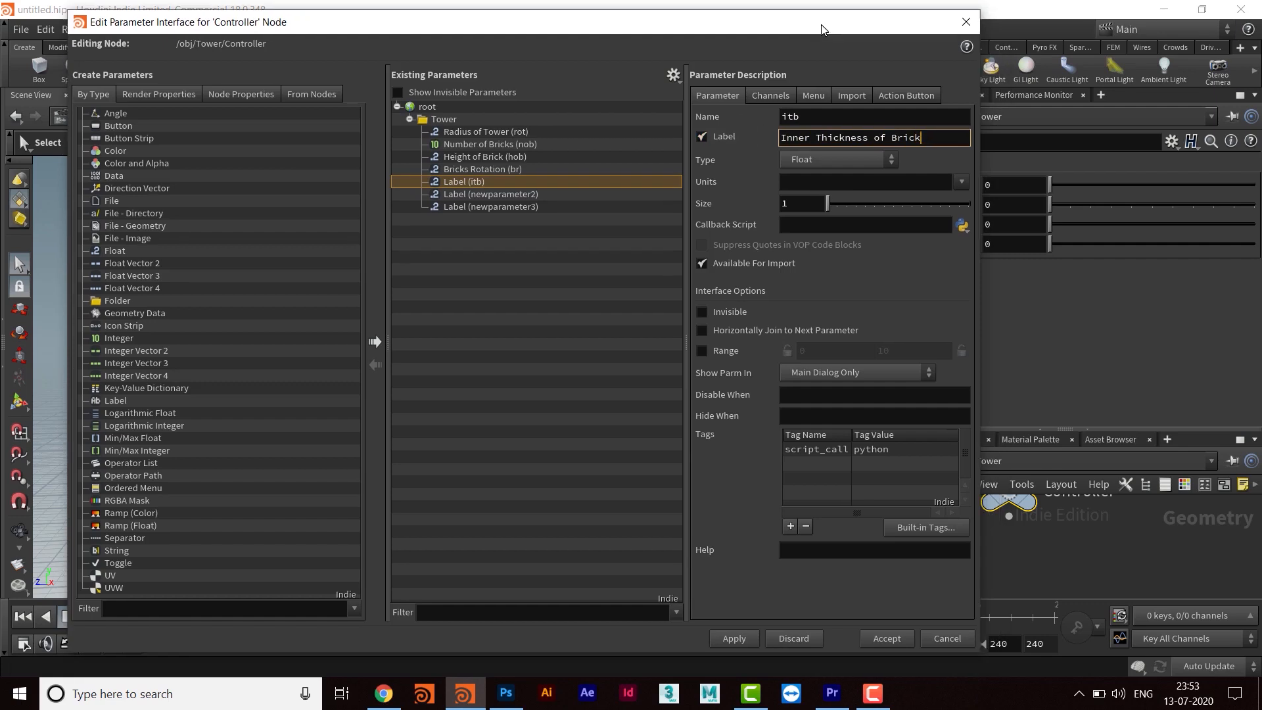
pyautogui.click(736, 638)
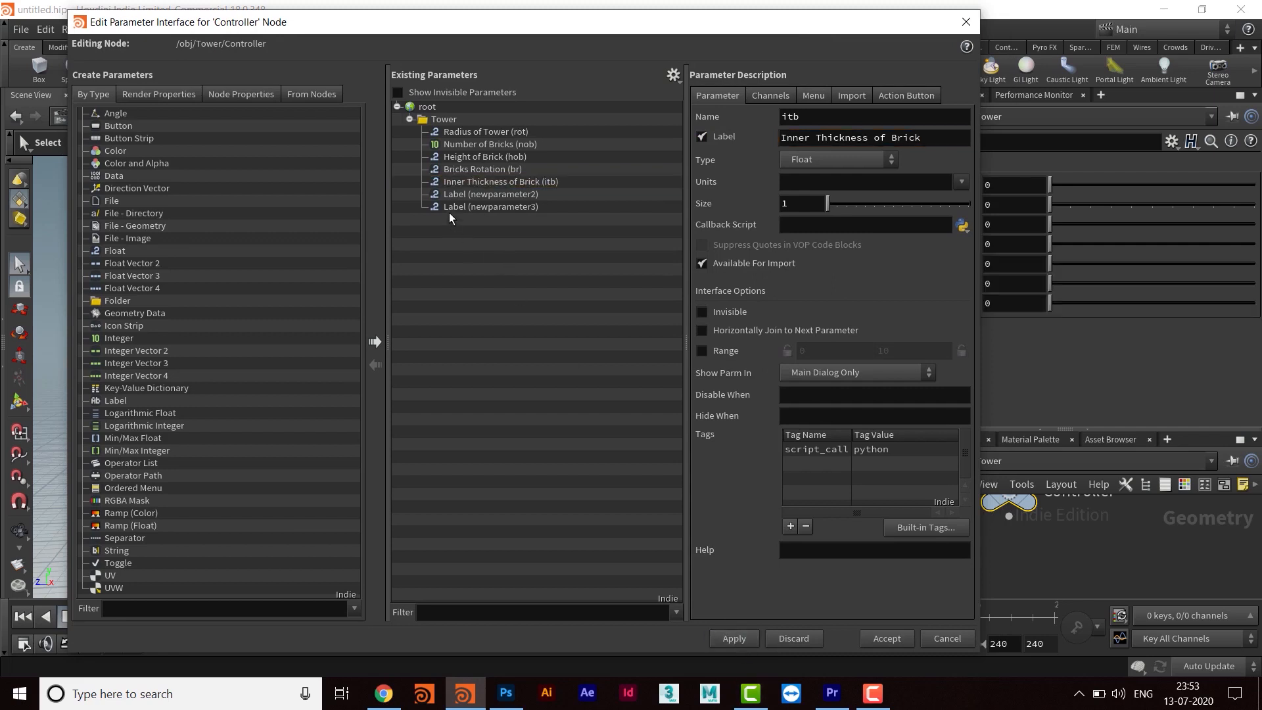
# - Name the newparameter2 Float parameter rob, label it Roundness of Brick and apply the change
pyautogui.click(461, 195)
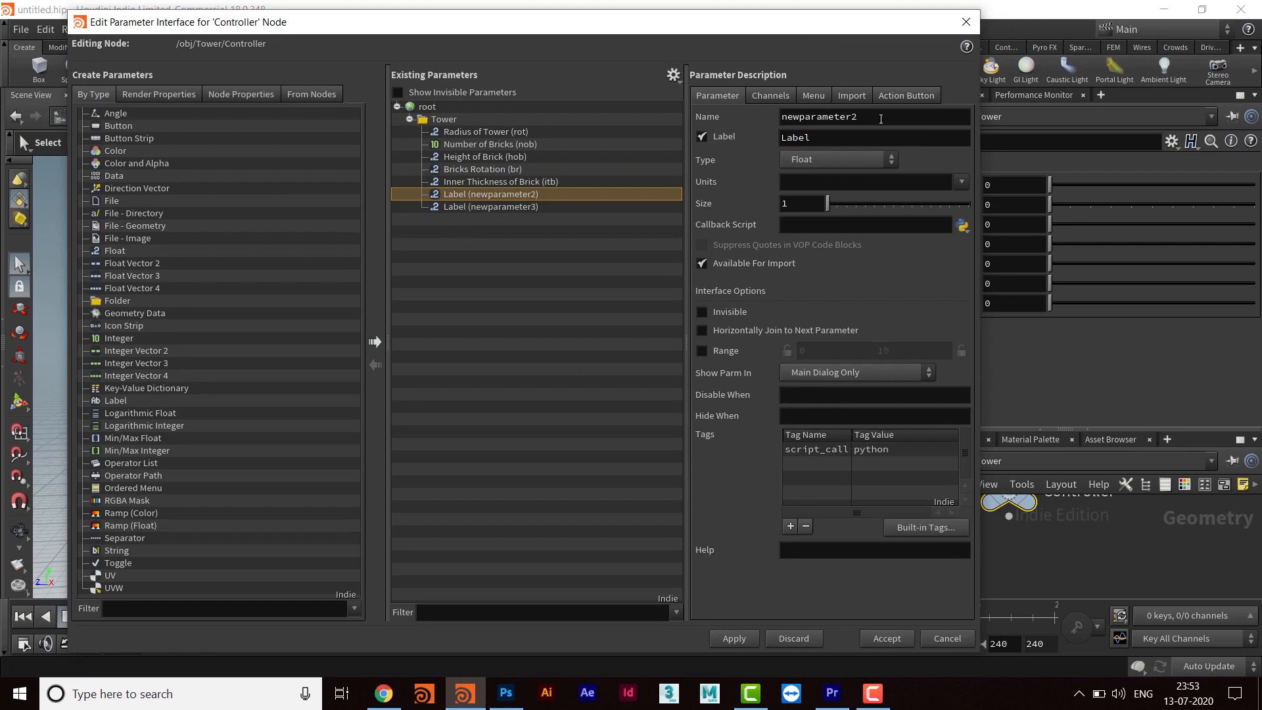
pyautogui.doubleClick(789, 117)
pyautogui.write('rob')
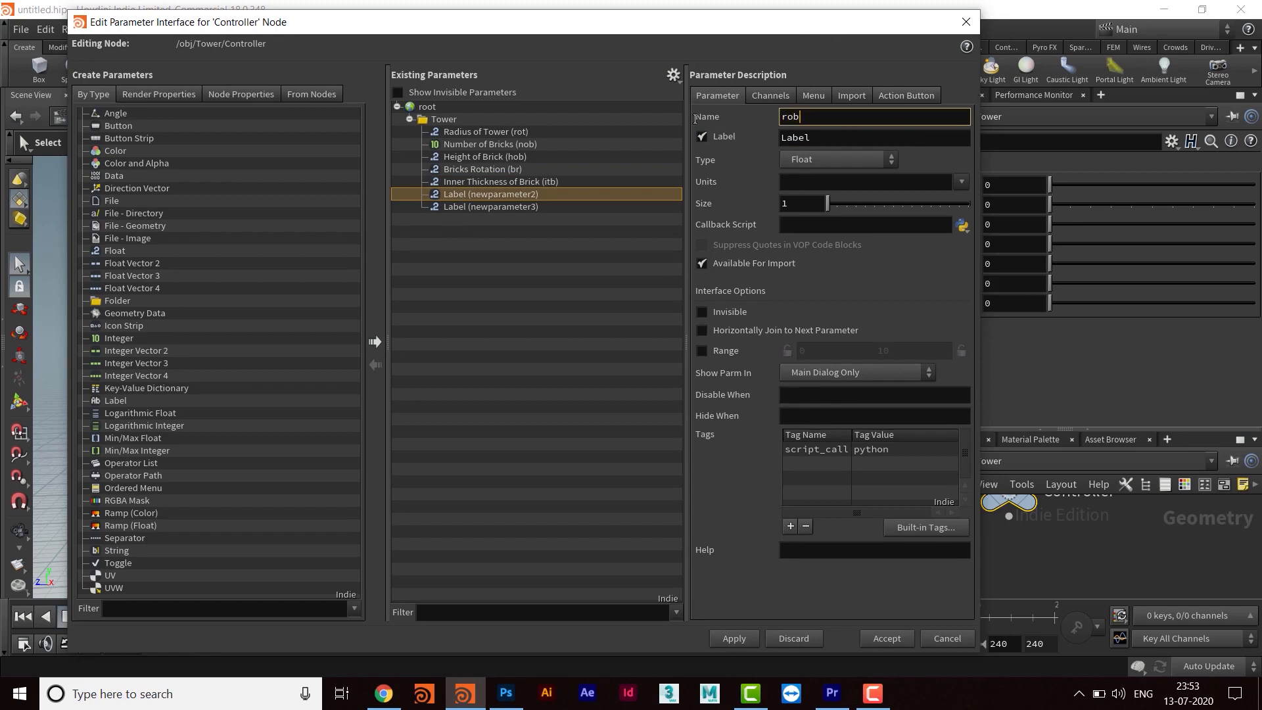
pyautogui.press('Tab')
pyautogui.write('R')
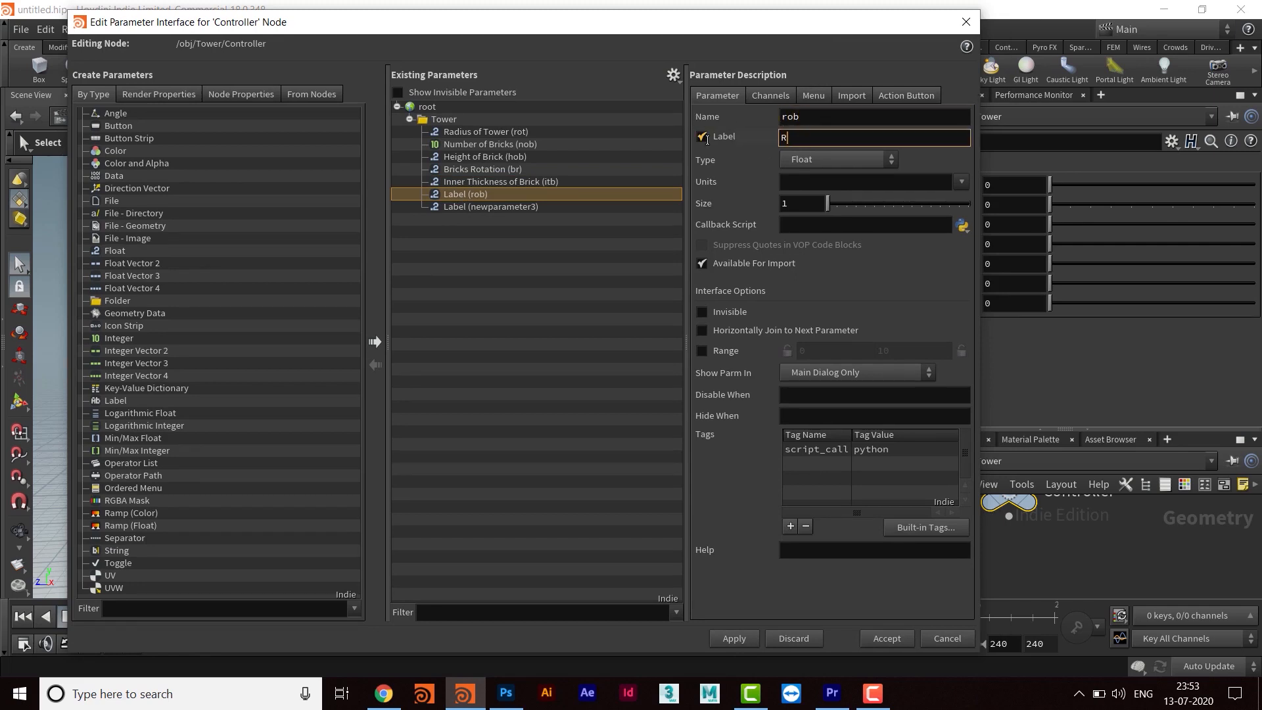
pyautogui.write('oundness of Brick')
pyautogui.click(731, 640)
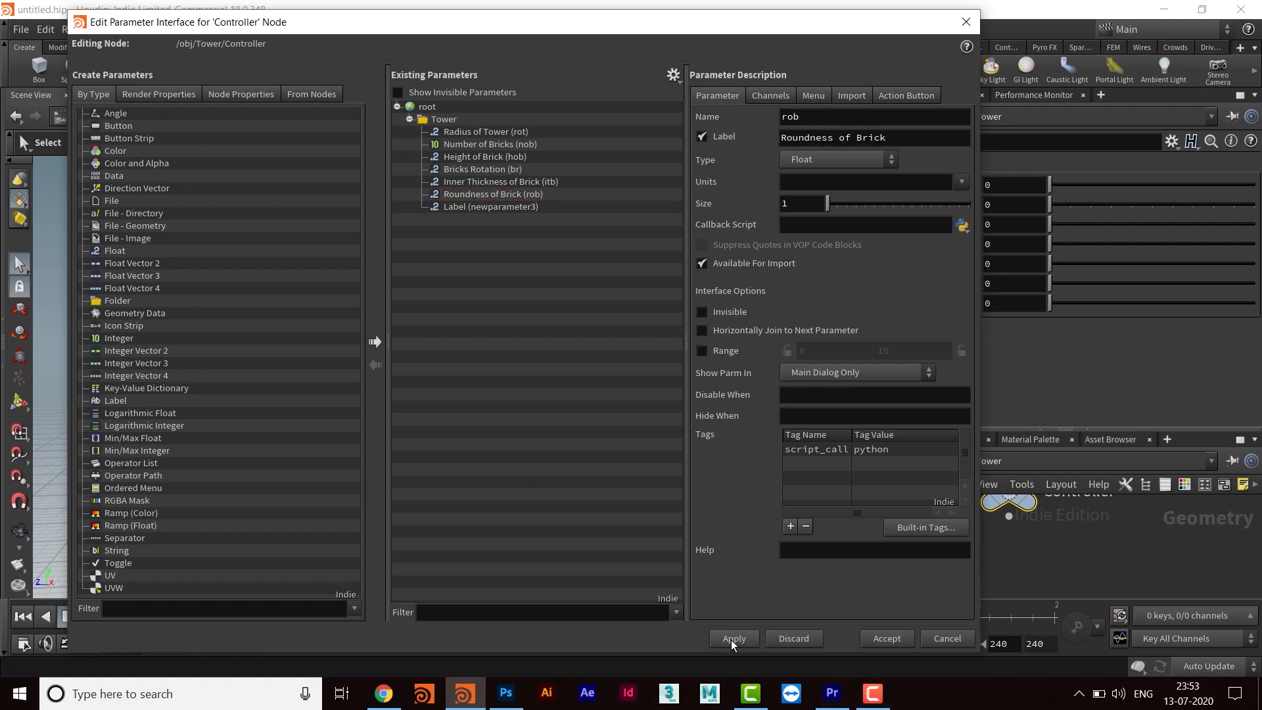
# - Name the remaining new Float parameter trt with the label Top Radius of Tower, and accept the parameter interface
pyautogui.moveTo(793, 26); pyautogui.dragTo(818, 40)
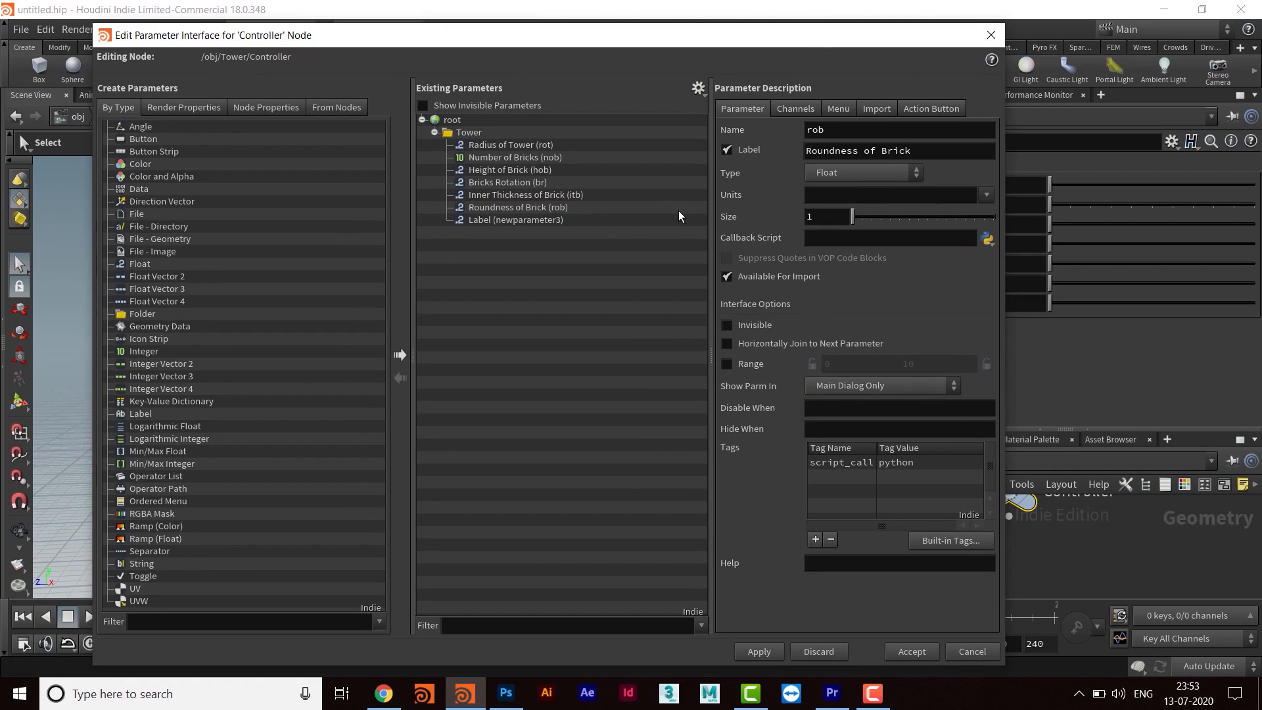
pyautogui.moveTo(632, 36); pyautogui.dragTo(648, 30)
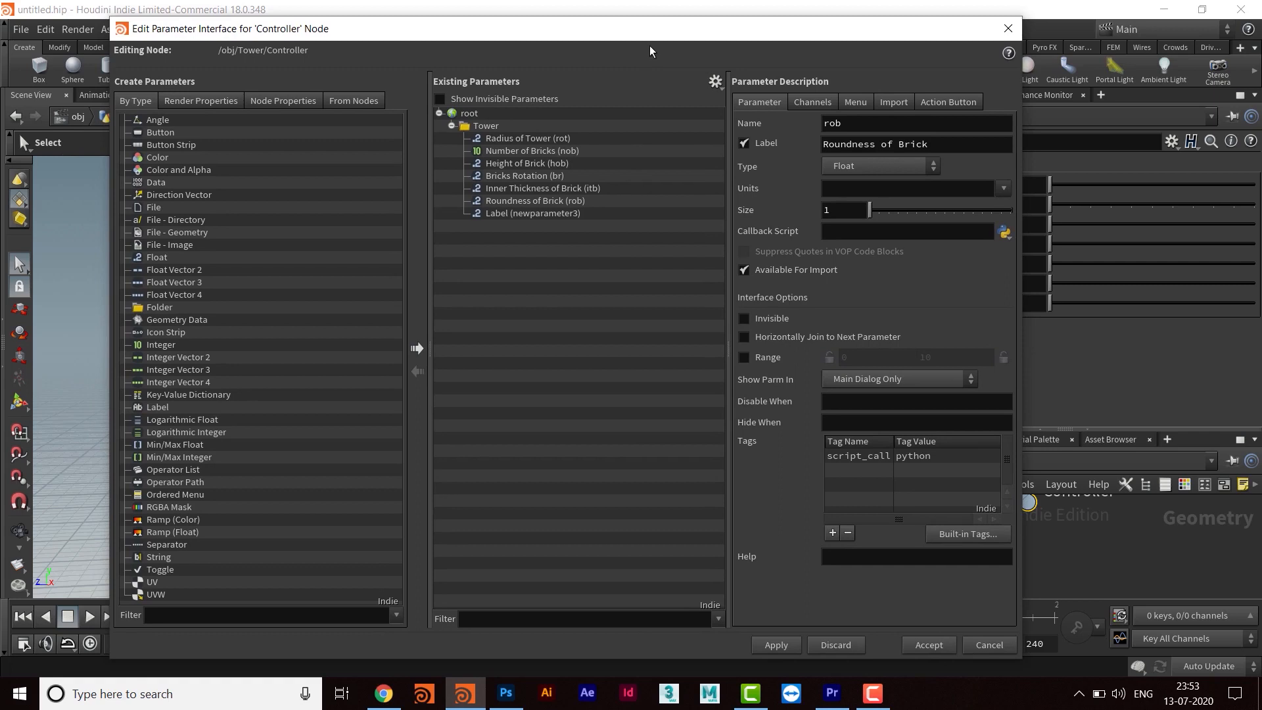
pyautogui.click(532, 213)
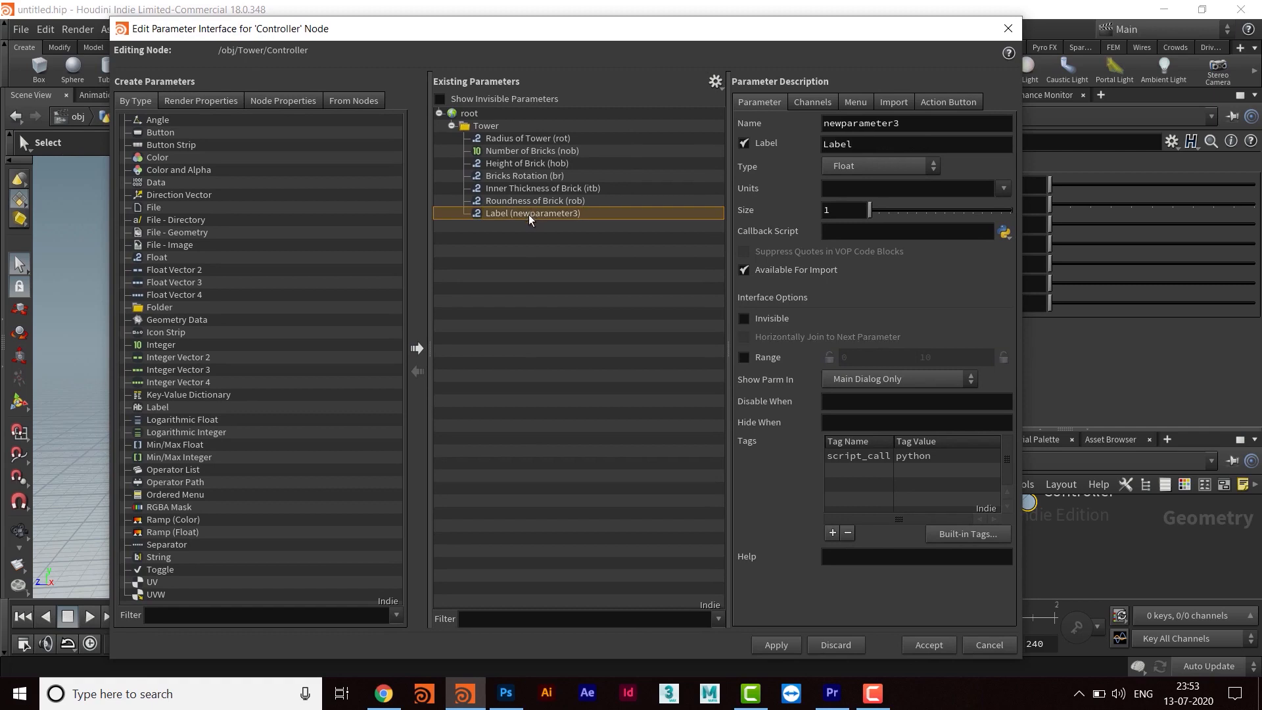
pyautogui.doubleClick(871, 123)
pyautogui.write('trt')
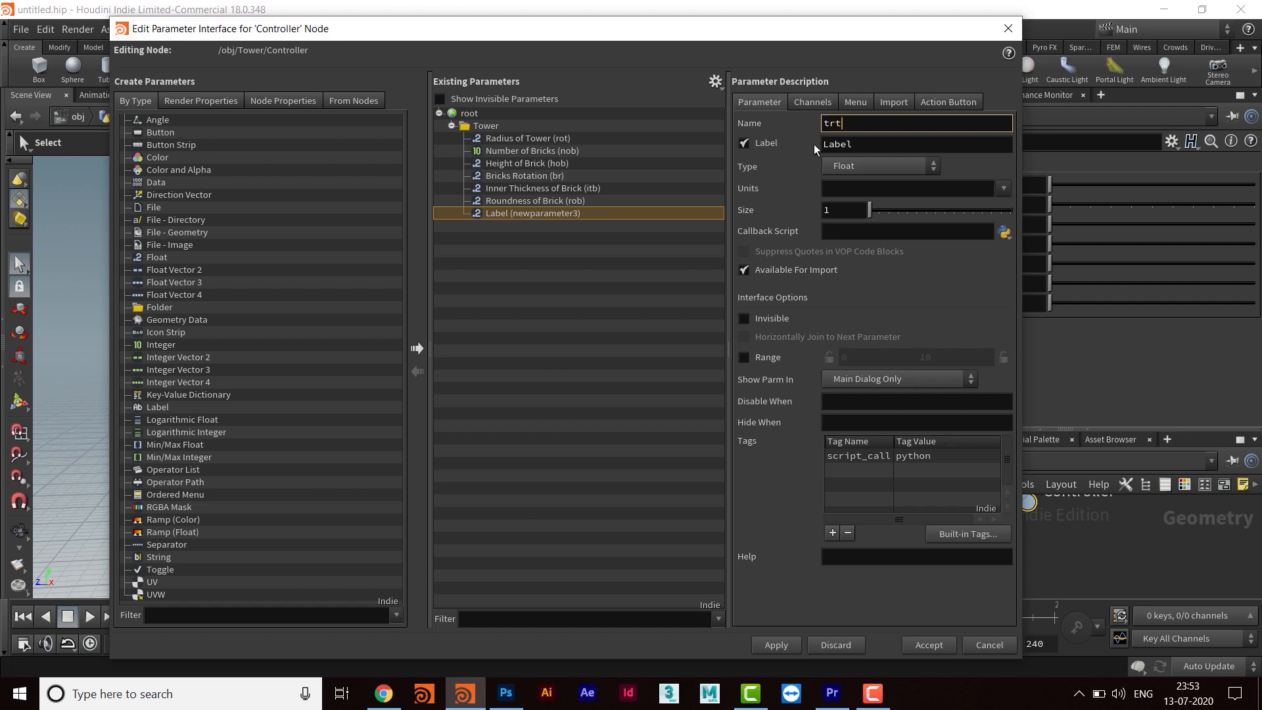
pyautogui.press('Tab')
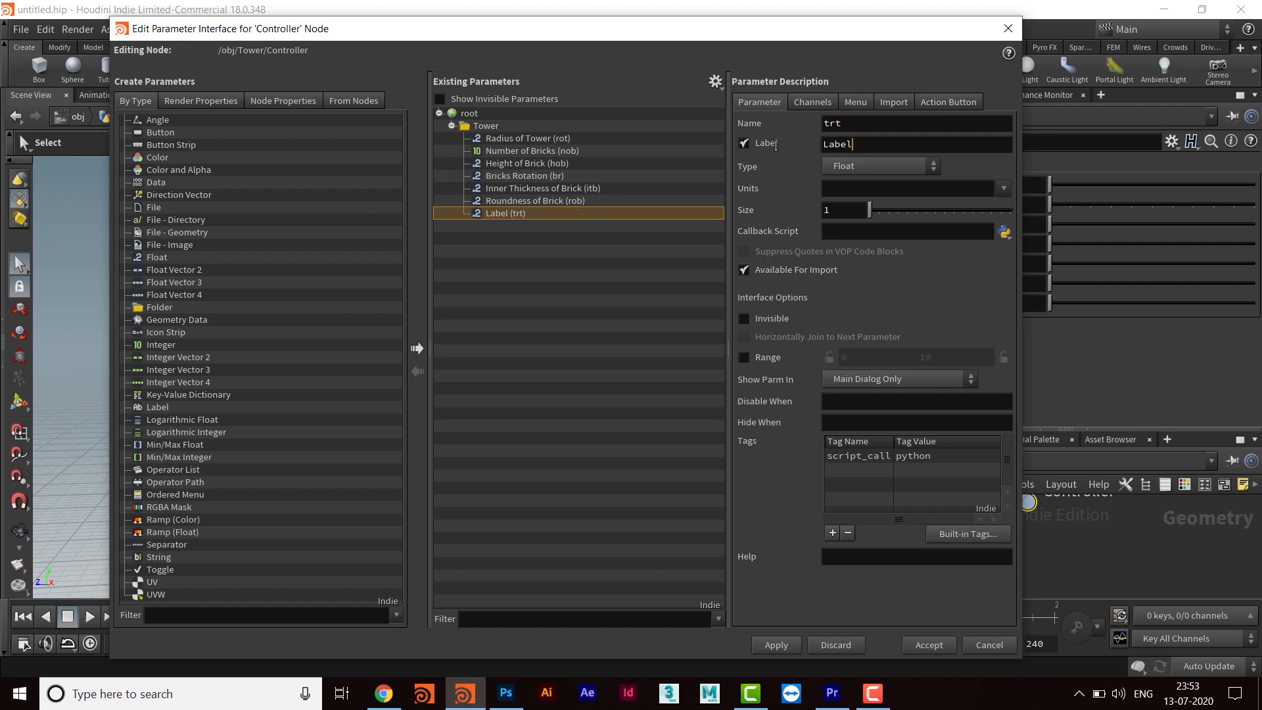
pyautogui.write('Top Radius of R')
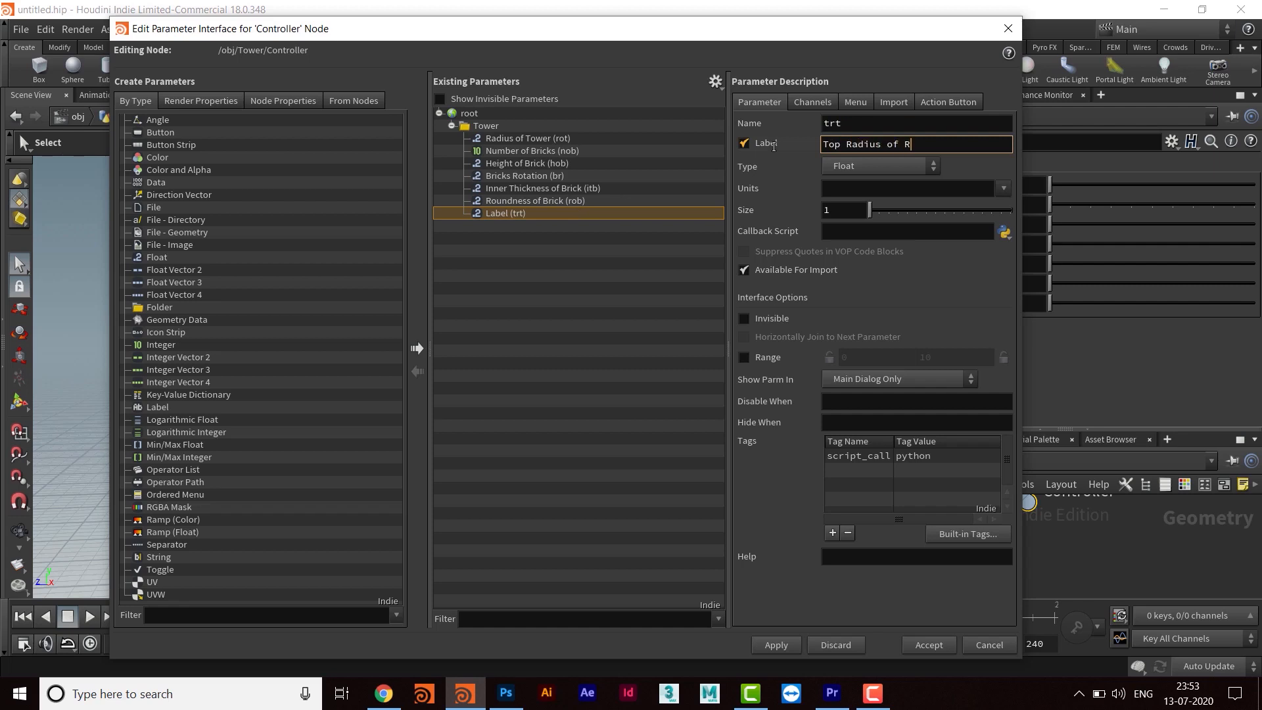
pyautogui.press('BackSpace')
pyautogui.write('Tower')
pyautogui.click(776, 645)
pyautogui.moveTo(841, 27); pyautogui.dragTo(764, 9)
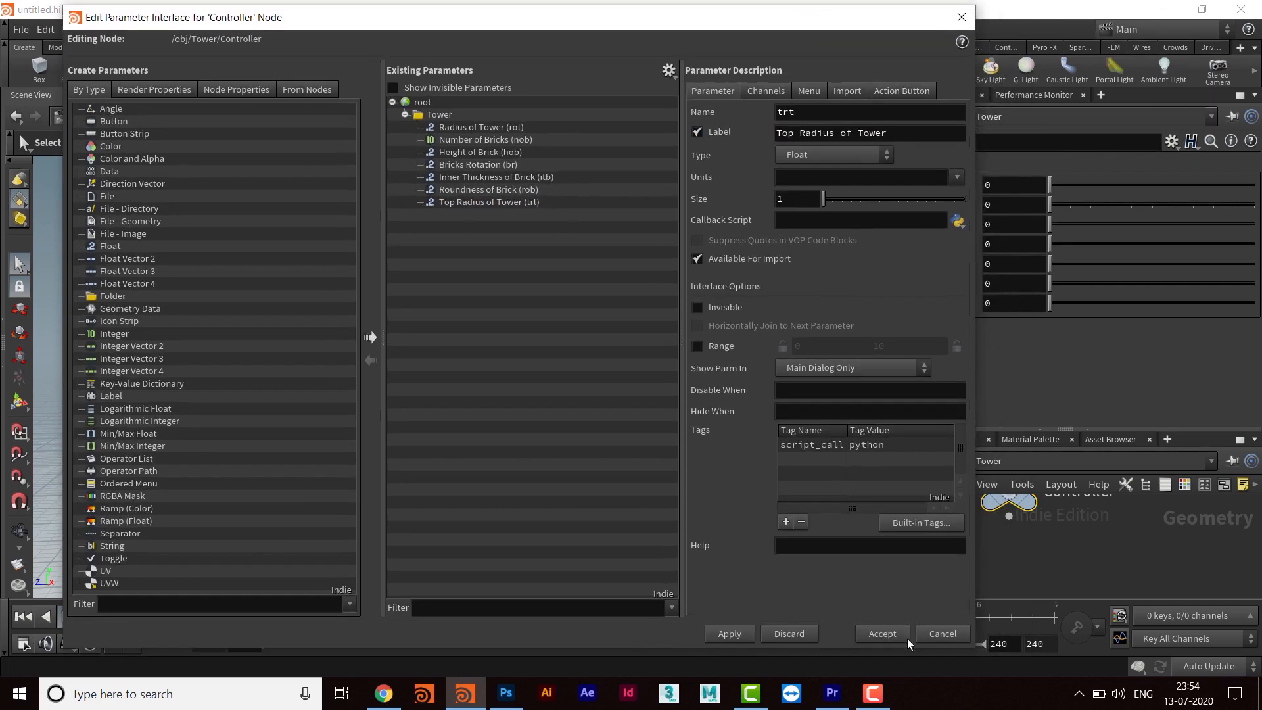
pyautogui.click(886, 635)
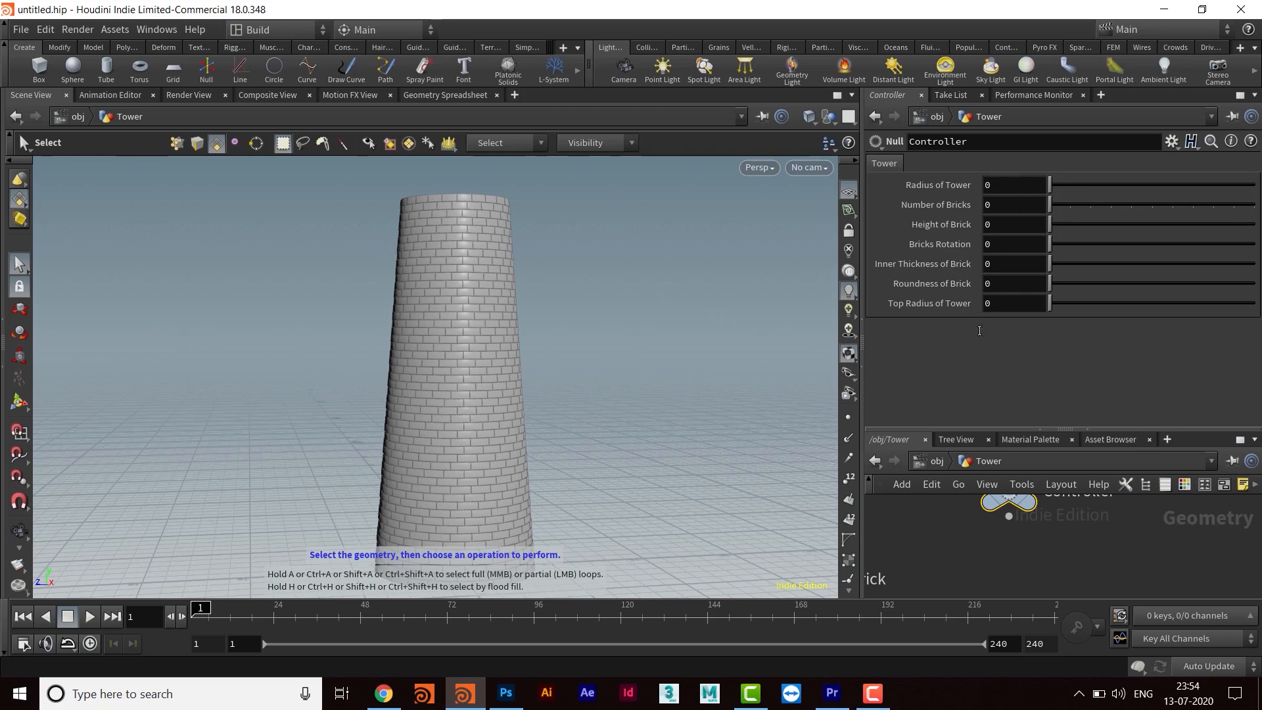
# - Widen the parameter and network panes and make the network editor taller, with the Controller null in view
pyautogui.press('Escape')
pyautogui.moveTo(594, 364); pyautogui.dragTo(466, 345)
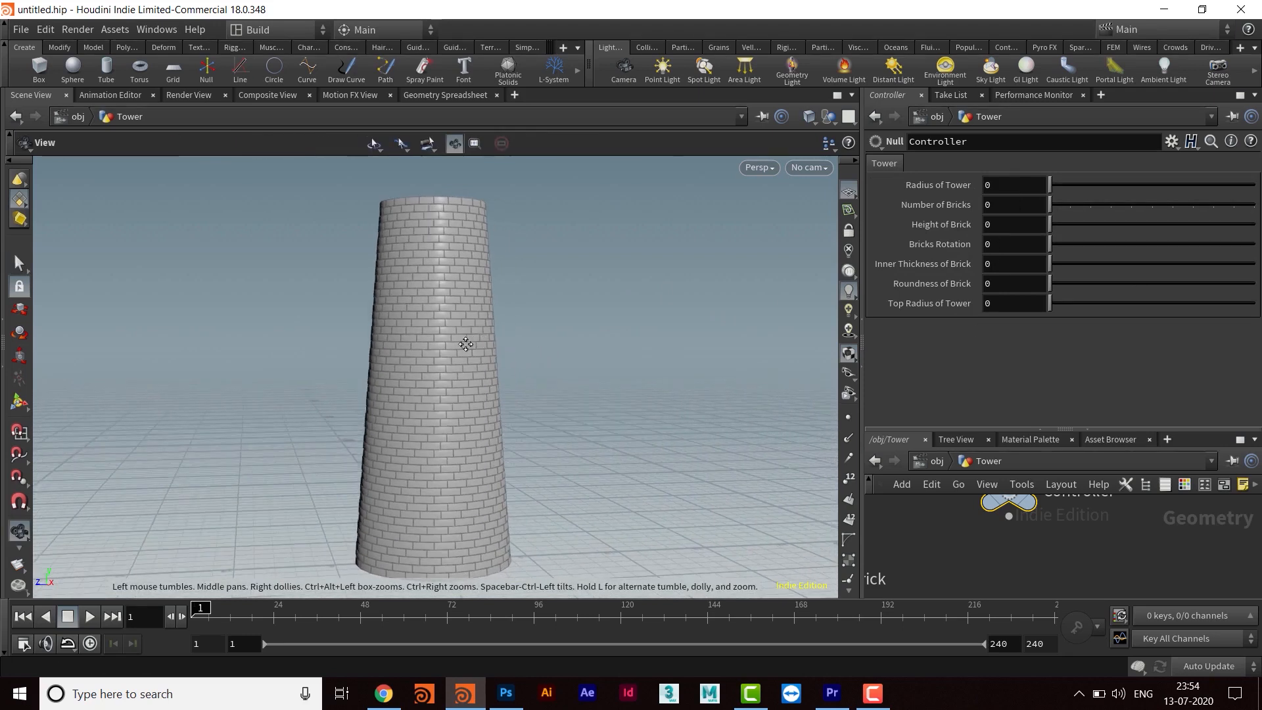
pyautogui.press('s')
pyautogui.moveTo(860, 380); pyautogui.dragTo(609, 366)
pyautogui.moveTo(936, 431); pyautogui.dragTo(937, 332)
pyautogui.scroll(-5, 905, 506)
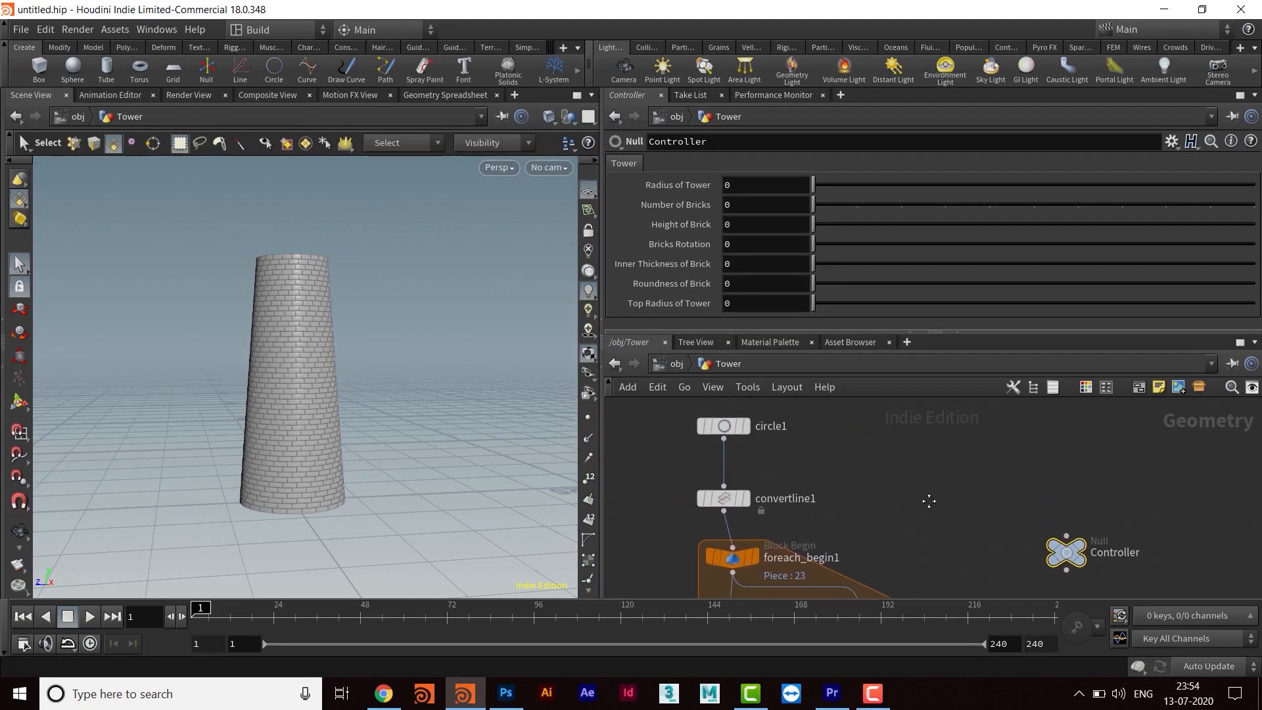
pyautogui.scroll(2, 929, 502)
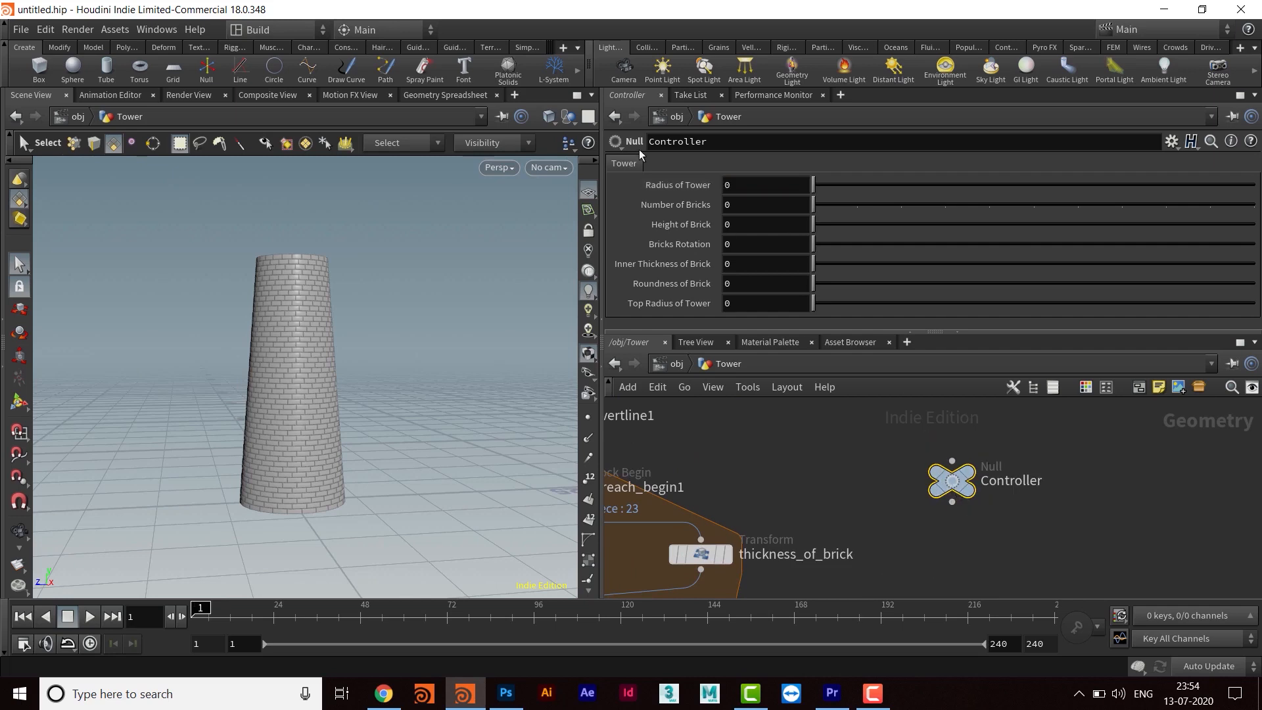
# - Copy the Controller's Radius of Tower parameter and paste it as a relative reference into circle1's Uniform Scale
pyautogui.rightClick(751, 185)
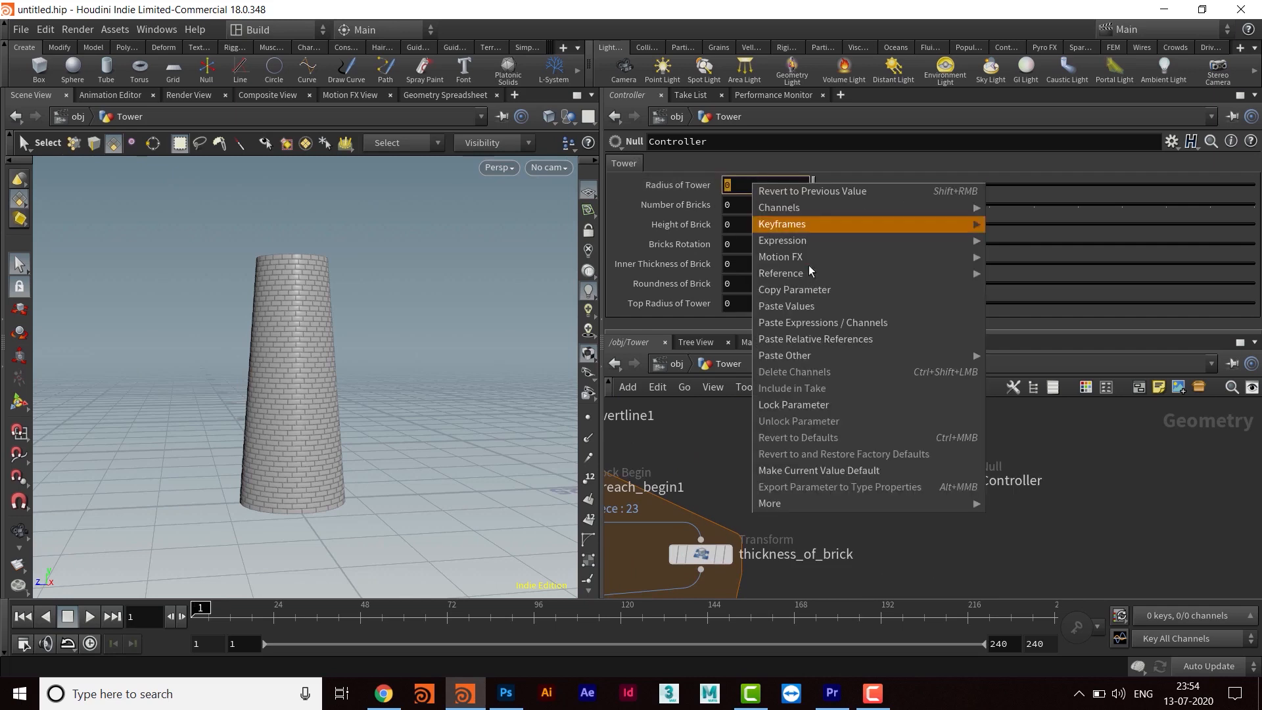
pyautogui.click(811, 290)
pyautogui.moveTo(752, 427); pyautogui.dragTo(891, 528, button='middle')
pyautogui.click(725, 449)
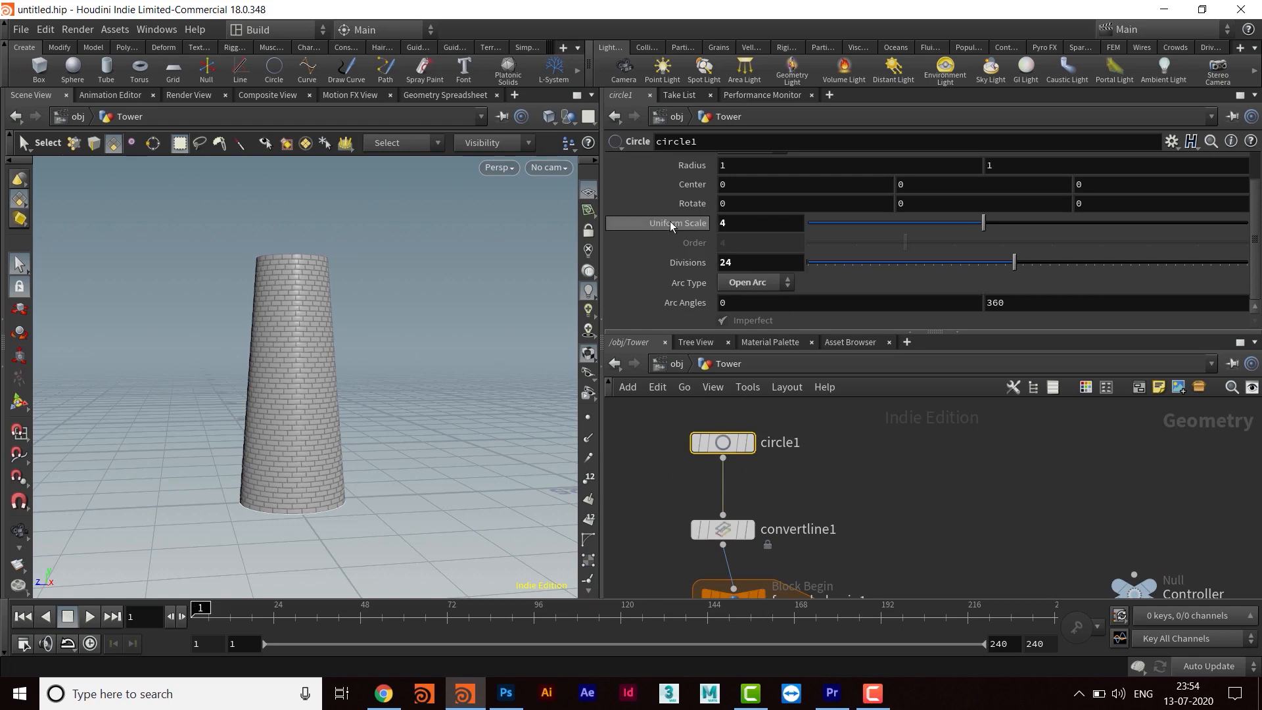
pyautogui.rightClick(757, 225)
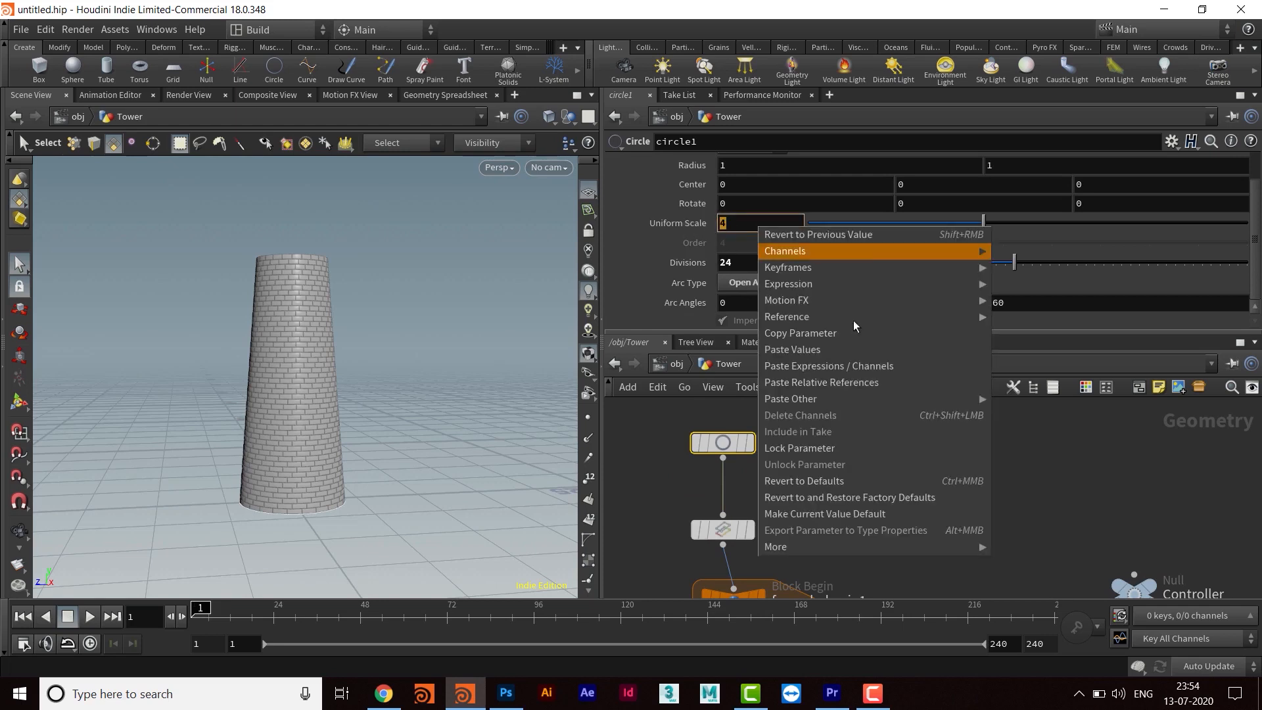
pyautogui.click(830, 382)
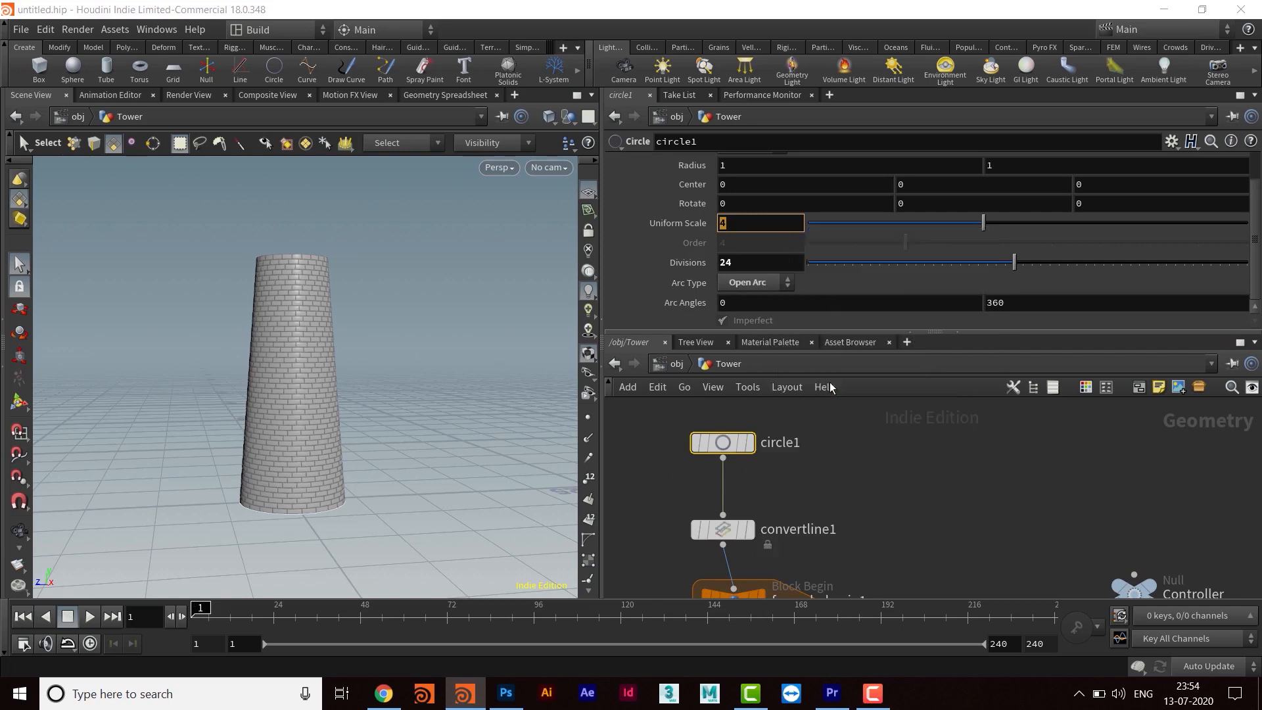
pyautogui.press('Return')
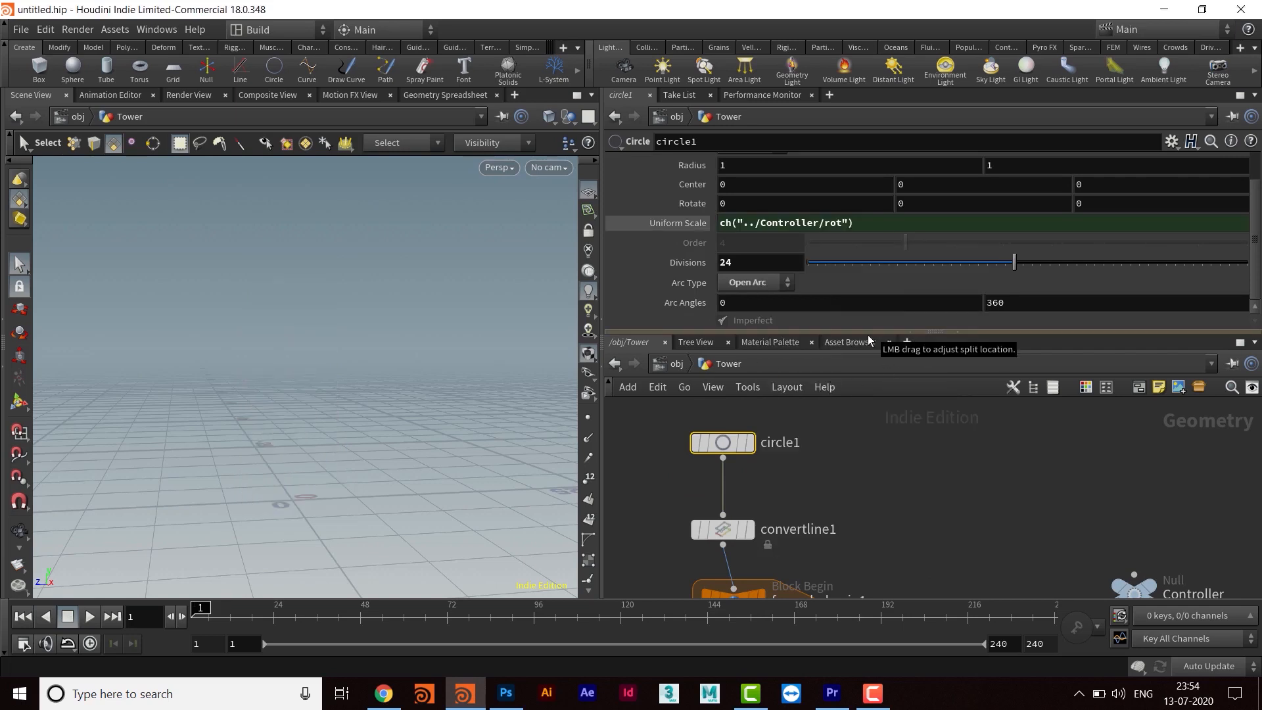
# - Select the Controller null to show its Tower parameters and move it closer to the convertline1 node
pyautogui.moveTo(725, 445)
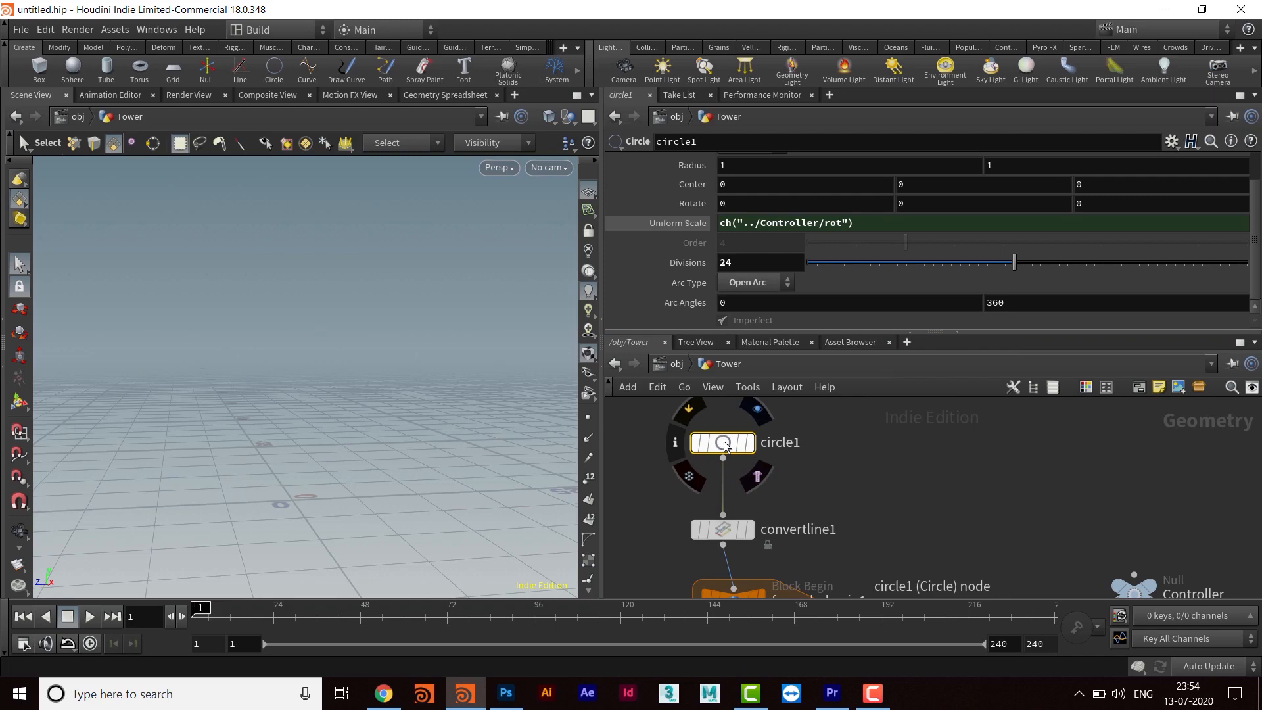
pyautogui.moveTo(1140, 458); pyautogui.dragTo(1027, 388, button='middle')
pyautogui.moveTo(1024, 535)
pyautogui.moveTo(1023, 536); pyautogui.dragTo(946, 464)
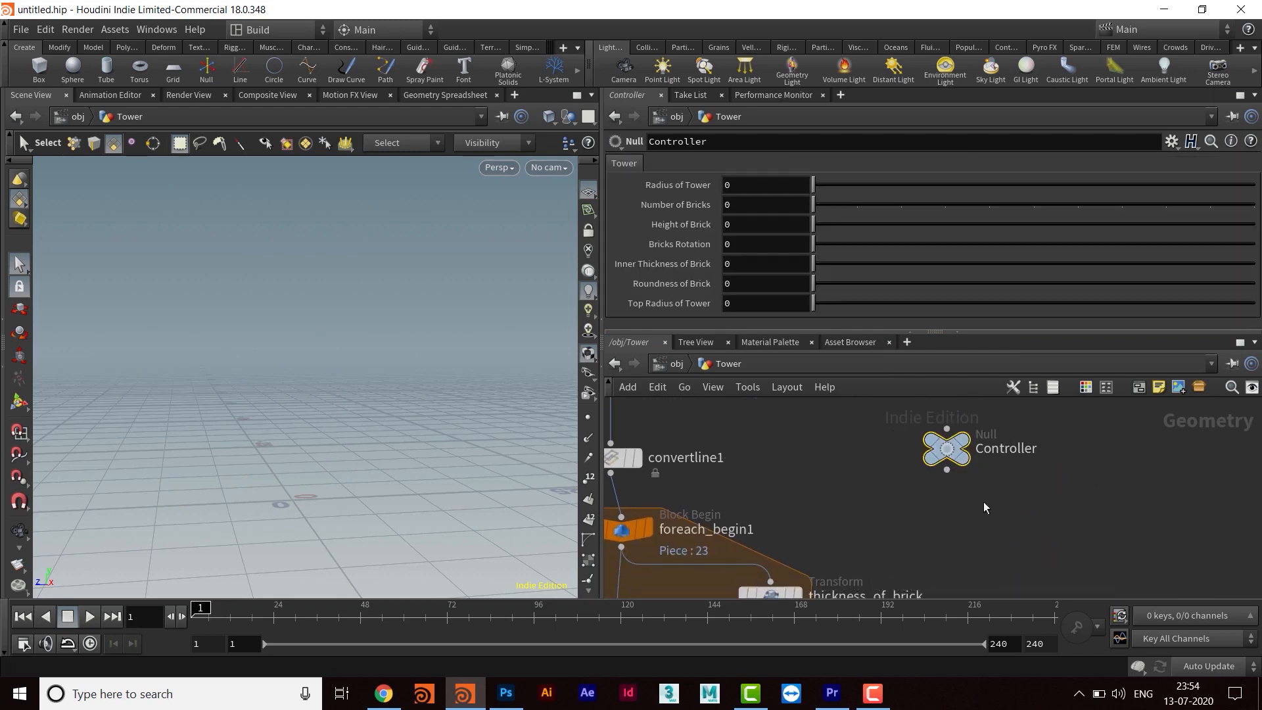
# - Set the Controller's Radius of Tower to 1, and raise it to 4
pyautogui.moveTo(984, 510); pyautogui.dragTo(1005, 529, button='middle')
pyautogui.press('Escape')
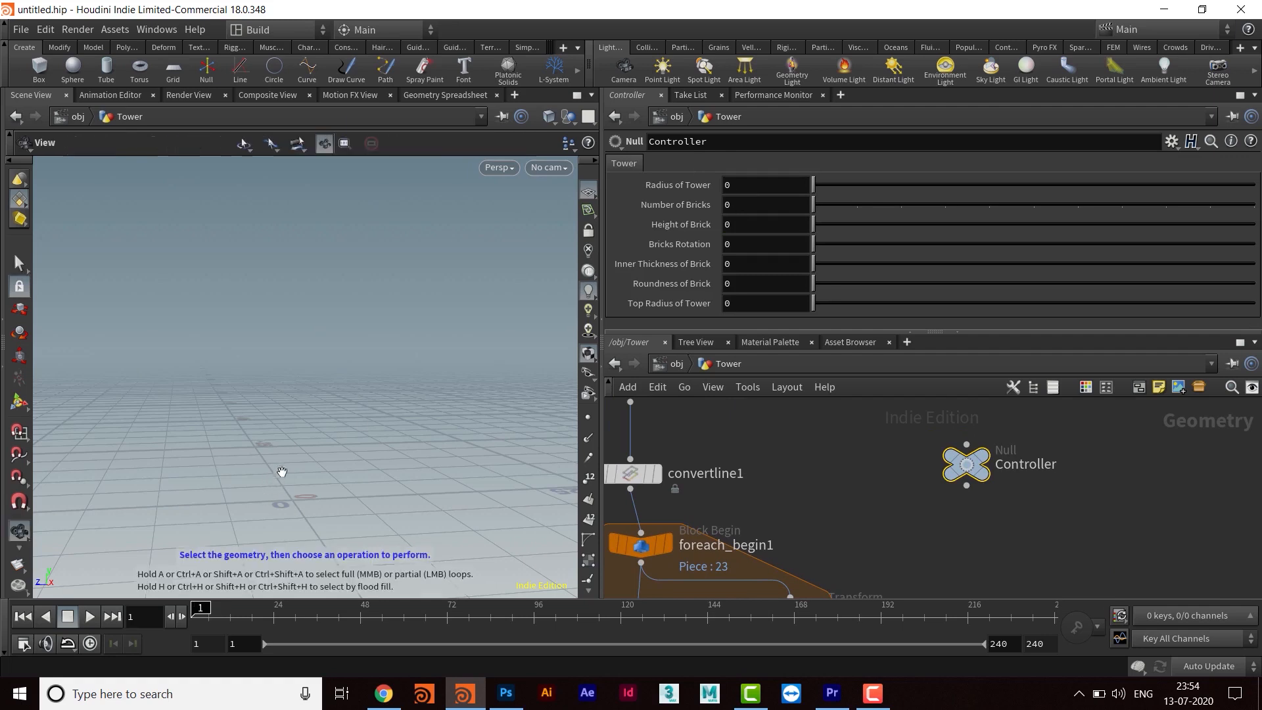
pyautogui.moveTo(282, 472); pyautogui.dragTo(298, 395, button='middle')
pyautogui.moveTo(298, 395); pyautogui.dragTo(352, 443)
pyautogui.press('s')
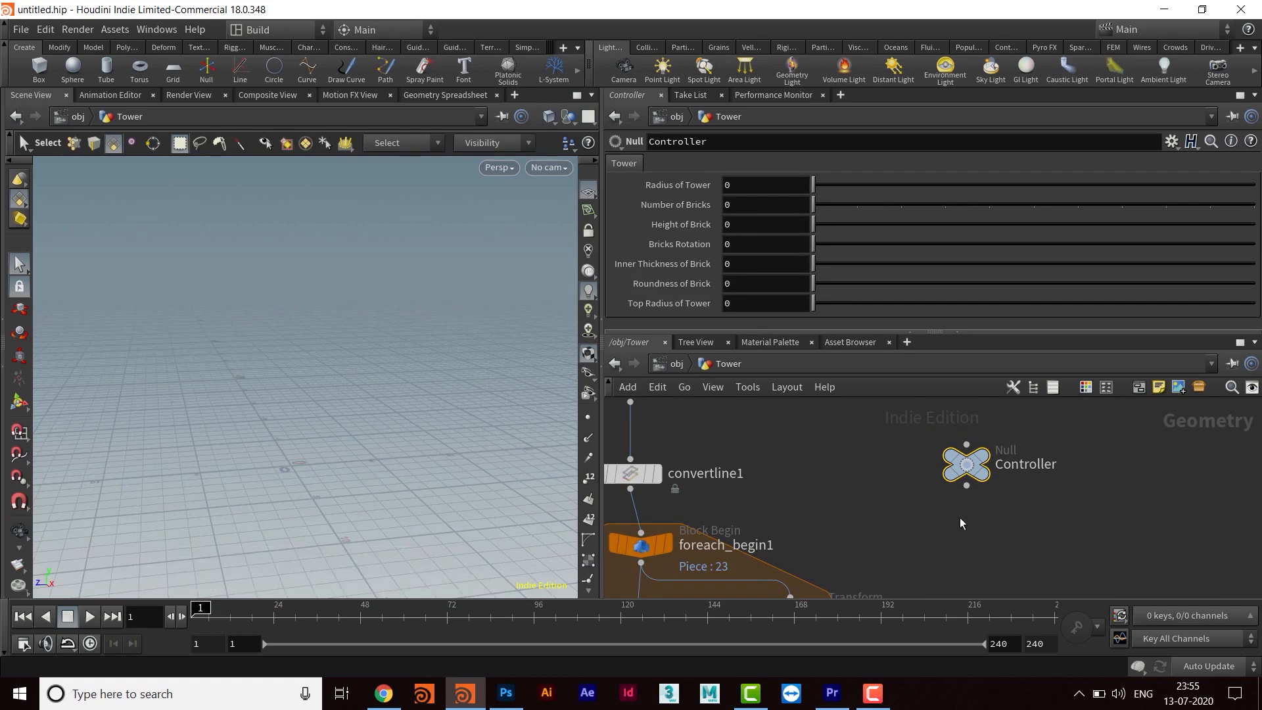
pyautogui.moveTo(959, 518); pyautogui.dragTo(947, 534, button='middle')
pyautogui.moveTo(889, 431); pyautogui.dragTo(1031, 534)
pyautogui.click(956, 481)
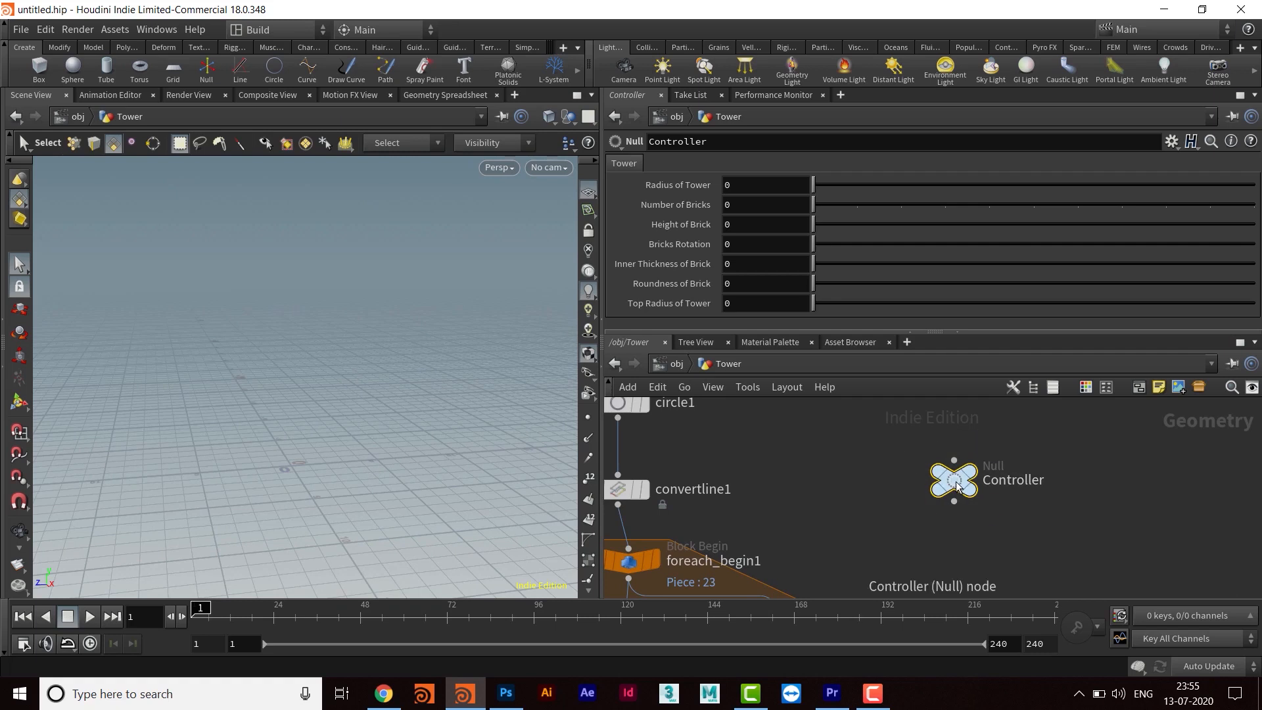
pyautogui.click(727, 184)
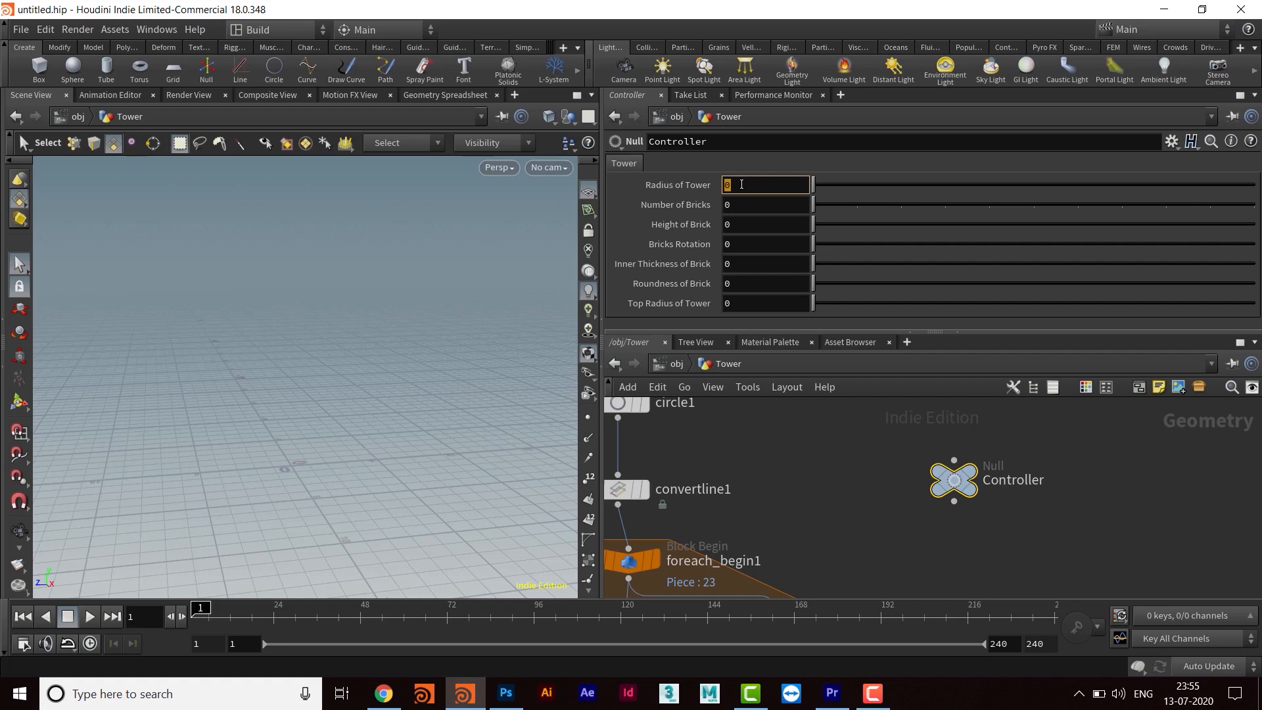
pyautogui.write('1')
pyautogui.press('Return')
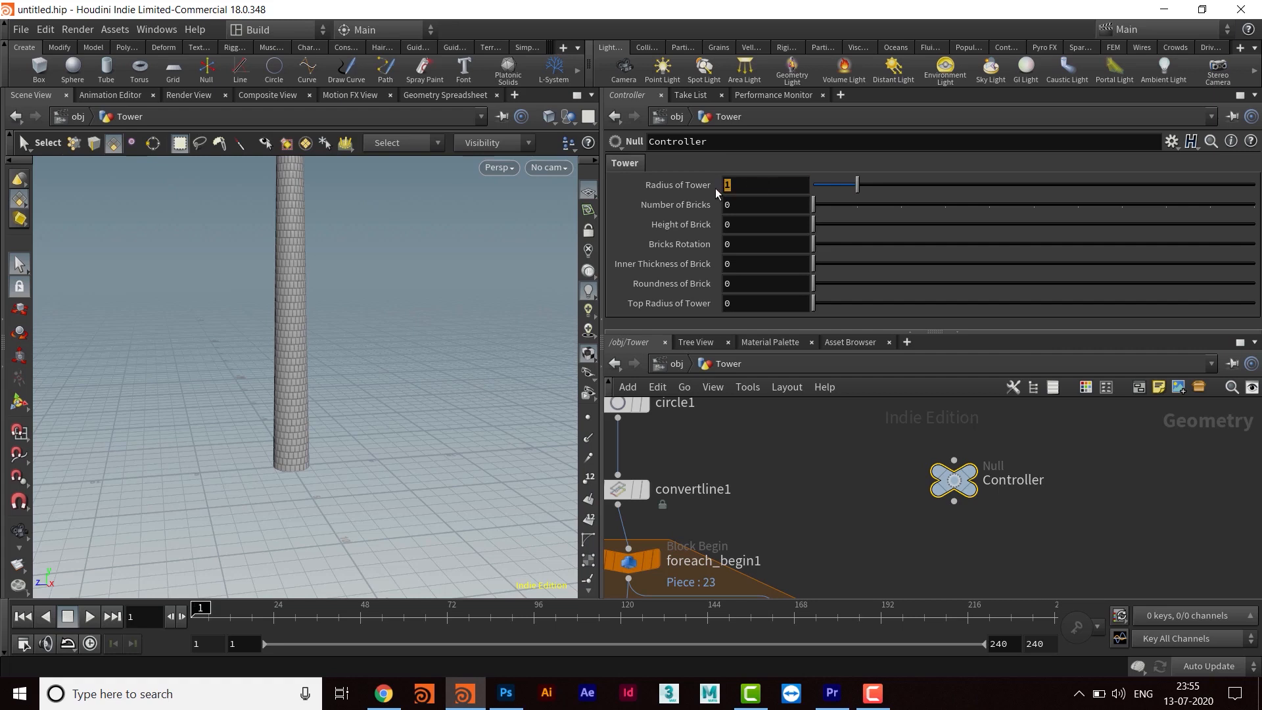
pyautogui.write('4')
pyautogui.press('Return')
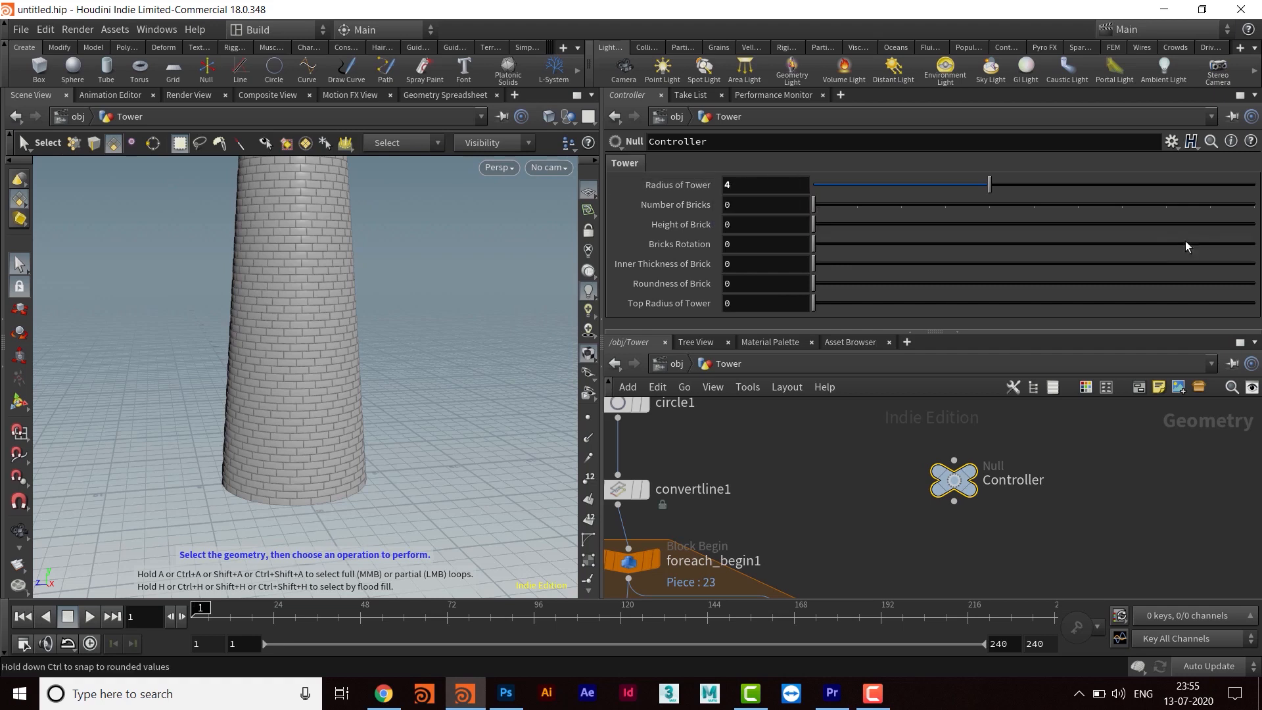
# - Edit the Controller's parameter interface to give Radius of Tower a locked minimum range of 1, and apply the change
pyautogui.click(1172, 142)
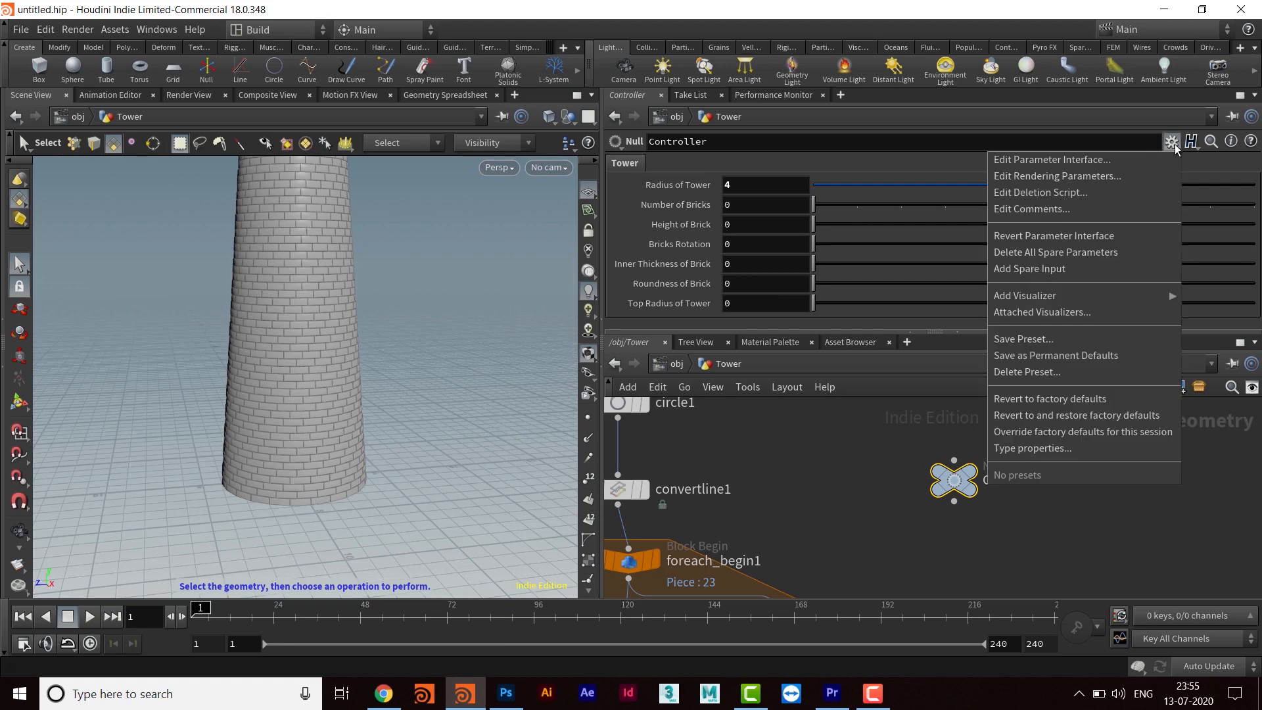
pyautogui.click(1056, 160)
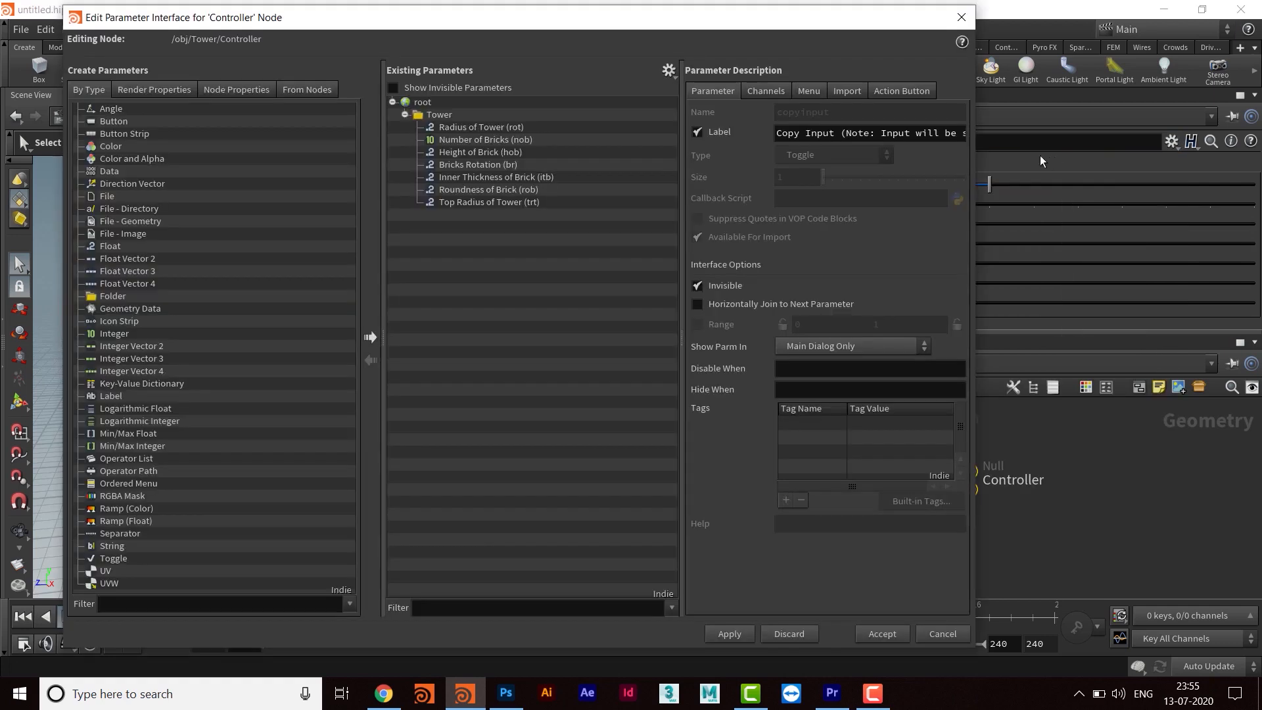
pyautogui.click(460, 128)
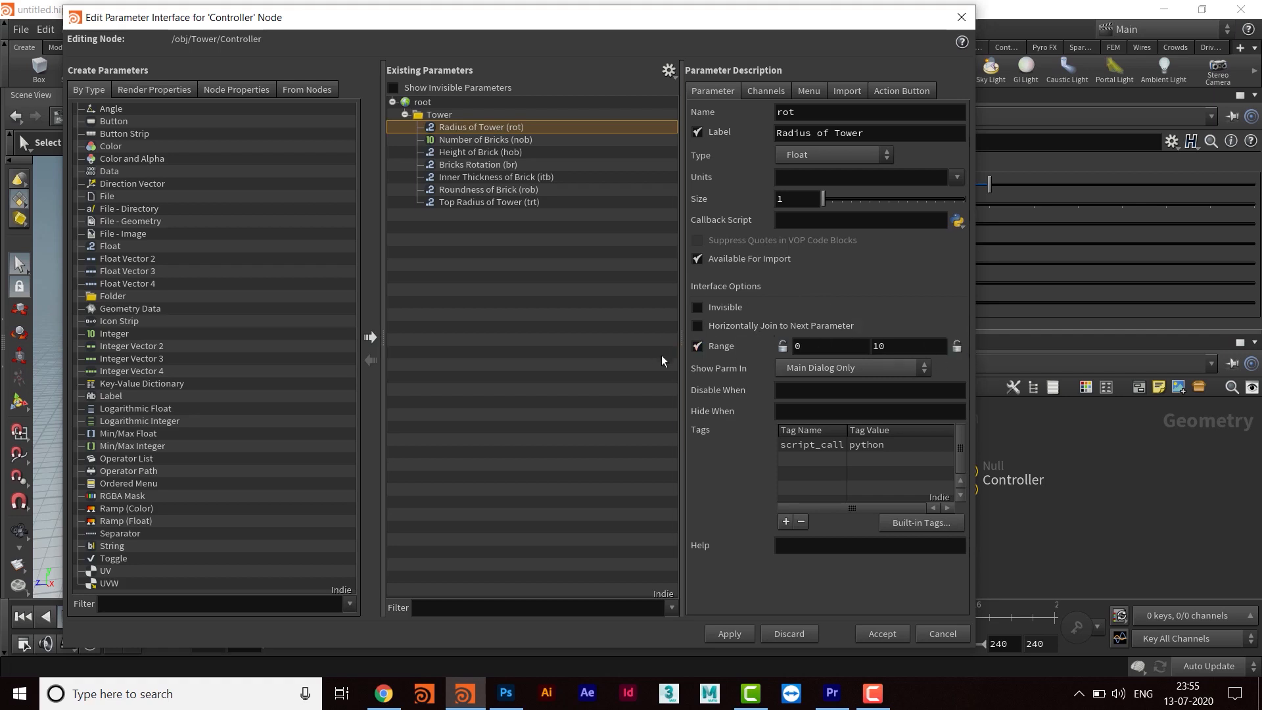
pyautogui.doubleClick(830, 347)
pyautogui.write('1')
pyautogui.press('Return')
pyautogui.click(727, 633)
# - Test the Radius of Tower's lower limit by entering .1, and set the radius back to 4
pyautogui.moveTo(855, 25); pyautogui.dragTo(629, 507)
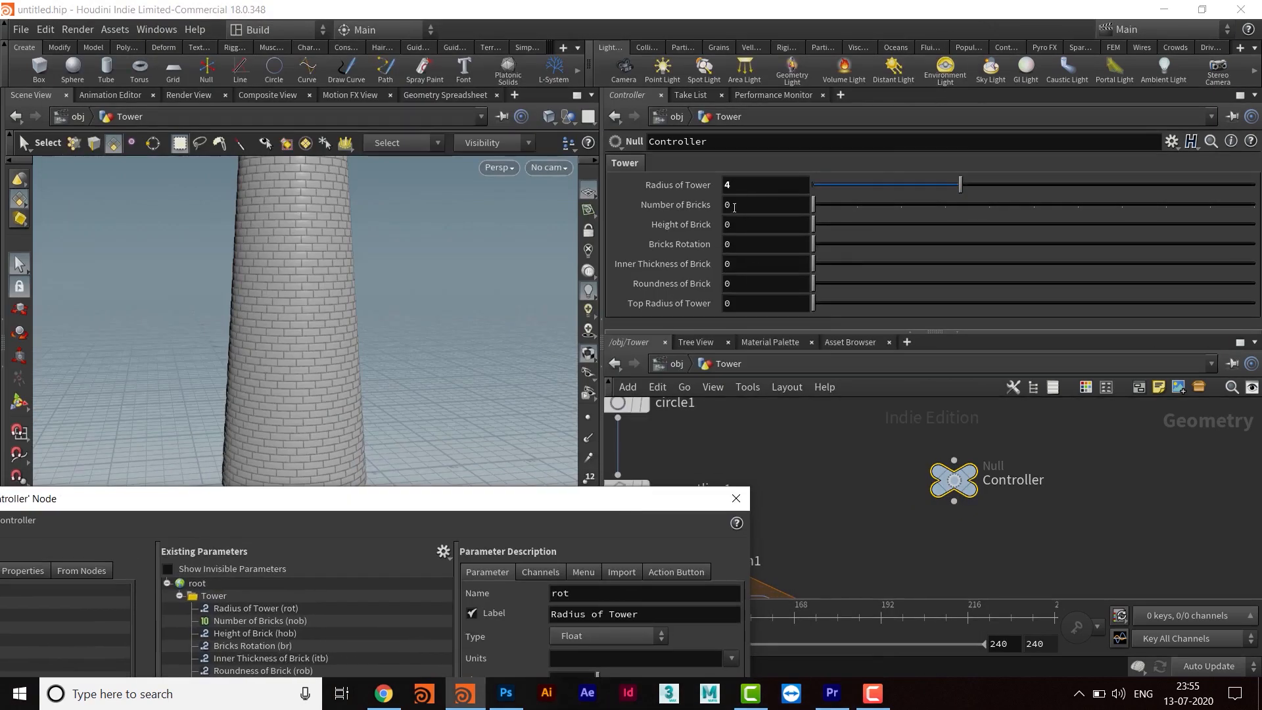
pyautogui.moveTo(736, 186); pyautogui.dragTo(652, 198)
pyautogui.write('.')
pyautogui.write('1')
pyautogui.press('Return')
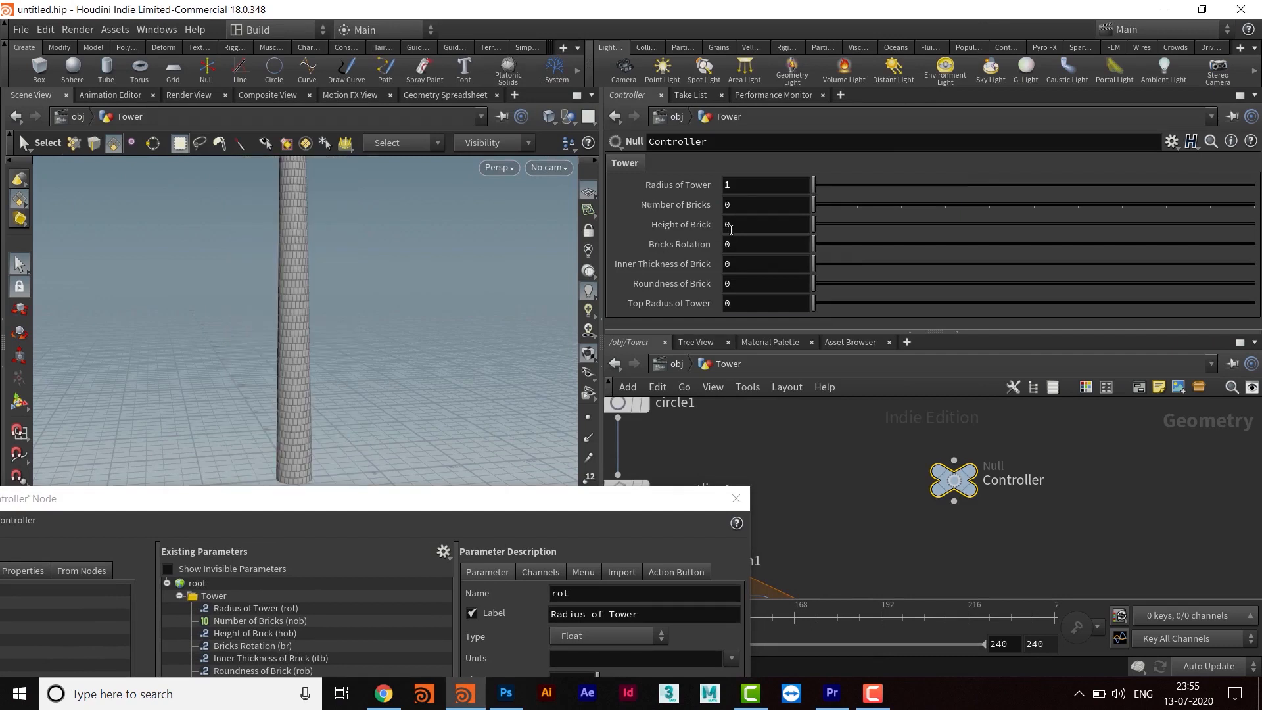
pyautogui.doubleClick(755, 187)
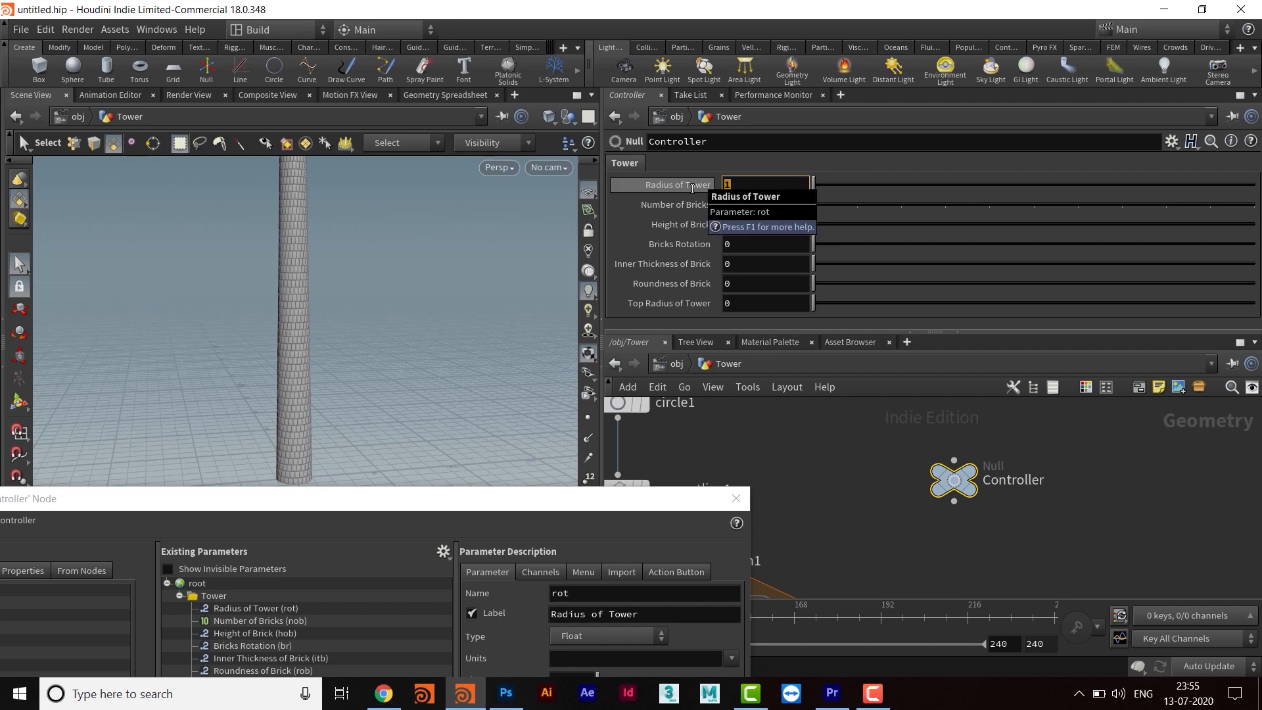
pyautogui.write('4')
pyautogui.press('Return')
# - Select Number of Bricks in the parameter interface editor and set its value on the Controller to 1
pyautogui.moveTo(561, 504); pyautogui.dragTo(536, 331)
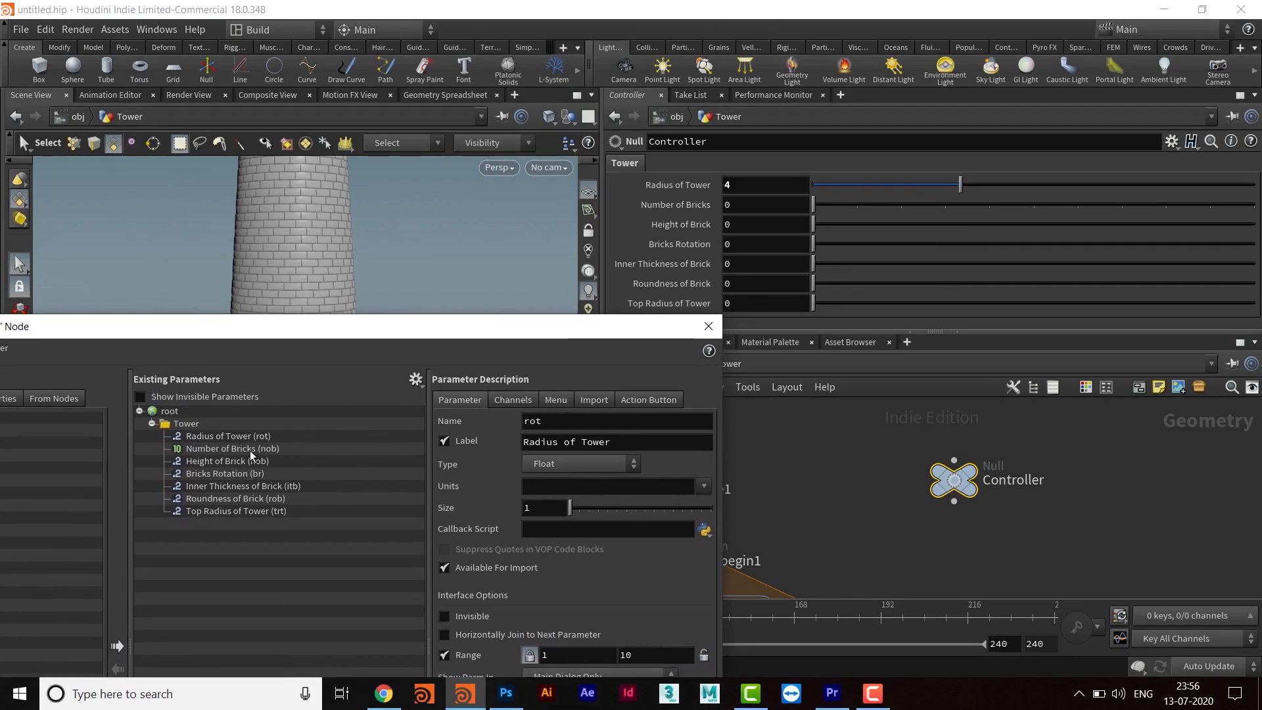
pyautogui.click(248, 451)
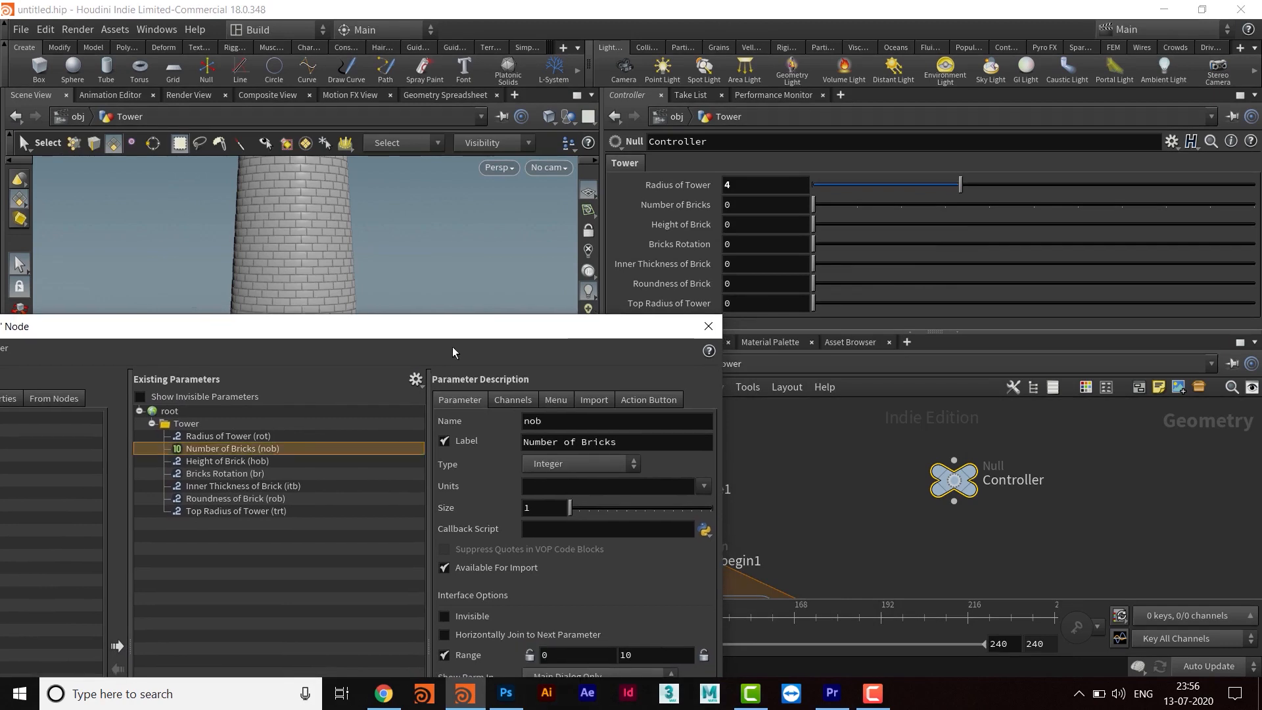
pyautogui.moveTo(566, 328); pyautogui.dragTo(604, 394)
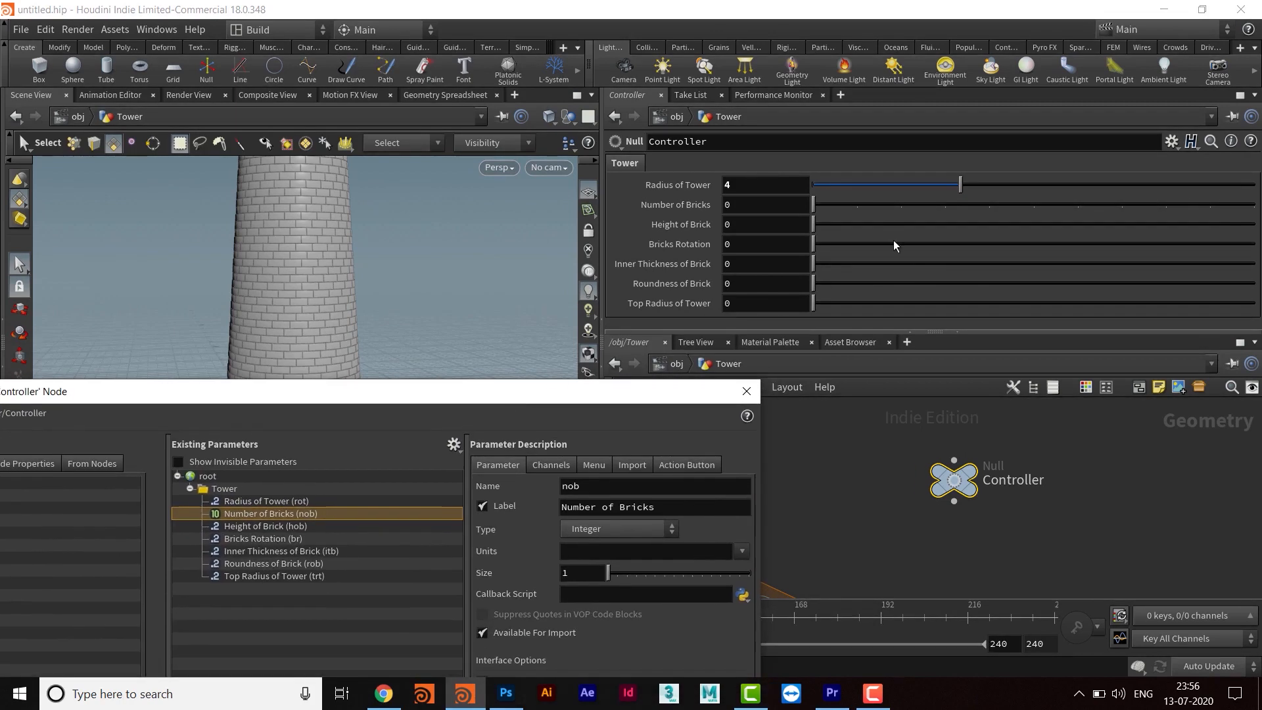
pyautogui.click(755, 210)
pyautogui.click(783, 204)
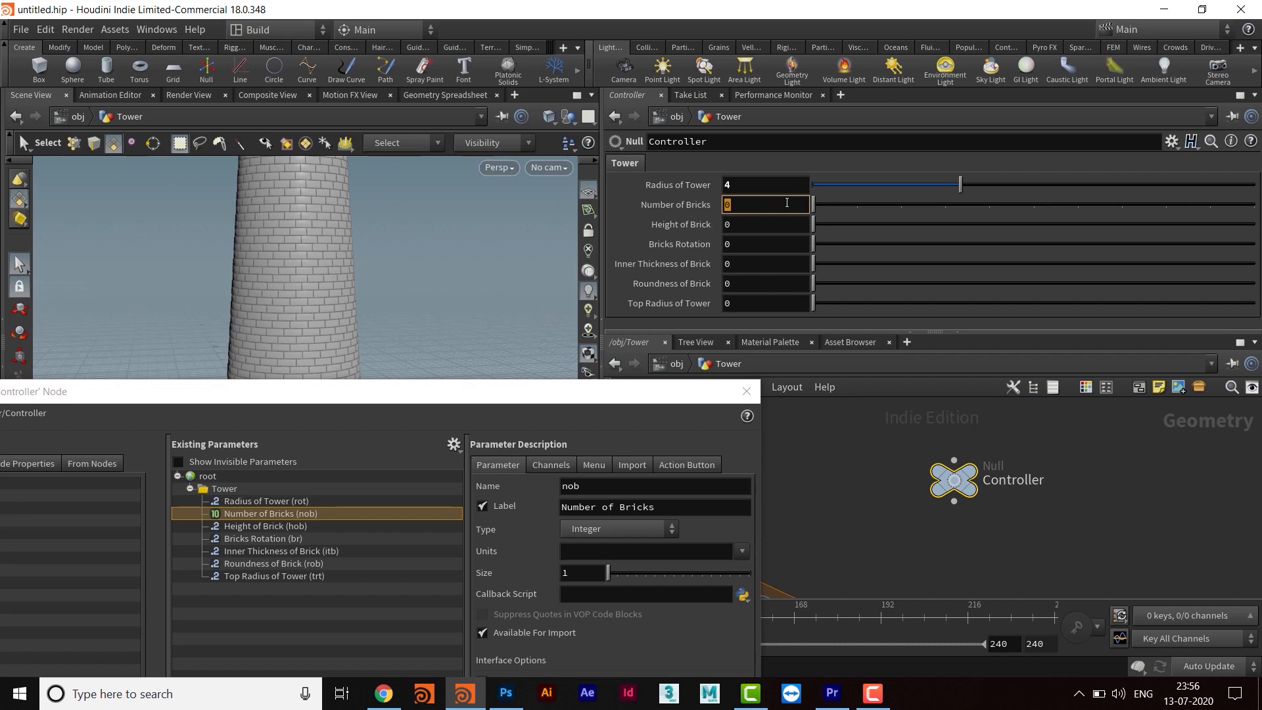
pyautogui.write('1')
pyautogui.press('Return')
# - Give the Number of Bricks parameter a locked minimum range of 1, and apply the interface change
pyautogui.moveTo(536, 391); pyautogui.dragTo(714, 95)
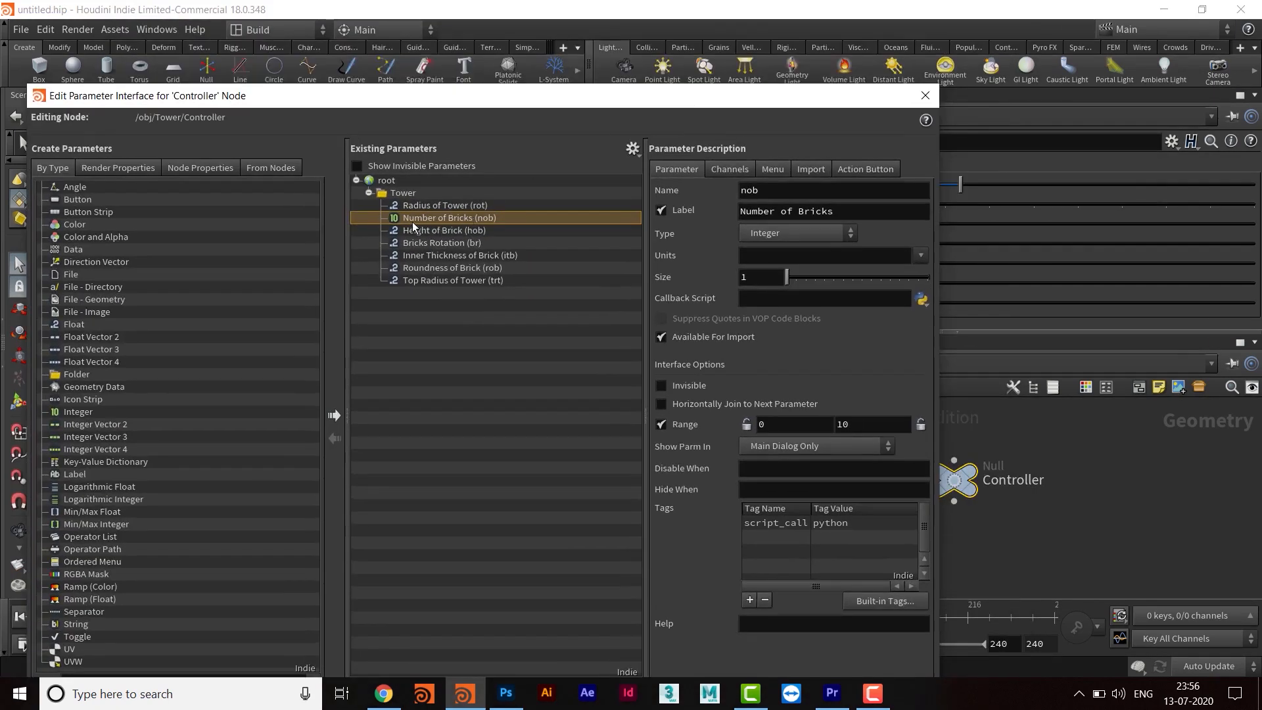
pyautogui.doubleClick(780, 424)
pyautogui.write('1')
pyautogui.press('Return')
pyautogui.click(746, 425)
pyautogui.moveTo(759, 96); pyautogui.dragTo(780, 29)
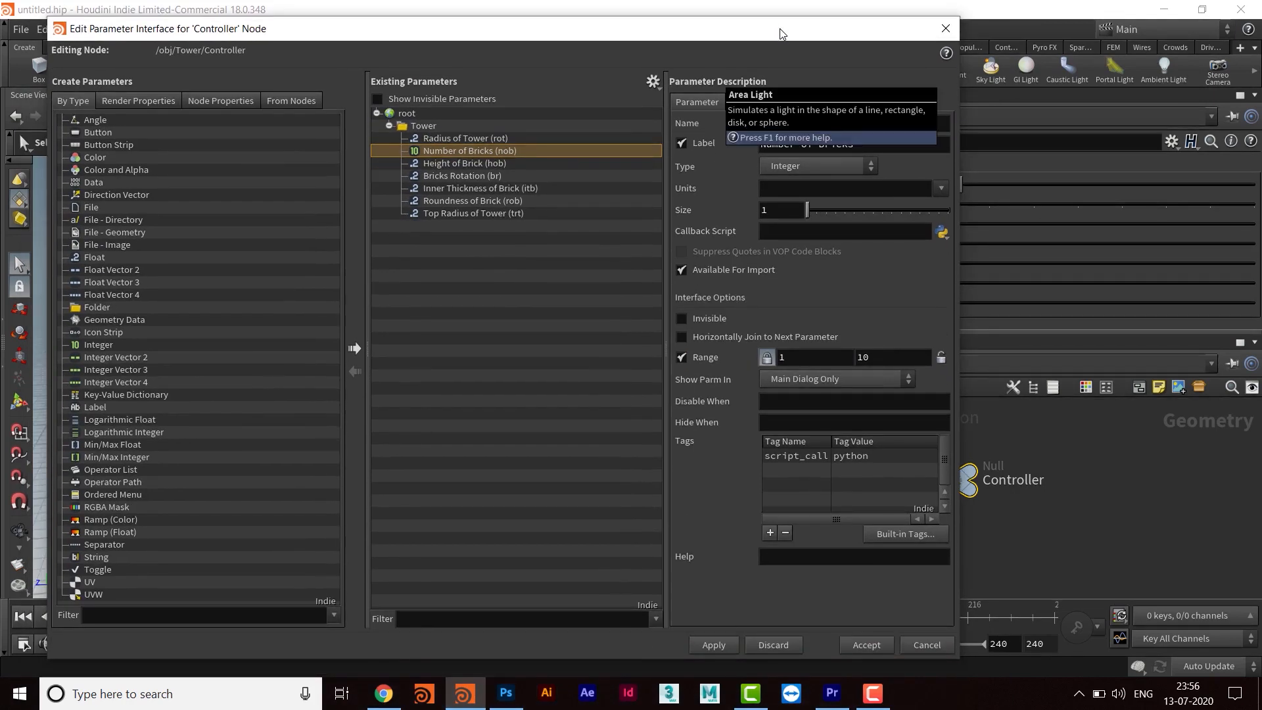
pyautogui.click(714, 644)
# - Paste the copied Radius of Tower parameter as a relative reference into copy1's Total Number
pyautogui.moveTo(778, 33); pyautogui.dragTo(691, 550)
pyautogui.click(965, 490)
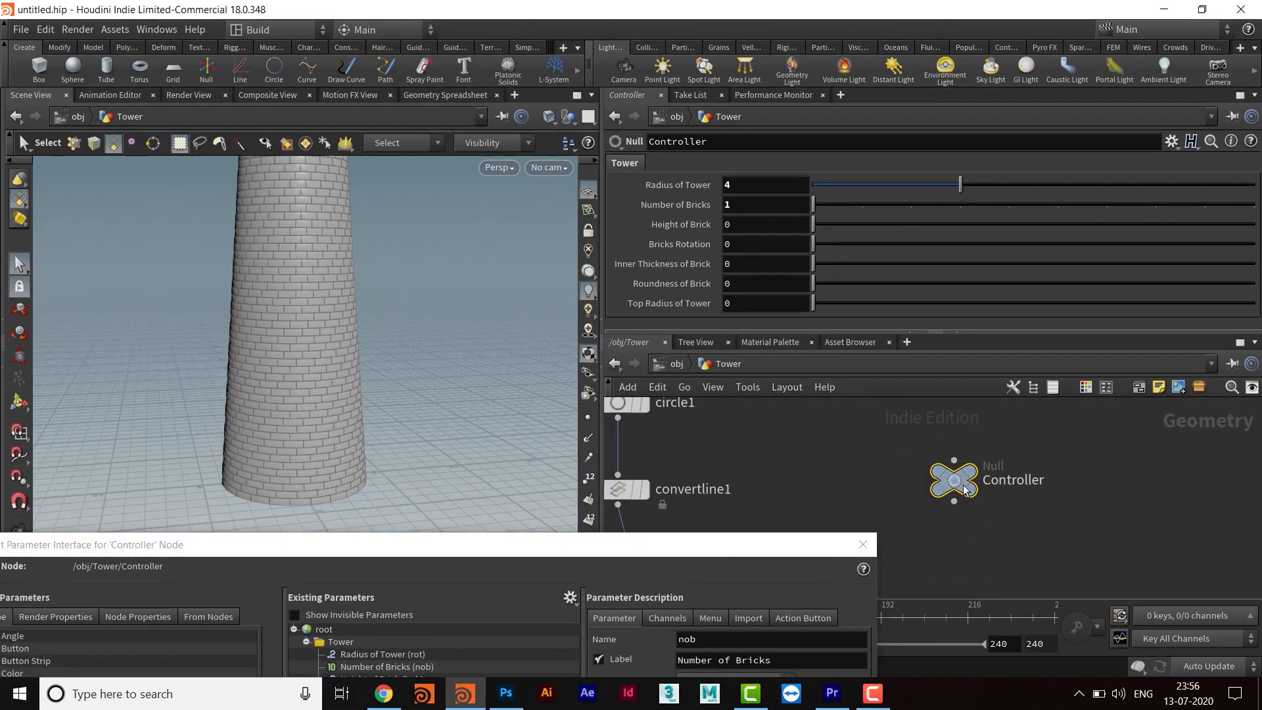
pyautogui.moveTo(781, 451); pyautogui.dragTo(1044, 442, button='middle')
pyautogui.moveTo(1031, 536); pyautogui.dragTo(1050, 398, button='middle')
pyautogui.scroll(2, 1021, 491)
pyautogui.moveTo(1017, 545); pyautogui.dragTo(1048, 487, button='middle')
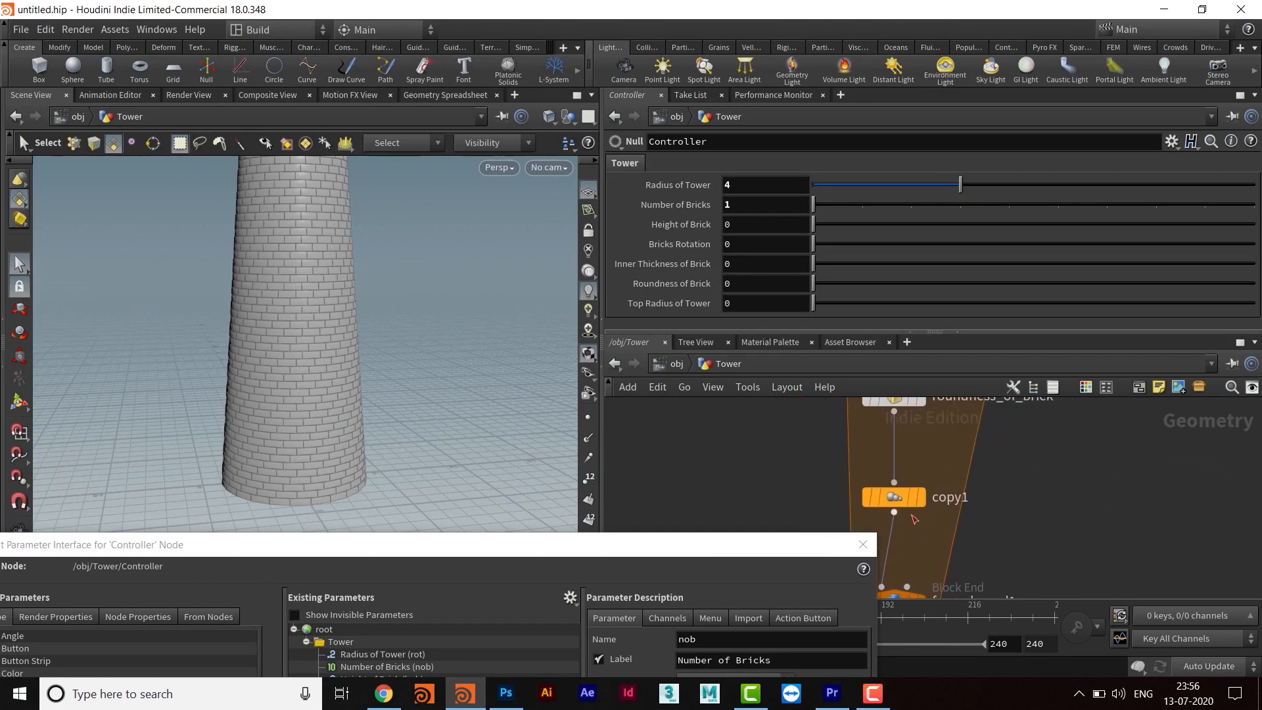
pyautogui.click(895, 498)
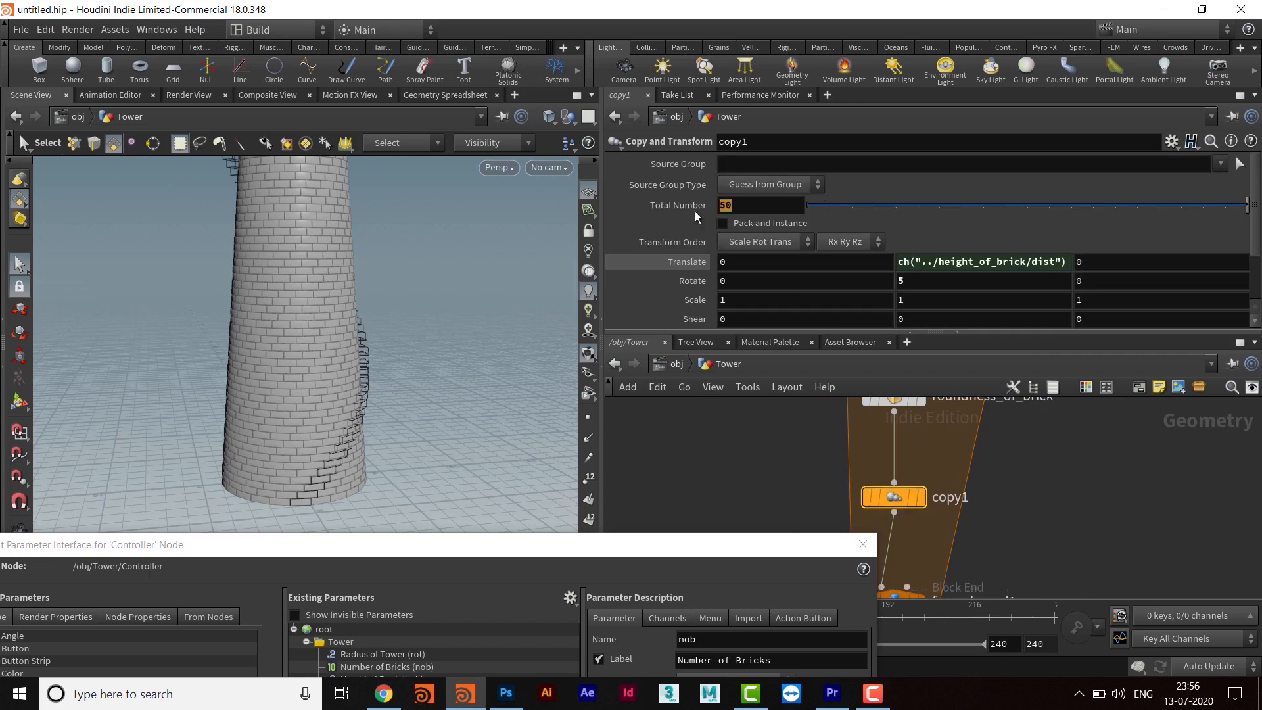
pyautogui.rightClick(743, 206)
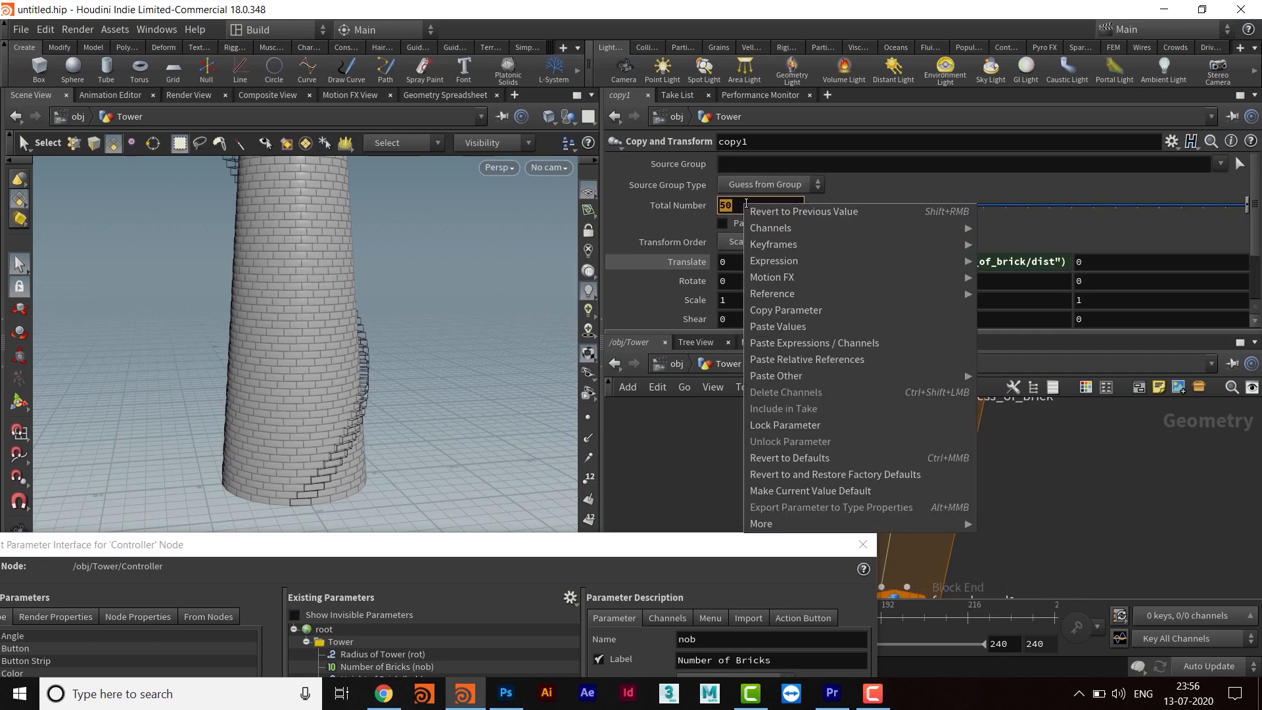
pyautogui.click(805, 360)
pyautogui.moveTo(735, 204); pyautogui.dragTo(689, 208)
pyautogui.press('Return')
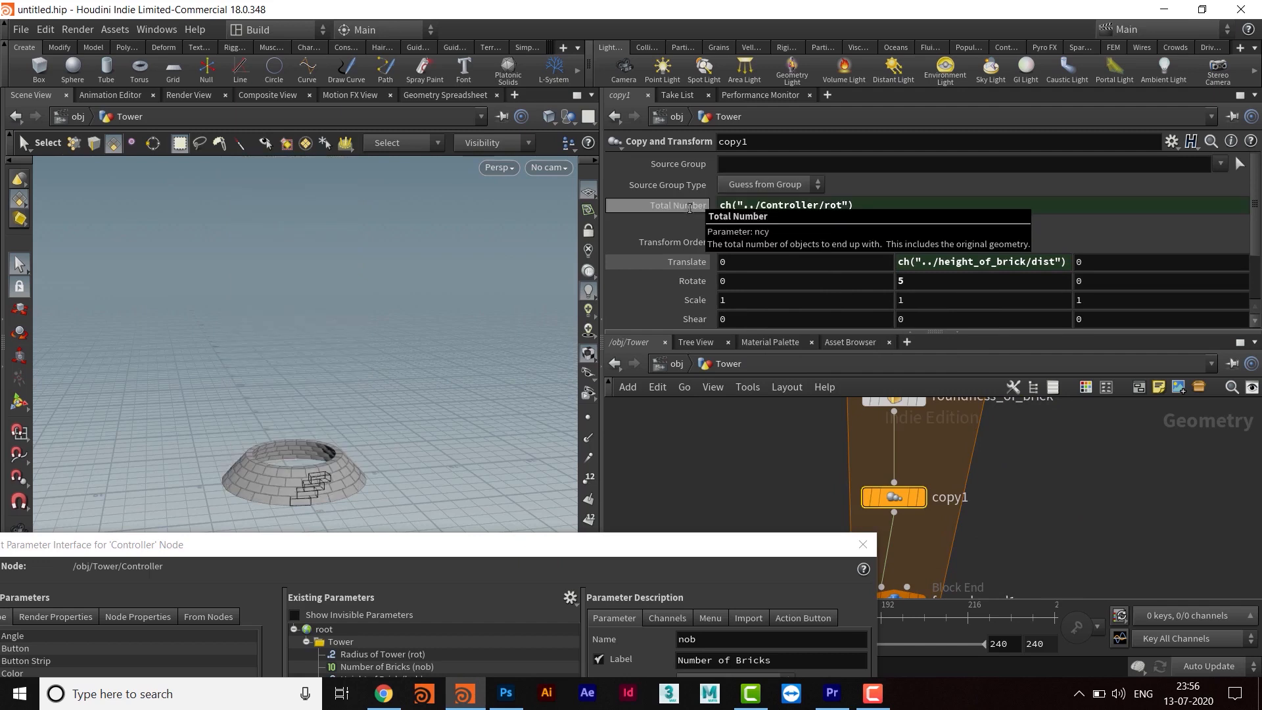
# - Examine the tower produced by copy1 and show its Total Number as an evaluated value instead of an expression
pyautogui.moveTo(1028, 531); pyautogui.dragTo(984, 431, button='middle')
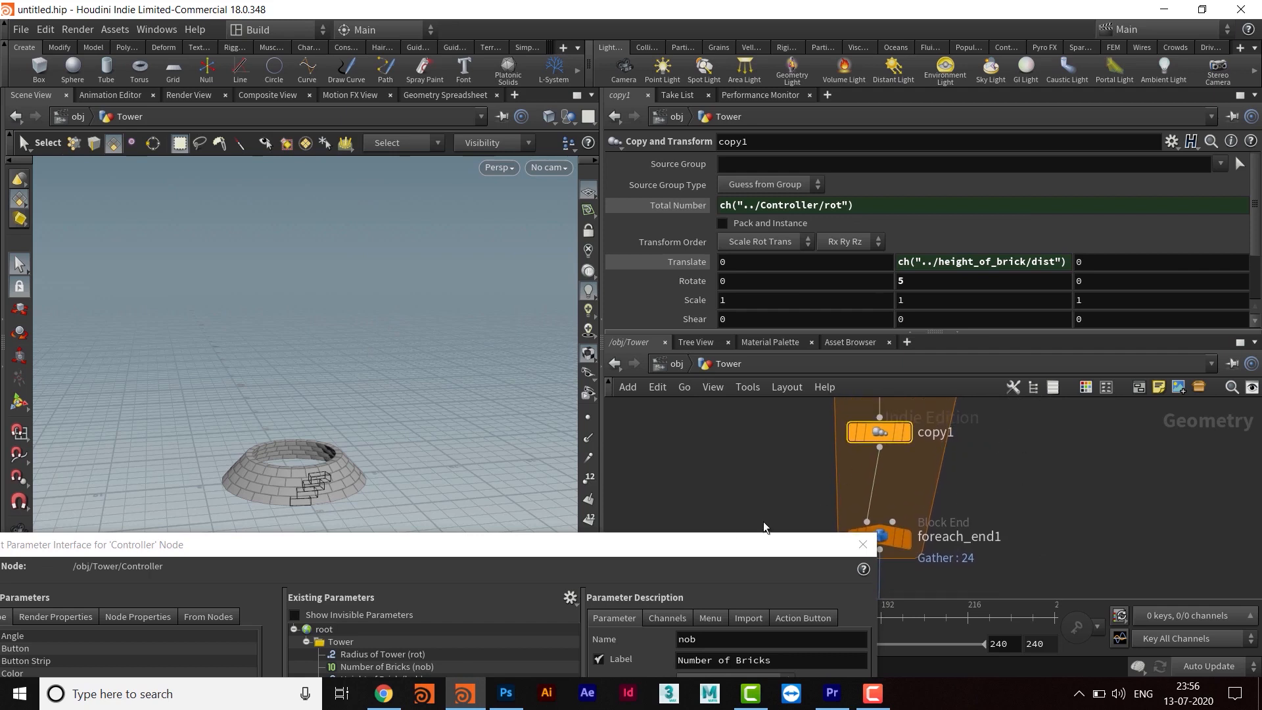
pyautogui.moveTo(708, 543); pyautogui.dragTo(503, 519)
pyautogui.press('Escape')
pyautogui.scroll(3, 452, 358)
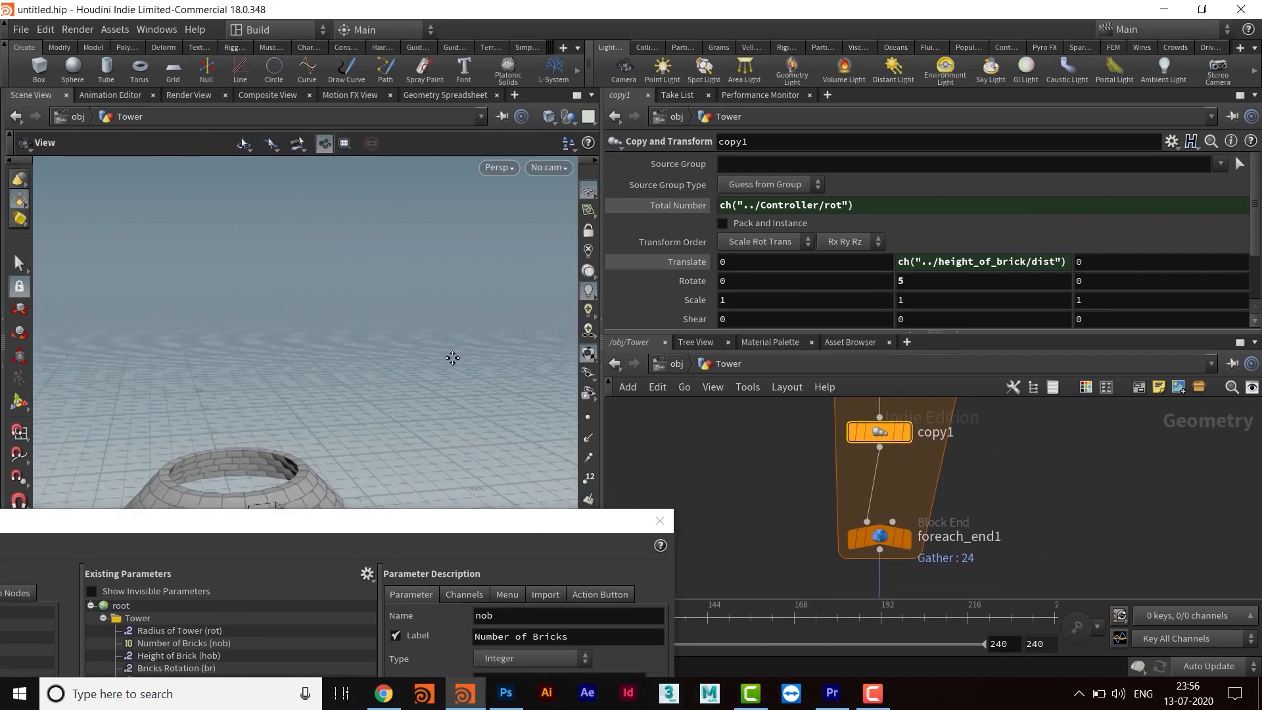
pyautogui.scroll(-2, 452, 358)
pyautogui.press('s')
pyautogui.moveTo(496, 530); pyautogui.dragTo(431, 505)
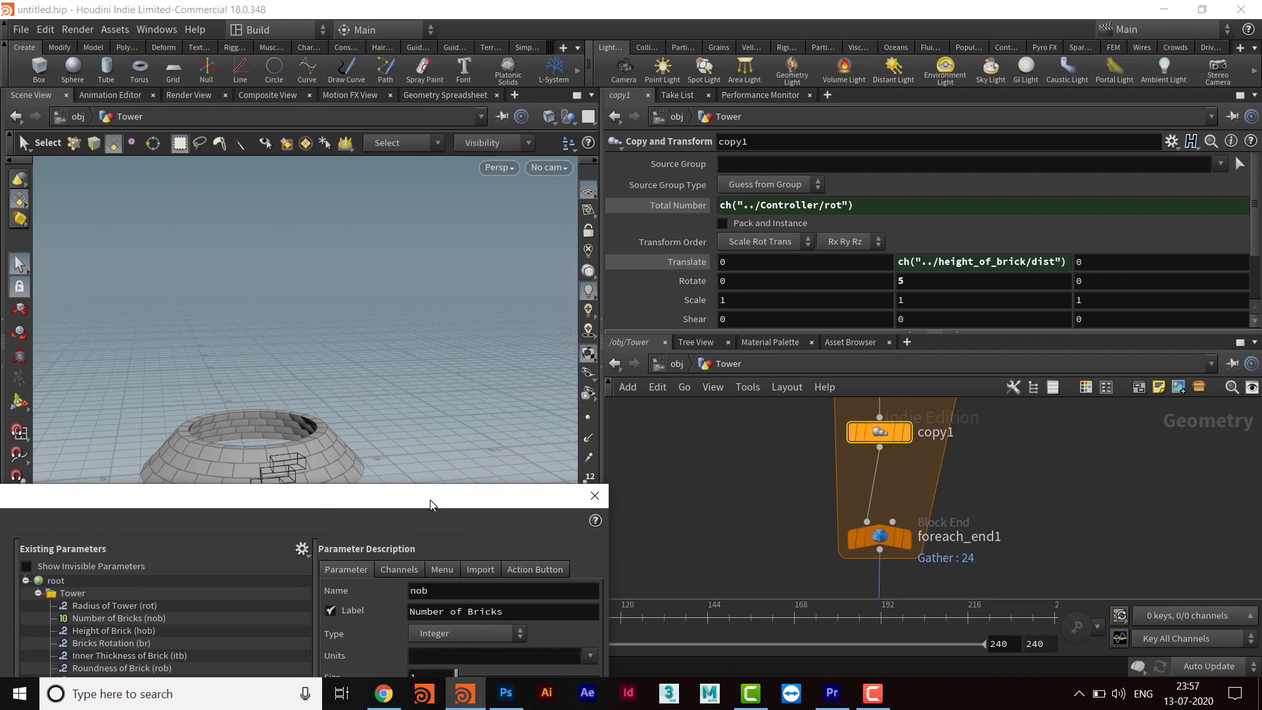
pyautogui.keyDown('ctrl'); pyautogui.keyDown('shift'); pyautogui.click(677, 209); pyautogui.keyUp('shift'); pyautogui.keyUp('ctrl')
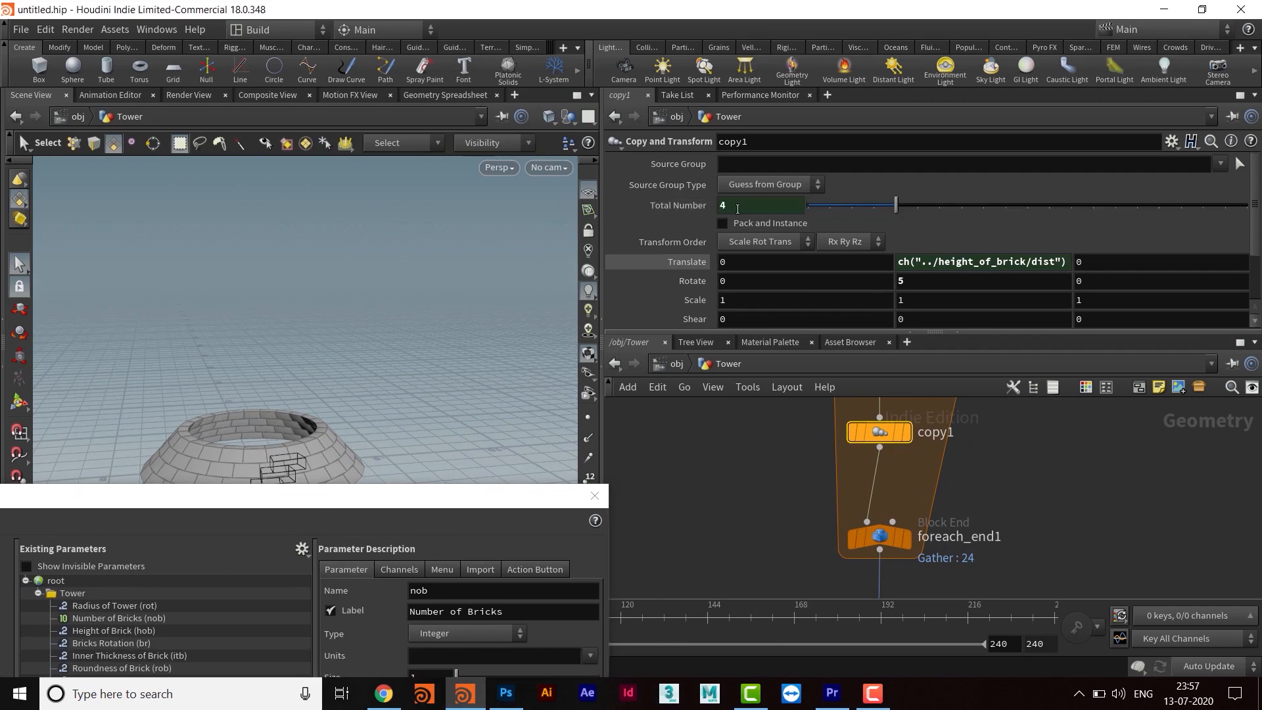
# - Reposition the Controller null, set its Number of Bricks to 2, and copy that parameter
pyautogui.moveTo(1009, 465); pyautogui.dragTo(857, 554, button='middle')
pyautogui.scroll(-3, 927, 508)
pyautogui.moveTo(858, 507); pyautogui.dragTo(852, 590, button='middle')
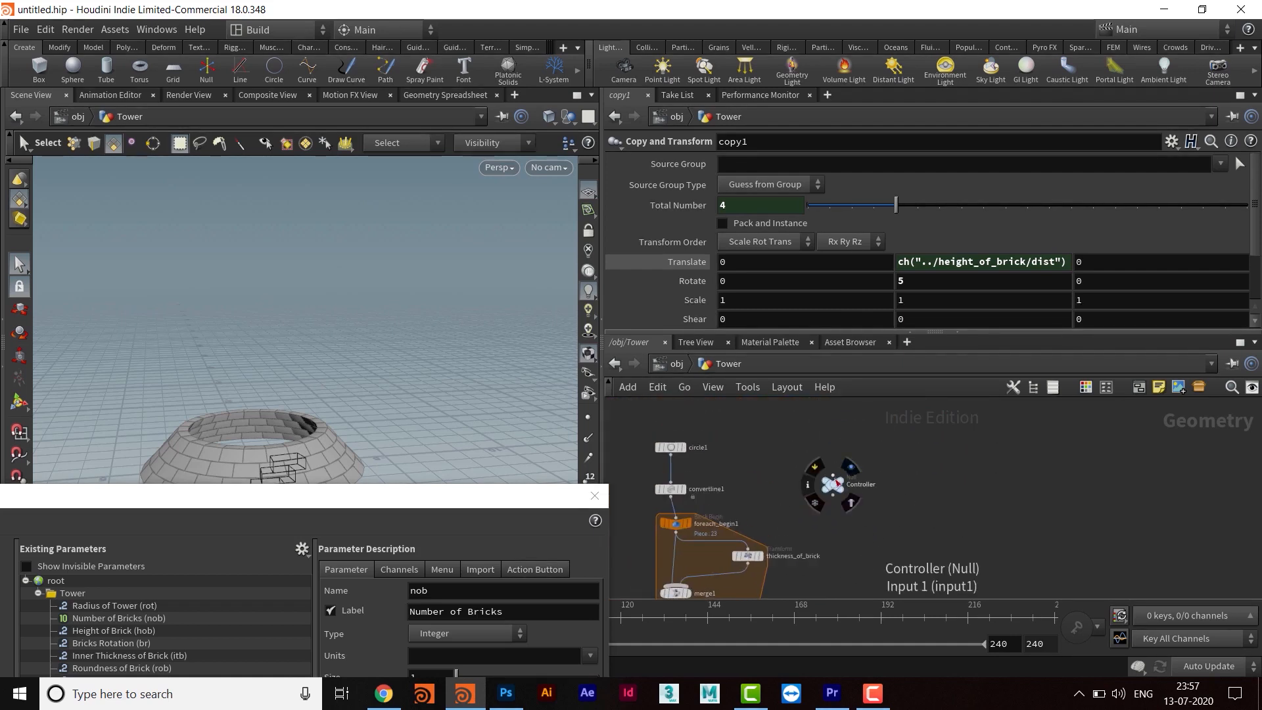
pyautogui.moveTo(832, 485); pyautogui.dragTo(876, 547)
pyautogui.click(755, 184)
pyautogui.click(770, 204)
pyautogui.press('Return')
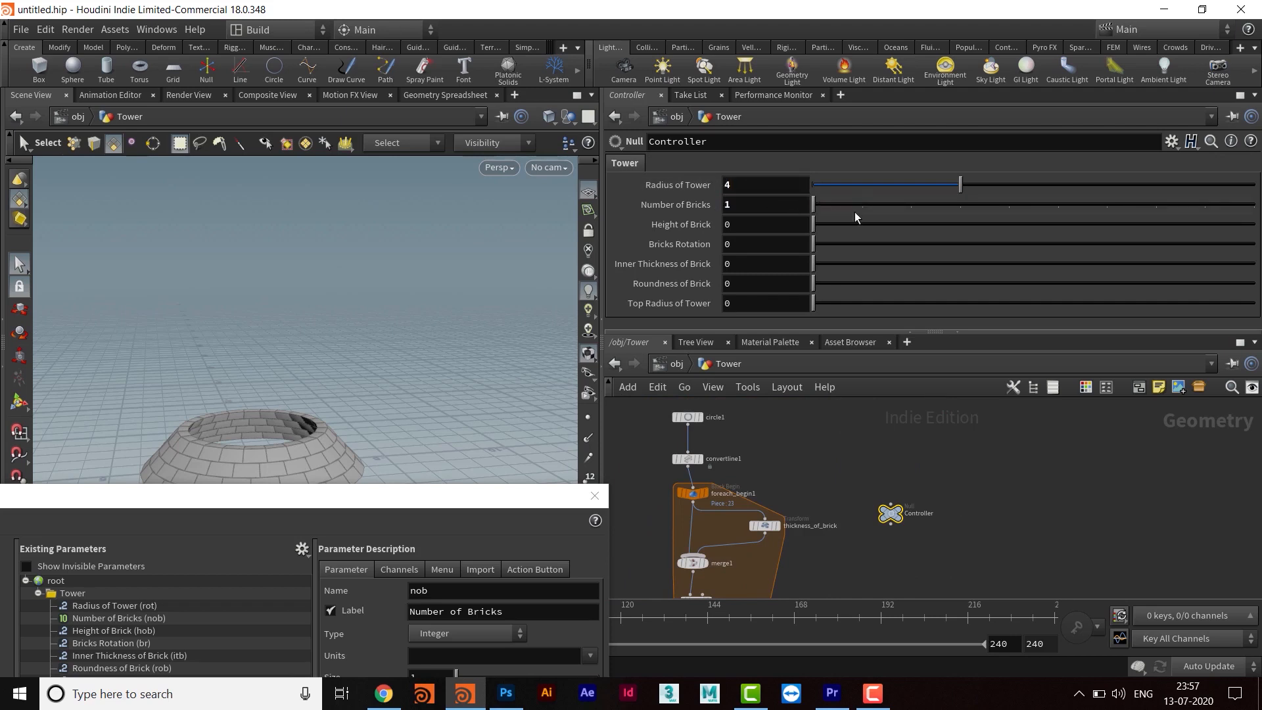
pyautogui.moveTo(856, 214); pyautogui.dragTo(723, 231)
pyautogui.rightClick(750, 206)
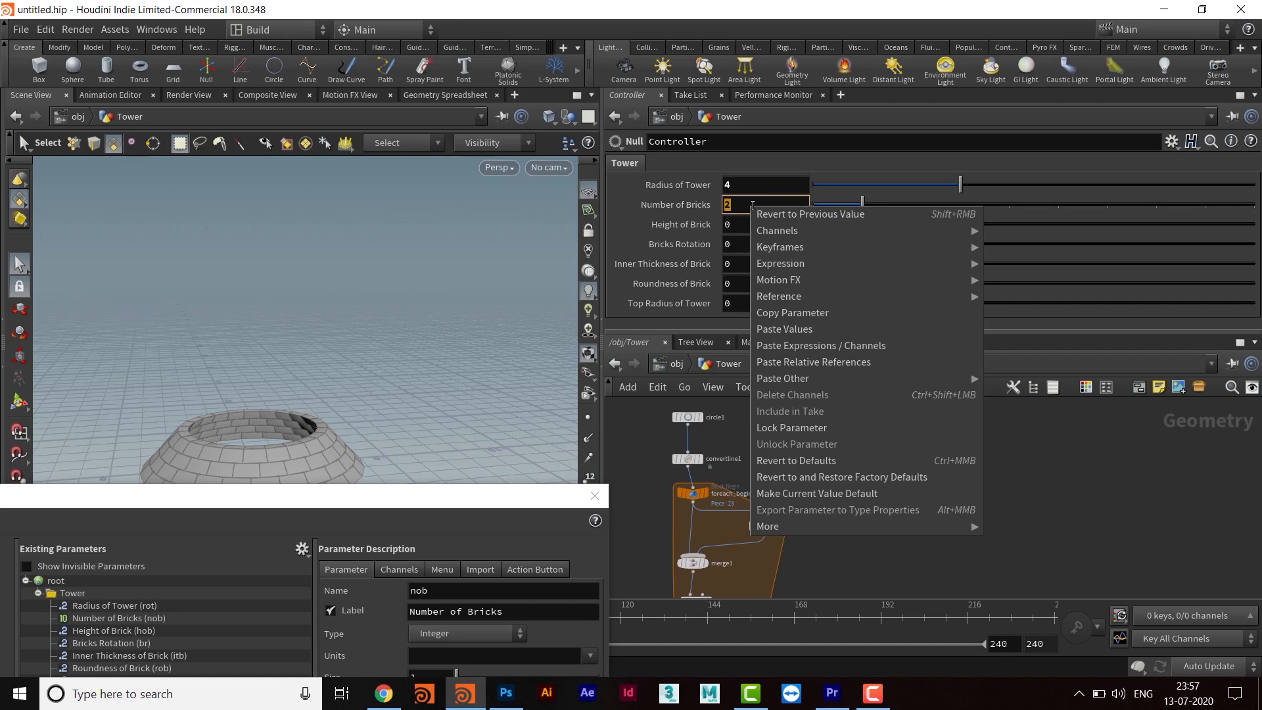
pyautogui.click(814, 311)
# - Try to paste the copied Number of Bricks parameter as a relative reference into copy1's Total Number, and erase the inserted text
pyautogui.moveTo(433, 503); pyautogui.dragTo(336, 483)
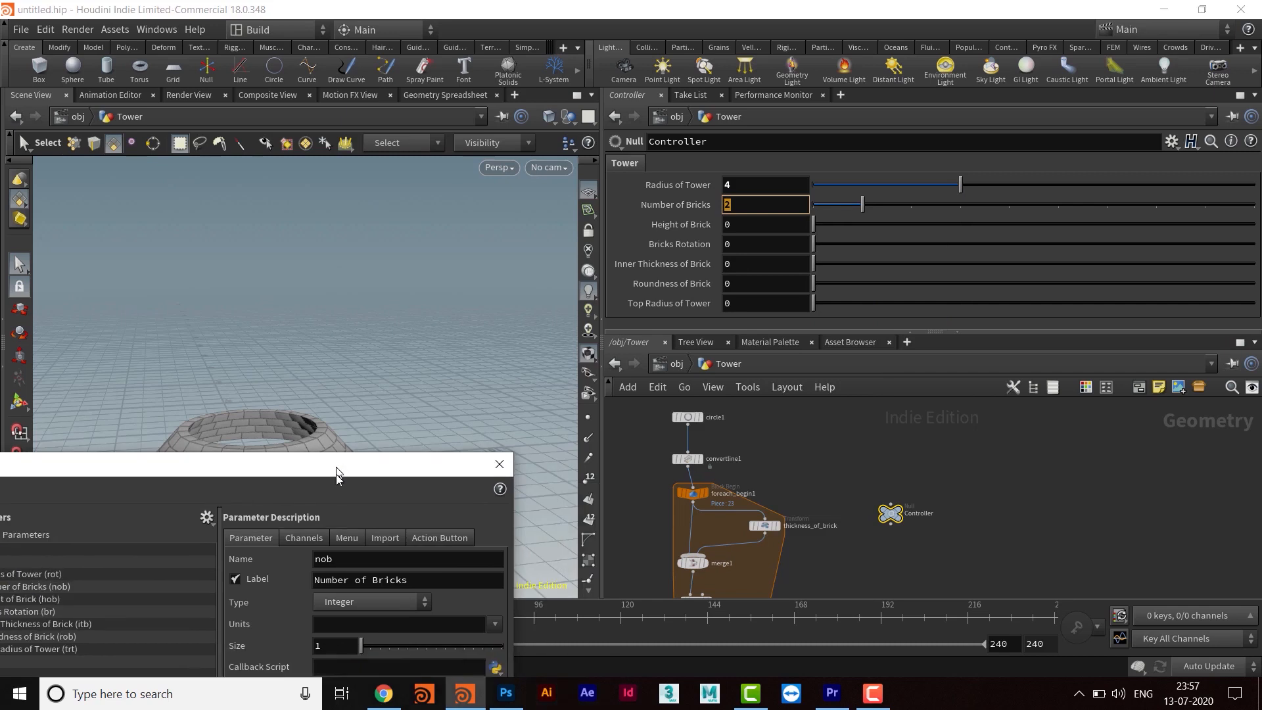
pyautogui.moveTo(726, 484); pyautogui.dragTo(857, 413, button='middle')
pyautogui.scroll(3, 859, 550)
pyautogui.moveTo(859, 550); pyautogui.dragTo(909, 430, button='middle')
pyautogui.click(798, 498)
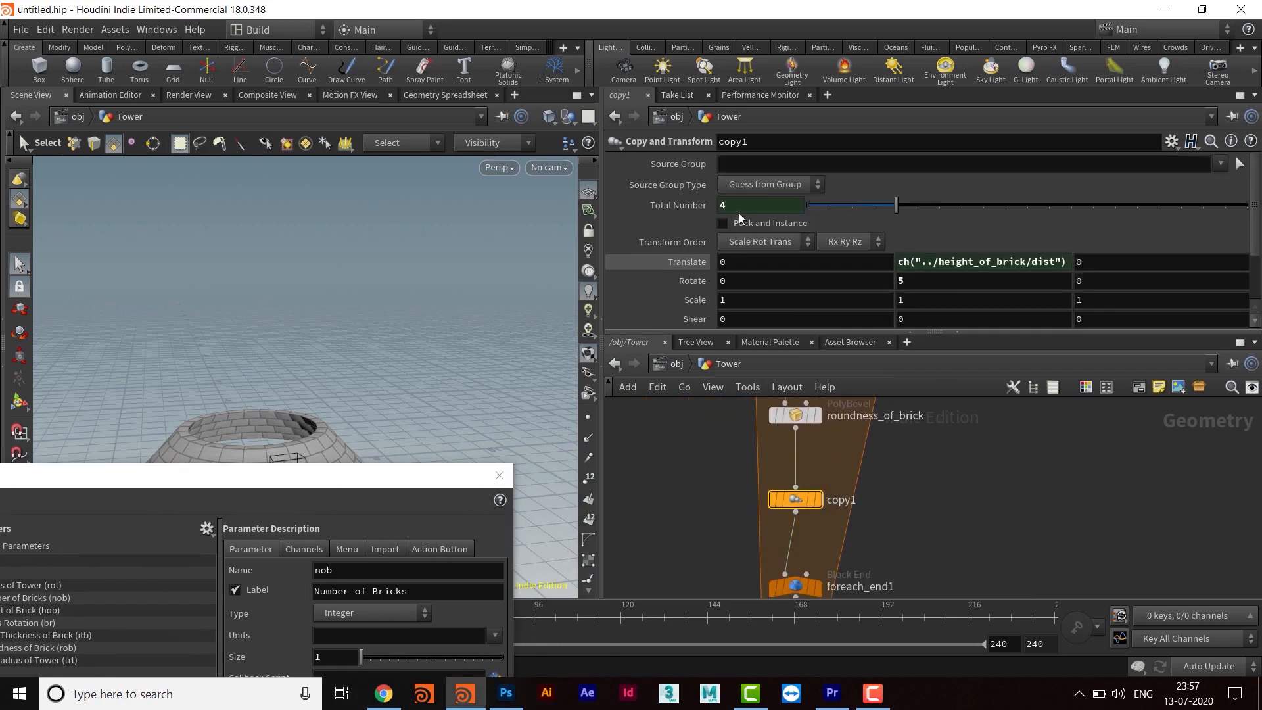
pyautogui.rightClick(764, 203)
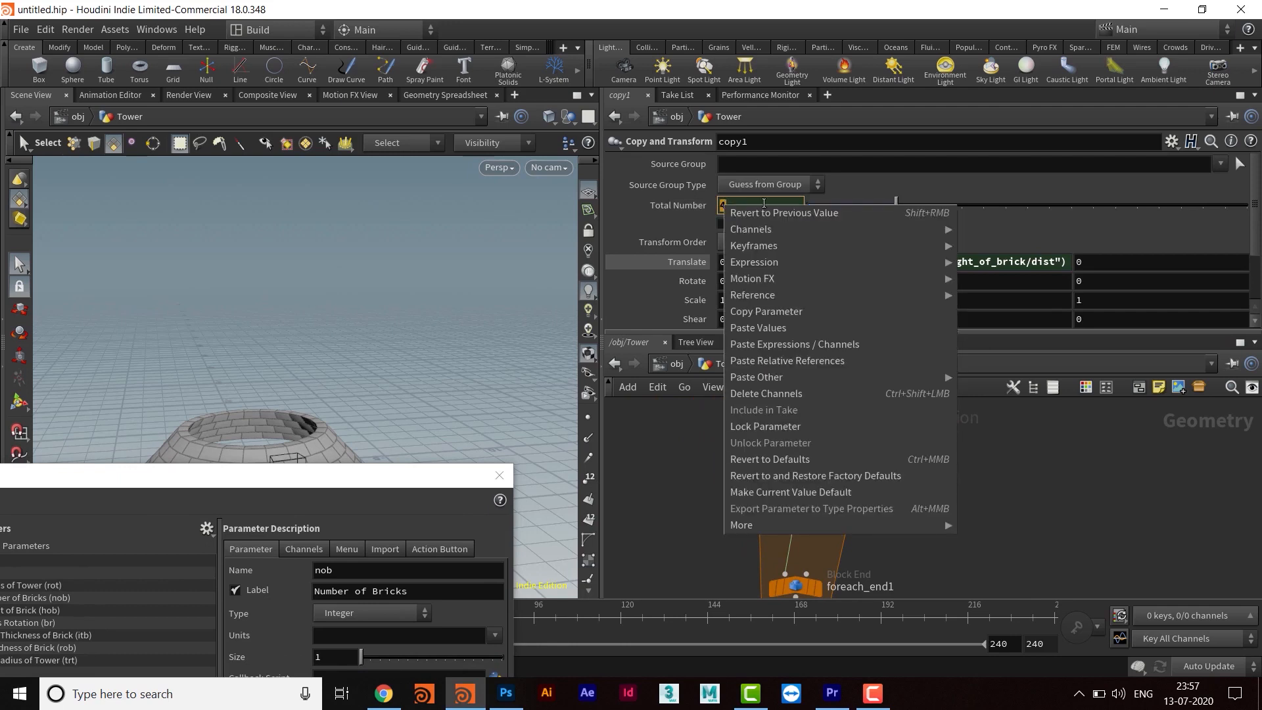
pyautogui.click(804, 360)
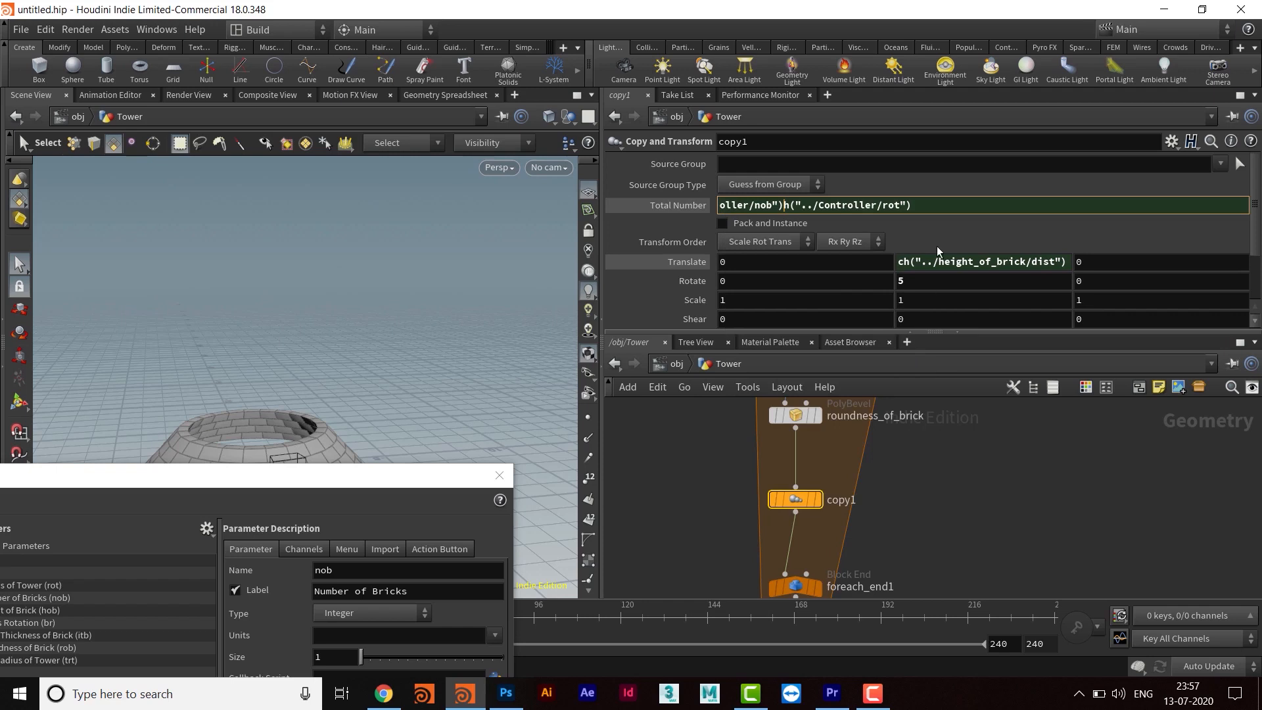
pyautogui.hotkey('shift', 'Home')
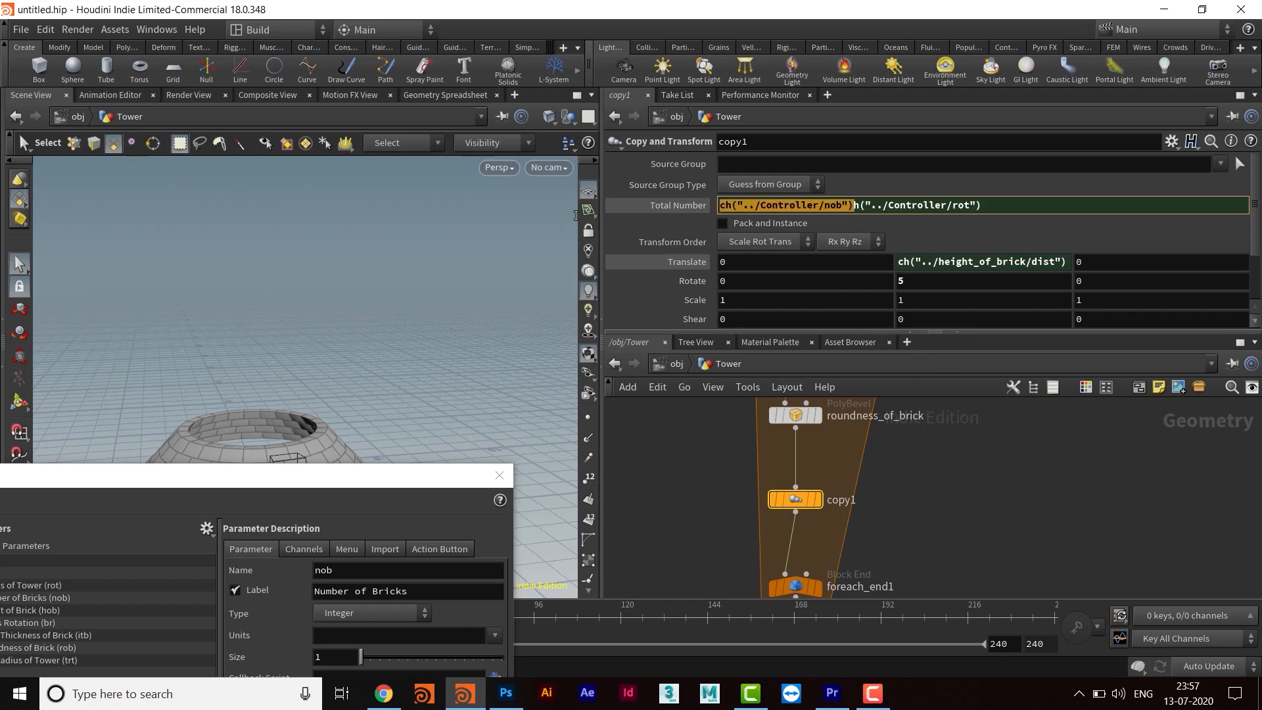
pyautogui.press('BackSpace')
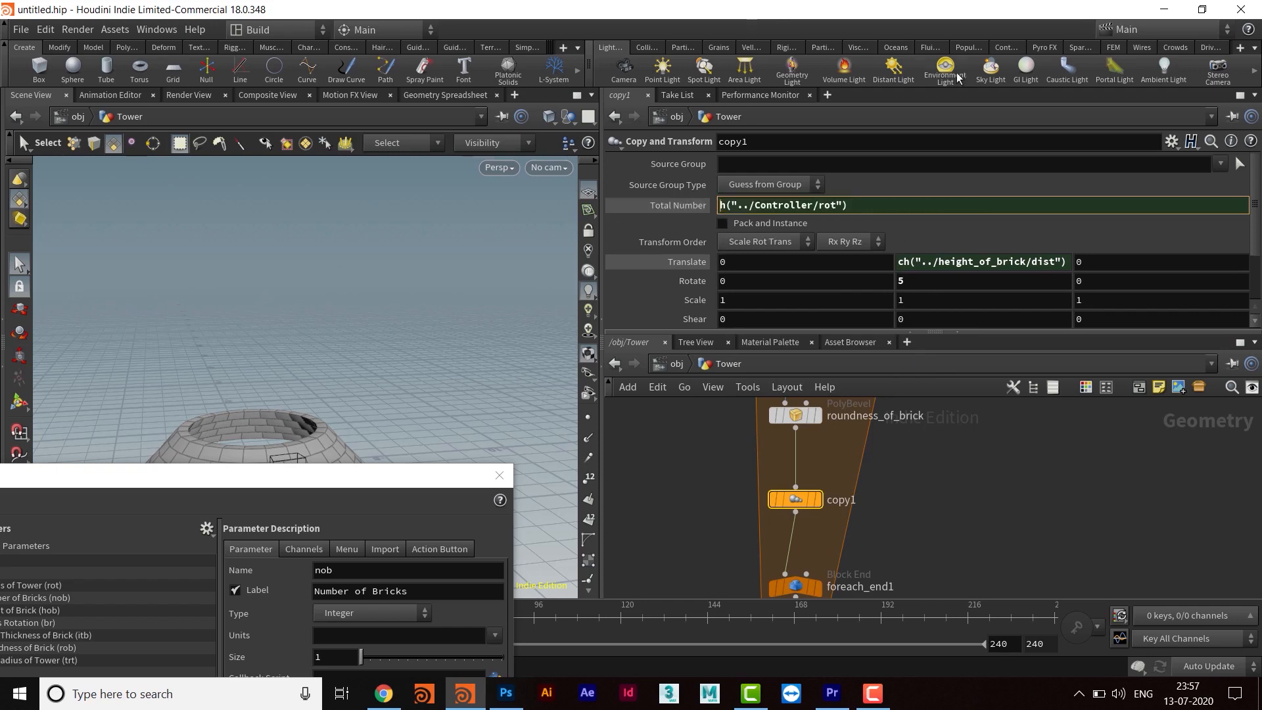
# - Delete the remaining Radius of Tower reference from copy1's Total Number and set the value to 1
pyautogui.moveTo(866, 205); pyautogui.dragTo(668, 207)
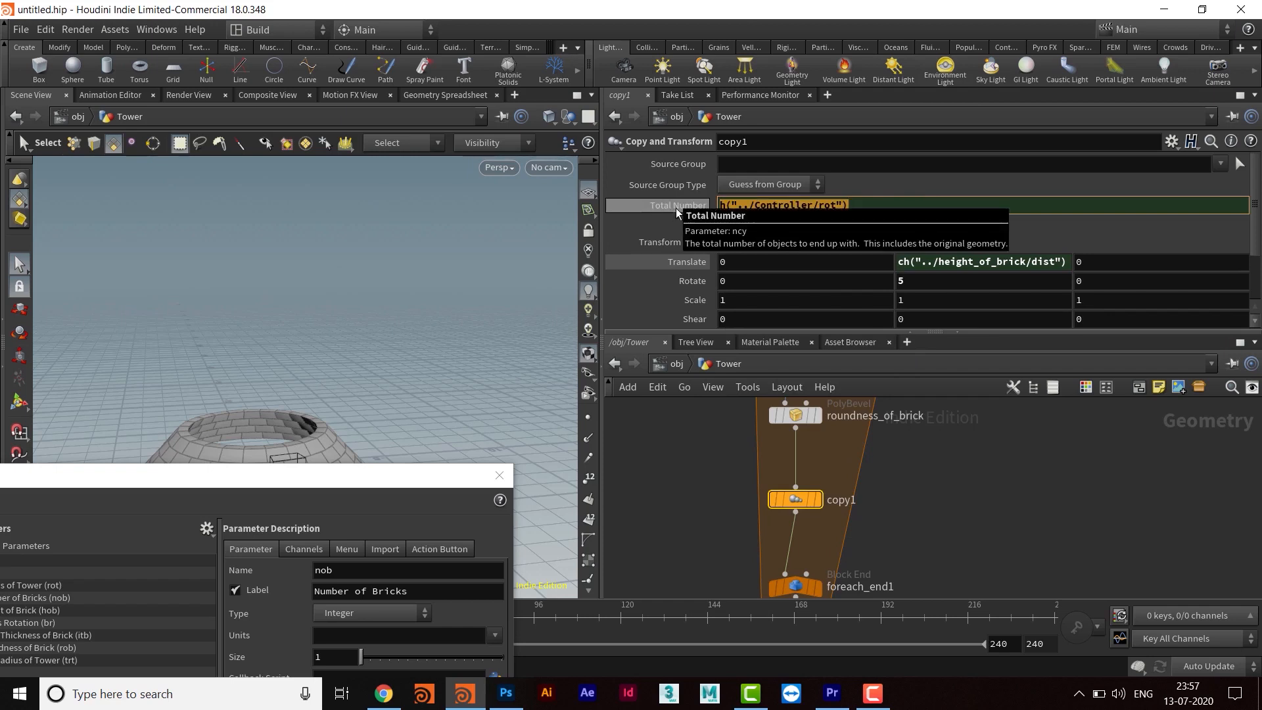
pyautogui.rightClick(677, 207)
pyautogui.click(738, 397)
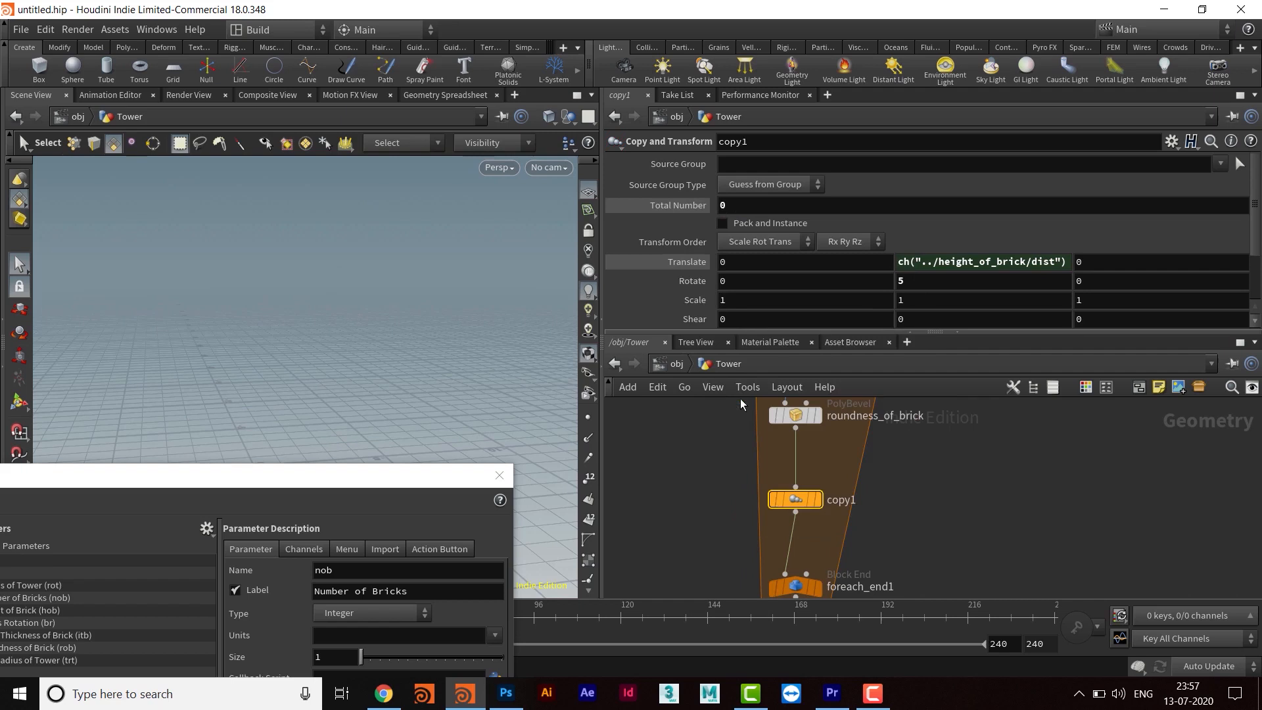
pyautogui.write('1')
pyautogui.press('Return')
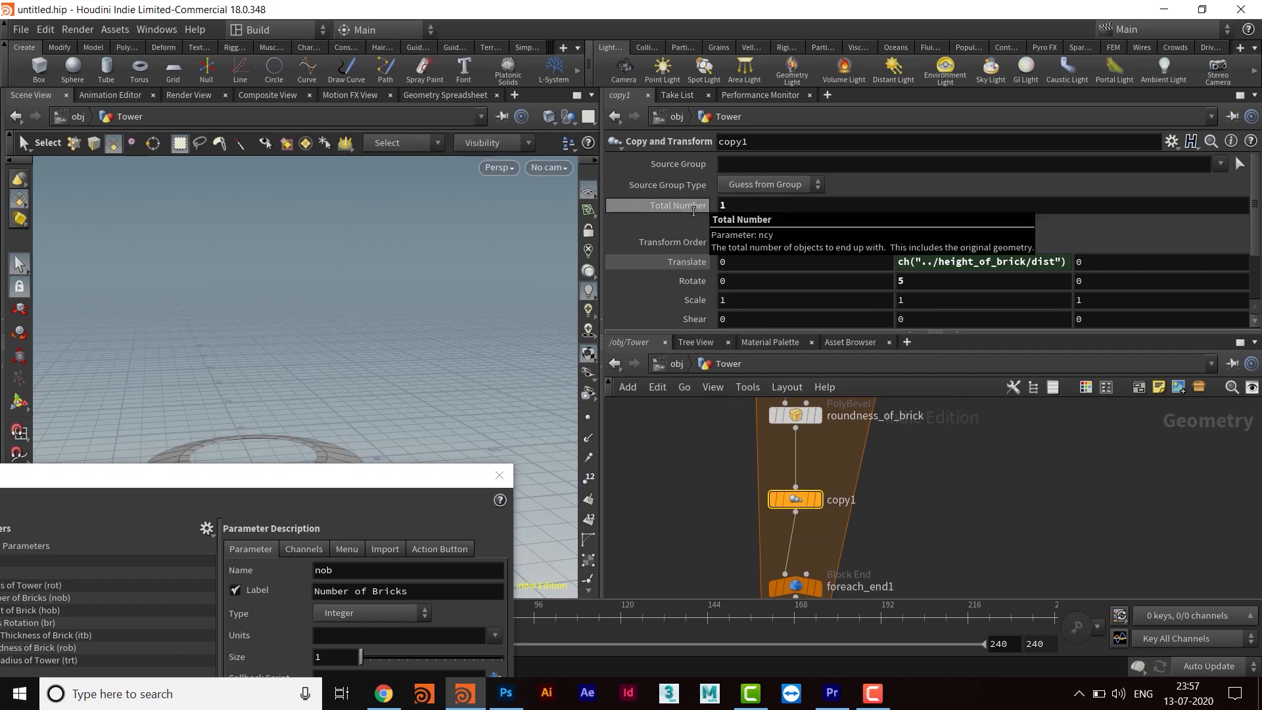
# - Reposition the Controller null beside the network and copy its Number of Bricks parameter
pyautogui.moveTo(323, 489); pyautogui.dragTo(405, 461)
pyautogui.moveTo(930, 479); pyautogui.dragTo(981, 503, button='middle')
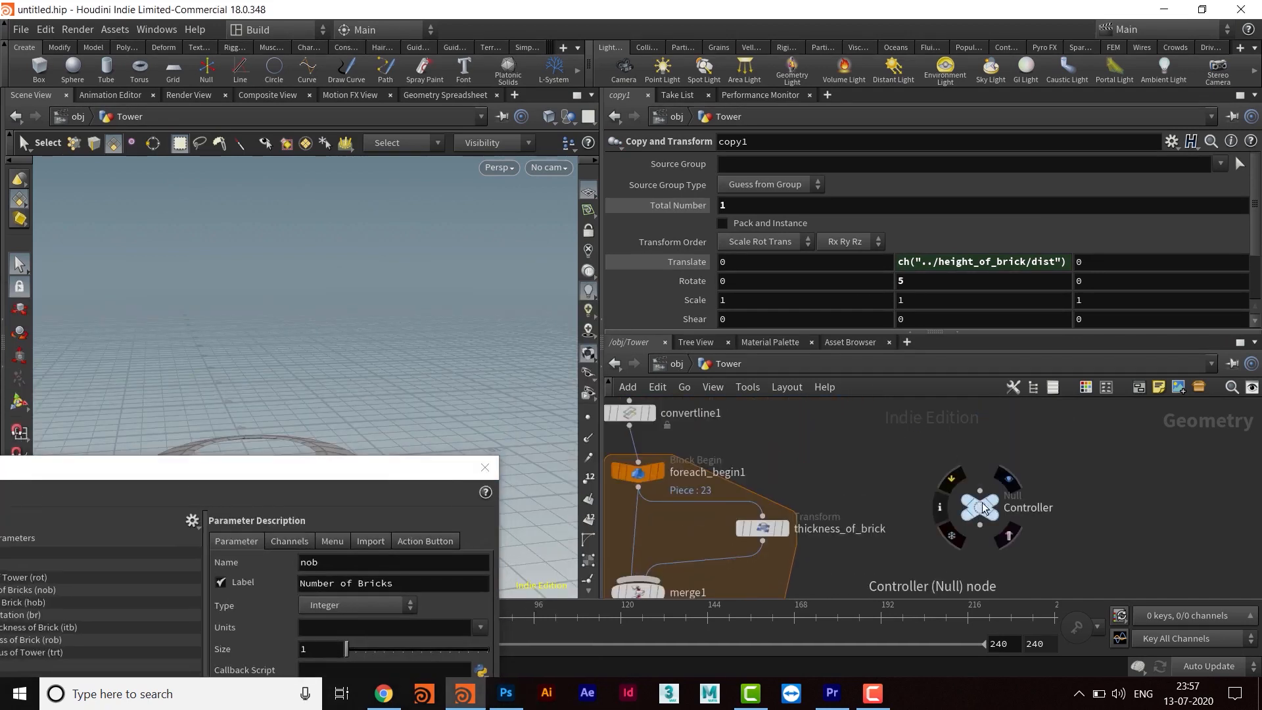
pyautogui.moveTo(979, 508); pyautogui.dragTo(953, 553)
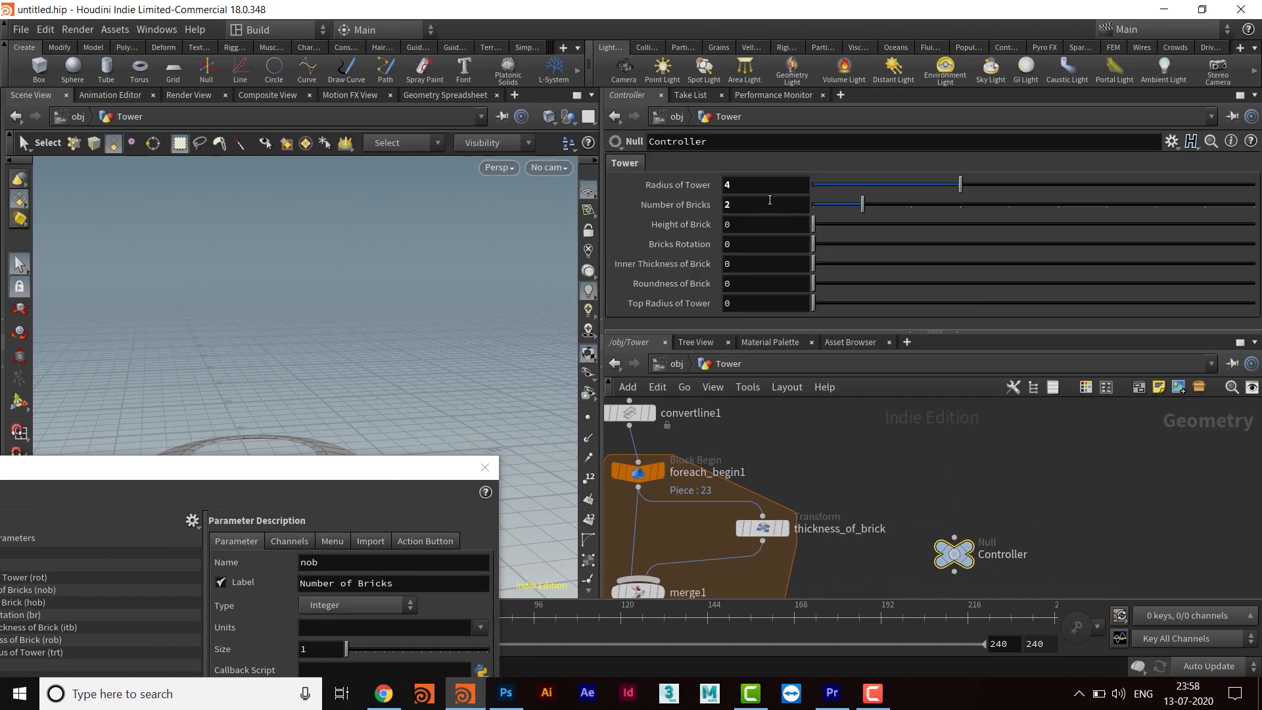
pyautogui.rightClick(746, 204)
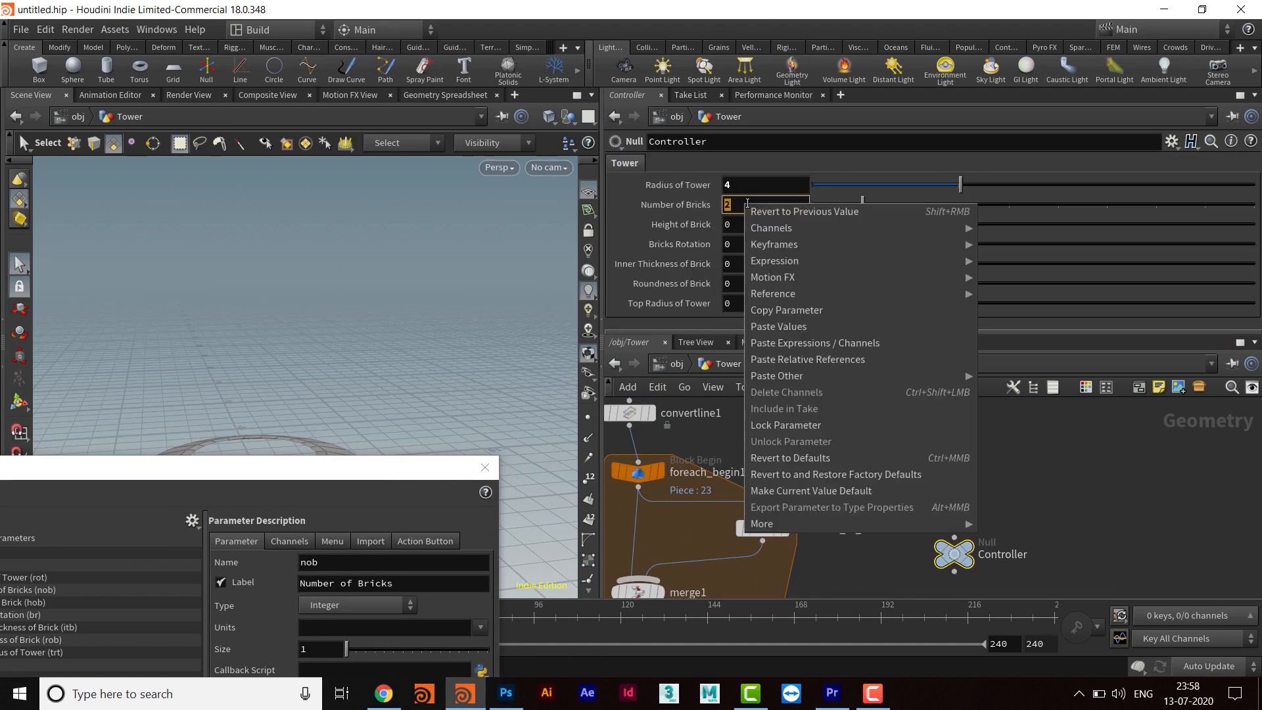
pyautogui.click(804, 308)
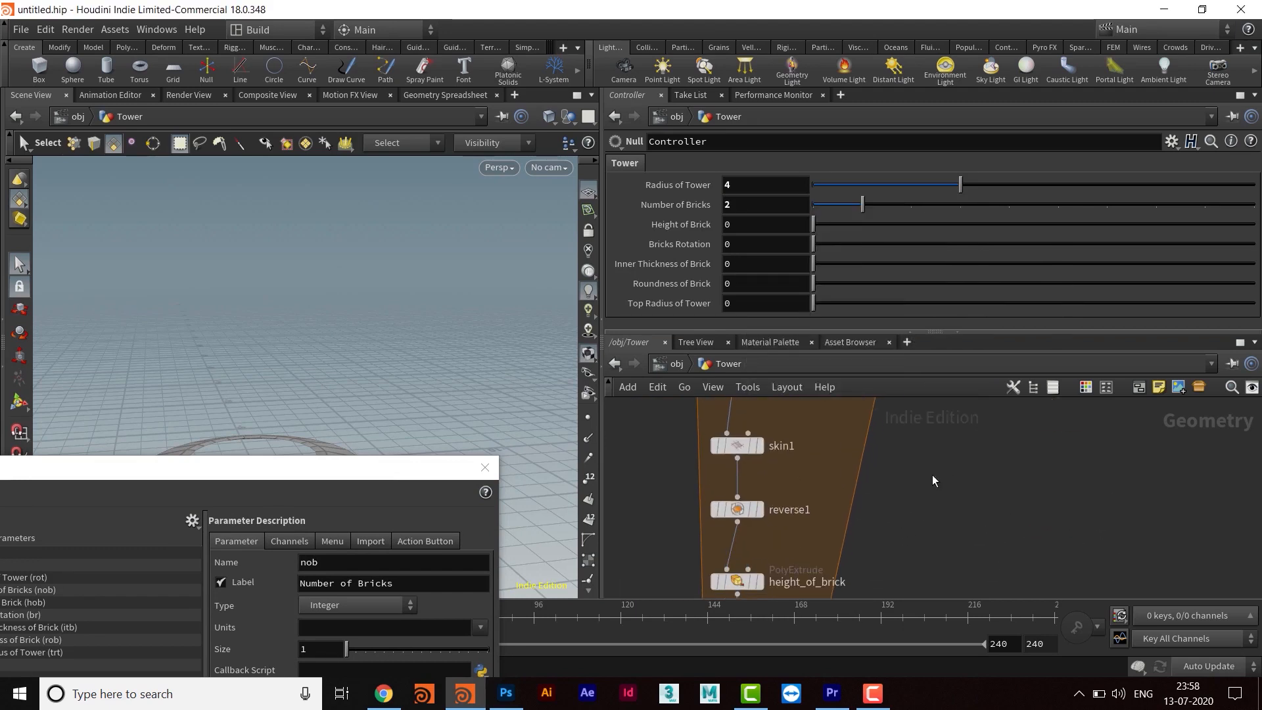
# - Paste the copied Number of Bricks parameter as a relative reference into copy1's Total Number
pyautogui.scroll(-5, 903, 504)
pyautogui.click(766, 531)
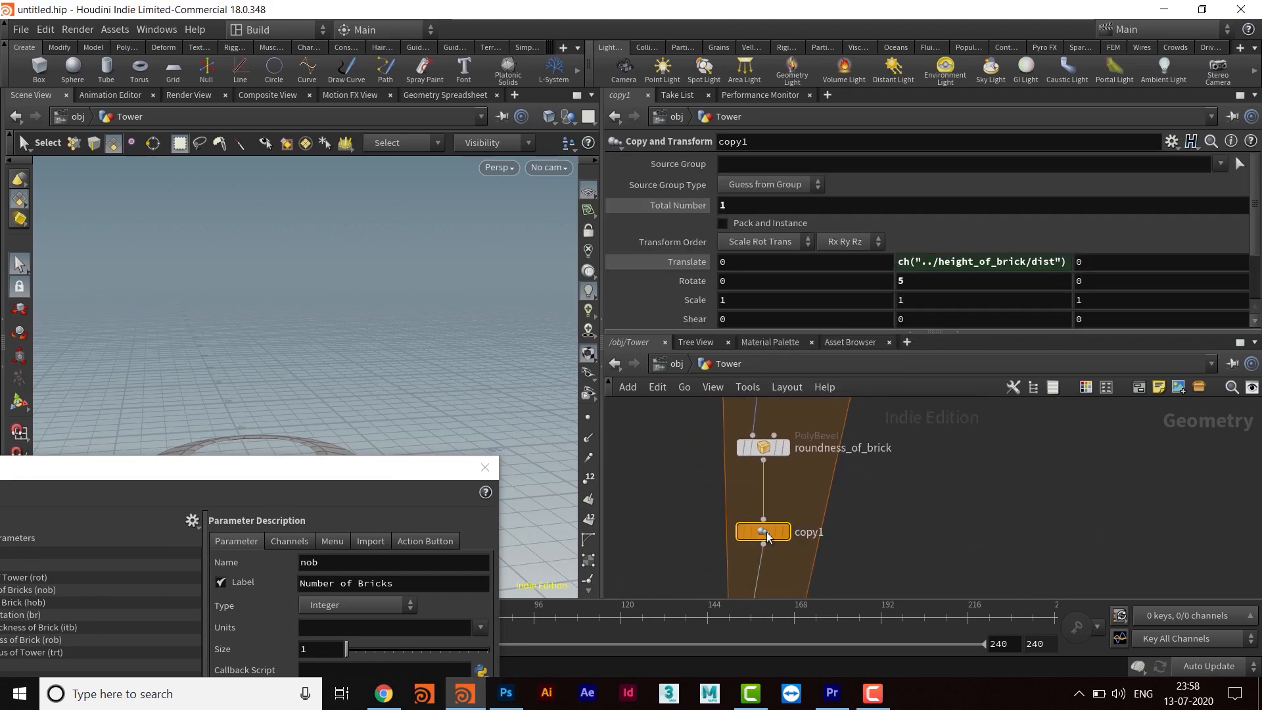
pyautogui.click(748, 204)
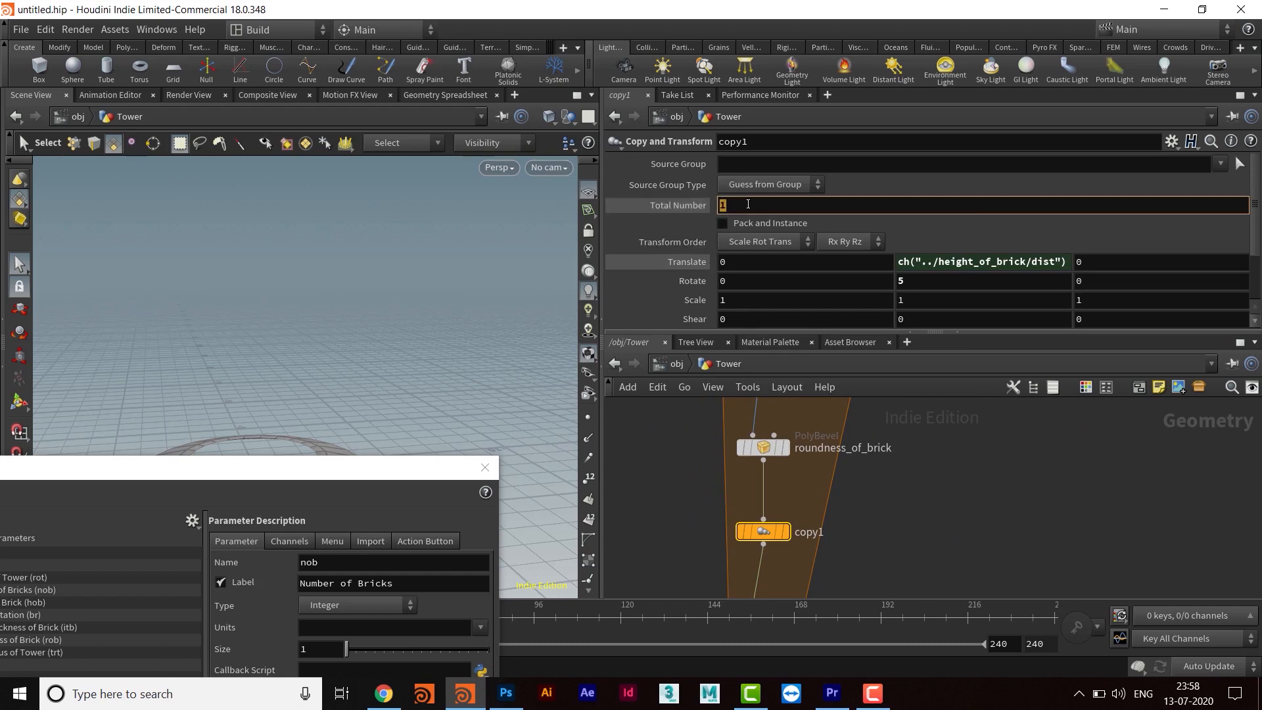
pyautogui.rightClick(748, 204)
pyautogui.click(781, 359)
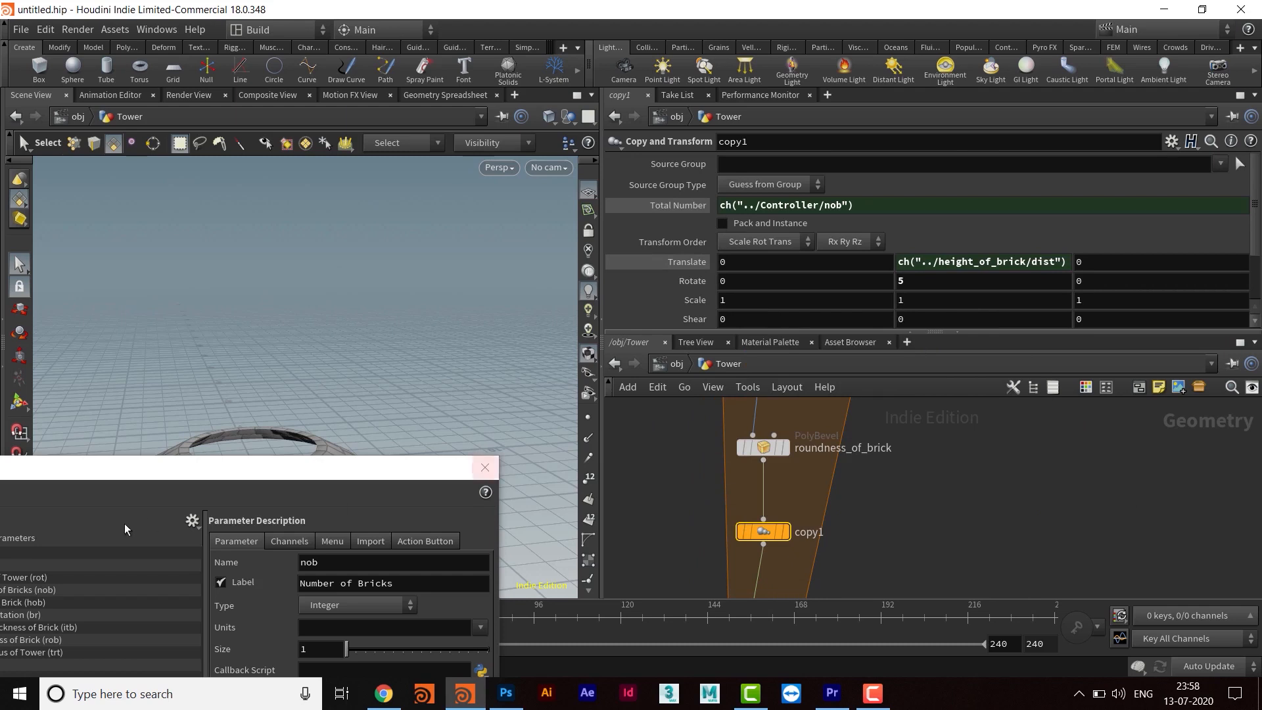
# - Test the reference by lowering the Controller's Number of Bricks to 1 and raising it to 10
pyautogui.moveTo(215, 475); pyautogui.dragTo(283, 508)
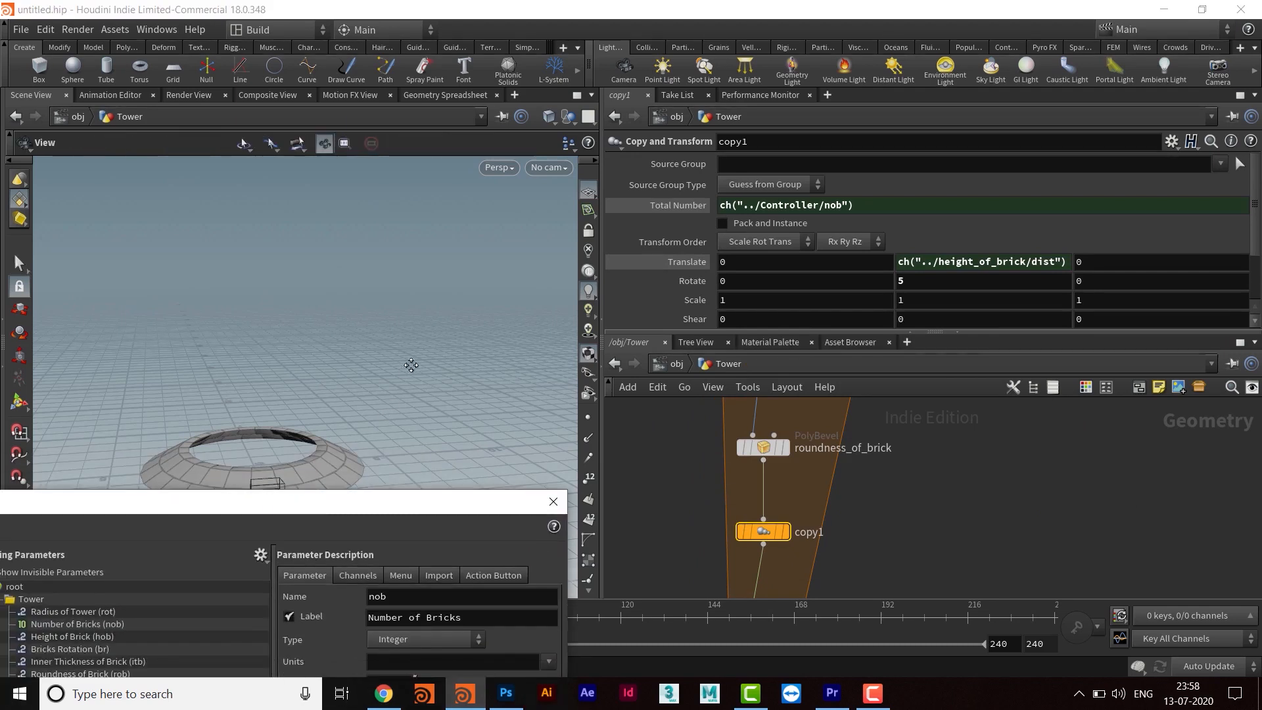
pyautogui.moveTo(411, 361); pyautogui.dragTo(440, 282, button='middle')
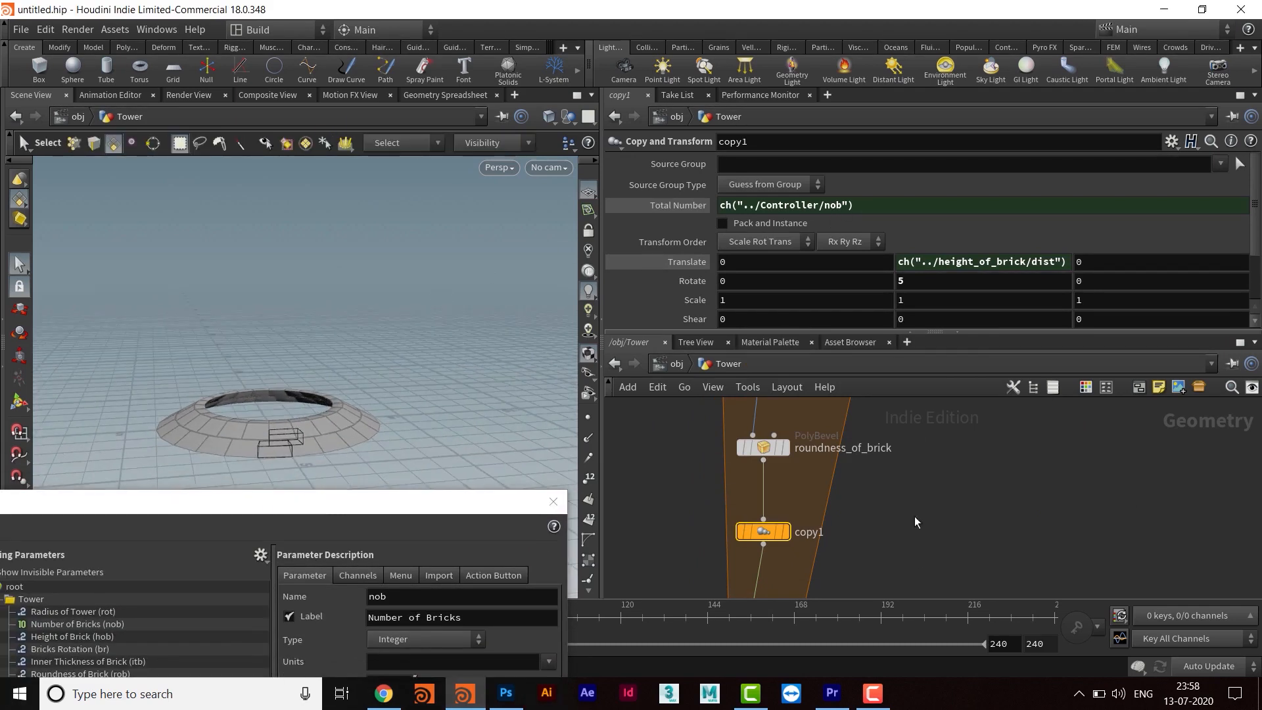
pyautogui.scroll(10, 914, 526)
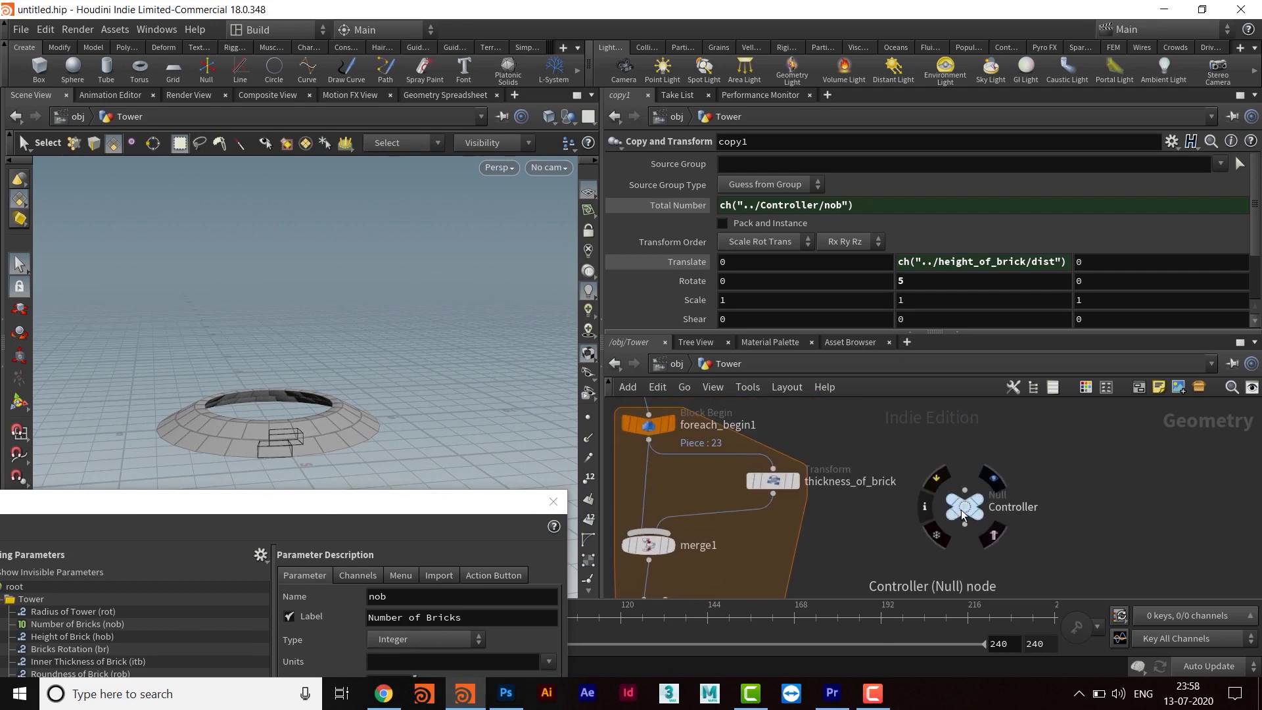
pyautogui.click(961, 510)
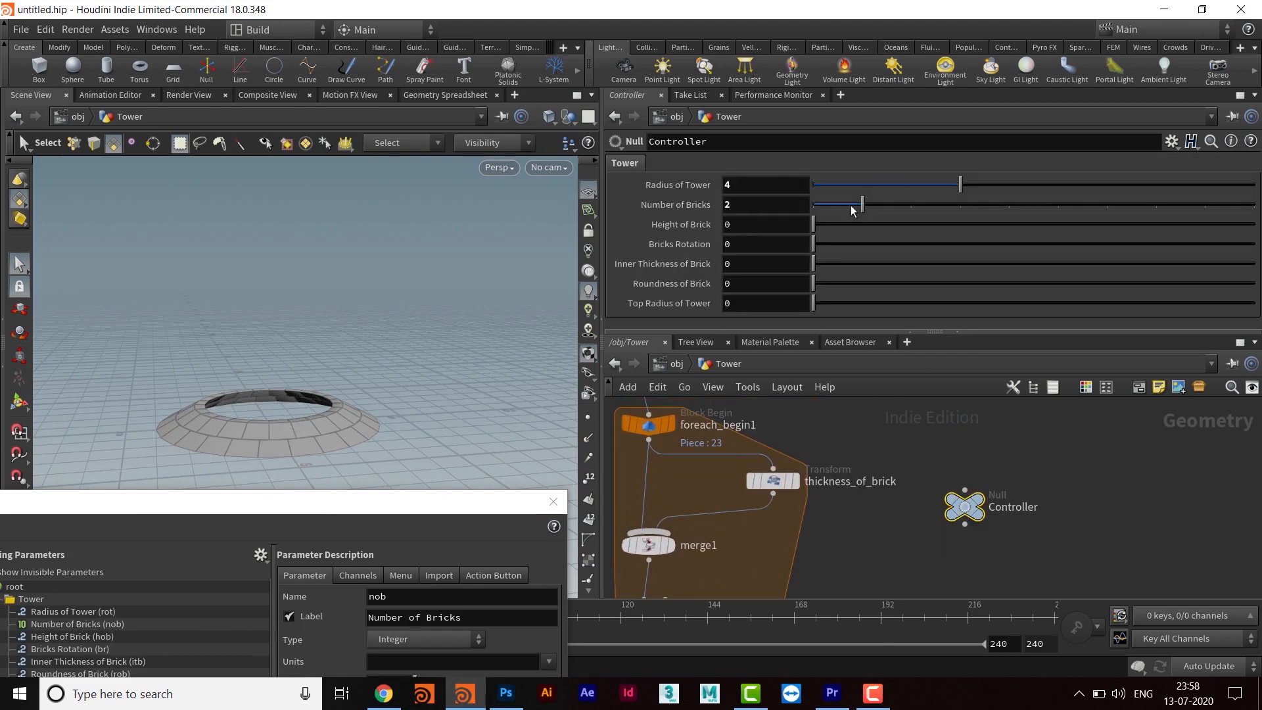
pyautogui.moveTo(861, 209); pyautogui.dragTo(826, 209)
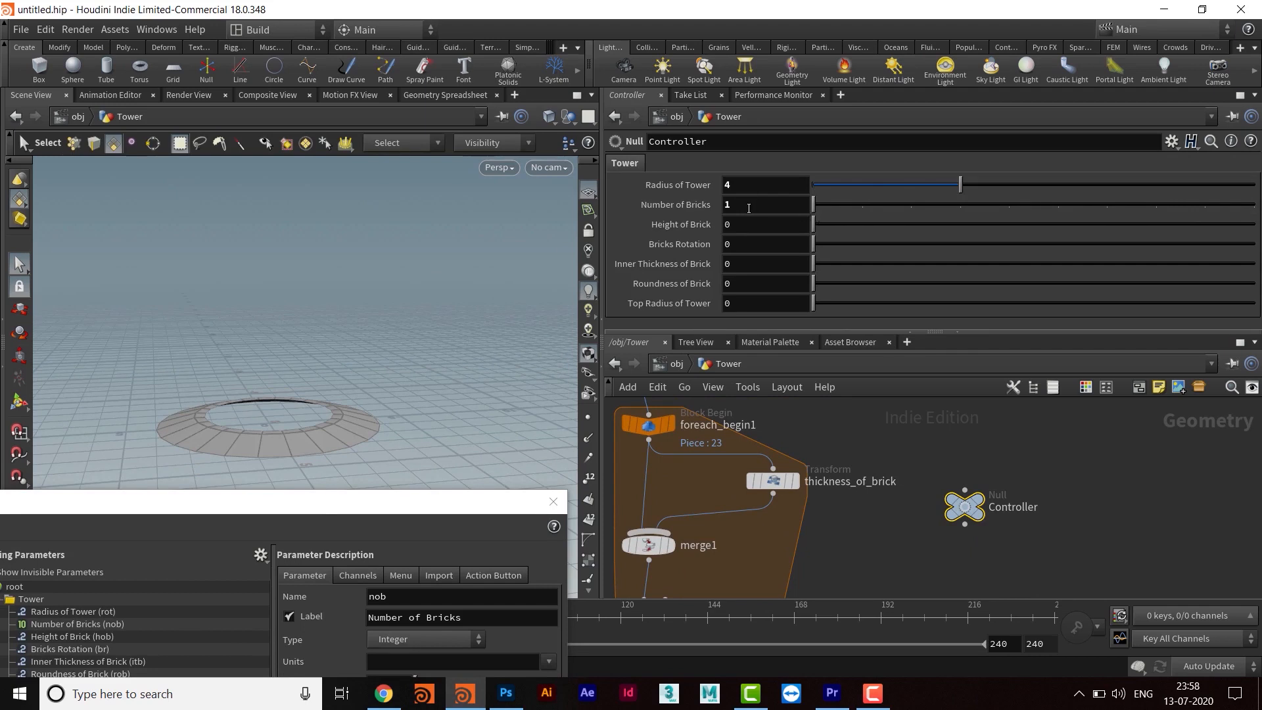
pyautogui.moveTo(826, 204); pyautogui.dragTo(1257, 217)
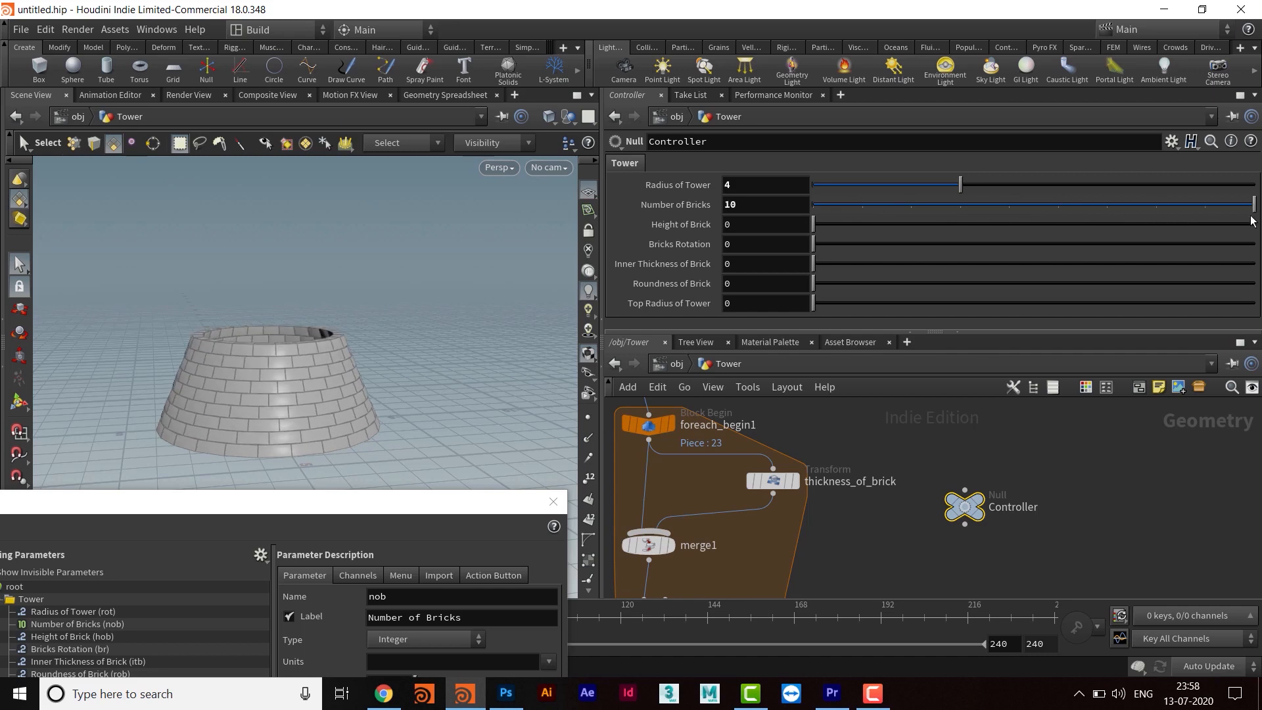
pyautogui.press('Escape')
pyautogui.scroll(-3, 274, 342)
pyautogui.press('s')
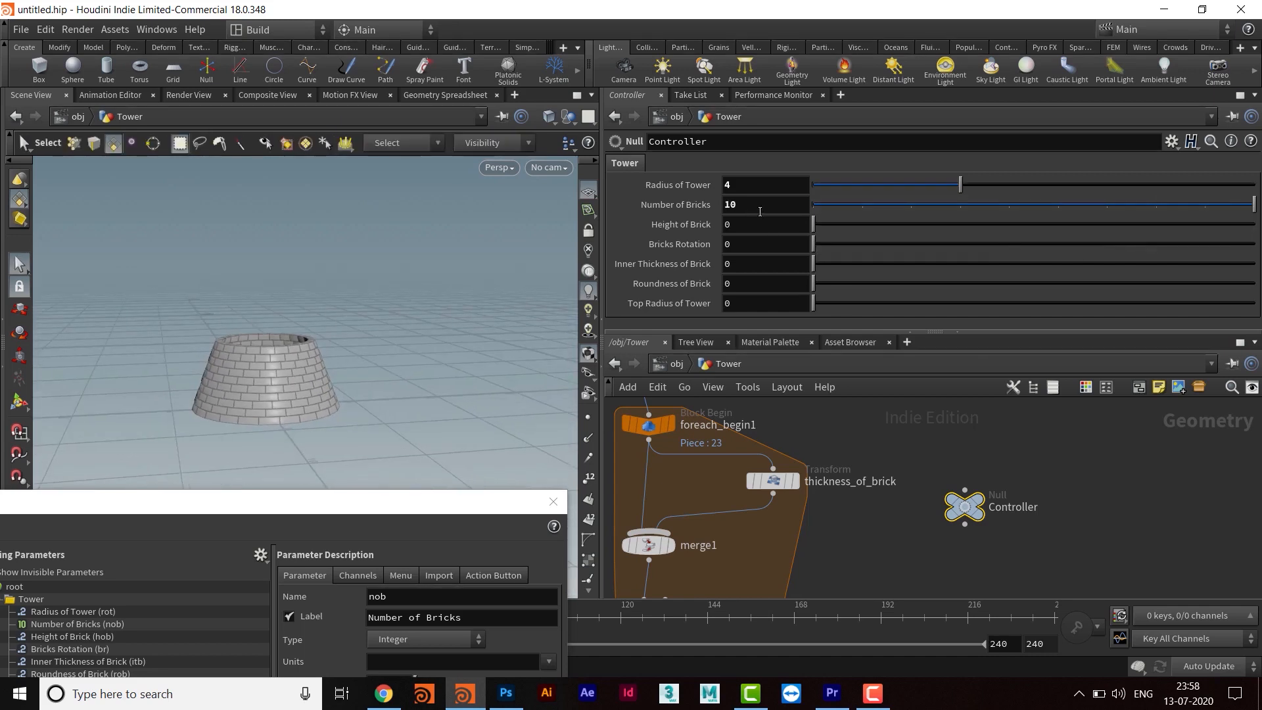
# - Set the Number of Bricks parameter's maximum range to 100 and apply the interface change
pyautogui.moveTo(460, 509); pyautogui.dragTo(366, 111)
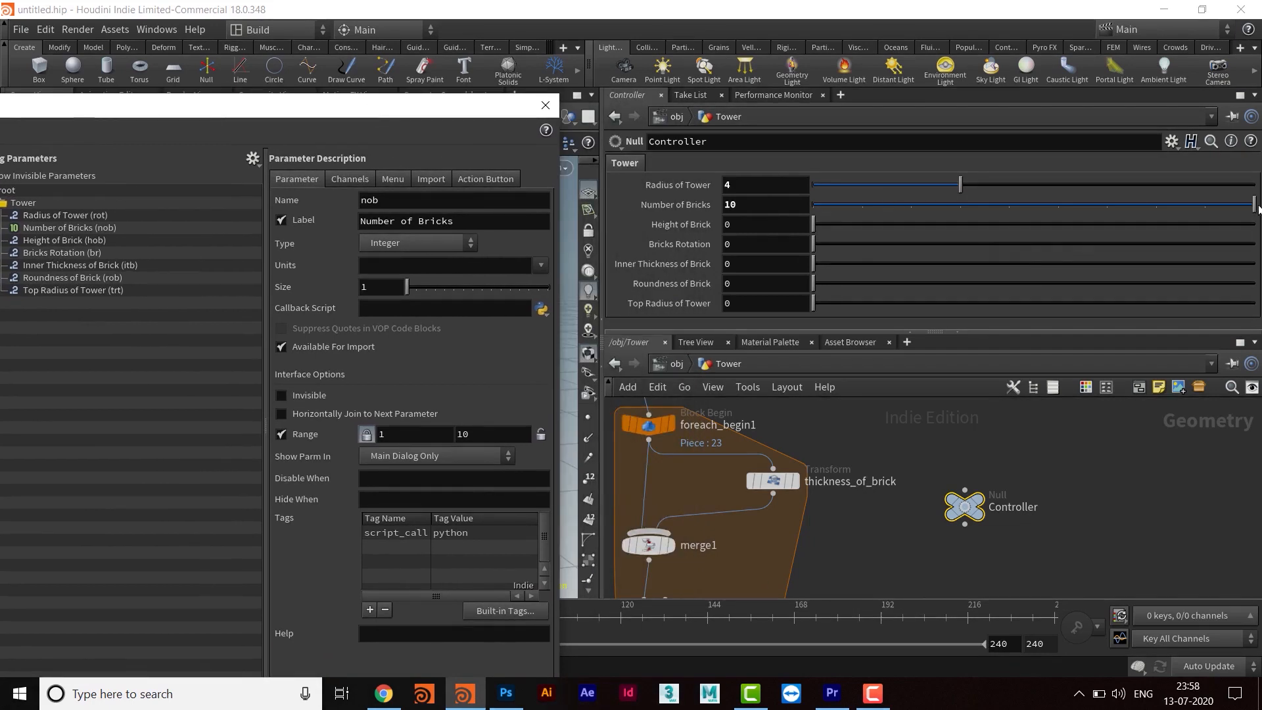
pyautogui.click(781, 204)
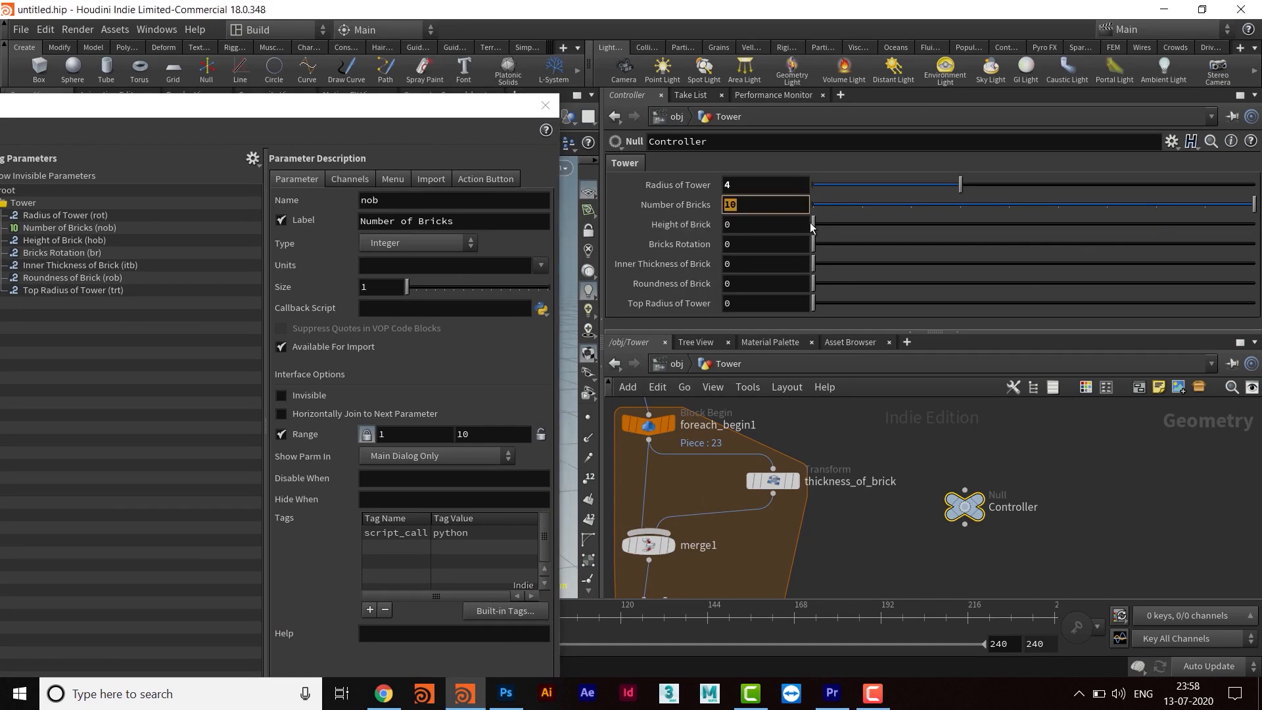
pyautogui.click(484, 435)
pyautogui.write('0')
pyautogui.press('Return')
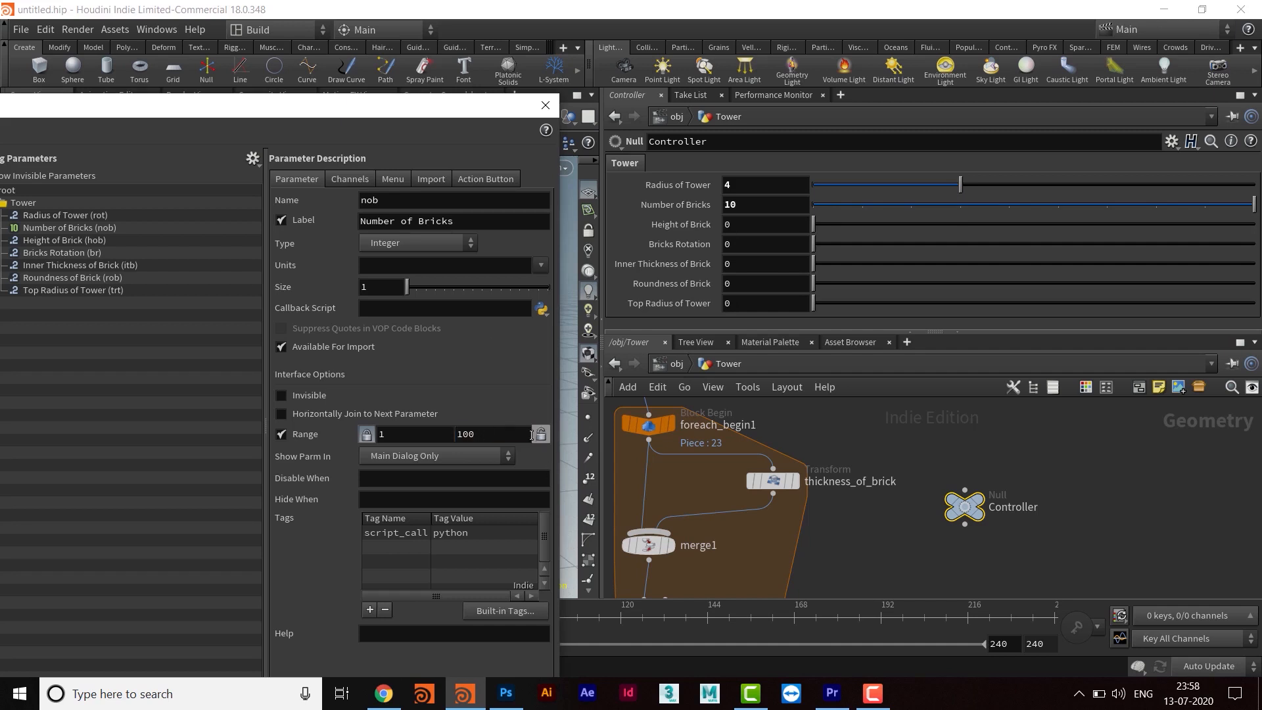
pyautogui.moveTo(448, 115); pyautogui.dragTo(520, 46)
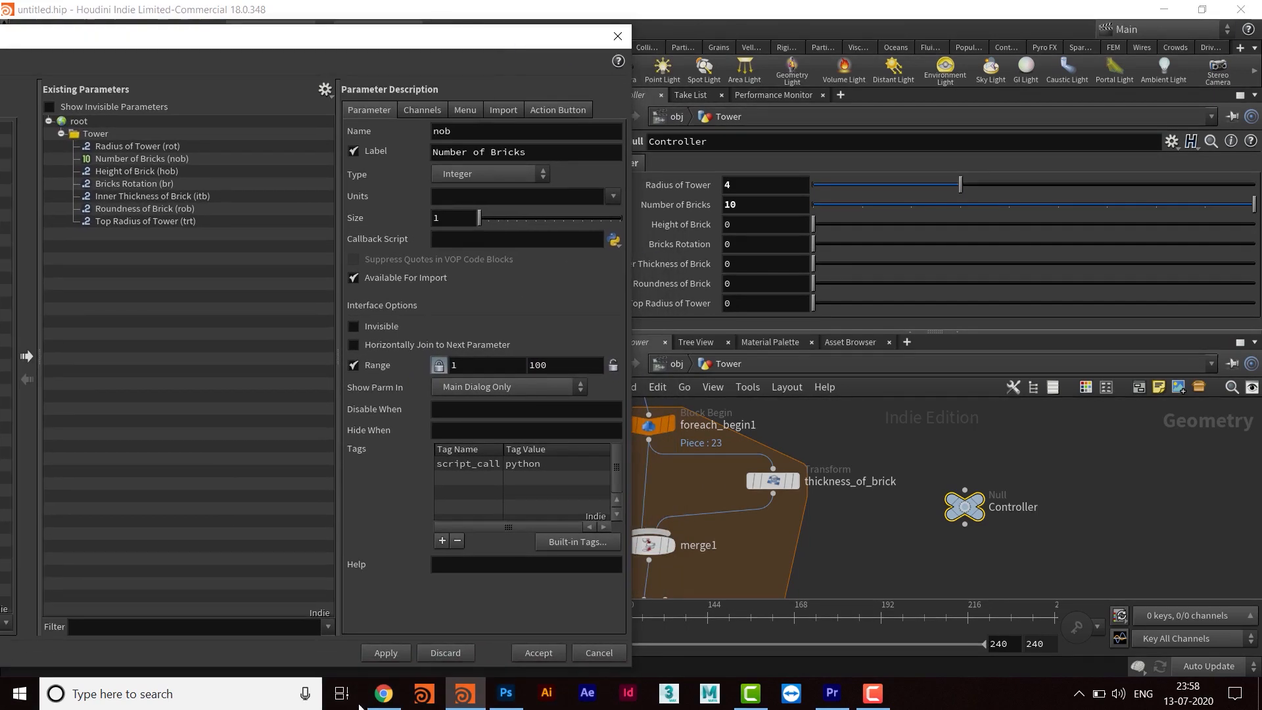
pyautogui.click(386, 653)
# - Raise the Controller's Number of Bricks to 37 to make the tower taller
pyautogui.moveTo(511, 49); pyautogui.dragTo(507, 496)
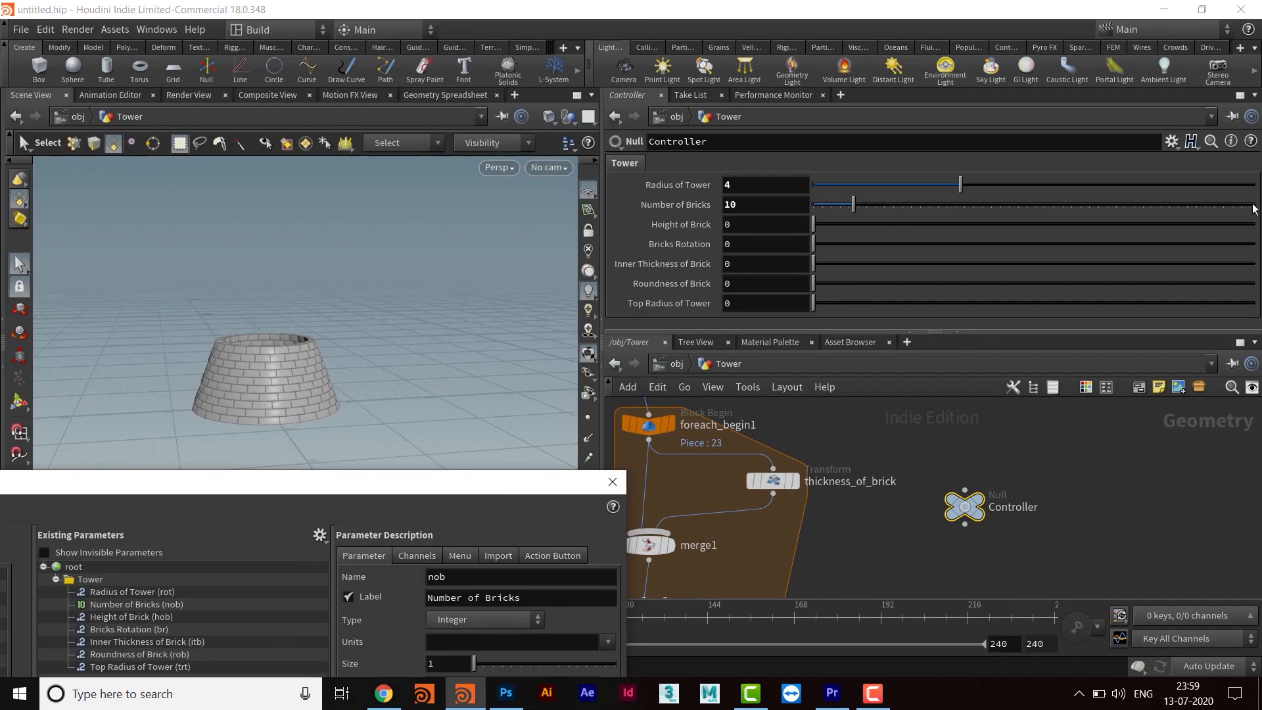
pyautogui.moveTo(853, 217); pyautogui.dragTo(976, 220)
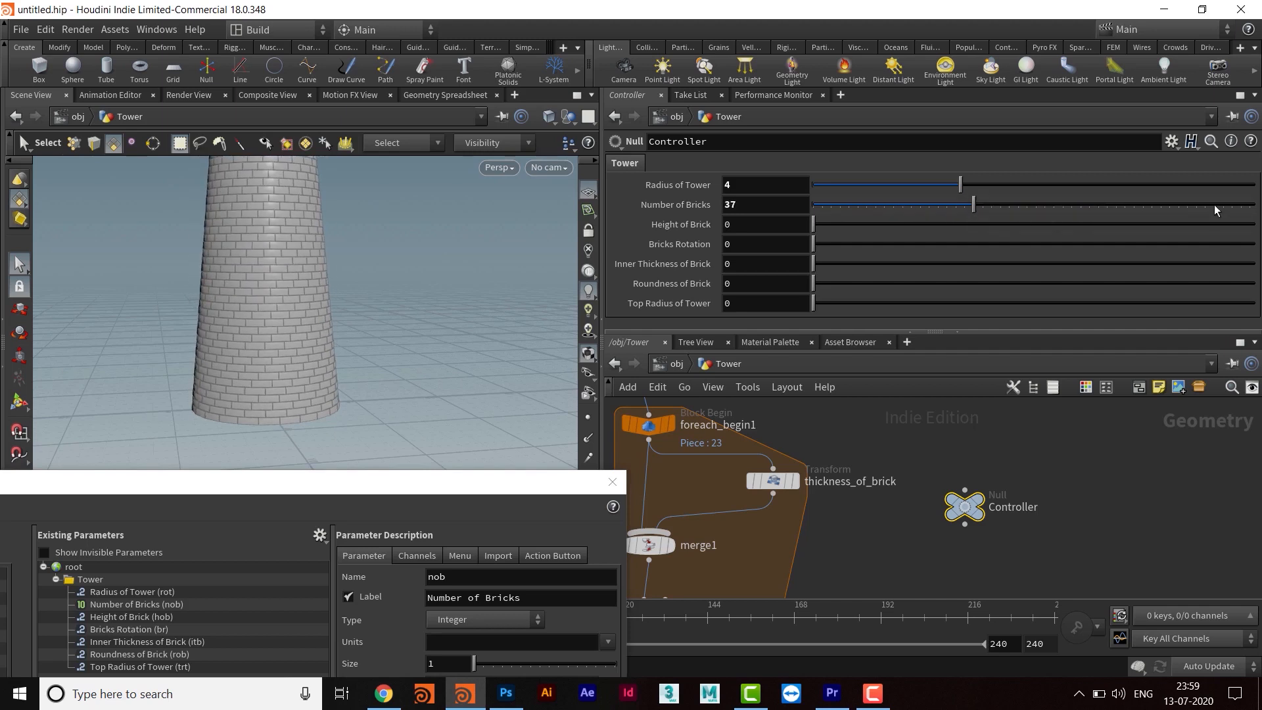
pyautogui.doubleClick(735, 205)
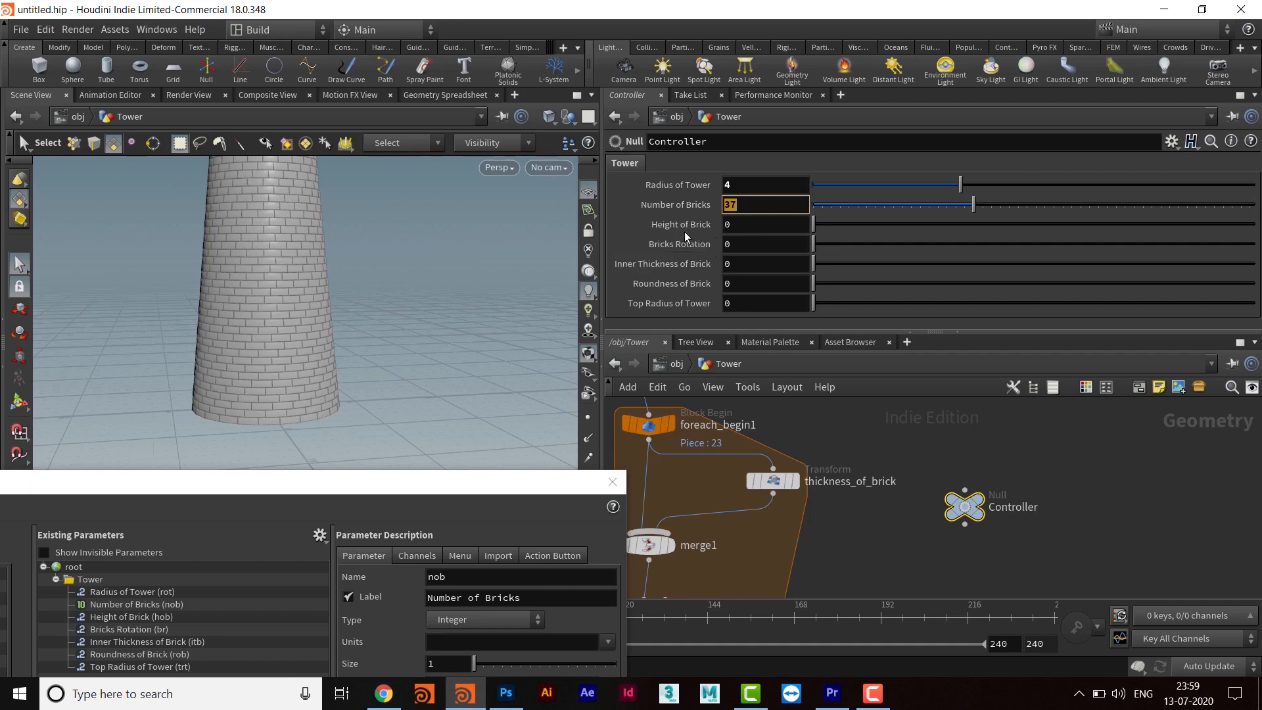
# - Set the Controller's Height of Brick to .1 and copy that parameter
pyautogui.click(756, 226)
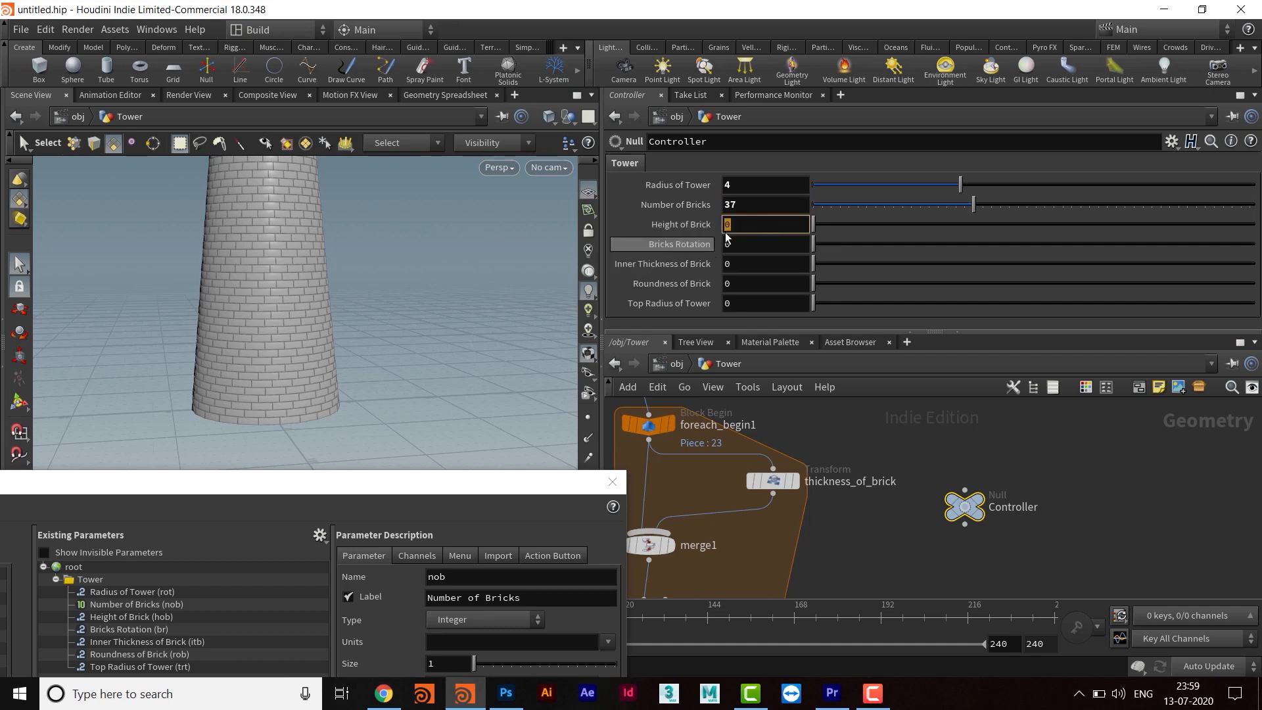
pyautogui.write('.1')
pyautogui.press('Return')
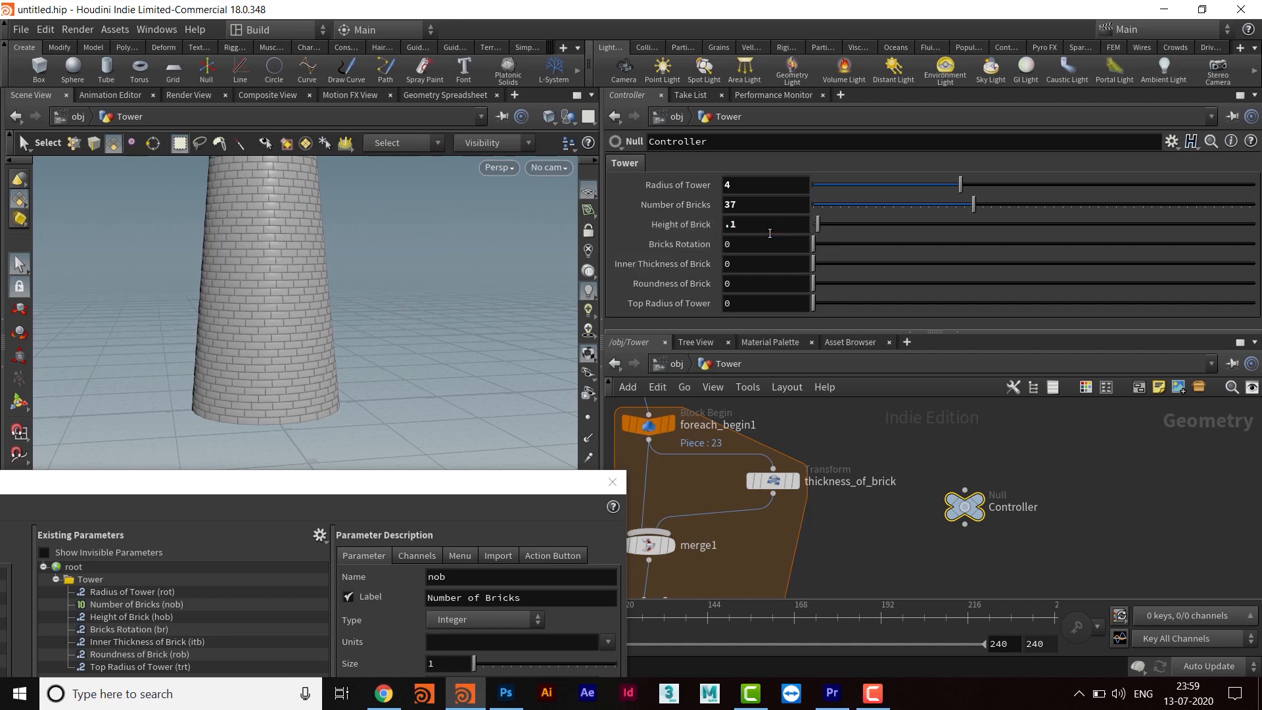
pyautogui.rightClick(748, 224)
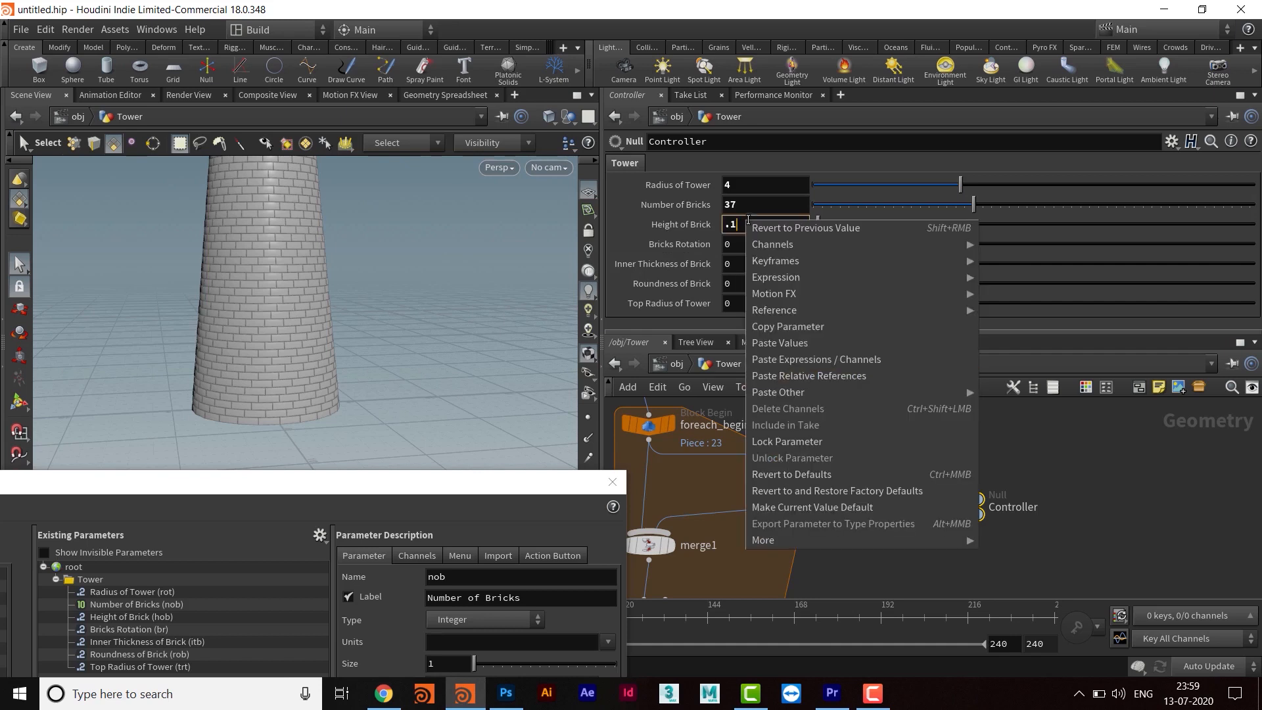
pyautogui.click(803, 326)
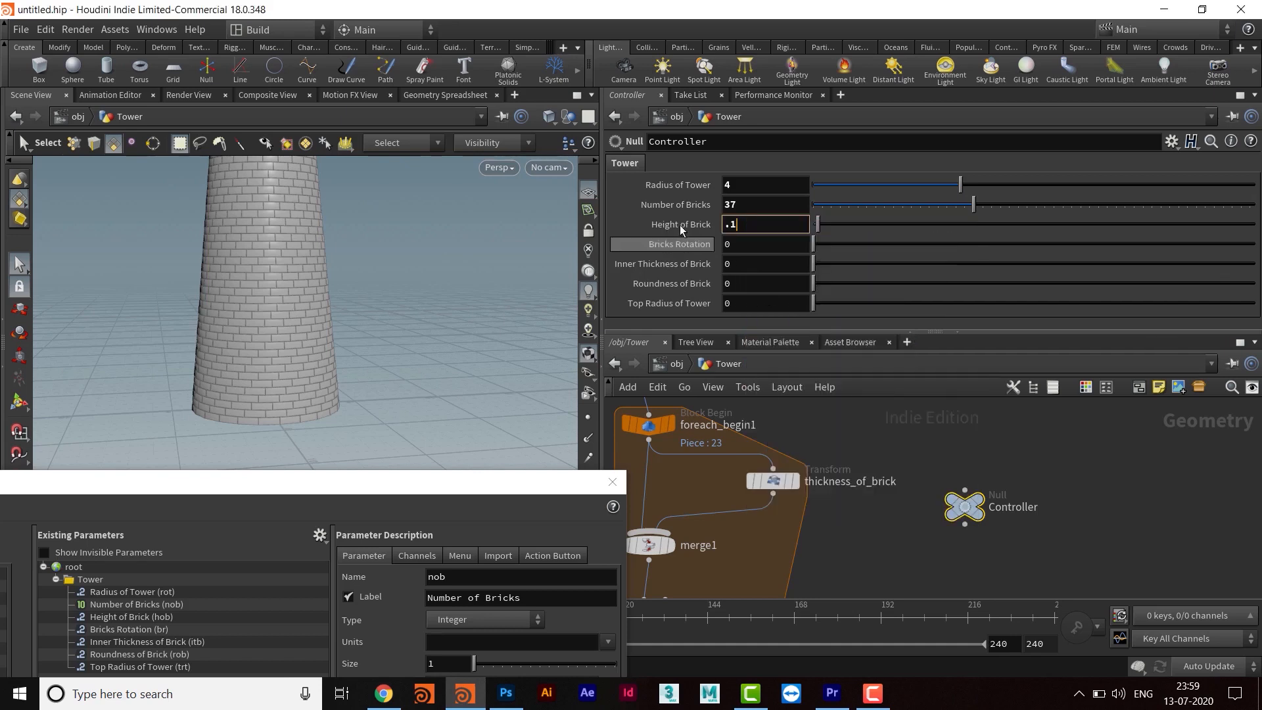
# - Paste the copied Height of Brick parameter as a relative reference into the Distance of the height_of_brick PolyExtrude node
pyautogui.moveTo(777, 488); pyautogui.dragTo(876, 512, button='middle')
pyautogui.click(875, 507)
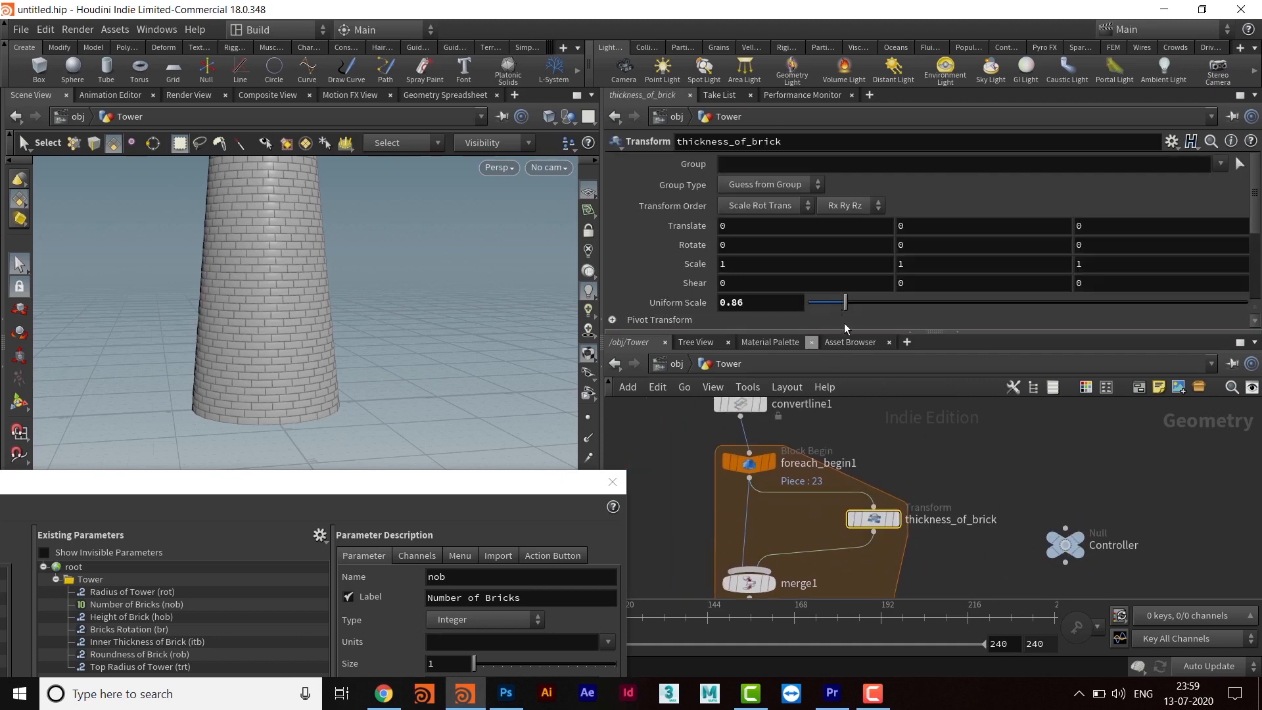
pyautogui.scroll(-10, 934, 566)
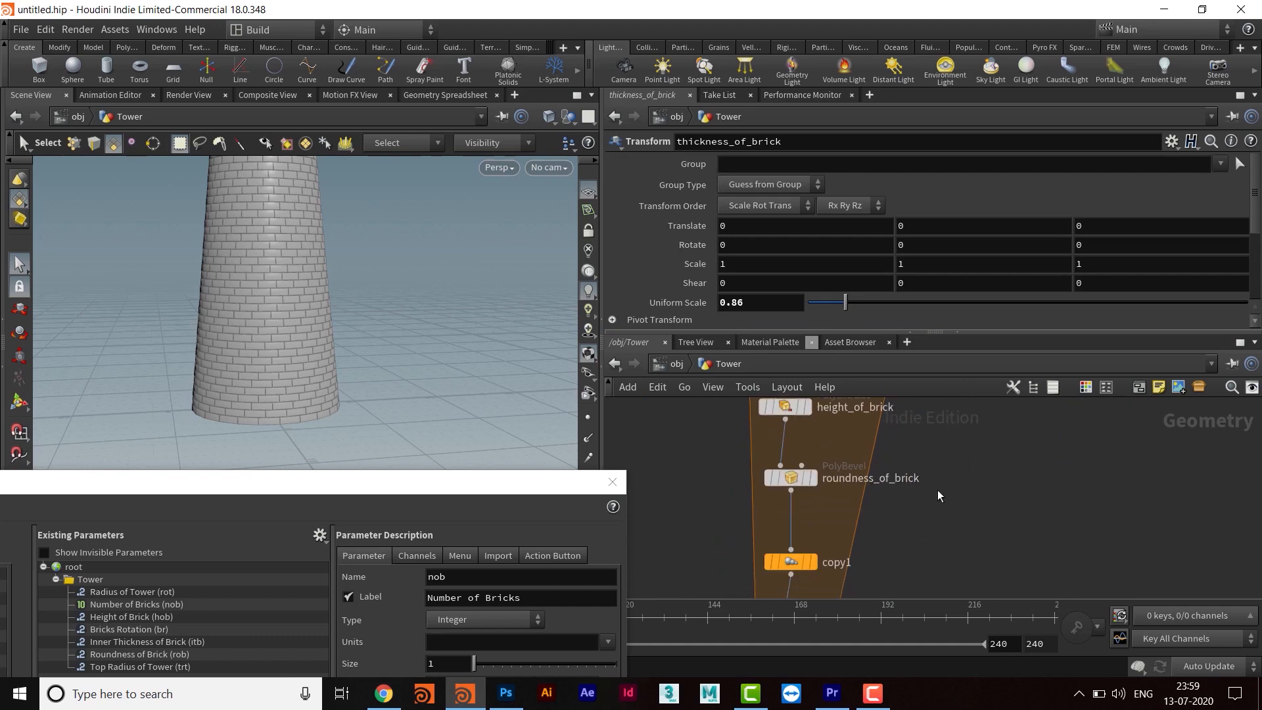
pyautogui.scroll(3, 937, 516)
pyautogui.click(803, 483)
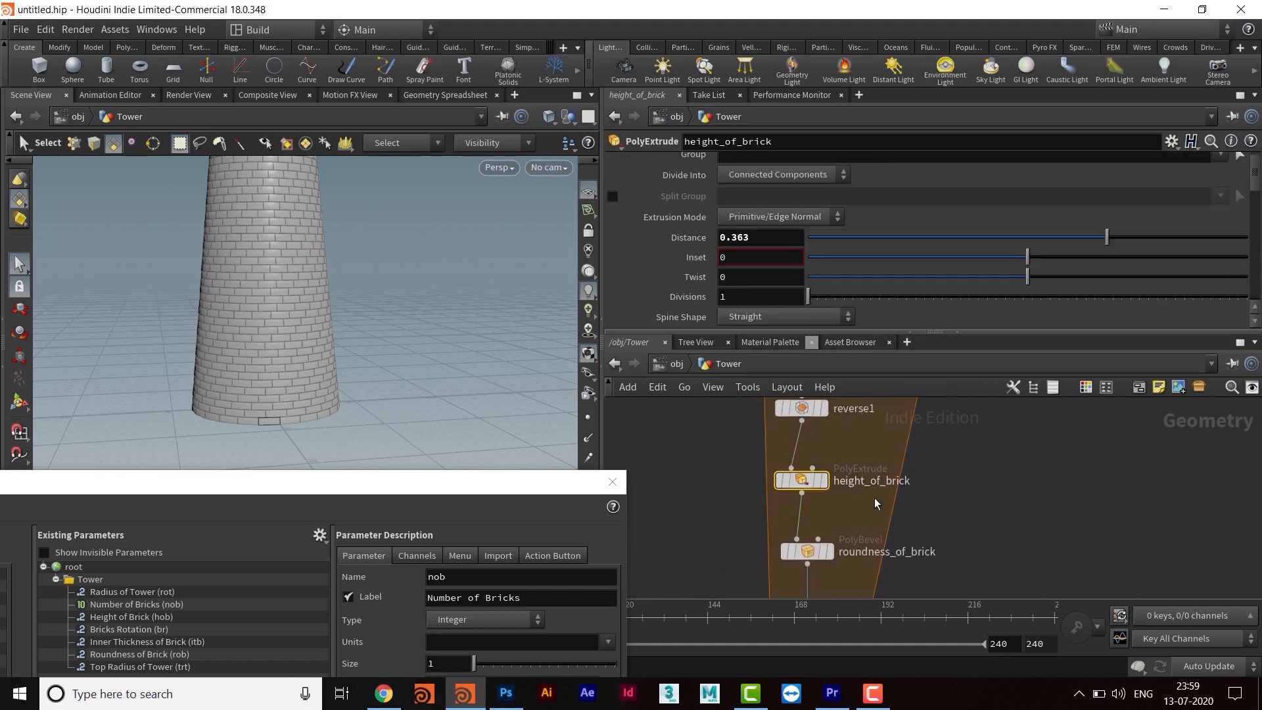
pyautogui.rightClick(767, 237)
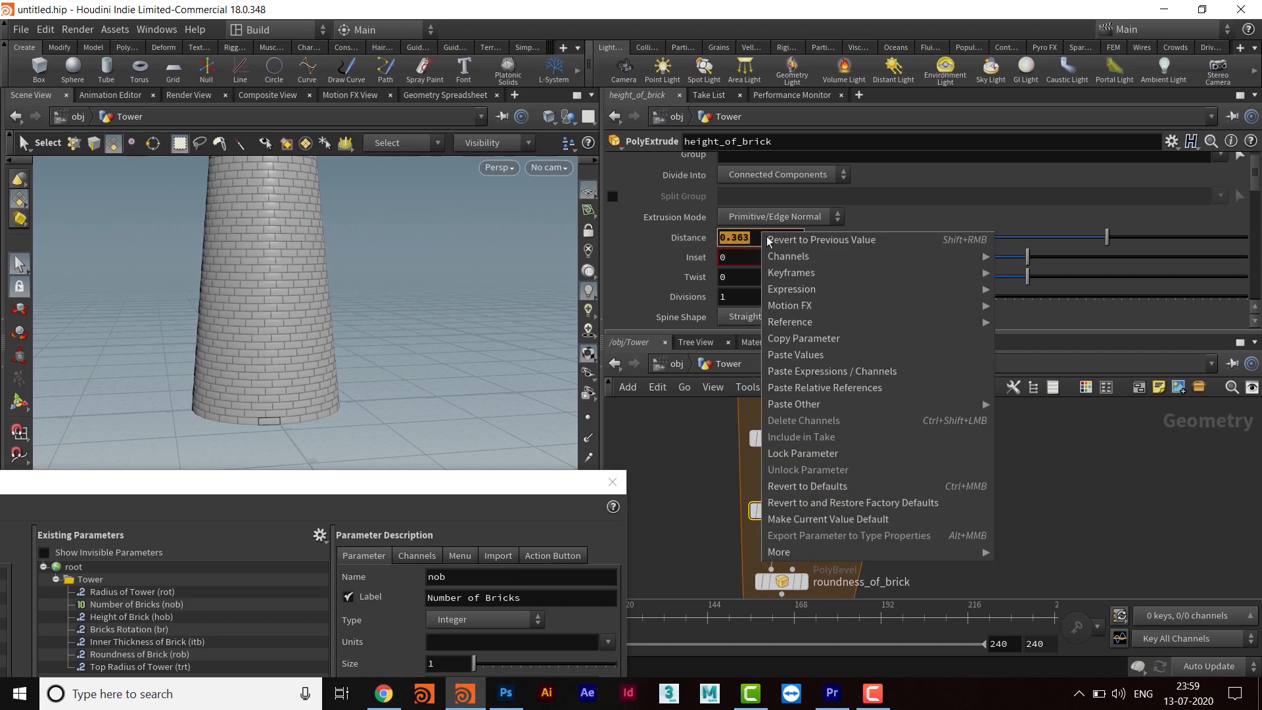
pyautogui.click(814, 388)
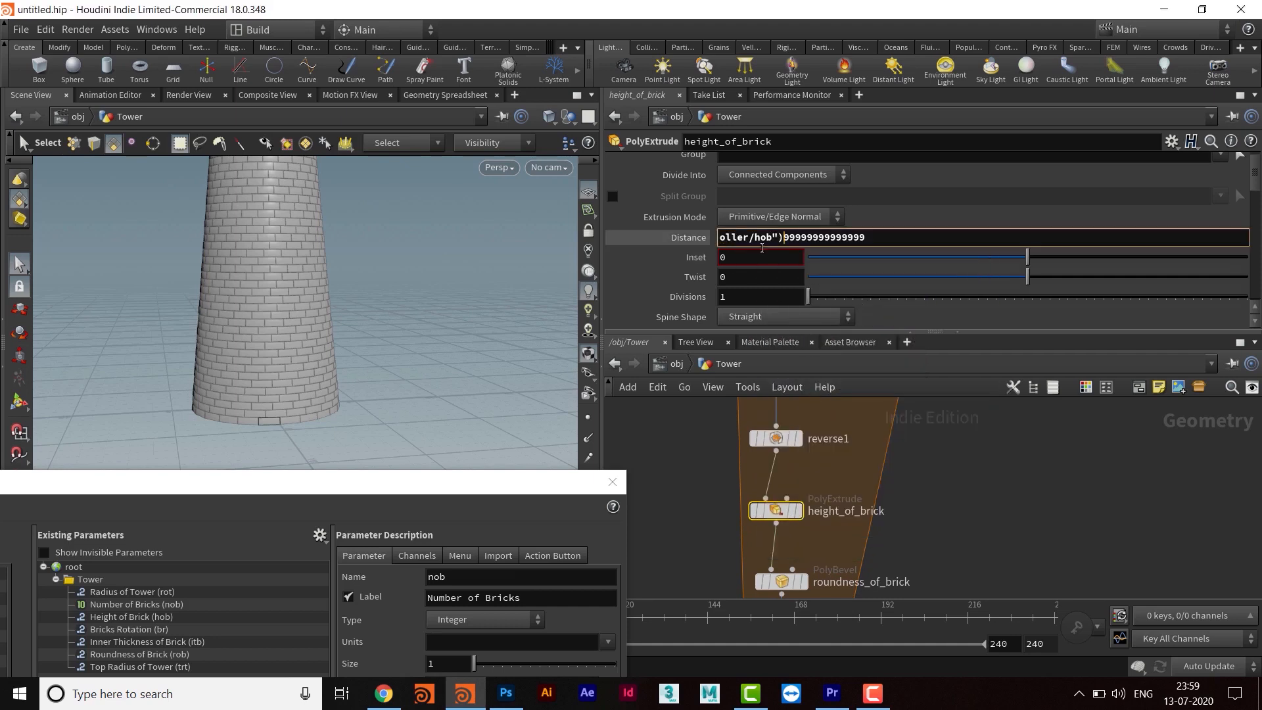
# - Remove the stray trailing 9s from the Distance expression so it reads ch("../Controller/hob"), and apply it
pyautogui.moveTo(790, 239); pyautogui.dragTo(900, 241)
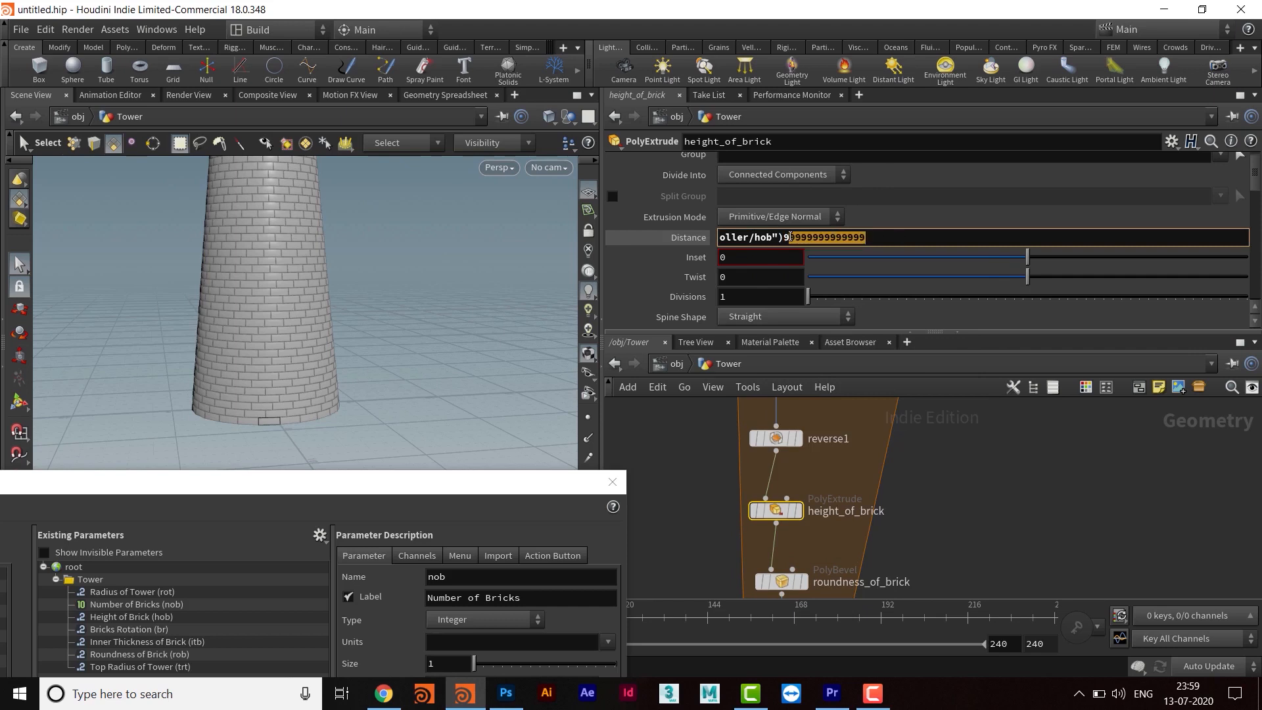
pyautogui.moveTo(783, 237); pyautogui.dragTo(898, 237)
pyautogui.press('BackSpace')
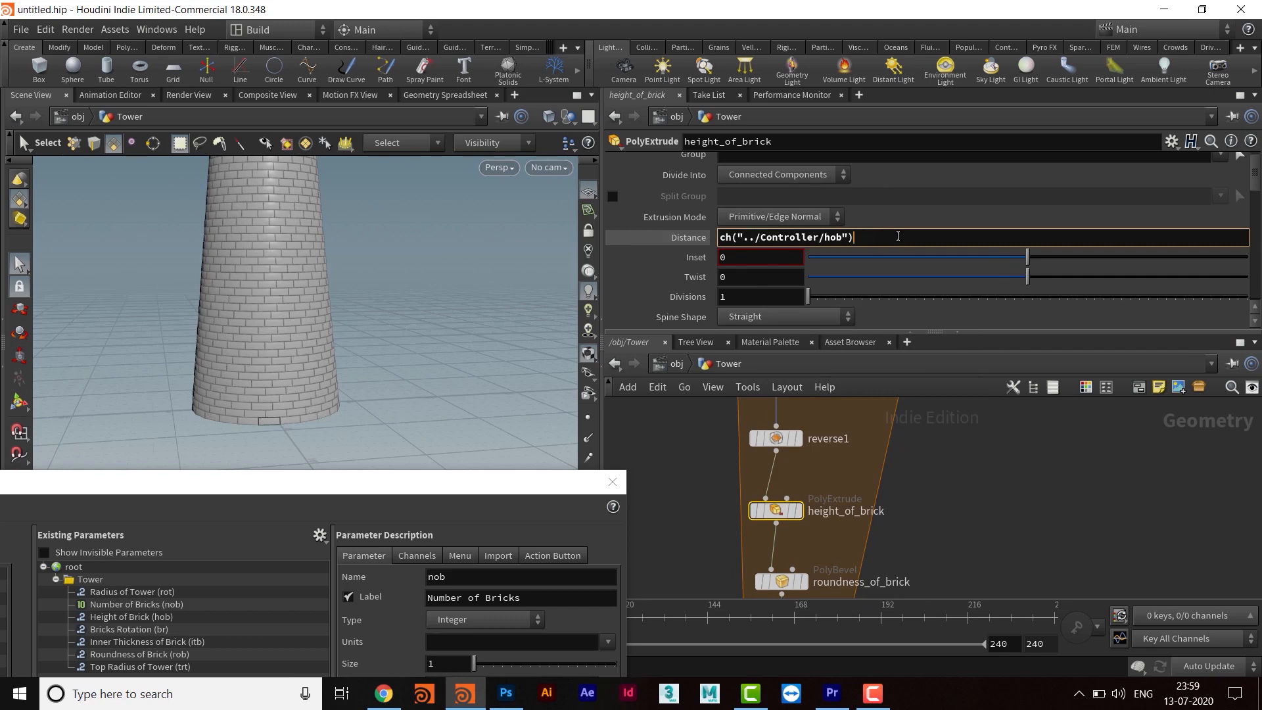
pyautogui.press('Return')
pyautogui.press('Escape')
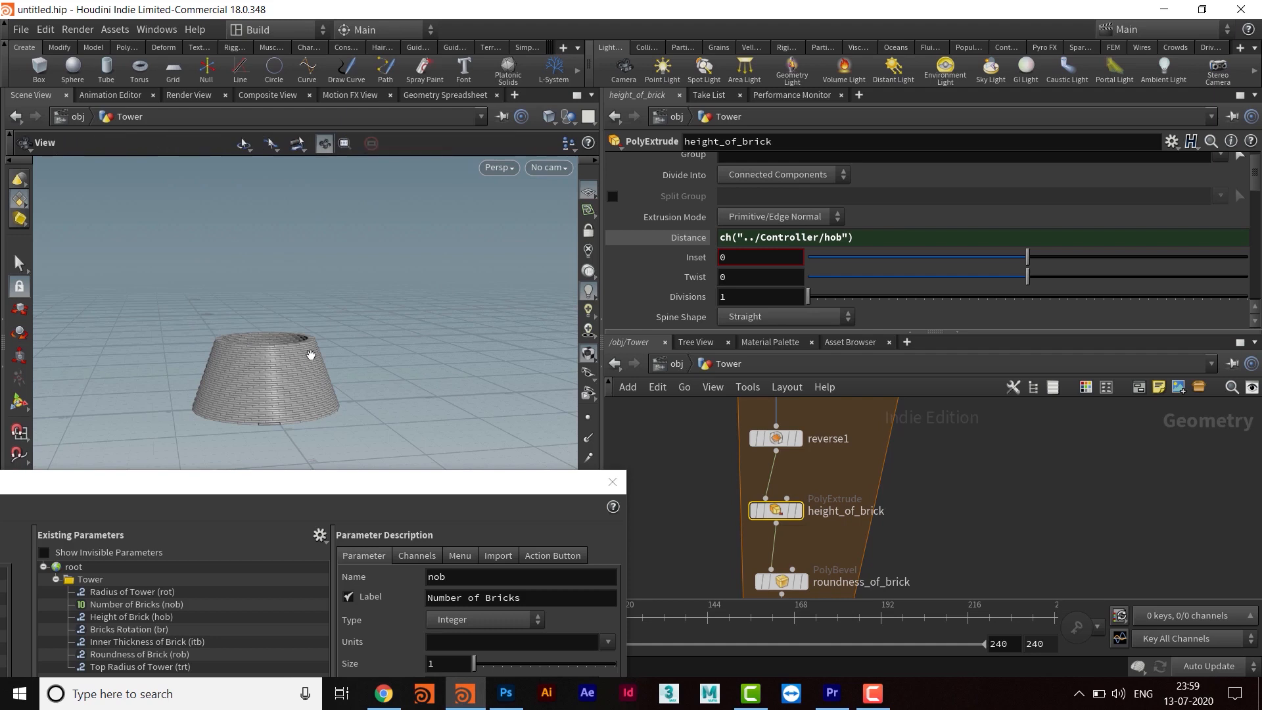
pyautogui.scroll(5, 310, 309)
pyautogui.scroll(-5, 506, 321)
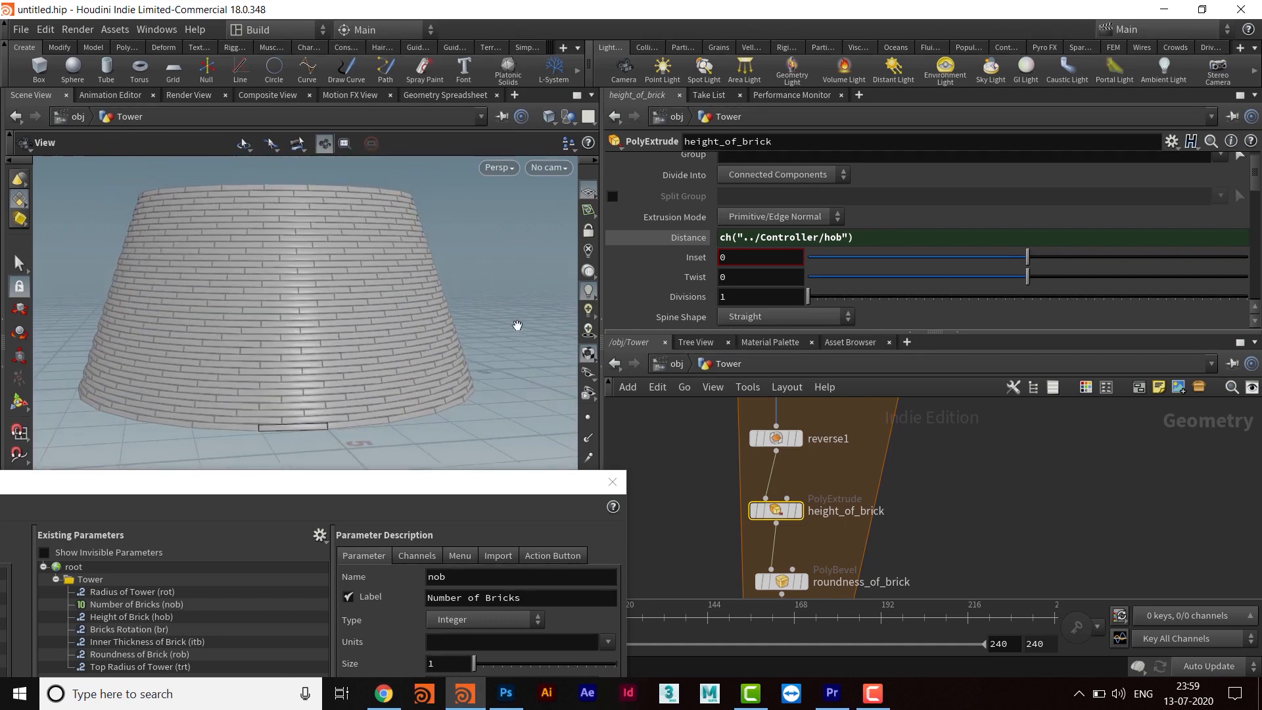
# - Set the Controller's Height of Brick to .3
pyautogui.press('s')
pyautogui.moveTo(979, 433); pyautogui.dragTo(994, 536, button='middle')
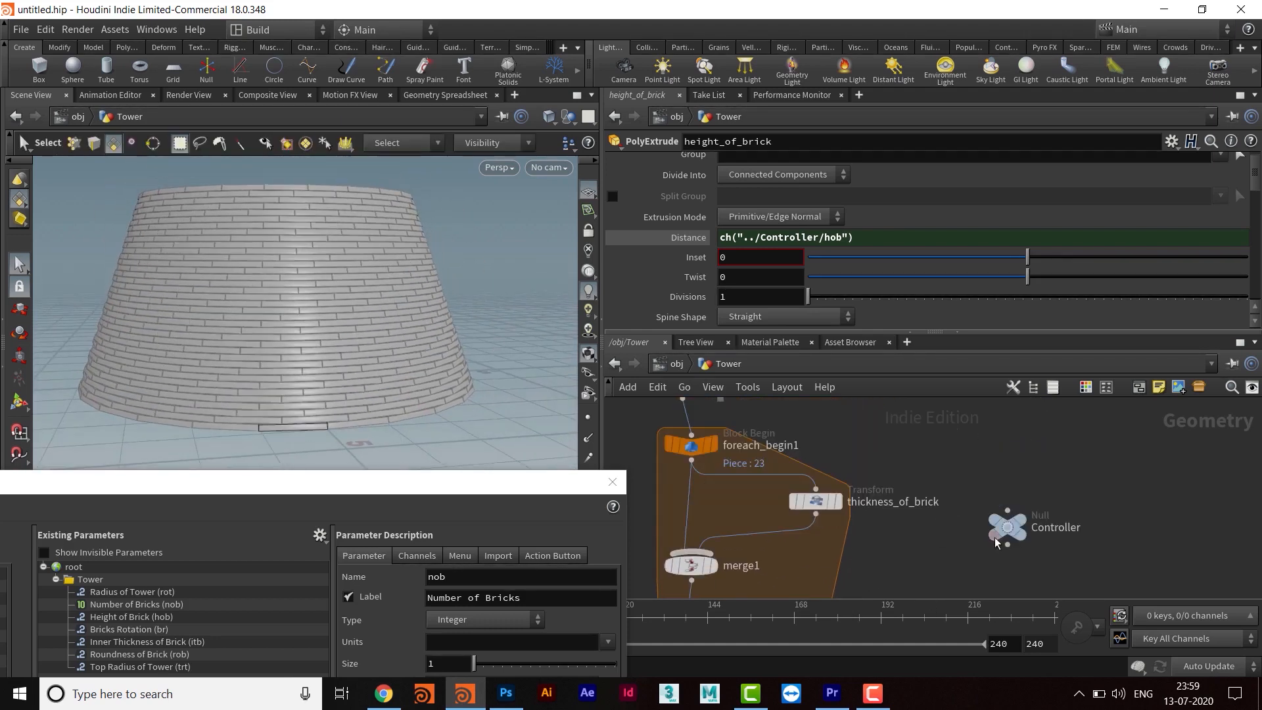
pyautogui.click(1011, 527)
pyautogui.doubleClick(760, 228)
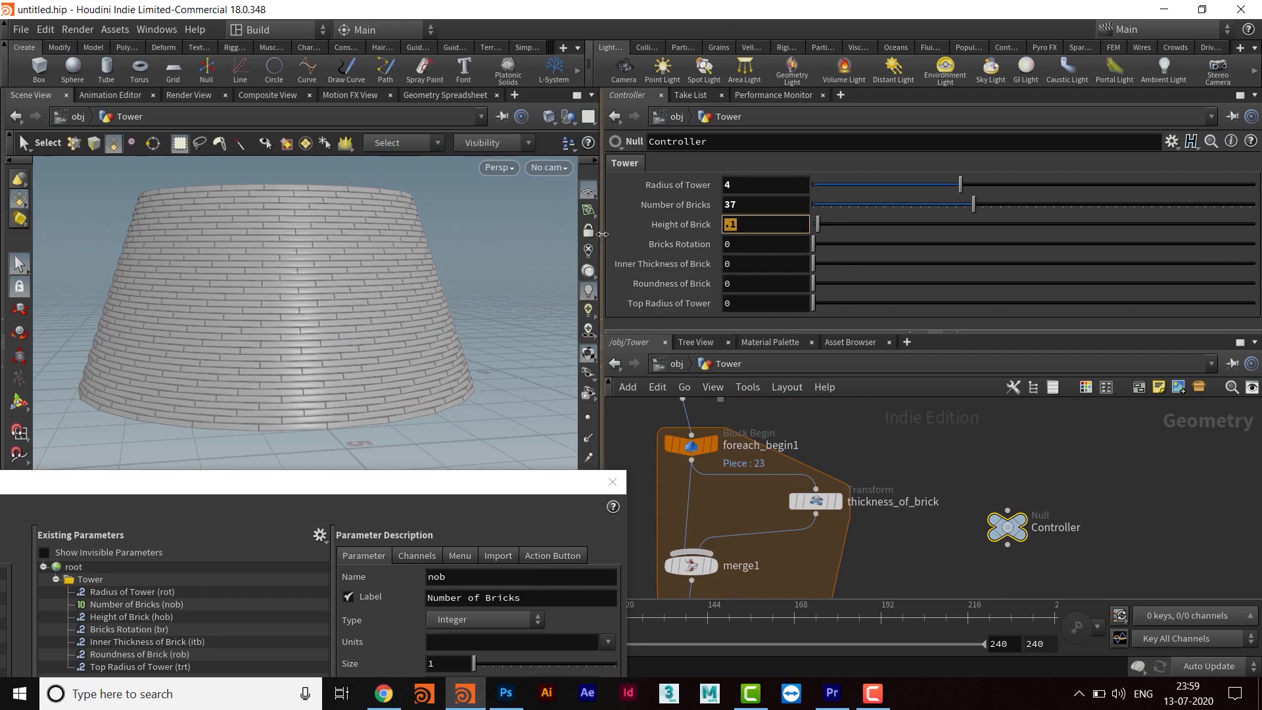
pyautogui.write('.3')
pyautogui.press('Return')
pyautogui.press('Escape')
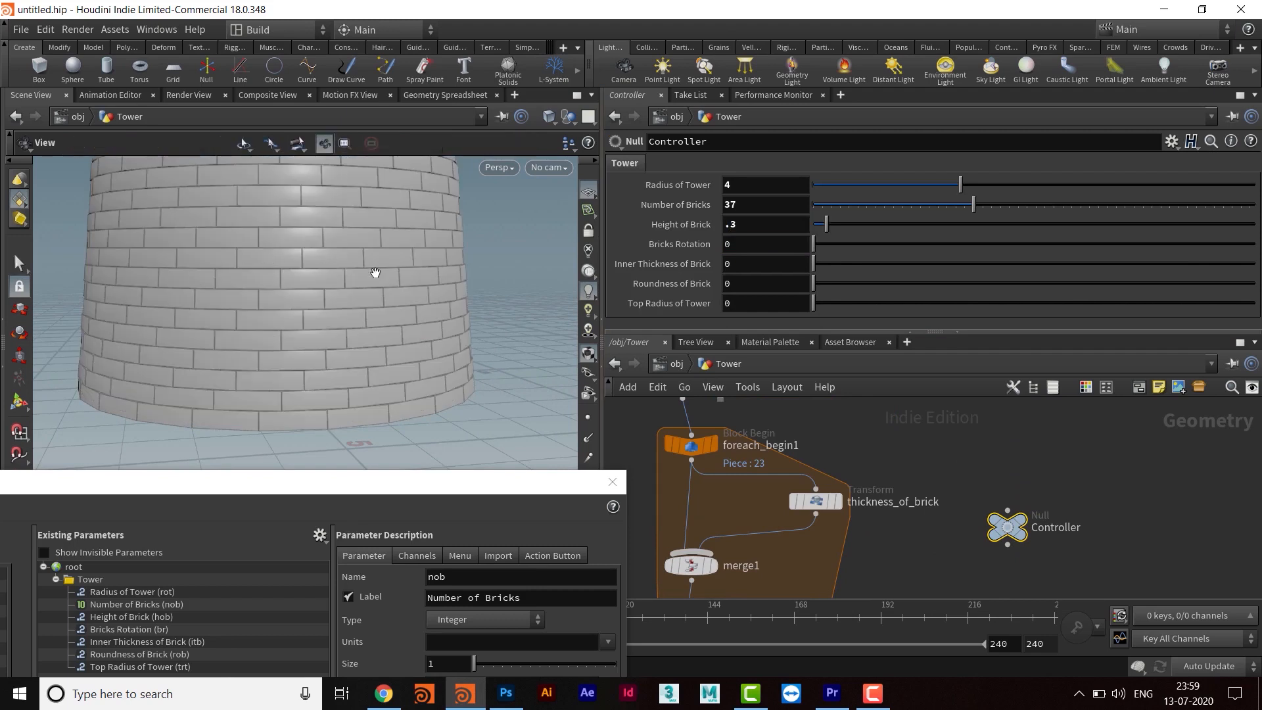
pyautogui.scroll(-10, 375, 273)
pyautogui.scroll(5, 355, 313)
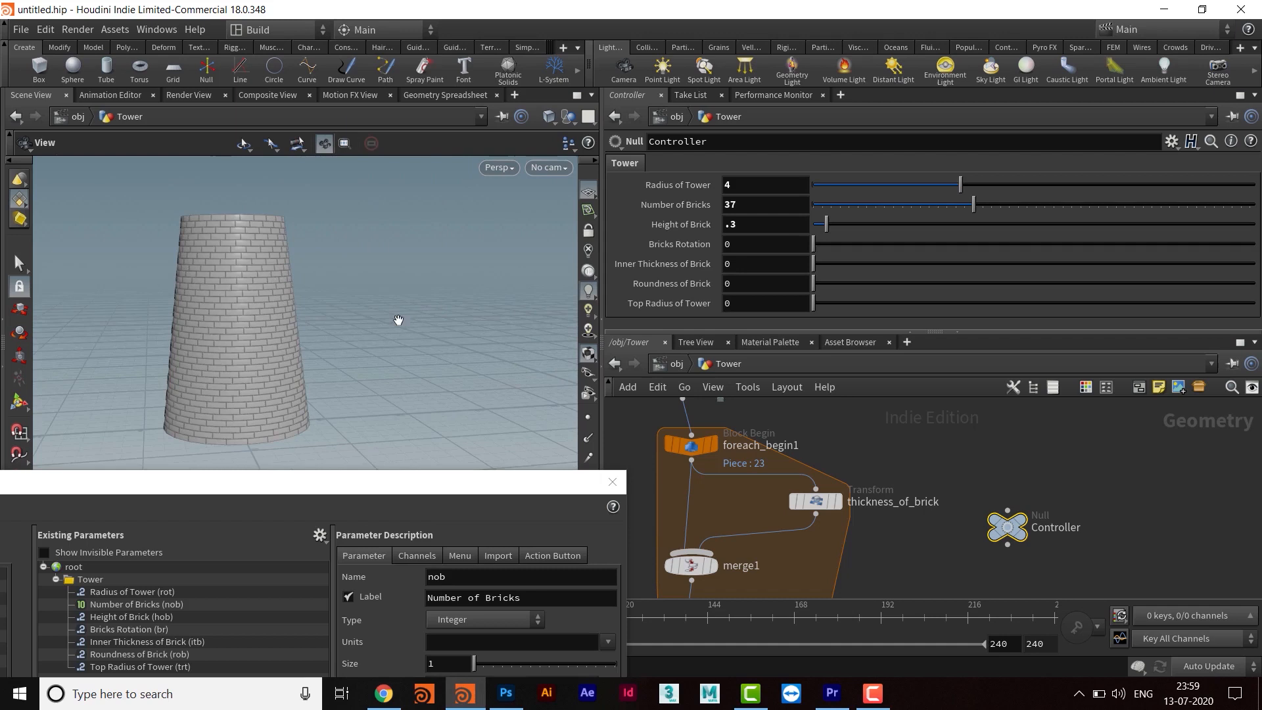
pyautogui.press('s')
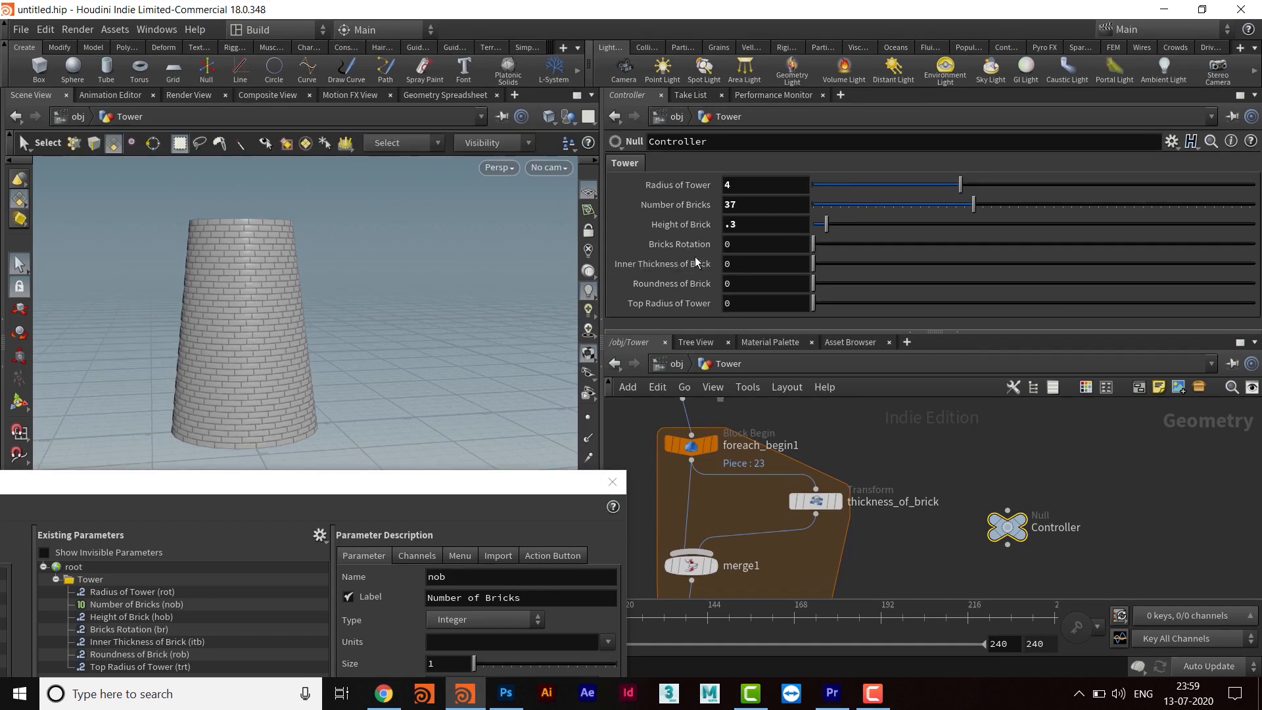
# - Try a Bricks Rotation of 3 on the Controller and return it to 0
pyautogui.moveTo(412, 486); pyautogui.dragTo(525, 487)
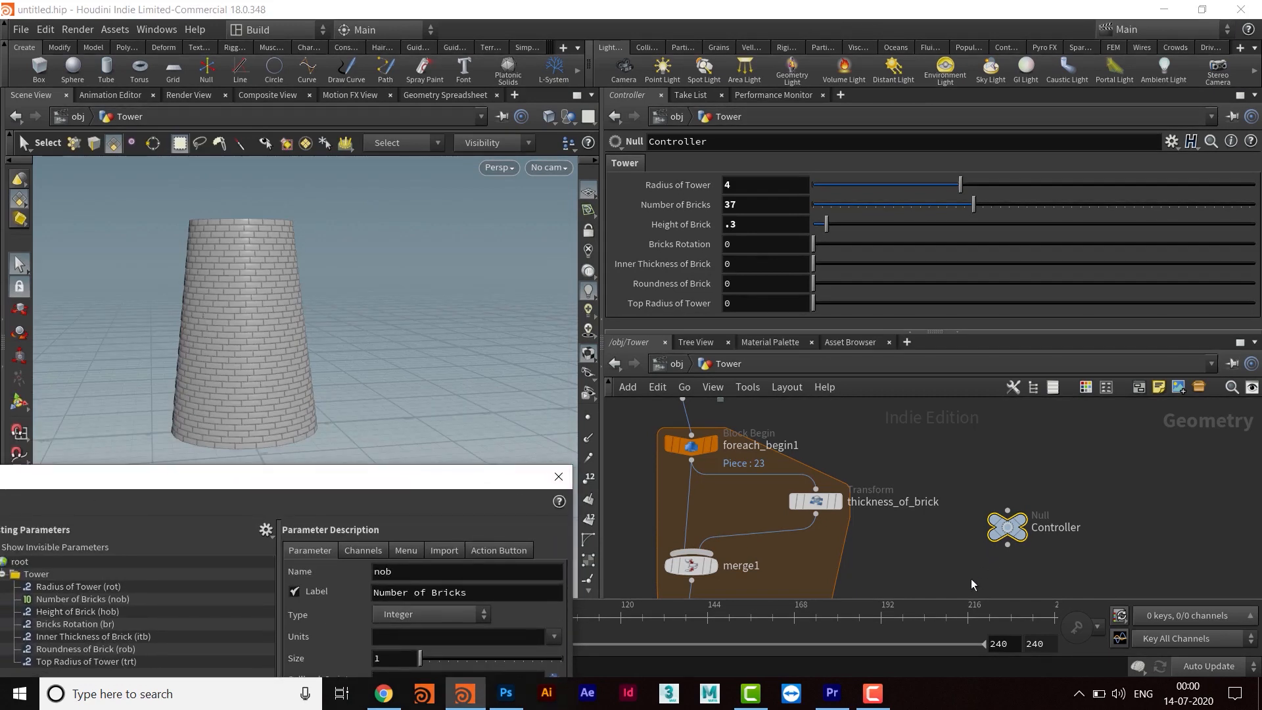
pyautogui.scroll(-5, 985, 468)
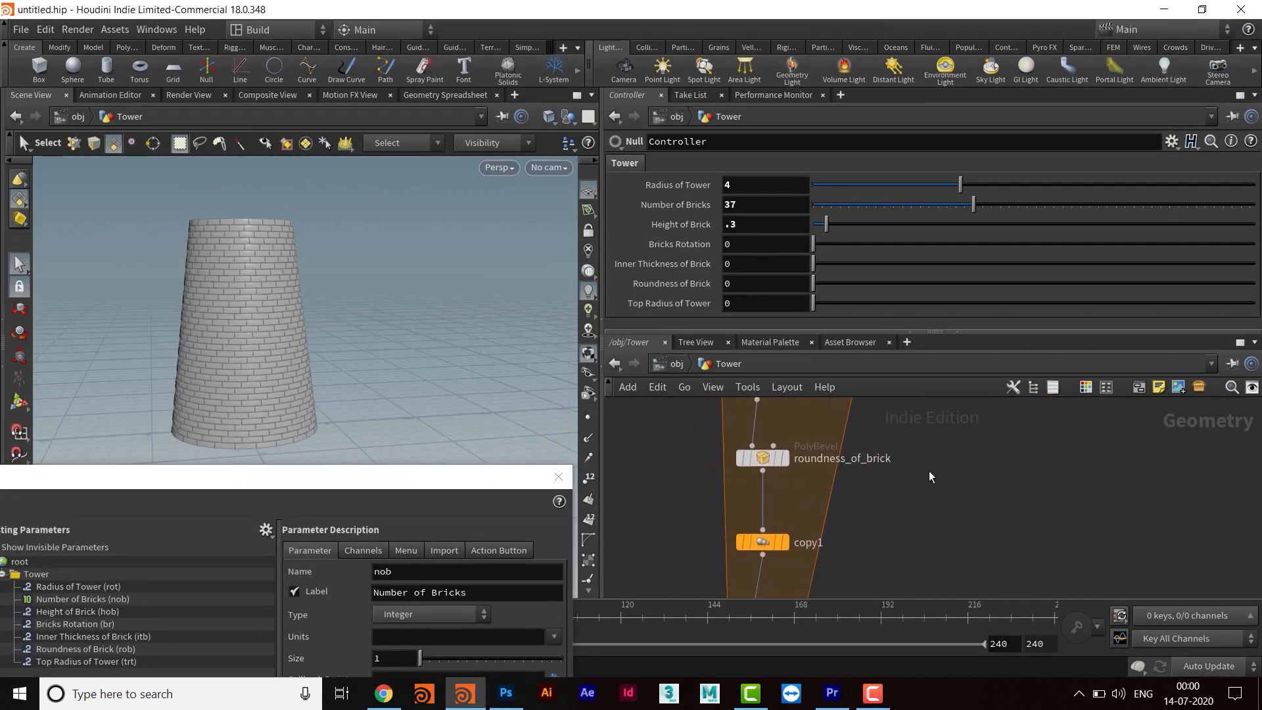
pyautogui.click(727, 244)
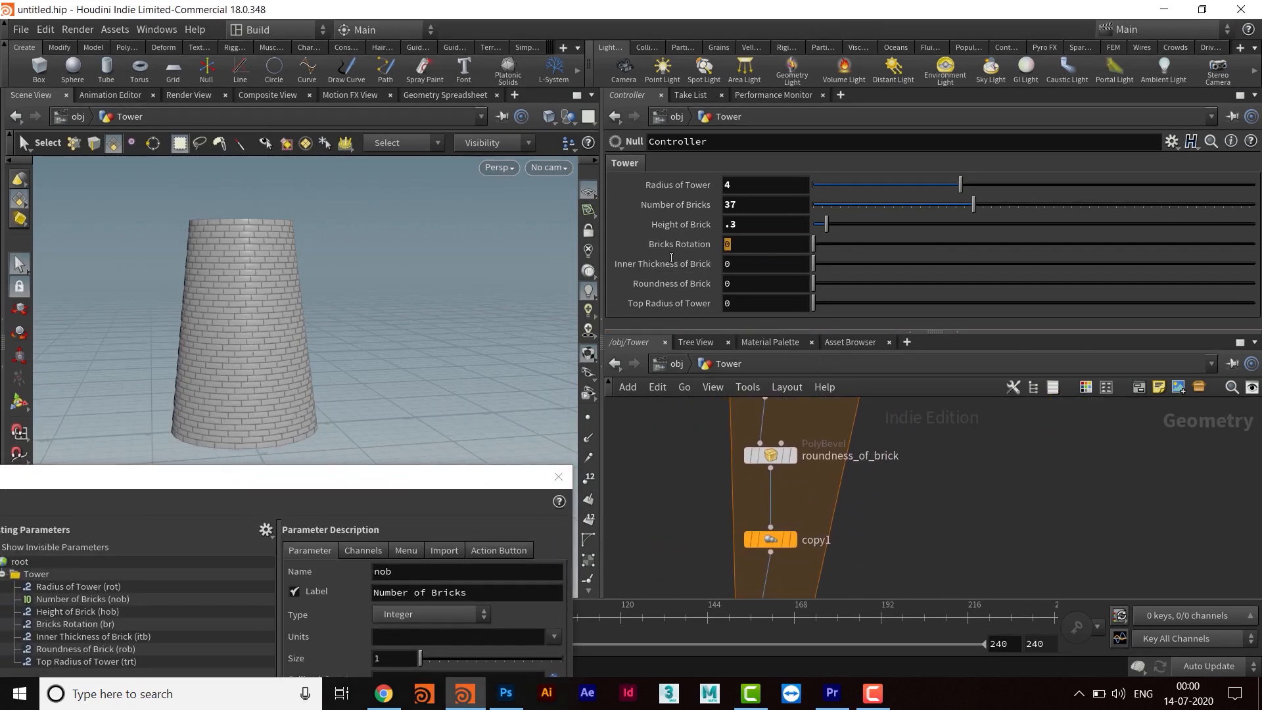
pyautogui.write('3')
pyautogui.press('Return')
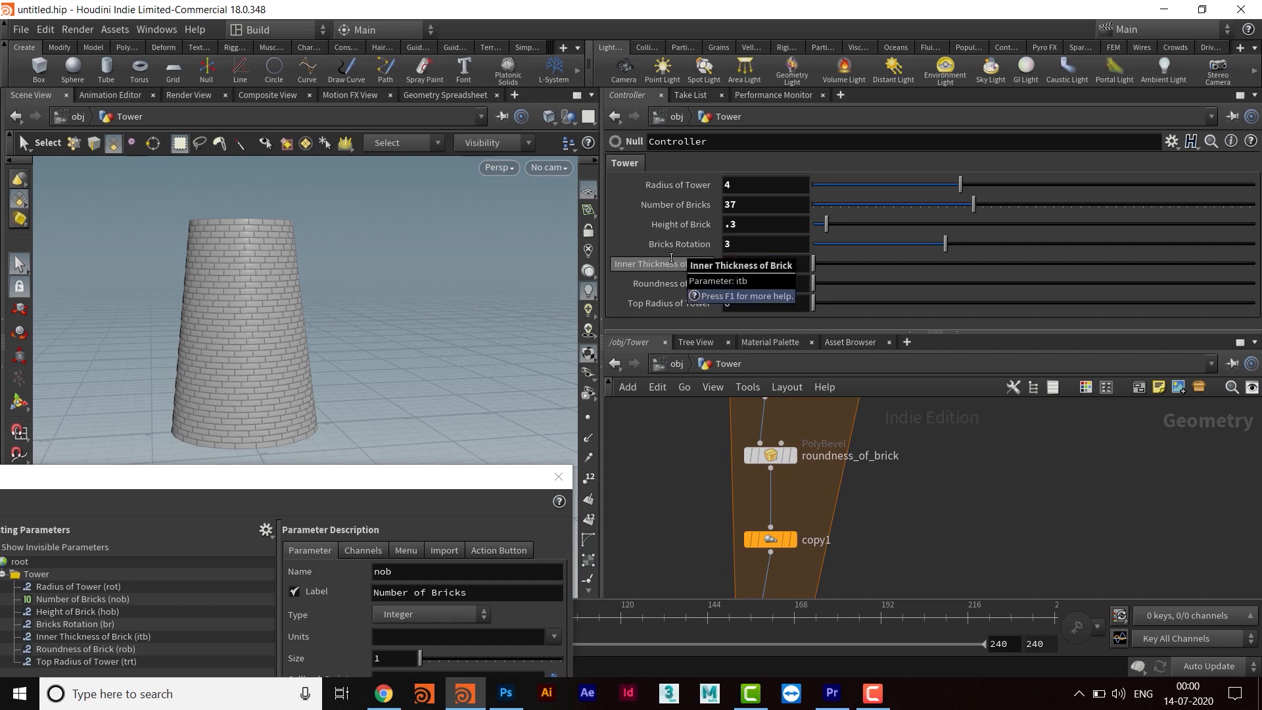
pyautogui.rightClick(744, 243)
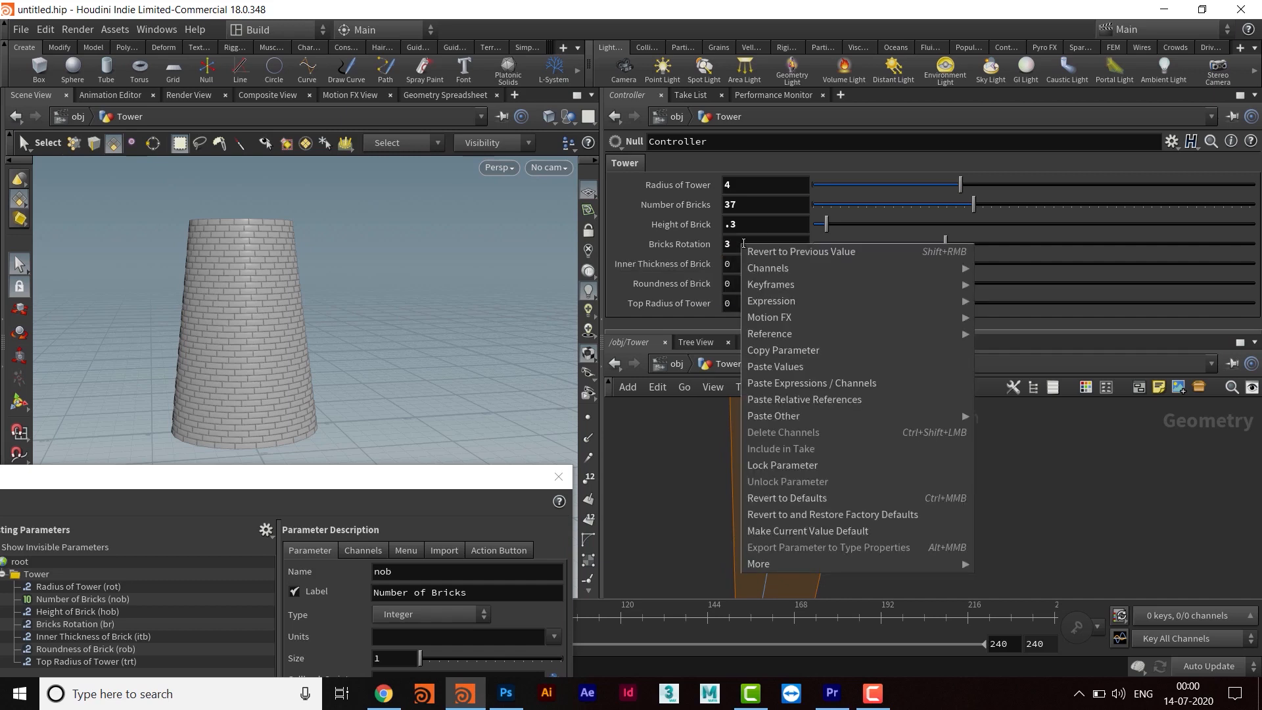
pyautogui.click(731, 245)
pyautogui.click(748, 245)
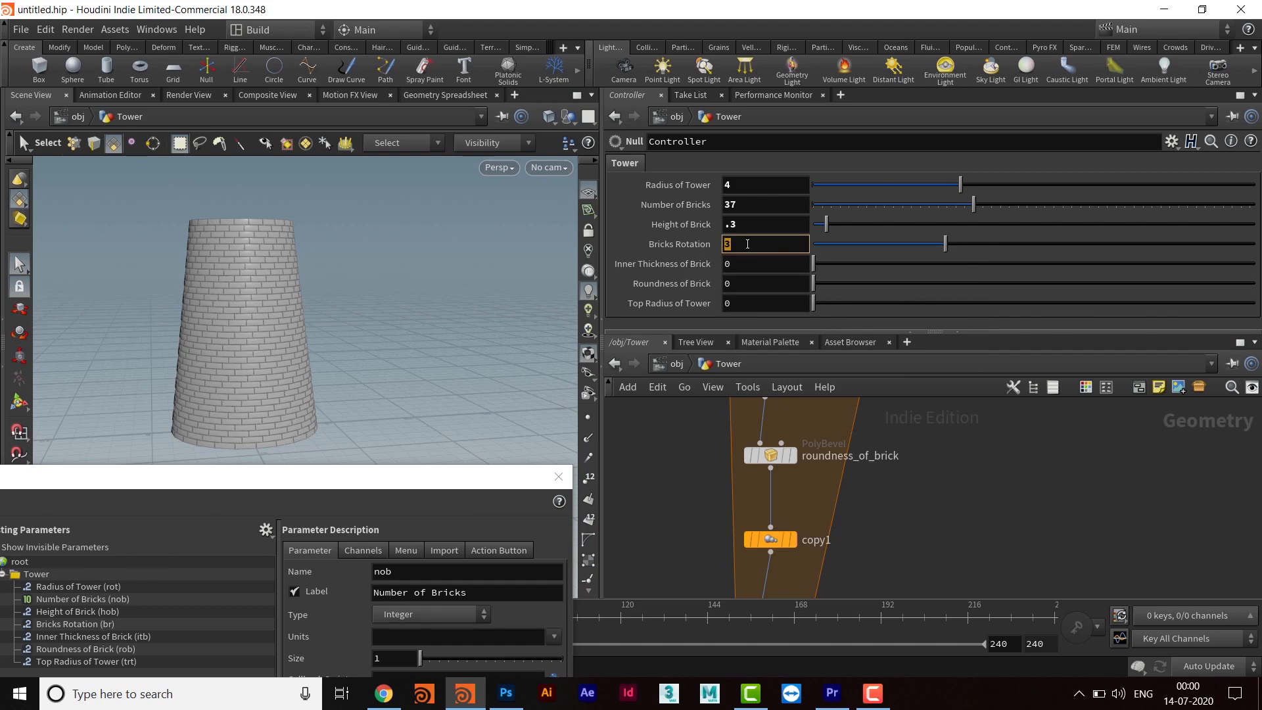
pyautogui.write('0')
pyautogui.press('Return')
# - Copy the Controller's Bricks Rotation parameter
pyautogui.rightClick(721, 248)
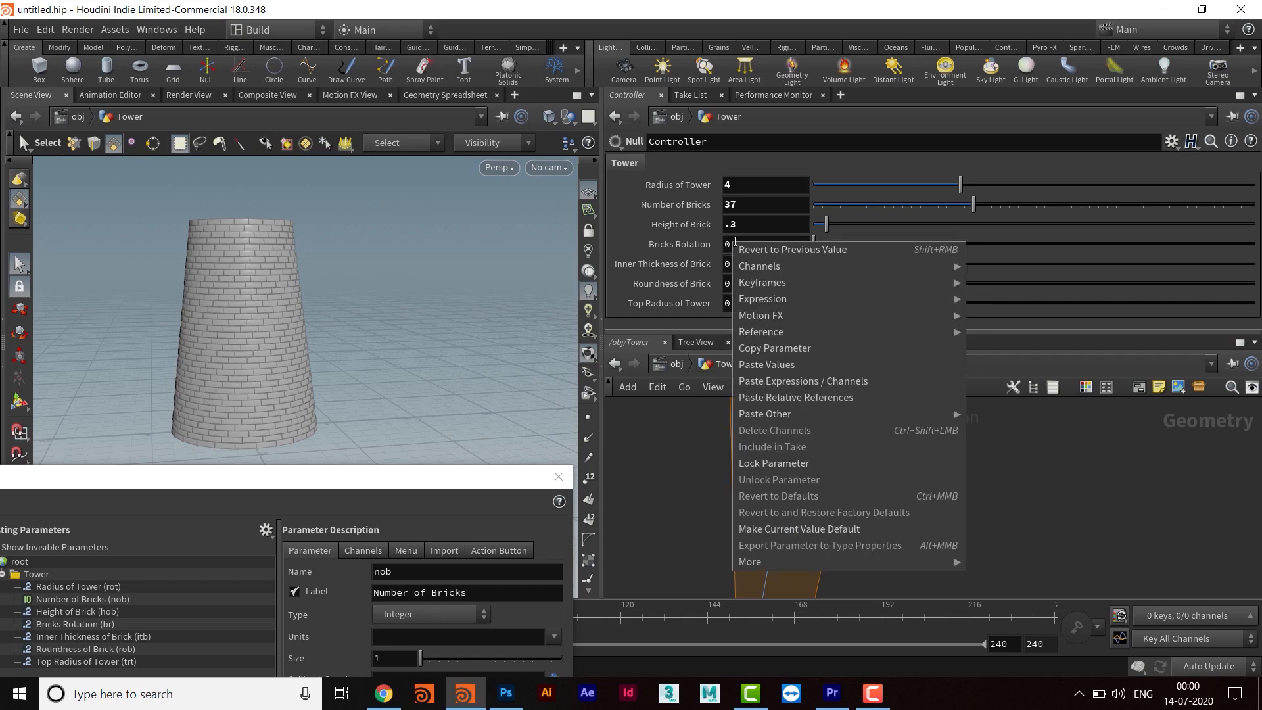
pyautogui.click(785, 353)
pyautogui.rightClick(783, 351)
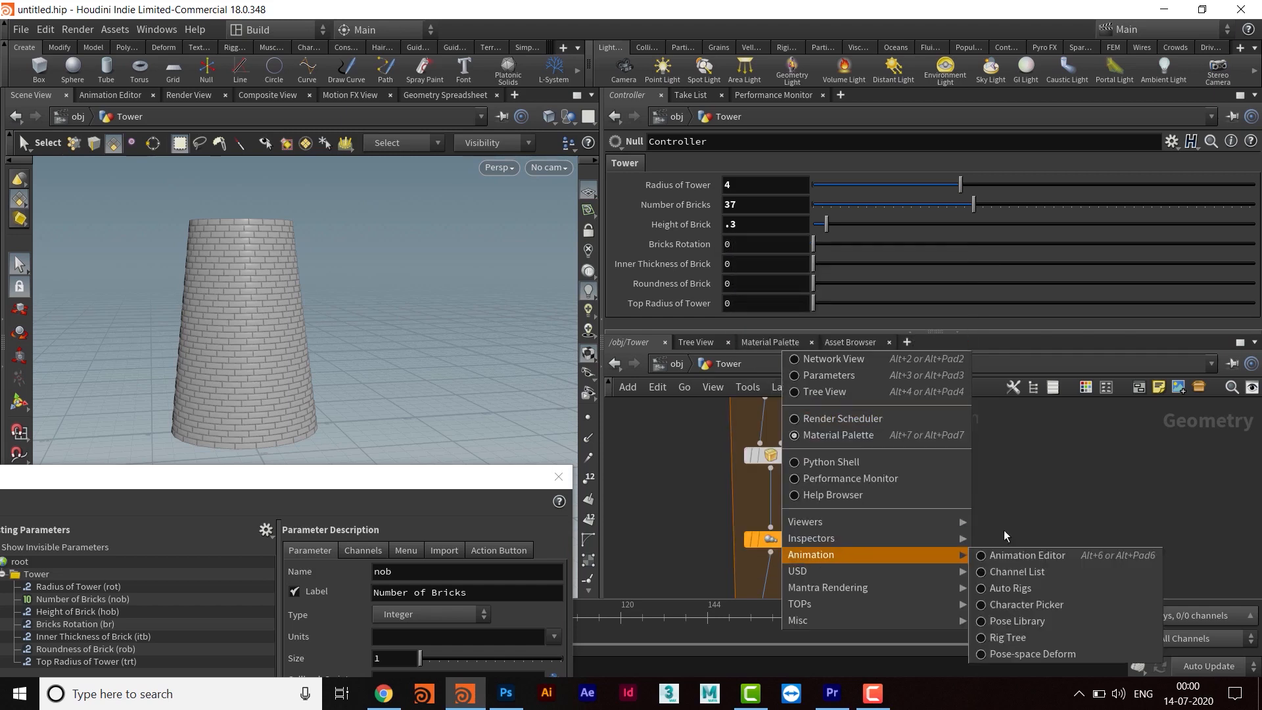
pyautogui.click(677, 251)
pyautogui.rightClick(747, 247)
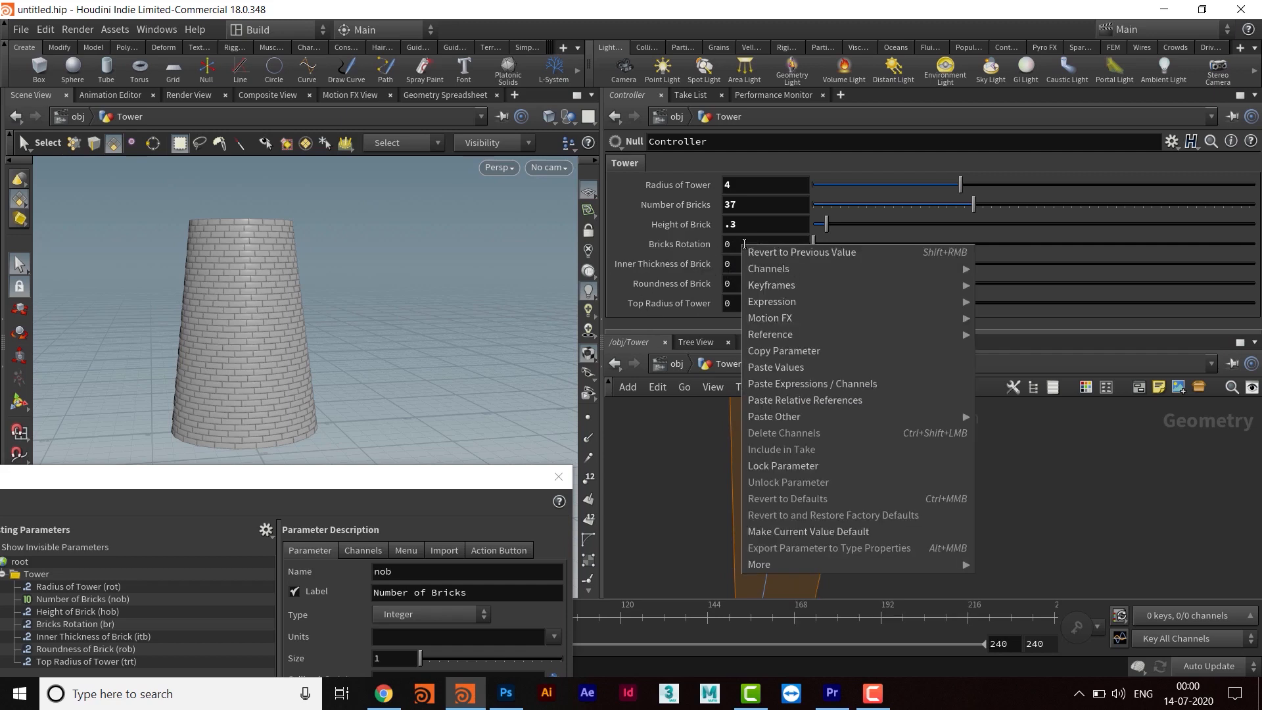
pyautogui.click(788, 352)
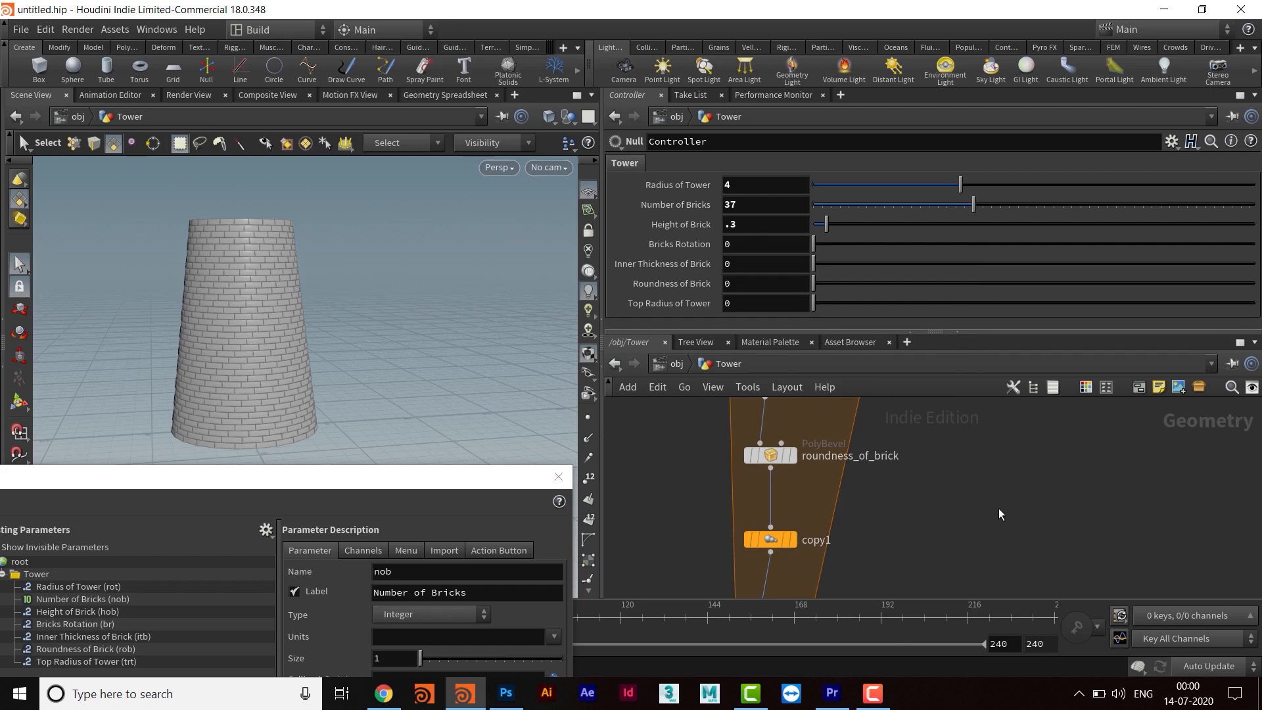
# - Paste the copied Bricks Rotation as a relative reference, ch("../Controller/br"), into the Y Rotate of the copy1 node
pyautogui.moveTo(986, 470); pyautogui.dragTo(1046, 382, button='middle')
pyautogui.scroll(-3, 881, 500)
pyautogui.moveTo(887, 449); pyautogui.dragTo(864, 492, button='middle')
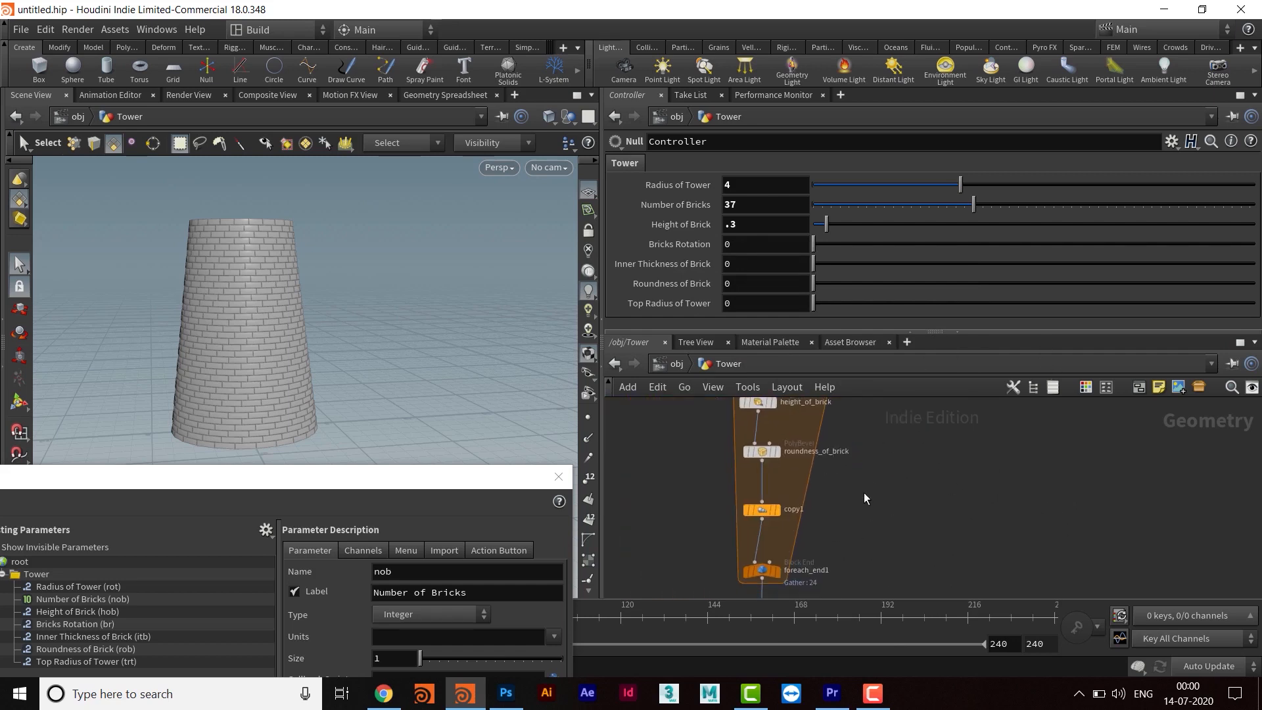
pyautogui.click(748, 511)
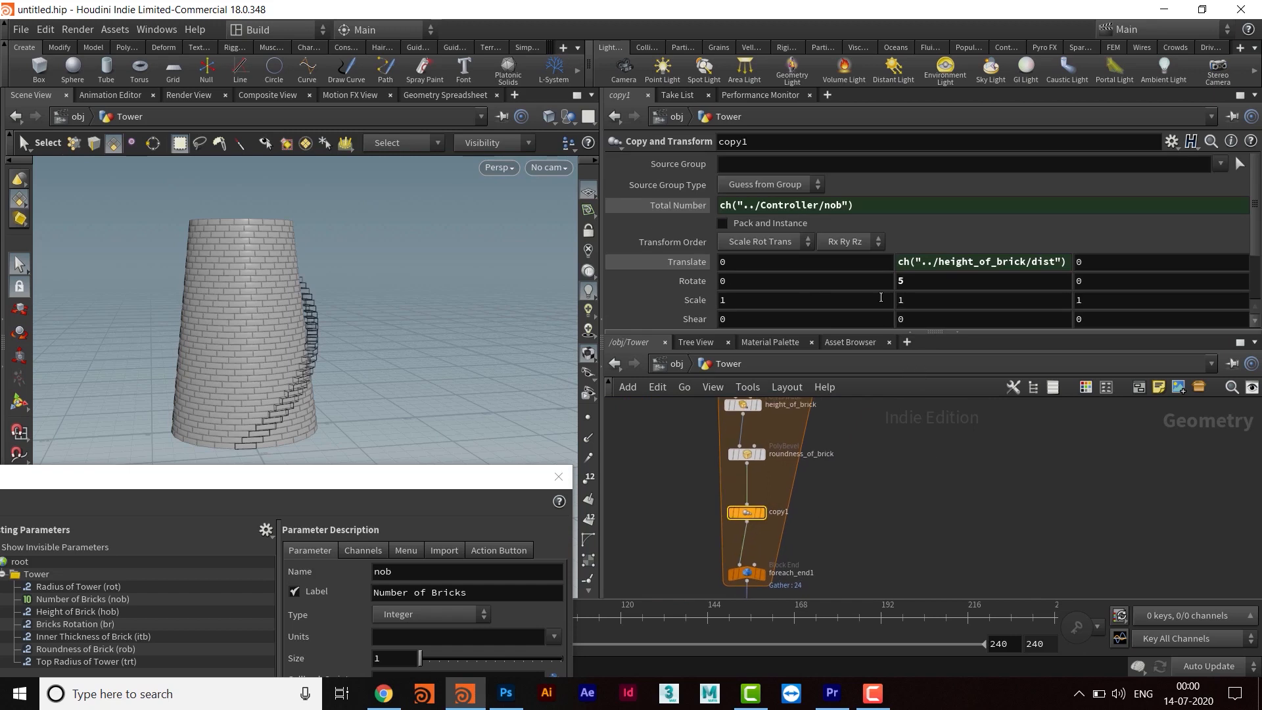
pyautogui.click(928, 281)
pyautogui.rightClick(927, 280)
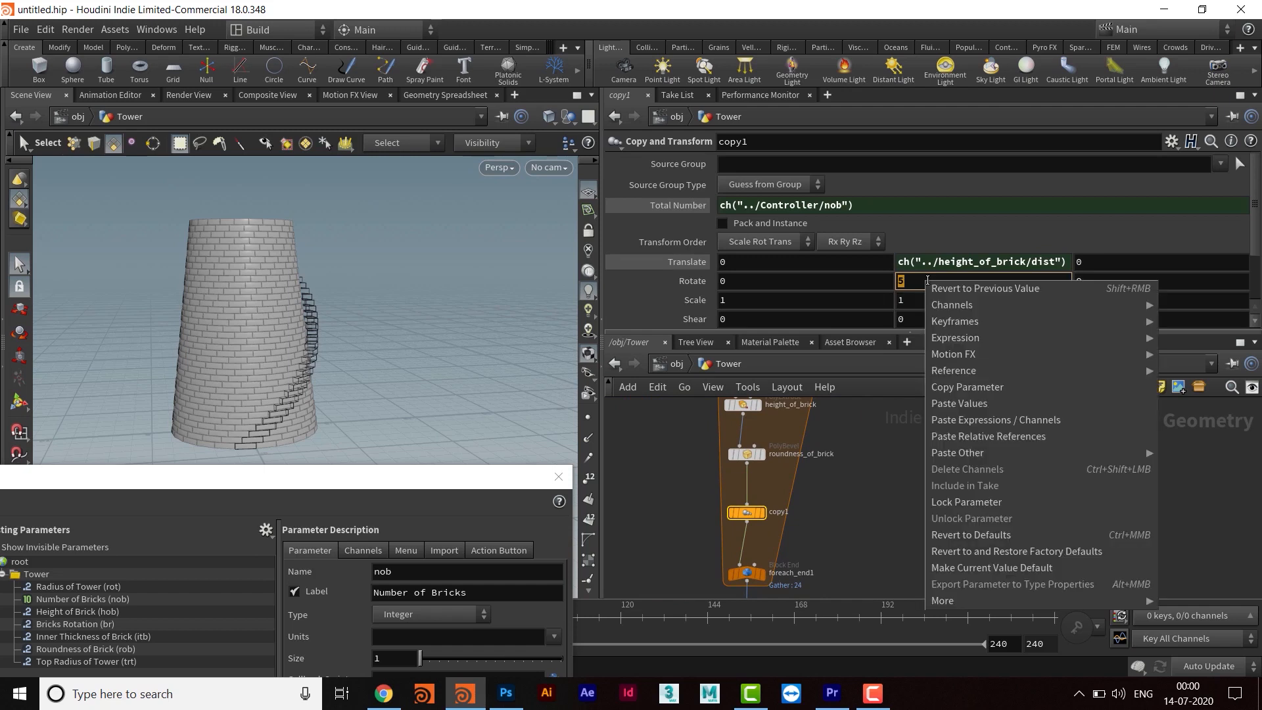
pyautogui.click(981, 437)
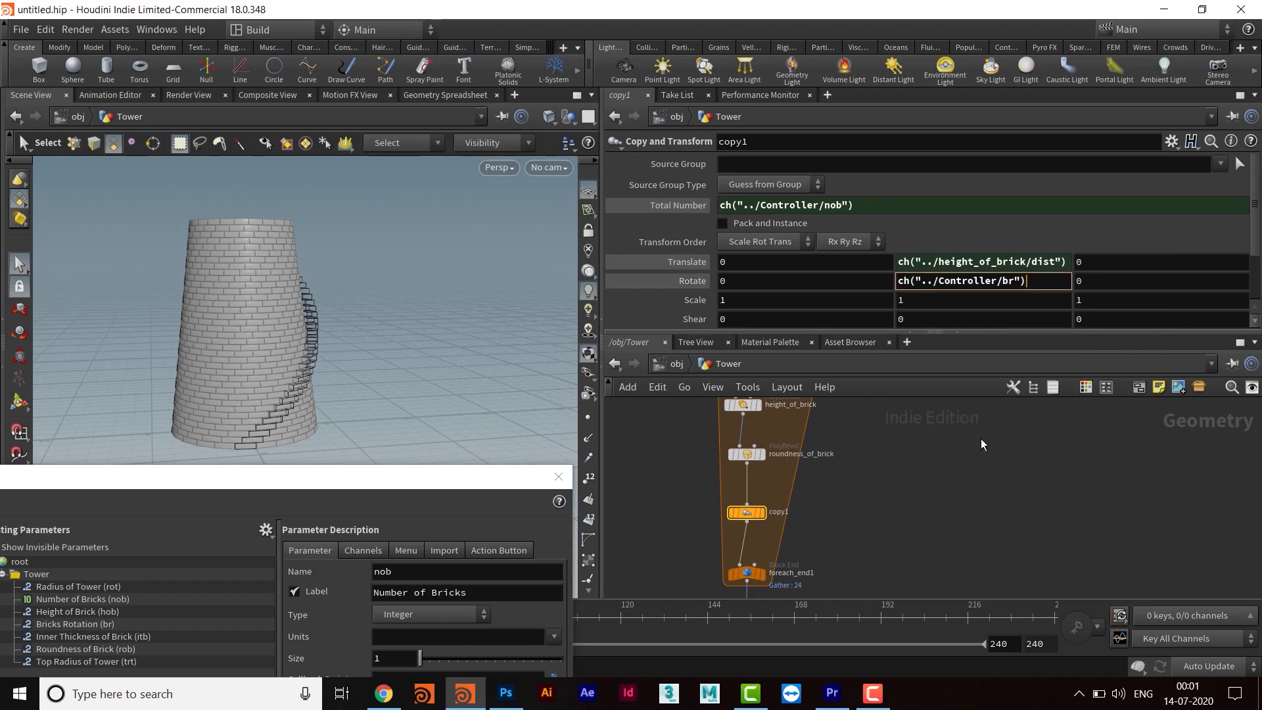
pyautogui.press('Return')
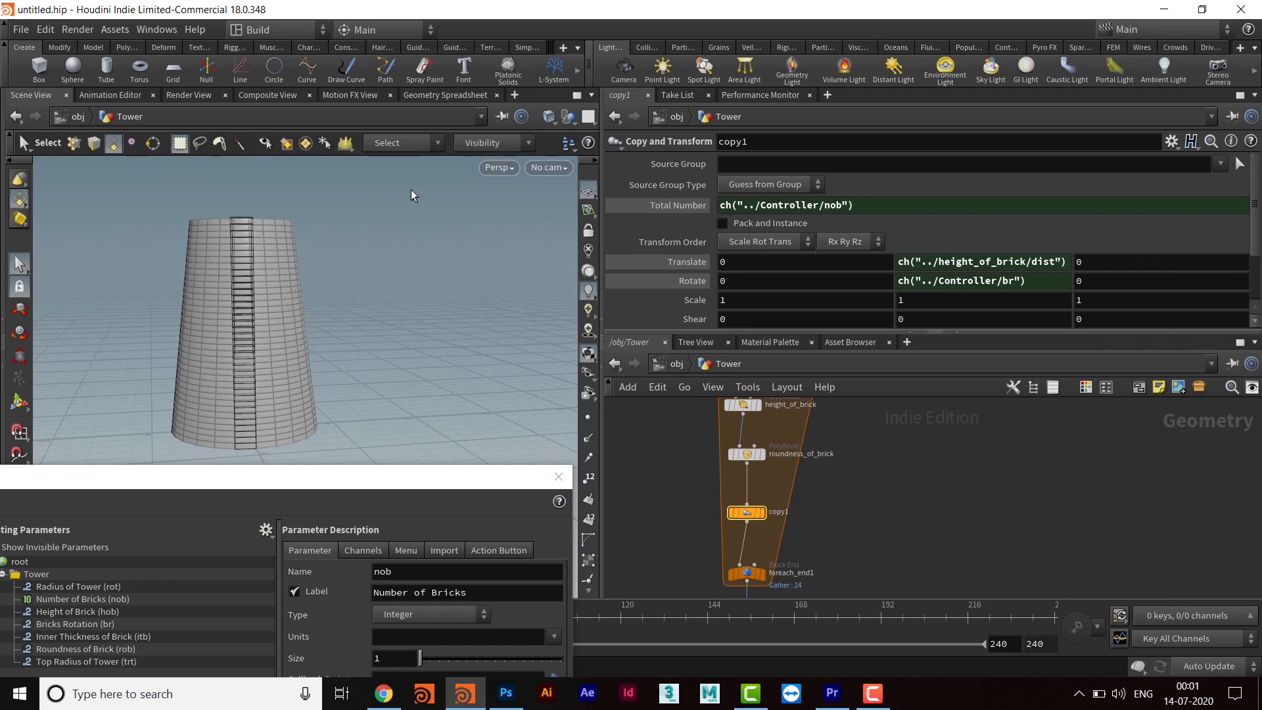
# - Set the Controller's Bricks Rotation to 6 to stagger the brick rows and inspect the tower's brick pattern
pyautogui.press('Escape')
pyautogui.scroll(5, 332, 296)
pyautogui.moveTo(386, 290); pyautogui.dragTo(342, 293)
pyautogui.scroll(-5, 276, 309)
pyautogui.press('s')
pyautogui.press('Escape')
pyautogui.press('s')
pyautogui.moveTo(758, 515); pyautogui.dragTo(826, 534, button='middle')
pyautogui.click(805, 482)
pyautogui.moveTo(805, 482); pyautogui.dragTo(874, 506, button='middle')
pyautogui.click(766, 245)
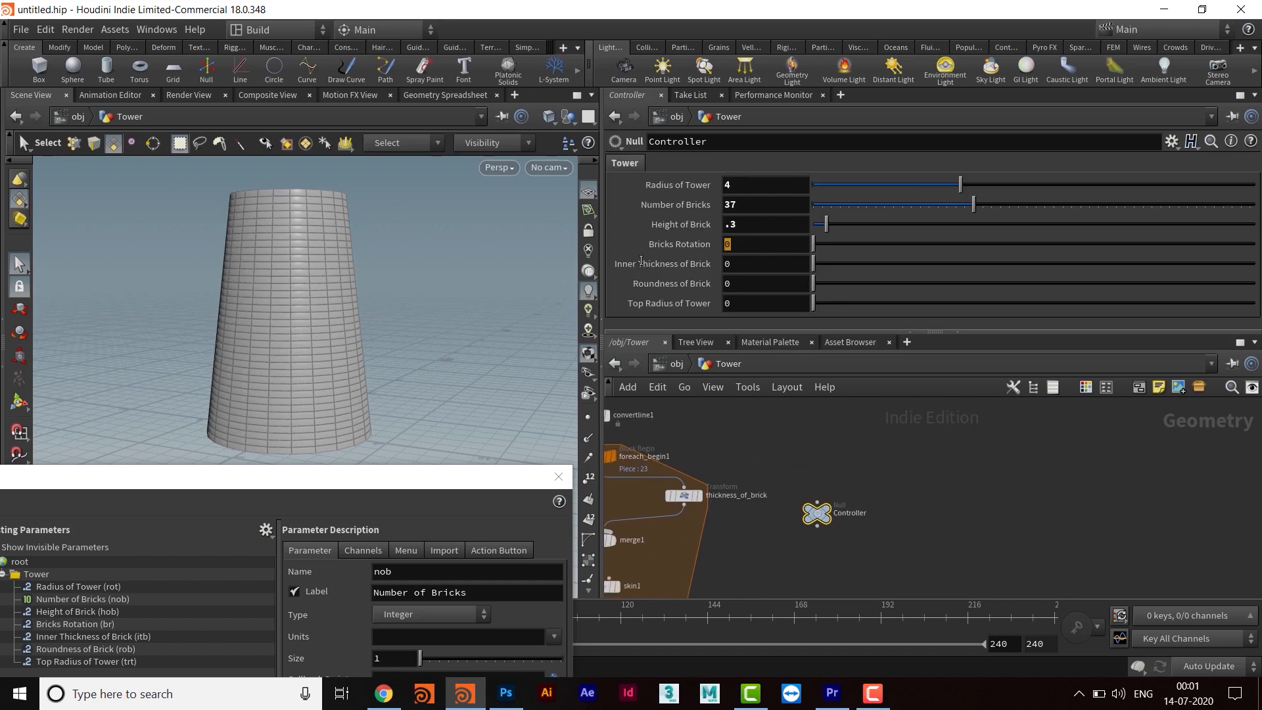
pyautogui.write('6')
pyautogui.press('Return')
pyautogui.scroll(6, 349, 329)
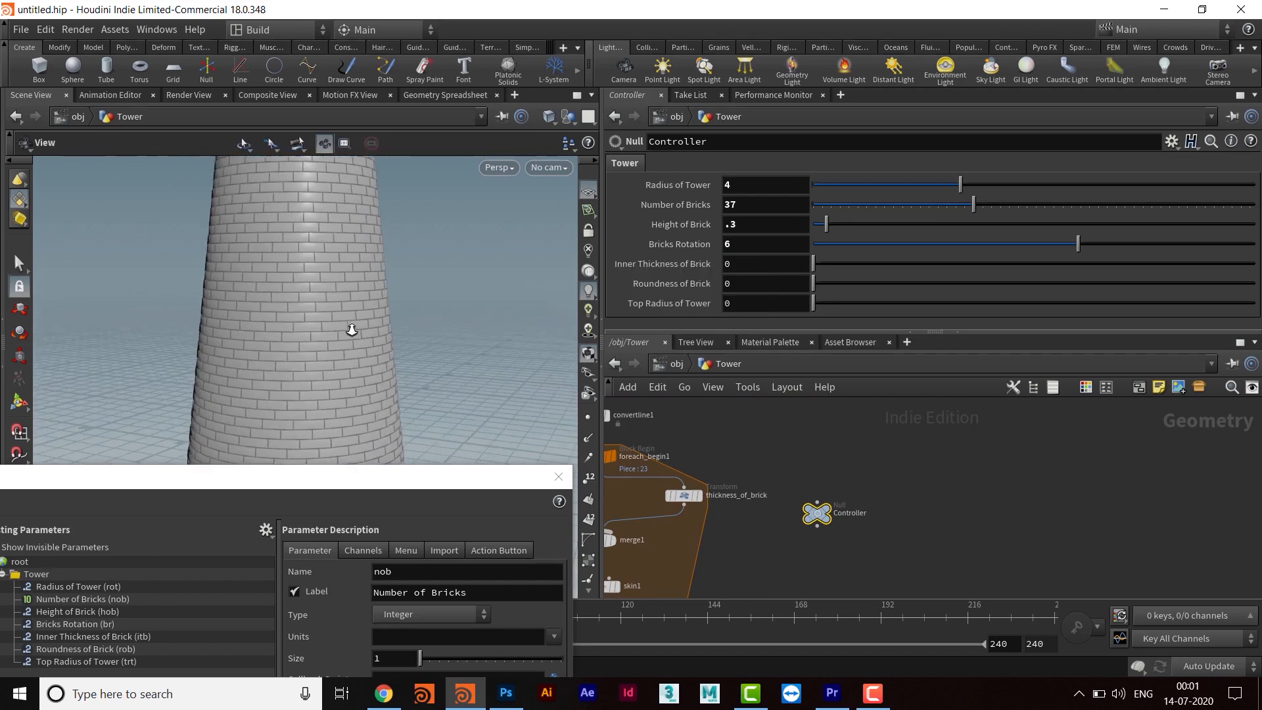
# - Set the Controller's Inner Thickness of Brick to .1 and copy that parameter
pyautogui.moveTo(760, 562); pyautogui.dragTo(877, 524, button='middle')
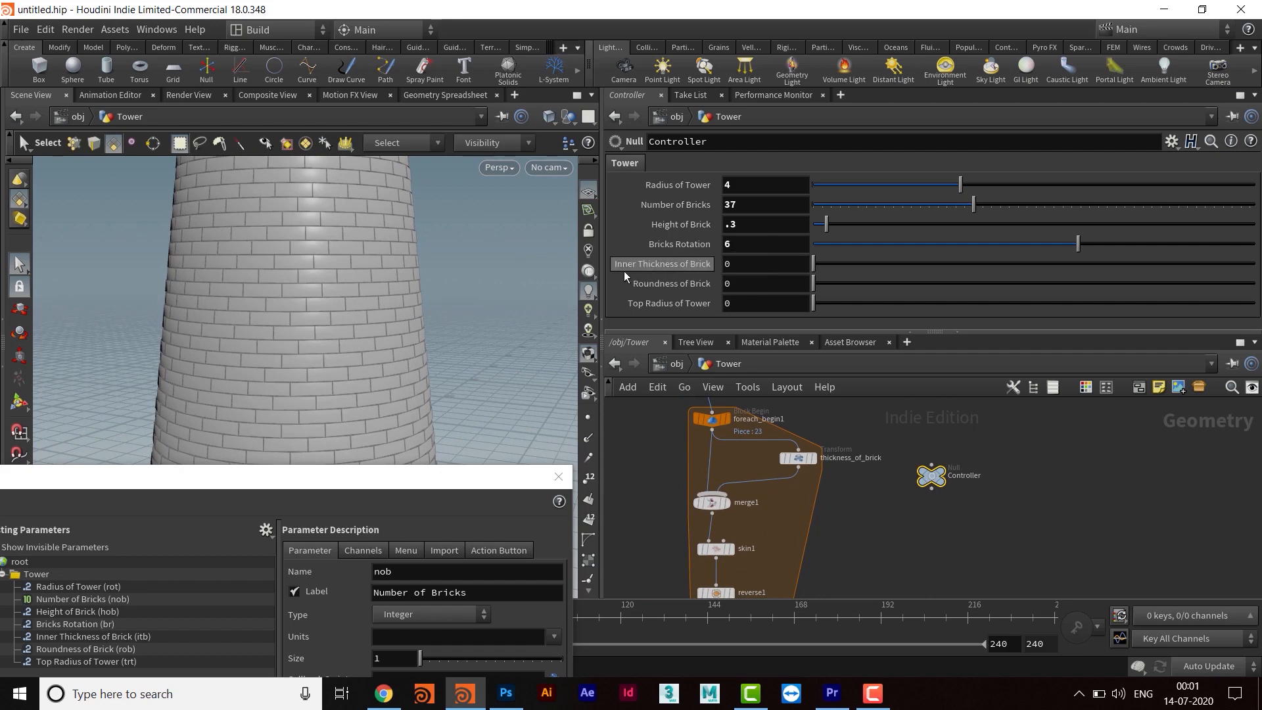
pyautogui.click(779, 267)
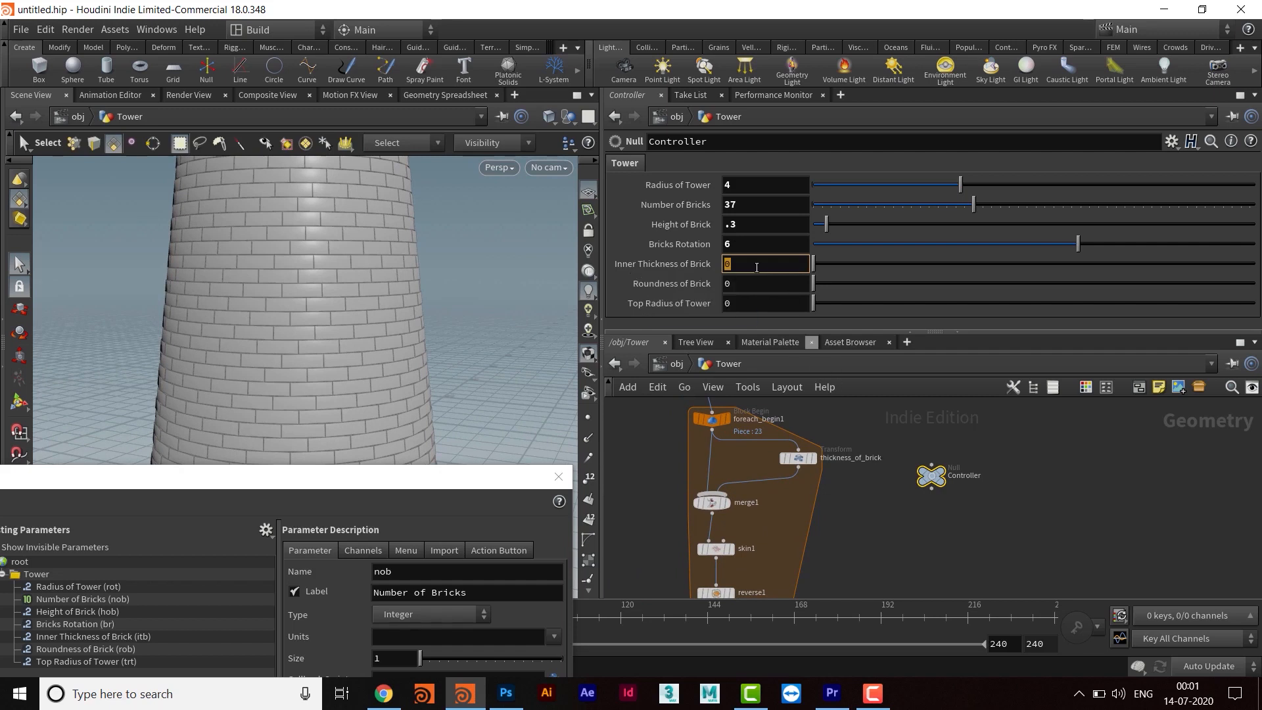
pyautogui.write('.1')
pyautogui.press('Return')
pyautogui.rightClick(757, 260)
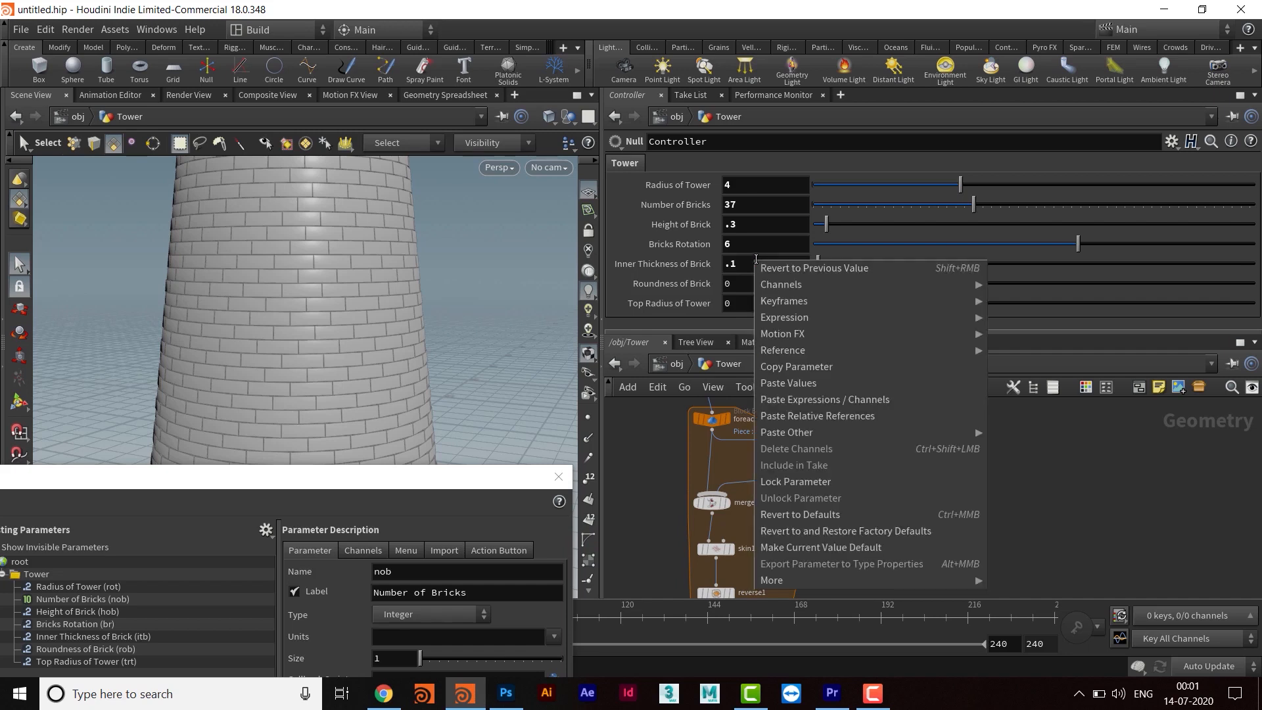
pyautogui.click(810, 366)
pyautogui.moveTo(848, 525); pyautogui.dragTo(834, 550, button='middle')
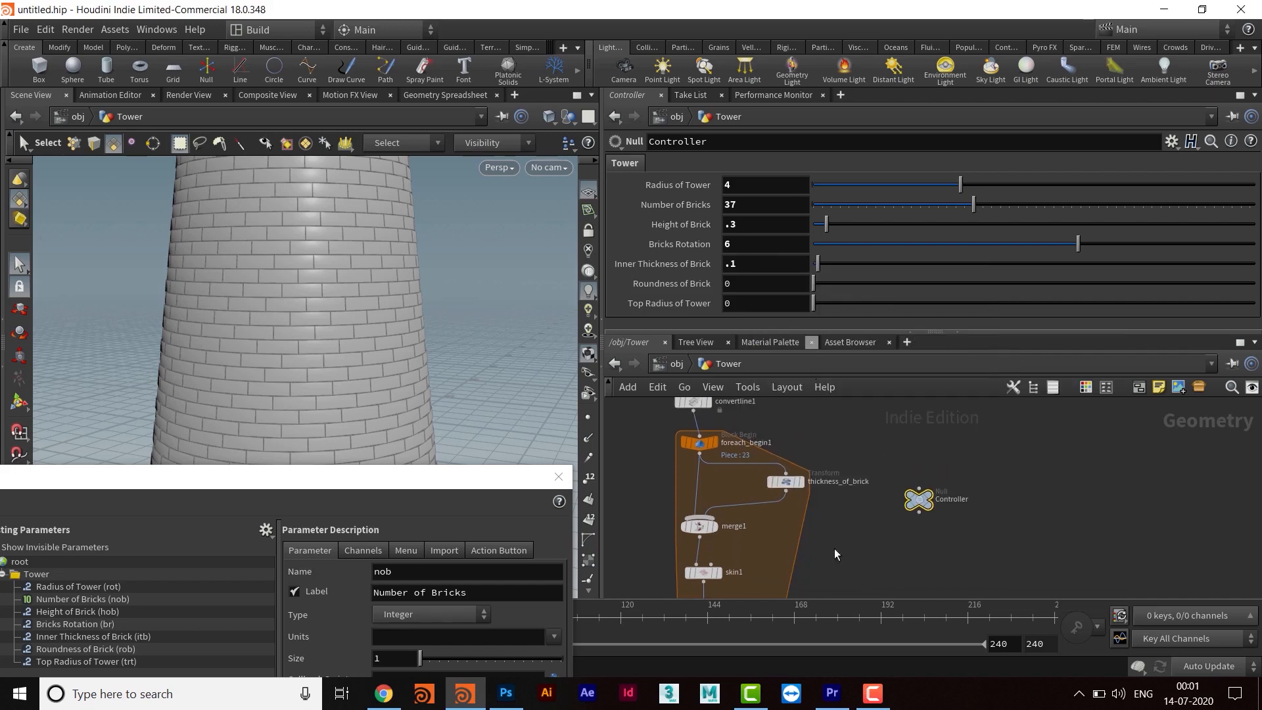
# - Paste the copied Inner Thickness of Brick as a relative reference, ch("../Controller/itb"), into the Uniform Scale of the thickness_of_brick node
pyautogui.click(786, 484)
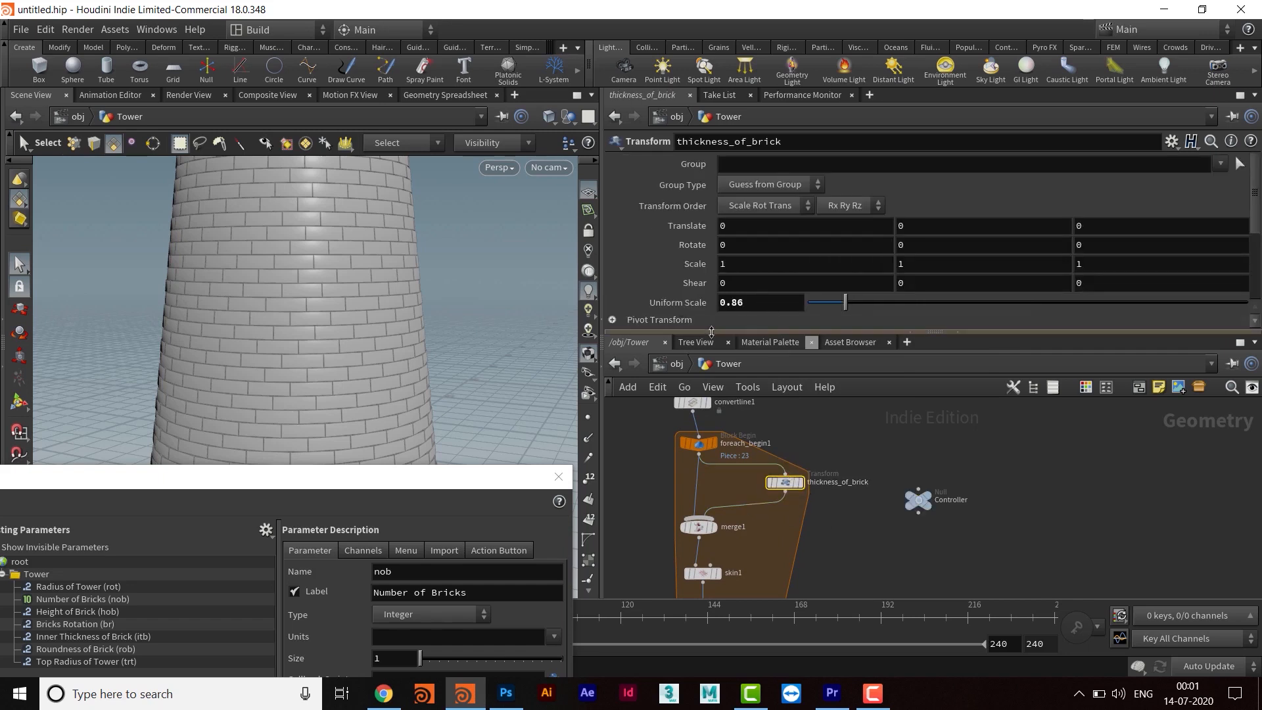
pyautogui.moveTo(711, 330); pyautogui.dragTo(711, 369)
pyautogui.press('Escape')
pyautogui.moveTo(437, 357)
pyautogui.mouseDown()
pyautogui.moveTo(386, 293)
pyautogui.moveTo(319, 348)
pyautogui.moveTo(375, 302)
pyautogui.moveTo(421, 375)
pyautogui.mouseUp()
pyautogui.press('s')
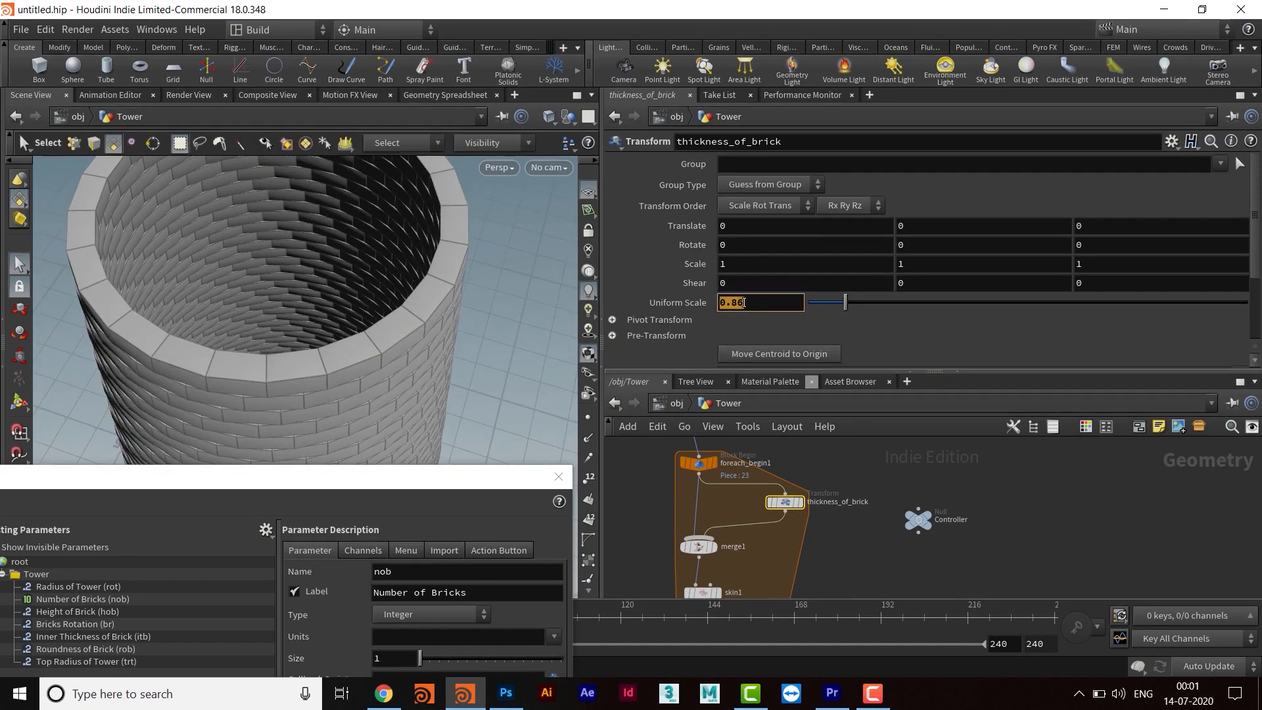
pyautogui.rightClick(741, 303)
pyautogui.click(797, 460)
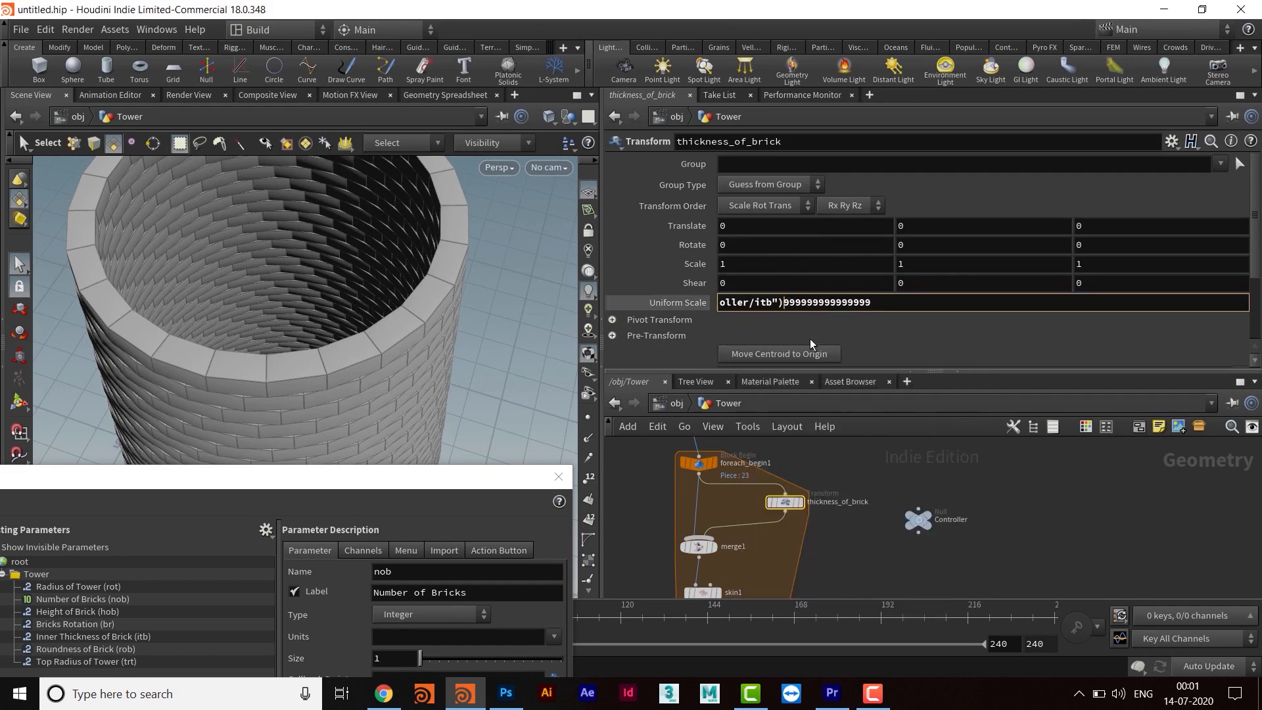
pyautogui.moveTo(783, 304); pyautogui.dragTo(920, 307)
pyautogui.press('BackSpace')
pyautogui.press('Return')
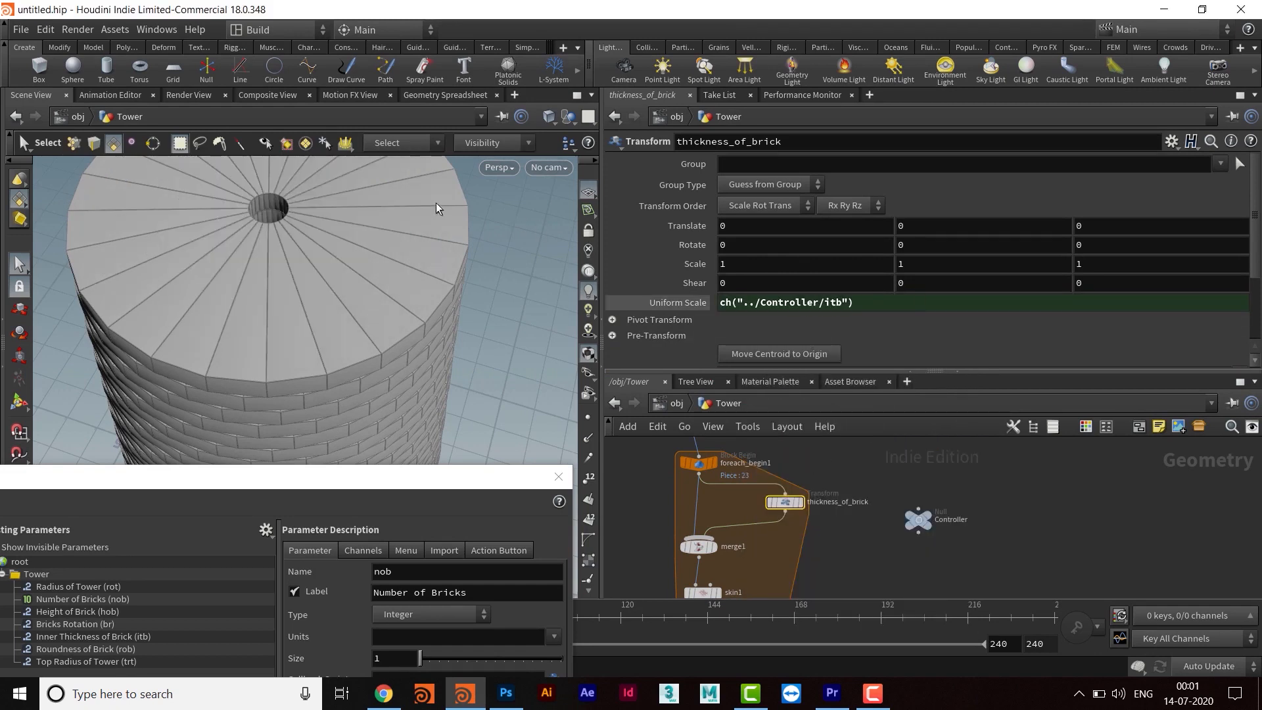
# - Try the Controller's Inner Thickness of Brick at .02 and at 0.88 to test the wall thickness
pyautogui.press('Escape')
pyautogui.moveTo(329, 361); pyautogui.dragTo(447, 315)
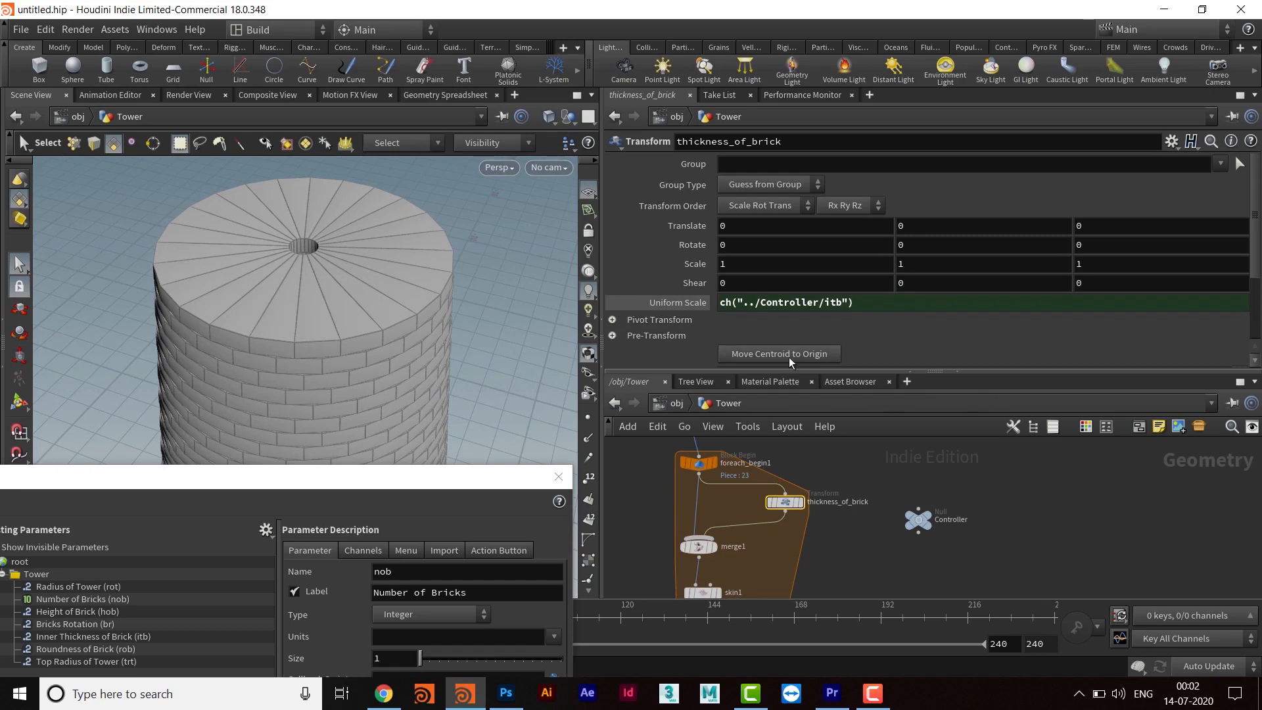
pyautogui.moveTo(883, 575); pyautogui.dragTo(865, 576, button='middle')
pyautogui.click(899, 520)
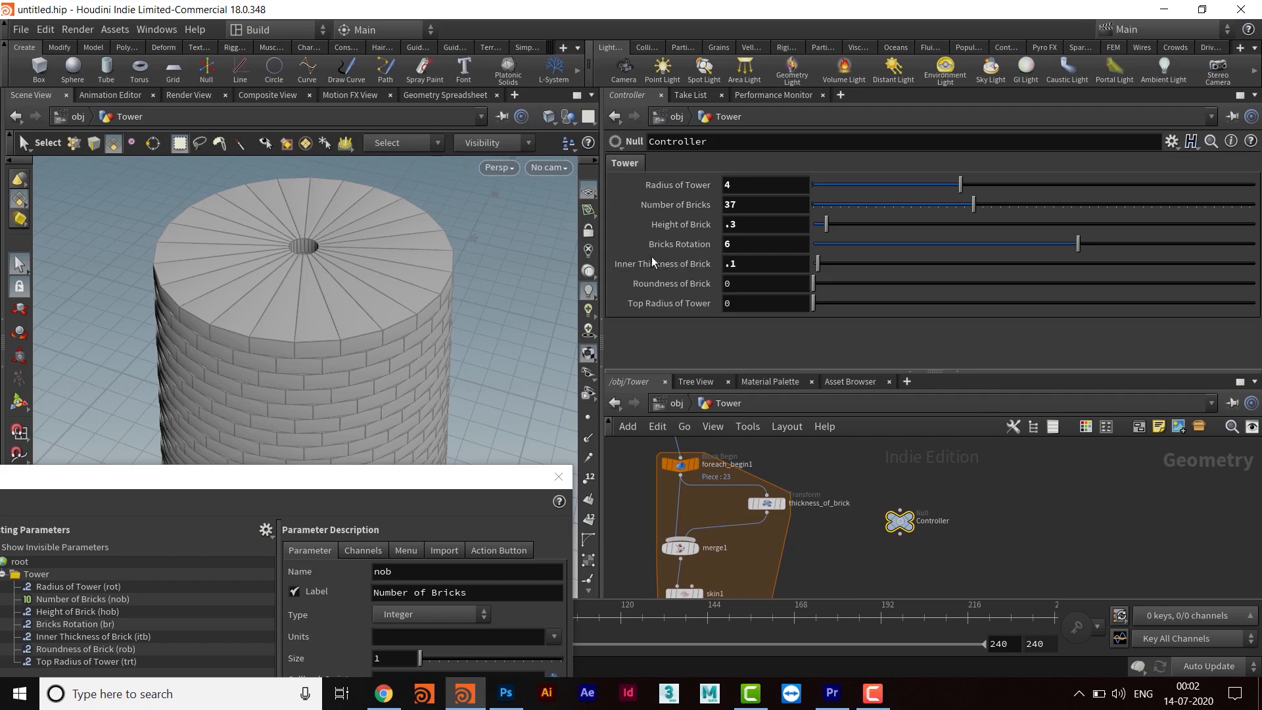
pyautogui.click(768, 267)
pyautogui.write('.02')
pyautogui.press('Return')
pyautogui.moveTo(816, 264); pyautogui.dragTo(852, 270)
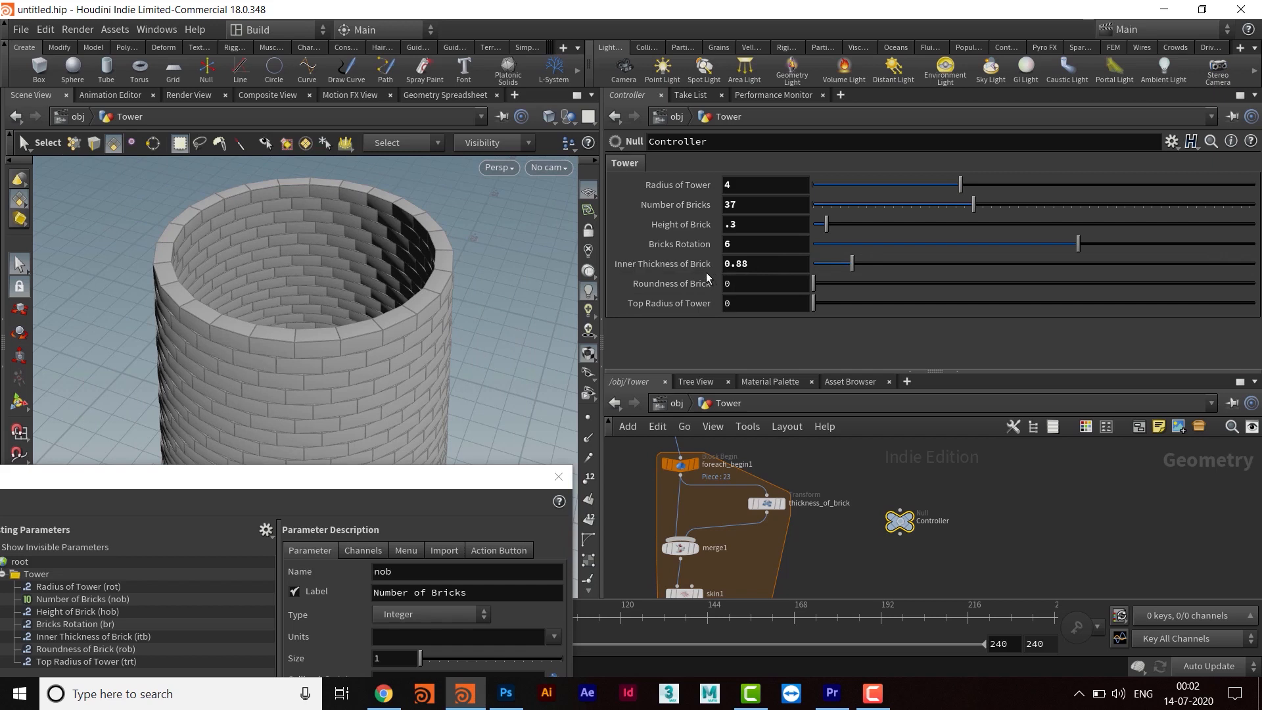
# - Try the Controller's Inner Thickness of Brick at .9 and at .95 to find the thinnest usable wall
pyautogui.click(768, 265)
pyautogui.write('.9')
pyautogui.press('Return')
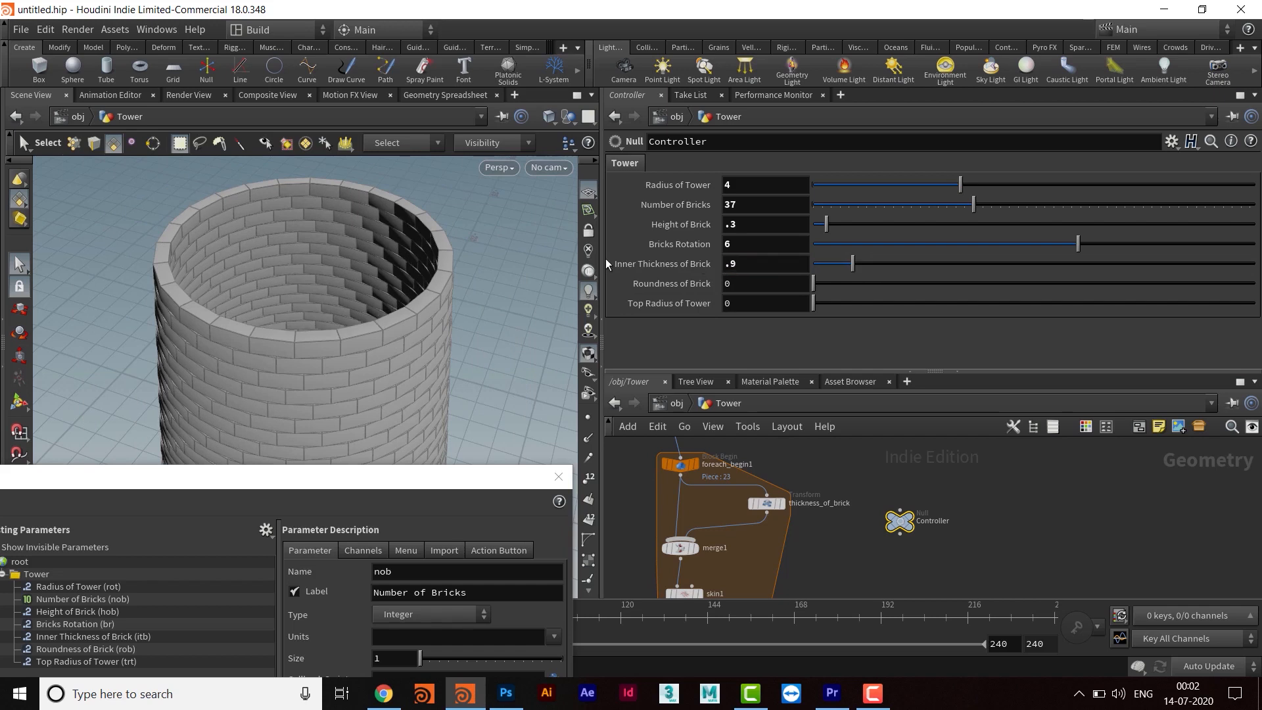
pyautogui.click(731, 263)
pyautogui.write('.95')
pyautogui.press('Return')
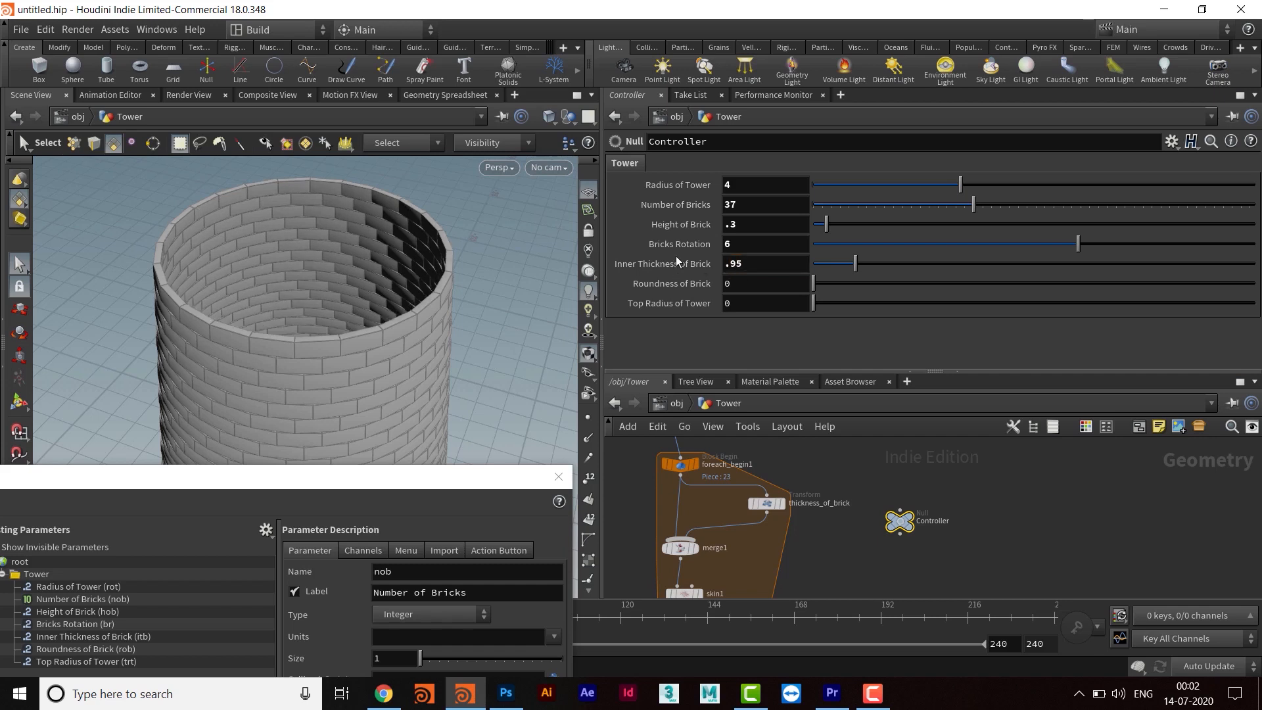
# - Limit the Inner Thickness of Brick (itb) parameter to a locked range of 0.01 to 0.95 and apply the interface change
pyautogui.moveTo(944, 559); pyautogui.dragTo(919, 534, button='middle')
pyautogui.moveTo(431, 478); pyautogui.dragTo(750, 26)
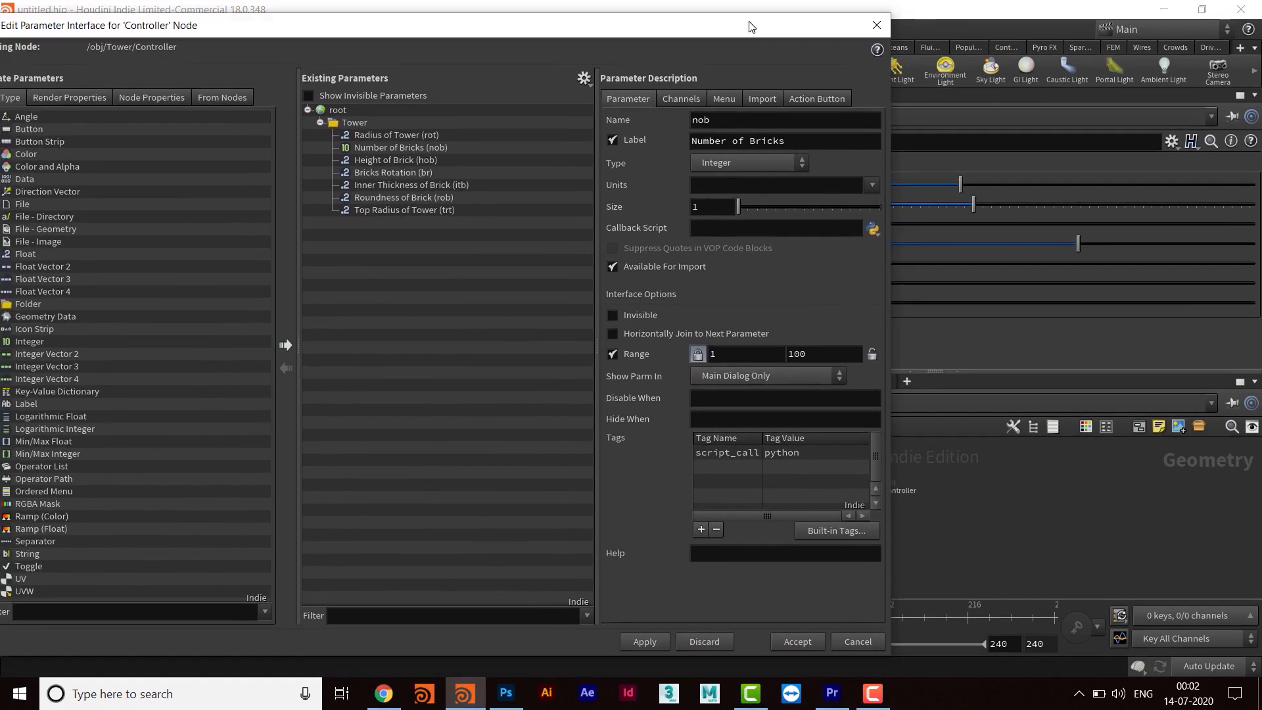
pyautogui.click(396, 184)
pyautogui.doubleClick(825, 354)
pyautogui.write('.95')
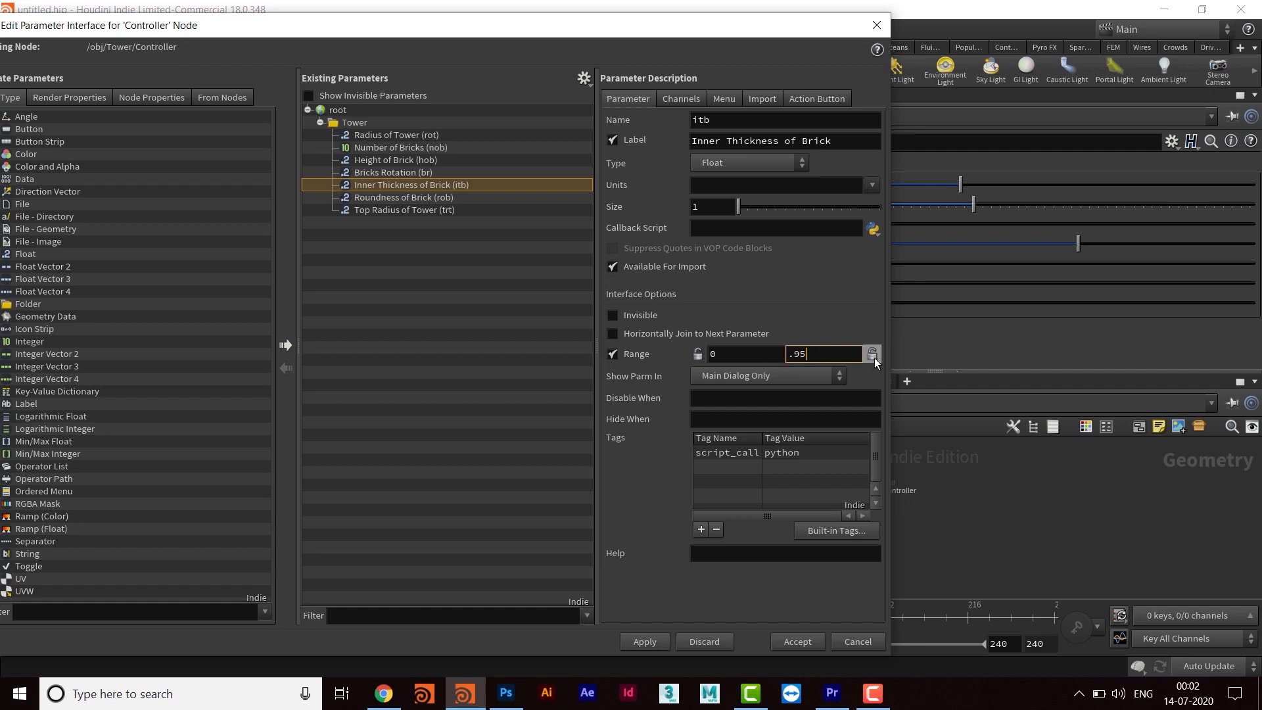
pyautogui.click(873, 357)
pyautogui.moveTo(758, 36); pyautogui.dragTo(432, 63)
pyautogui.doubleClick(412, 386)
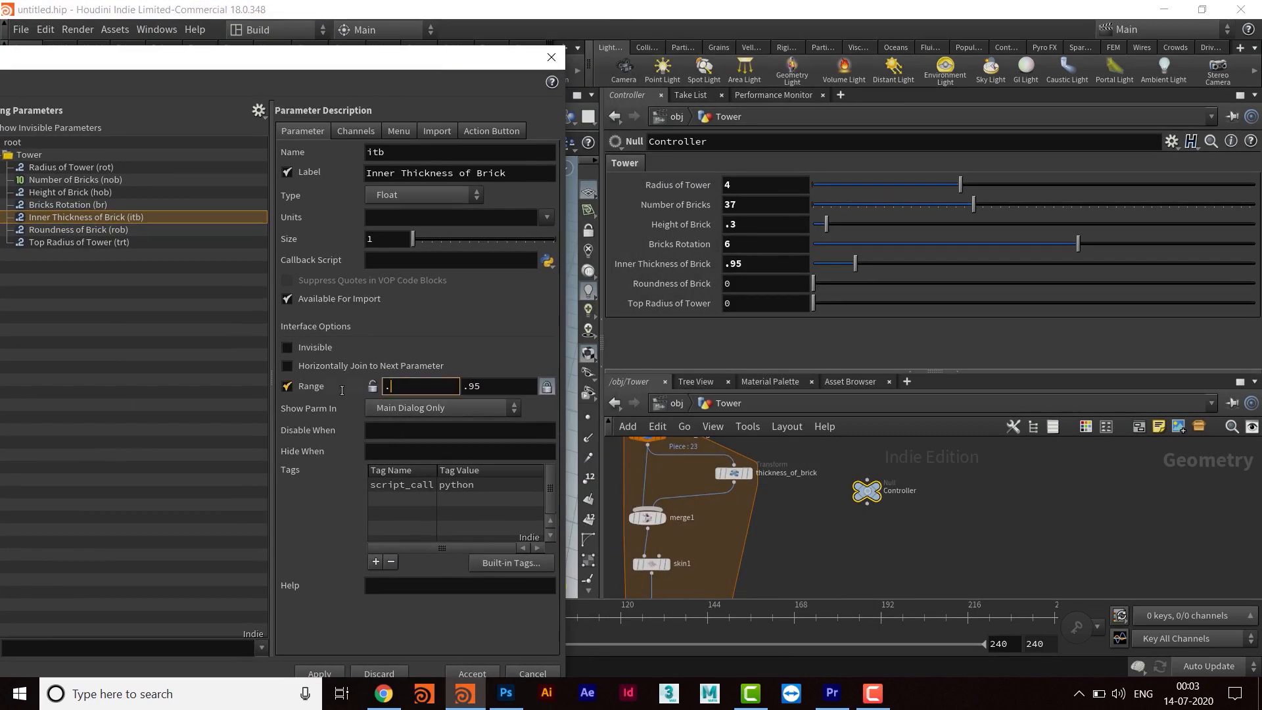
pyautogui.press('Return')
pyautogui.moveTo(442, 64); pyautogui.dragTo(410, 547)
pyautogui.click(524, 629)
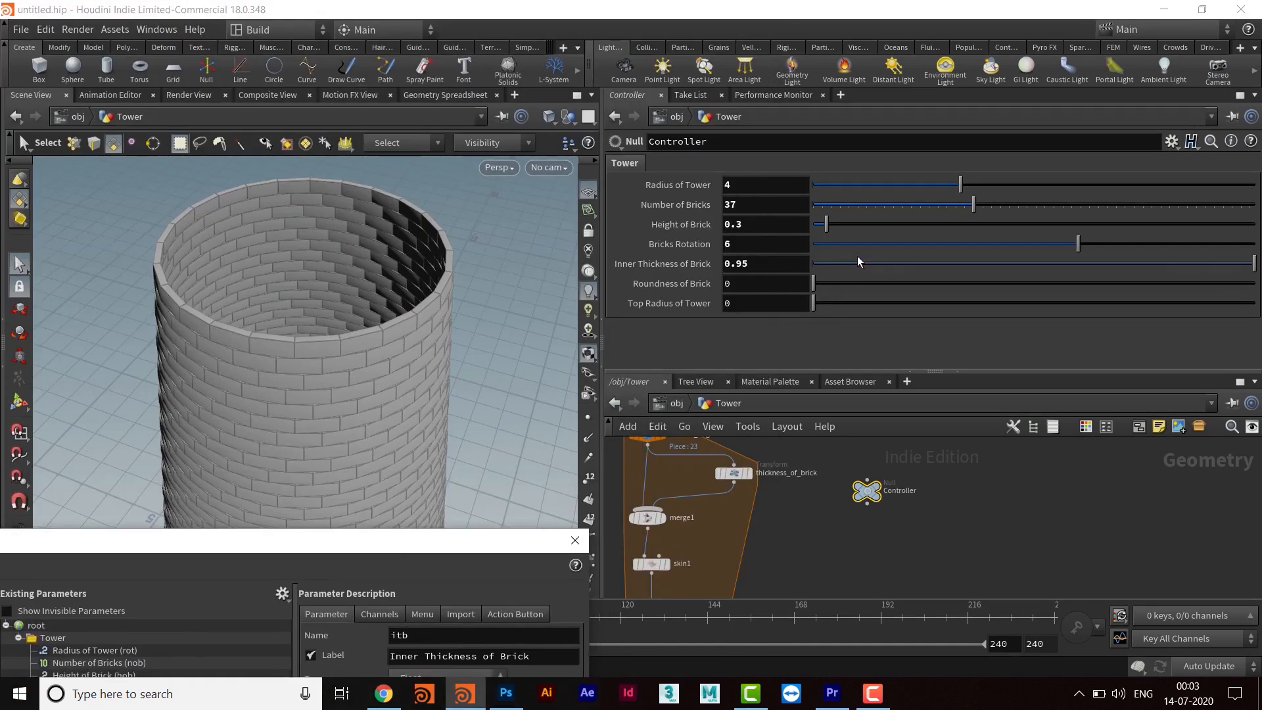
# - Test the Controller's limited Inner Thickness of Brick by lowering it to about 0.079 and raising it to about 0.912
pyautogui.click(1252, 264)
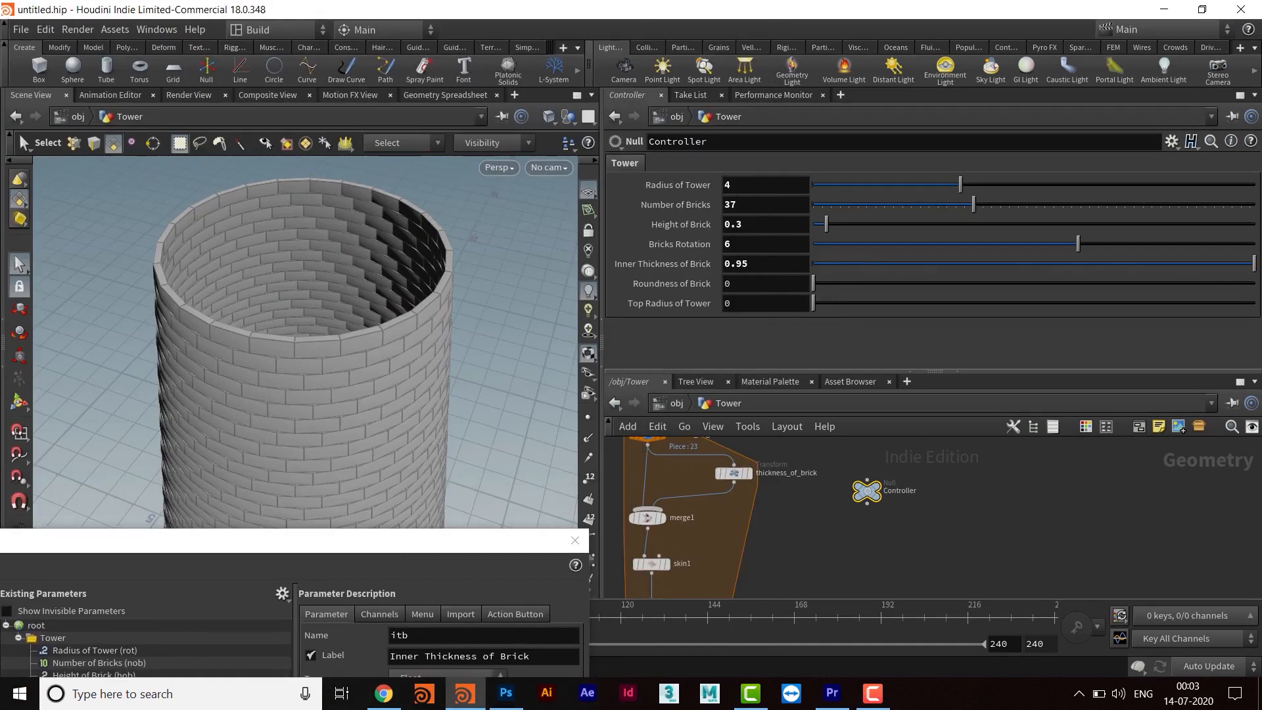
pyautogui.moveTo(971, 275); pyautogui.dragTo(846, 270)
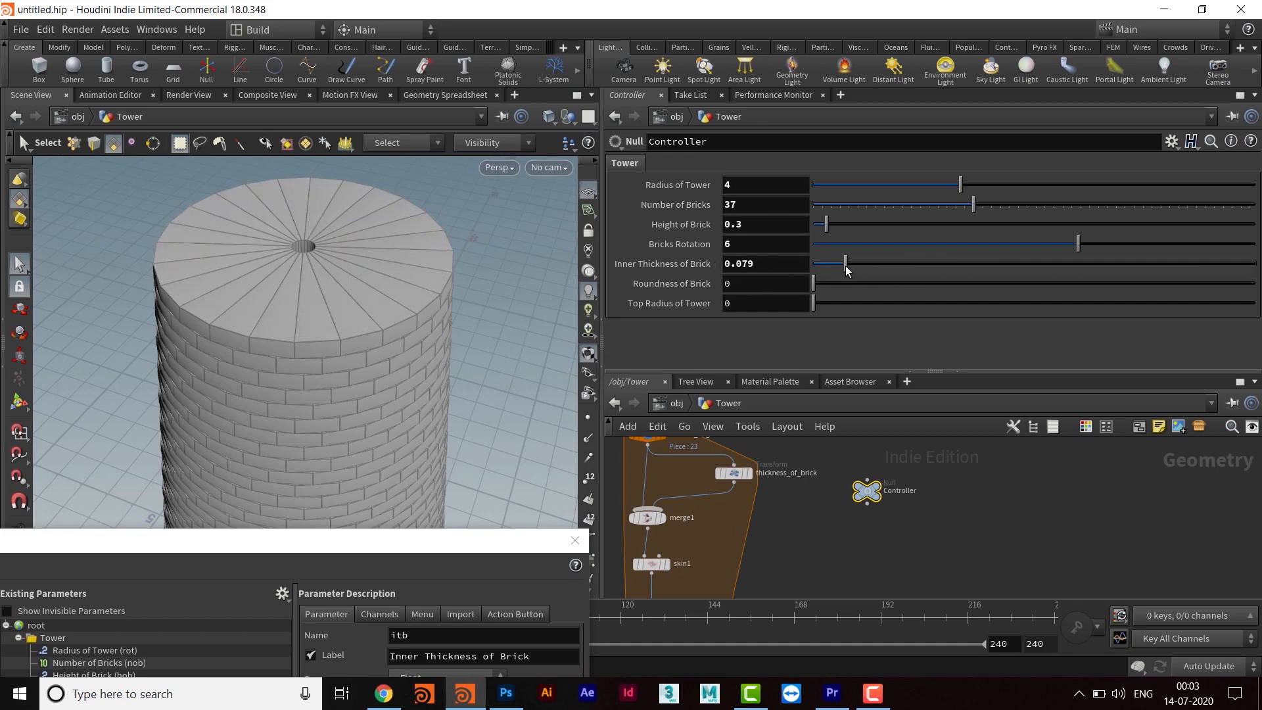
pyautogui.moveTo(959, 274); pyautogui.dragTo(1237, 281)
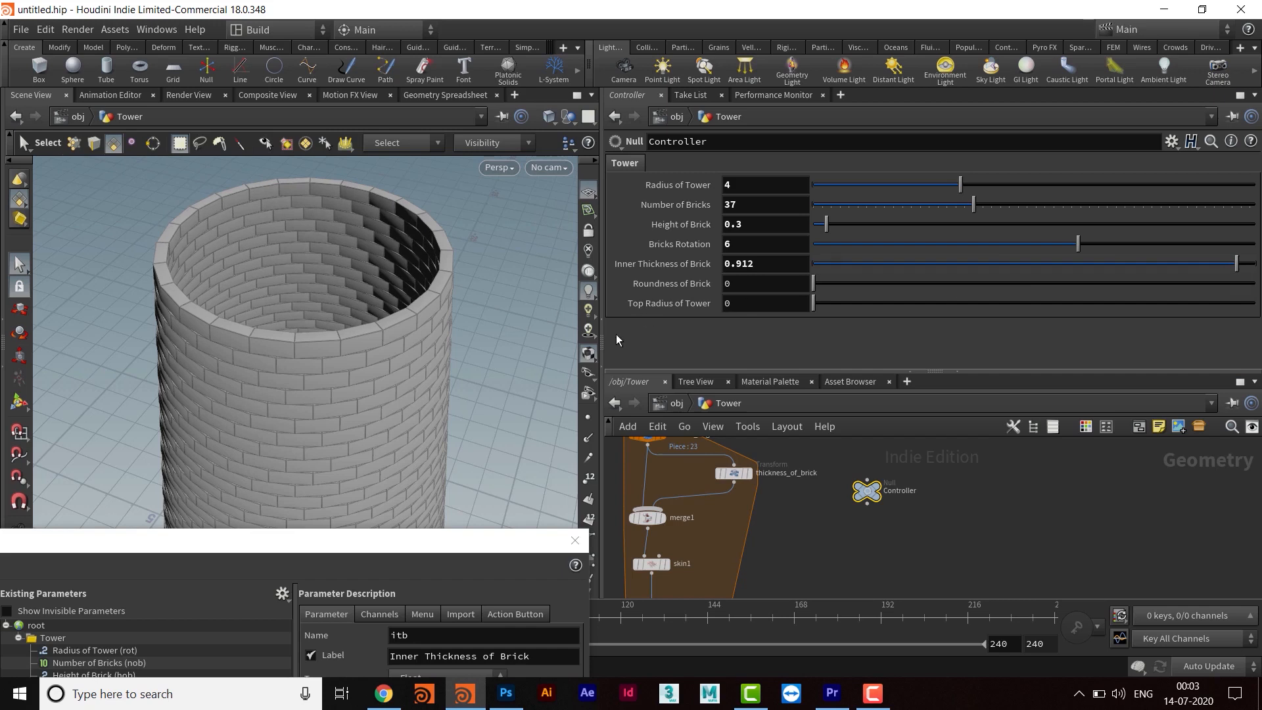
# - Set the Controller's Roundness of Brick to .002 and copy that parameter
pyautogui.press('space')
pyautogui.moveTo(456, 334); pyautogui.dragTo(503, 363, button='right')
pyautogui.moveTo(502, 364); pyautogui.dragTo(428, 480)
pyautogui.moveTo(397, 550); pyautogui.dragTo(792, 104)
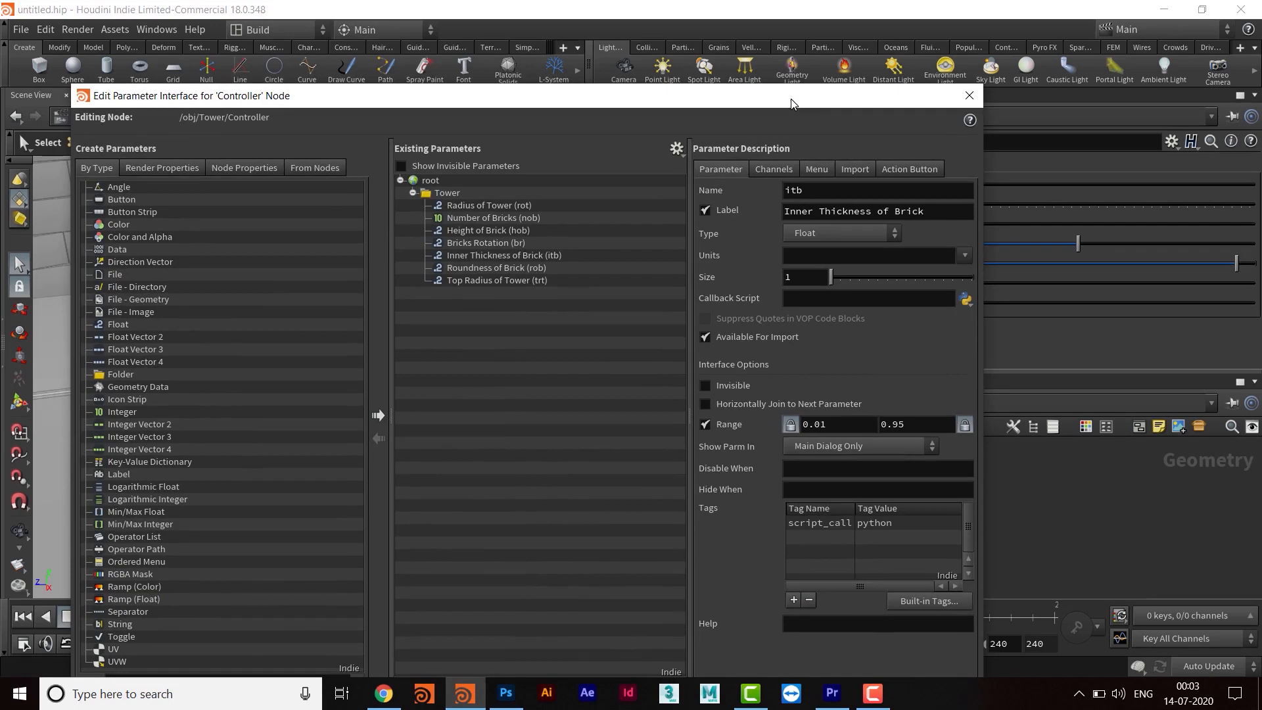
pyautogui.click(498, 268)
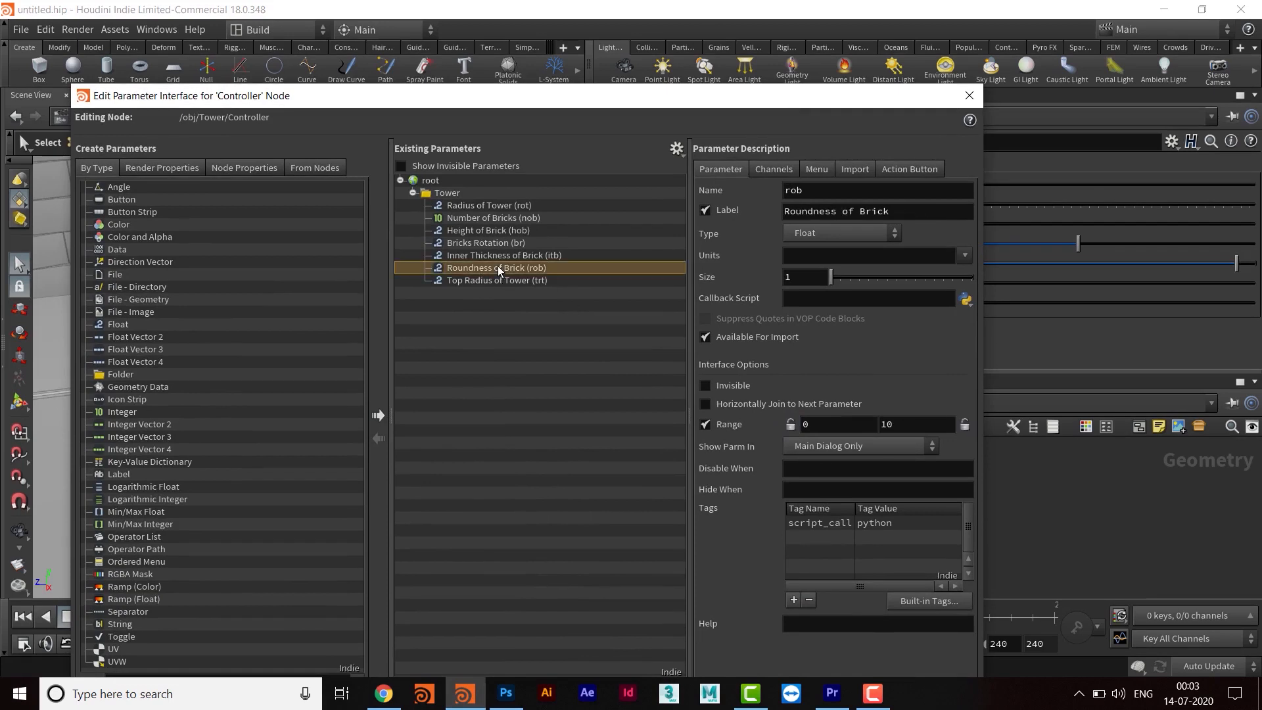
pyautogui.moveTo(808, 109); pyautogui.dragTo(541, 516)
pyautogui.click(770, 286)
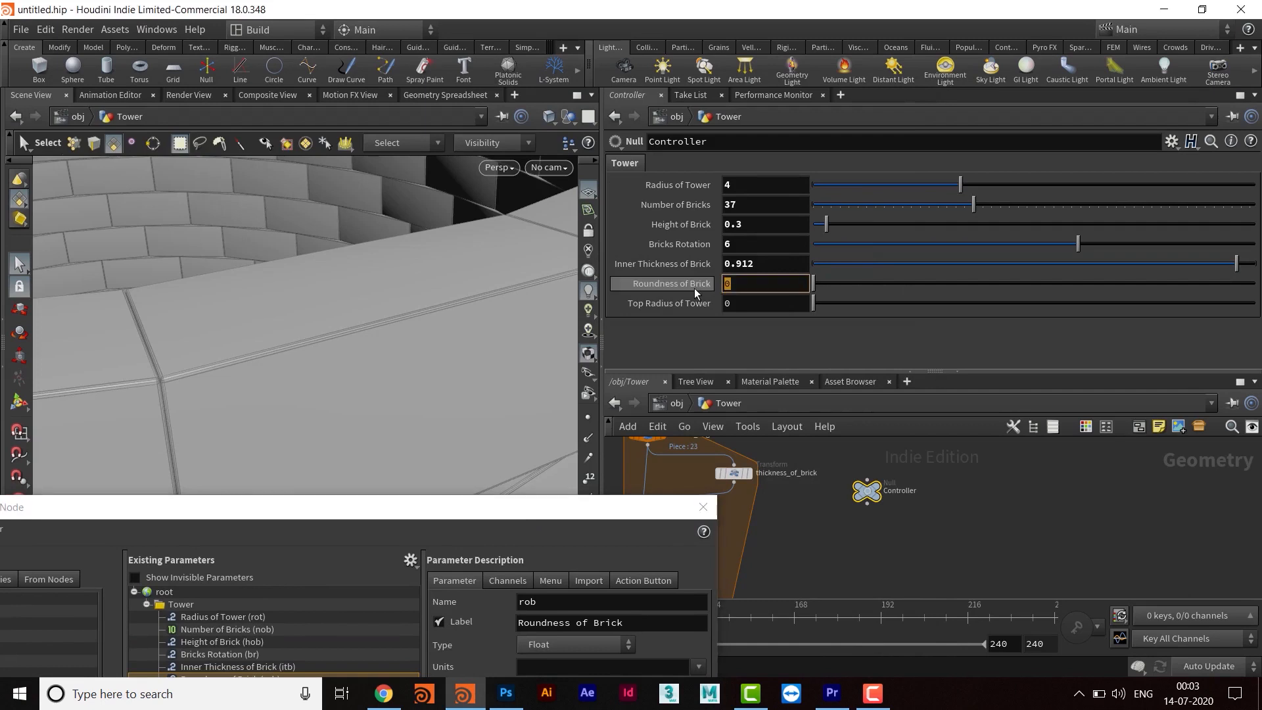
pyautogui.write('.002')
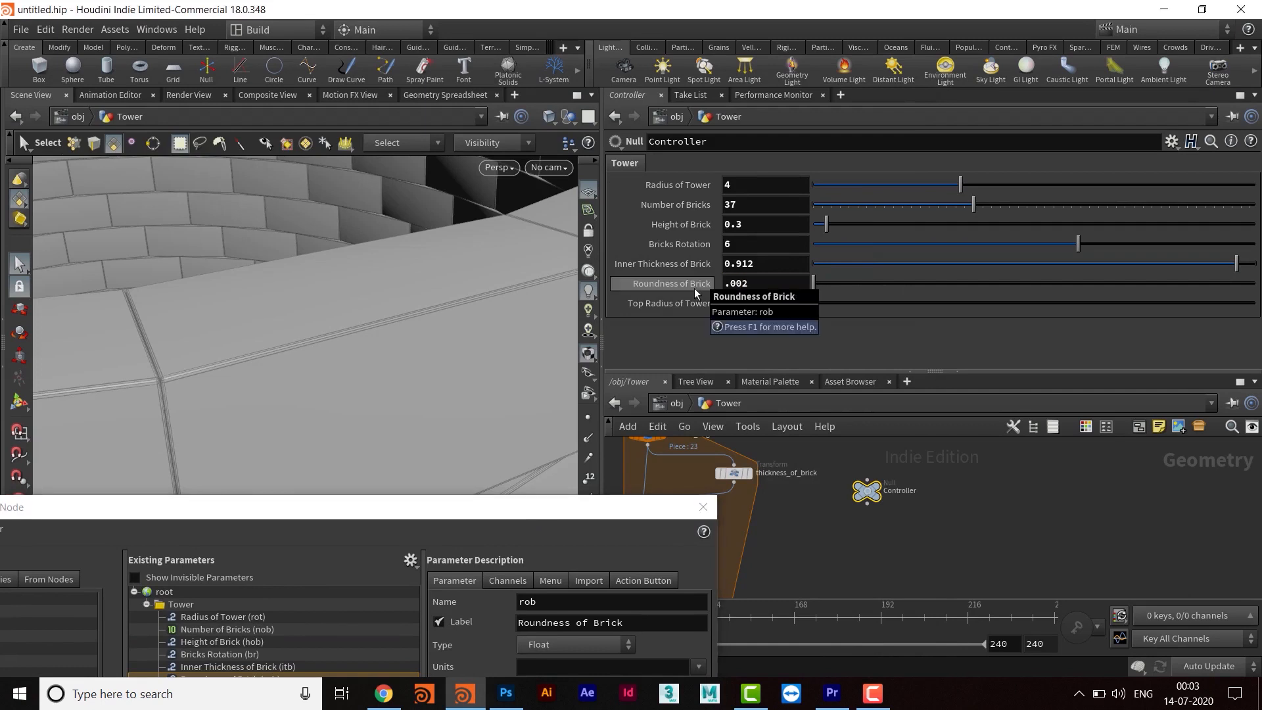
pyautogui.rightClick(762, 286)
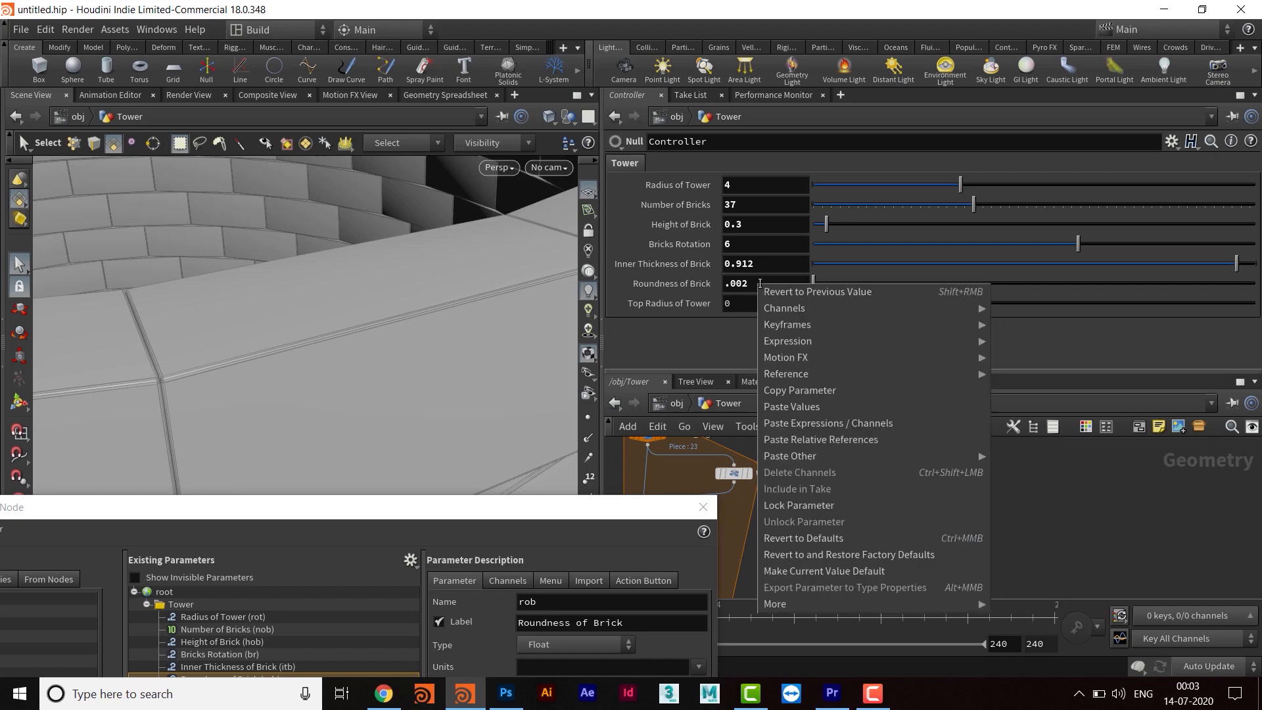
pyautogui.click(798, 388)
# - Paste the copied Roundness of Brick as a relative reference, ch("../Controller/rob"), into the Distance of the roundness_of_brick PolyBevel node
pyautogui.moveTo(818, 554); pyautogui.dragTo(844, 519, button='middle')
pyautogui.click(803, 505)
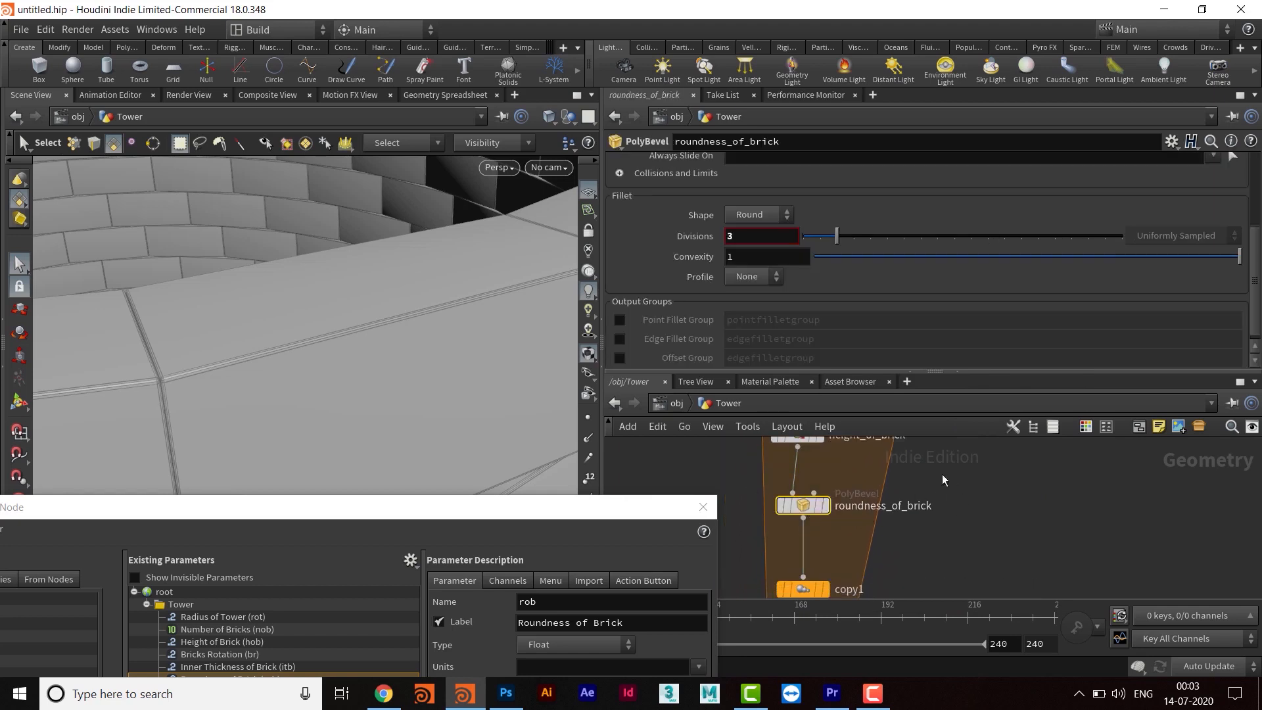
pyautogui.moveTo(941, 475); pyautogui.dragTo(942, 499, button='middle')
pyautogui.scroll(5, 860, 242)
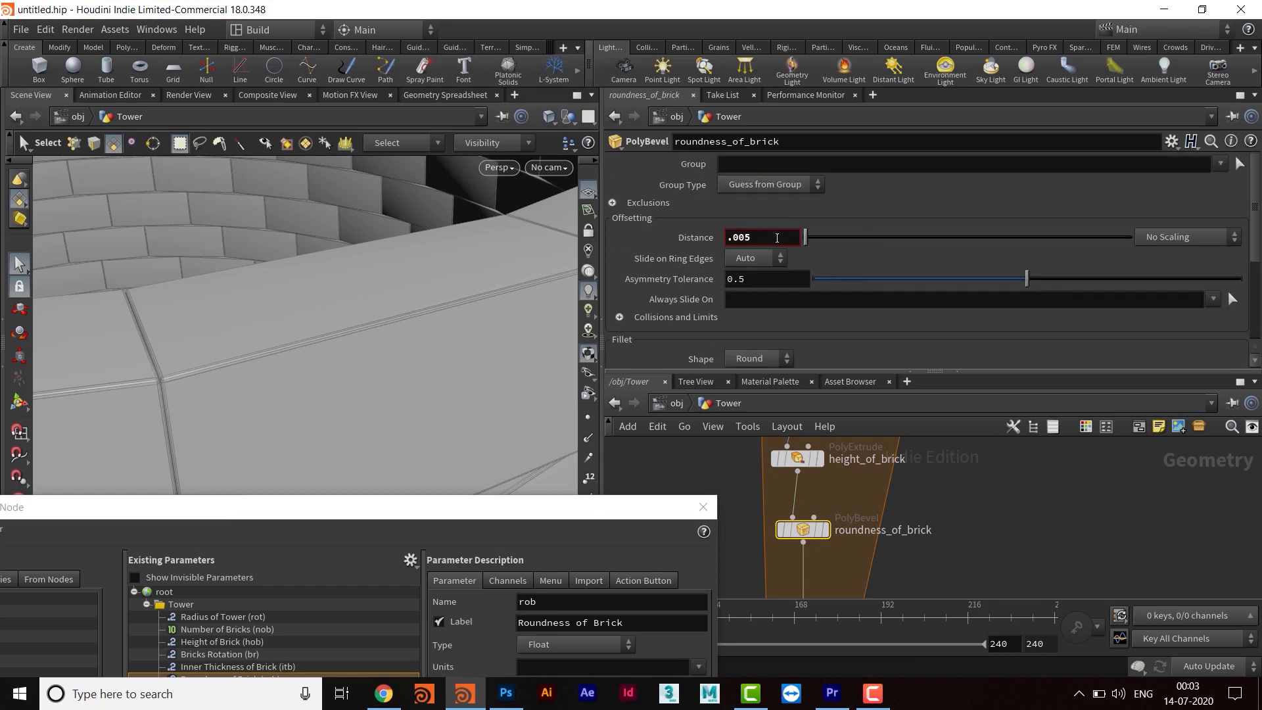
pyautogui.rightClick(739, 237)
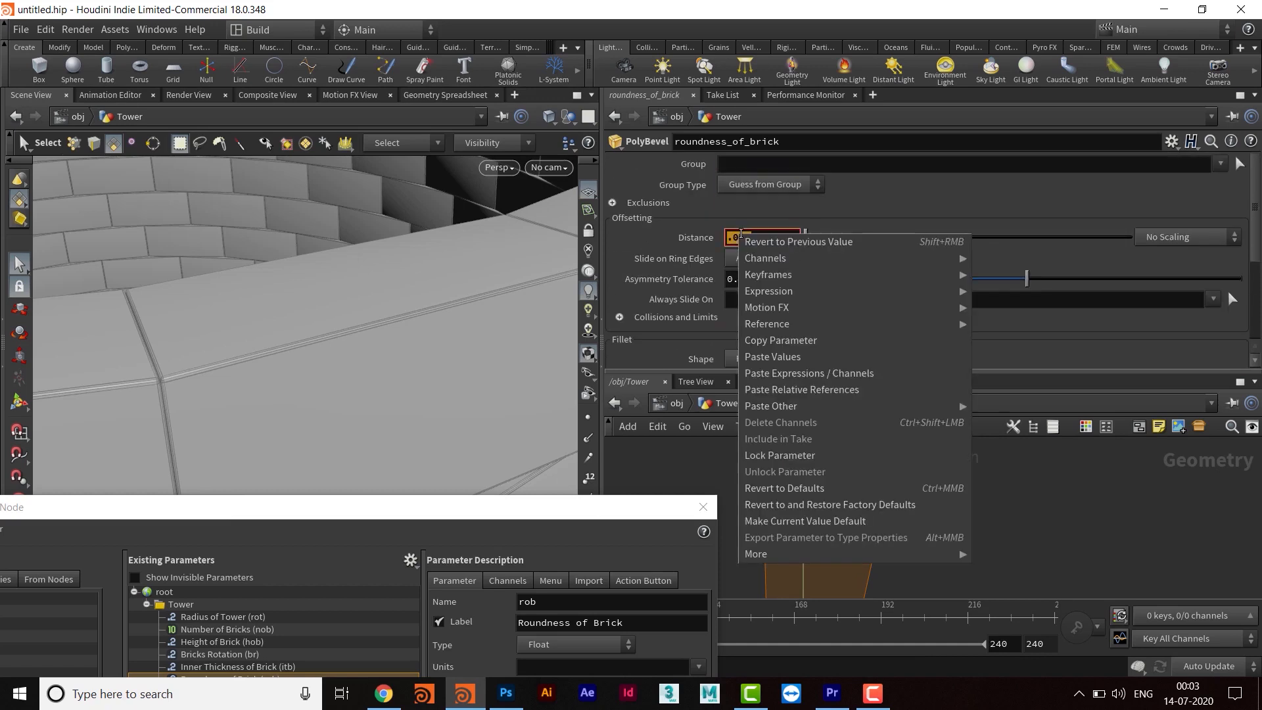
pyautogui.click(822, 389)
pyautogui.moveTo(782, 237); pyautogui.dragTo(966, 237)
pyautogui.press('BackSpace')
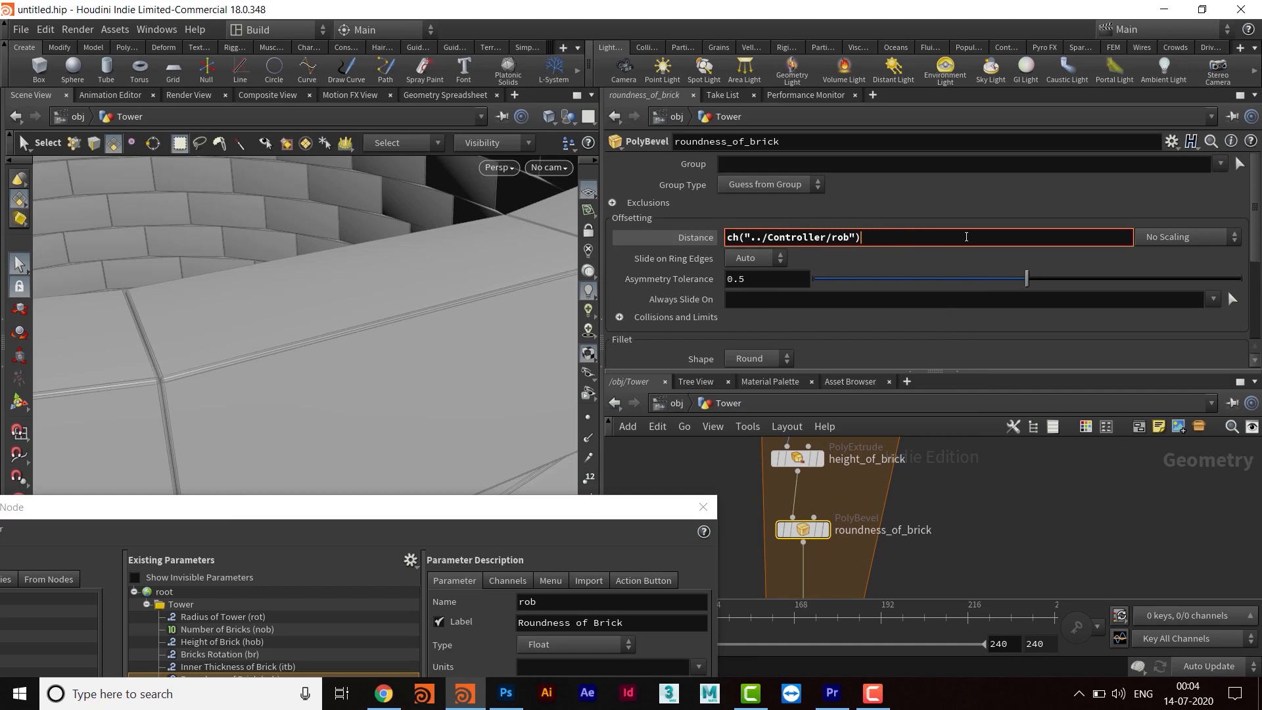
pyautogui.press('Return')
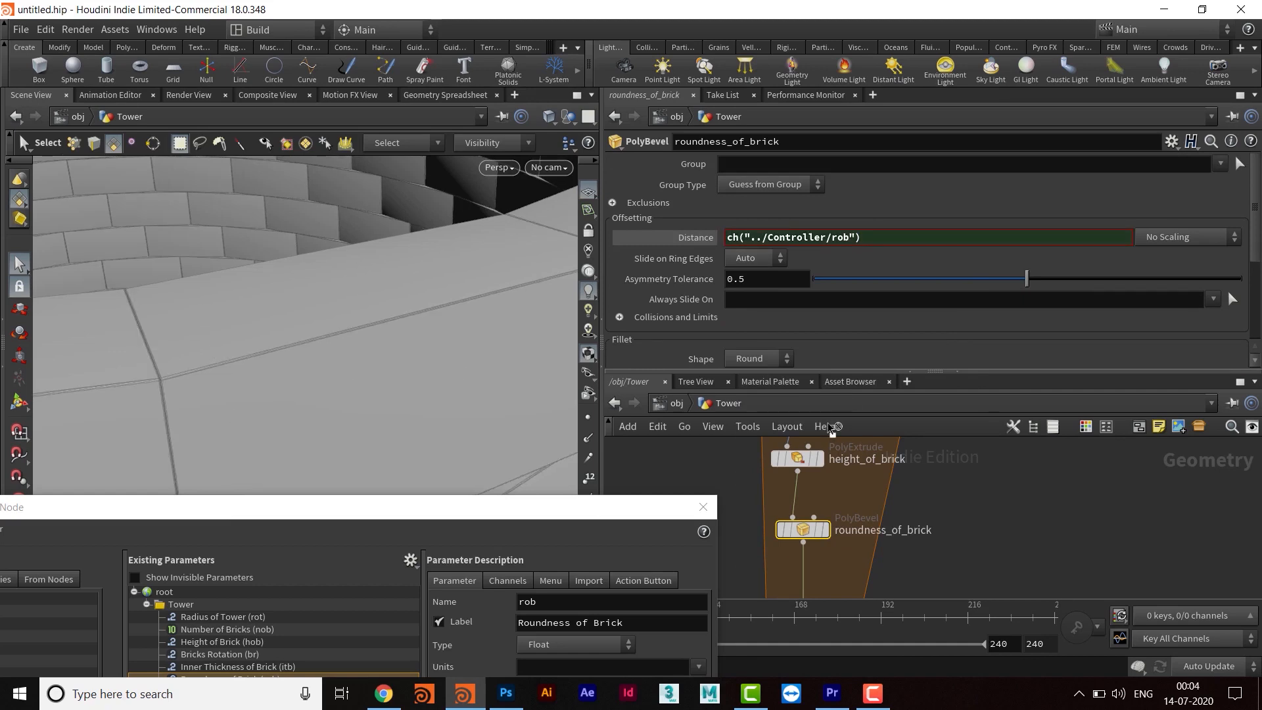
# - Set the Controller's Roundness of Brick to .1 to test the linked bevel
pyautogui.moveTo(551, 520); pyautogui.dragTo(545, 520)
pyautogui.moveTo(1085, 447); pyautogui.dragTo(961, 480, button='middle')
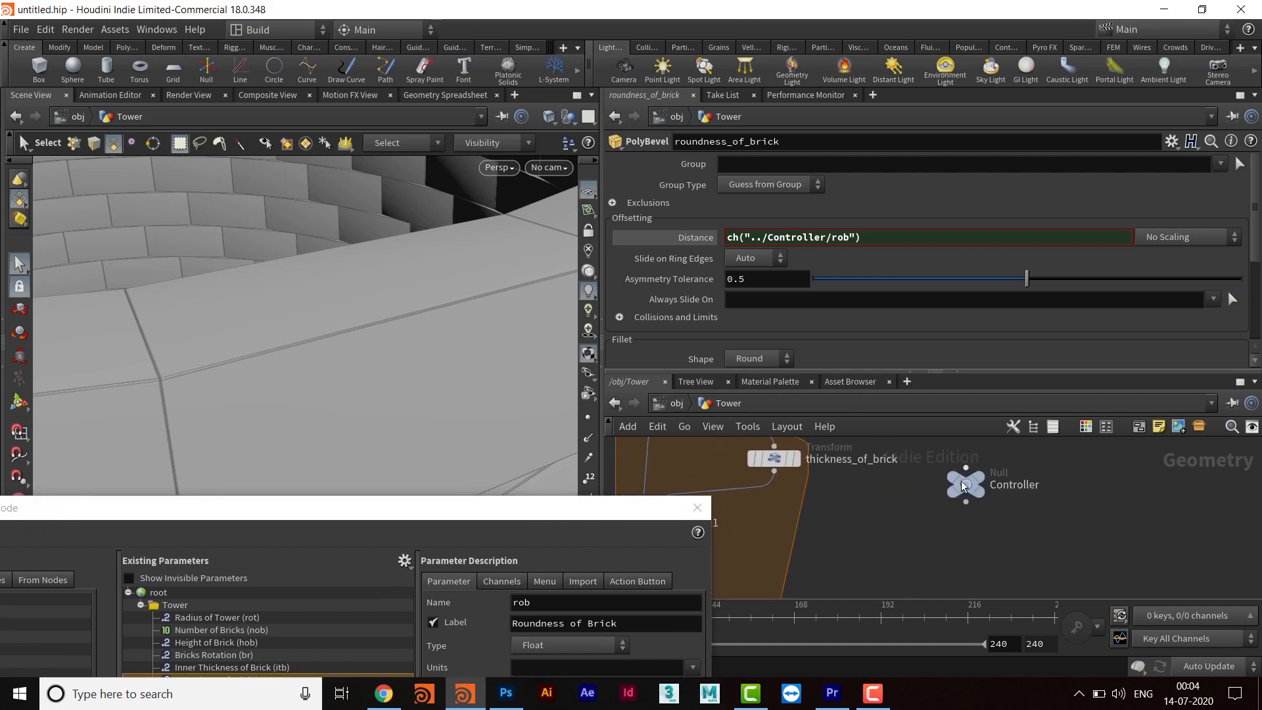
pyautogui.moveTo(964, 492); pyautogui.dragTo(935, 529)
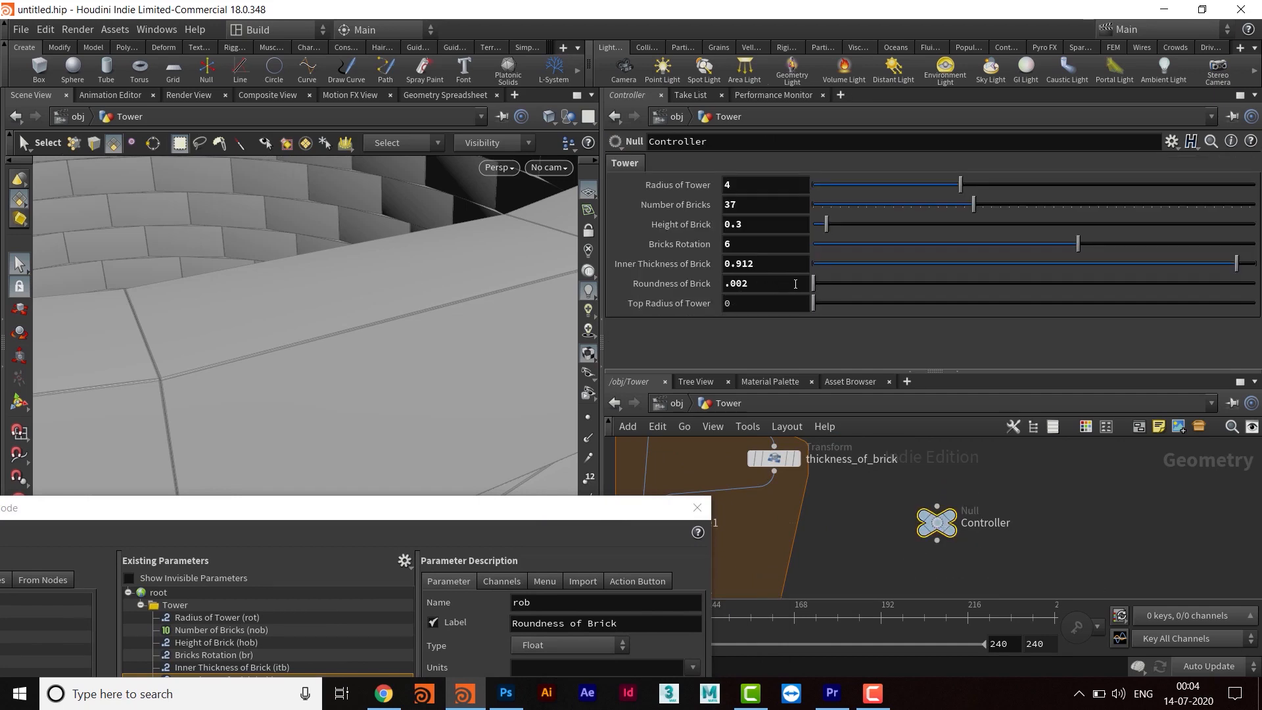
pyautogui.press('Return')
pyautogui.press('BackSpace')
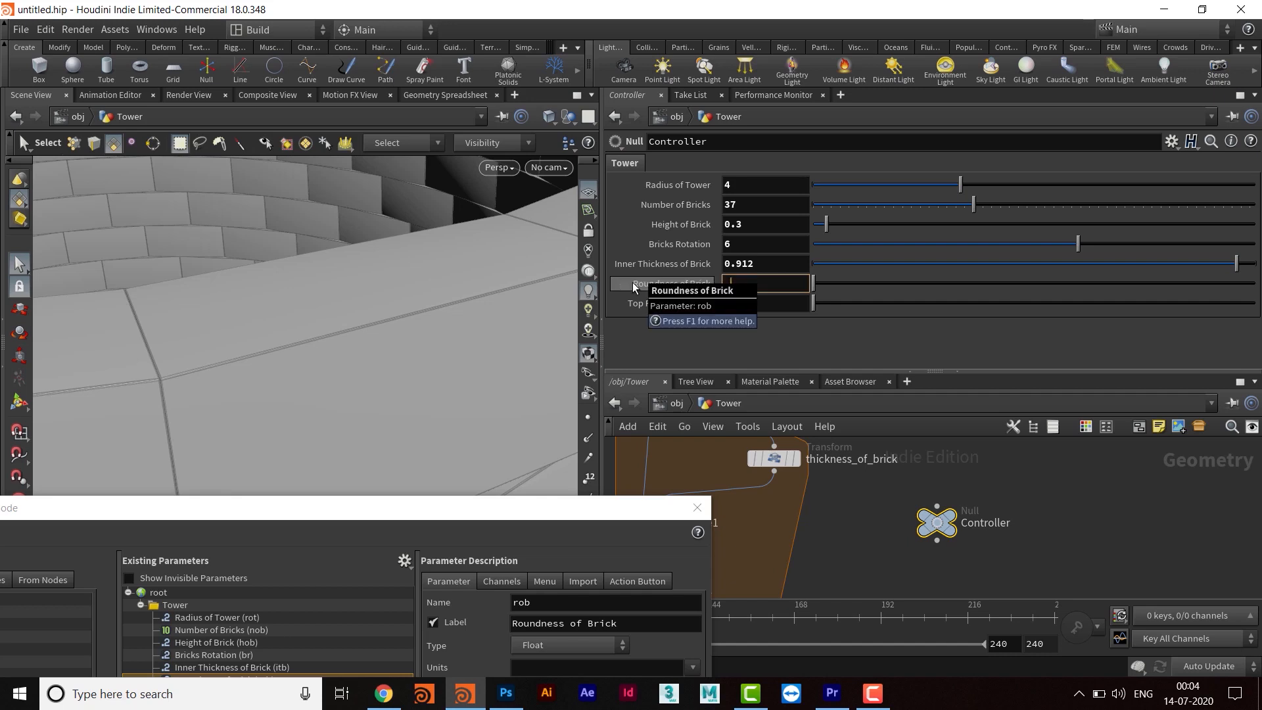
pyautogui.write('1')
pyautogui.press('Return')
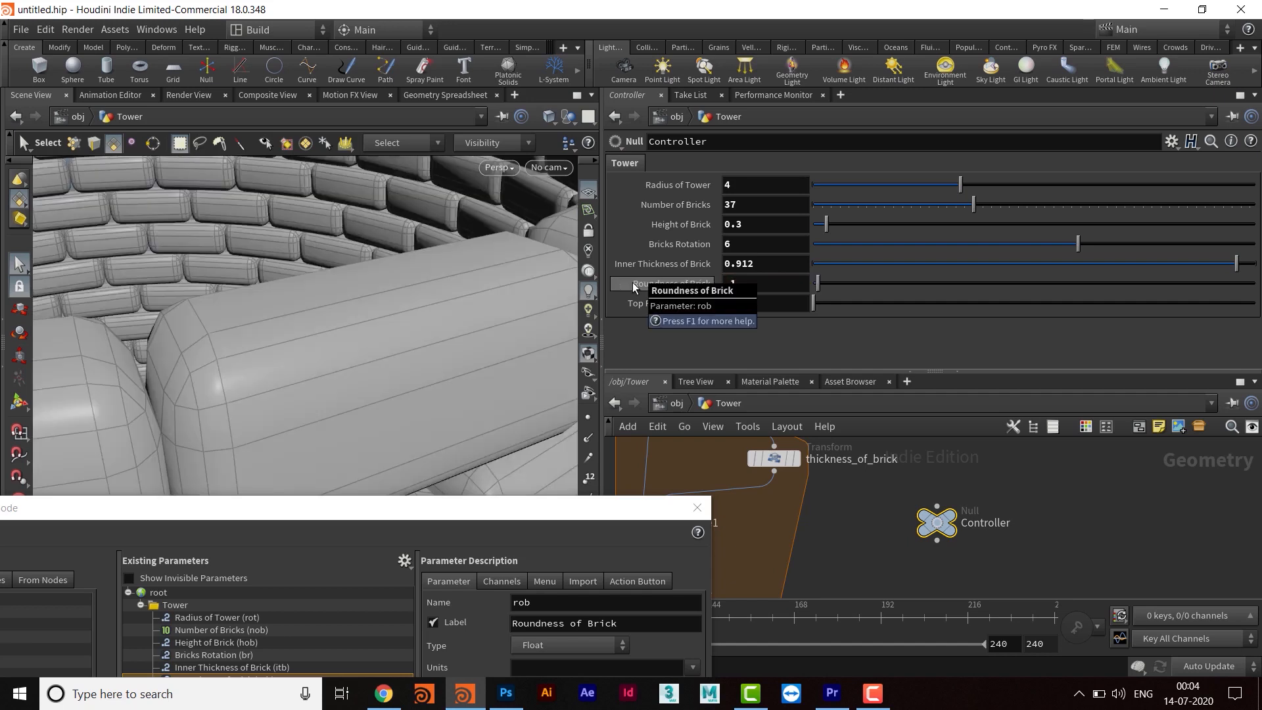
# - Try Inner Thickness of Brick at .01 and .8, leave it at about 0.426, and lower Bricks Rotation to about 3.41
pyautogui.hotkey('shift', 'Tab')
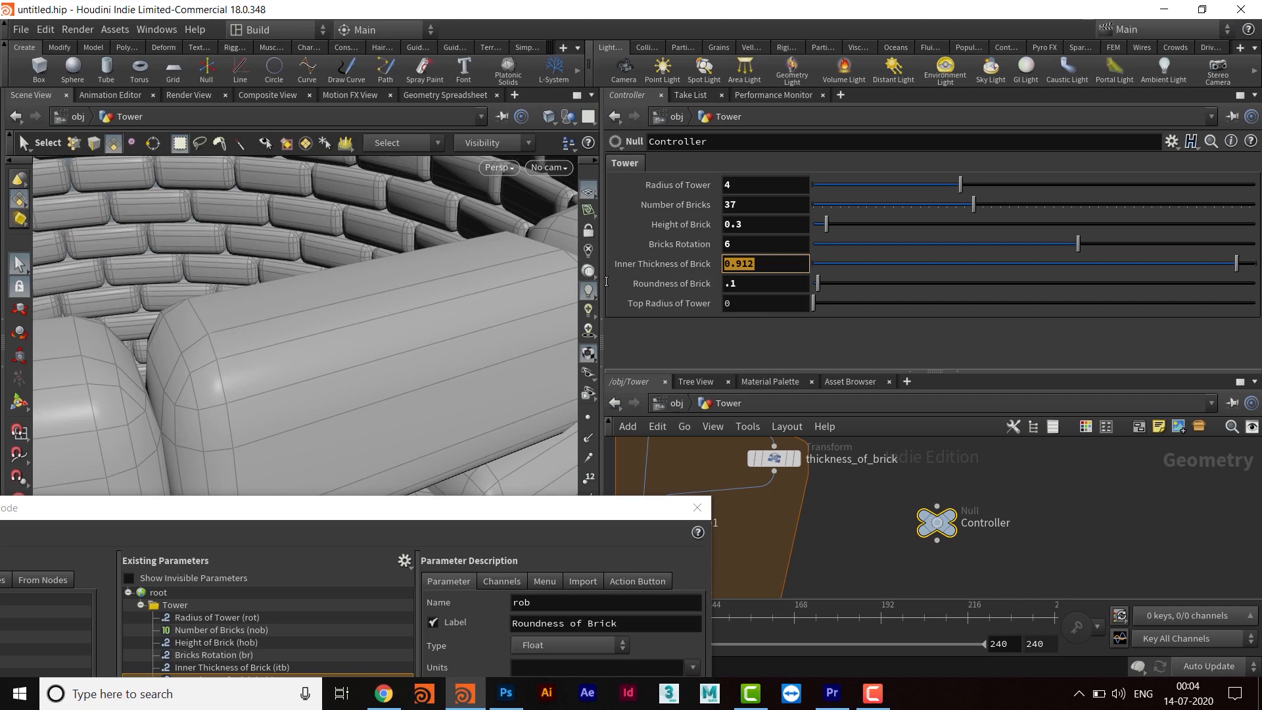
pyautogui.write('.01')
pyautogui.press('Return')
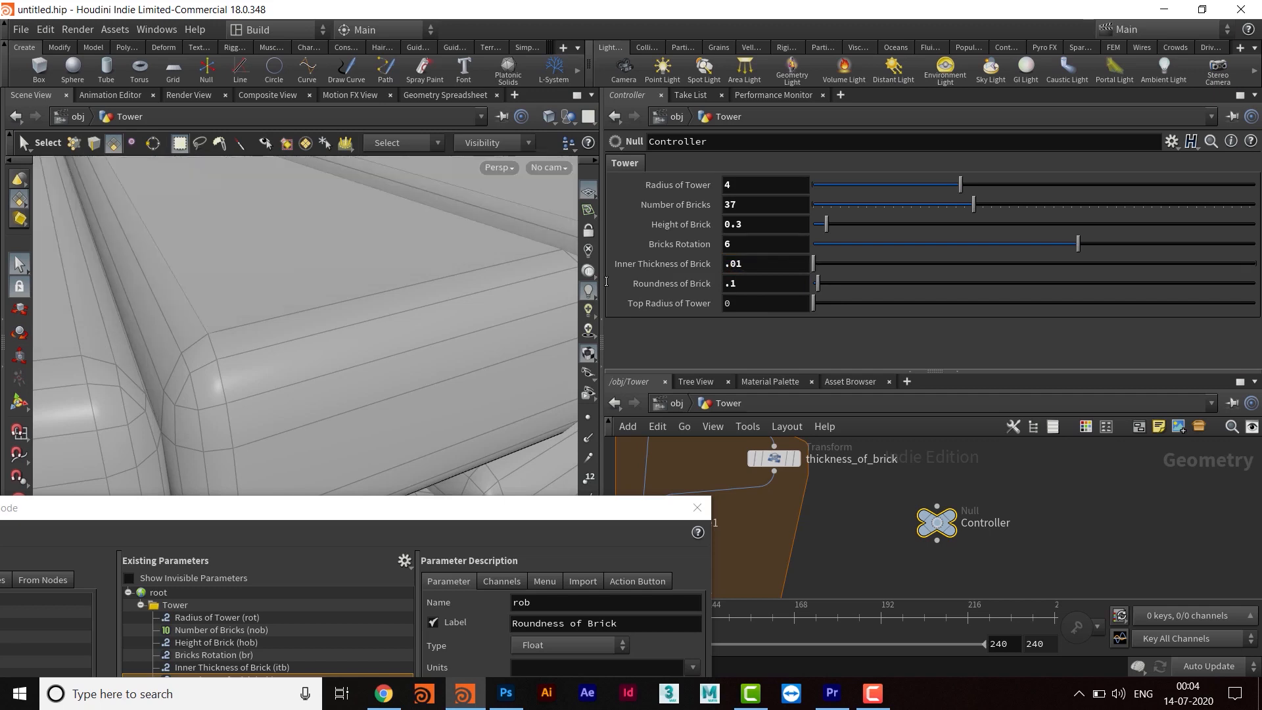
pyautogui.doubleClick(770, 263)
pyautogui.write('.')
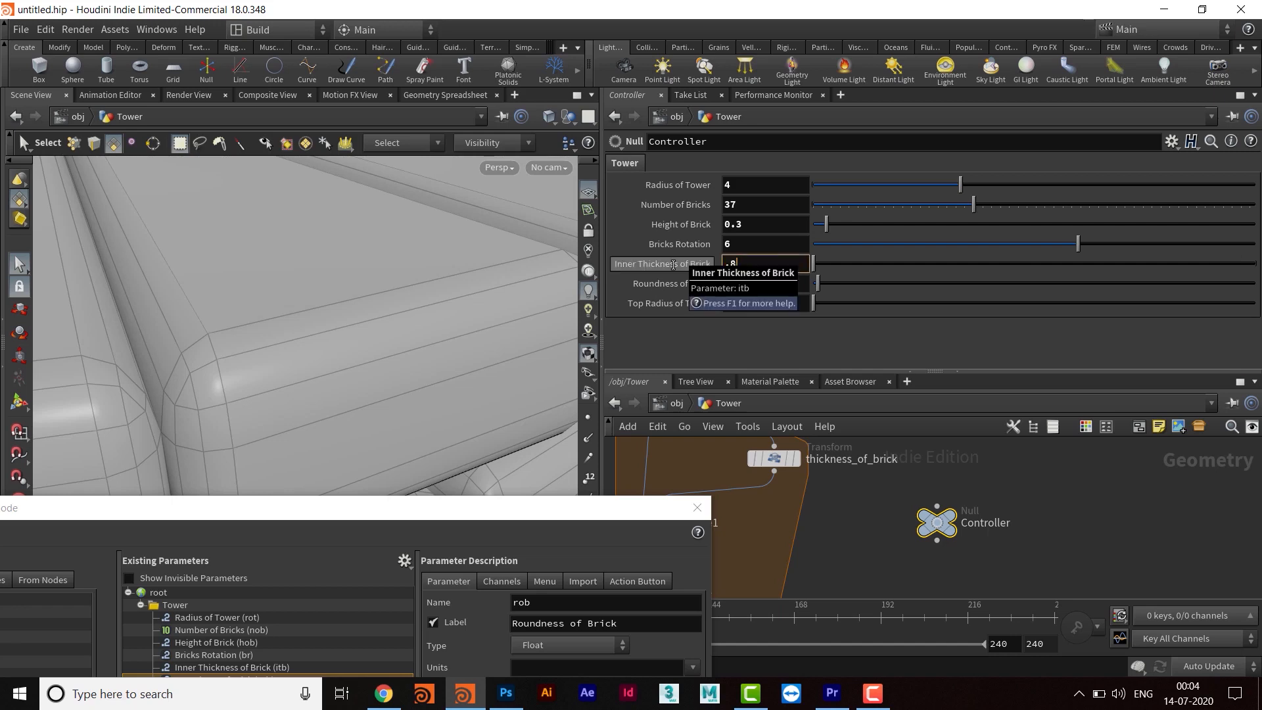
pyautogui.write('8')
pyautogui.press('Return')
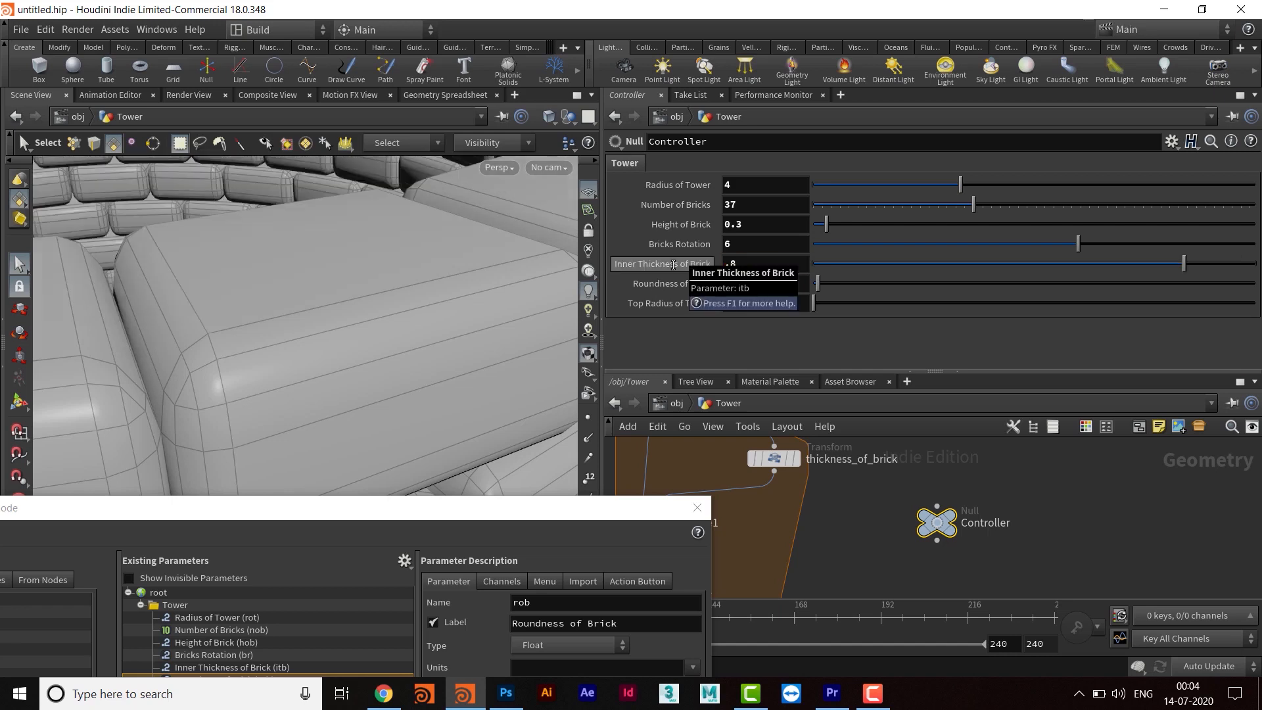
pyautogui.click(1008, 262)
pyautogui.moveTo(1197, 244); pyautogui.dragTo(962, 244)
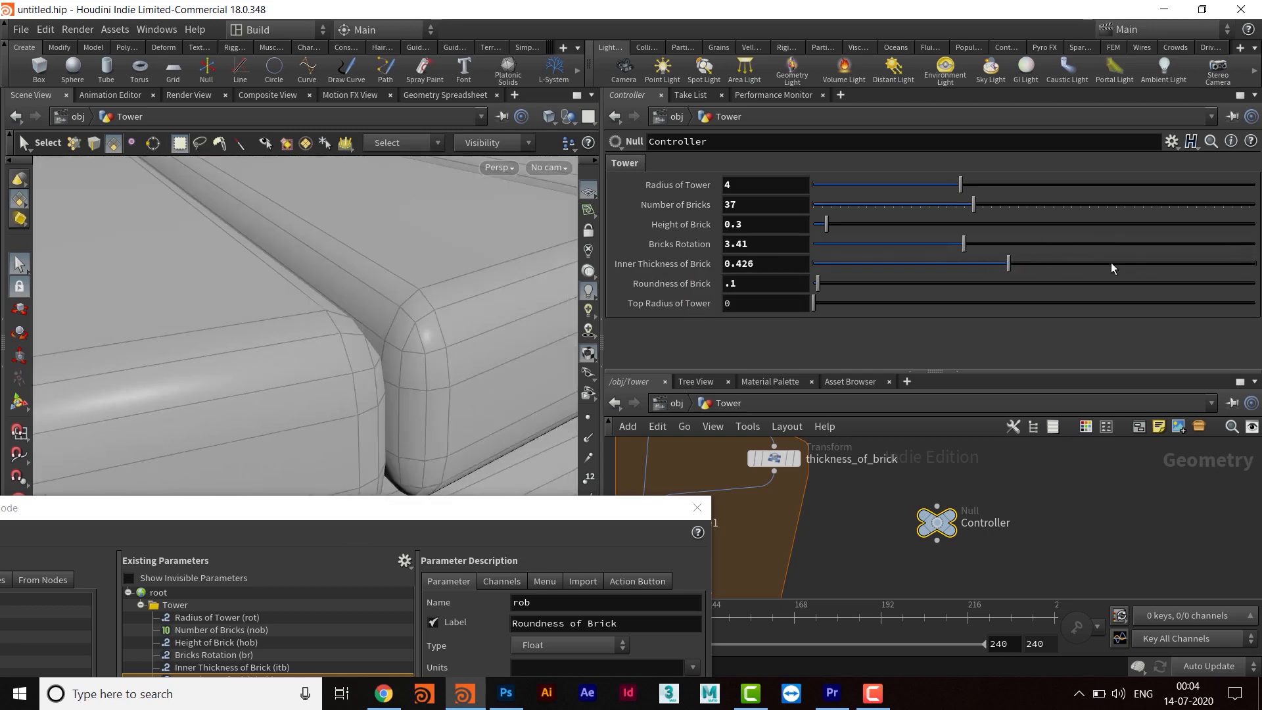
# - Set the Controller's Inner Thickness of Brick to 0.9 and Roundness of Brick to .01
pyautogui.click(1234, 263)
pyautogui.moveTo(1255, 262); pyautogui.dragTo(1232, 277)
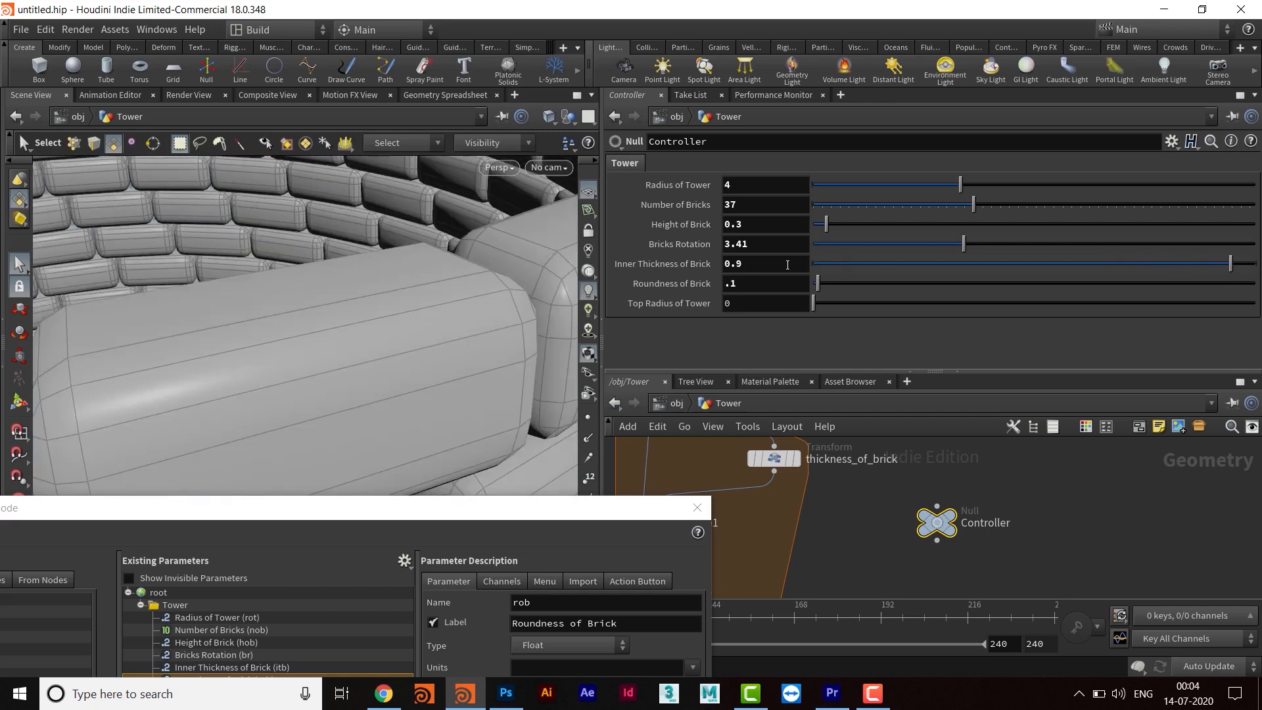
pyautogui.click(729, 283)
pyautogui.write('0')
pyautogui.press('Return')
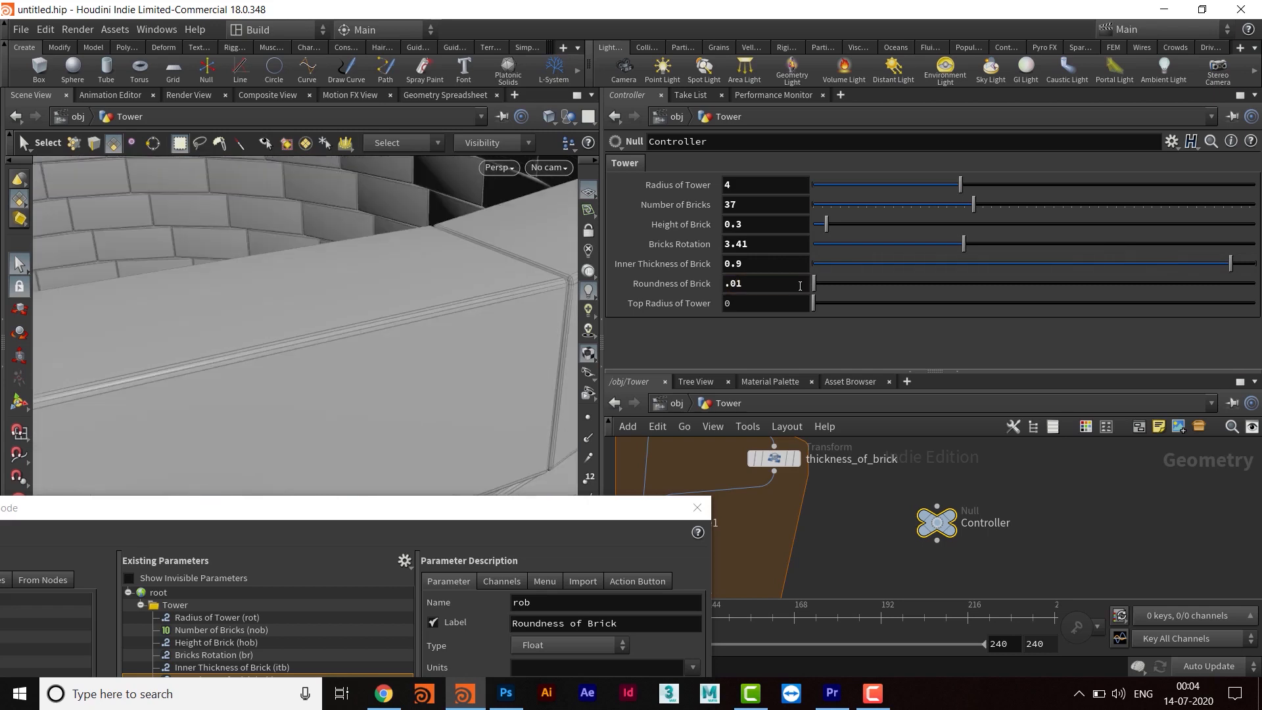
pyautogui.press('Escape')
pyautogui.moveTo(388, 422); pyautogui.dragTo(642, 310)
# - Limit the Roundness of Brick parameter to a locked range of 0.001 to 0.01 and apply the interface change
pyautogui.moveTo(499, 520); pyautogui.dragTo(771, 62)
pyautogui.moveTo(691, 63); pyautogui.dragTo(577, 26)
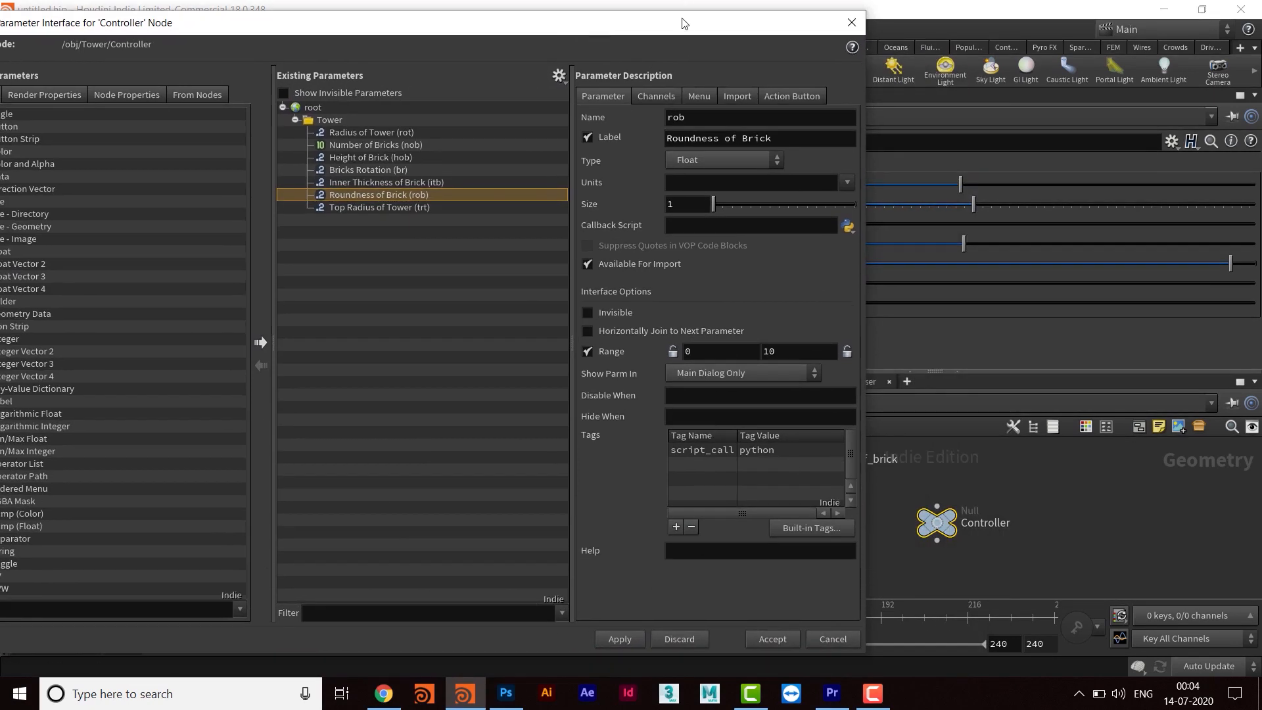
pyautogui.moveTo(685, 24); pyautogui.dragTo(491, 46)
pyautogui.doubleClick(577, 371)
pyautogui.write('.01')
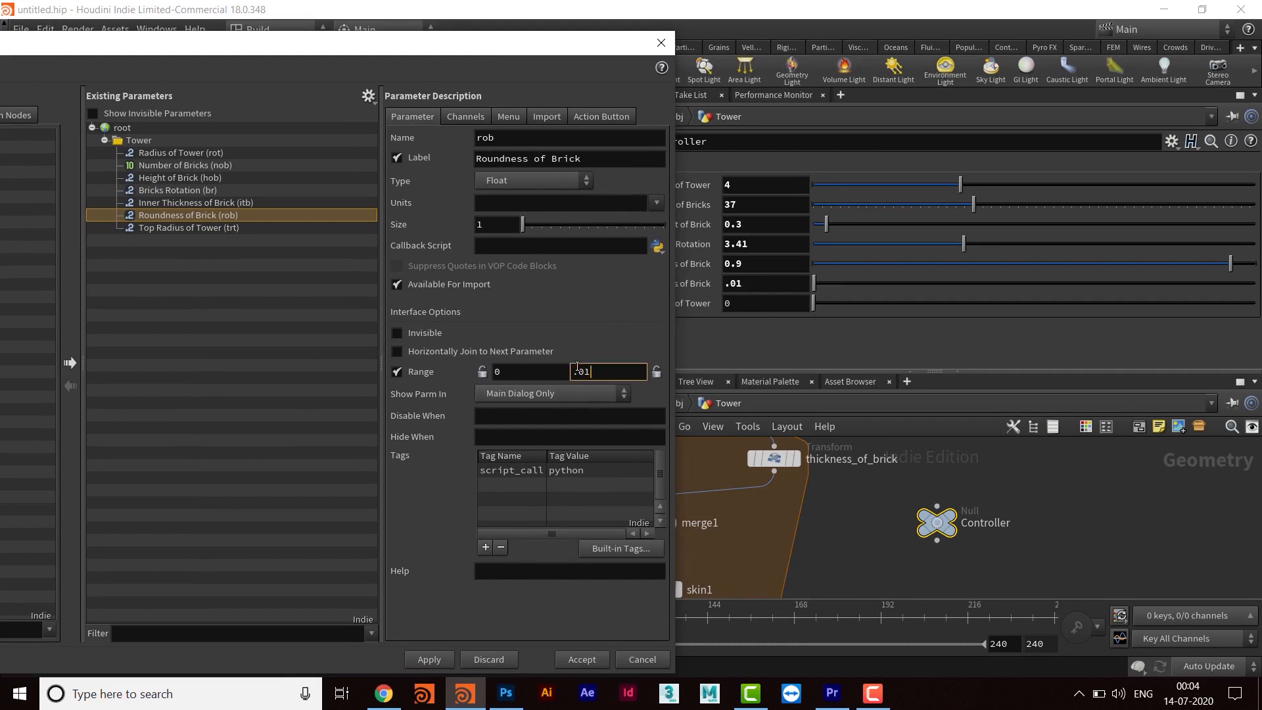
pyautogui.hotkey('shift', 'Tab')
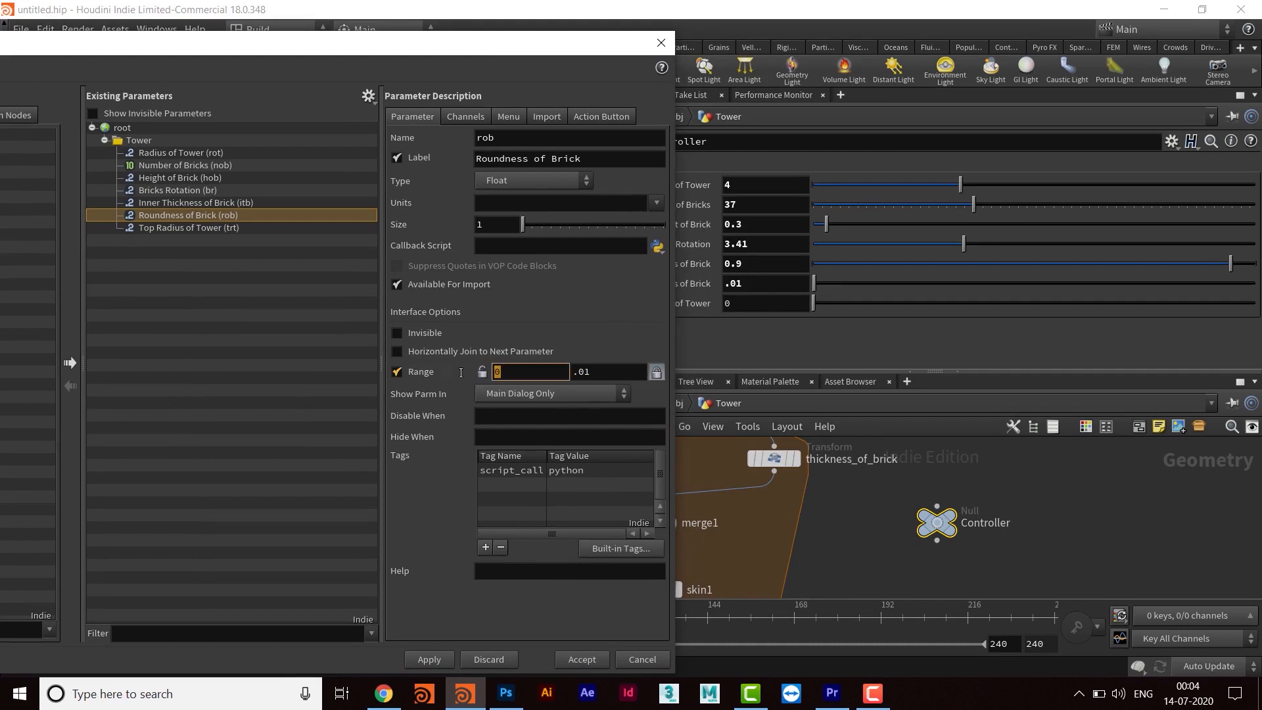
pyautogui.press('Return')
pyautogui.click(424, 660)
# - Examine the bevelled brick edges up close and the whole tower from a distance with the limited roundness
pyautogui.moveTo(517, 51); pyautogui.dragTo(535, 447)
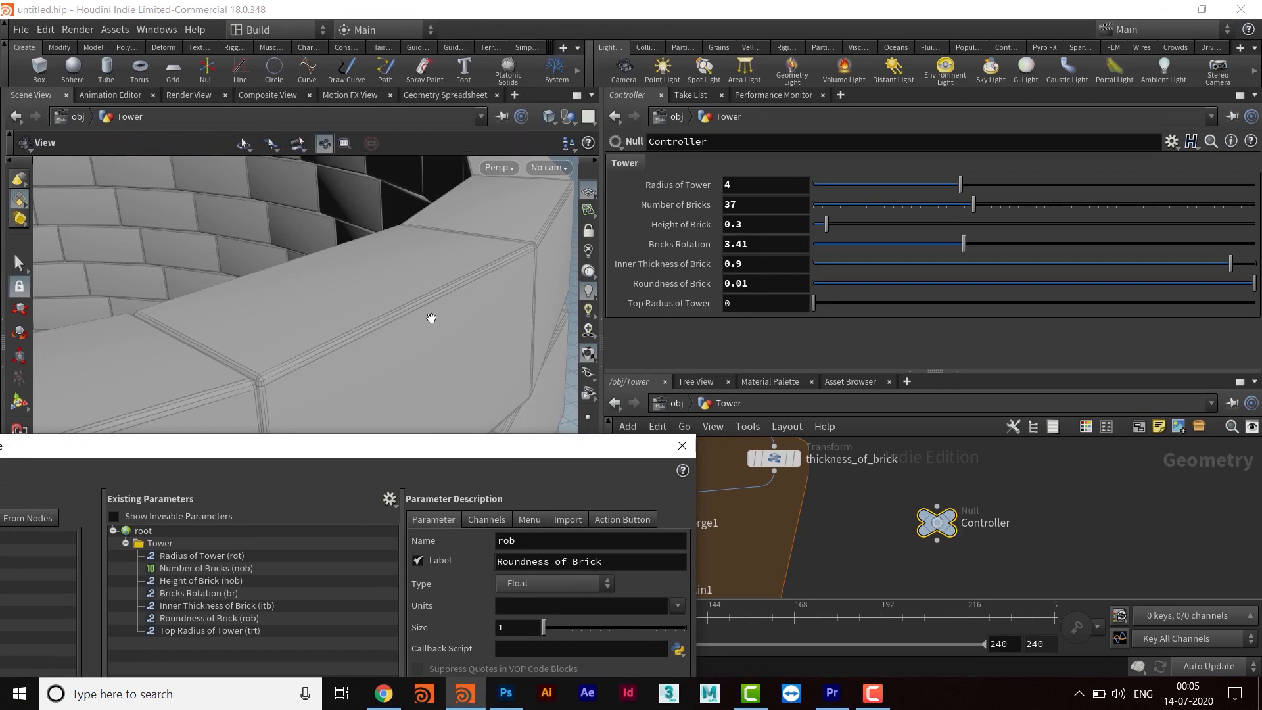
pyautogui.keyDown('alt'); pyautogui.moveTo(428, 318); pyautogui.dragTo(329, 368, button='right'); pyautogui.keyUp('alt')
pyautogui.keyDown('alt'); pyautogui.moveTo(303, 368); pyautogui.dragTo(418, 186, button='middle'); pyautogui.keyUp('alt')
pyautogui.keyDown('alt'); pyautogui.moveTo(403, 309); pyautogui.dragTo(369, 344, button='right'); pyautogui.keyUp('alt')
pyautogui.keyDown('alt'); pyautogui.moveTo(447, 351); pyautogui.dragTo(381, 197, button='middle'); pyautogui.keyUp('alt')
pyautogui.keyDown('alt'); pyautogui.moveTo(420, 260); pyautogui.dragTo(378, 283, button='right'); pyautogui.keyUp('alt')
pyautogui.keyDown('alt'); pyautogui.moveTo(371, 282); pyautogui.dragTo(373, 322, button='middle'); pyautogui.keyUp('alt')
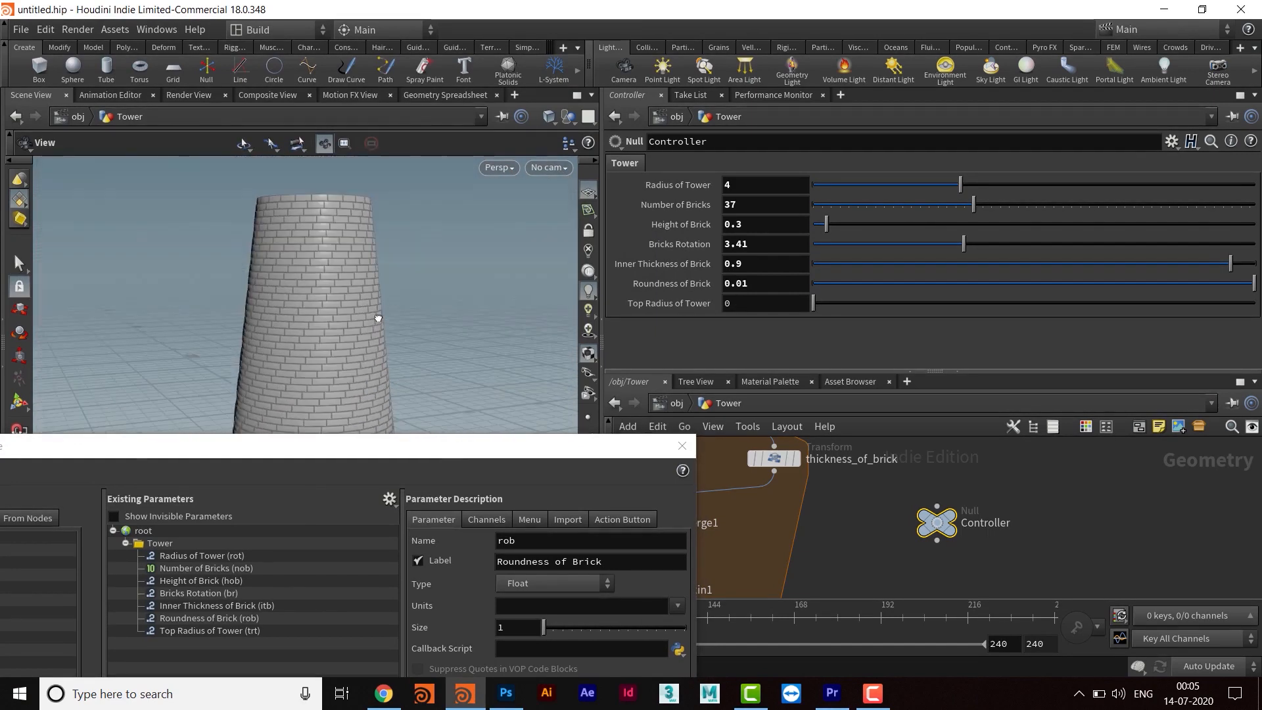
pyautogui.press('s')
pyautogui.moveTo(457, 442); pyautogui.dragTo(363, 503)
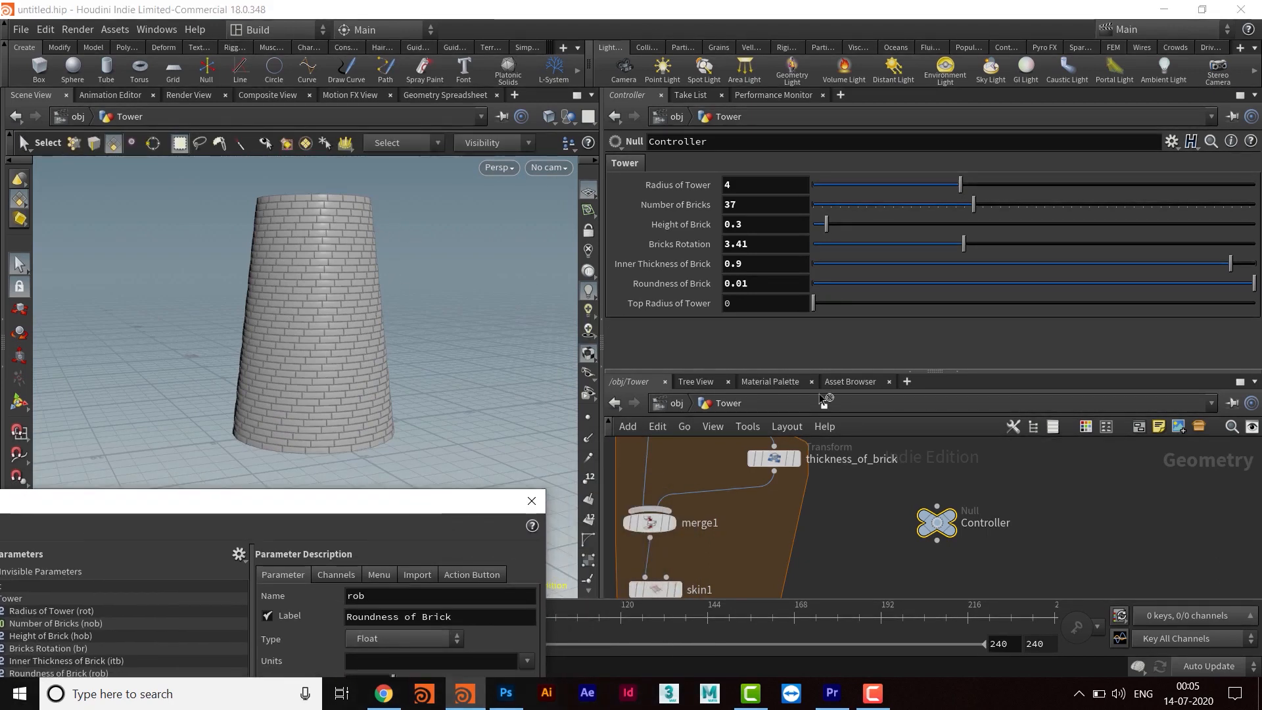
# - Revert the Taper of the lineartaper1 Bend node to its default of 1
pyautogui.moveTo(821, 370); pyautogui.dragTo(822, 245)
pyautogui.scroll(-5, 950, 385)
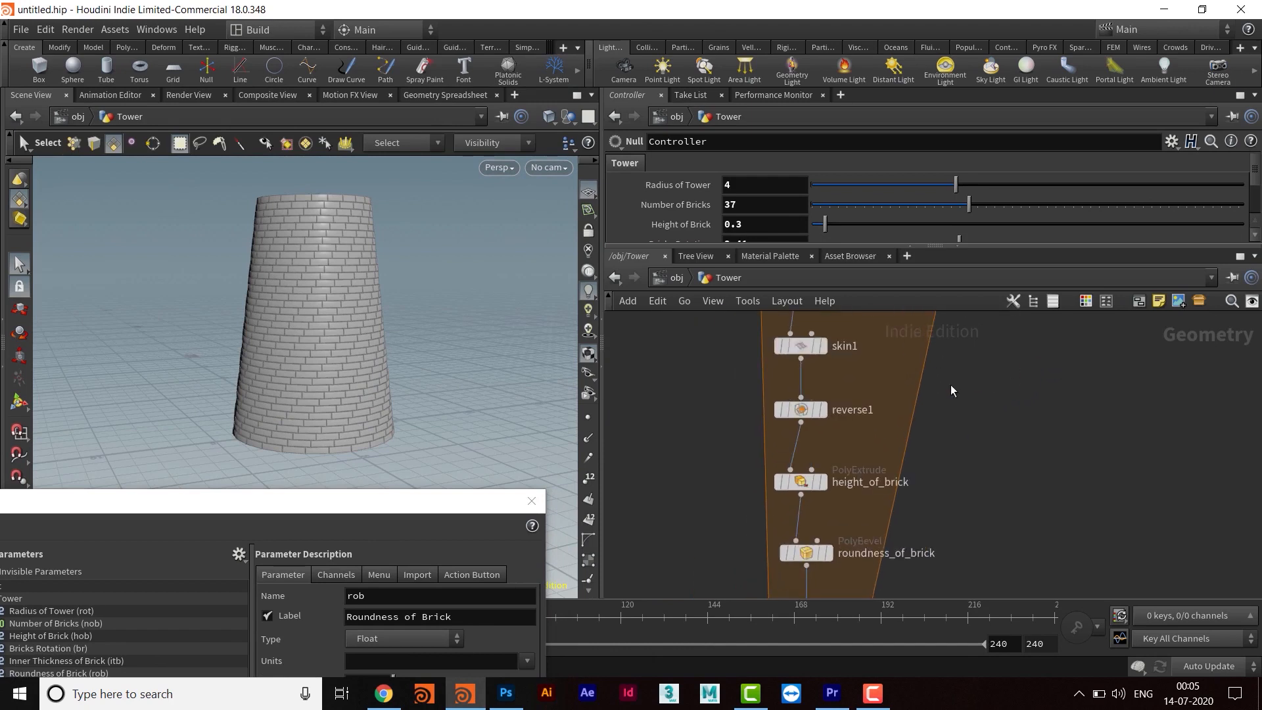
pyautogui.scroll(-5, 947, 473)
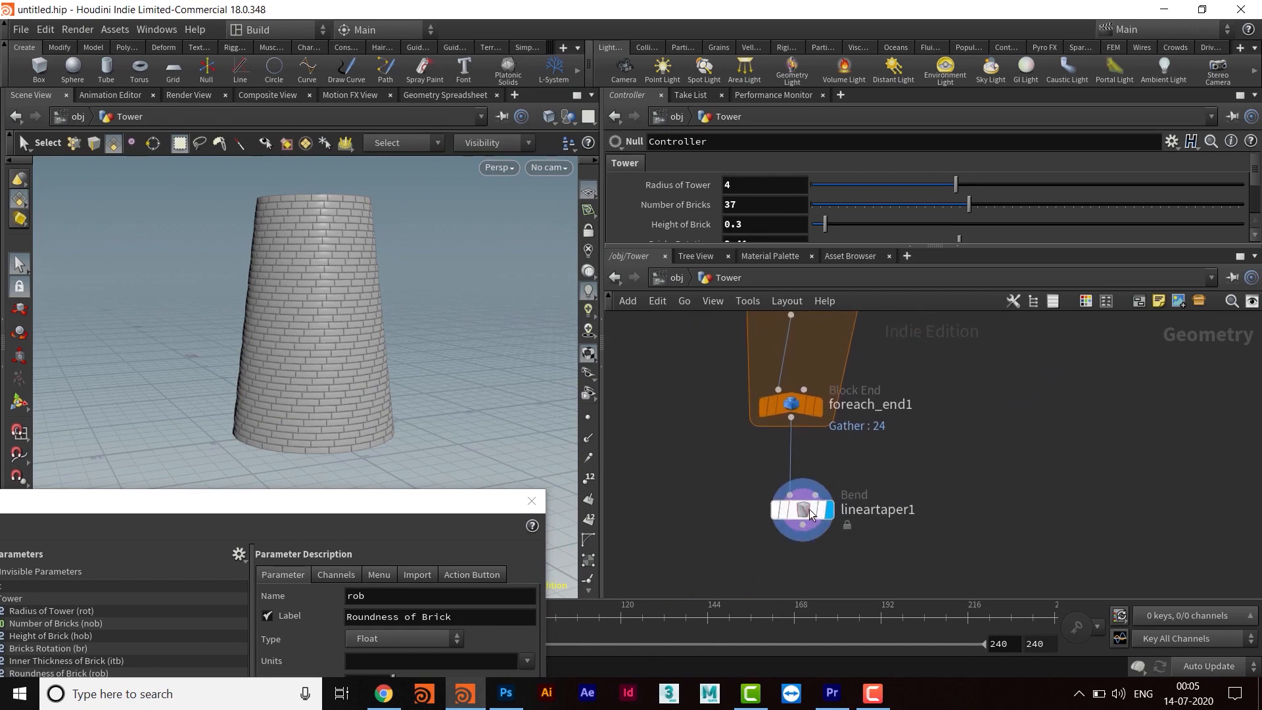
pyautogui.click(821, 511)
pyautogui.moveTo(819, 246); pyautogui.dragTo(818, 437)
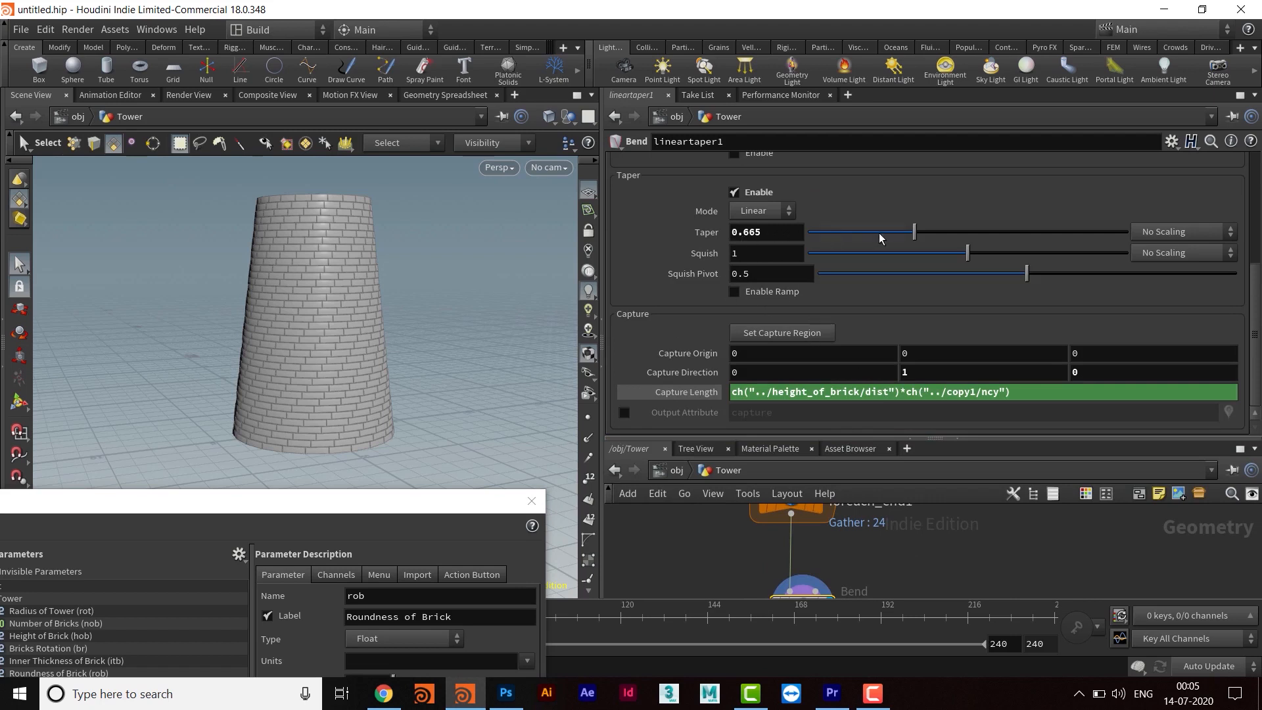
pyautogui.keyDown('ctrl'); pyautogui.middleClick(634, 234); pyautogui.keyUp('ctrl')
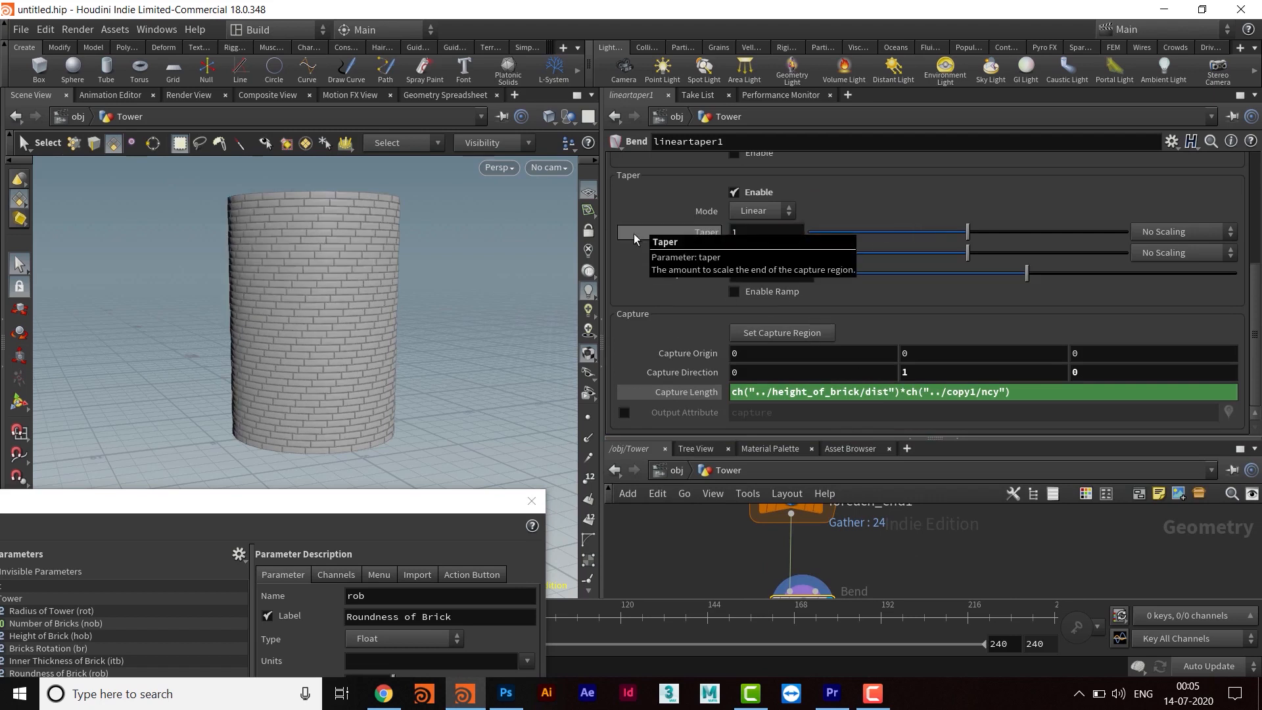
pyautogui.press('space')
pyautogui.moveTo(417, 237); pyautogui.dragTo(403, 323)
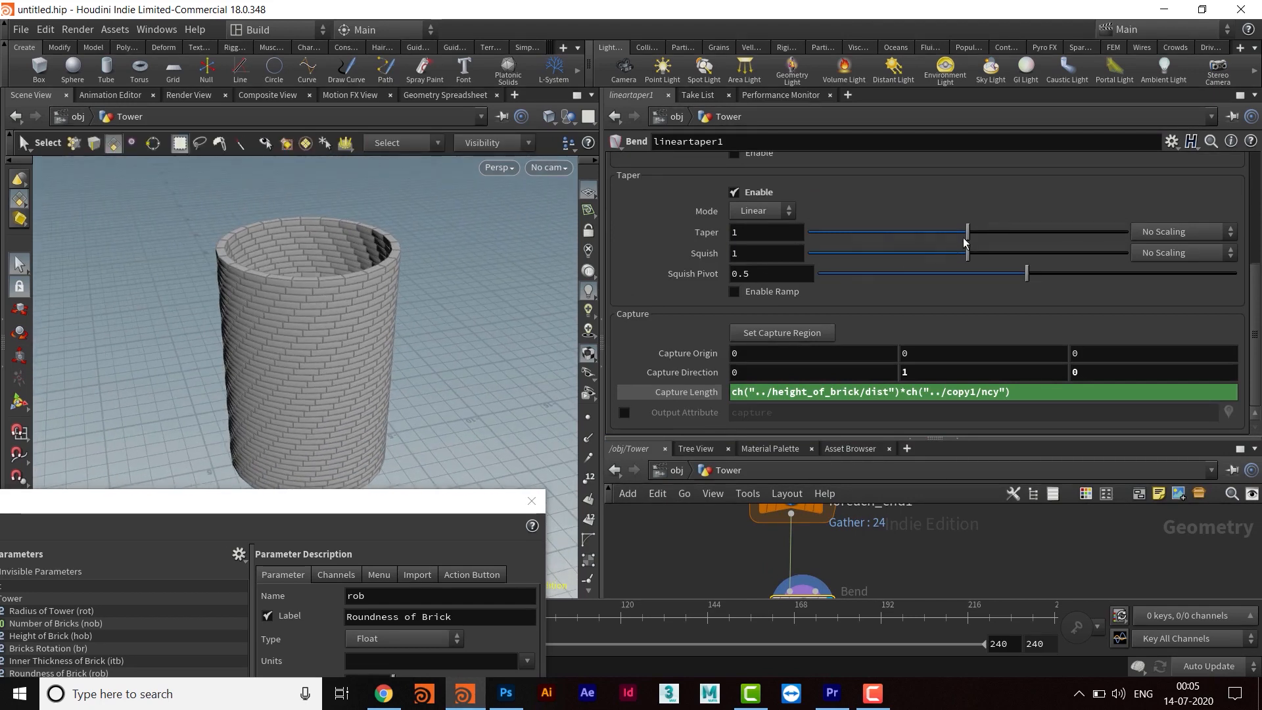
# - Try the lineartaper1 node's Taper at about 1.012 and at .9
pyautogui.press('space')
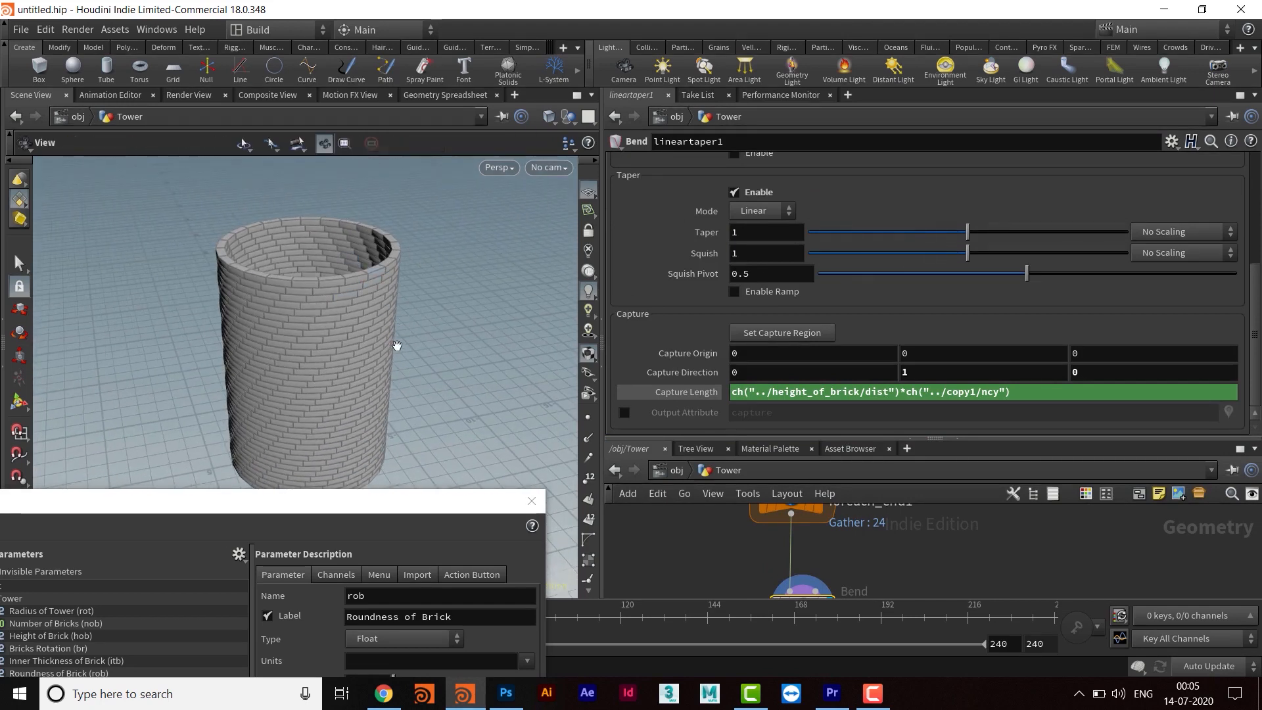
pyautogui.moveTo(397, 349); pyautogui.dragTo(416, 313)
pyautogui.moveTo(965, 236)
pyautogui.mouseDown()
pyautogui.moveTo(935, 236)
pyautogui.moveTo(1043, 238)
pyautogui.moveTo(972, 242)
pyautogui.mouseUp()
pyautogui.moveTo(763, 232); pyautogui.dragTo(732, 232)
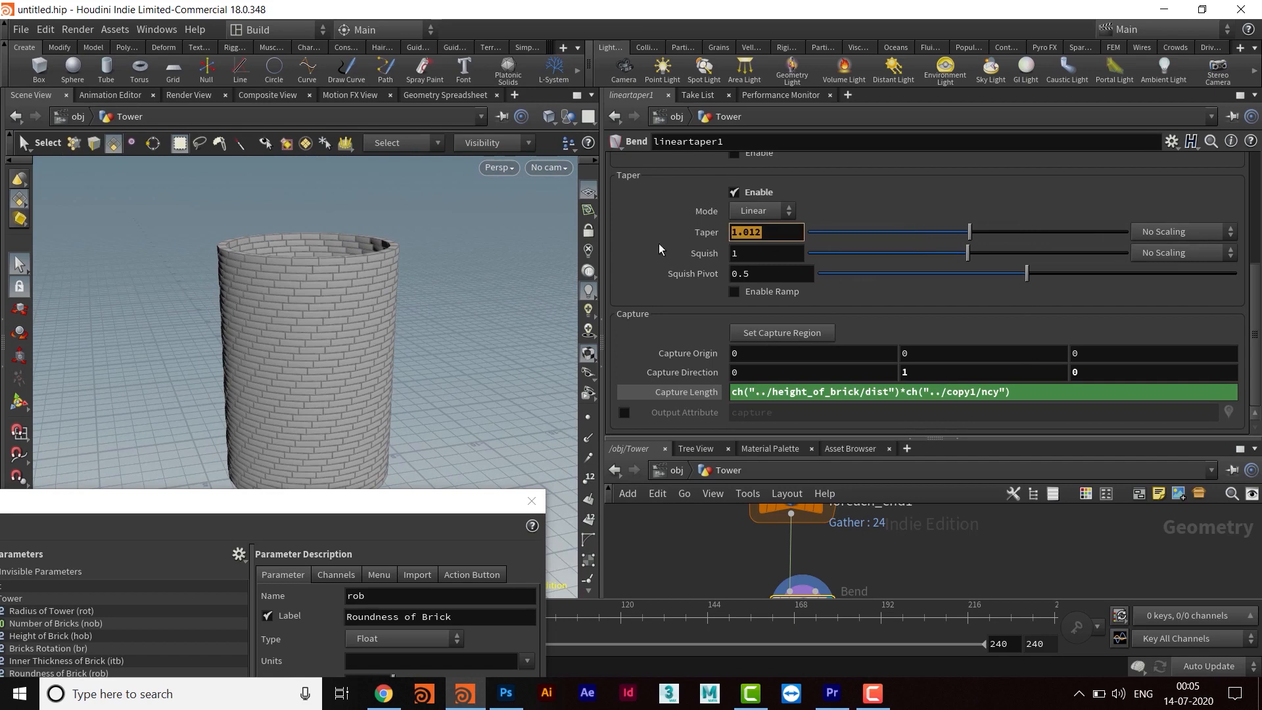
pyautogui.write('.9')
pyautogui.press('Return')
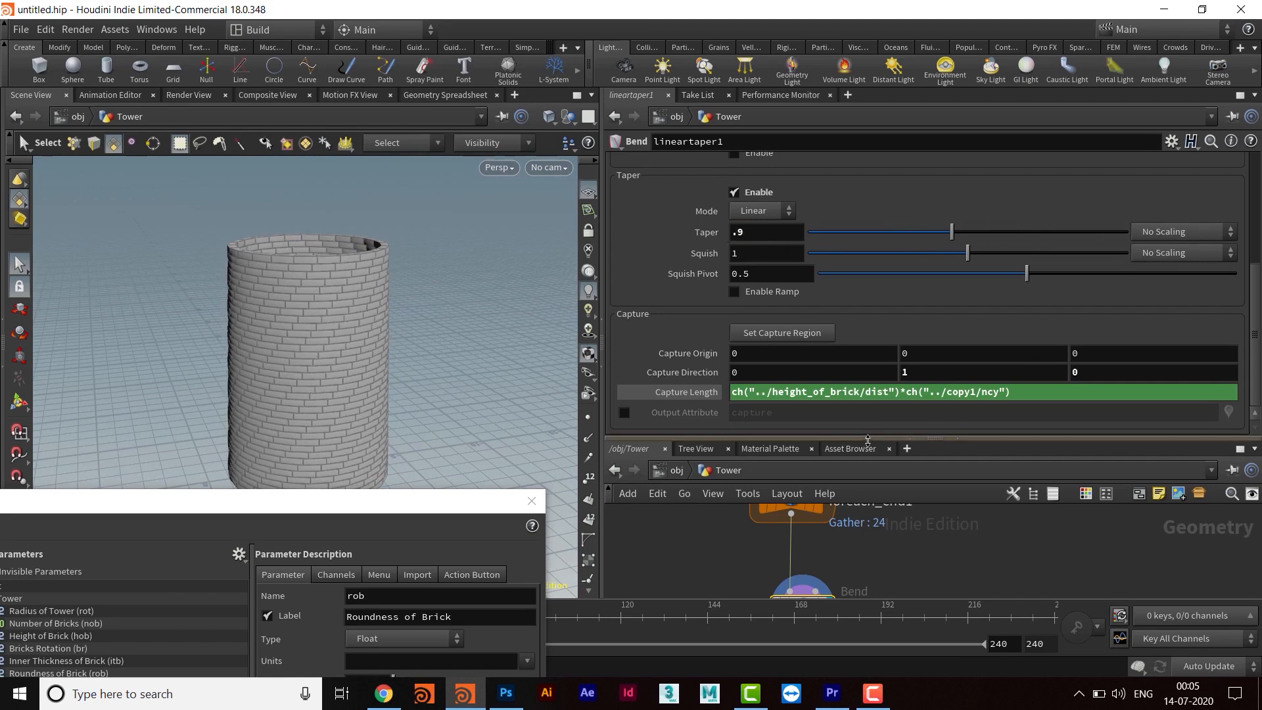
# - Select the Controller null and copy its Top Radius of Tower parameter
pyautogui.moveTo(935, 437); pyautogui.dragTo(935, 270)
pyautogui.moveTo(932, 593); pyautogui.dragTo(913, 640, button='middle')
pyautogui.moveTo(953, 358); pyautogui.dragTo(930, 563, button='middle')
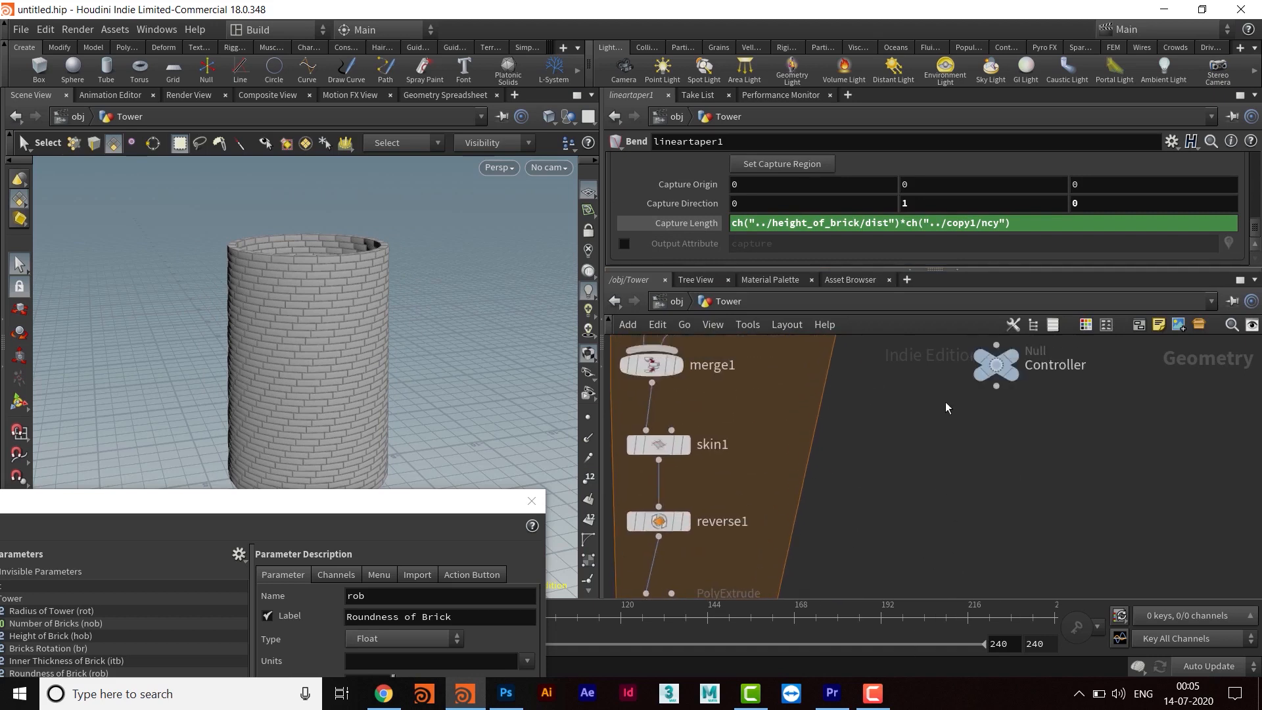
pyautogui.moveTo(946, 405); pyautogui.dragTo(929, 487, button='middle')
pyautogui.click(981, 451)
pyautogui.moveTo(900, 269); pyautogui.dragTo(882, 446)
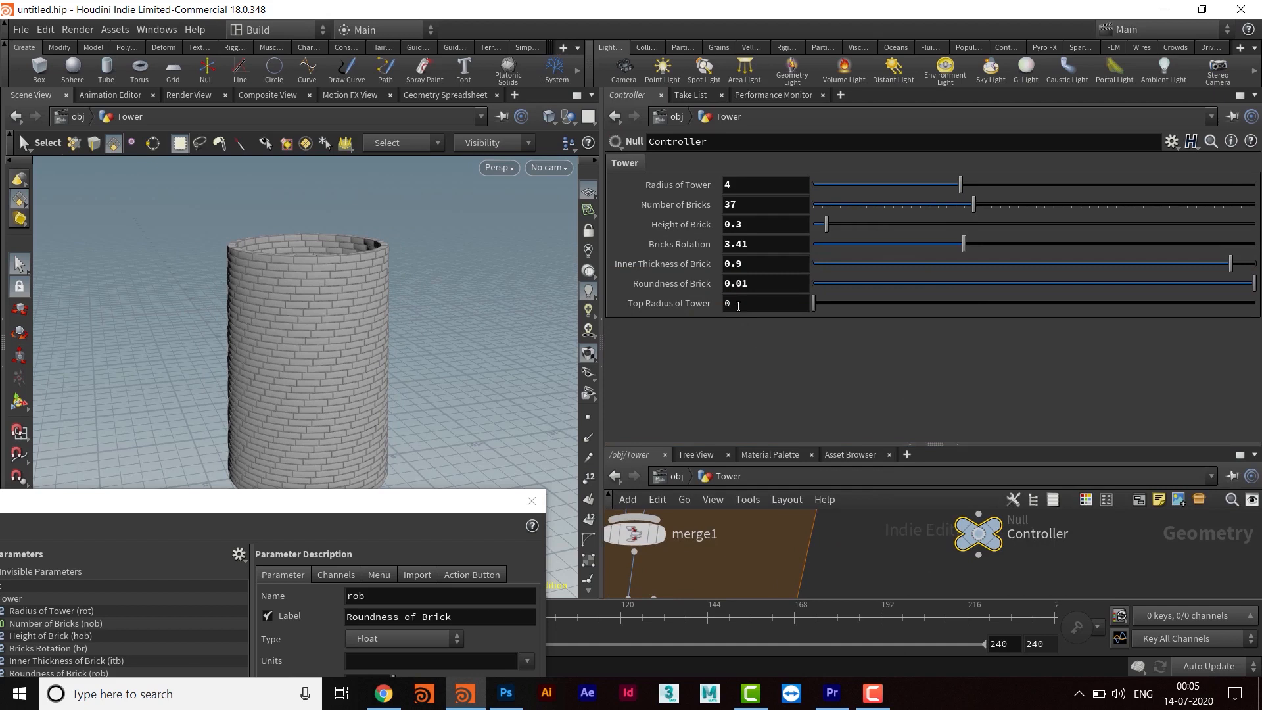
pyautogui.rightClick(728, 304)
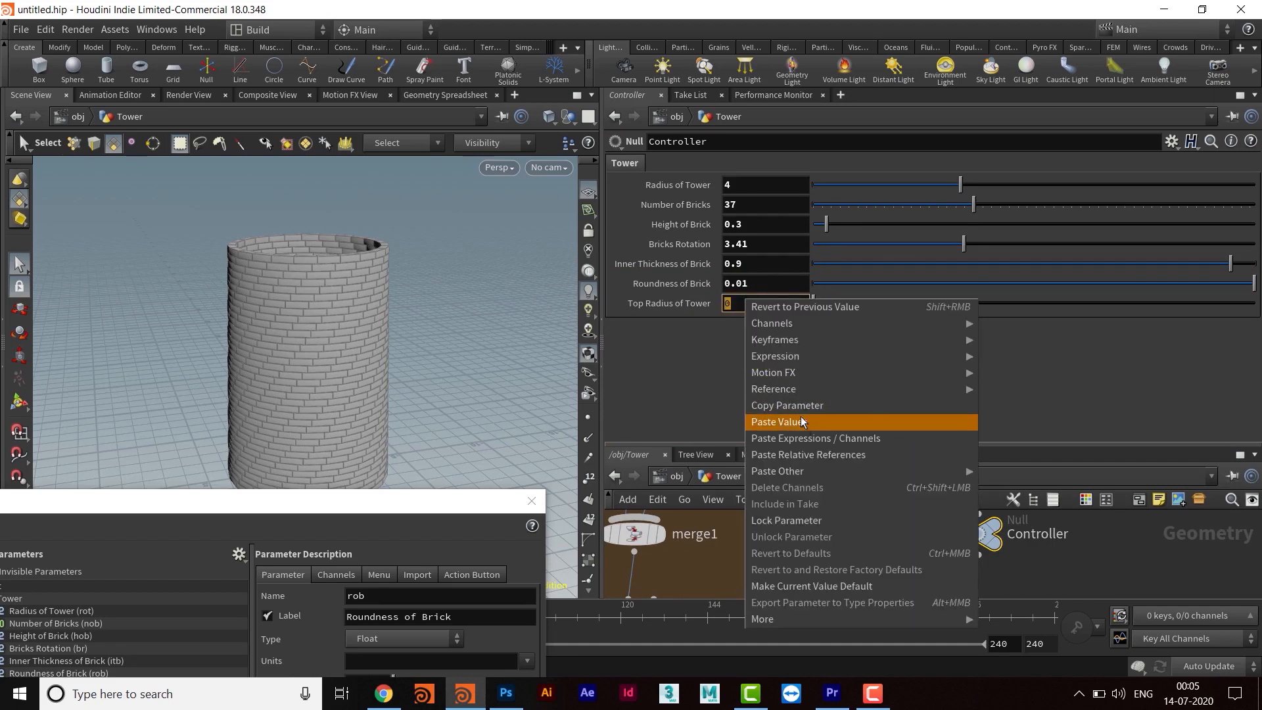
pyautogui.click(801, 408)
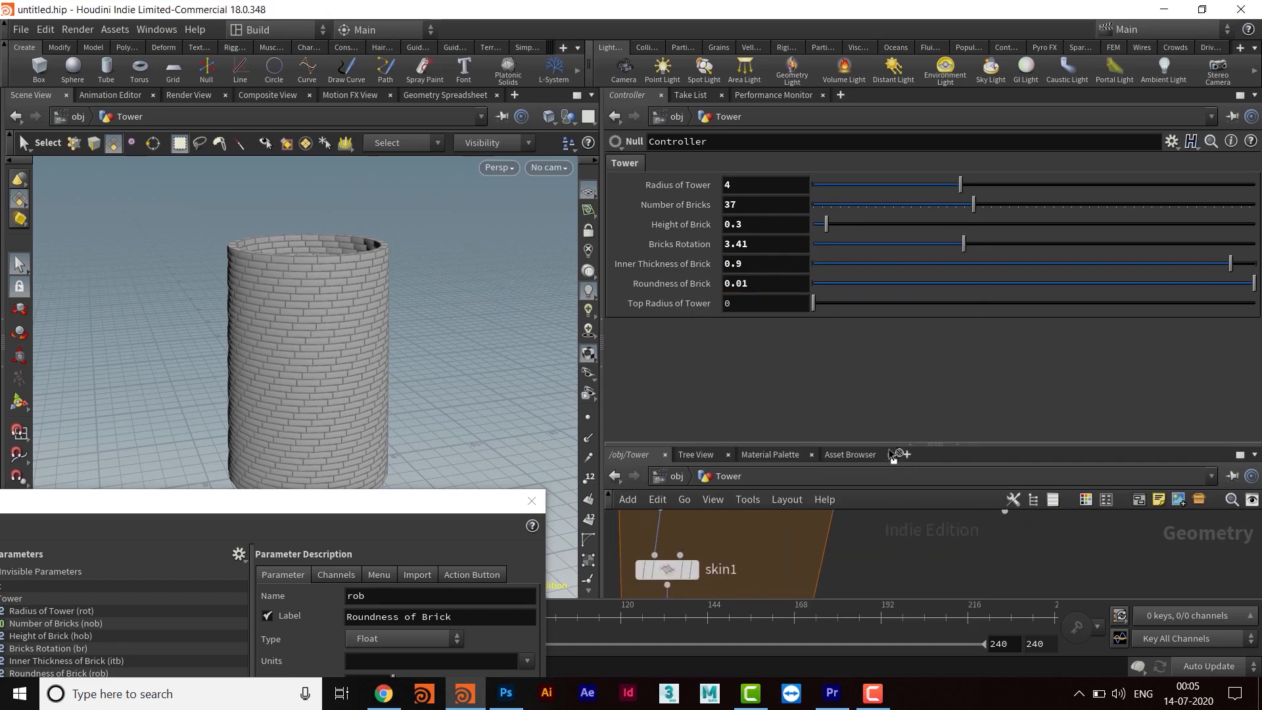
# - Paste the copied Top Radius of Tower as a relative reference, ch("../Controller/trt"), into lineartaper1's Taper and remove the leftover digits
pyautogui.moveTo(890, 386); pyautogui.dragTo(893, 256)
pyautogui.scroll(-10, 897, 487)
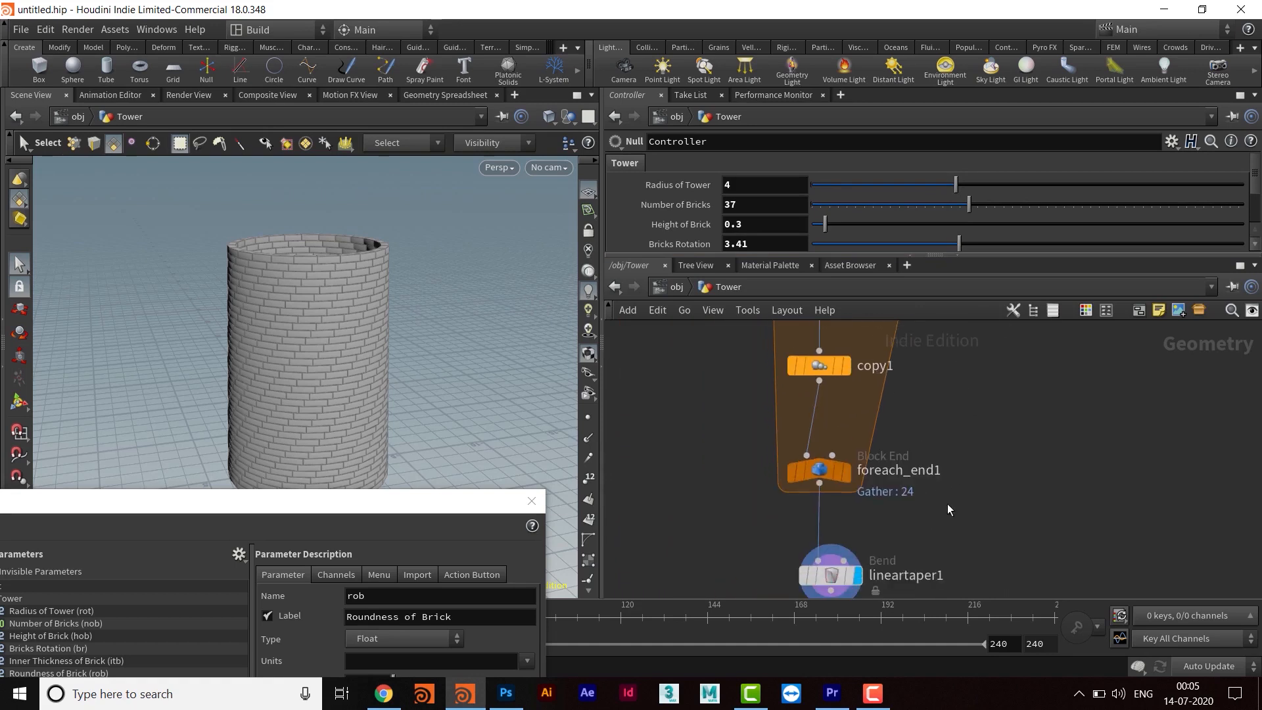
pyautogui.click(826, 445)
pyautogui.scroll(2, 886, 352)
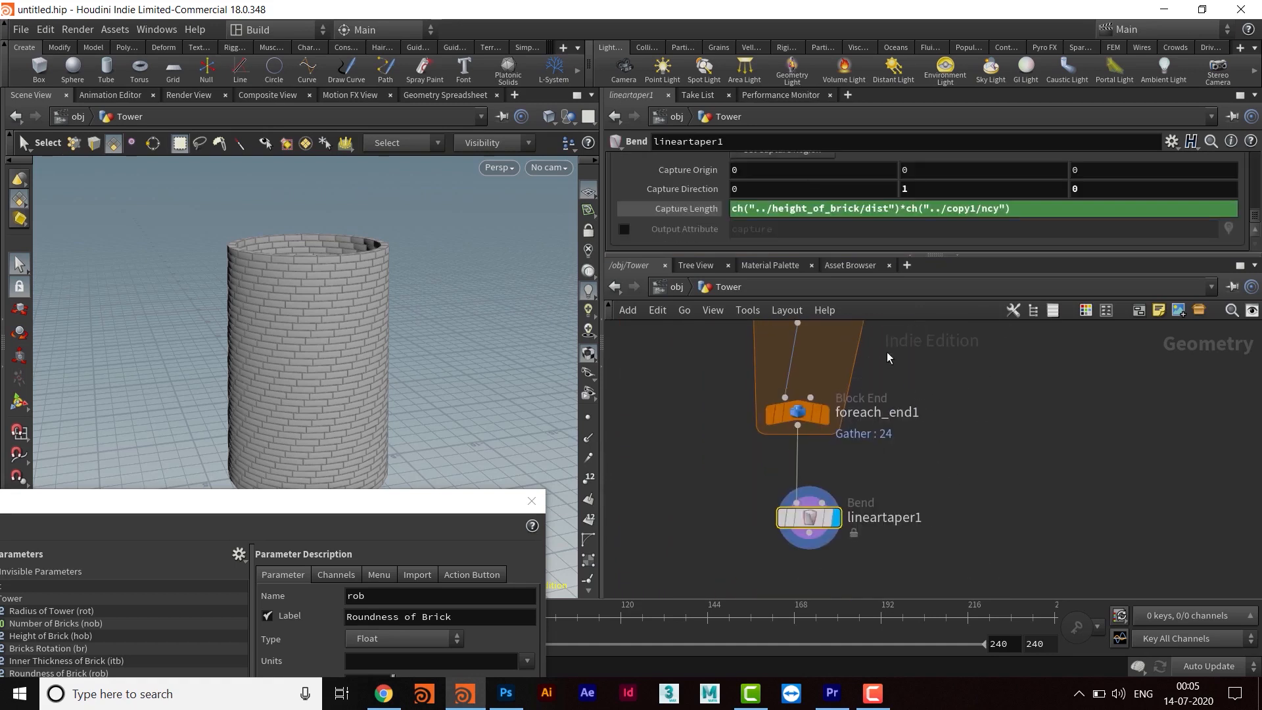
pyautogui.moveTo(864, 370); pyautogui.dragTo(864, 412)
pyautogui.rightClick(738, 205)
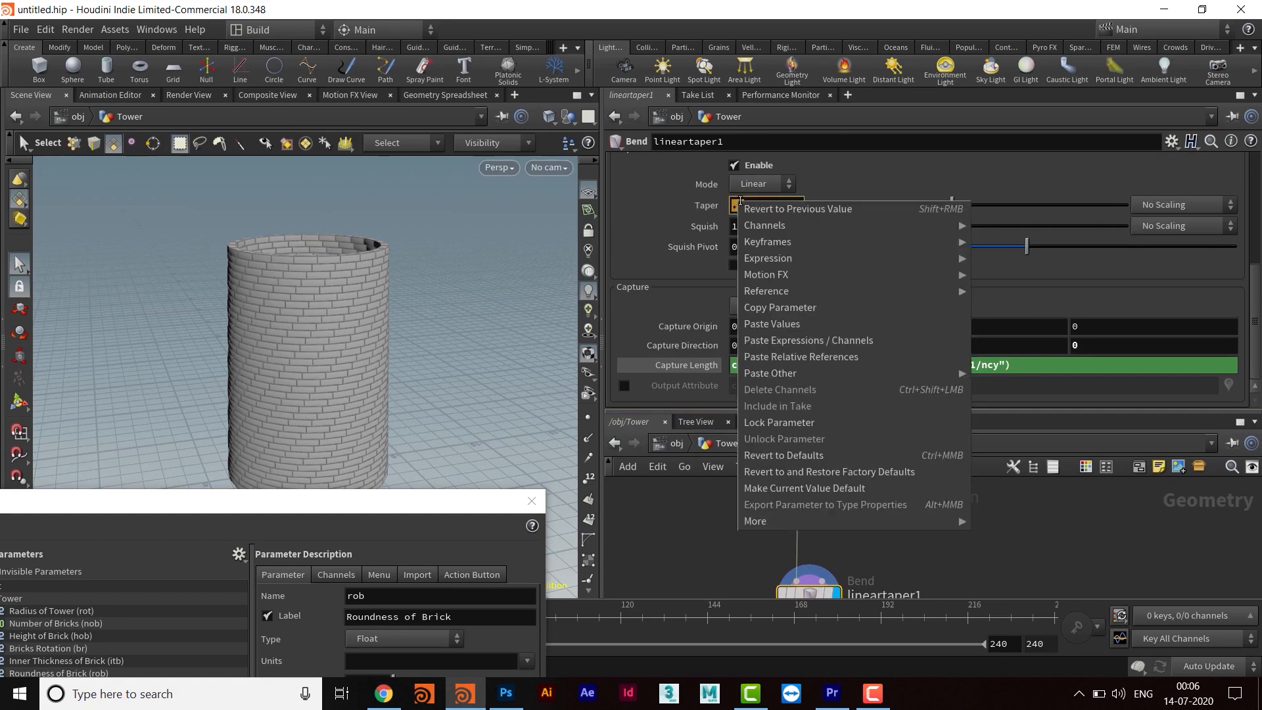
pyautogui.click(796, 360)
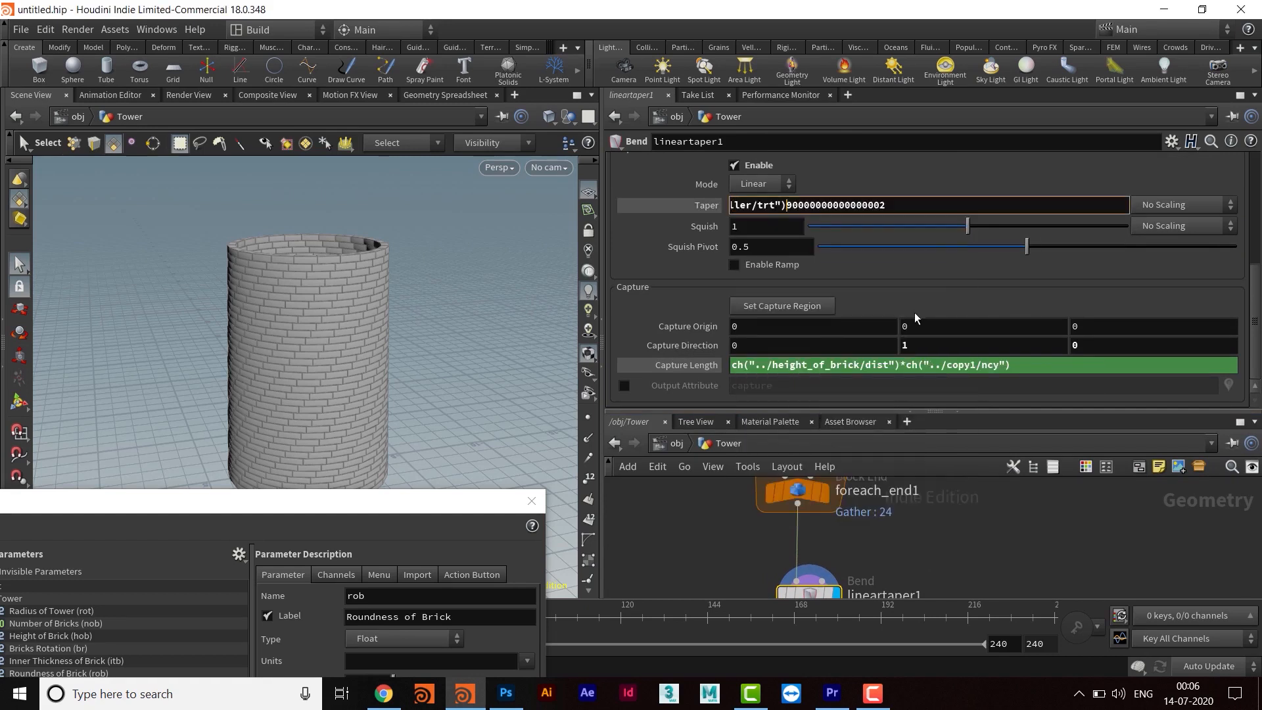
pyautogui.press('Delete')
pyautogui.press('Return')
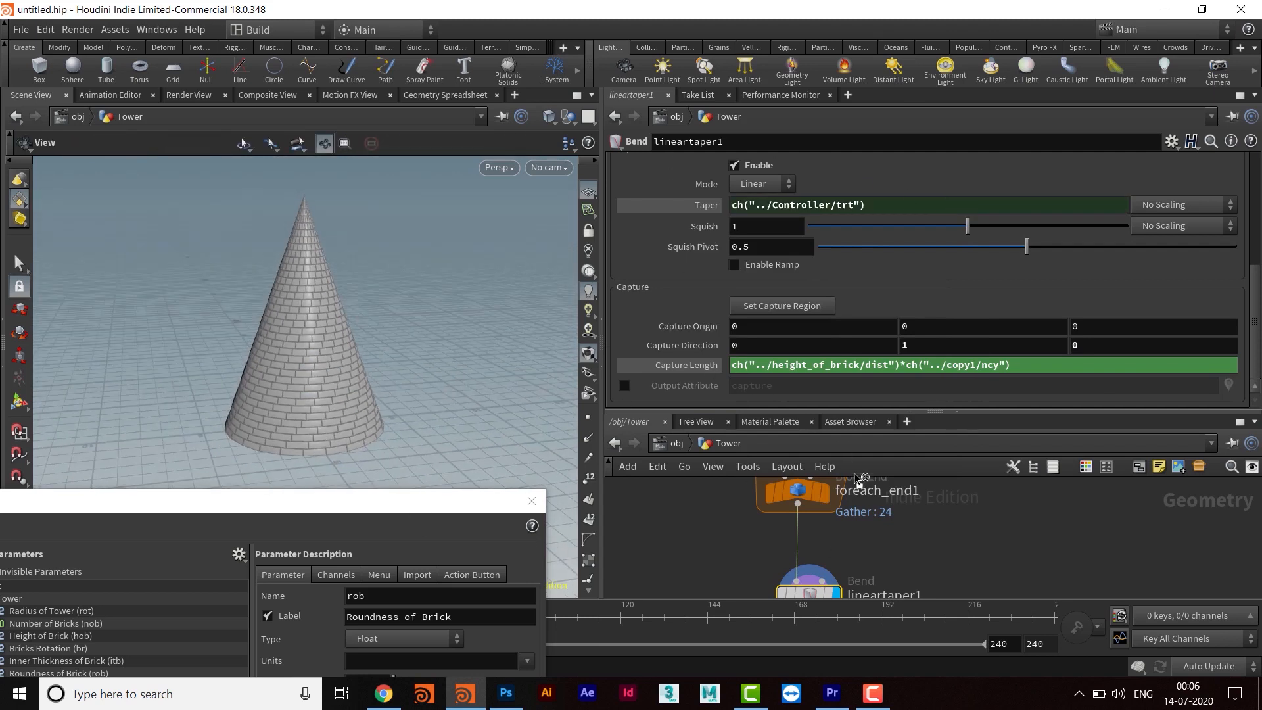
# - Raise the Controller's Top Radius of Tower to about 0.61
pyautogui.moveTo(939, 413); pyautogui.dragTo(939, 249)
pyautogui.moveTo(933, 315); pyautogui.dragTo(930, 458, button='middle')
pyautogui.moveTo(992, 352); pyautogui.dragTo(941, 442)
pyautogui.click(940, 441)
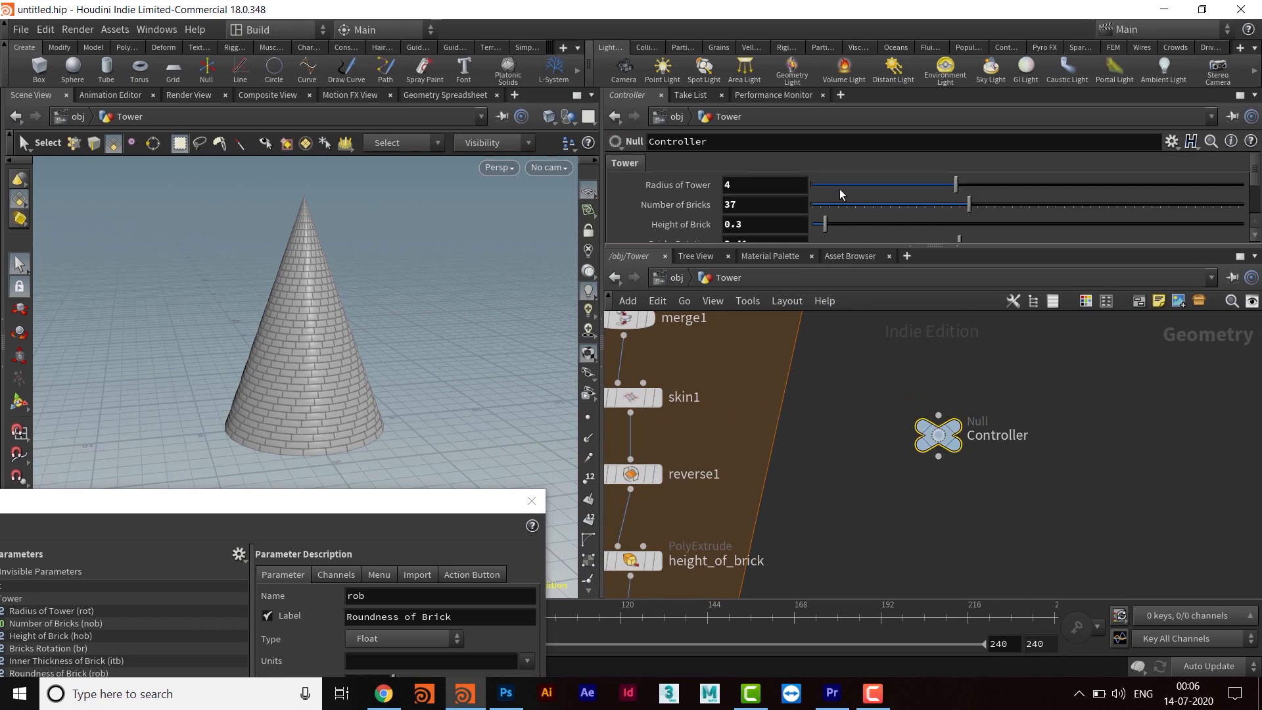
pyautogui.moveTo(825, 249); pyautogui.dragTo(684, 397)
pyautogui.press('Escape')
pyautogui.moveTo(342, 296); pyautogui.dragTo(335, 256)
pyautogui.keyDown('alt'); pyautogui.moveTo(418, 335); pyautogui.dragTo(358, 307, button='right'); pyautogui.keyUp('alt')
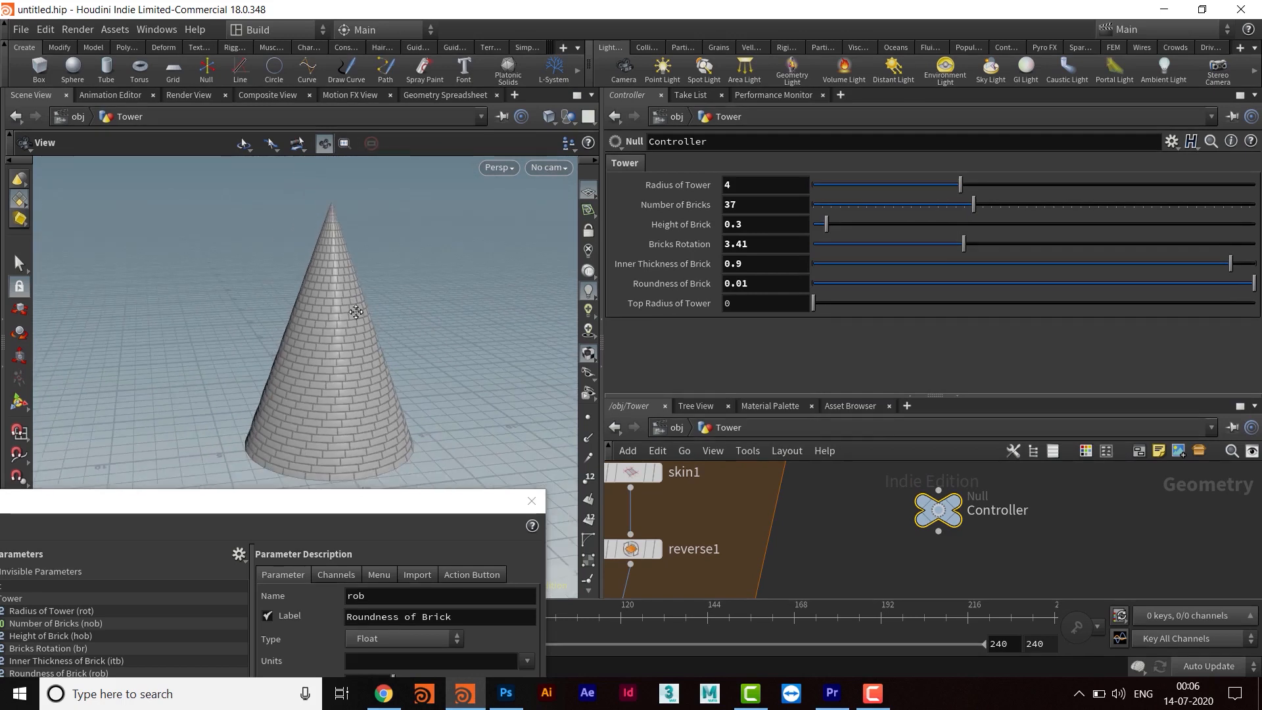
pyautogui.keyDown('alt'); pyautogui.moveTo(358, 307); pyautogui.dragTo(342, 311); pyautogui.keyUp('alt')
pyautogui.moveTo(819, 306); pyautogui.dragTo(840, 324)
pyautogui.keyDown('alt'); pyautogui.moveTo(389, 312); pyautogui.dragTo(353, 322, button='right'); pyautogui.keyUp('alt')
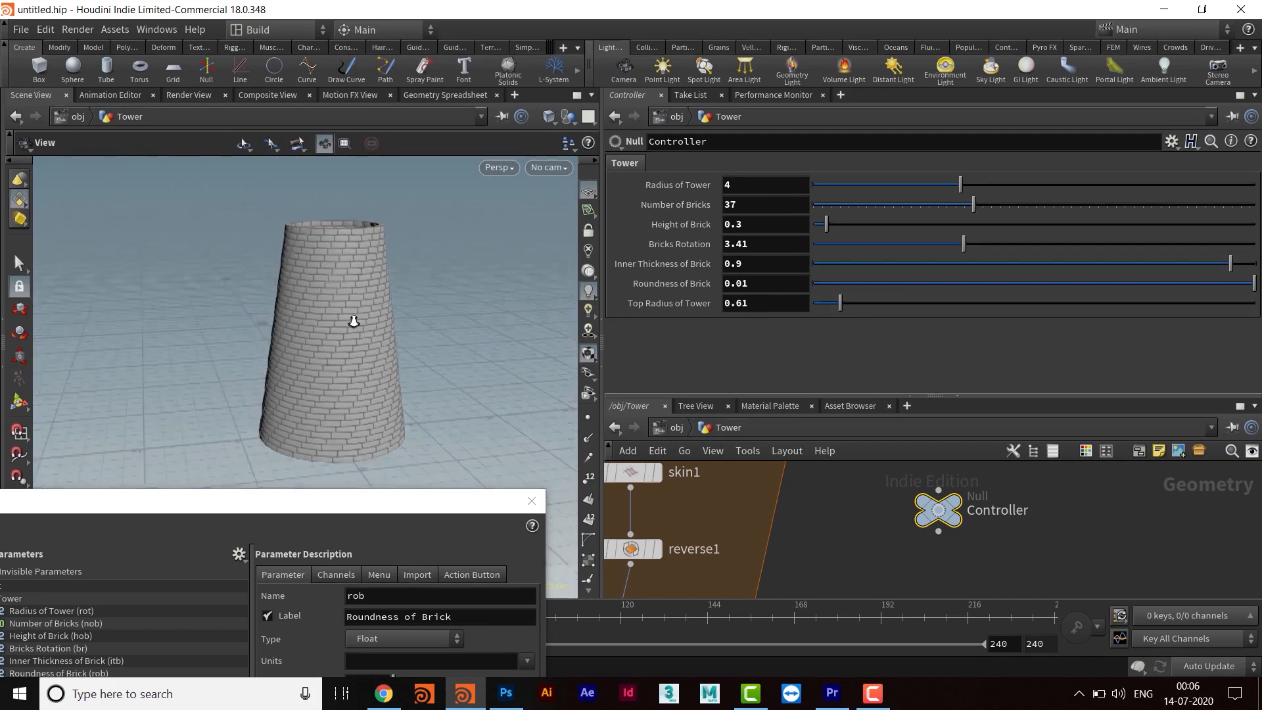
pyautogui.keyDown('alt'); pyautogui.moveTo(353, 322); pyautogui.dragTo(332, 369); pyautogui.keyUp('alt')
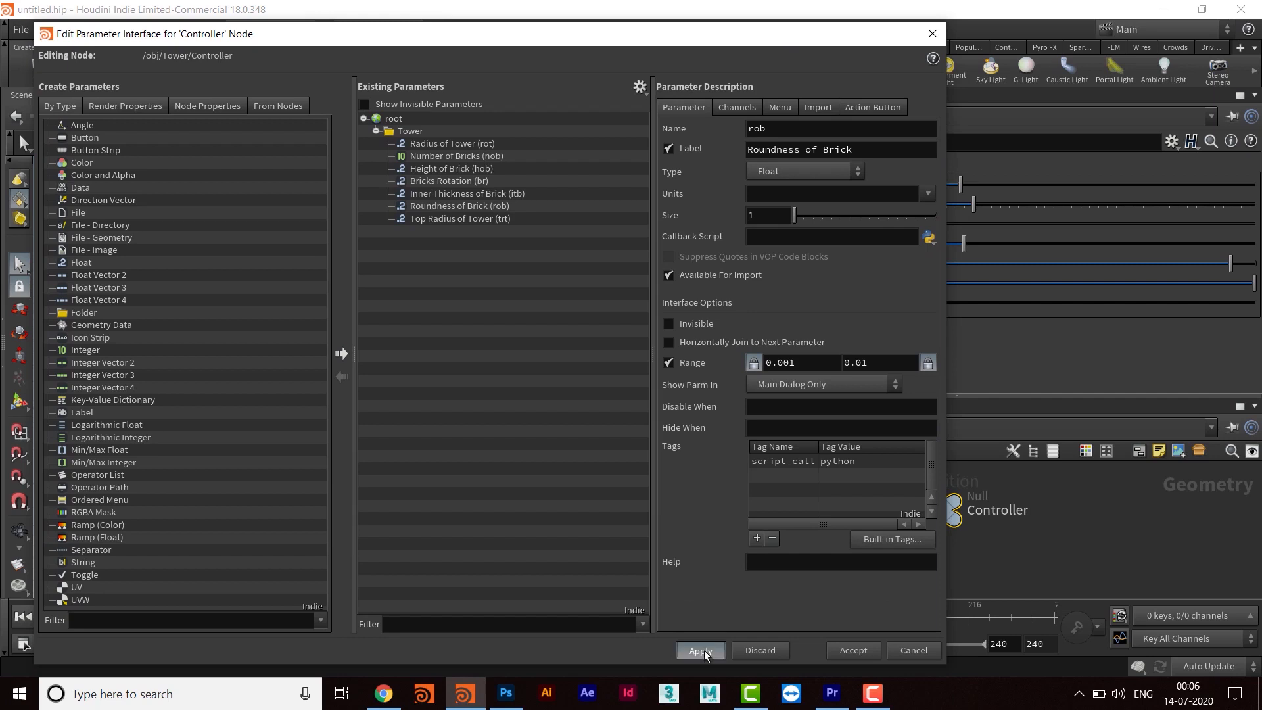
# - Accept the Controller's edited parameter interface and frame the whole tower in the viewport
pyautogui.click(853, 650)
pyautogui.moveTo(366, 370); pyautogui.dragTo(349, 397)
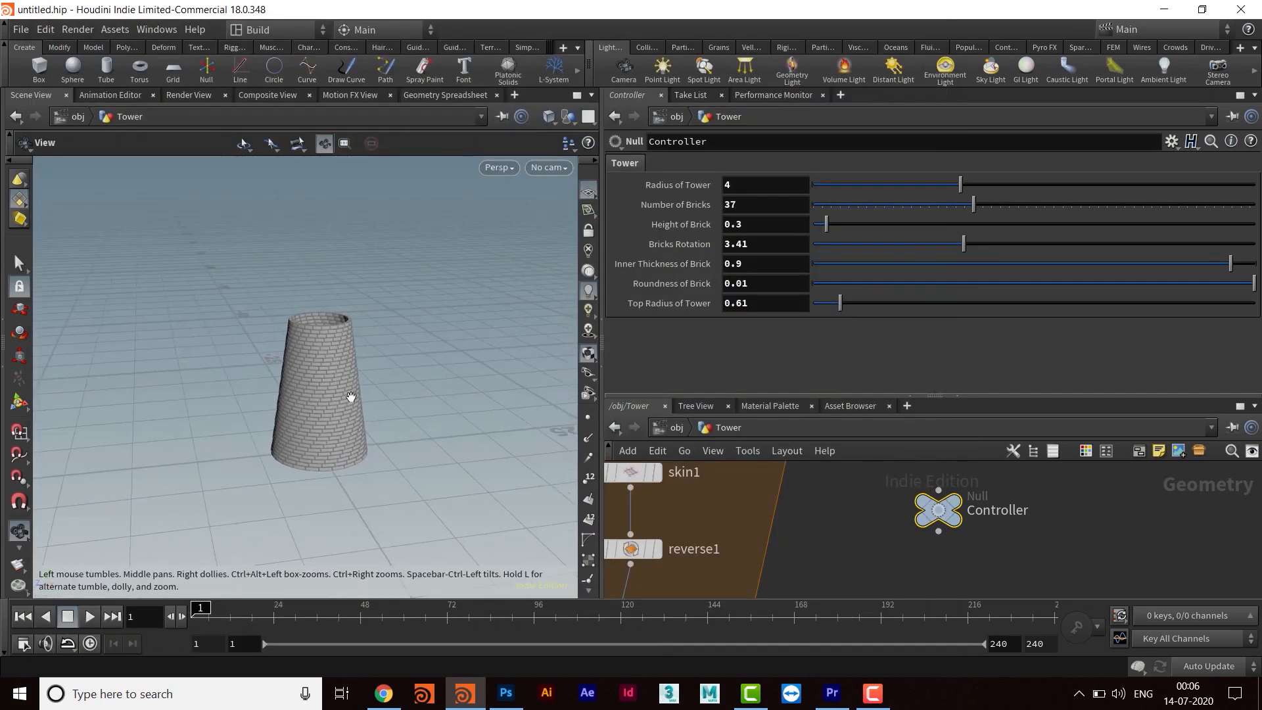
pyautogui.moveTo(349, 397); pyautogui.dragTo(510, 392, button='right')
pyautogui.moveTo(510, 392); pyautogui.dragTo(408, 395)
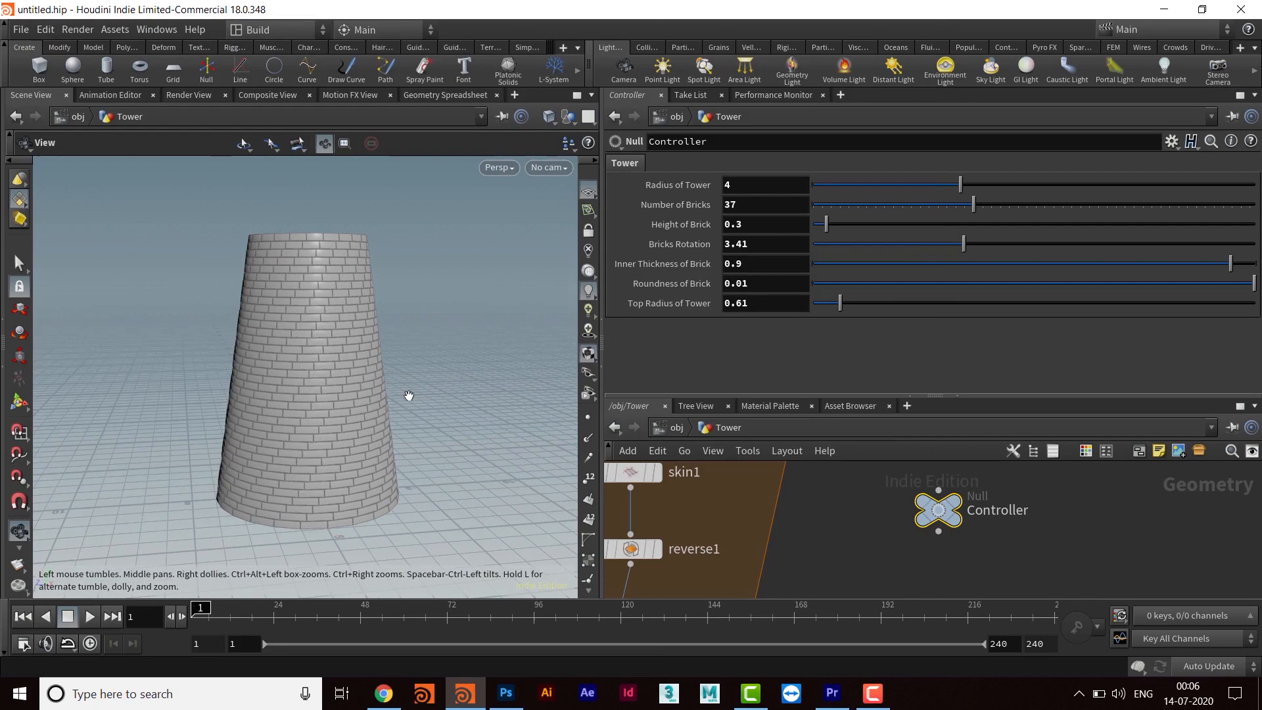
pyautogui.press('s')
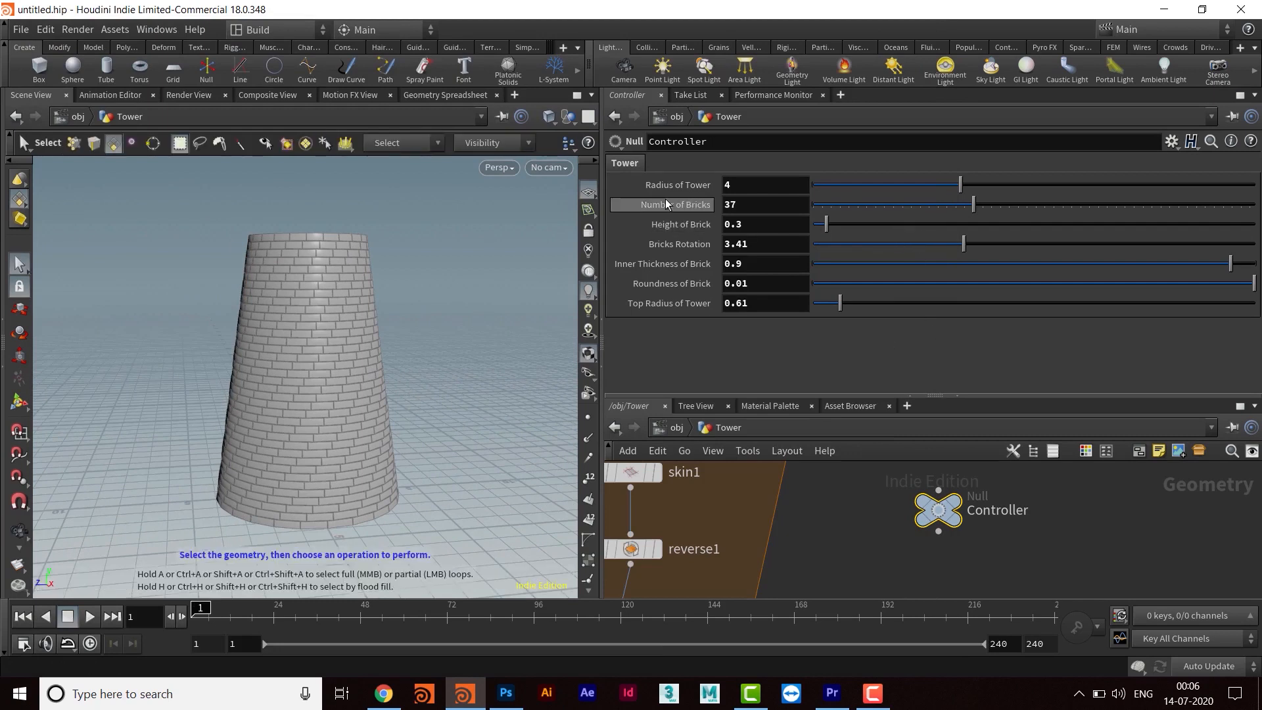
# - Set the Controller's Radius of Tower to about 2.93, Number of Bricks to 40, Height of Brick to about 0.24 and Bricks Rotation to about 2.91
pyautogui.moveTo(960, 192); pyautogui.dragTo(987, 232)
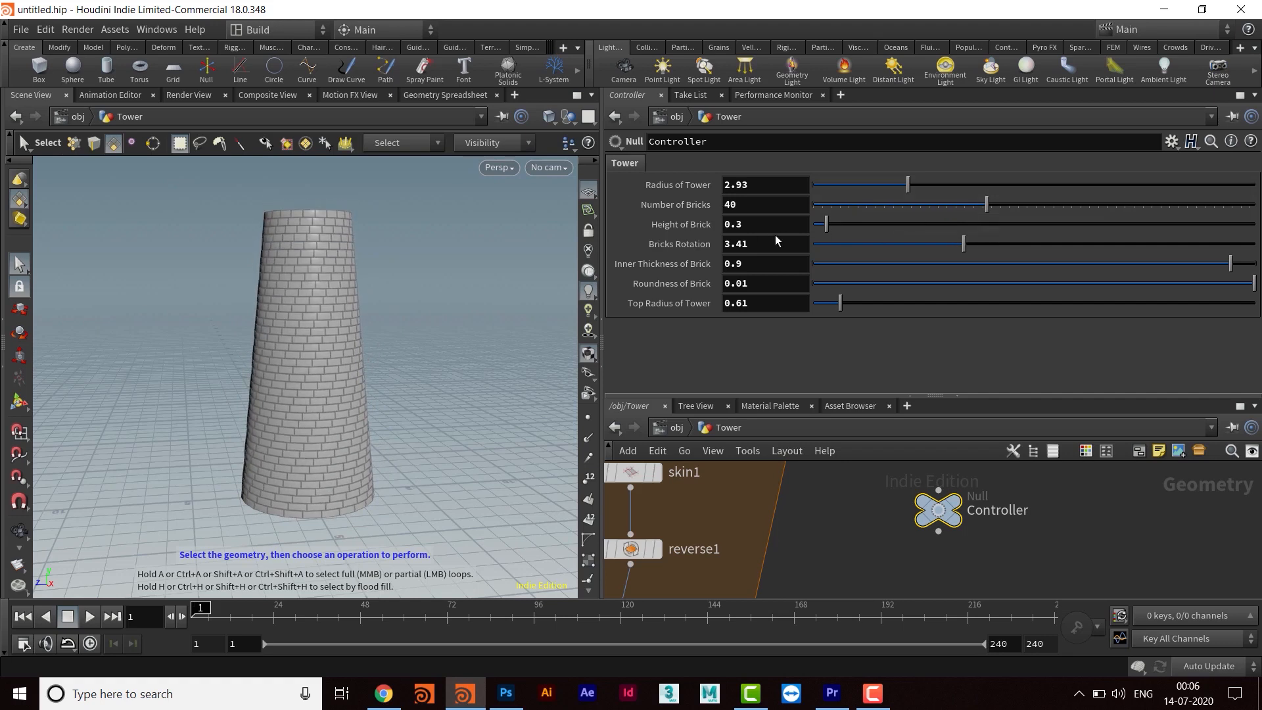
pyautogui.moveTo(829, 232); pyautogui.dragTo(823, 227)
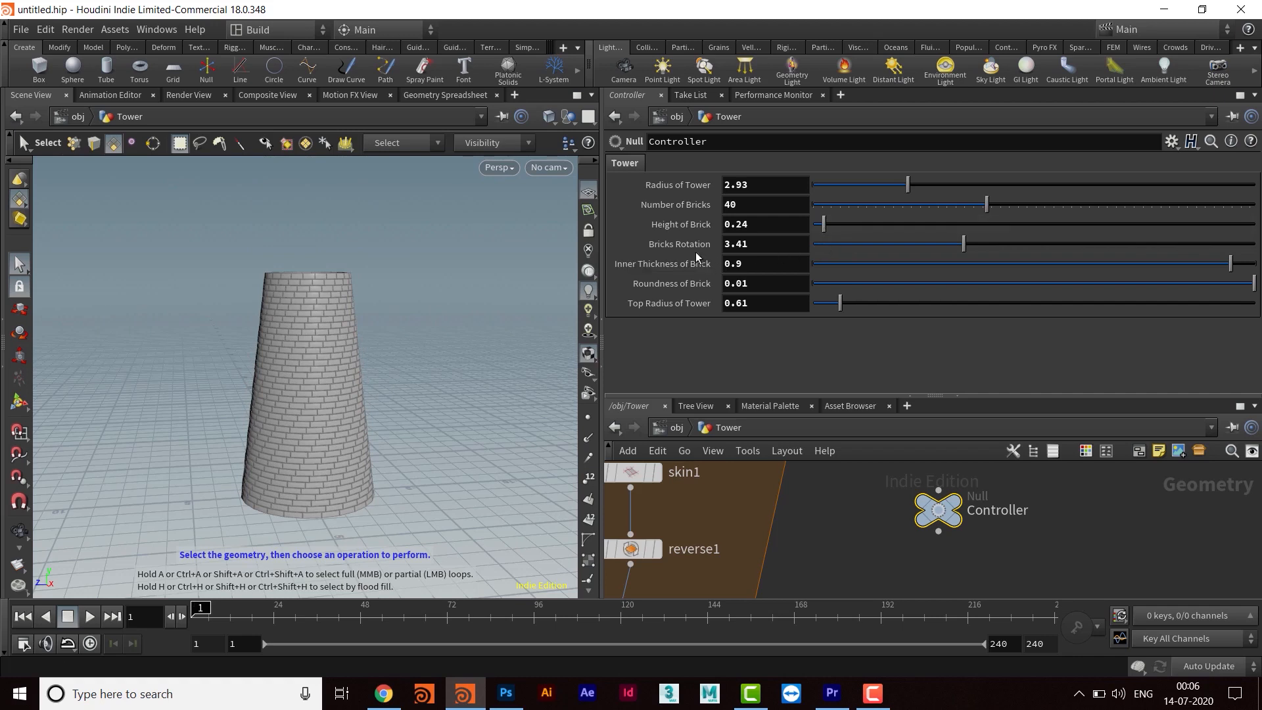
pyautogui.moveTo(957, 247)
pyautogui.mouseDown()
pyautogui.moveTo(922, 253)
pyautogui.moveTo(942, 244)
pyautogui.mouseUp()
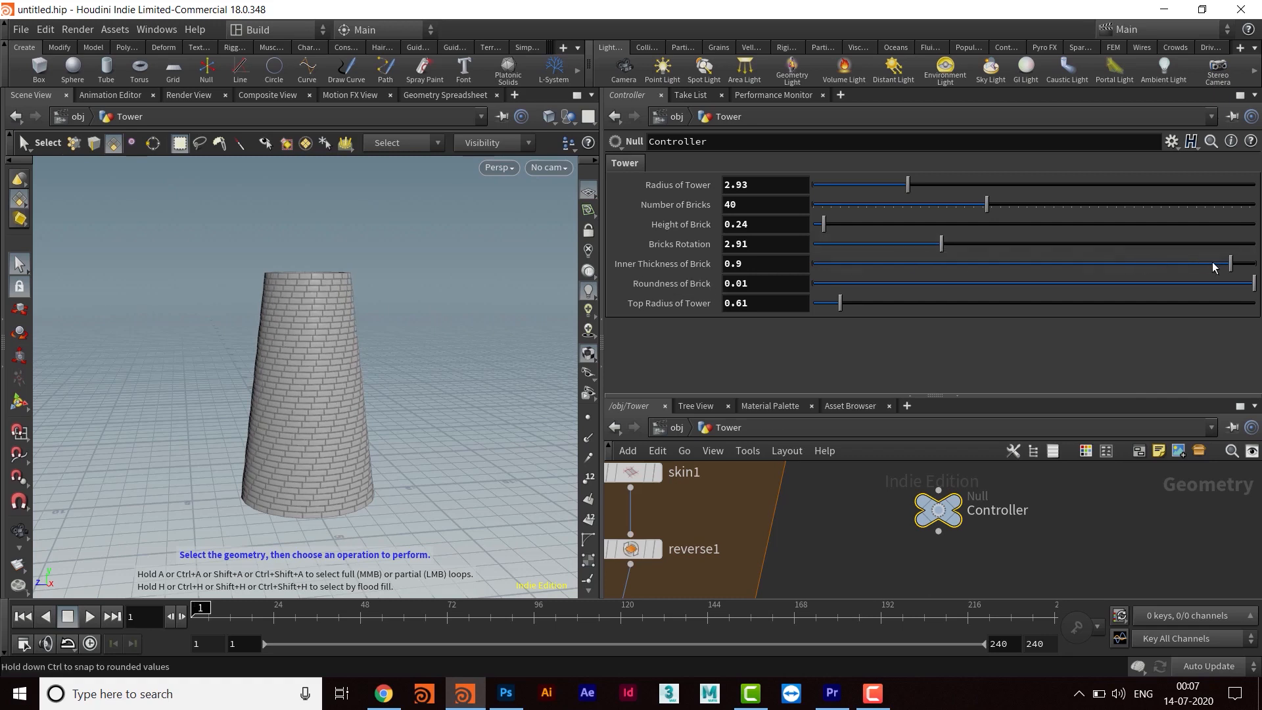
# - Lower the Controller's Inner Thickness of Brick to about 0.842 and inspect the bricks on the tower's top rim up close
pyautogui.moveTo(1227, 272); pyautogui.dragTo(1225, 271)
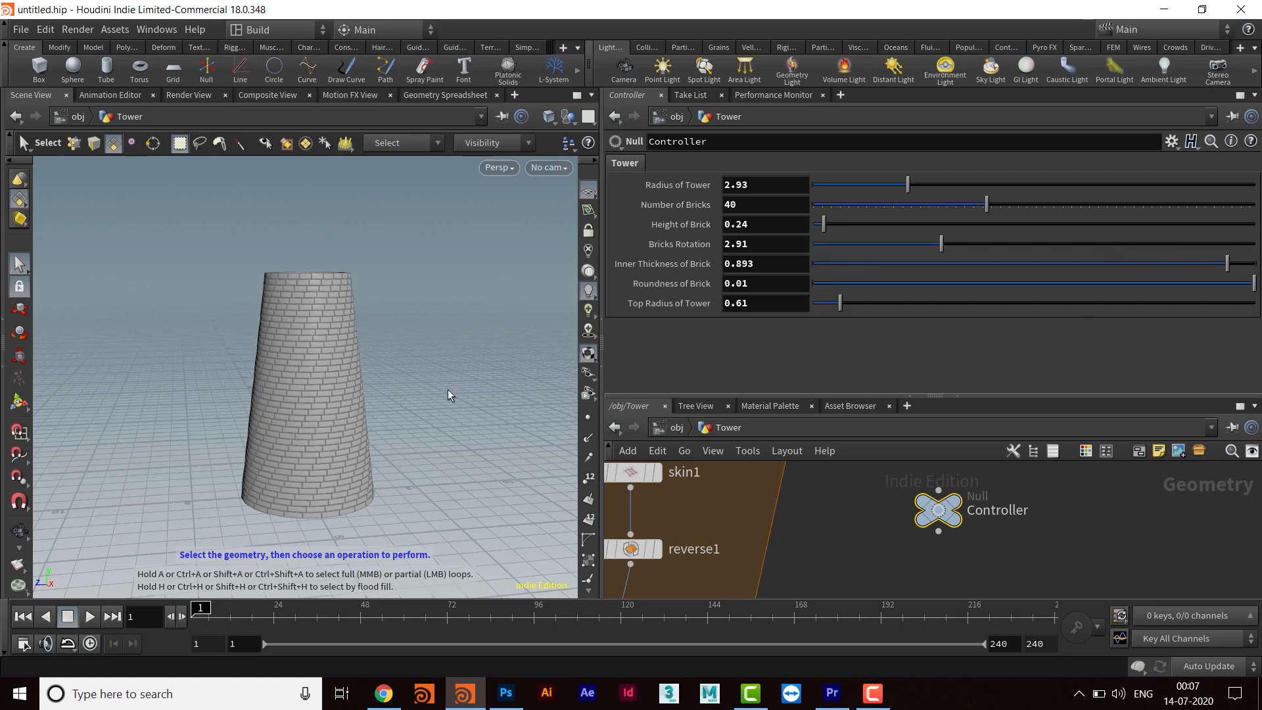
pyautogui.moveTo(376, 315); pyautogui.dragTo(386, 395)
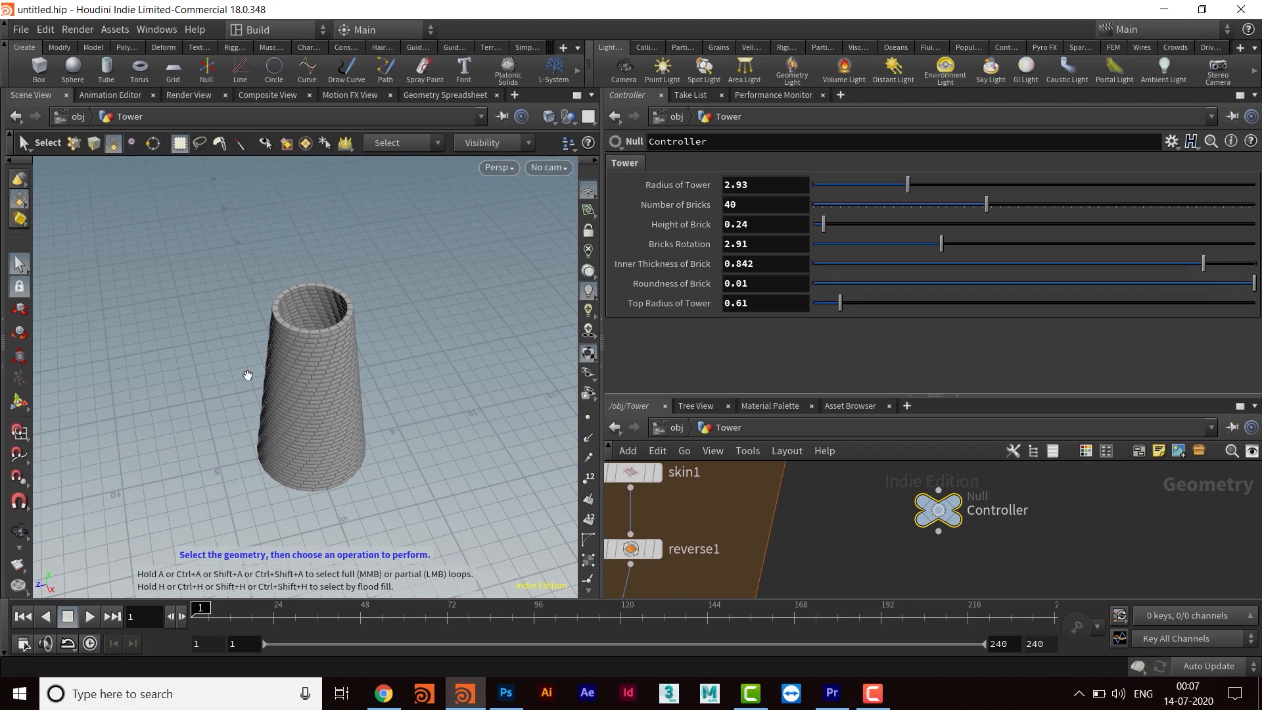
pyautogui.press('Escape')
pyautogui.scroll(10, 402, 294)
pyautogui.moveTo(304, 360); pyautogui.dragTo(369, 341)
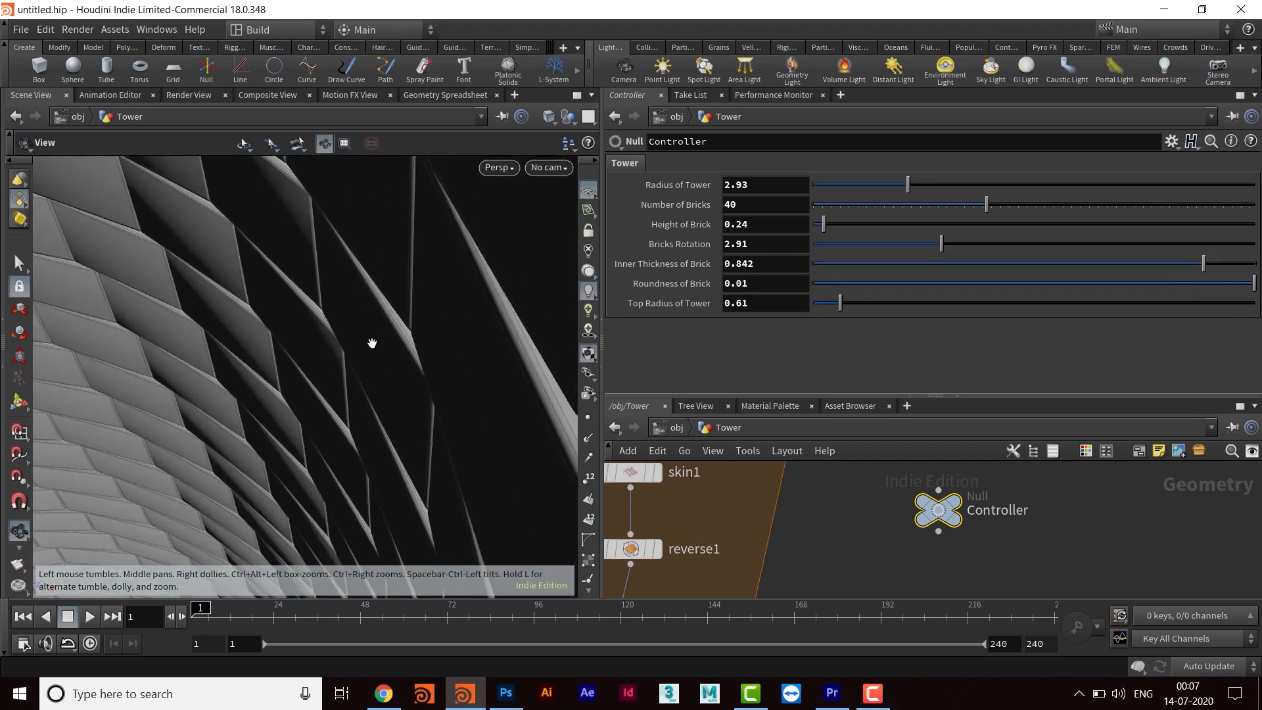
pyautogui.scroll(3, 369, 344)
pyautogui.press('s')
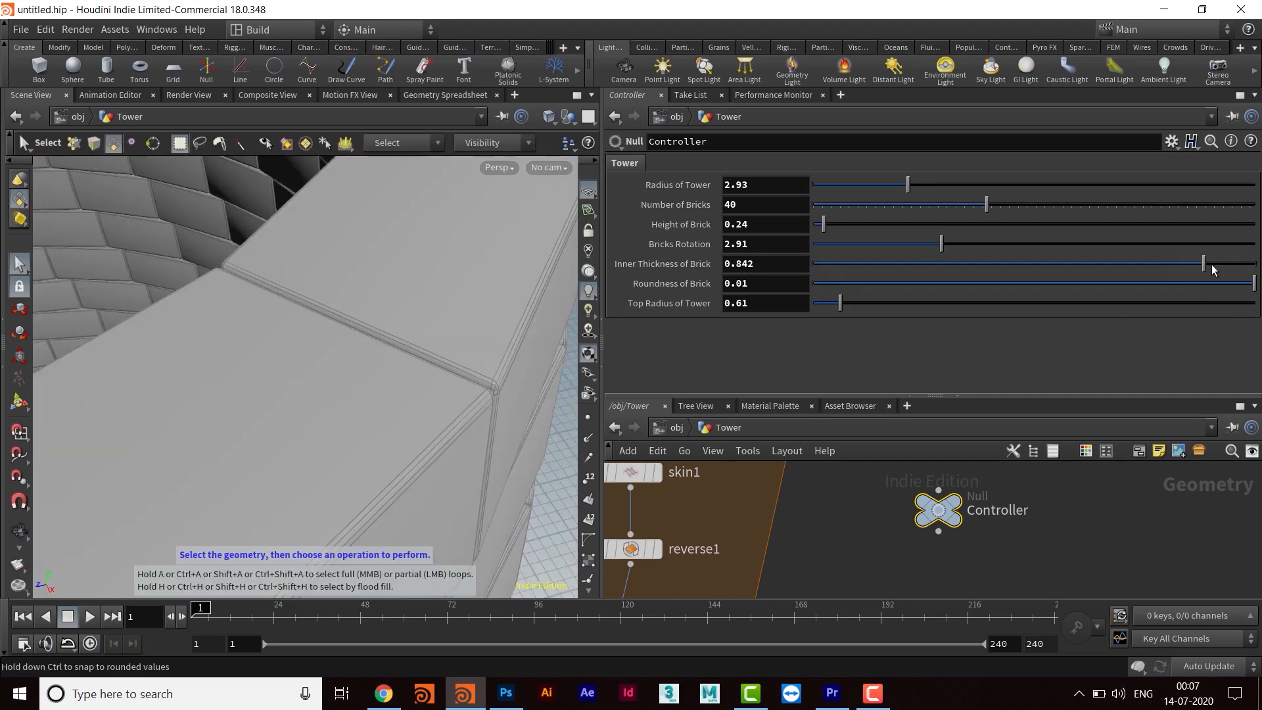
pyautogui.moveTo(1197, 270); pyautogui.dragTo(1203, 264)
# - Reduce the Controller's Roundness of Brick to about 0.00477 and check the brick edges around the tower
pyautogui.moveTo(1078, 294); pyautogui.dragTo(998, 298)
pyautogui.press('Escape')
pyautogui.scroll(-3, 291, 408)
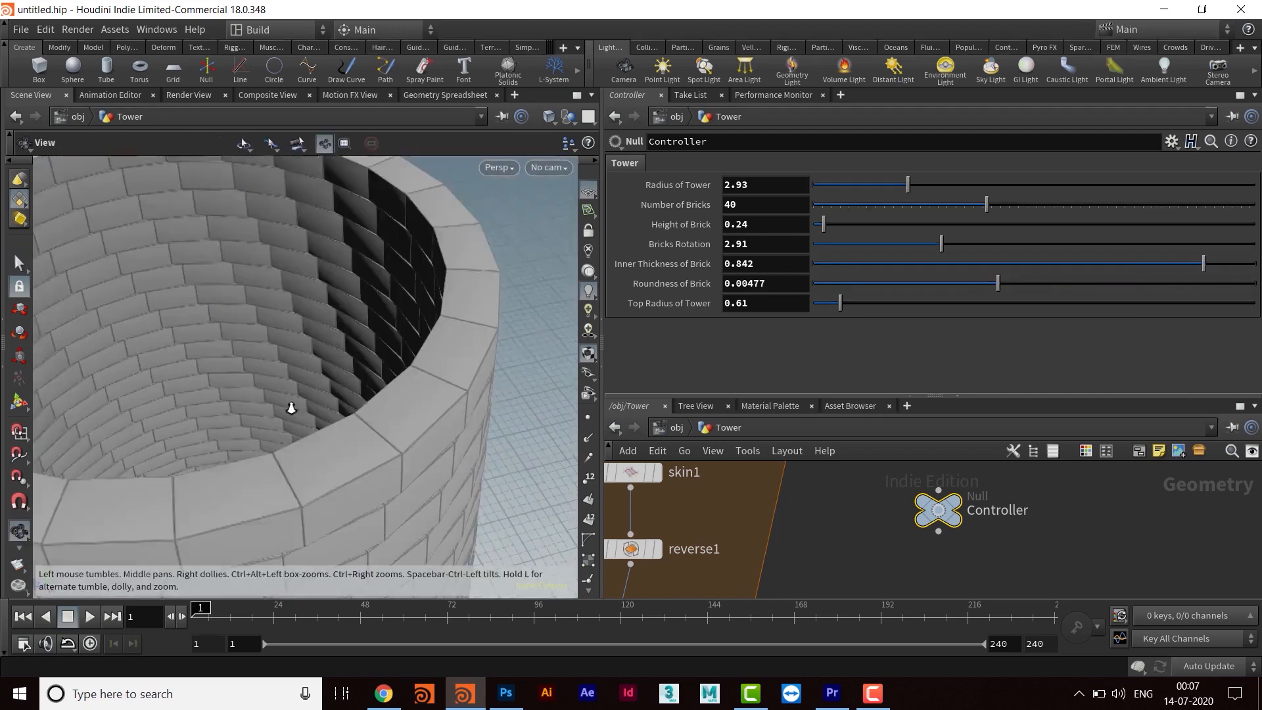
pyautogui.moveTo(291, 409); pyautogui.dragTo(359, 317)
pyautogui.keyDown('alt'); pyautogui.moveTo(441, 338); pyautogui.dragTo(212, 368, button='right'); pyautogui.keyUp('alt')
pyautogui.keyDown('alt'); pyautogui.moveTo(289, 375); pyautogui.dragTo(310, 362); pyautogui.keyUp('alt')
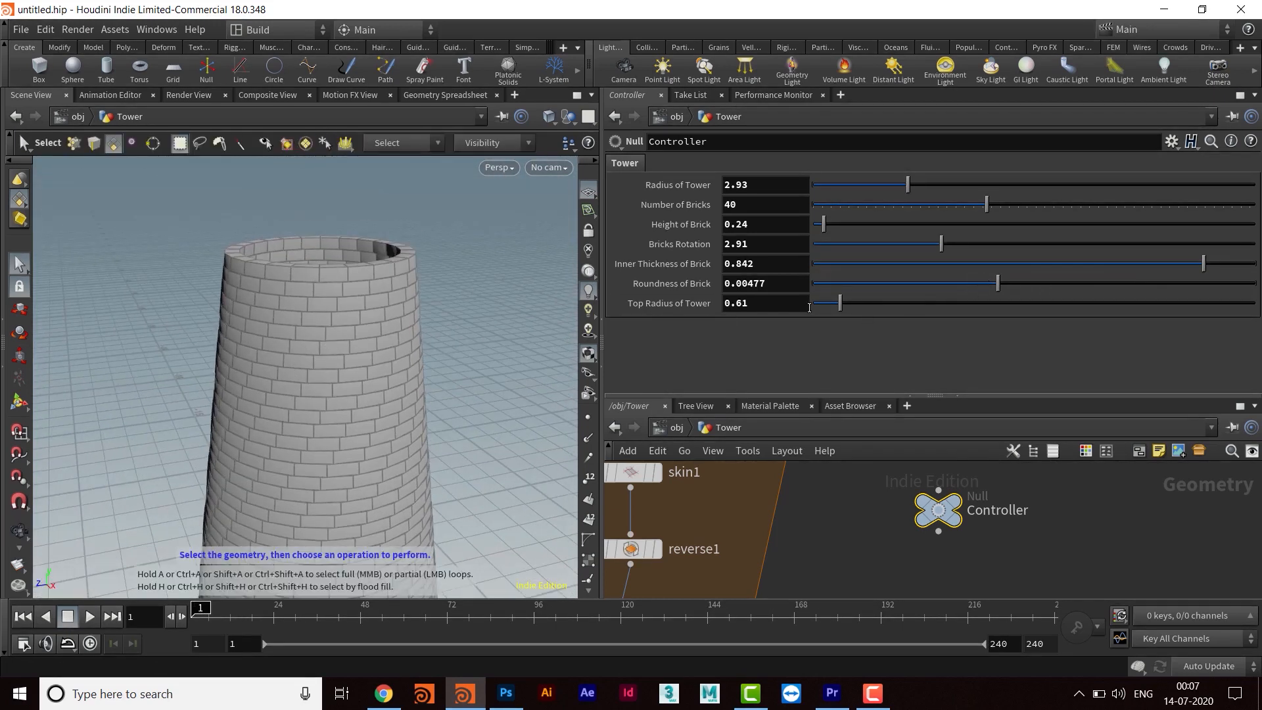
# - Lower the Controller's Top Radius of Tower to about 0.51 and view the whole tower
pyautogui.moveTo(841, 307); pyautogui.dragTo(835, 307)
pyautogui.press('Escape')
pyautogui.moveTo(521, 344); pyautogui.dragTo(349, 368)
pyautogui.press('s')
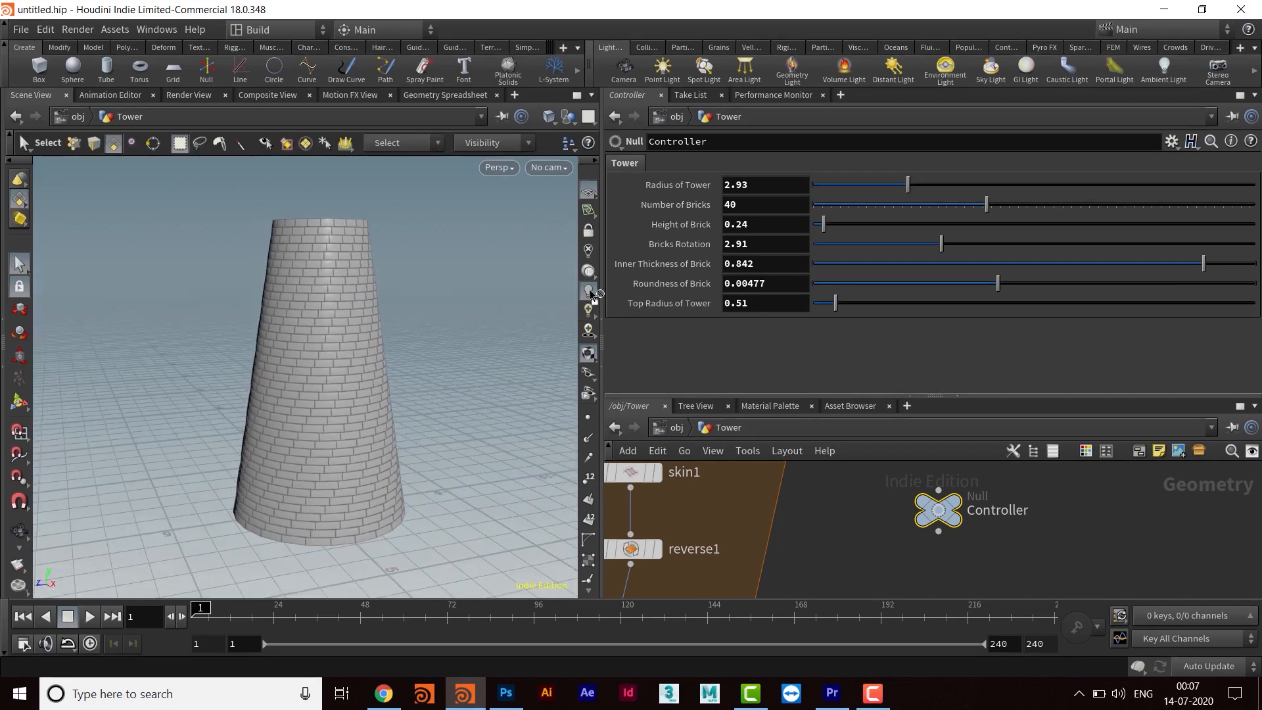
# - Change the viewport's lighting option and review the finished brick tower
pyautogui.rightClick(589, 295)
pyautogui.click(624, 345)
pyautogui.keyDown('alt'); pyautogui.moveTo(396, 394); pyautogui.dragTo(341, 347, button='right'); pyautogui.keyUp('alt')
pyautogui.press('s')
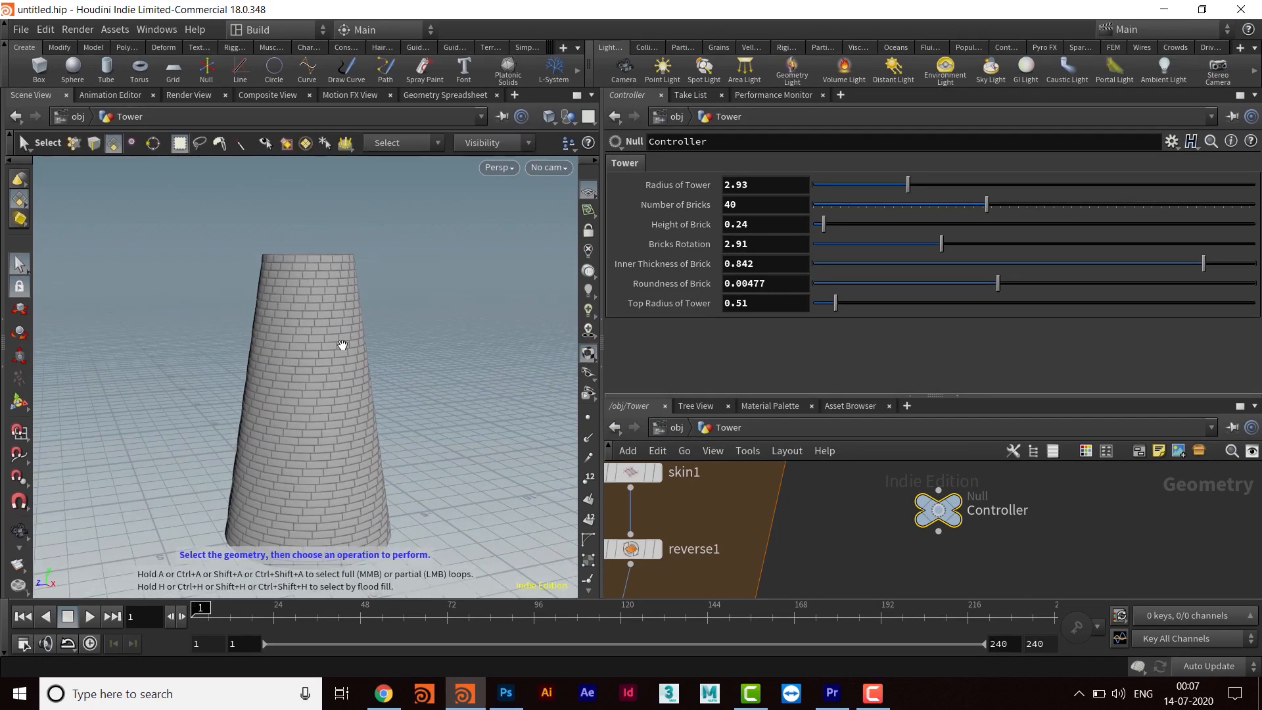
pyautogui.press('Escape')
pyautogui.moveTo(296, 388); pyautogui.dragTo(364, 381)
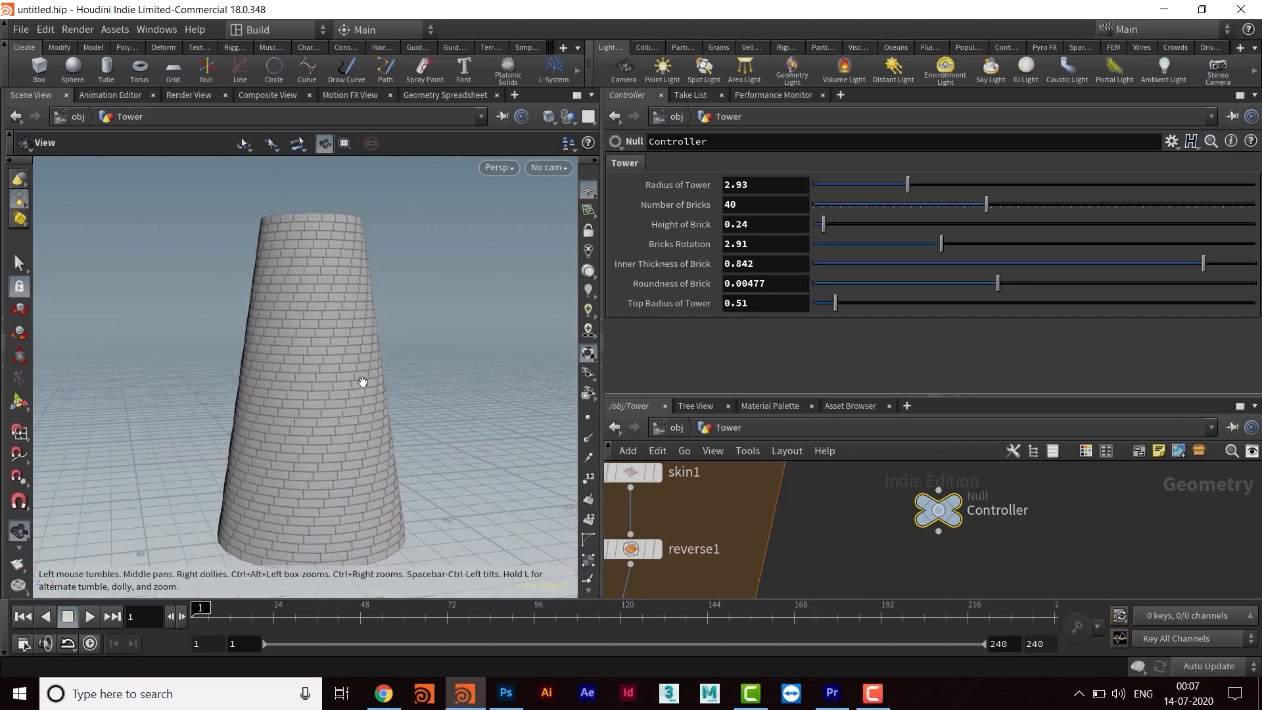
pyautogui.press('s')
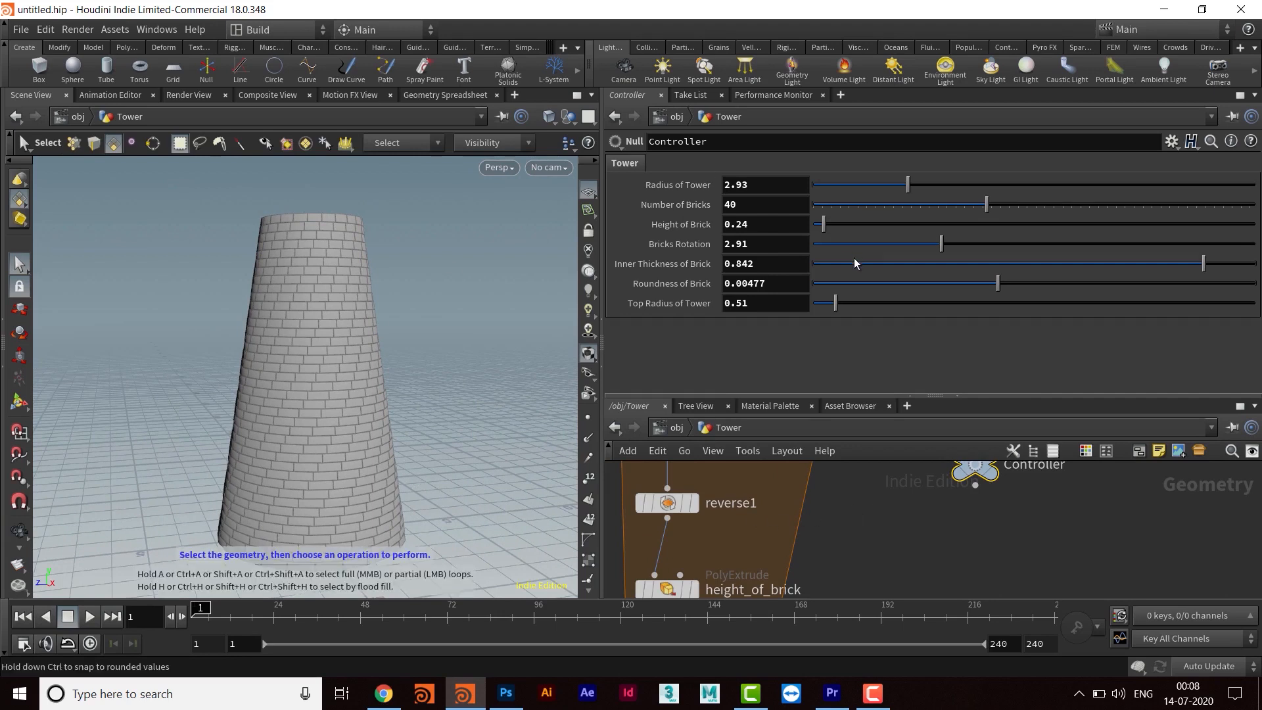
pyautogui.click(881, 687)
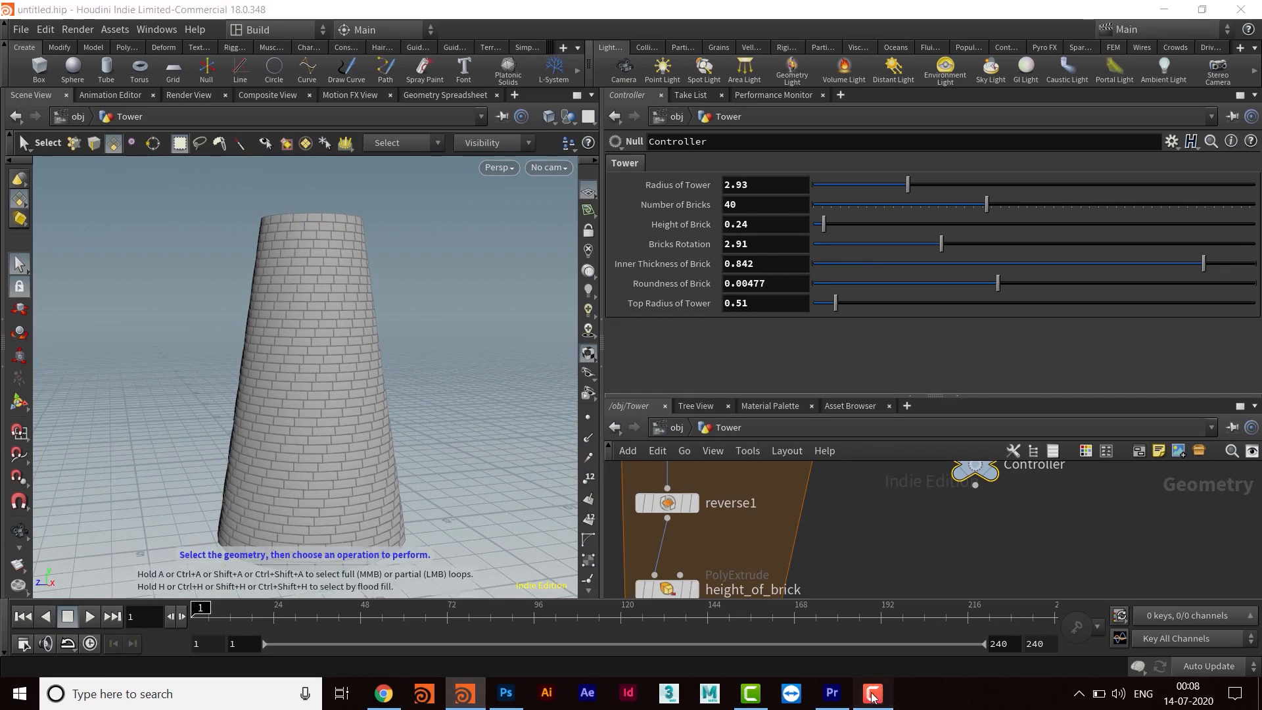
pyautogui.click(1231, 631)
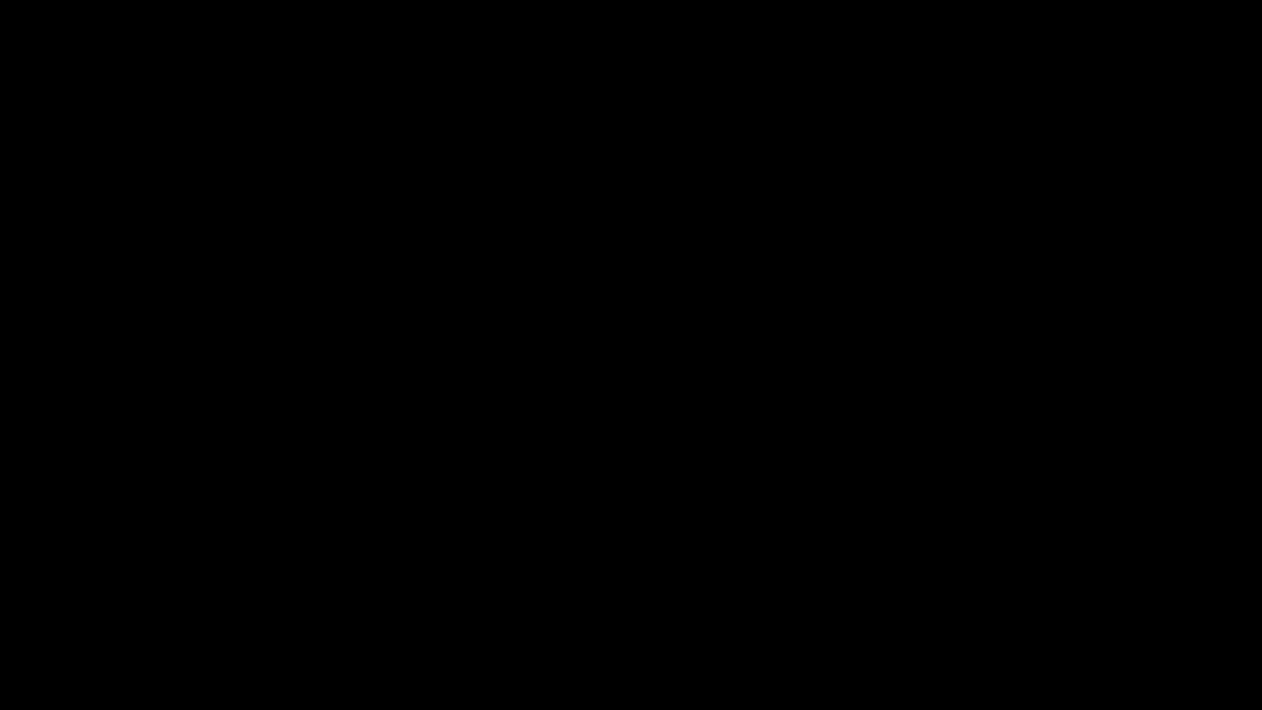